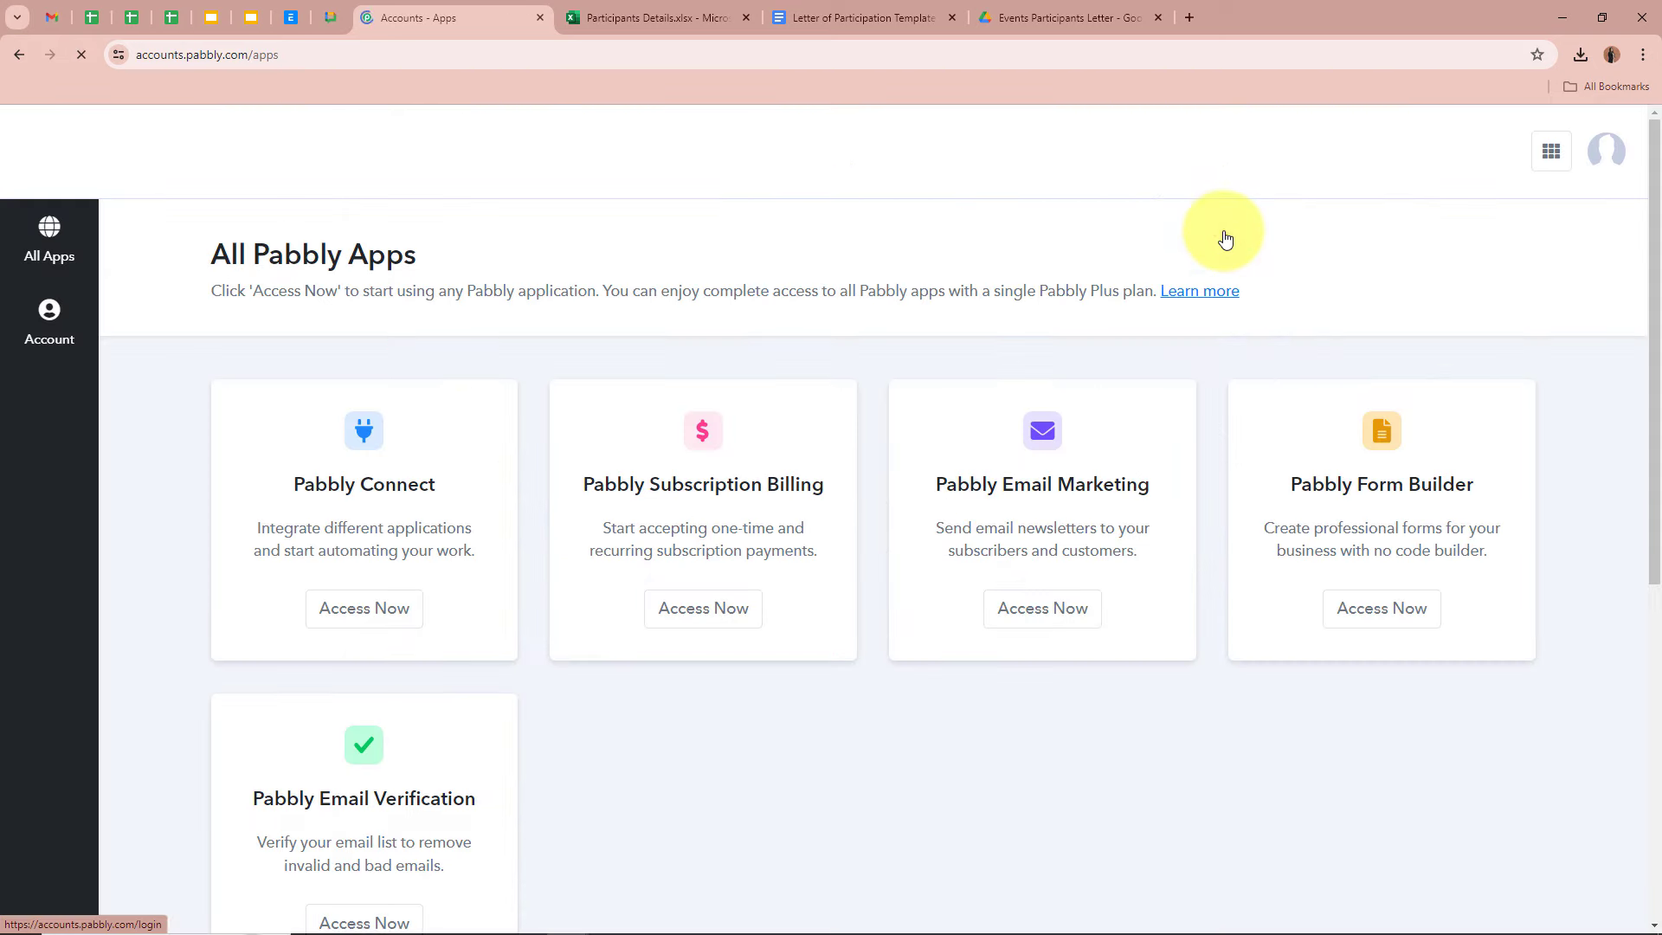
- Launch Pabbly Connect from the All Pabbly Apps page to open its dashboard
{"action": "left_click_drag", "start_coordinate": [217, 253], "coordinate": [627, 263]}
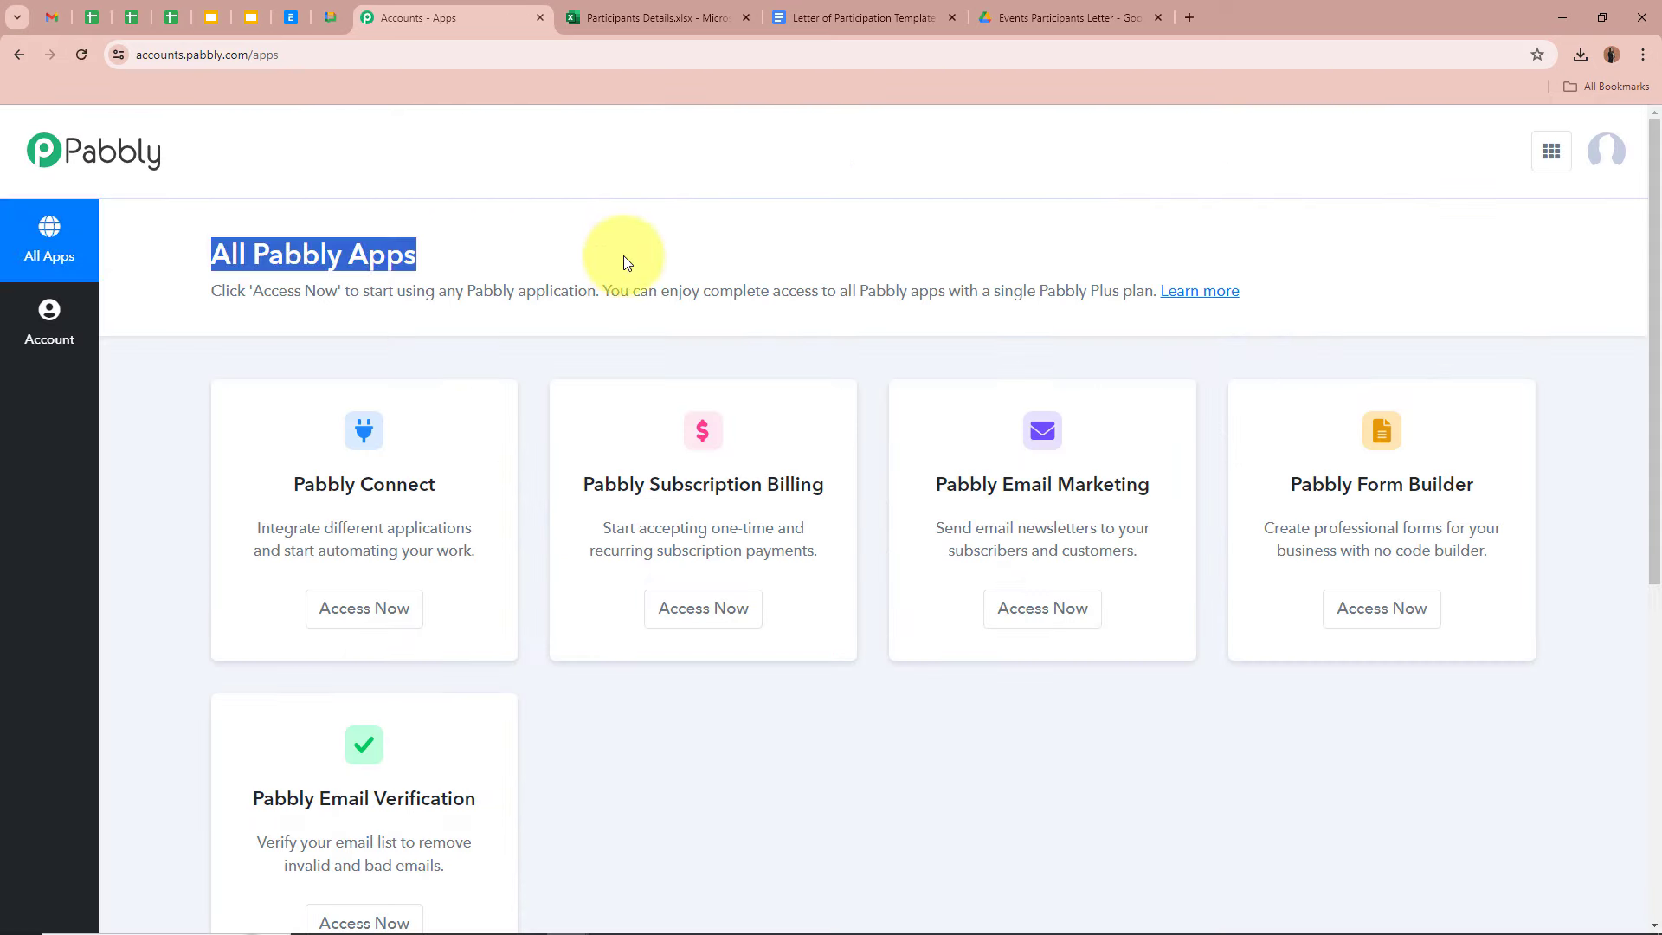
{"action": "left_click", "coordinate": [627, 263]}
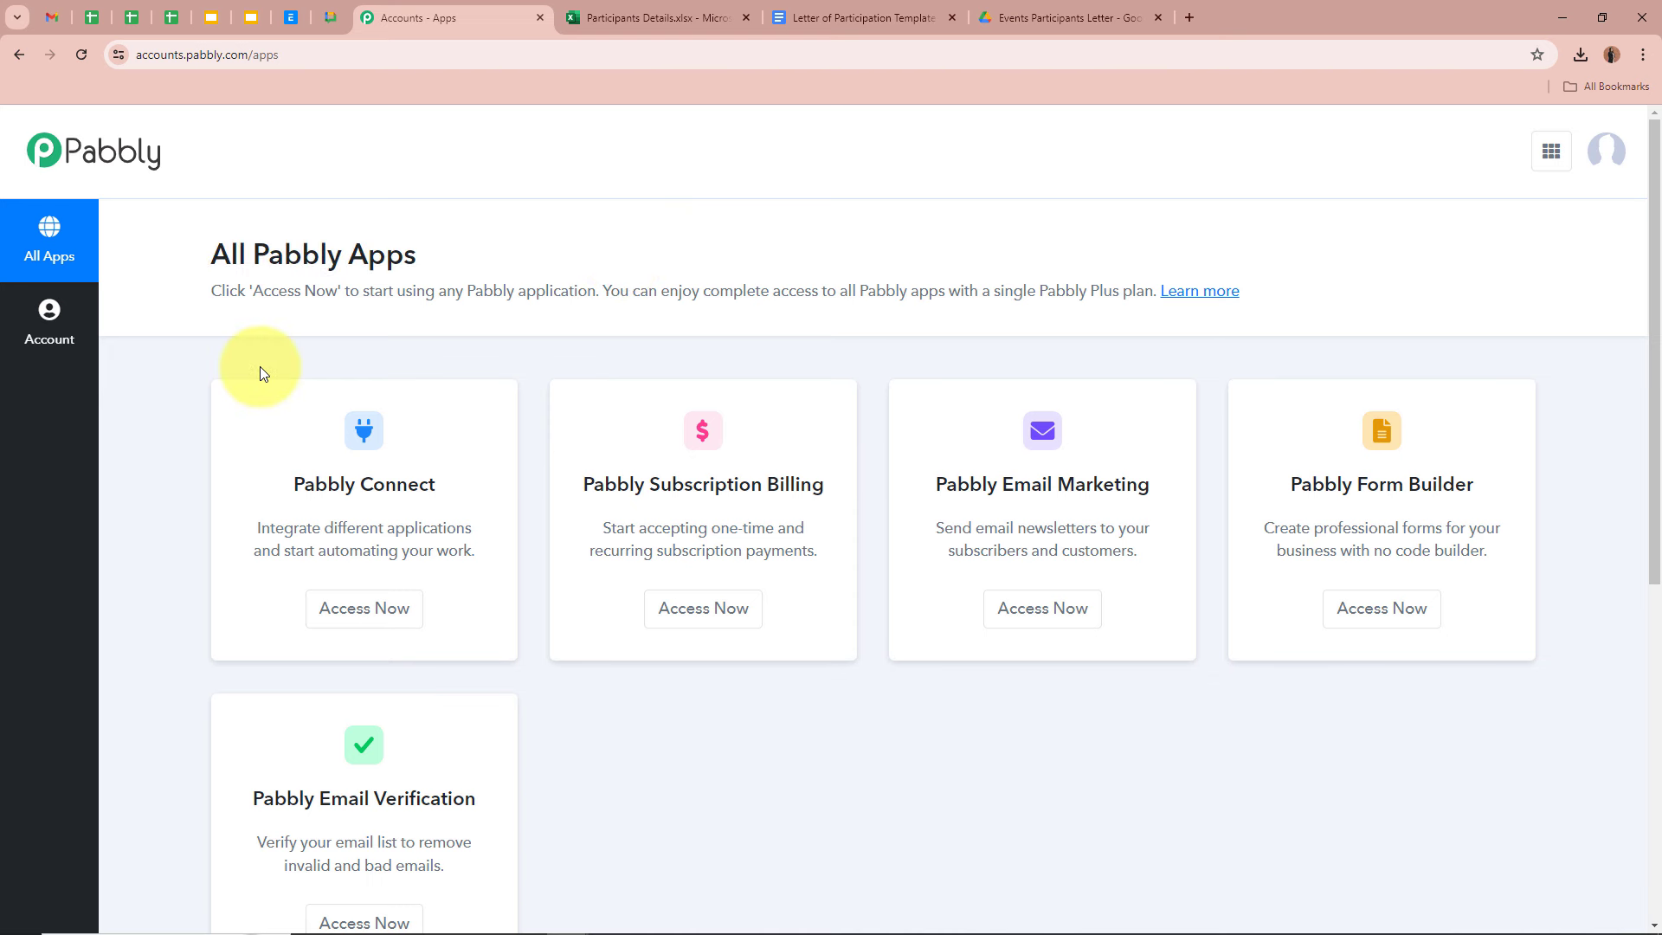
{"action": "left_click_drag", "start_coordinate": [289, 481], "coordinate": [486, 488]}
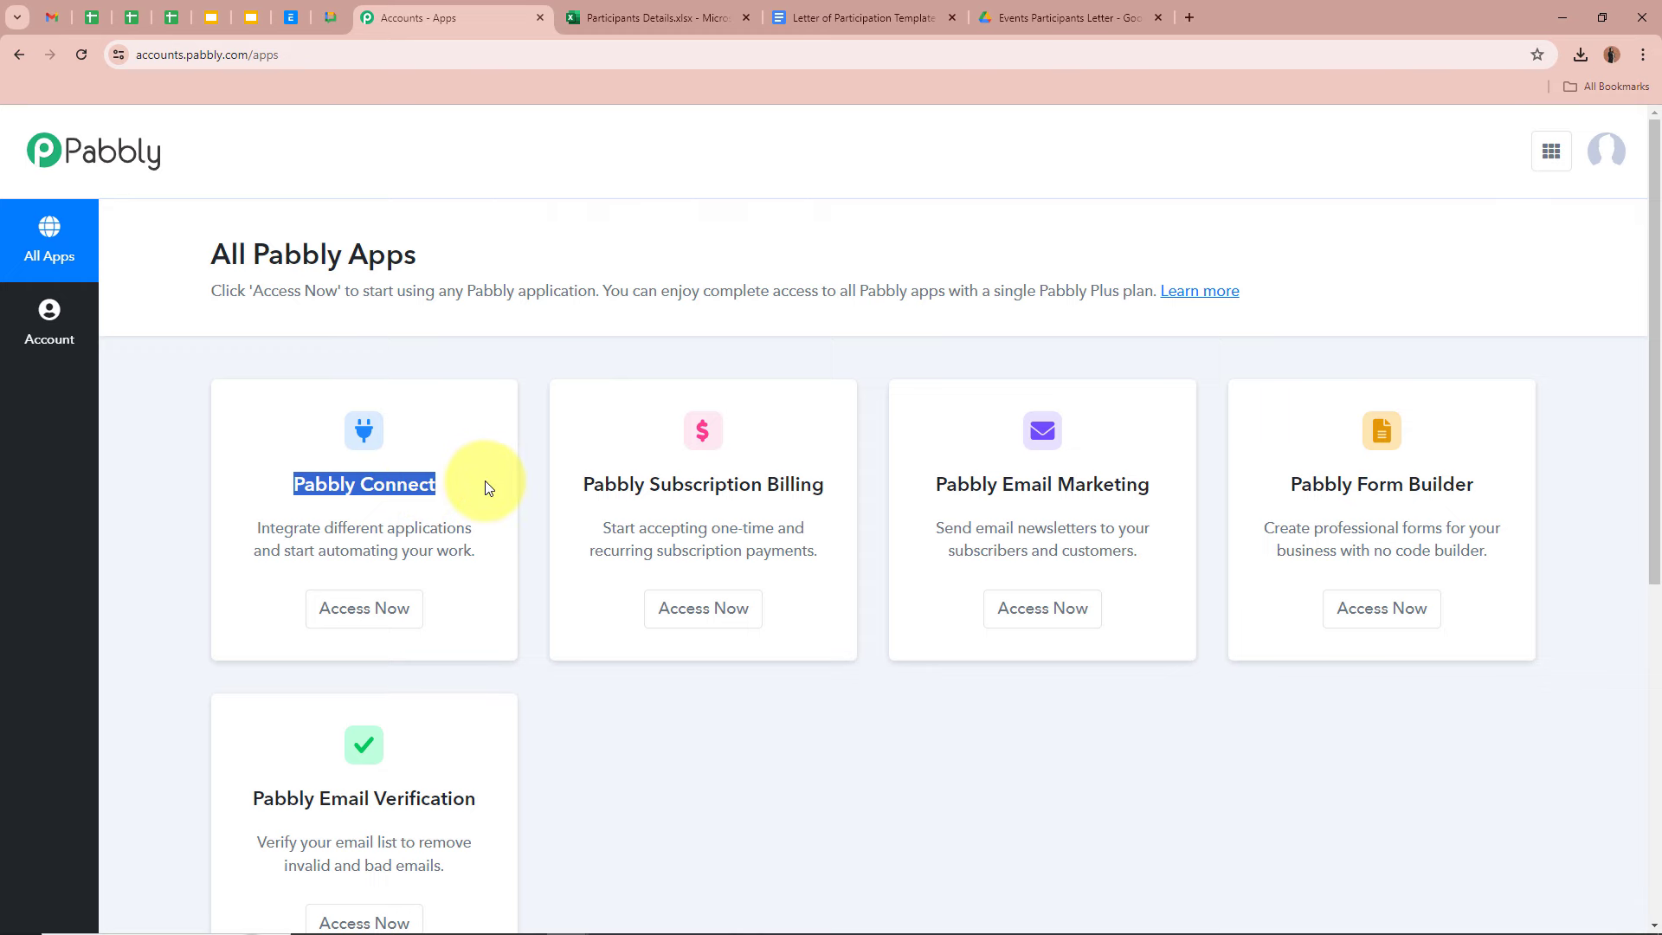
{"action": "left_click", "coordinate": [406, 620]}
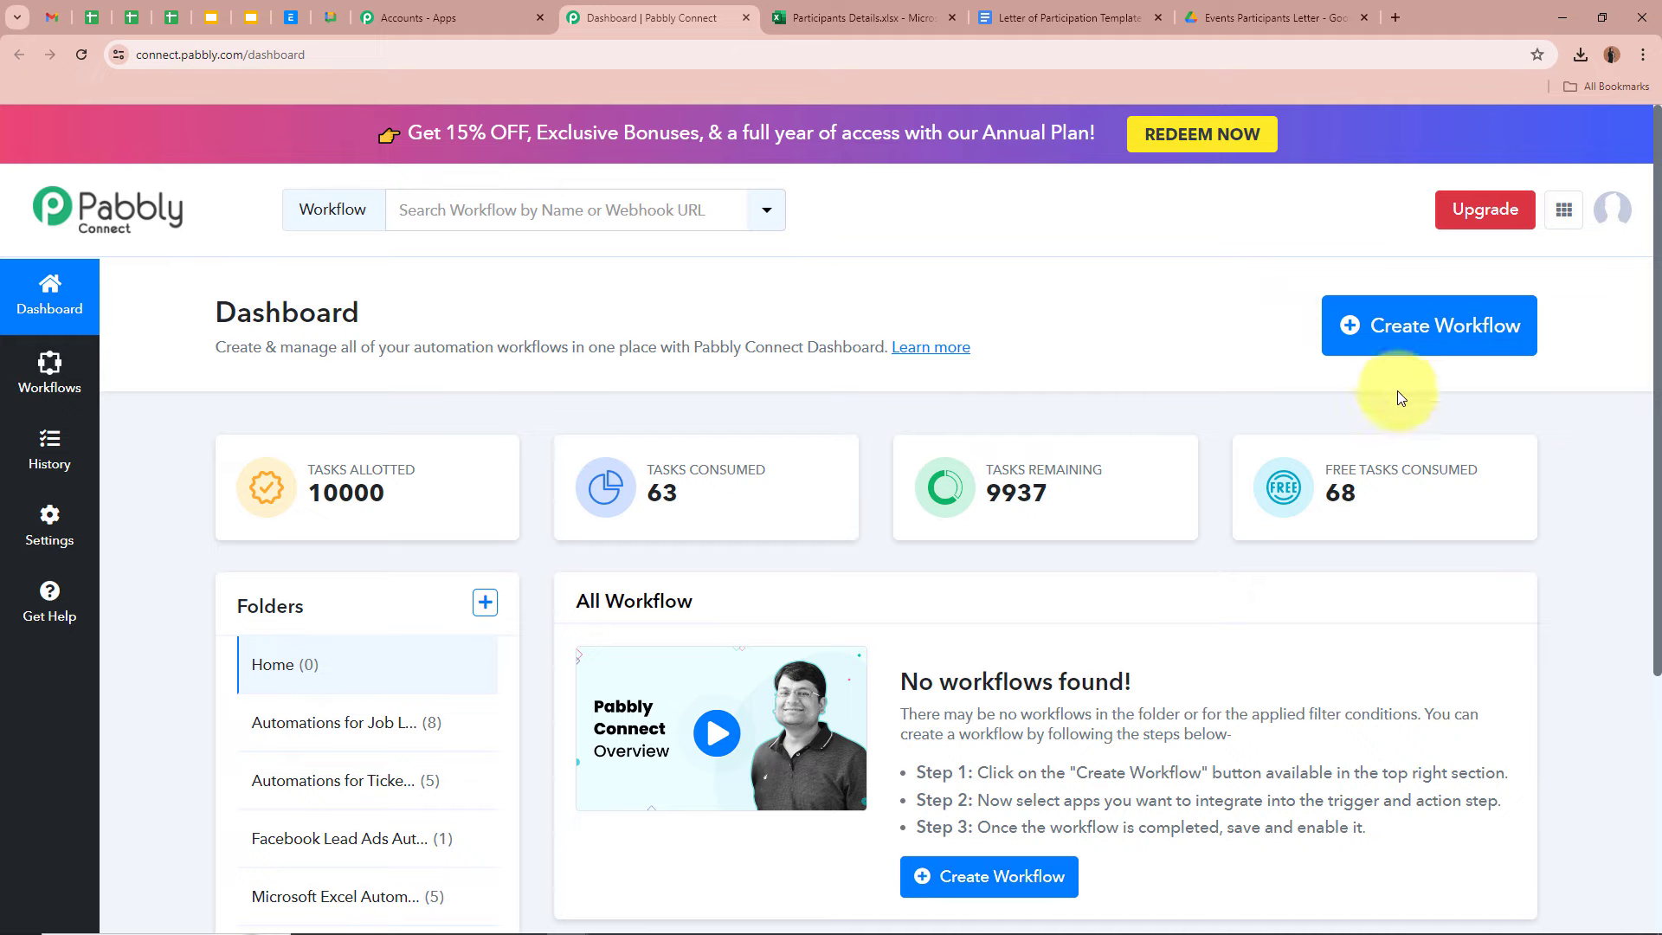
- Start a new workflow named 'How to Create Dynamic PDF Files from Microsoft Excel'
{"action": "left_click", "coordinate": [1415, 325]}
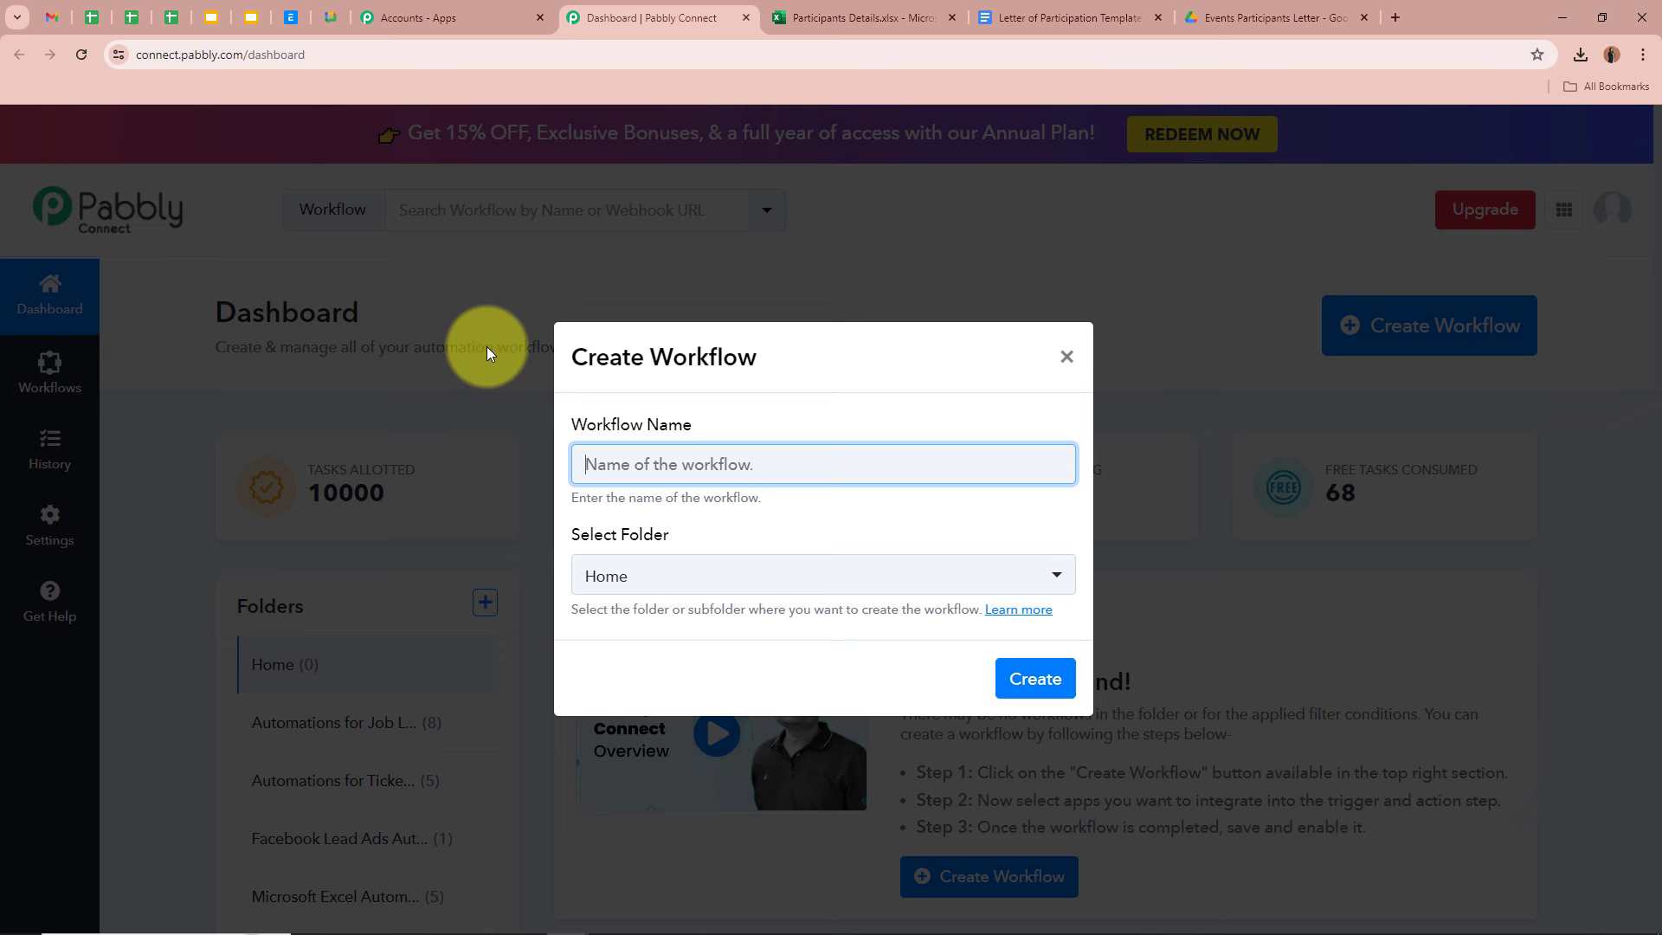
{"action": "type", "text": "How to Create Dynamic PDF Files from Microsoft Excel"}
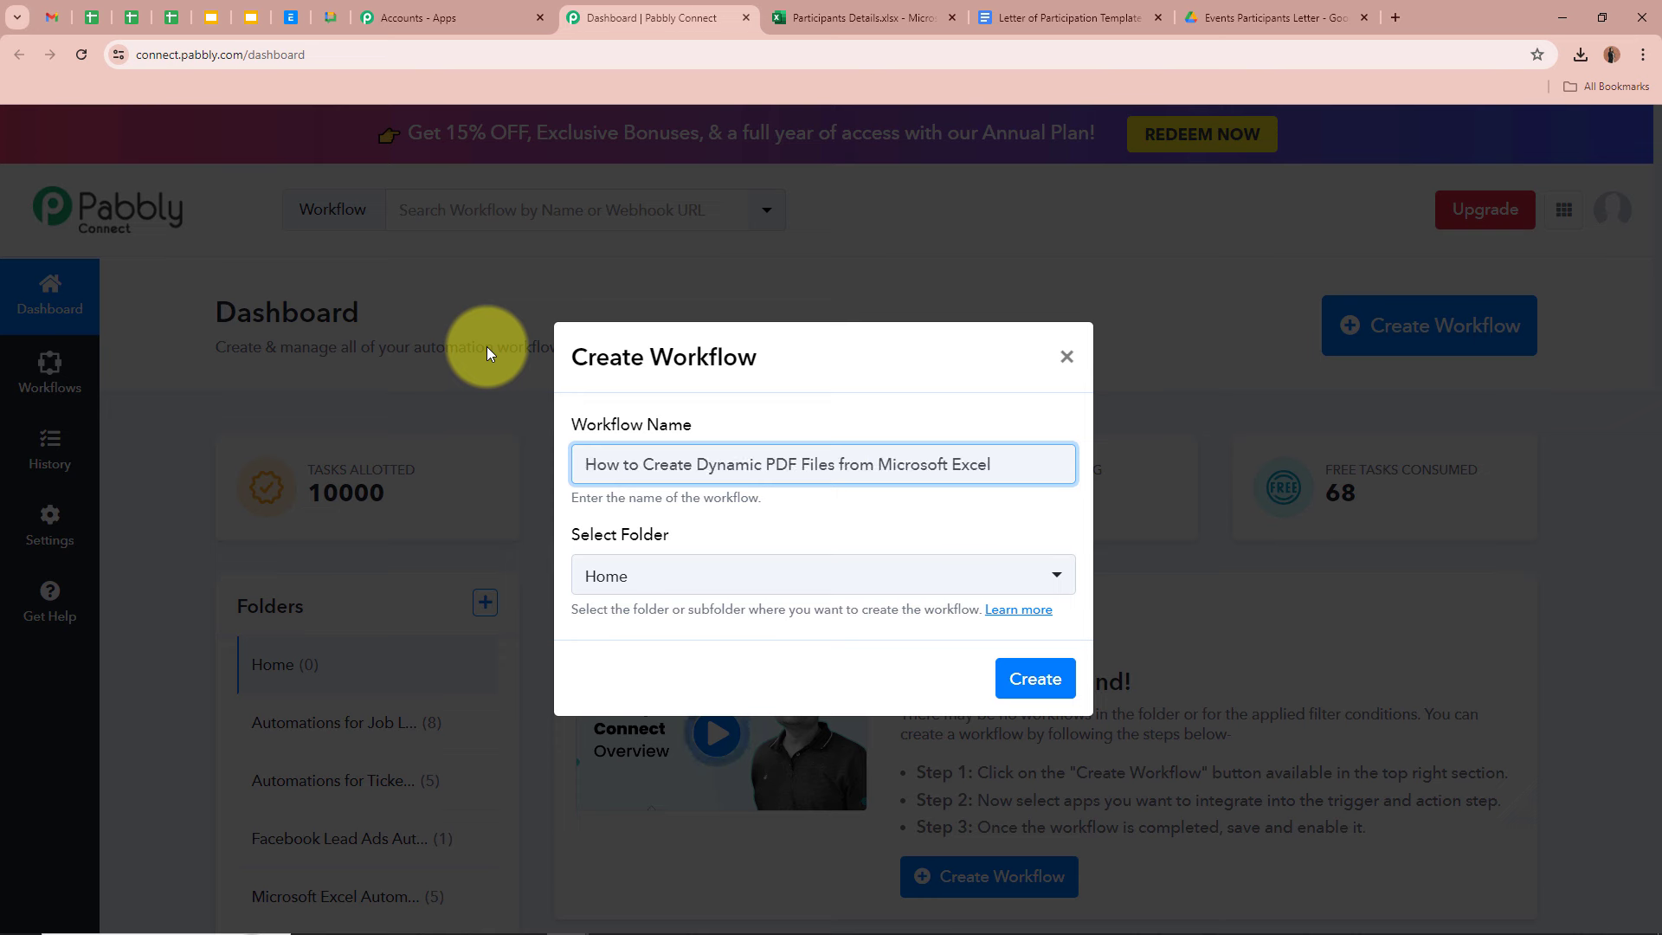
{"action": "left_click", "coordinate": [883, 527]}
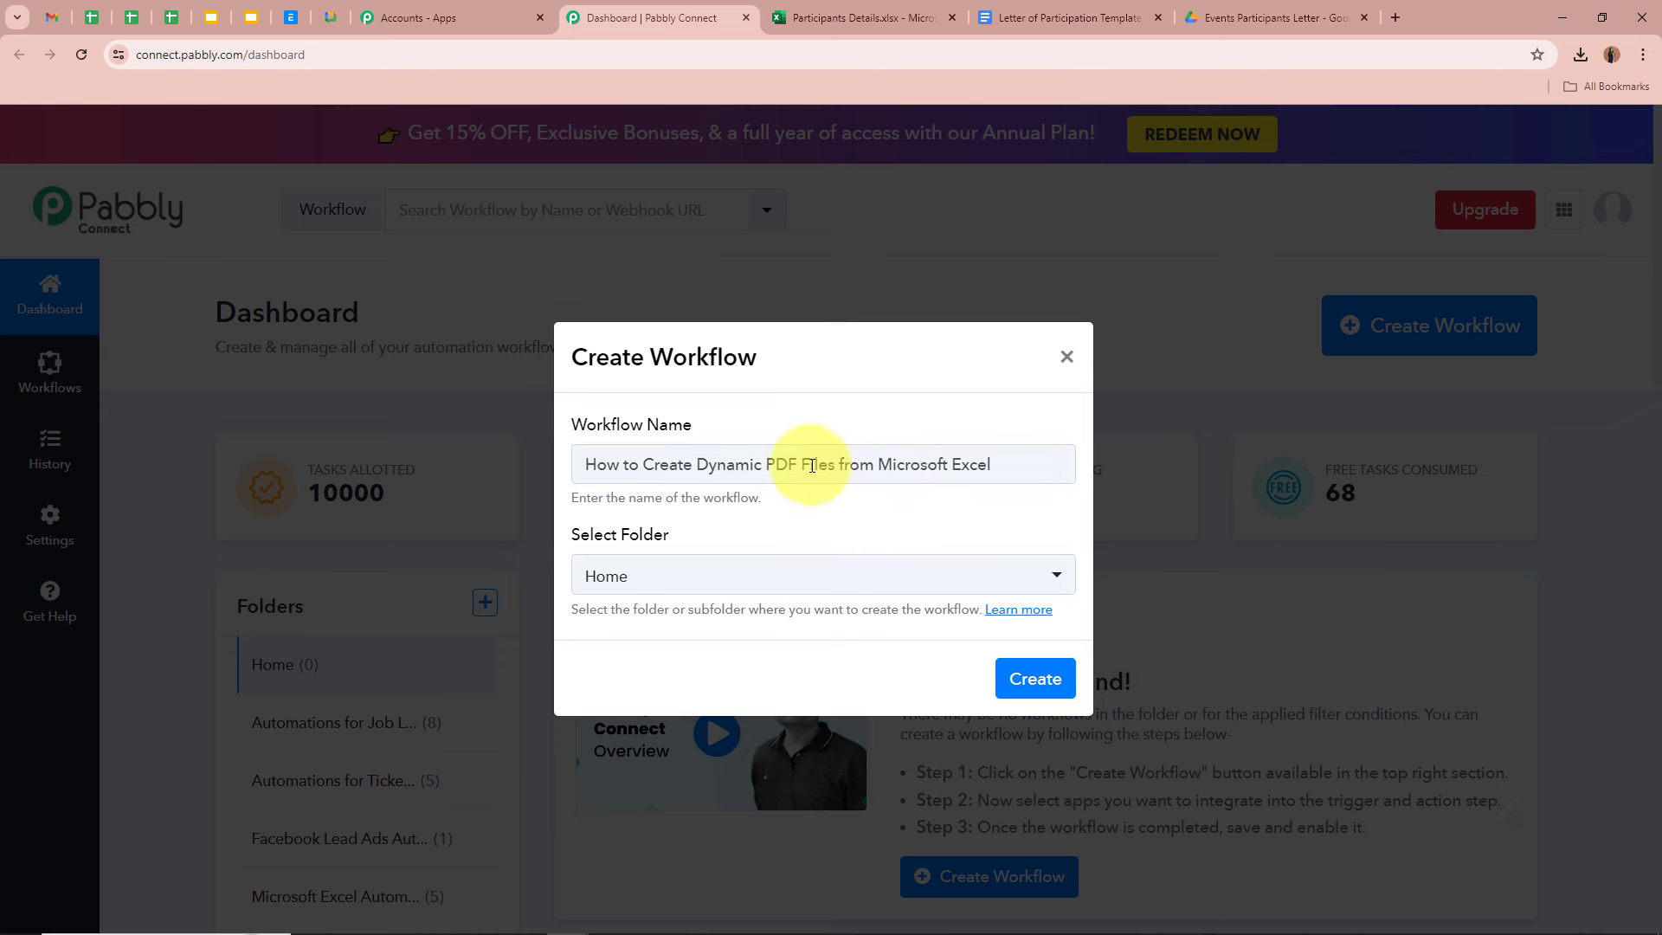
{"action": "left_click_drag", "start_coordinate": [997, 460], "coordinate": [639, 497]}
{"action": "left_click", "coordinate": [838, 526]}
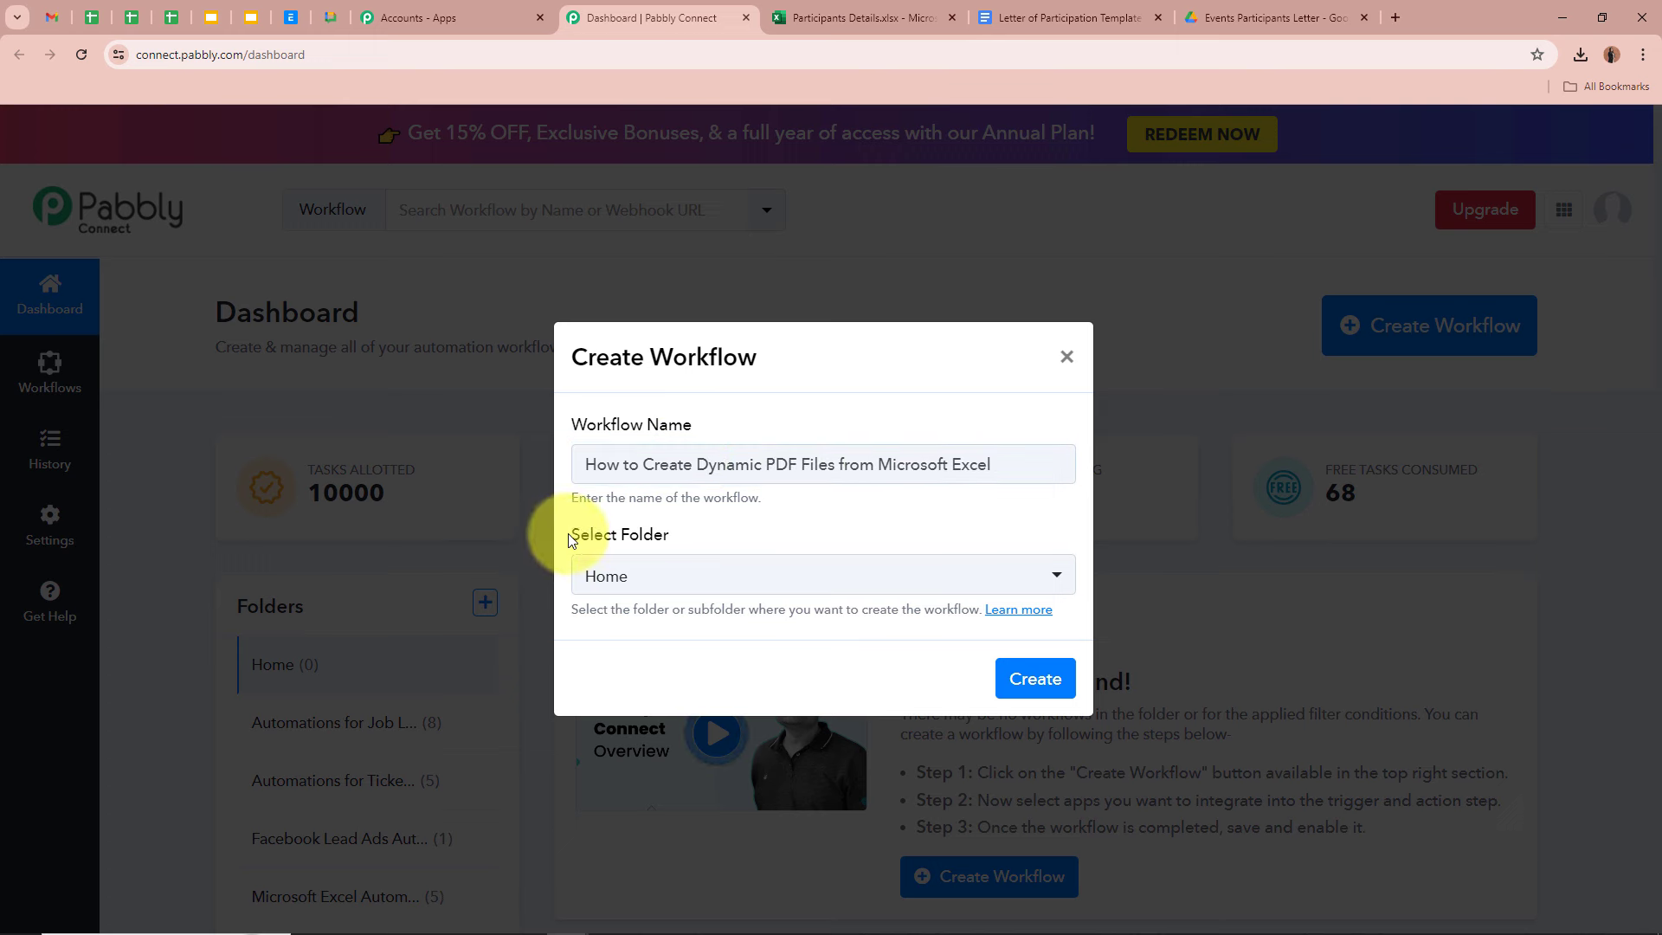
- Put the workflow in the Microsoft Excel Automations folder and create it
{"action": "left_click_drag", "start_coordinate": [568, 533], "coordinate": [703, 533]}
{"action": "left_click", "coordinate": [704, 533]}
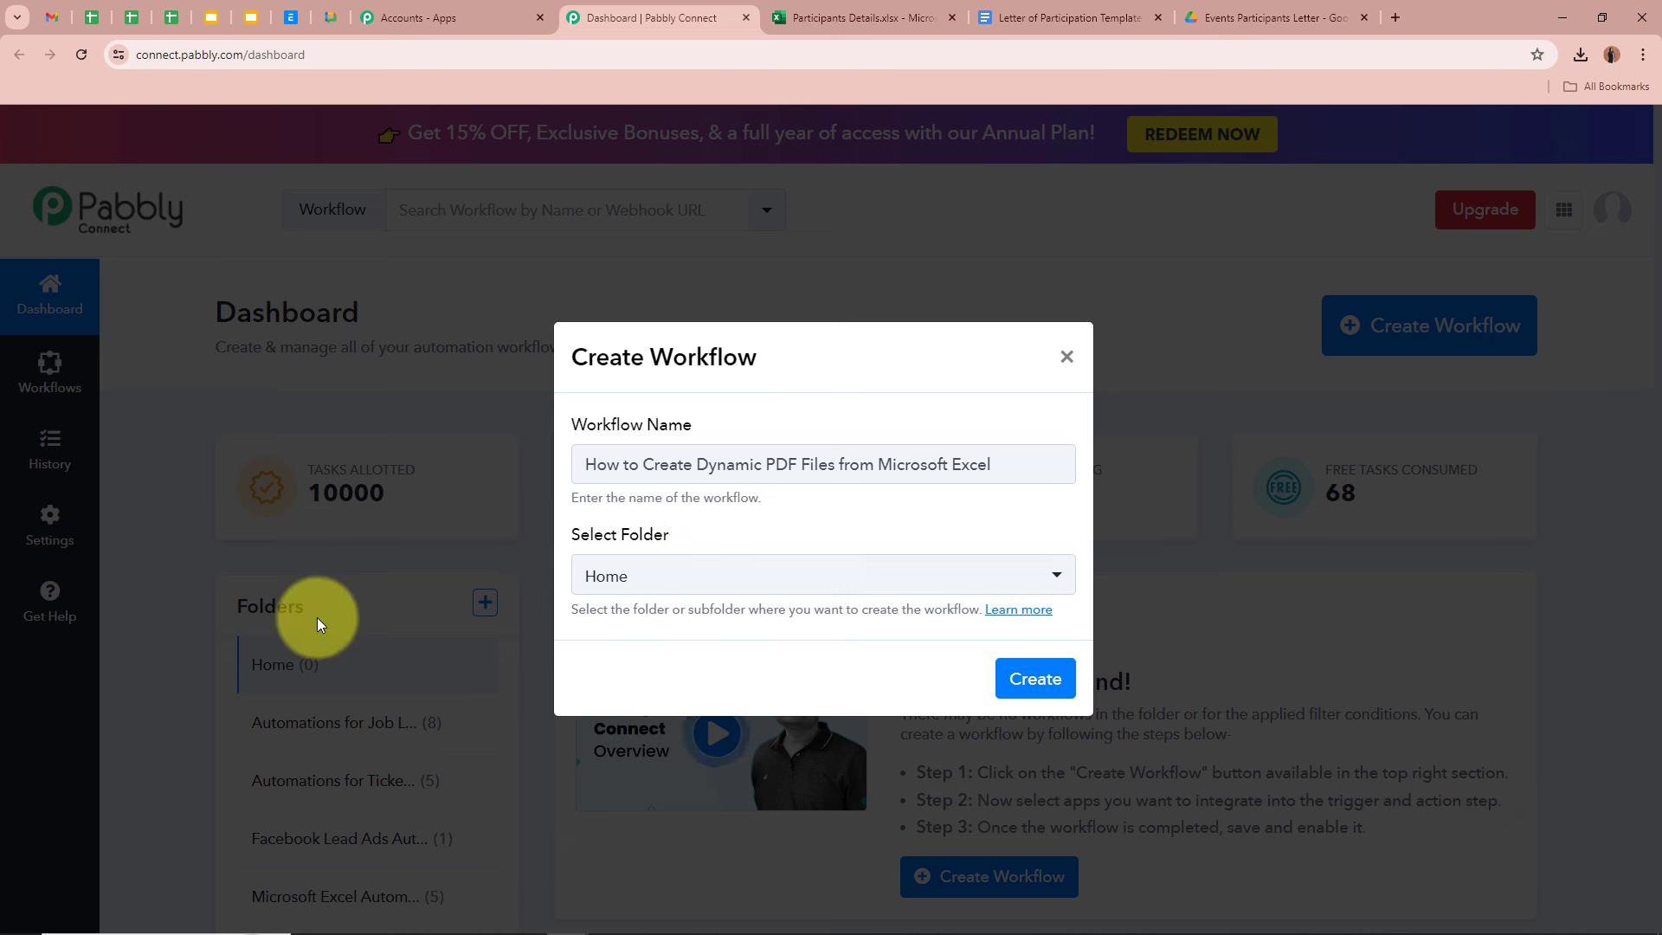
{"action": "left_click", "coordinate": [791, 573]}
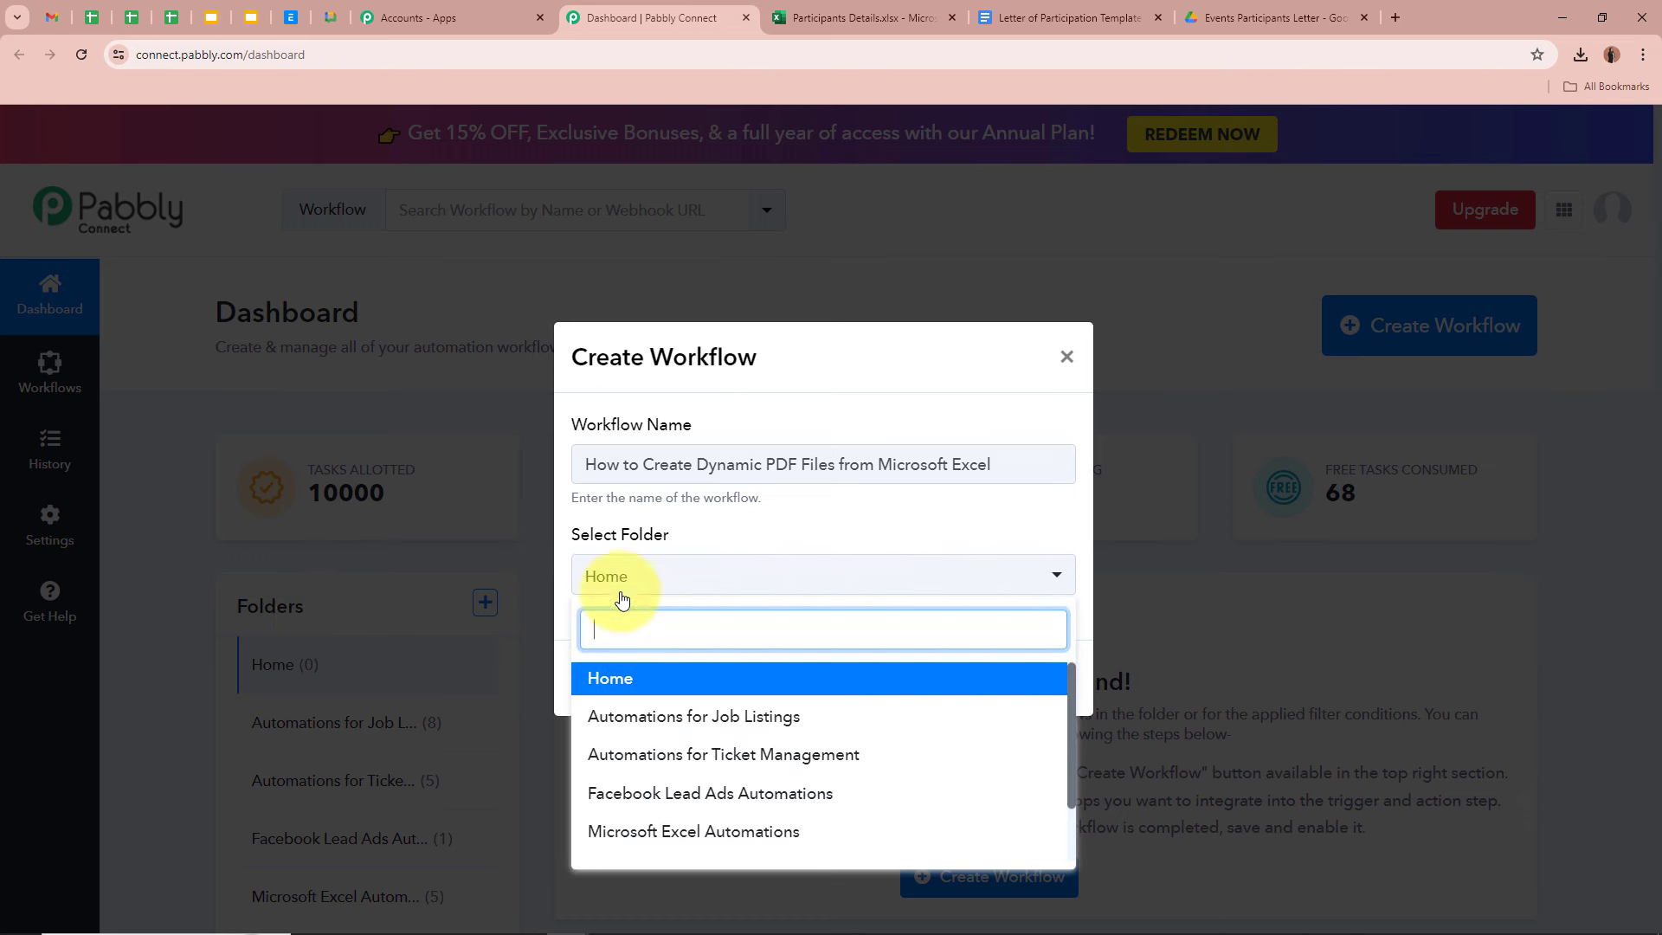
{"action": "left_click", "coordinate": [647, 832]}
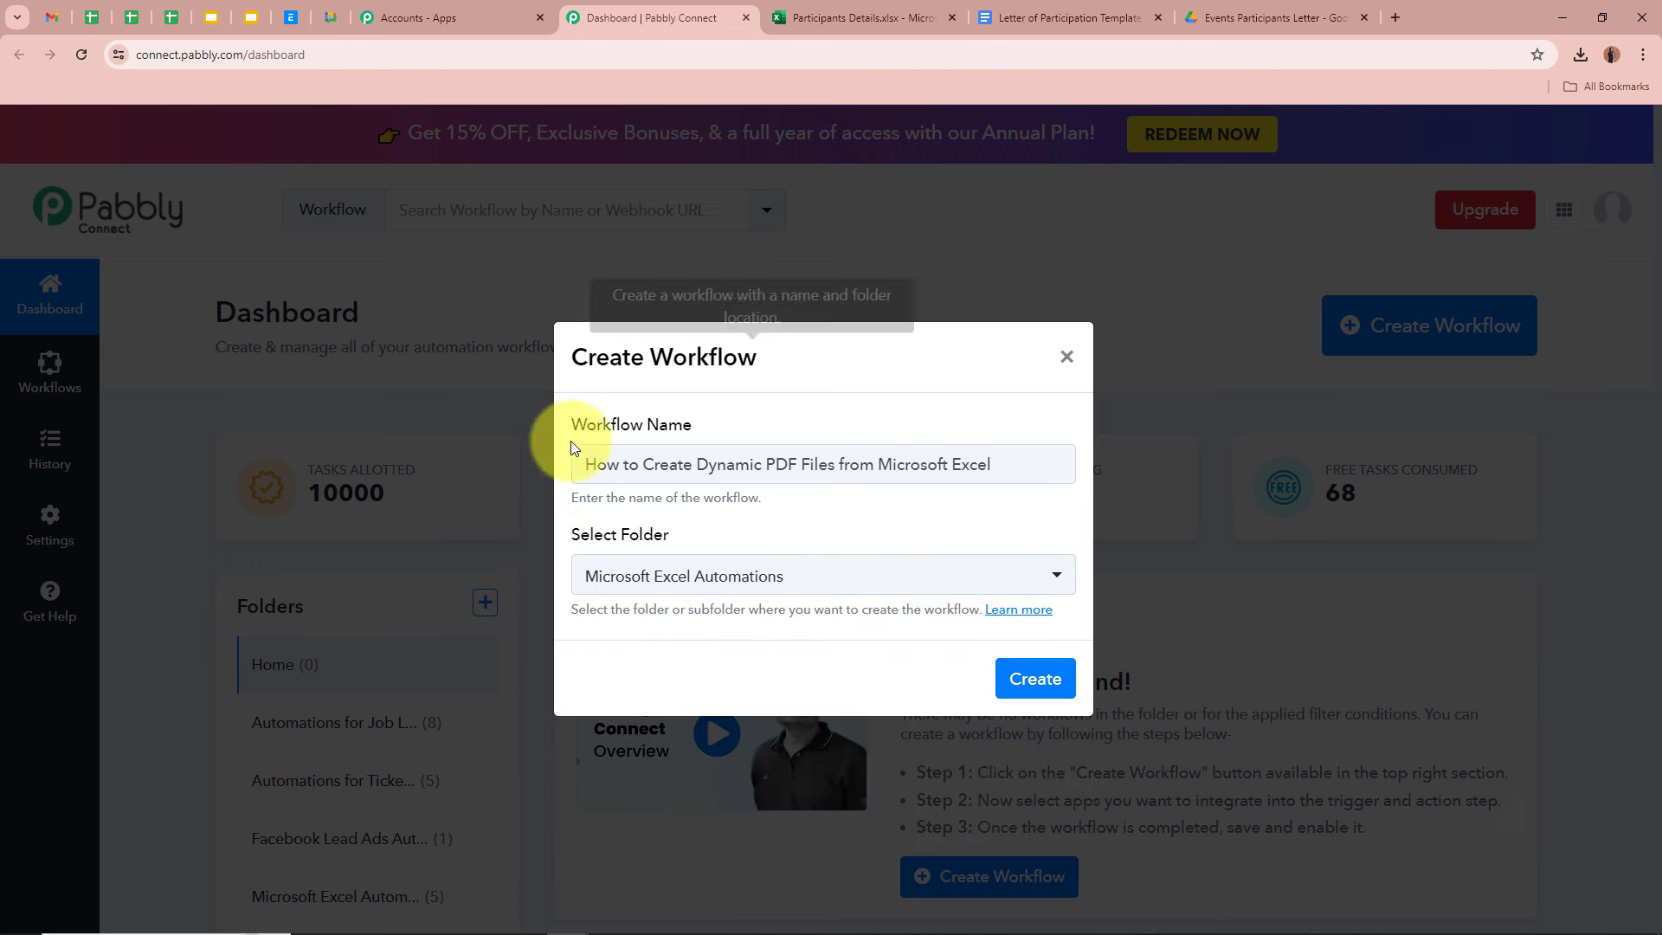
{"action": "left_click_drag", "start_coordinate": [576, 466], "coordinate": [973, 494]}
{"action": "left_click", "coordinate": [972, 493]}
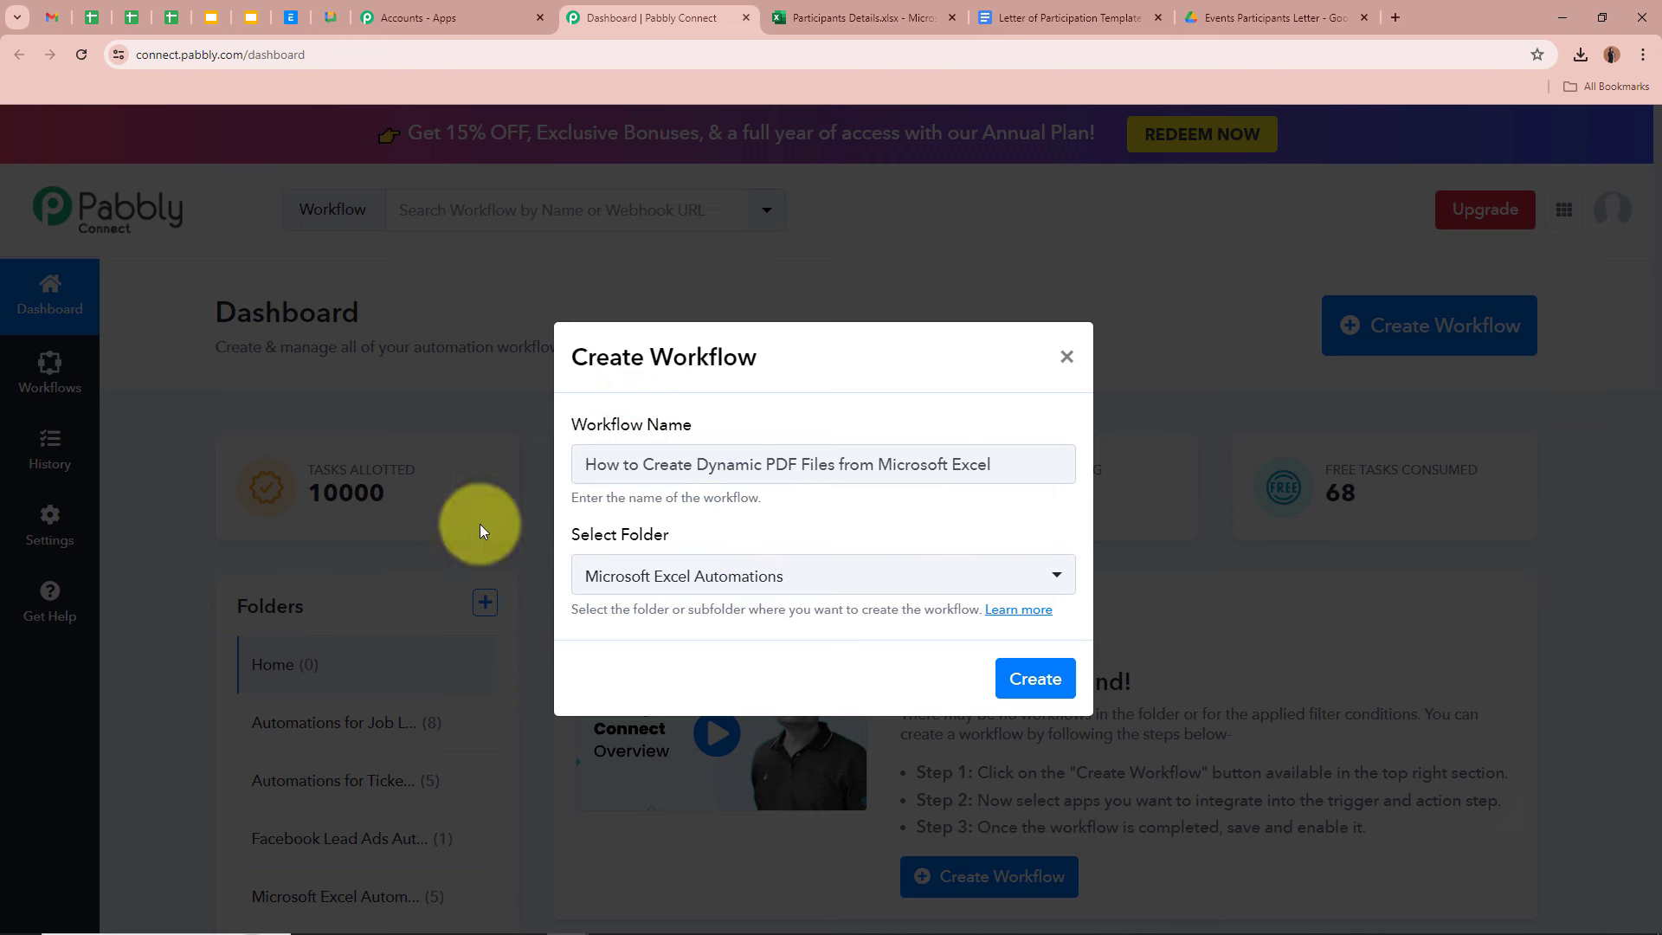
{"action": "left_click", "coordinate": [1058, 679]}
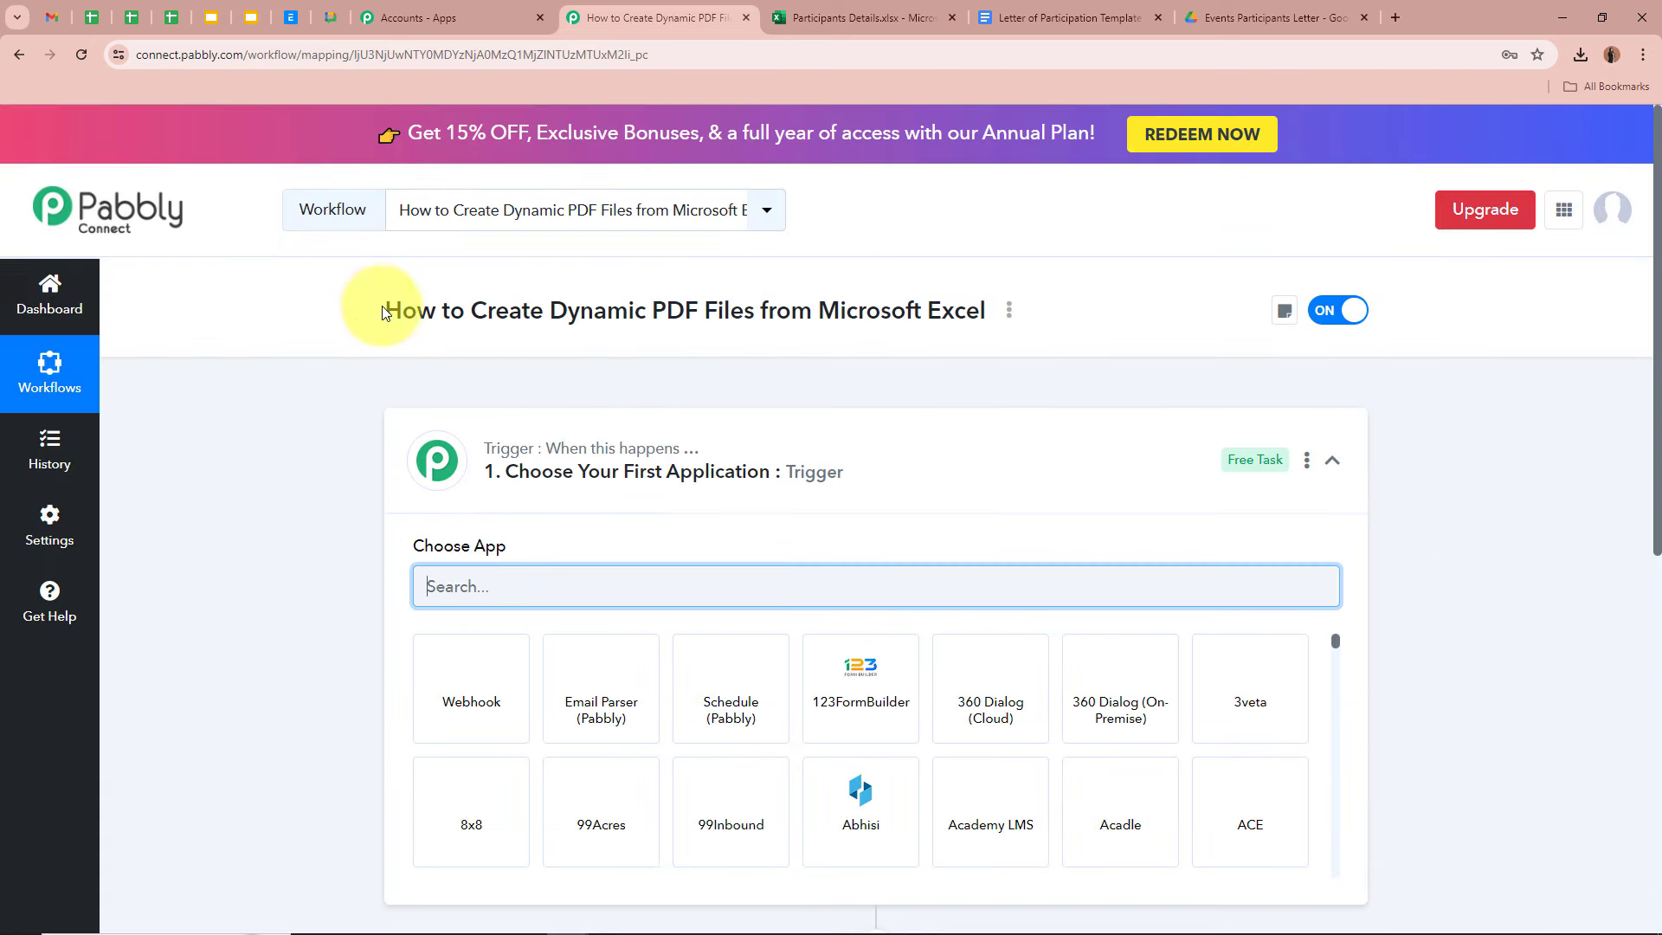
- Search 'Mic', pick Microsoft Excel as the trigger app, then view the Participants Details sheet
{"action": "left_click_drag", "start_coordinate": [383, 312], "coordinate": [910, 317]}
{"action": "left_click", "coordinate": [912, 316]}
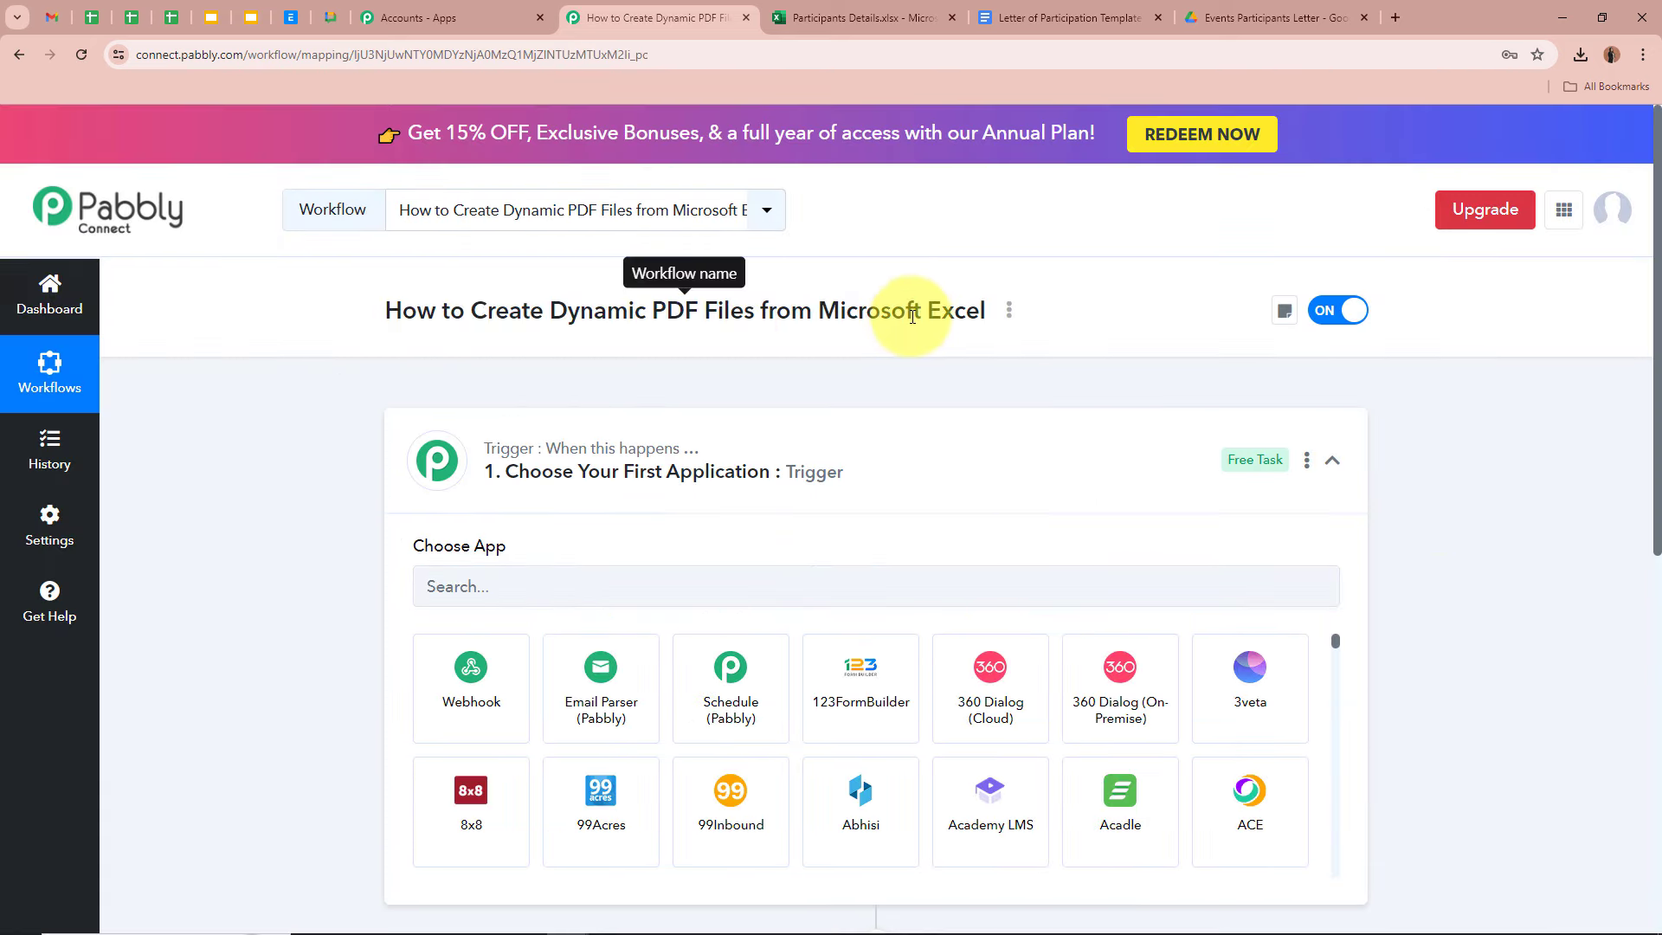
{"action": "left_click", "coordinate": [1015, 465]}
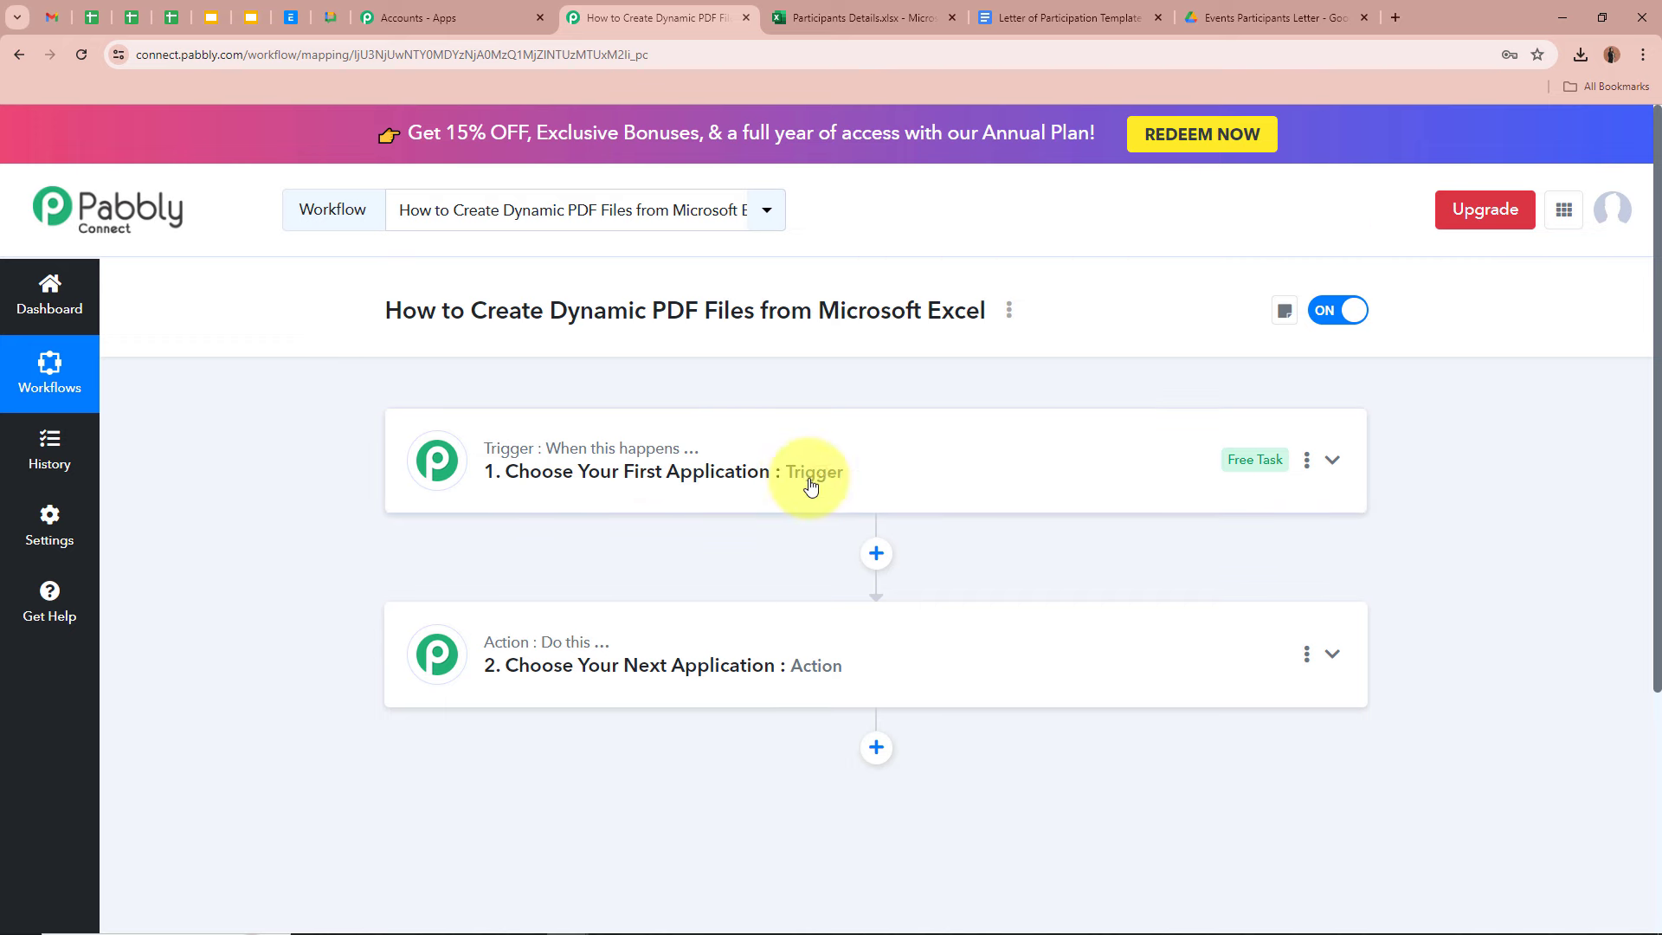
{"action": "mouse_move", "coordinate": [556, 465]}
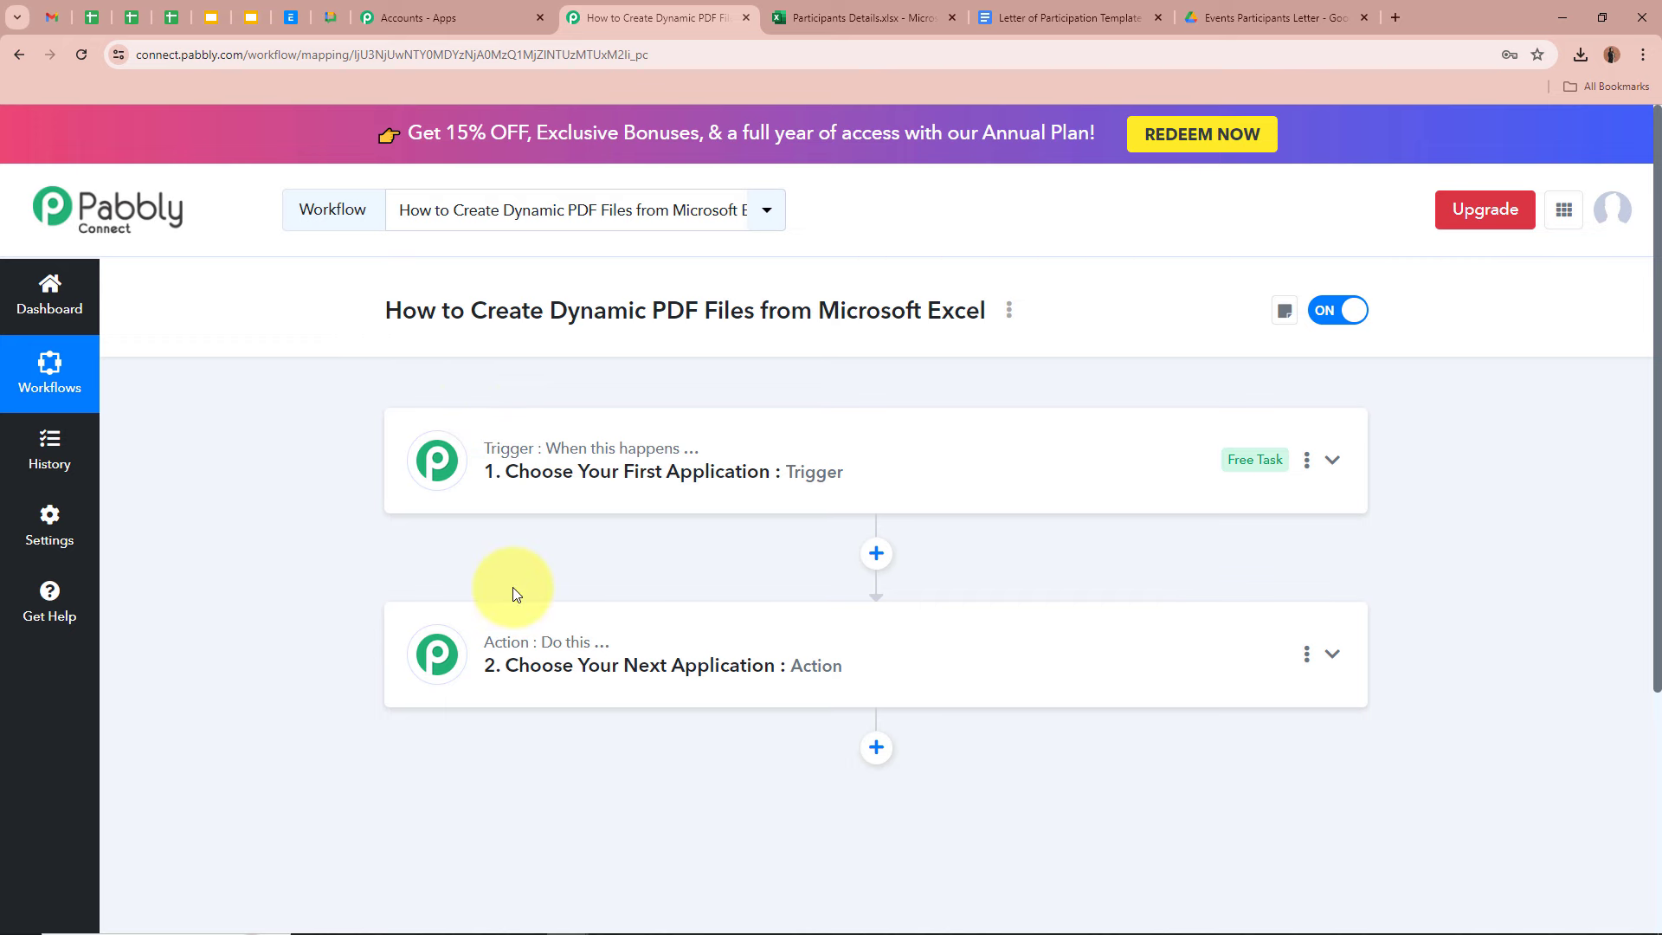
{"action": "left_click", "coordinate": [1334, 460]}
{"action": "left_click", "coordinate": [939, 584]}
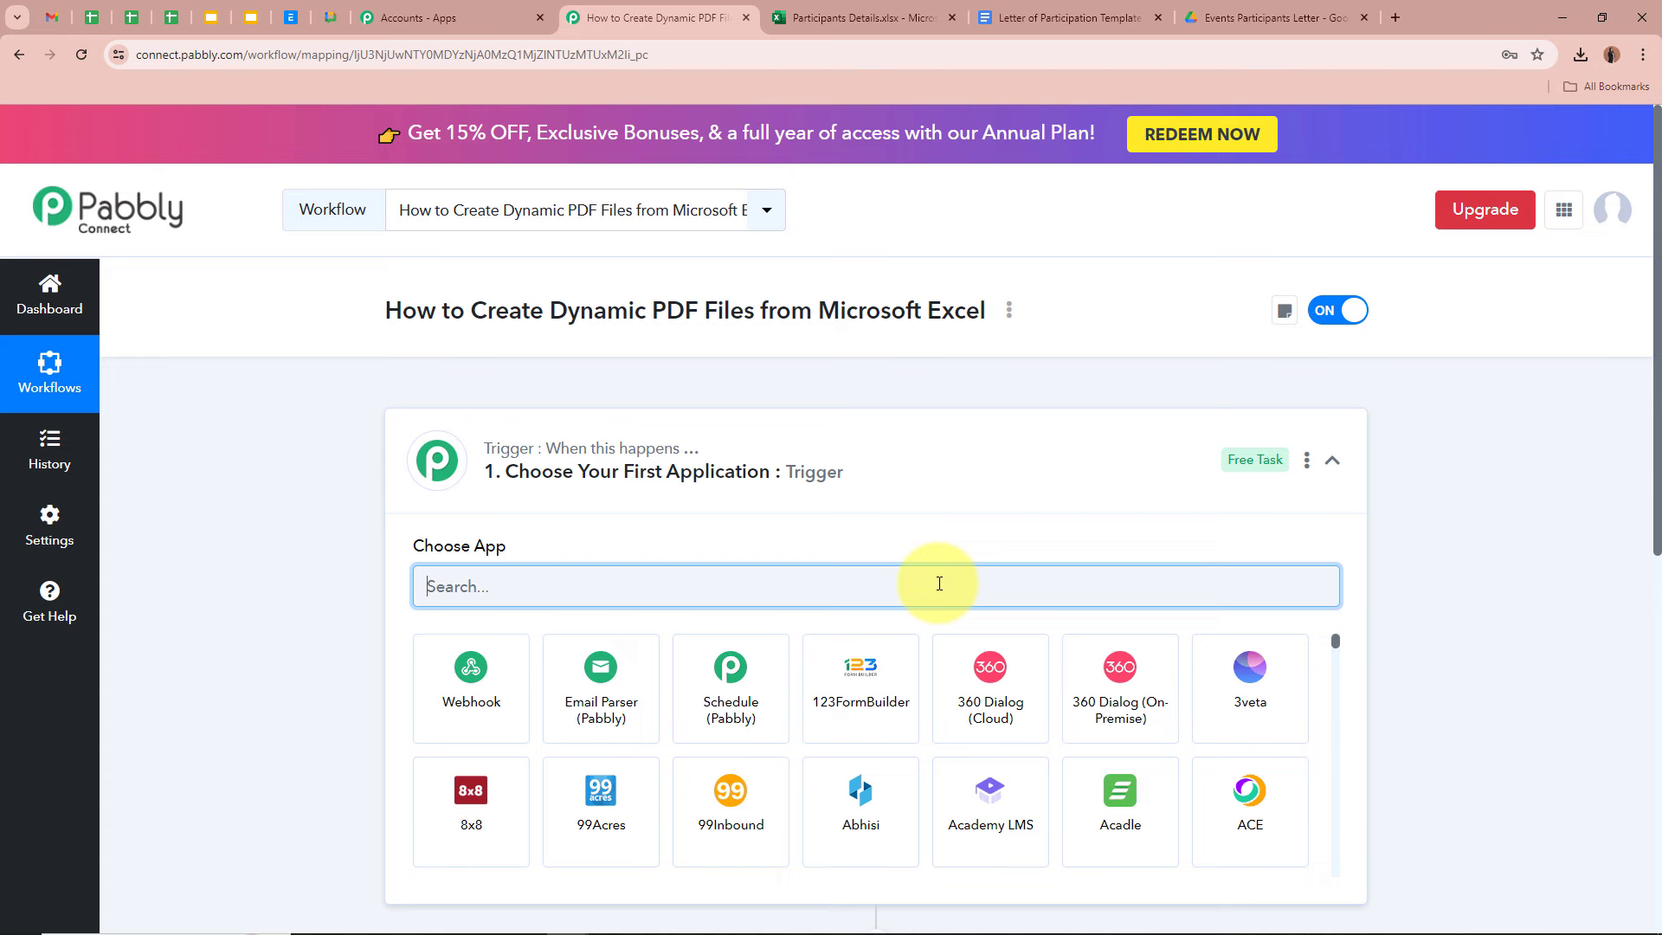
{"action": "type", "text": "Mi"}
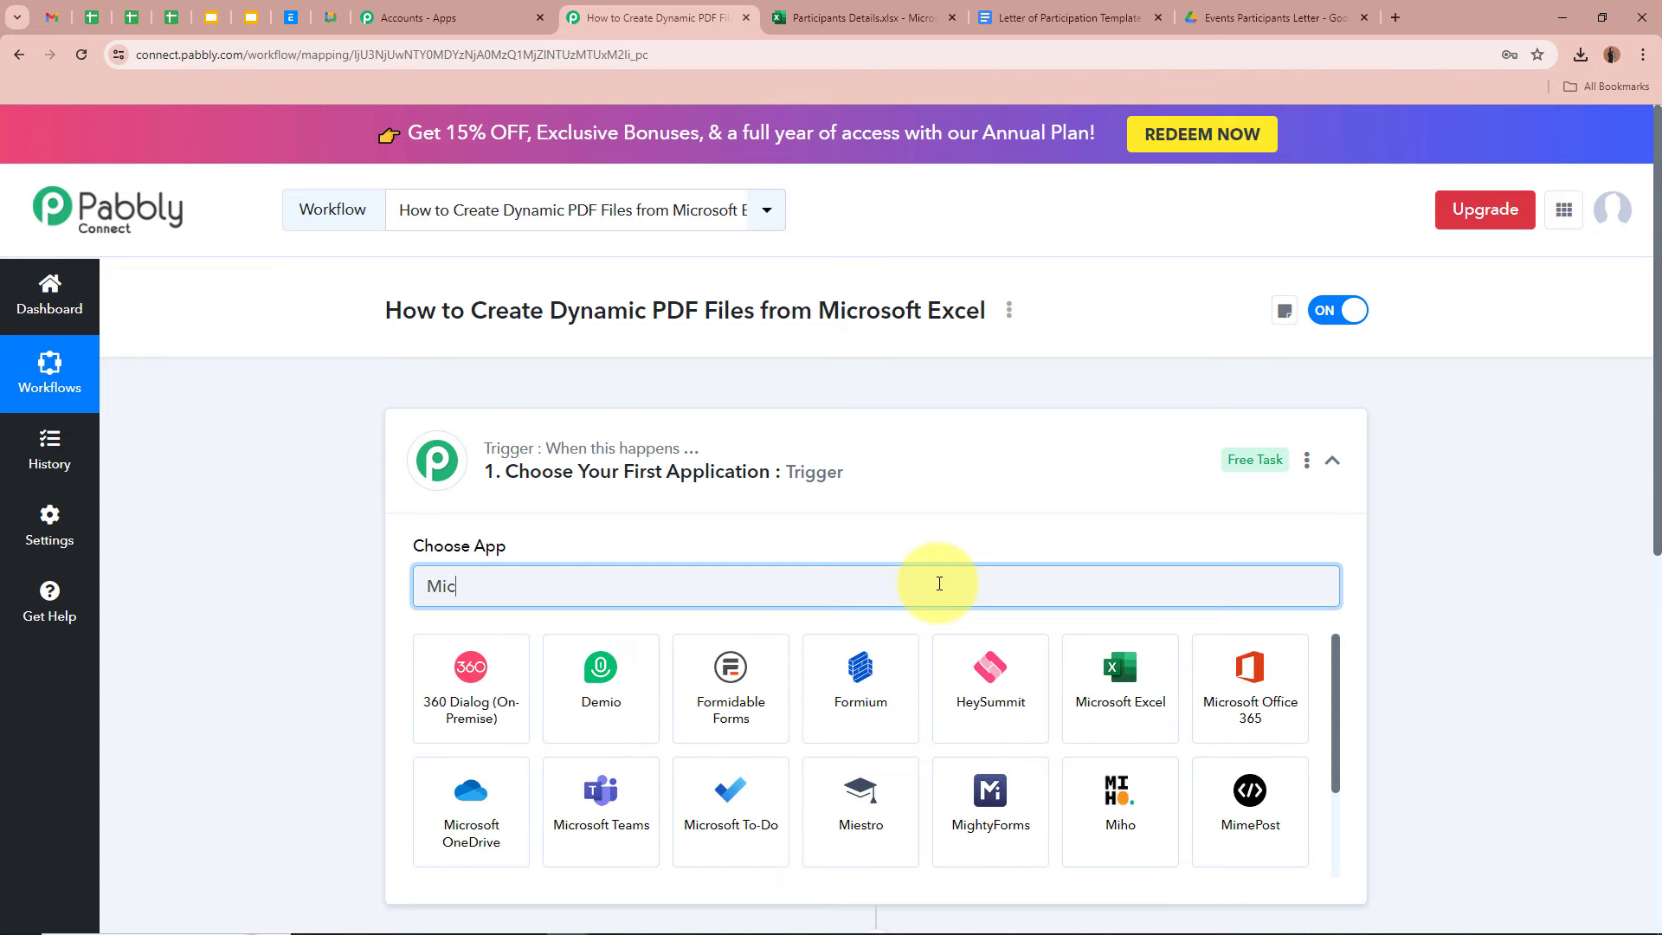
{"action": "type", "text": "c"}
{"action": "left_click", "coordinate": [486, 729]}
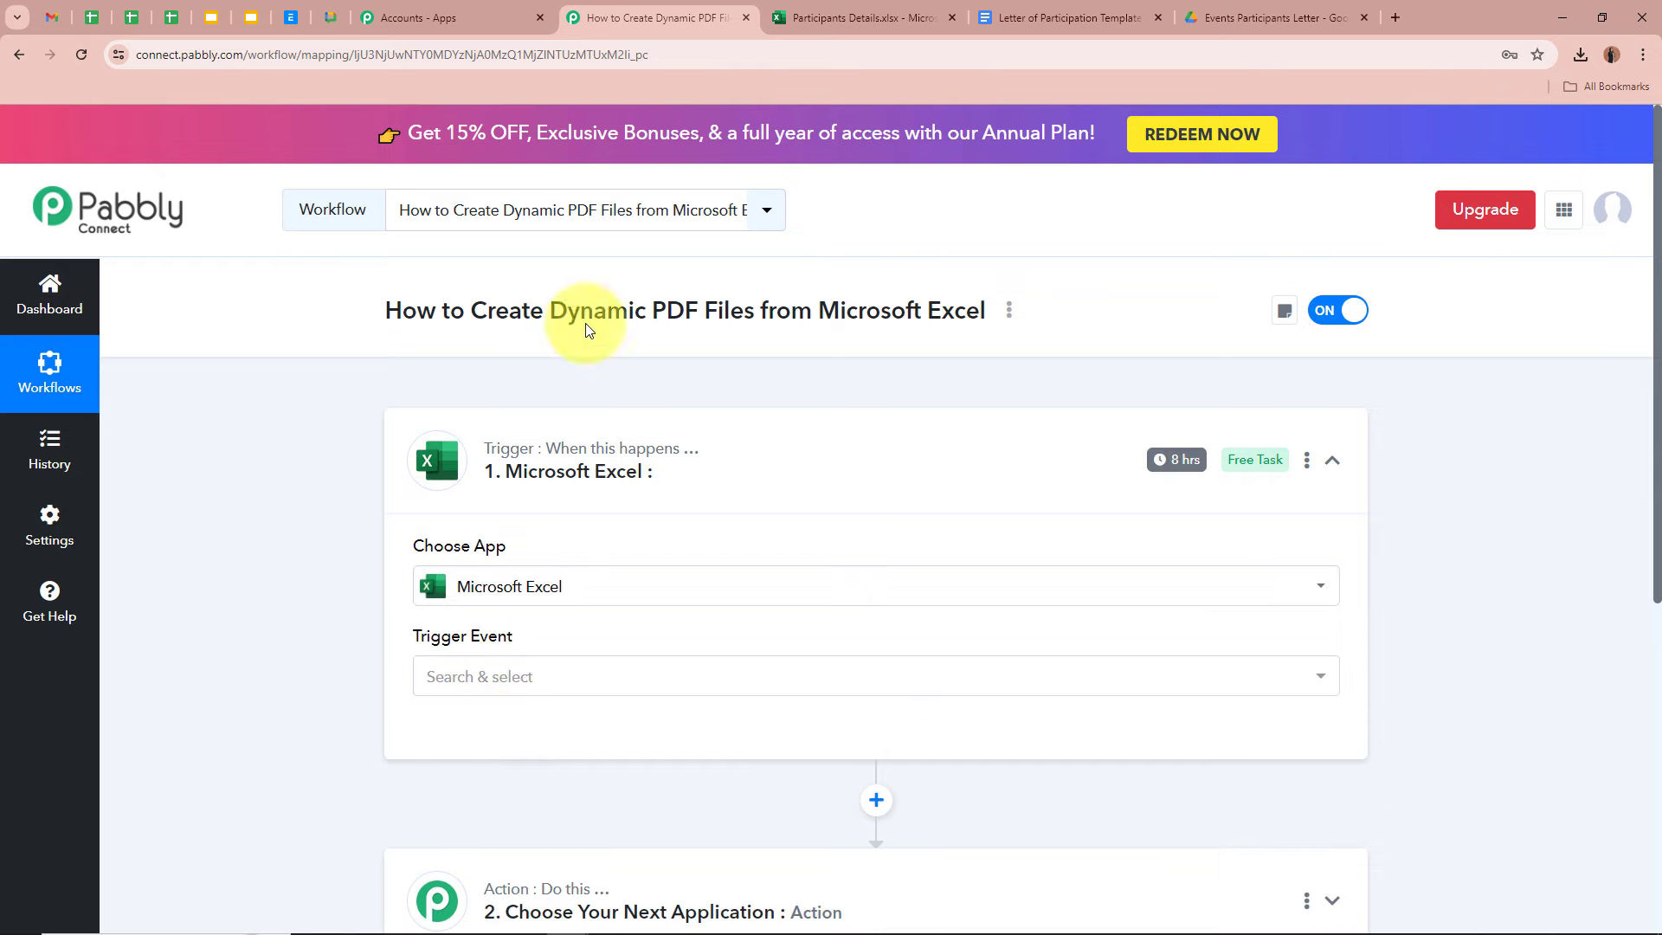
{"action": "left_click", "coordinate": [860, 9]}
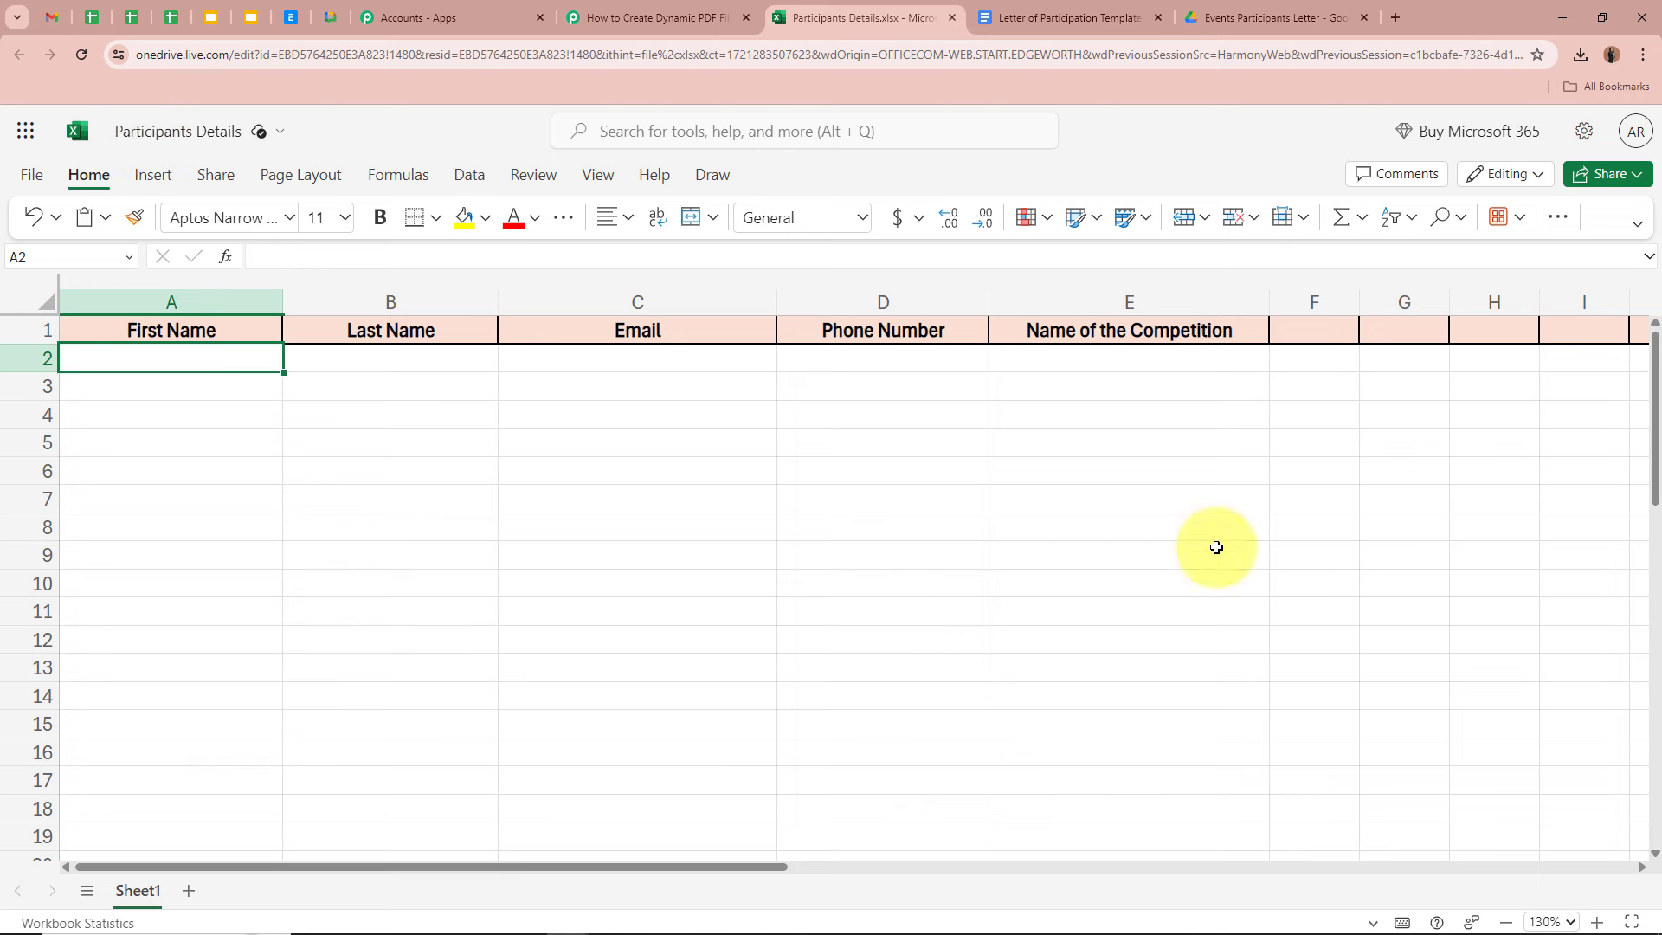
{"action": "left_click", "coordinate": [390, 358]}
{"action": "left_click", "coordinate": [638, 358]}
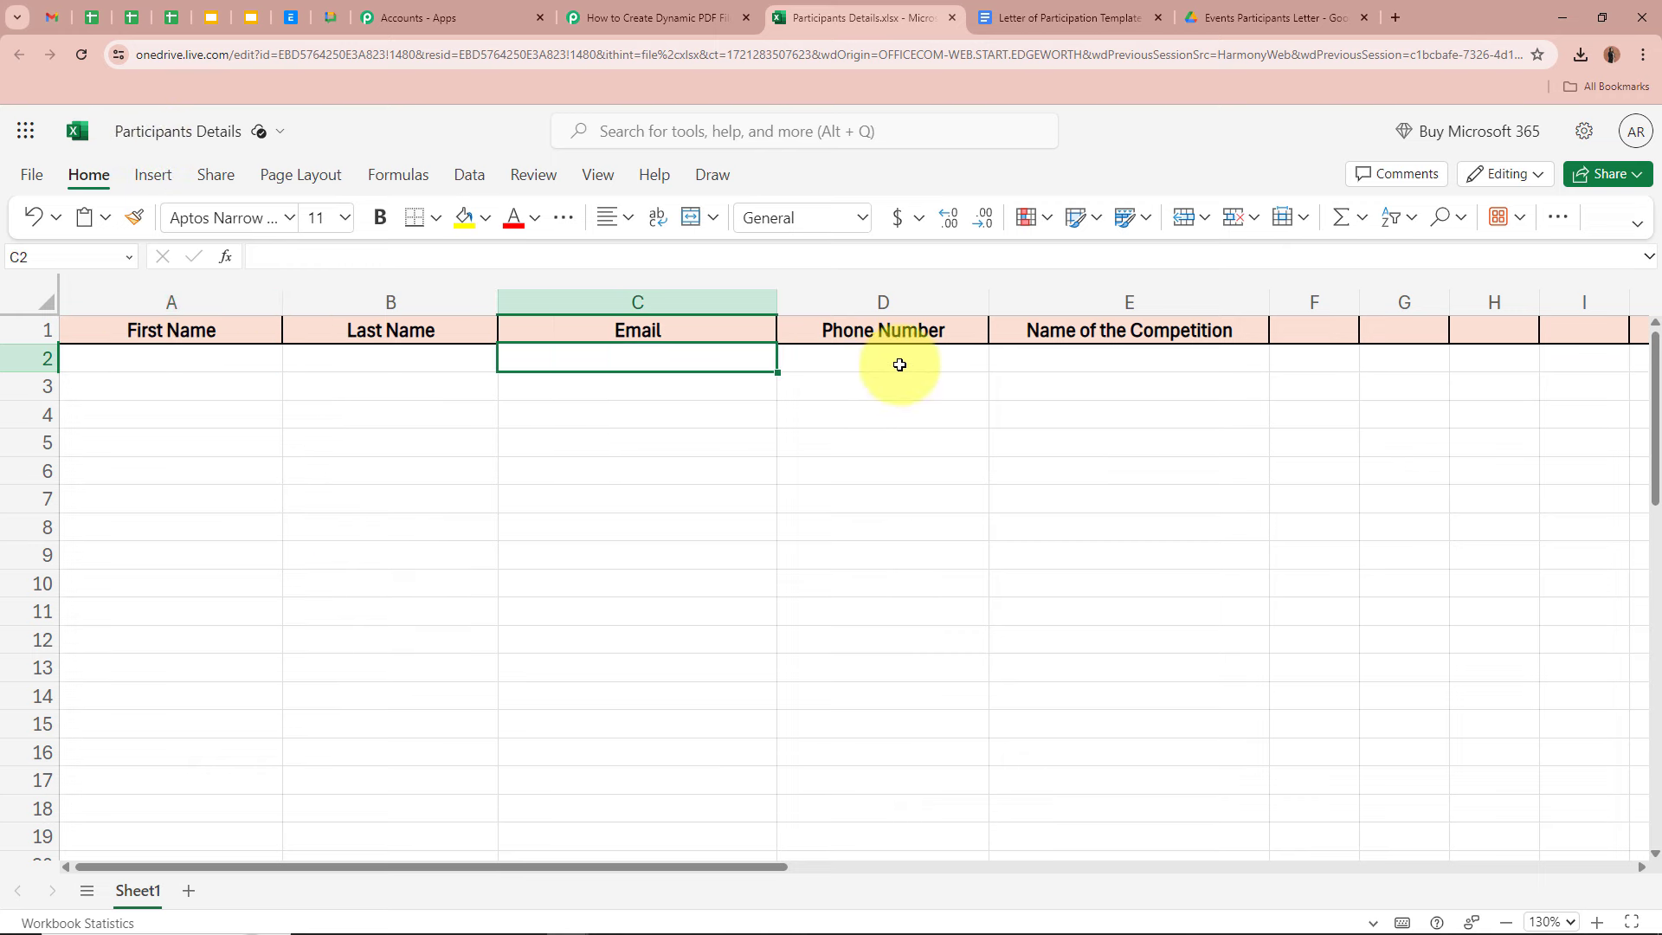
{"action": "left_click", "coordinate": [883, 358]}
{"action": "left_click", "coordinate": [1117, 358]}
{"action": "left_click", "coordinate": [1147, 442]}
{"action": "left_click", "coordinate": [1416, 453]}
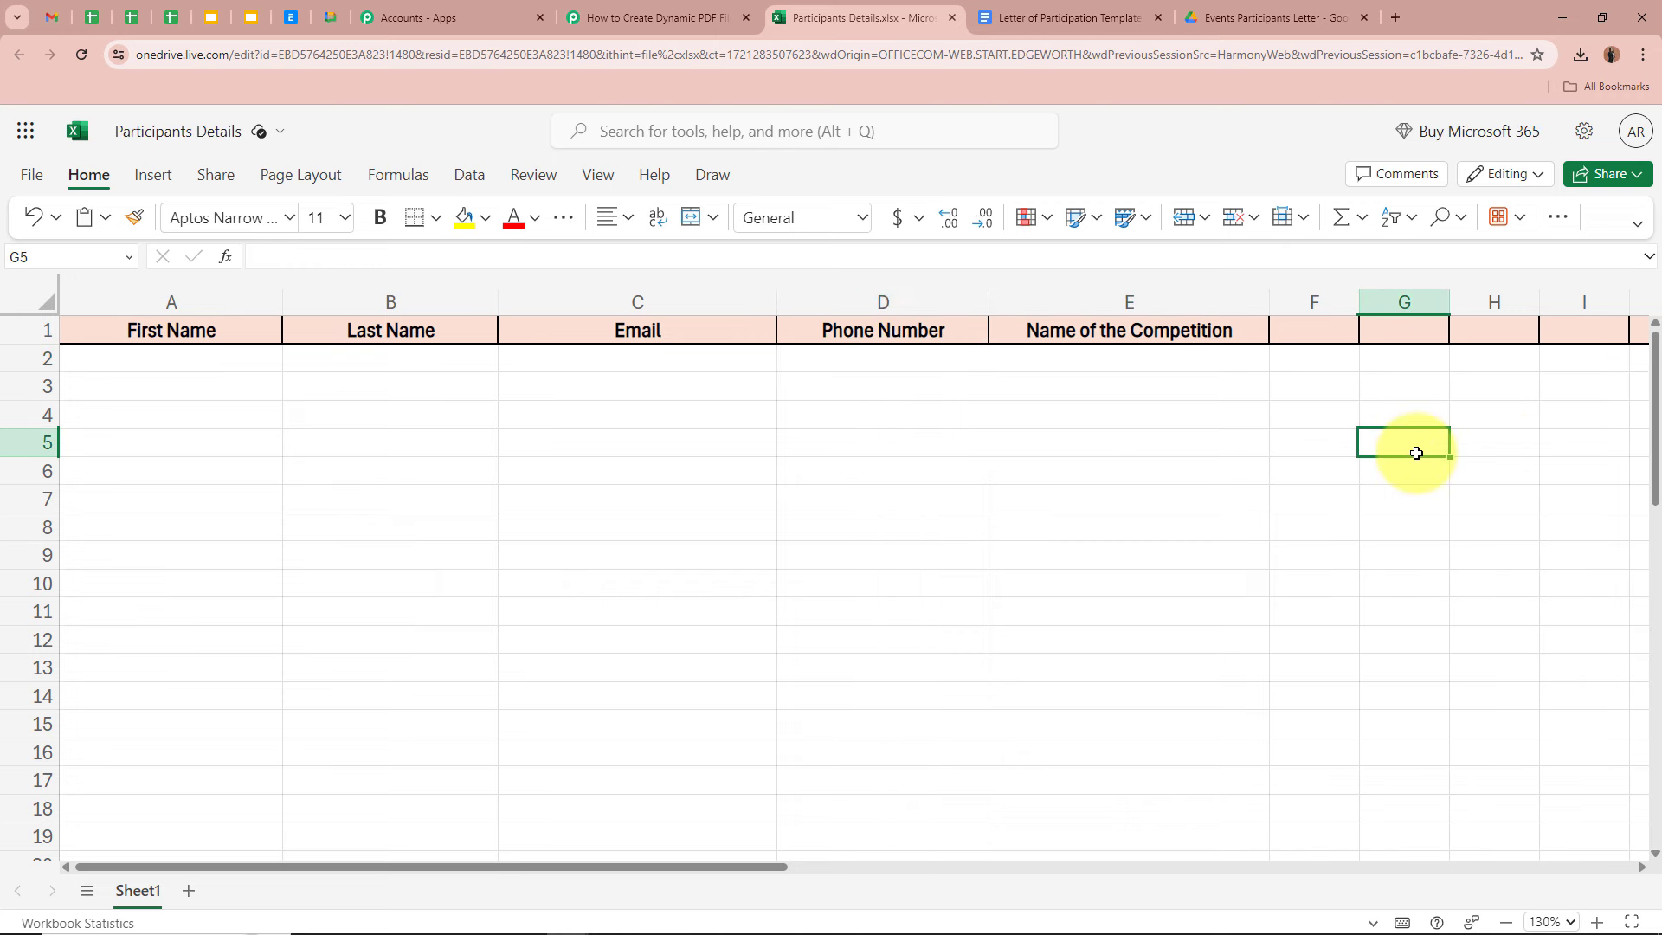
{"action": "left_click", "coordinate": [229, 333]}
{"action": "left_click", "coordinate": [437, 334]}
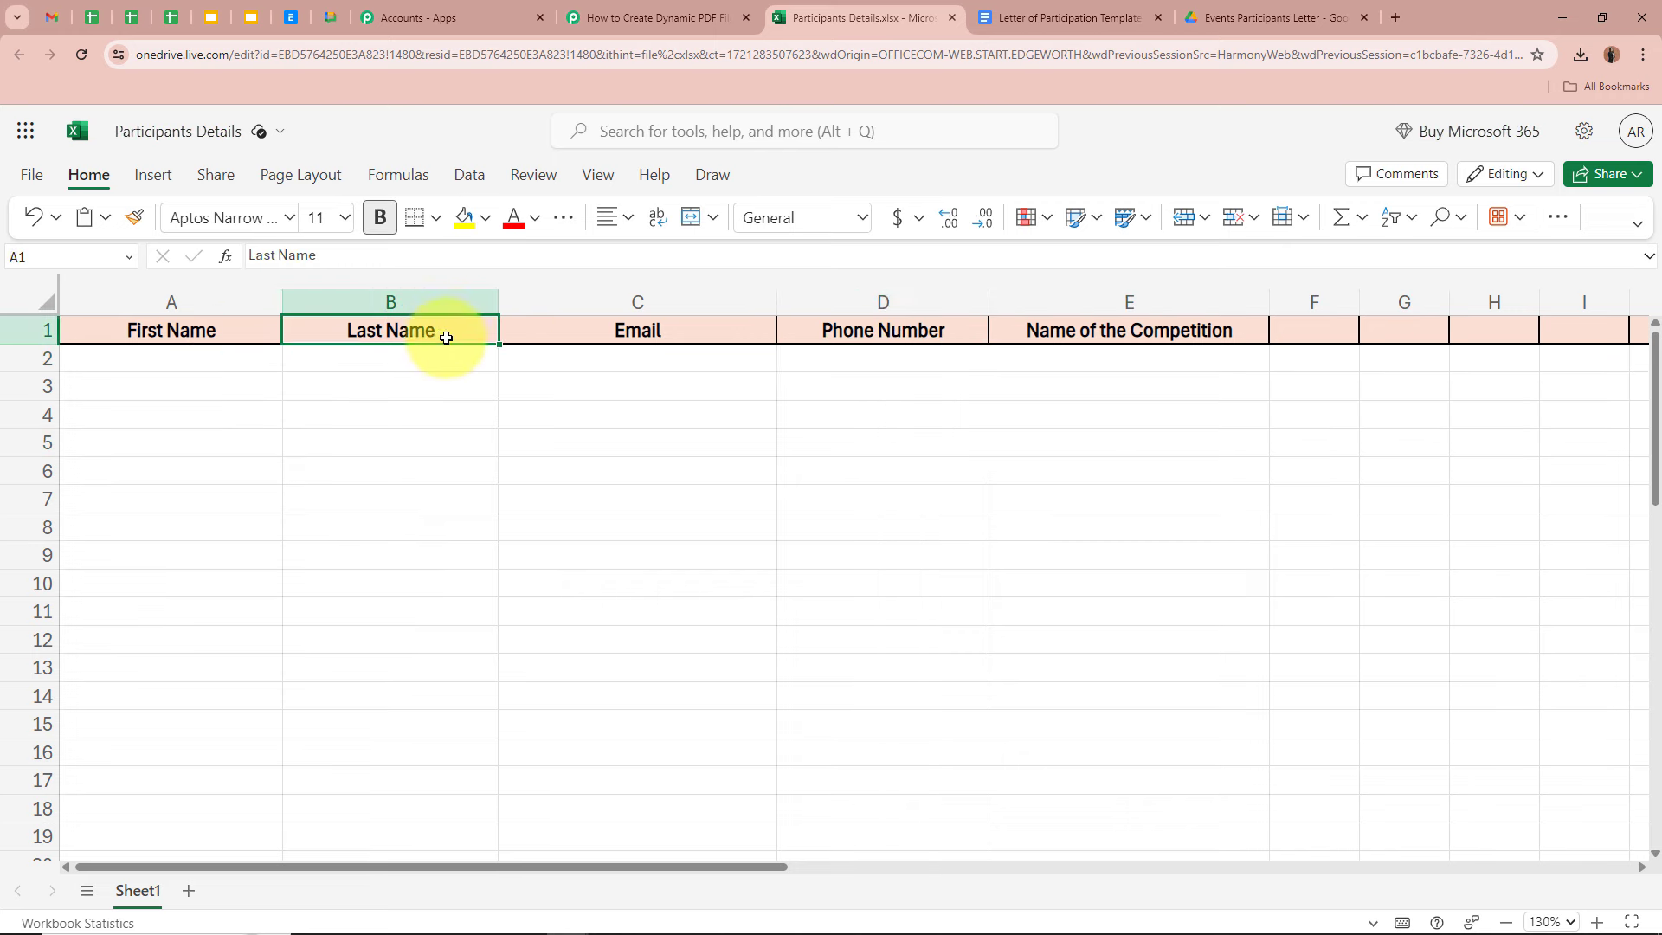
{"action": "left_click", "coordinate": [637, 333]}
{"action": "left_click", "coordinate": [964, 338]}
{"action": "left_click", "coordinate": [1143, 347]}
{"action": "left_click", "coordinate": [1368, 426]}
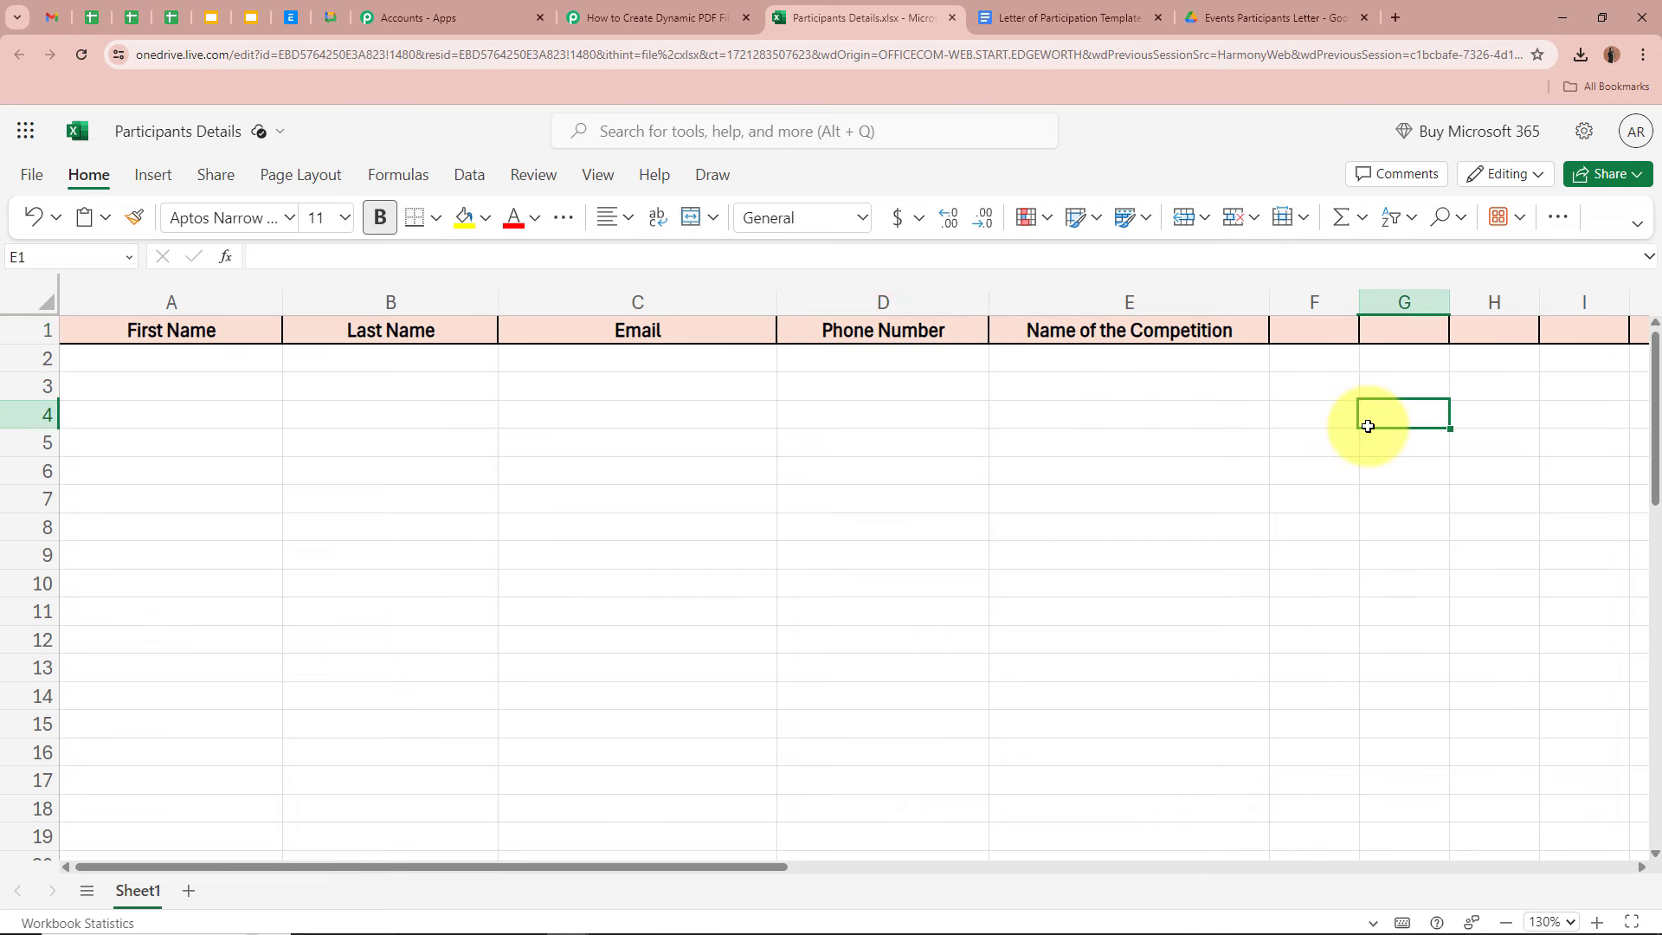
{"action": "left_click", "coordinate": [1091, 362]}
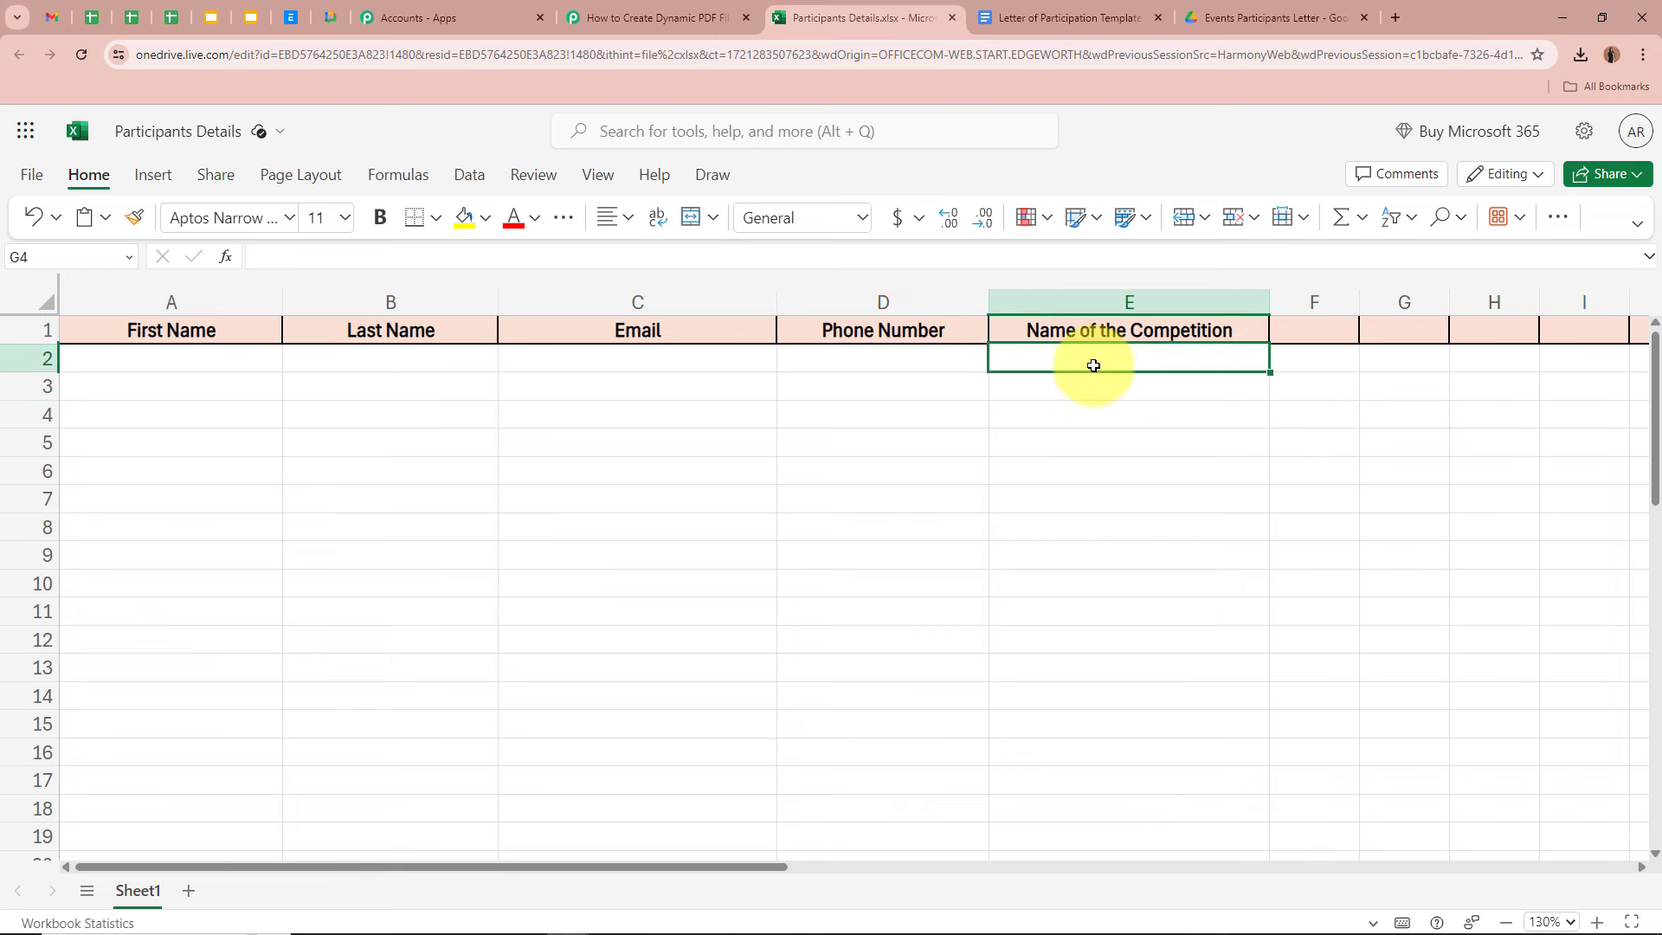
{"action": "left_click", "coordinate": [1096, 387]}
{"action": "left_click", "coordinate": [1101, 438]}
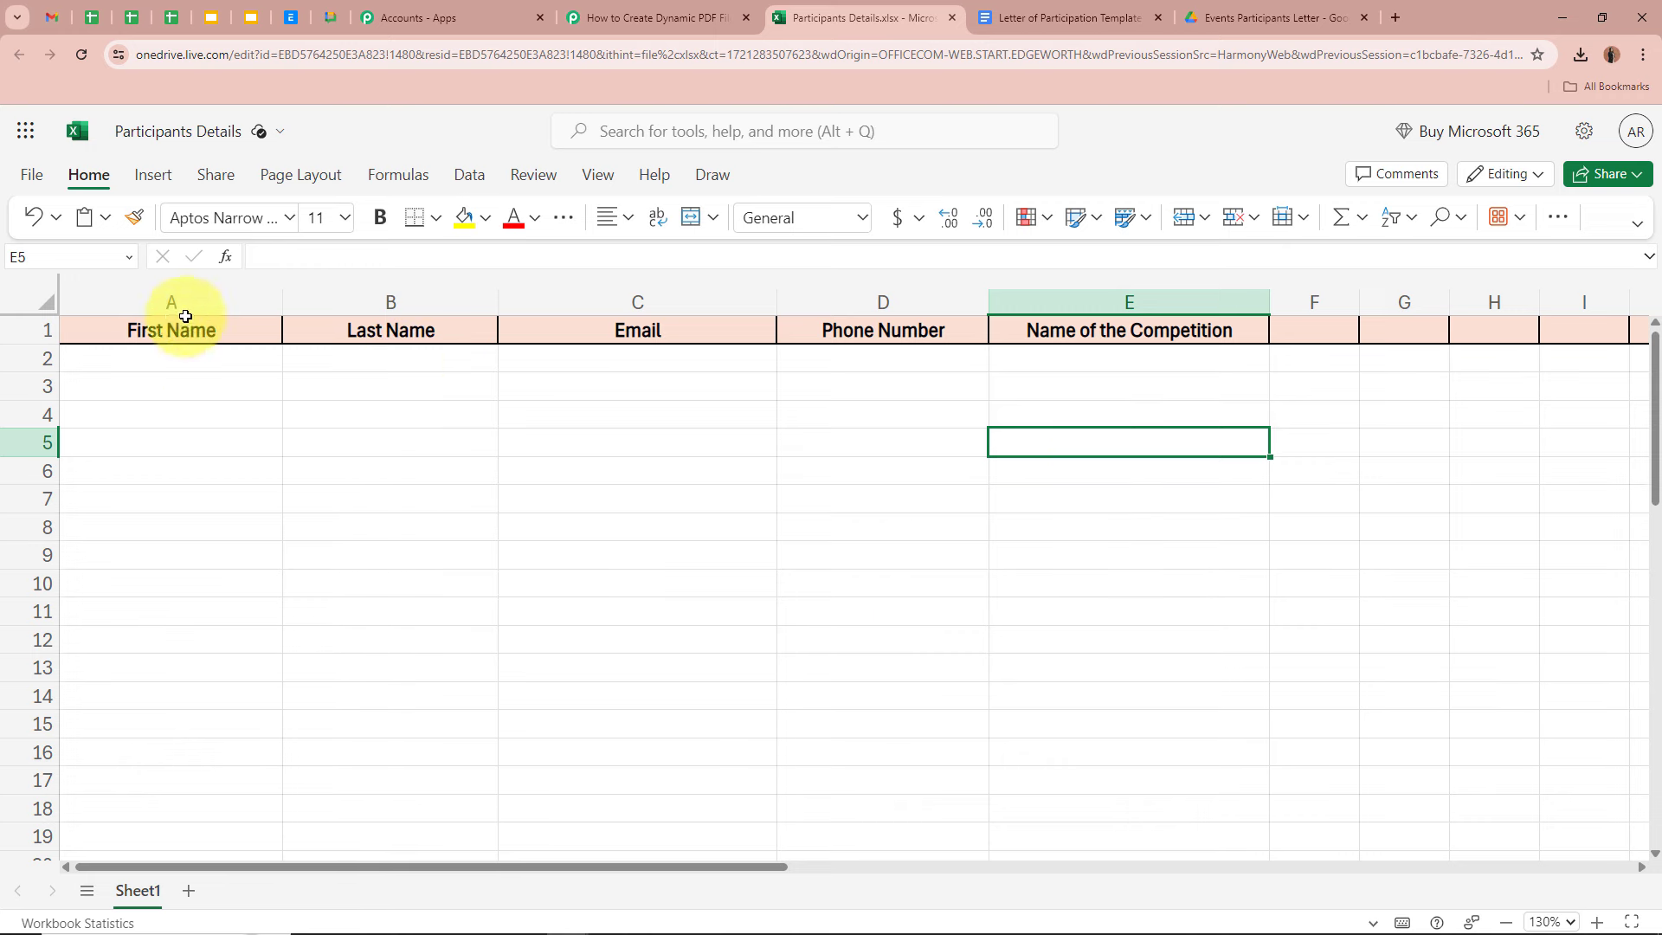
{"action": "left_click", "coordinate": [203, 371]}
{"action": "left_click", "coordinate": [370, 375]}
{"action": "left_click", "coordinate": [603, 374]}
{"action": "left_click", "coordinate": [891, 375]}
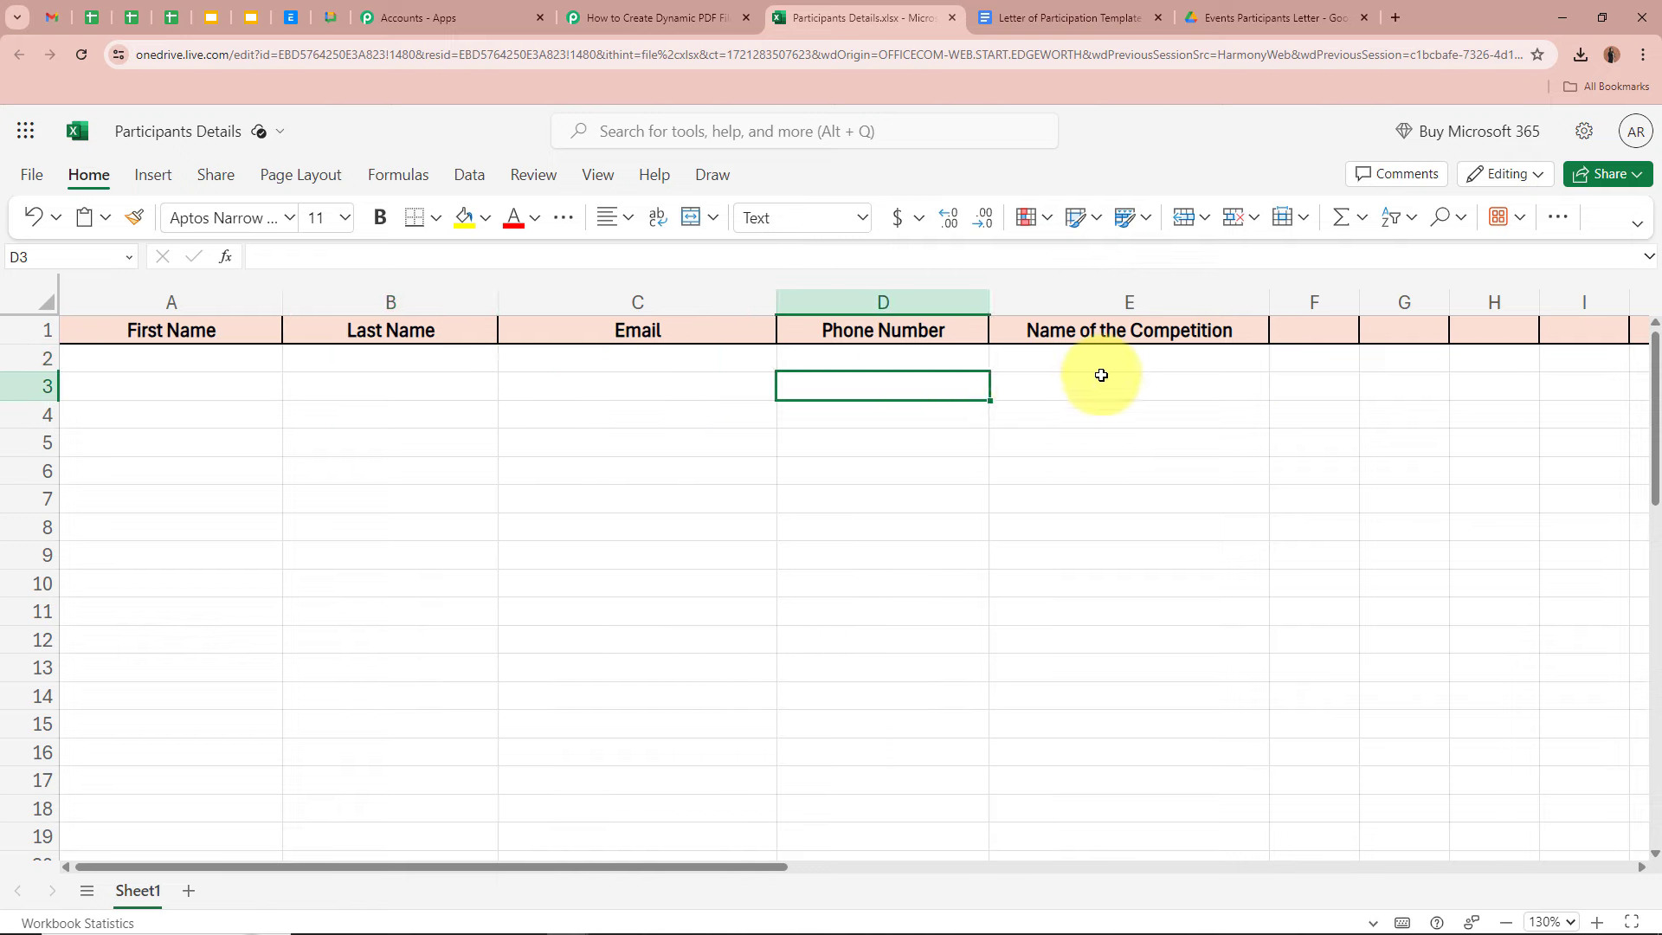
{"action": "left_click", "coordinate": [1102, 375]}
- Set the Microsoft Excel trigger event to New Row in Worksheet
{"action": "left_click", "coordinate": [651, 17]}
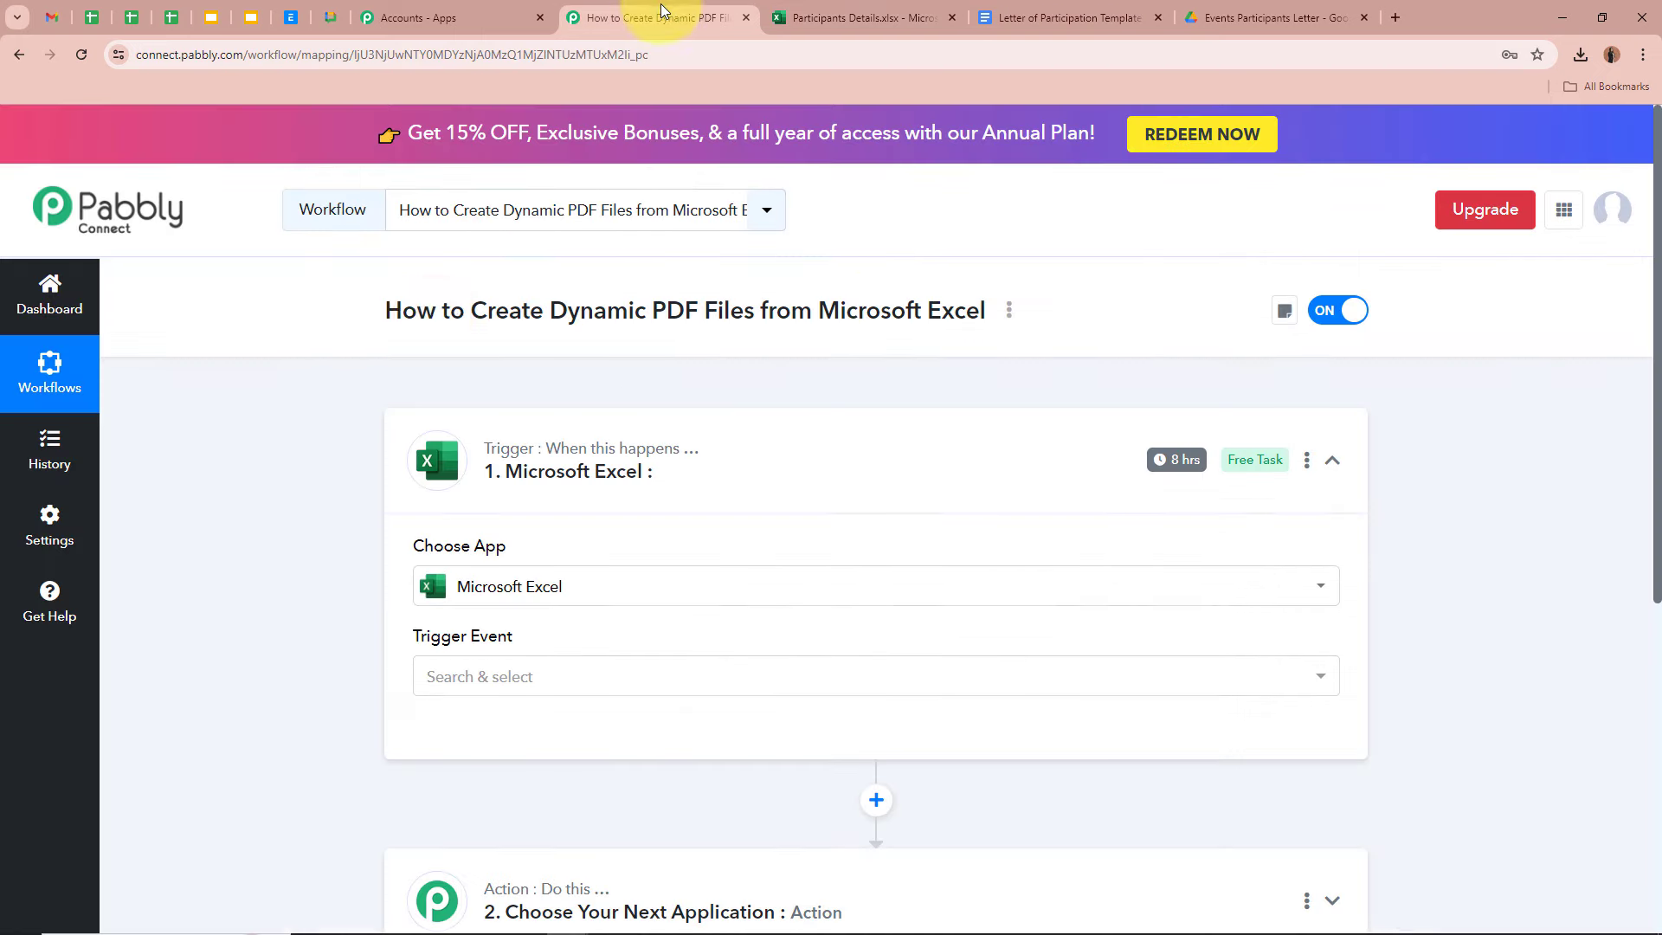
{"action": "scroll", "coordinate": [299, 630], "scroll_direction": "down", "scroll_amount": 1}
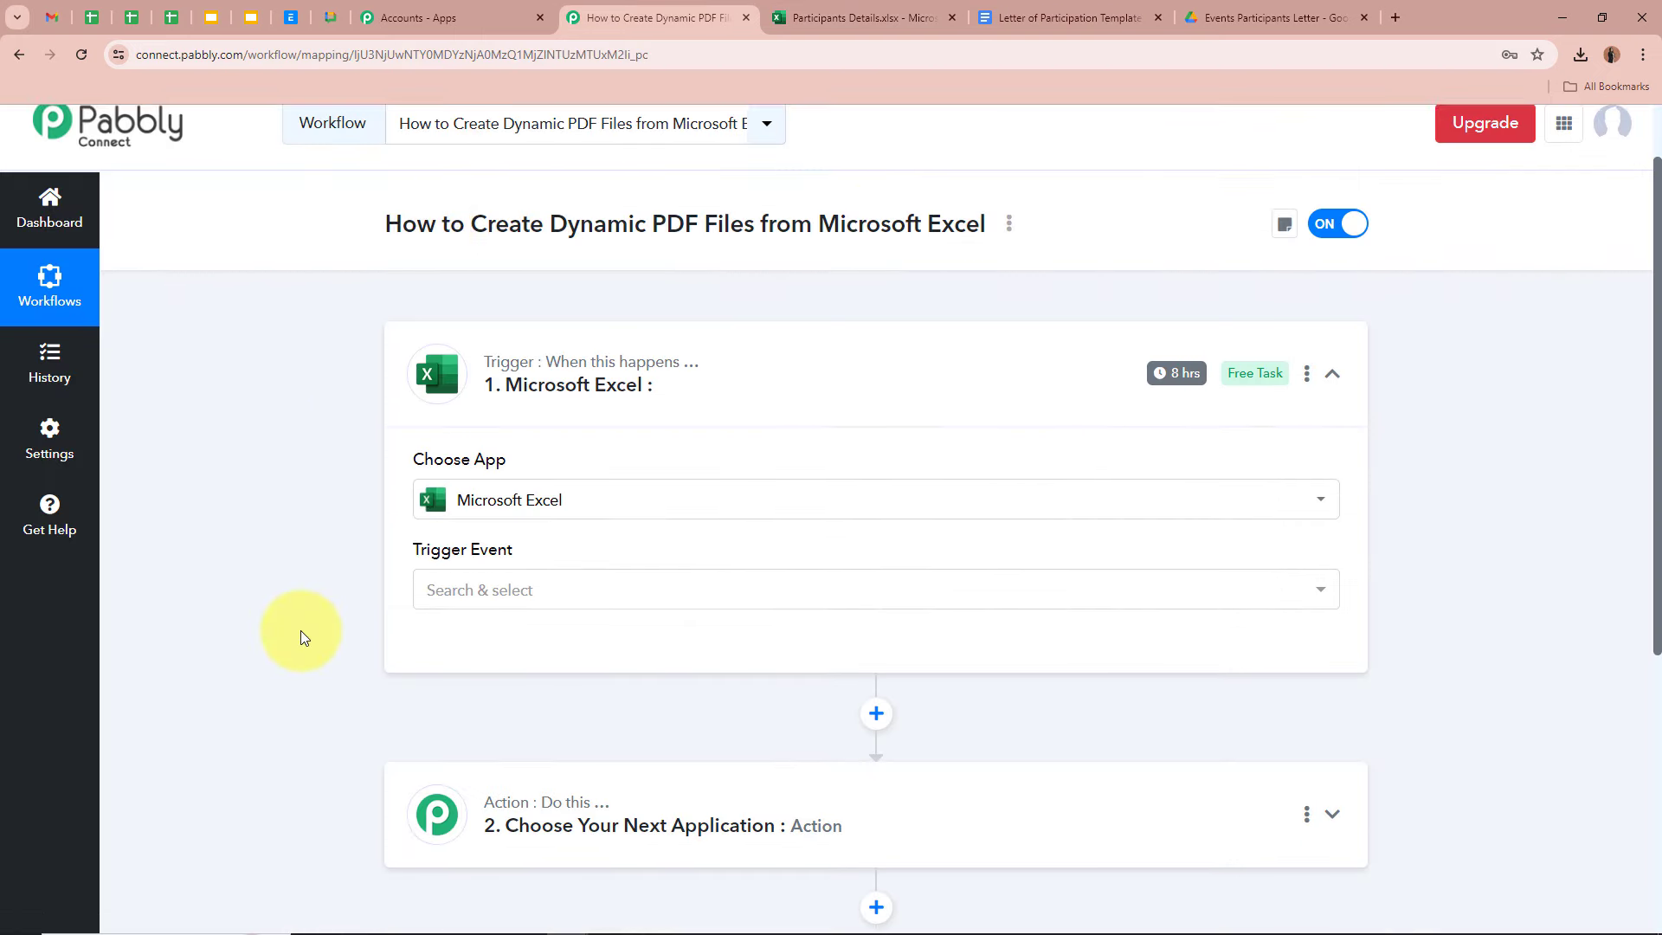
{"action": "left_click", "coordinate": [554, 593]}
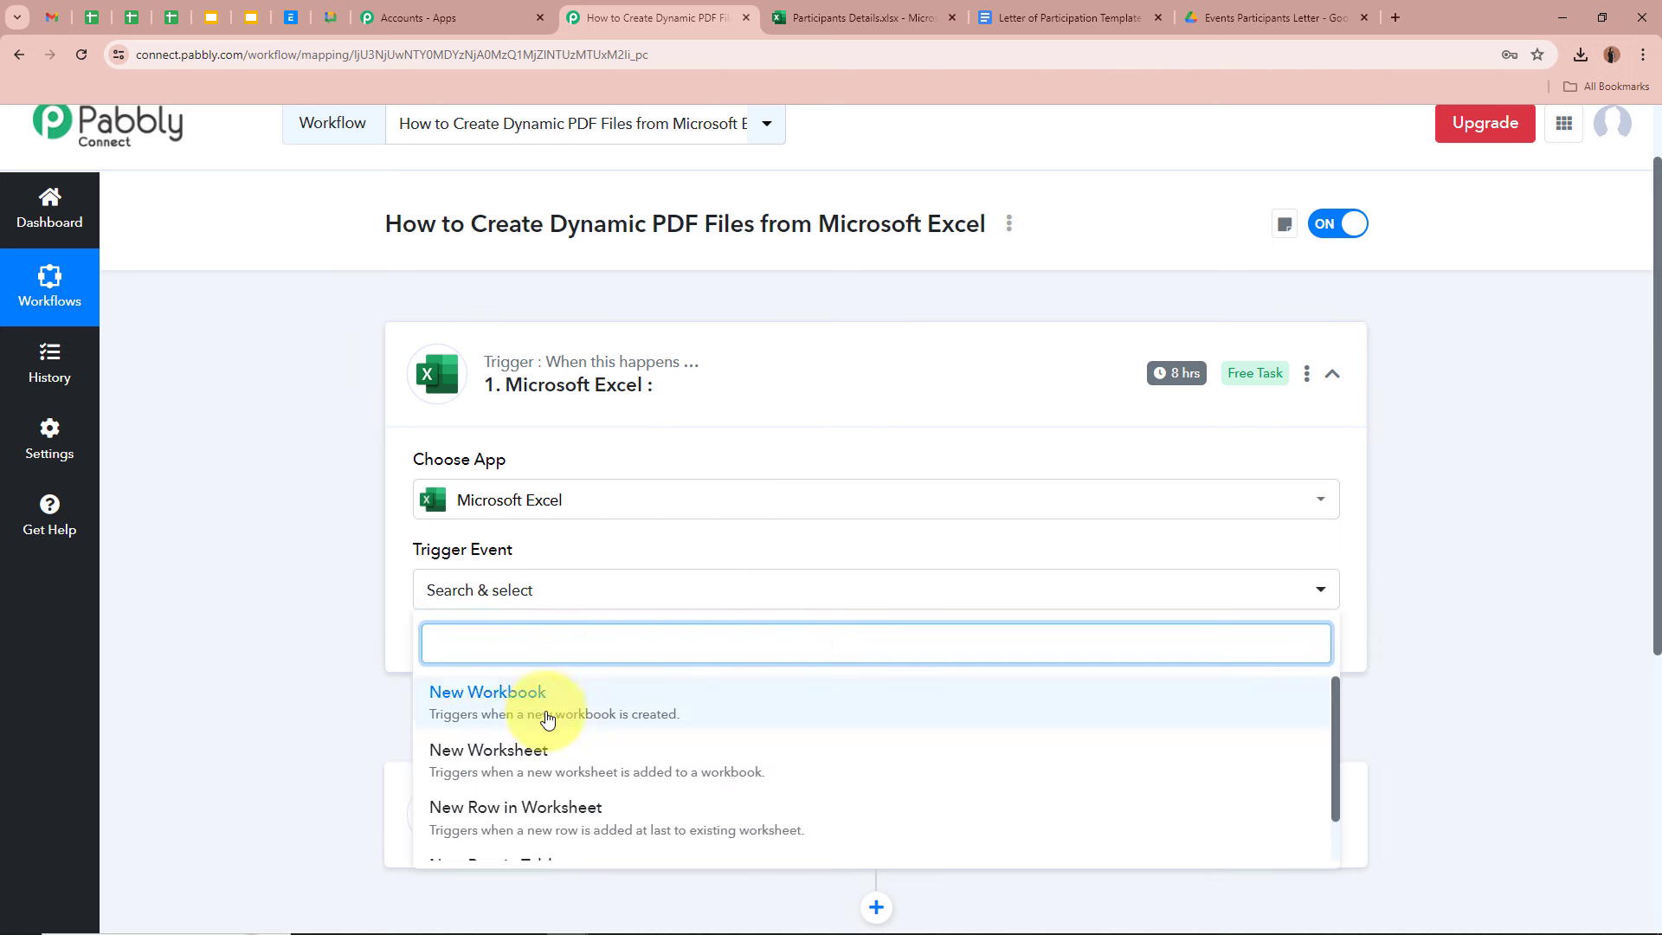
{"action": "left_click", "coordinate": [468, 820]}
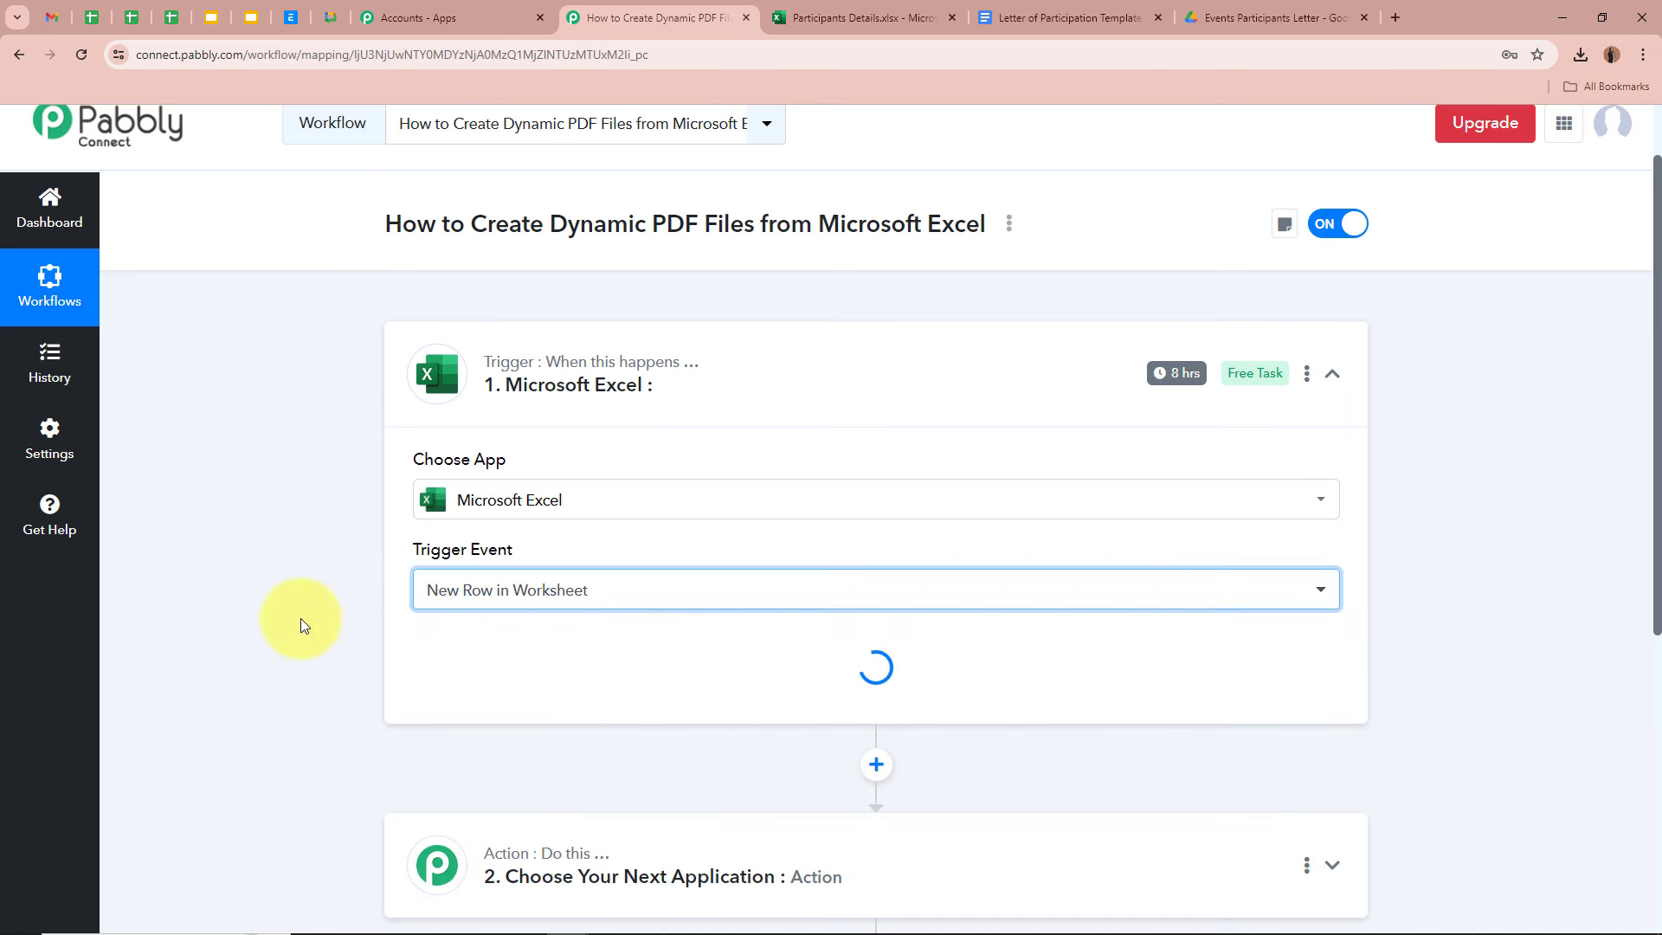
{"action": "left_click", "coordinate": [866, 18]}
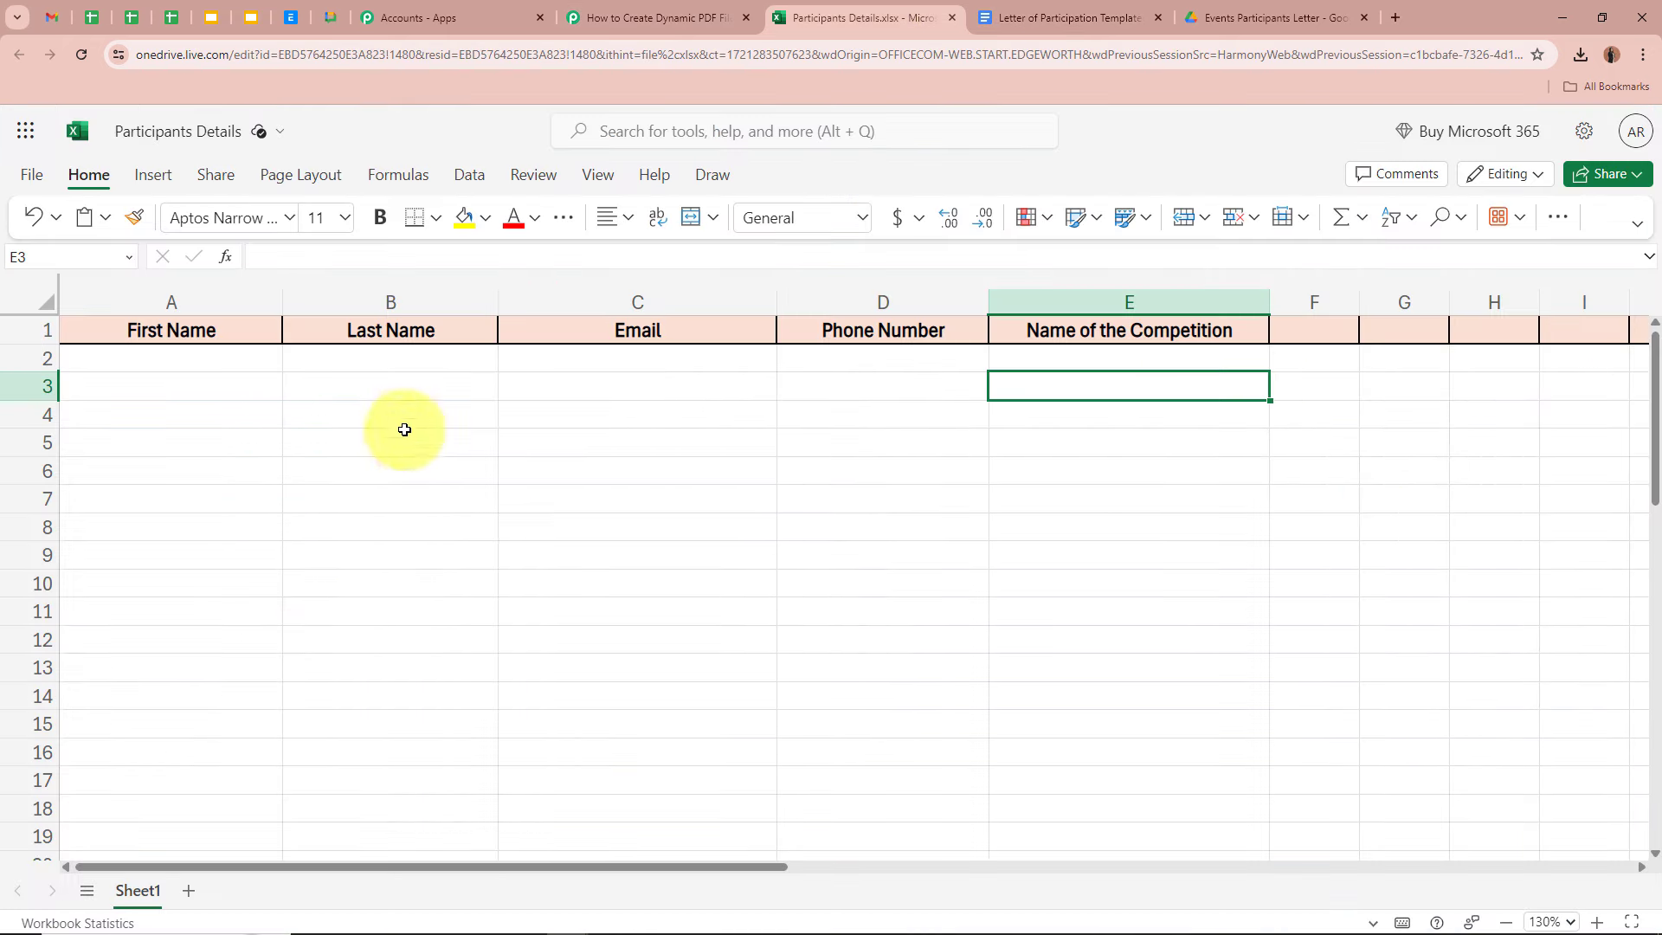
{"action": "left_click", "coordinate": [641, 17]}
{"action": "scroll", "coordinate": [248, 556], "scroll_direction": "down", "scroll_amount": 2}
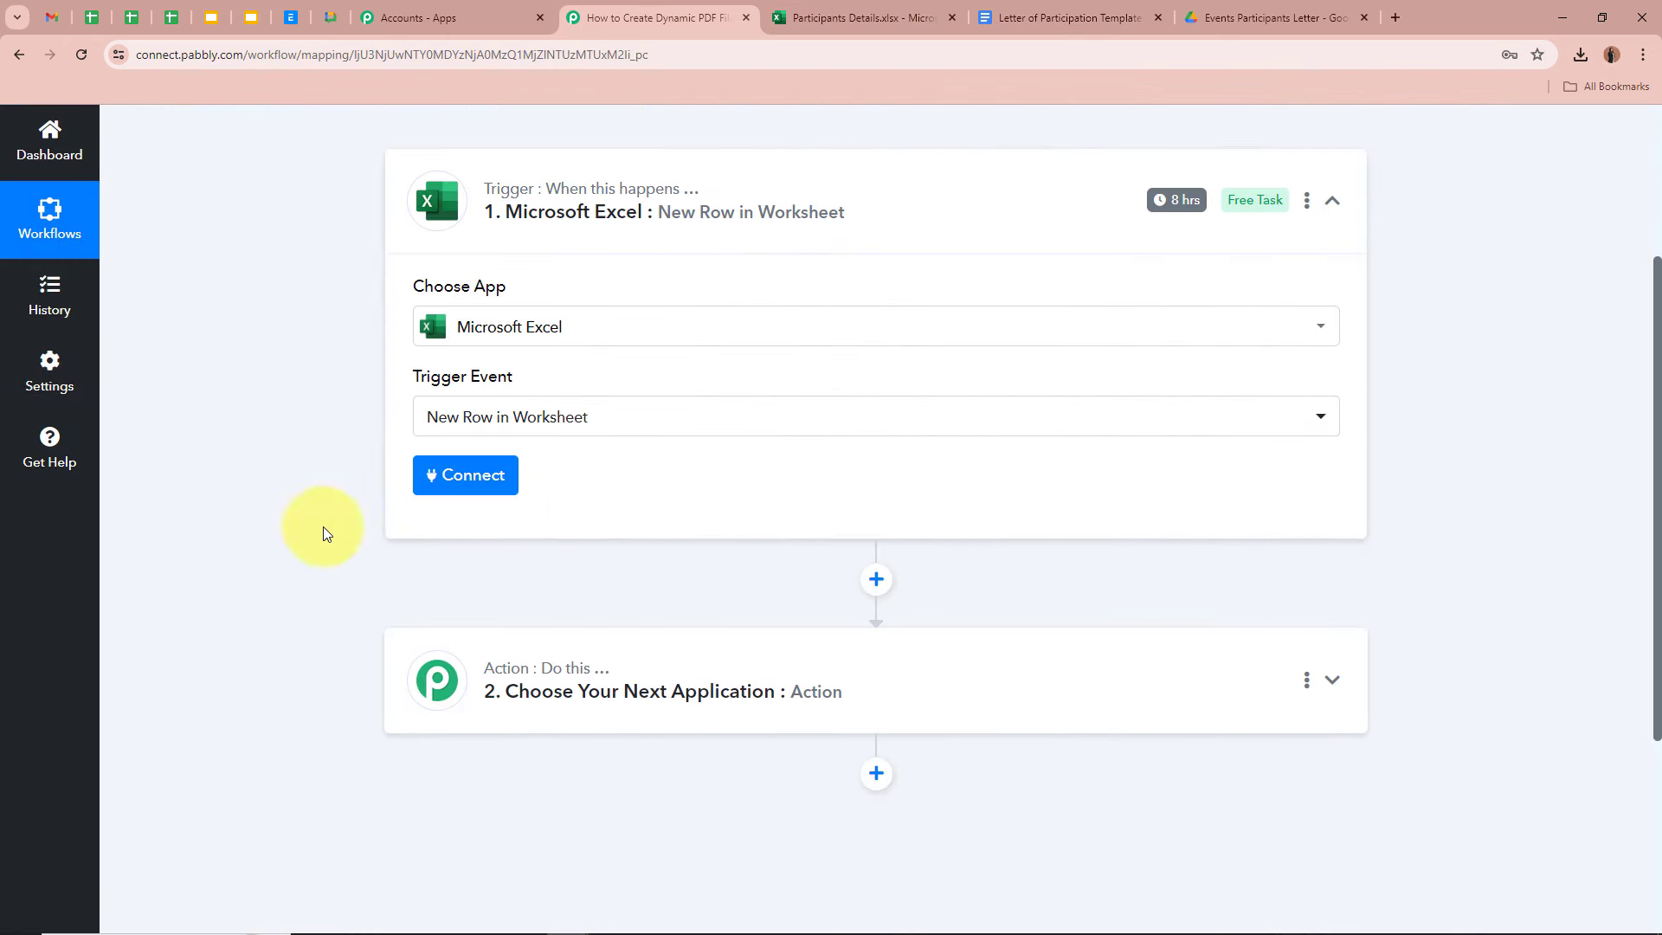
- Add a new connection, Microsoft Excel #20, and launch the Microsoft sign-in window
{"action": "left_click", "coordinate": [472, 476]}
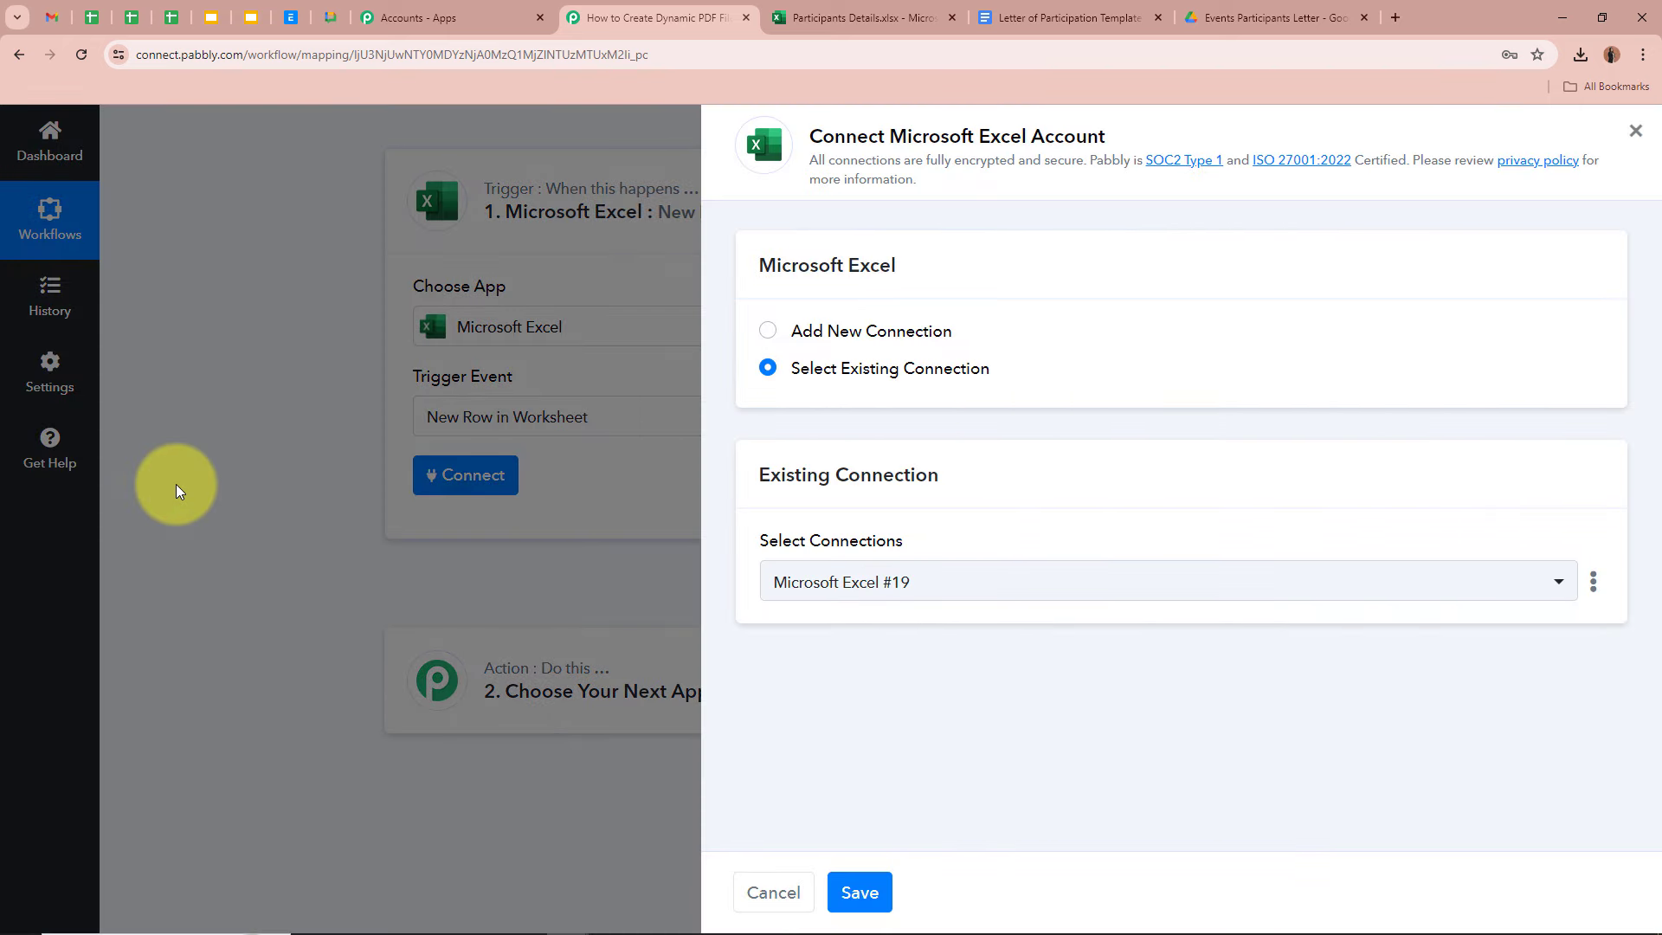
{"action": "left_click", "coordinate": [768, 331]}
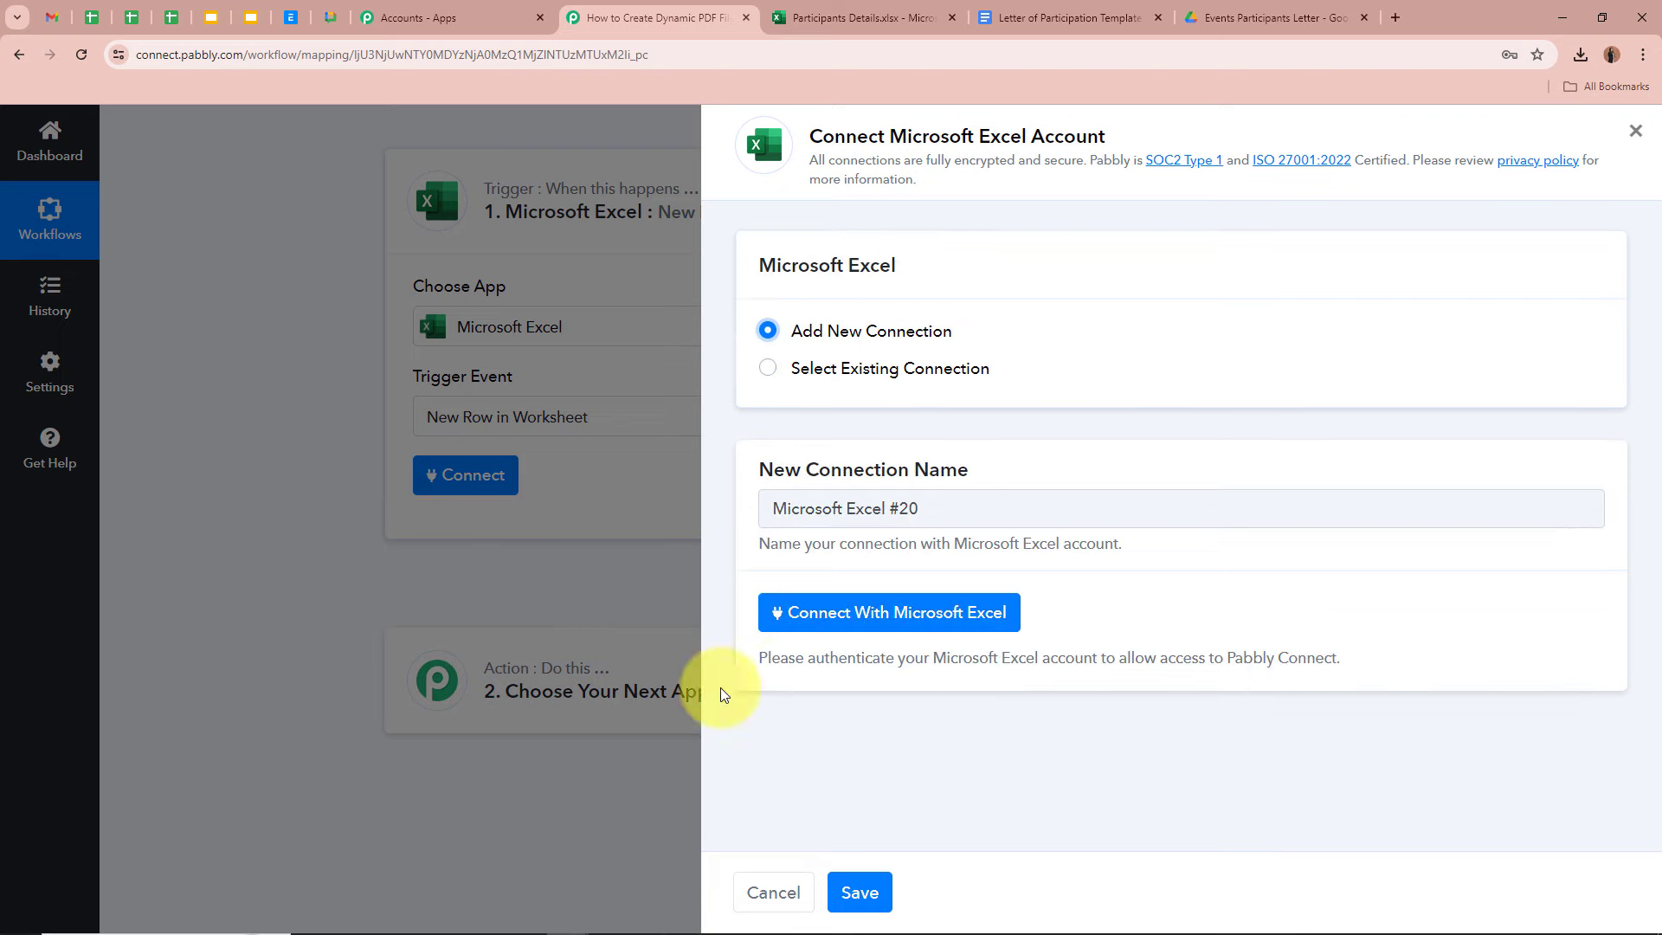
{"action": "left_click", "coordinate": [909, 613]}
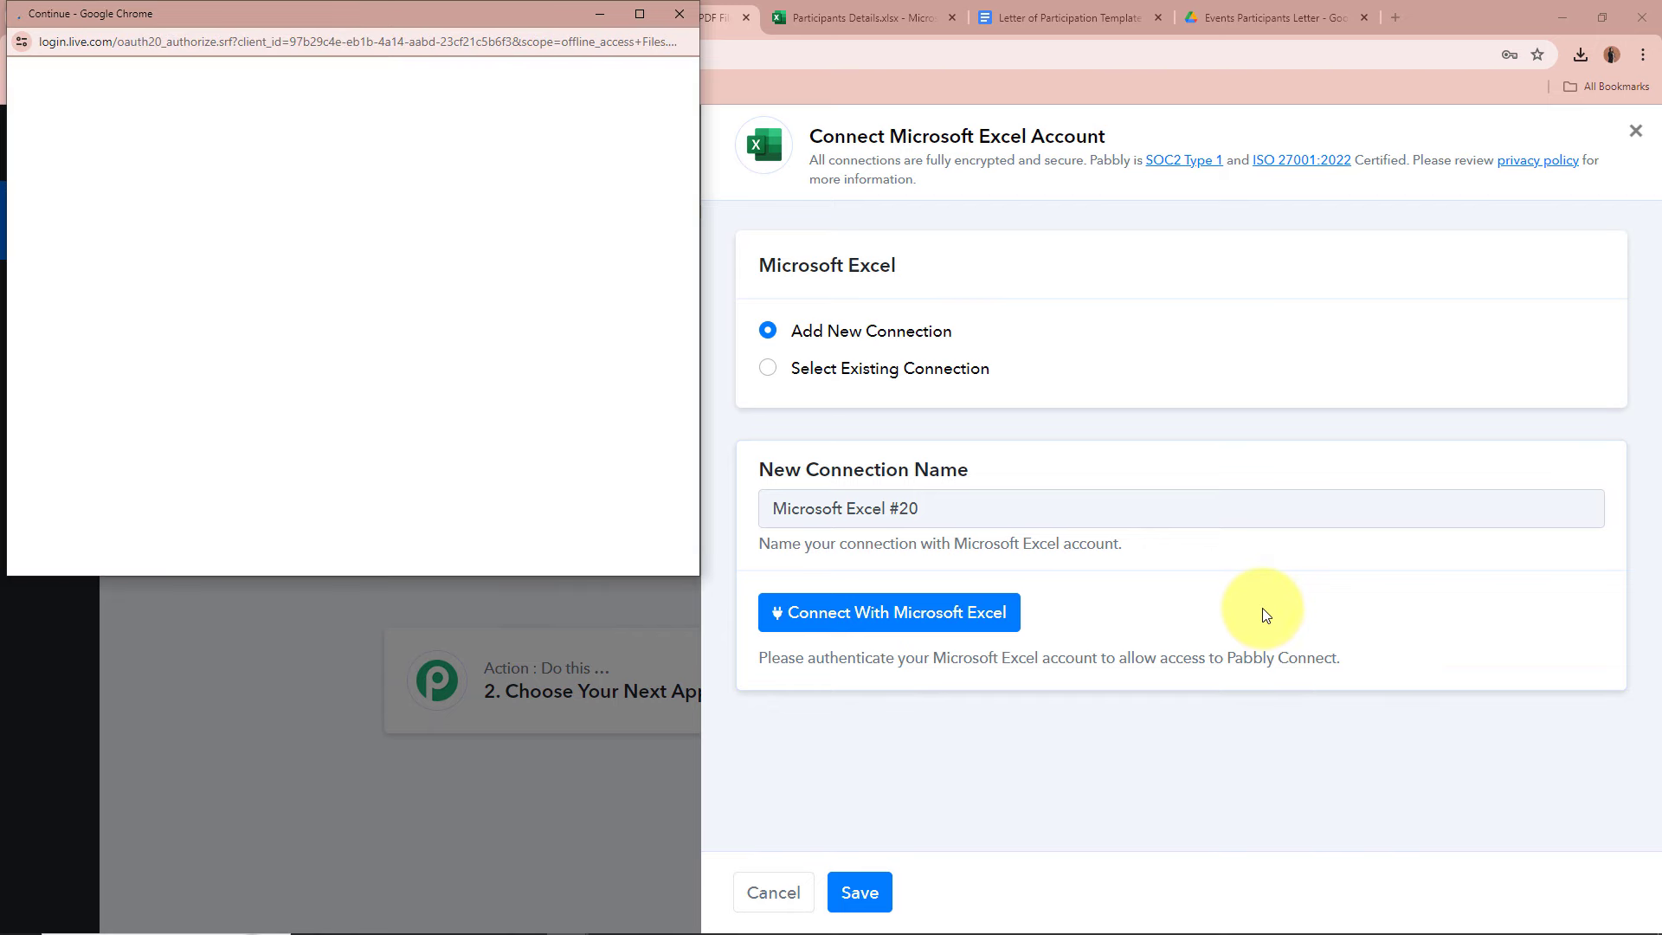
- Review and accept the Microsoft permissions, then dismiss the Authorization Successful message
{"action": "scroll", "coordinate": [465, 387], "scroll_direction": "down", "scroll_amount": 10}
{"action": "scroll", "coordinate": [465, 387], "scroll_direction": "down", "scroll_amount": 4}
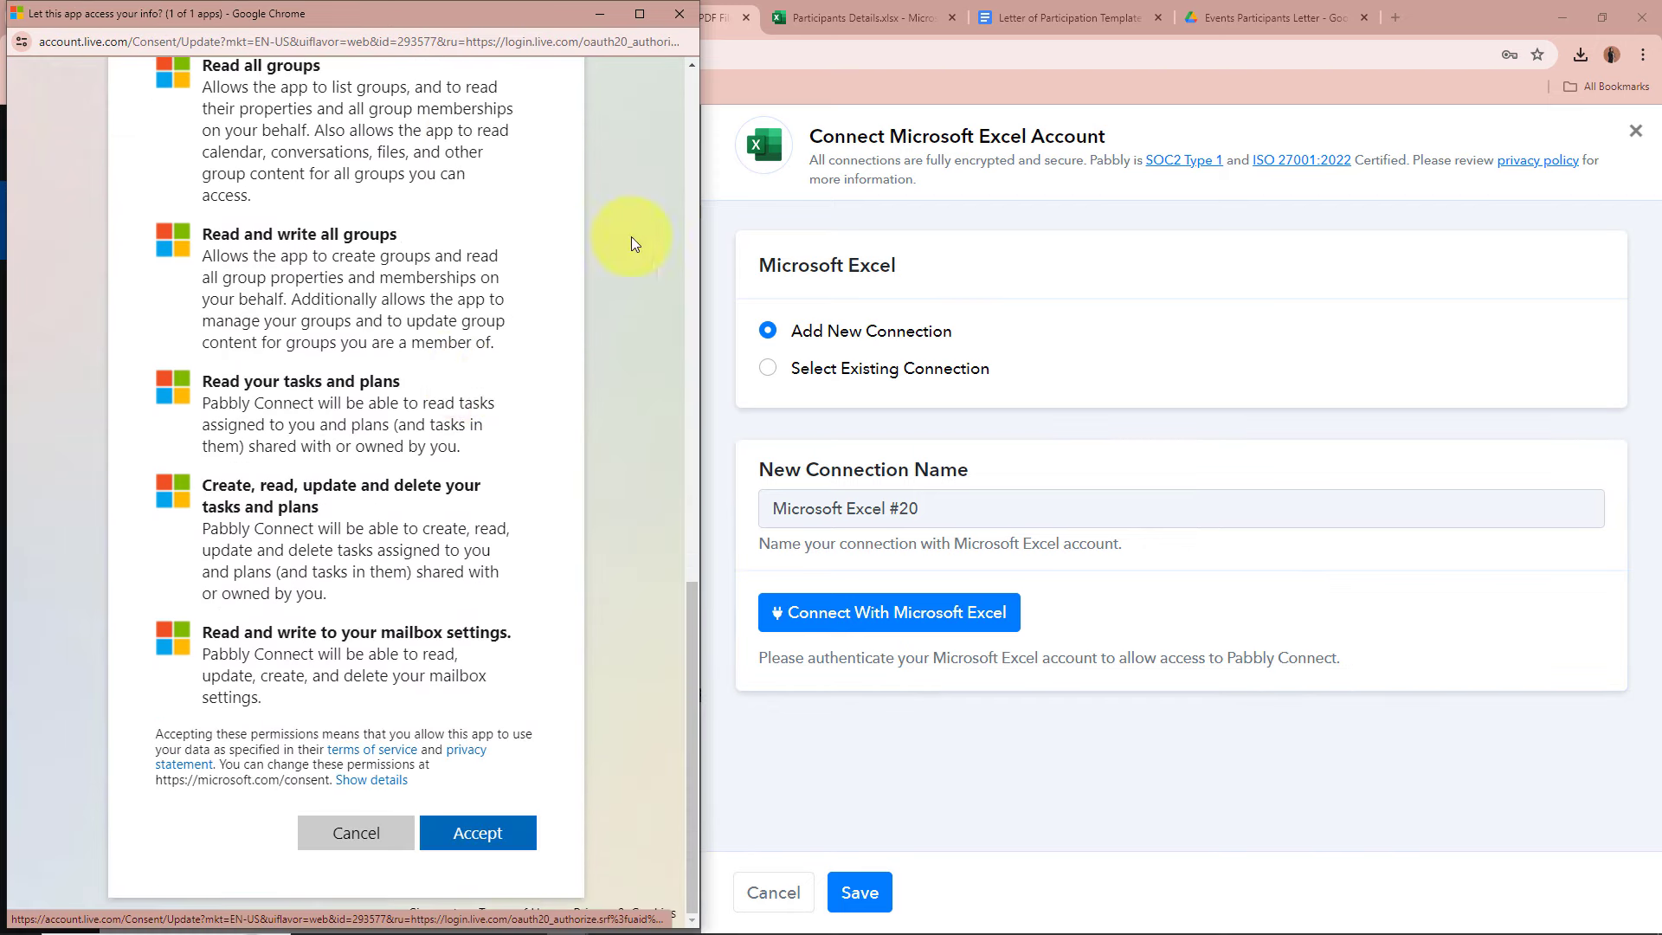
{"action": "scroll", "coordinate": [286, 397], "scroll_direction": "up", "scroll_amount": 7}
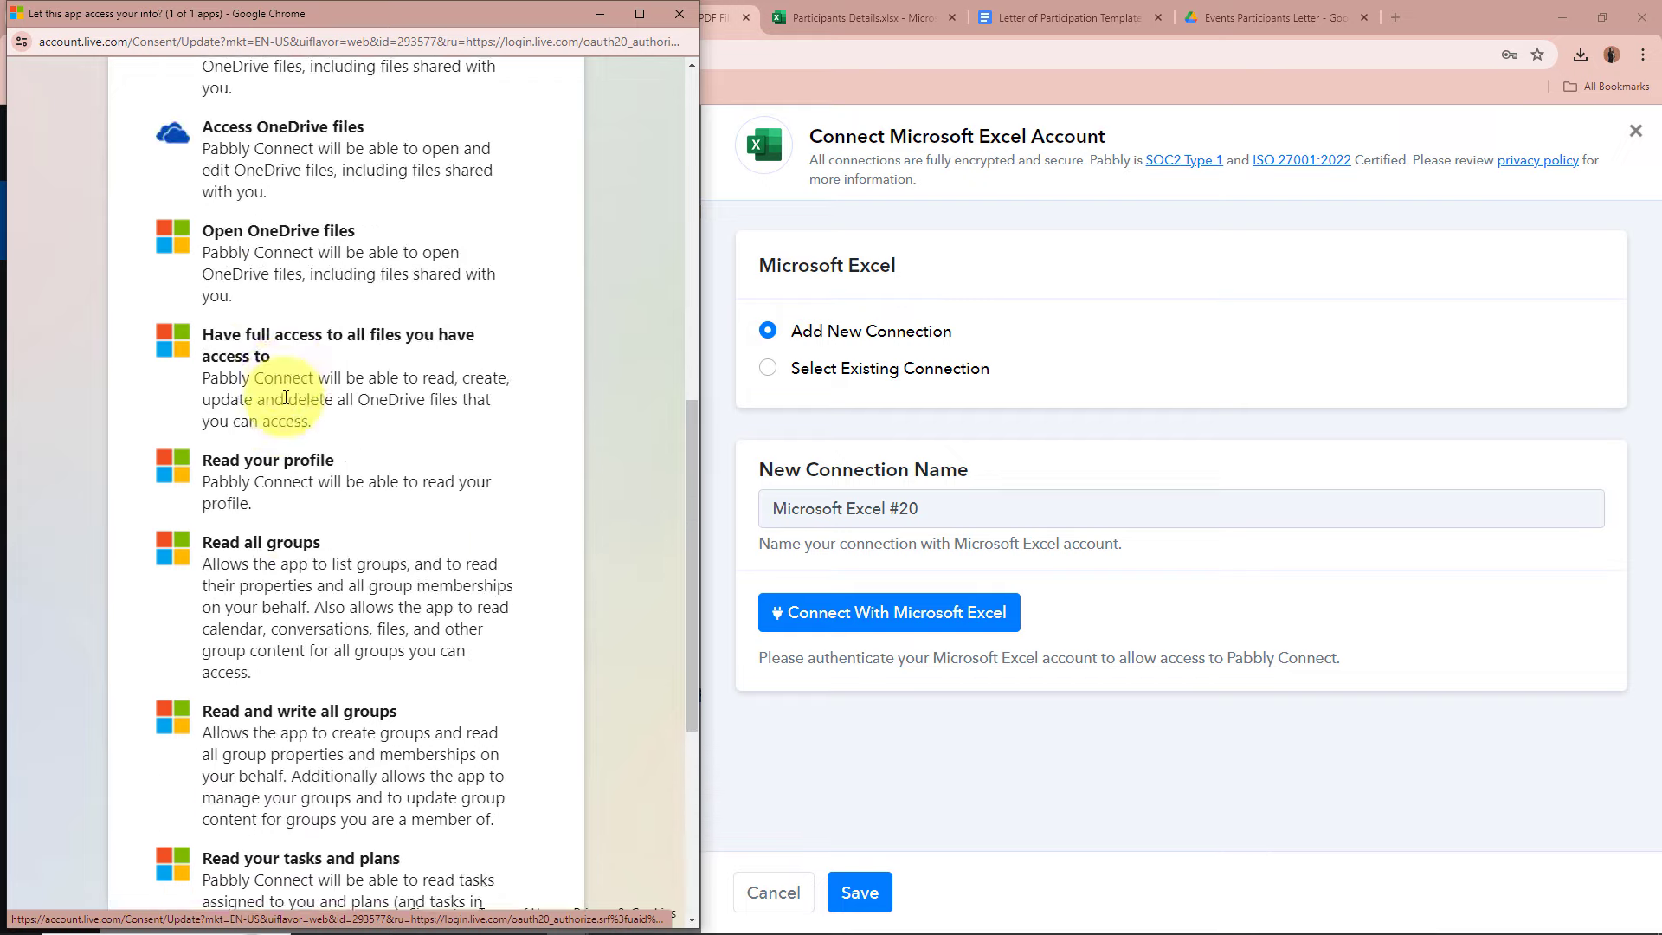
{"action": "scroll", "coordinate": [285, 398], "scroll_direction": "down", "scroll_amount": 7}
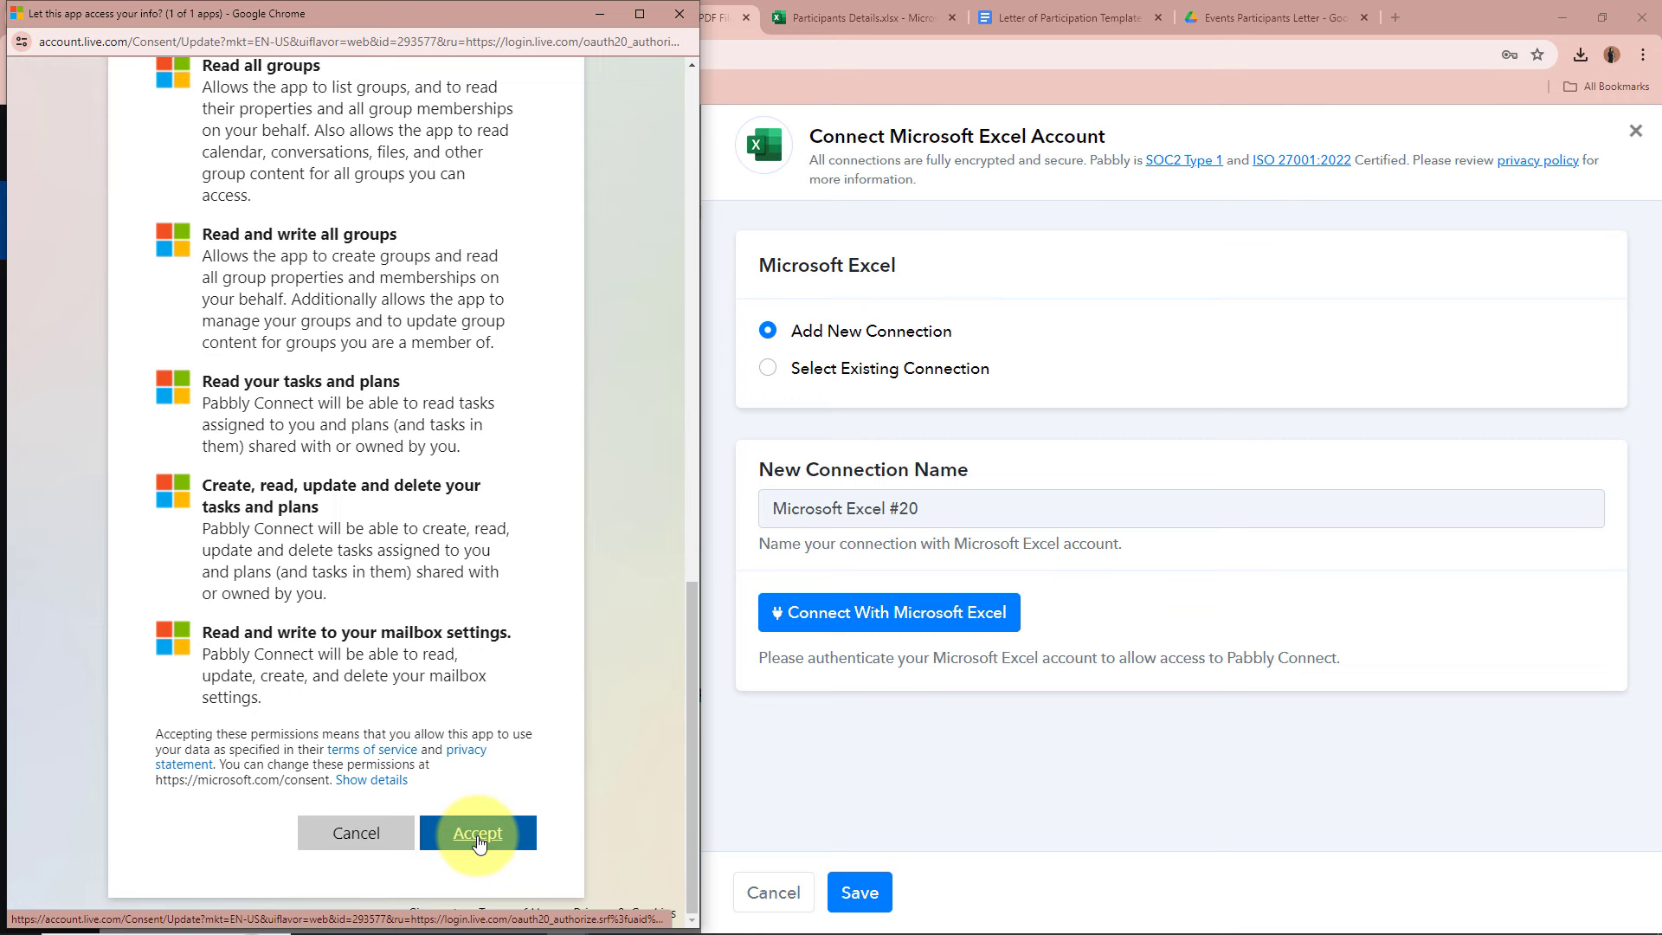
{"action": "left_click", "coordinate": [481, 840]}
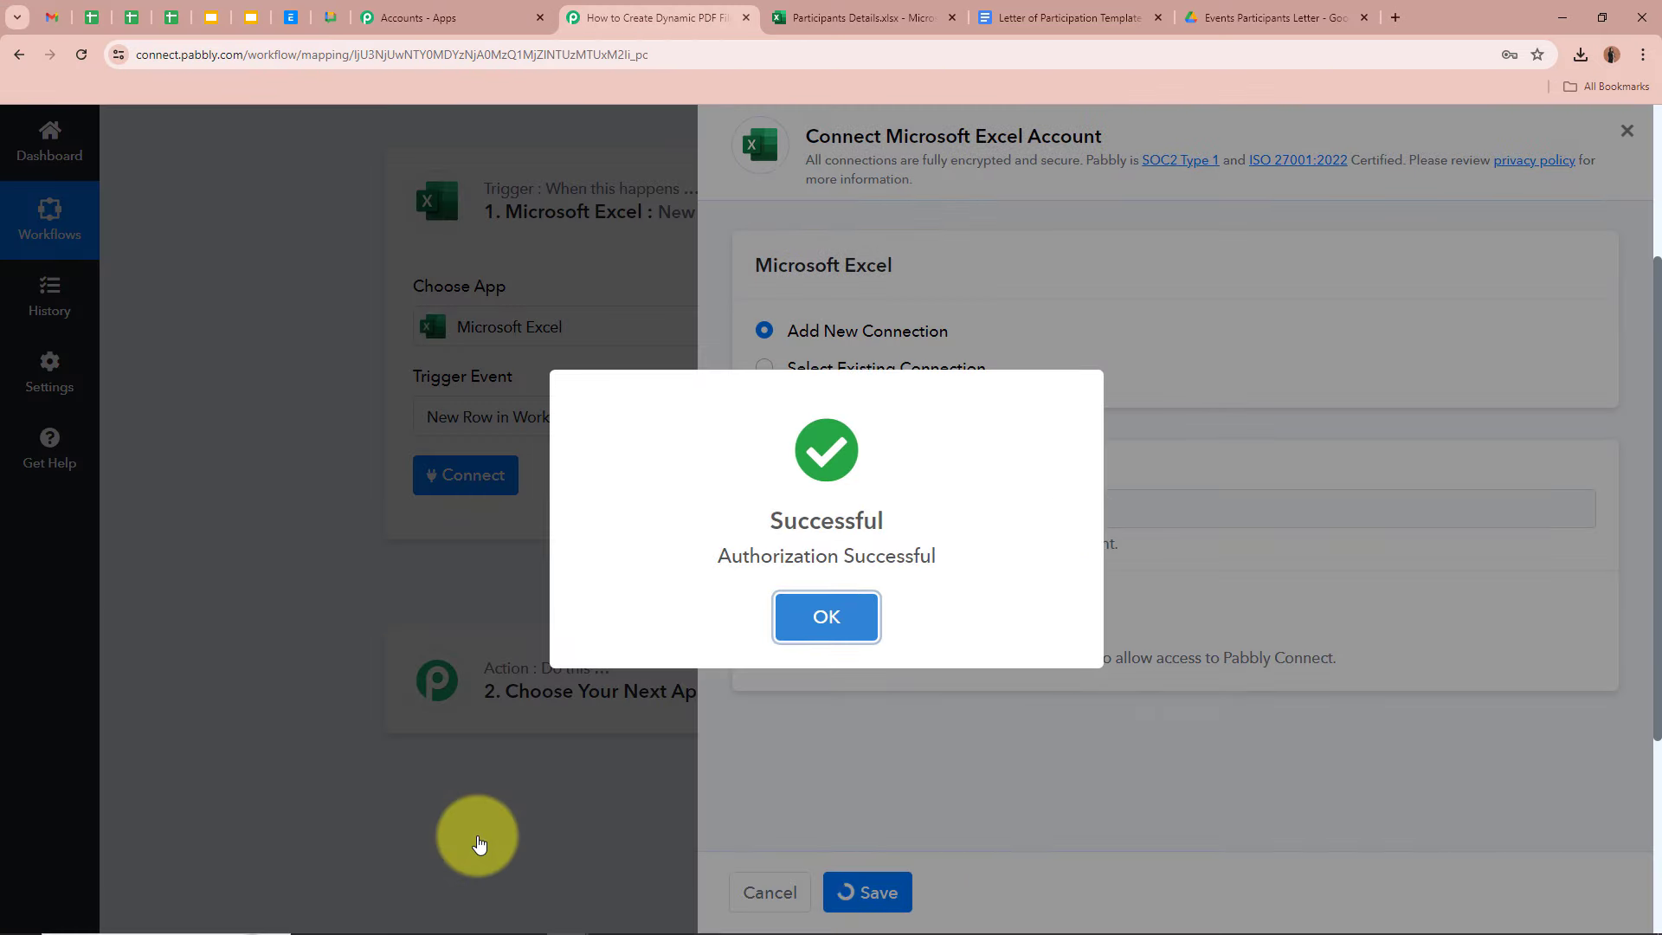
{"action": "left_click", "coordinate": [827, 616]}
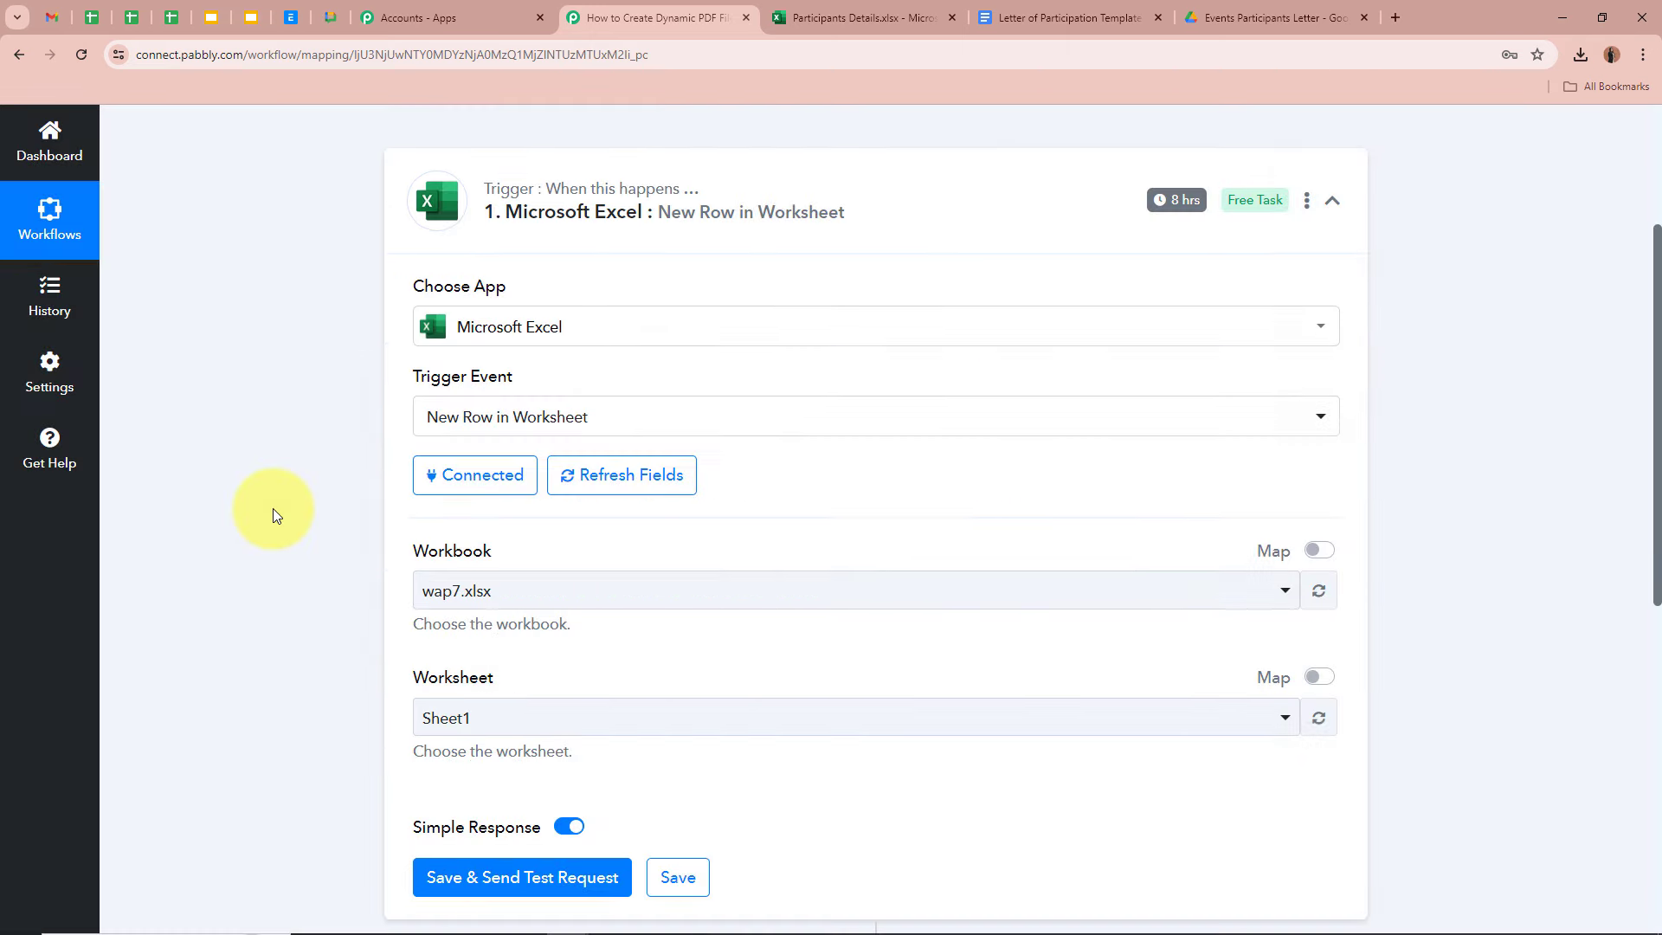
- Confirm the trigger shows Connected with Workbook and Worksheet fields, then open the Participants Details tab
{"action": "scroll", "coordinate": [285, 508], "scroll_direction": "down", "scroll_amount": 2}
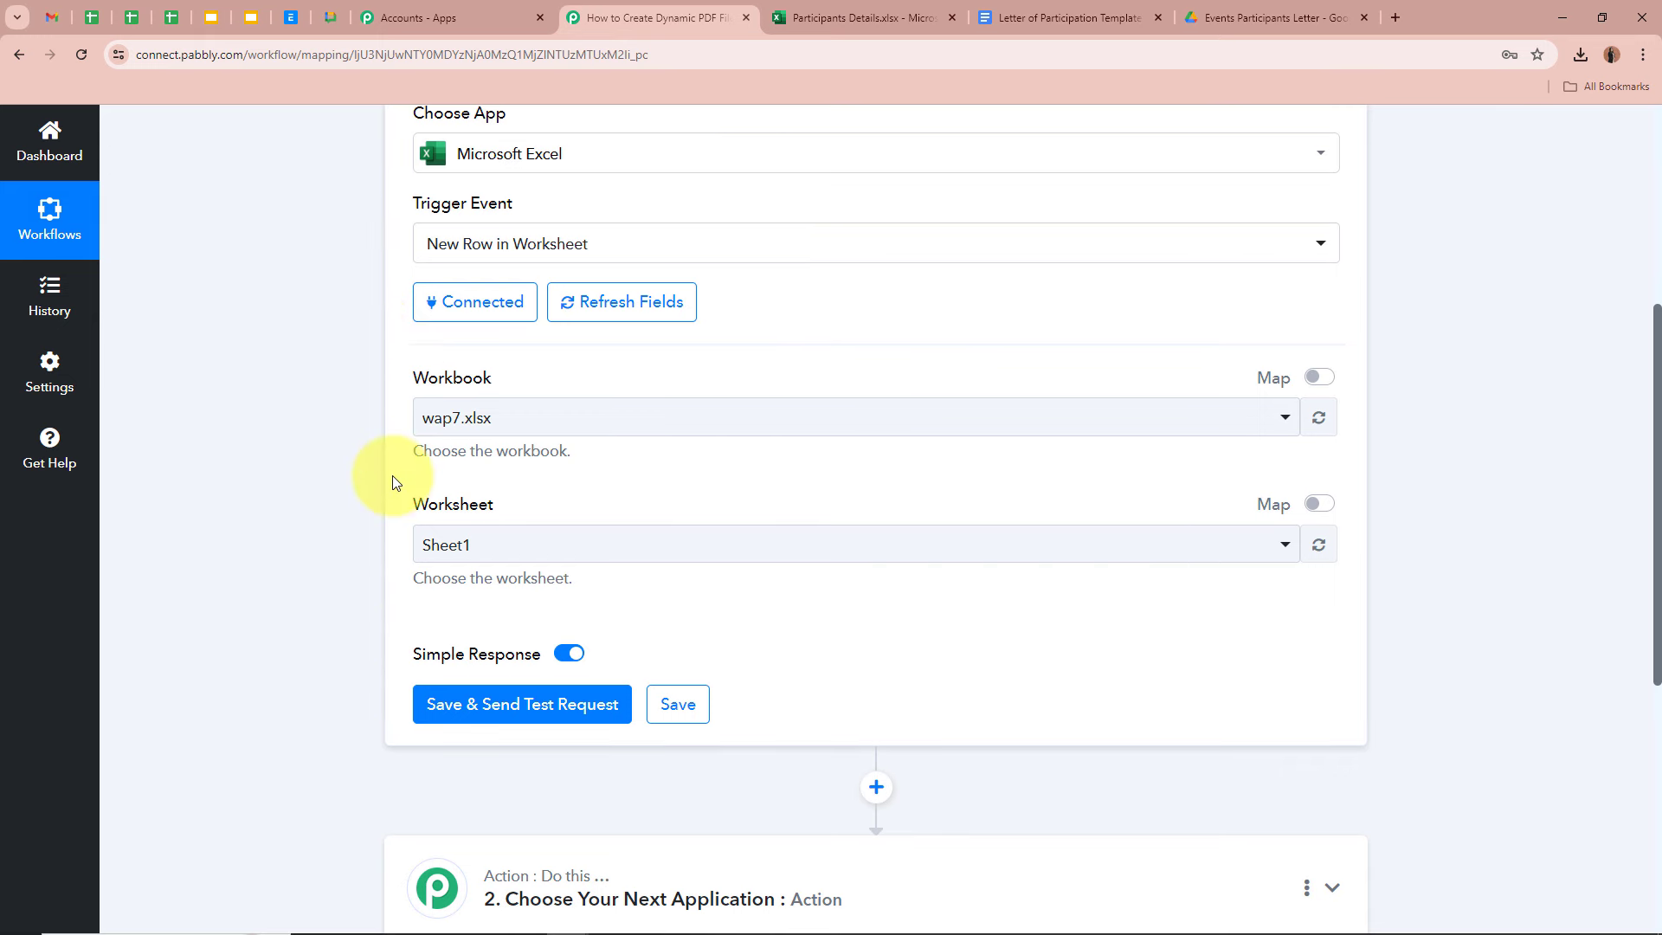
{"action": "left_click", "coordinate": [884, 7]}
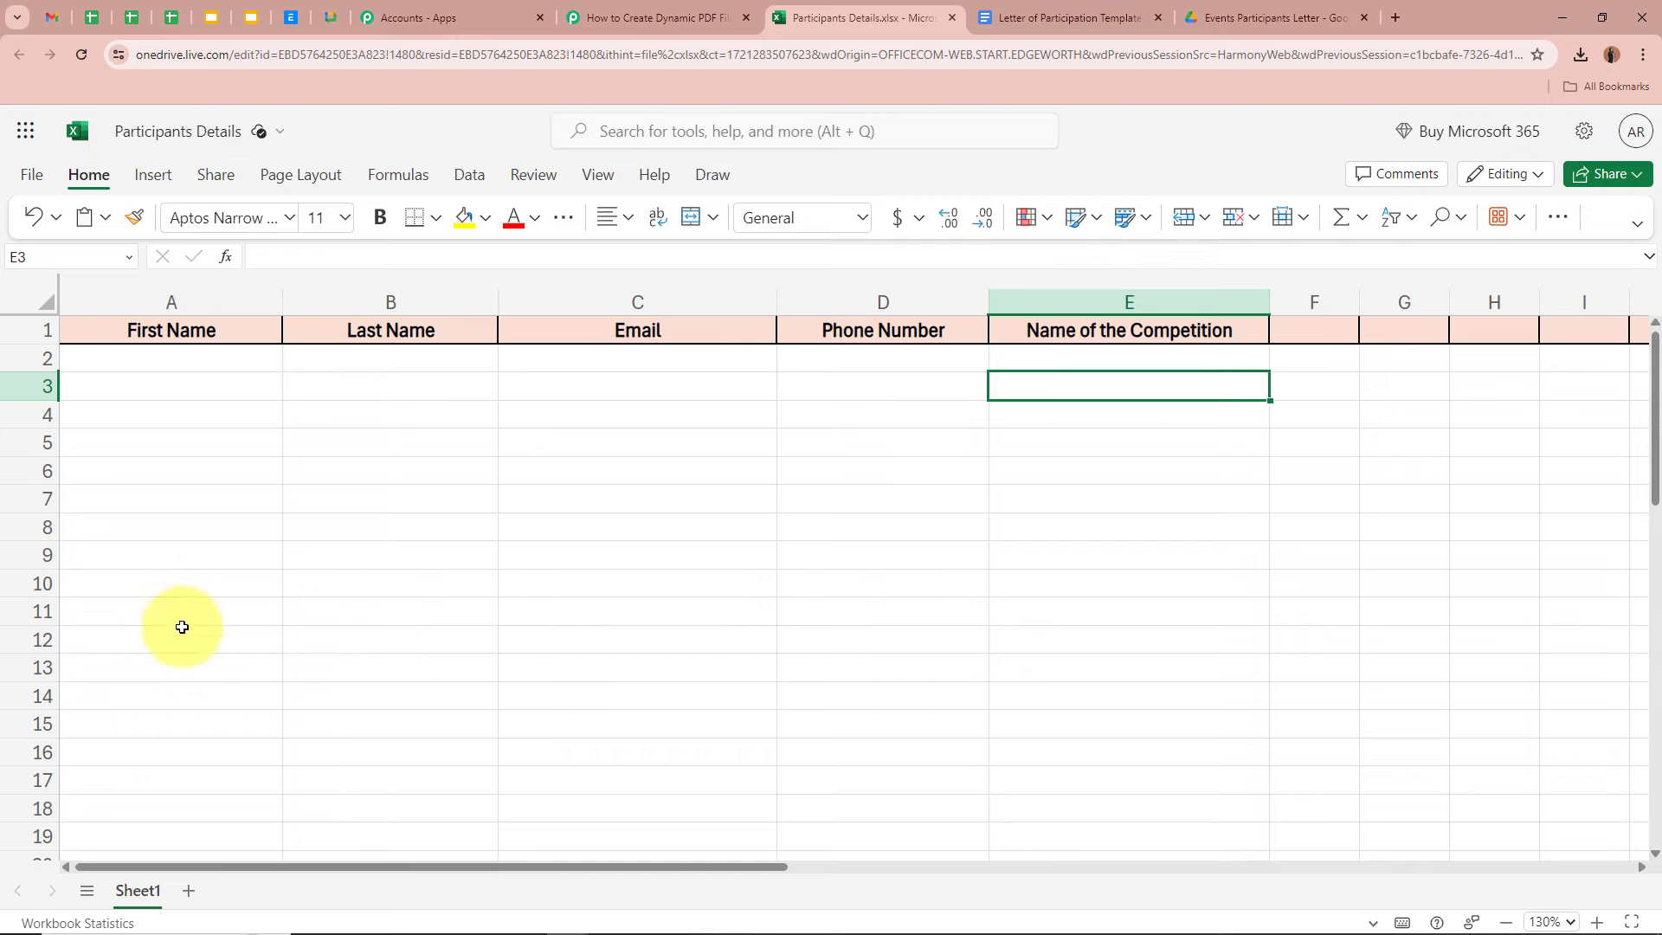
- Set the trigger's workbook to Participants Details.xlsx and its worksheet to Sheet1
{"action": "left_click", "coordinate": [688, 17]}
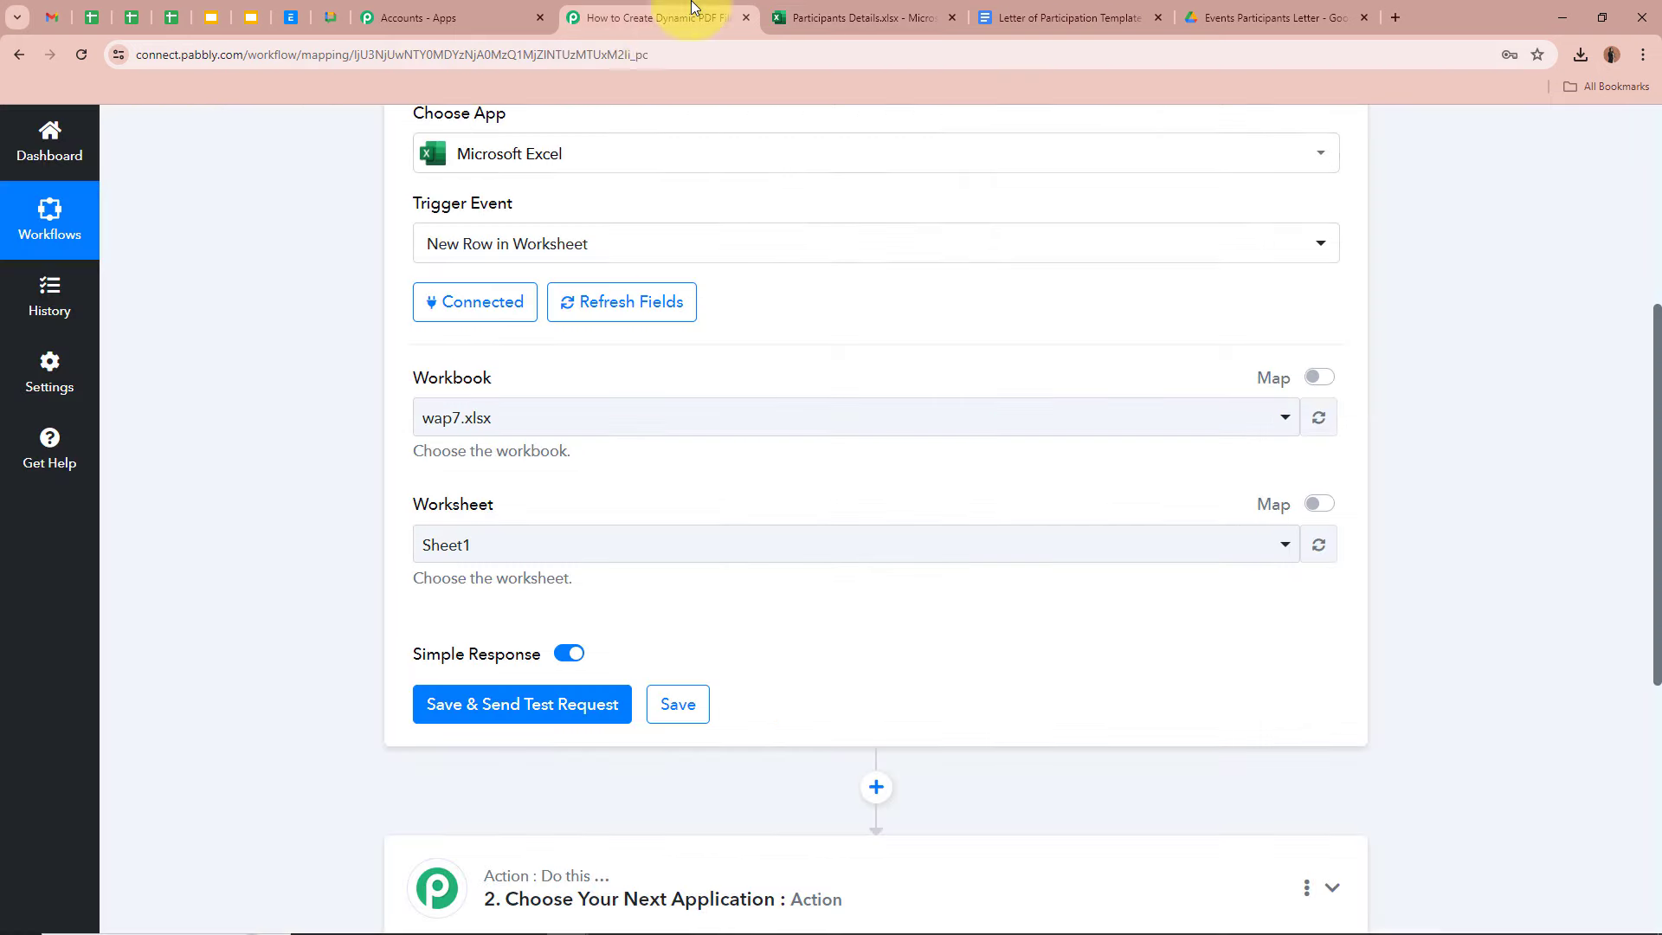
{"action": "left_click", "coordinate": [550, 424]}
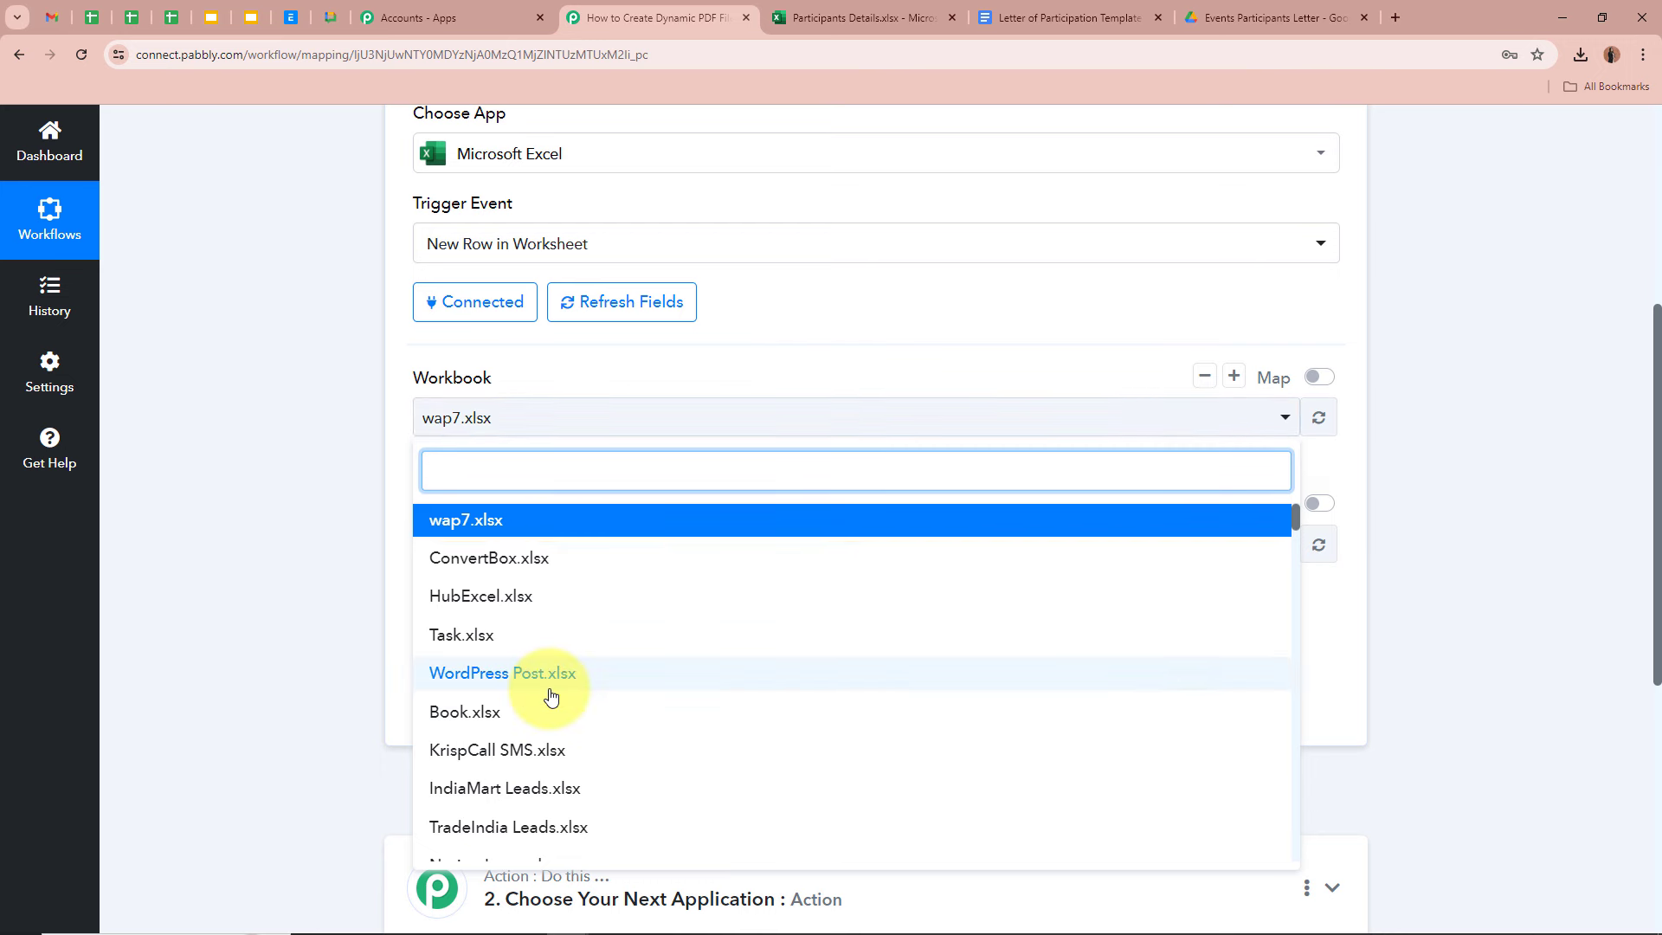
{"action": "scroll", "coordinate": [545, 688], "scroll_direction": "down", "scroll_amount": 1}
{"action": "scroll", "coordinate": [546, 658], "scroll_direction": "up", "scroll_amount": 1}
{"action": "type", "text": "P"}
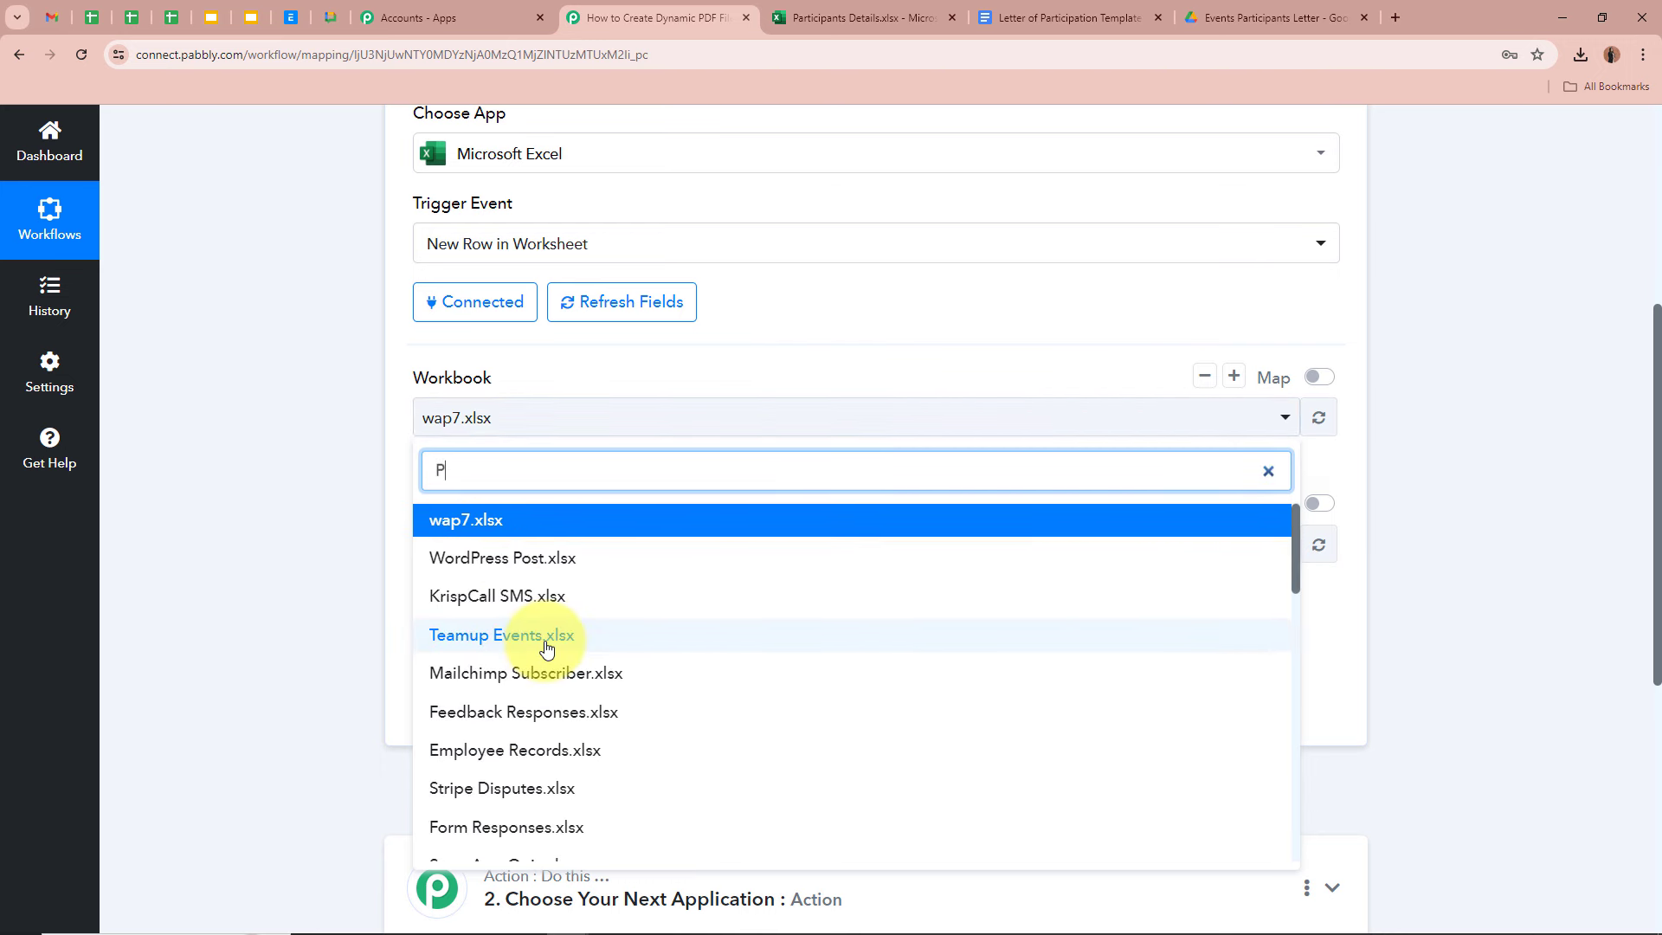
{"action": "type", "text": "ar"}
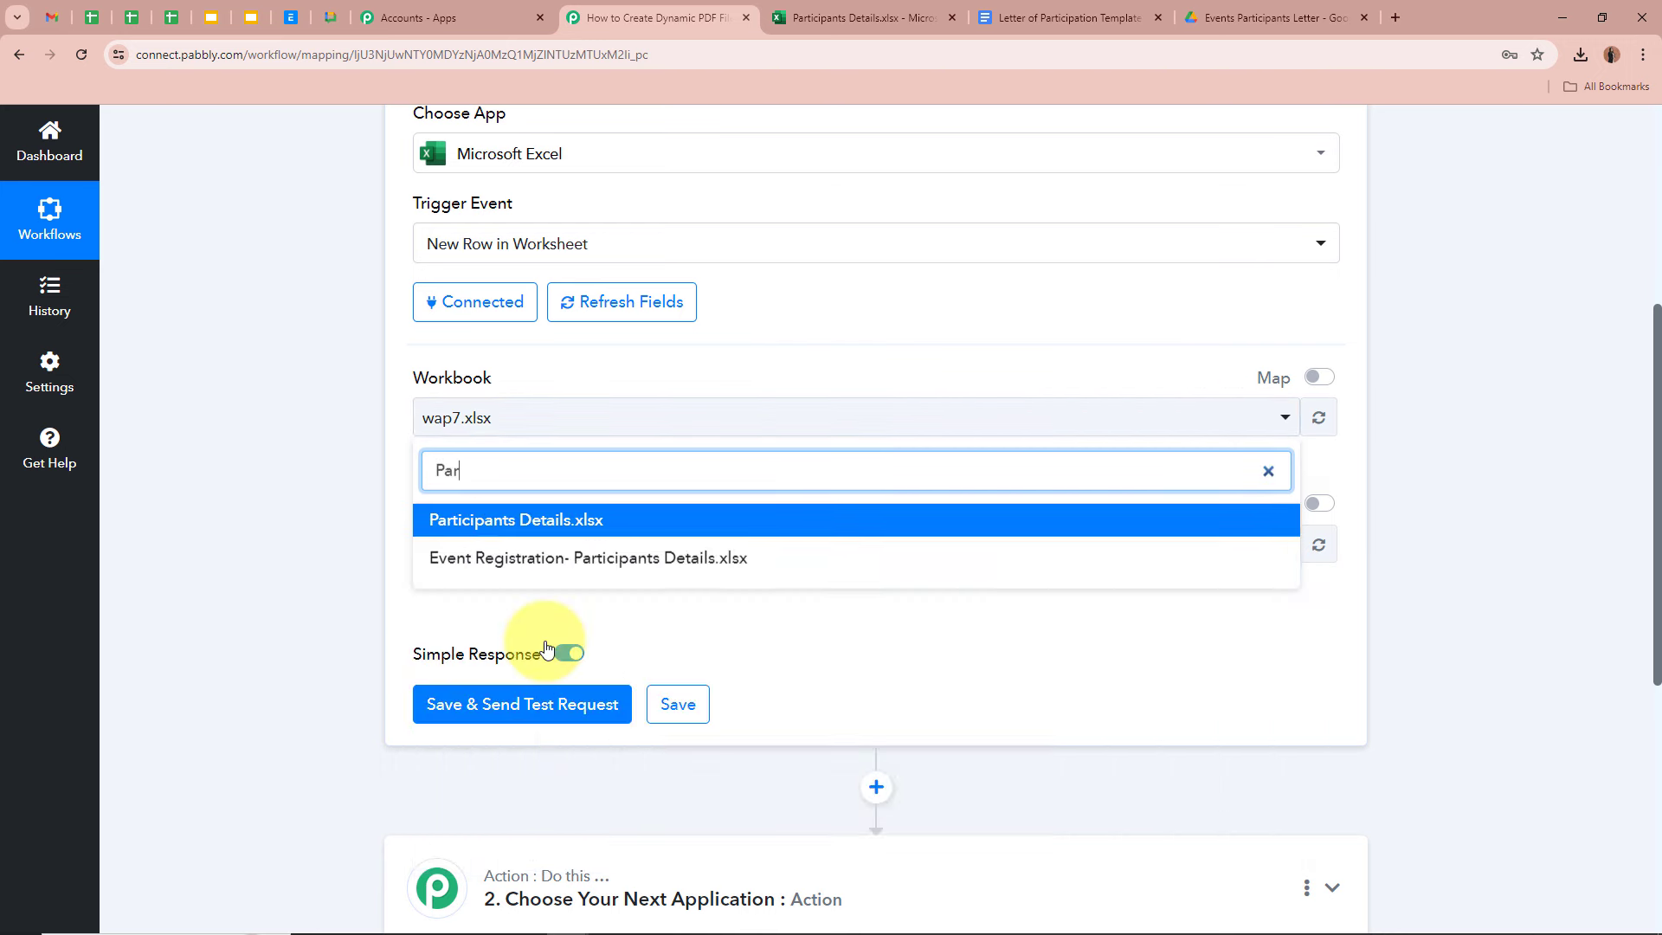
{"action": "left_click", "coordinate": [575, 529]}
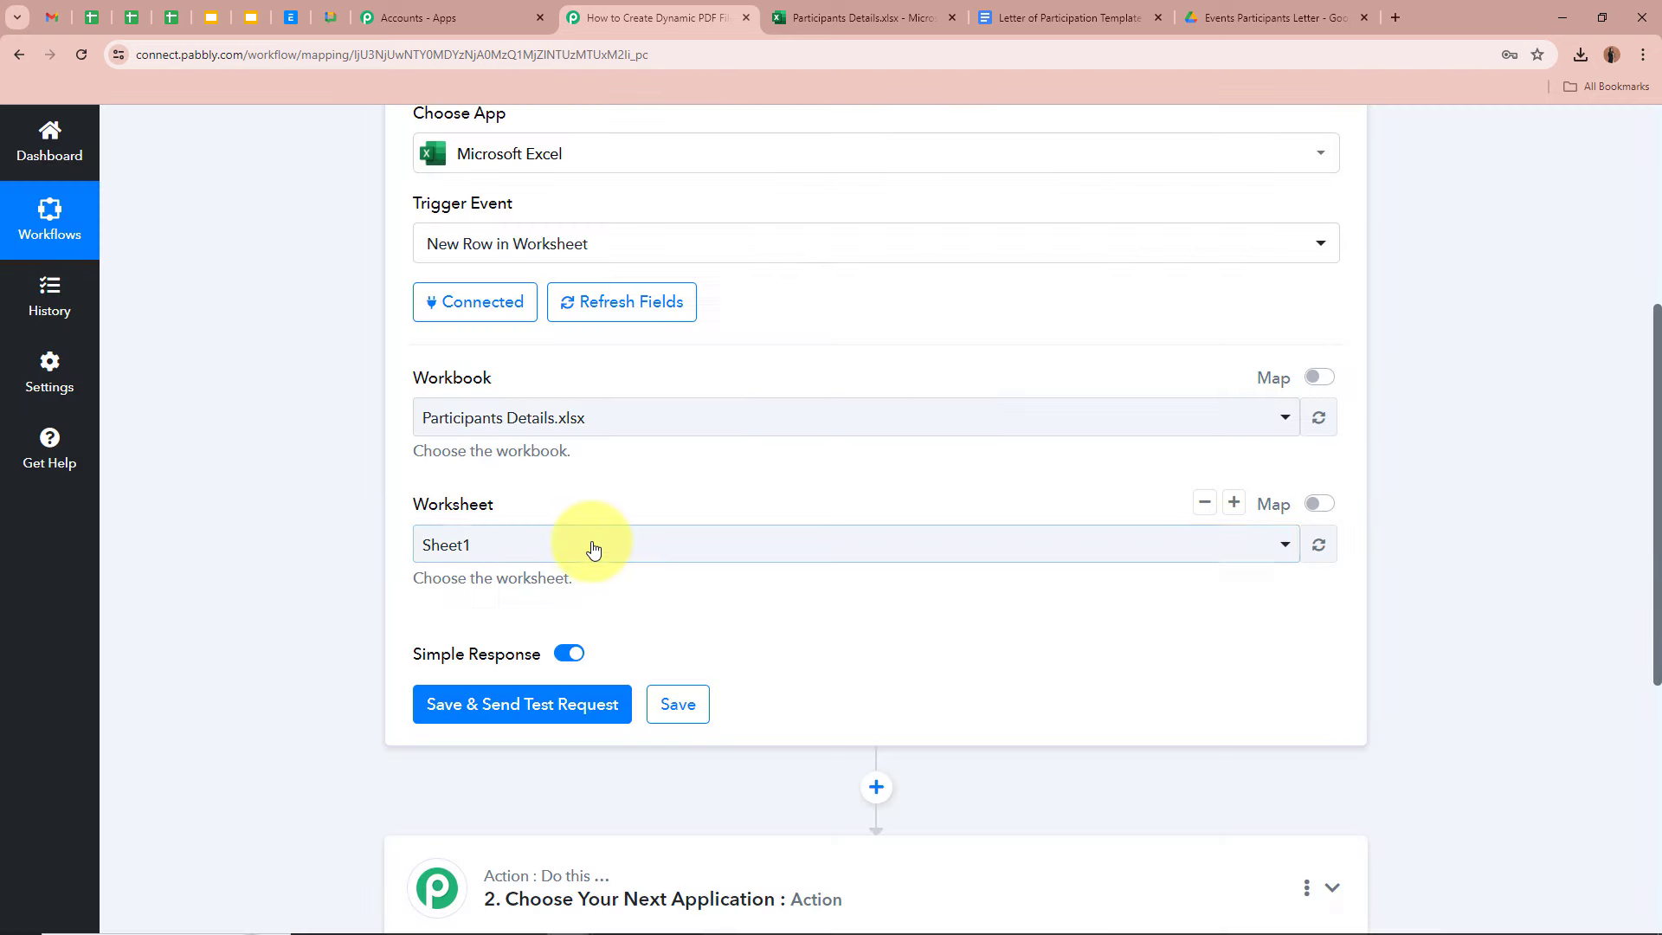
{"action": "left_click", "coordinate": [593, 550]}
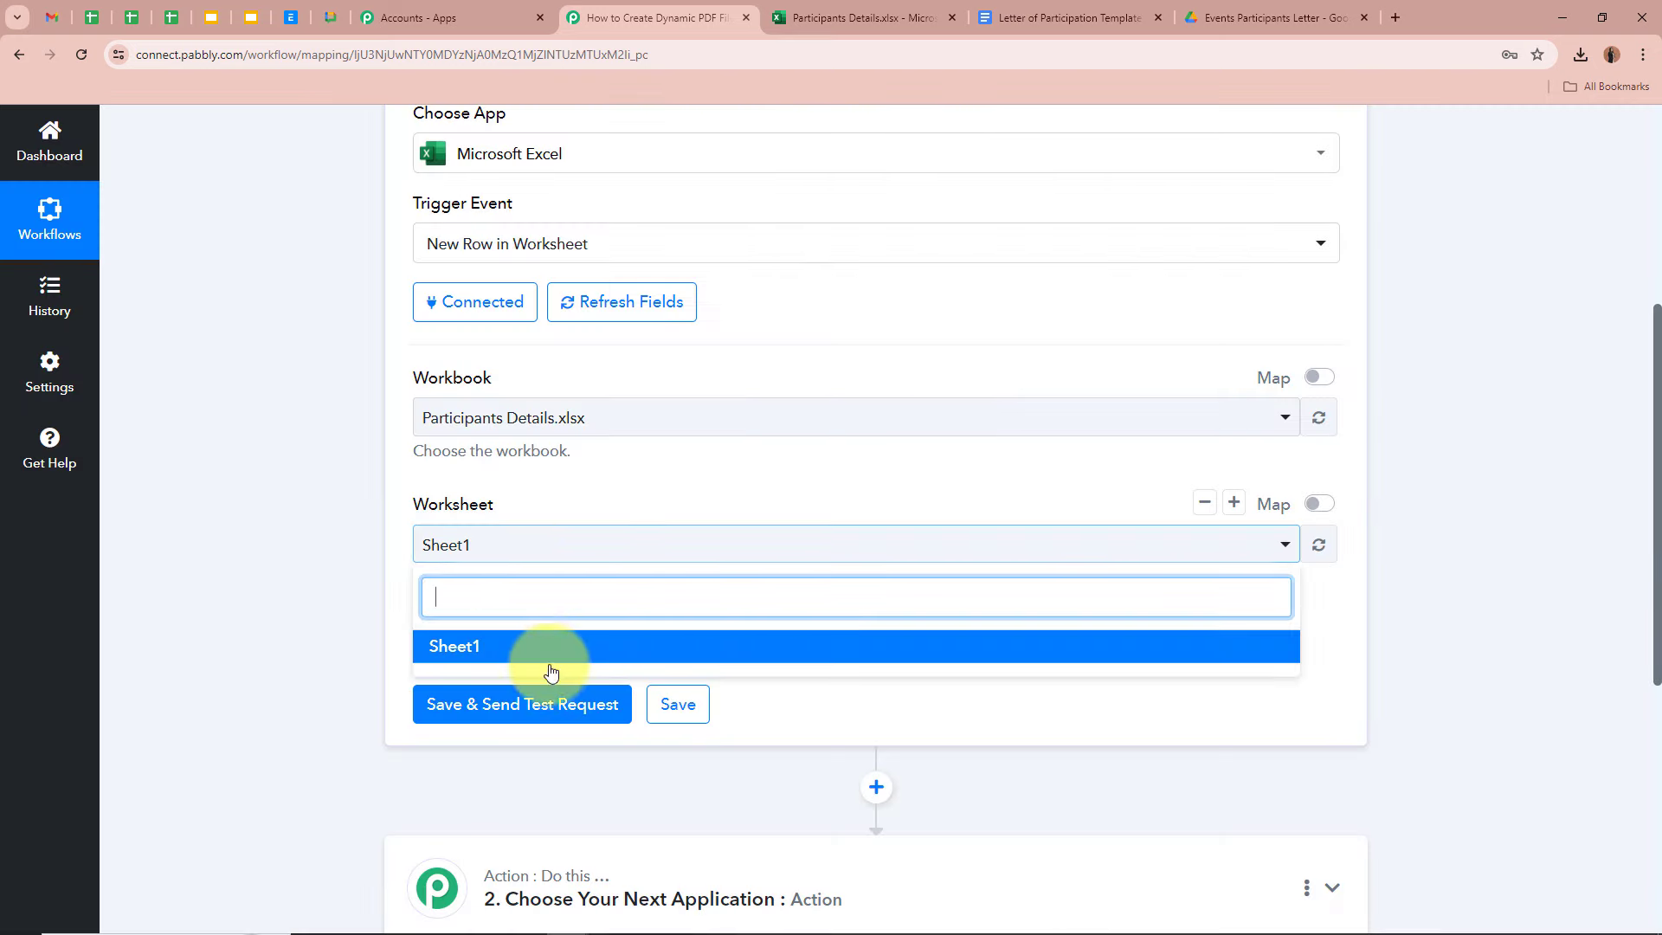
{"action": "left_click", "coordinate": [519, 643]}
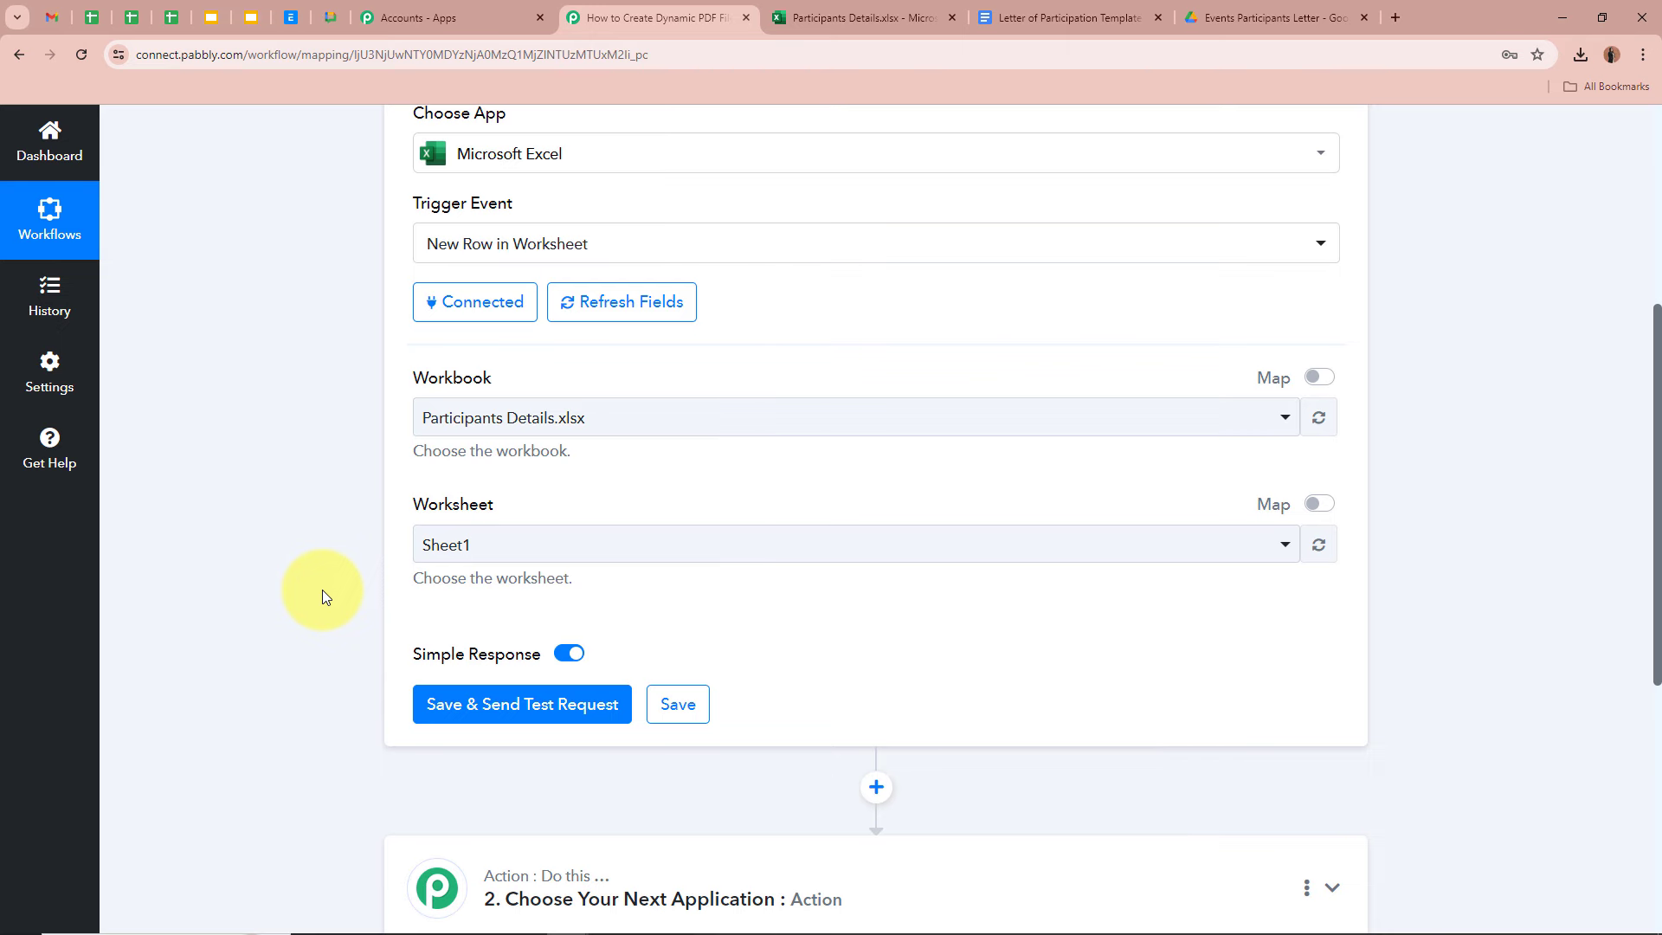
{"action": "left_click", "coordinate": [900, 17]}
- Check that cells A2 to E2 under the participant headers are empty, then return to the trigger settings
{"action": "left_click", "coordinate": [255, 359]}
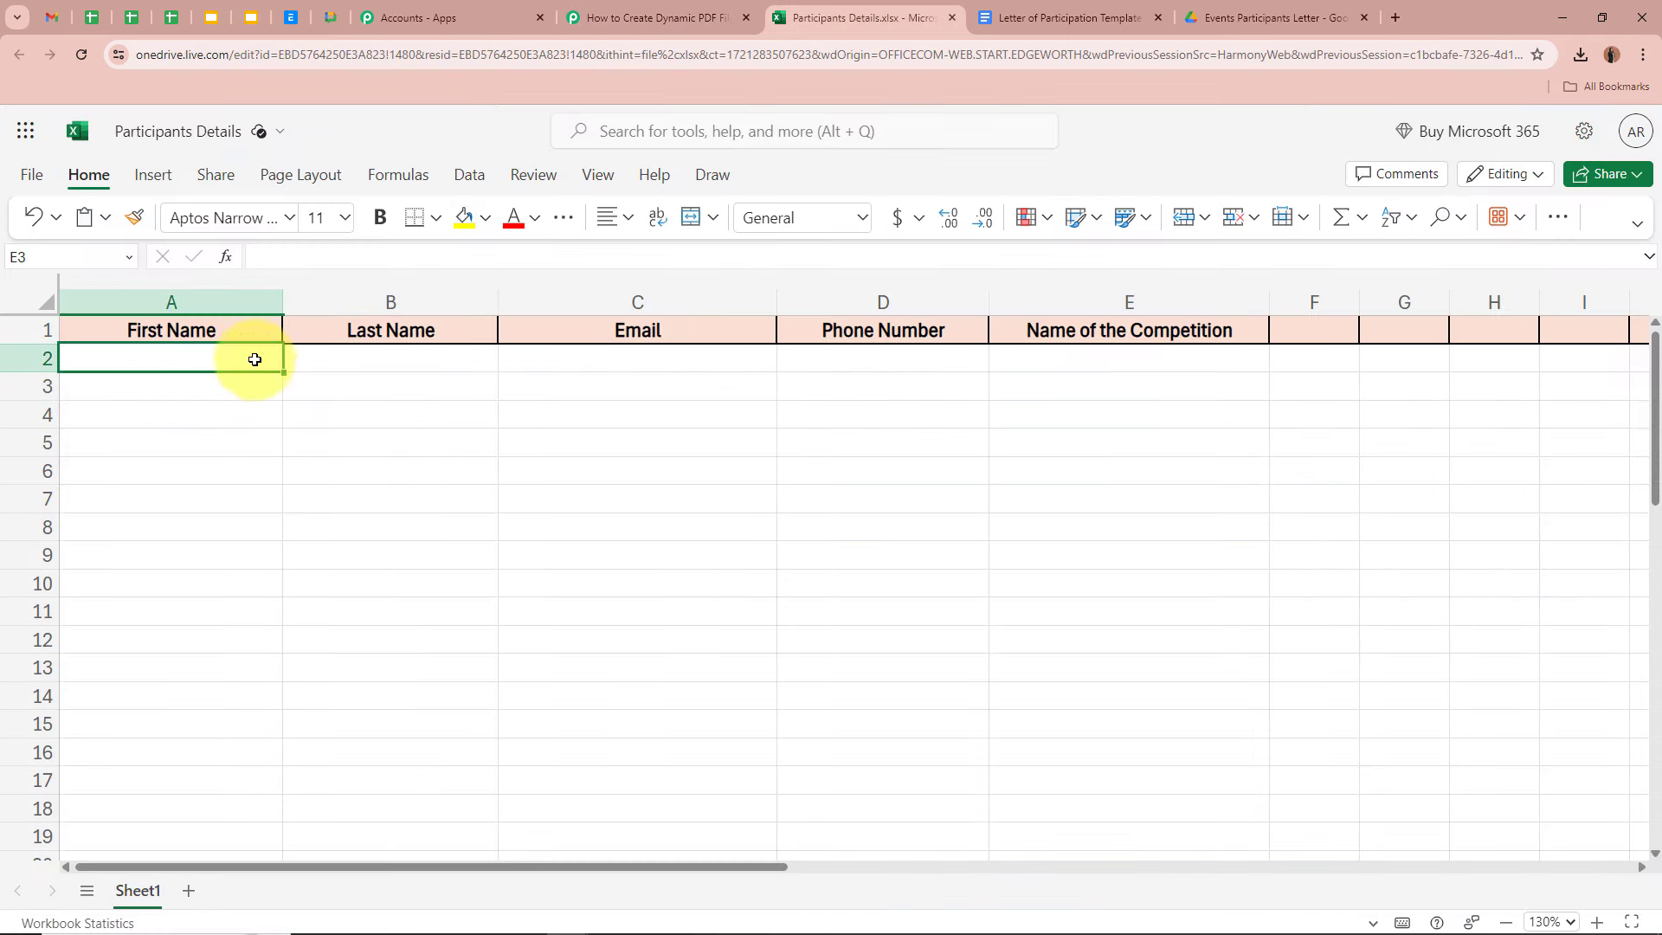
{"action": "left_click", "coordinate": [390, 359]}
{"action": "left_click", "coordinate": [637, 360]}
{"action": "left_click", "coordinate": [884, 359]}
{"action": "left_click", "coordinate": [1102, 362]}
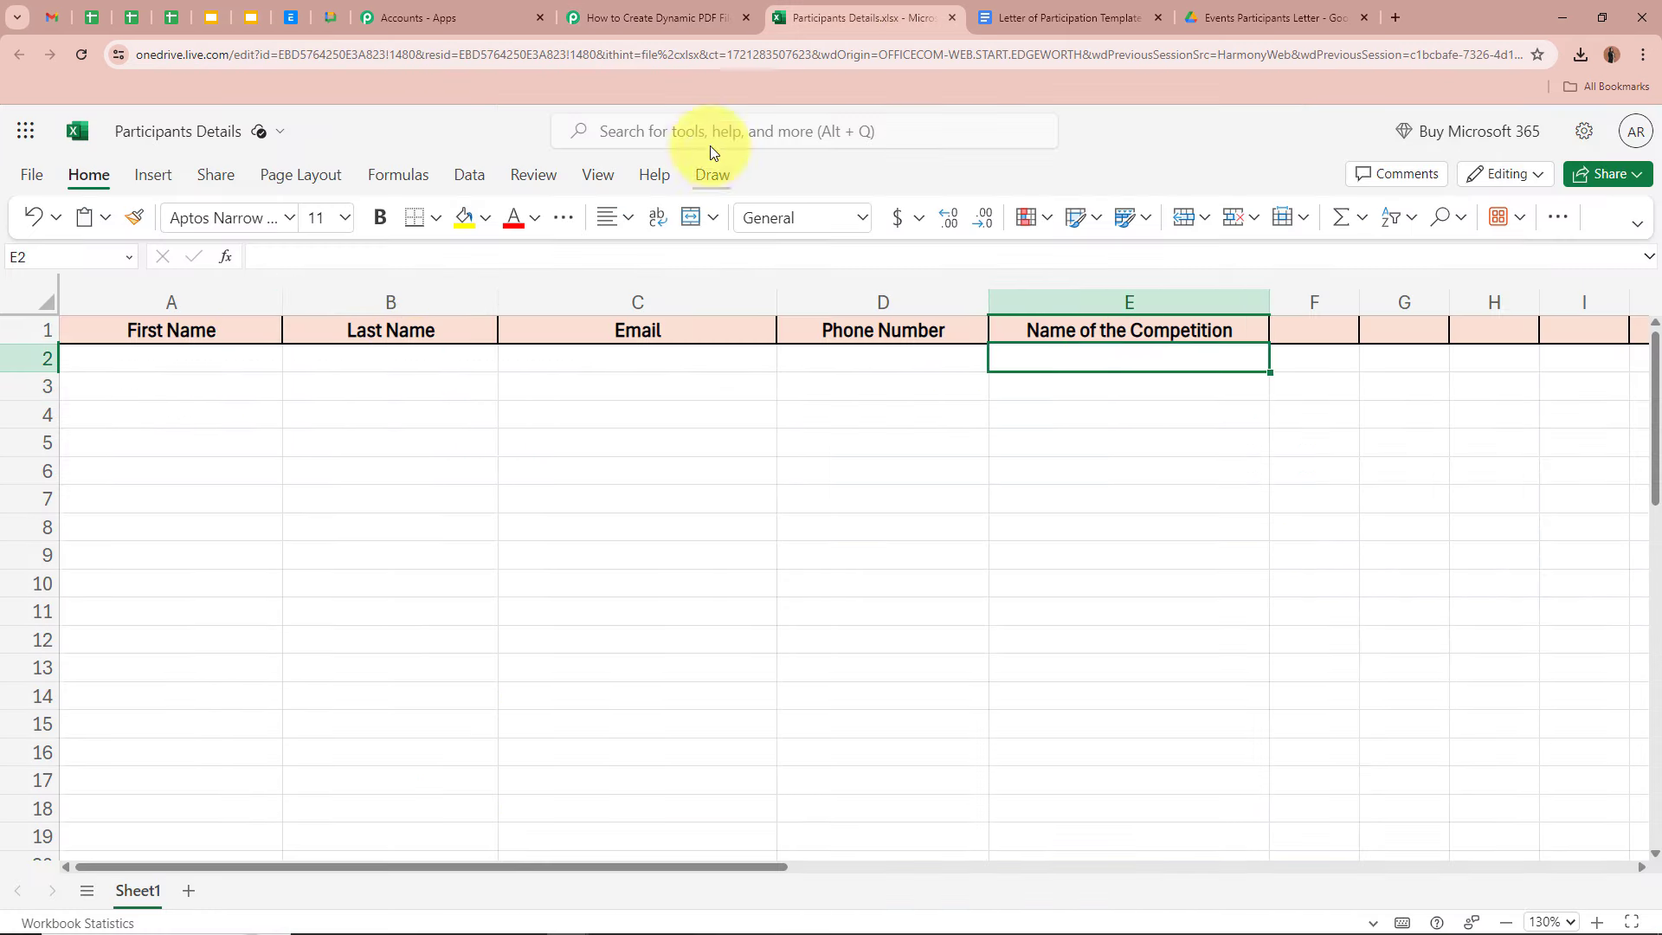
{"action": "left_click", "coordinate": [658, 18]}
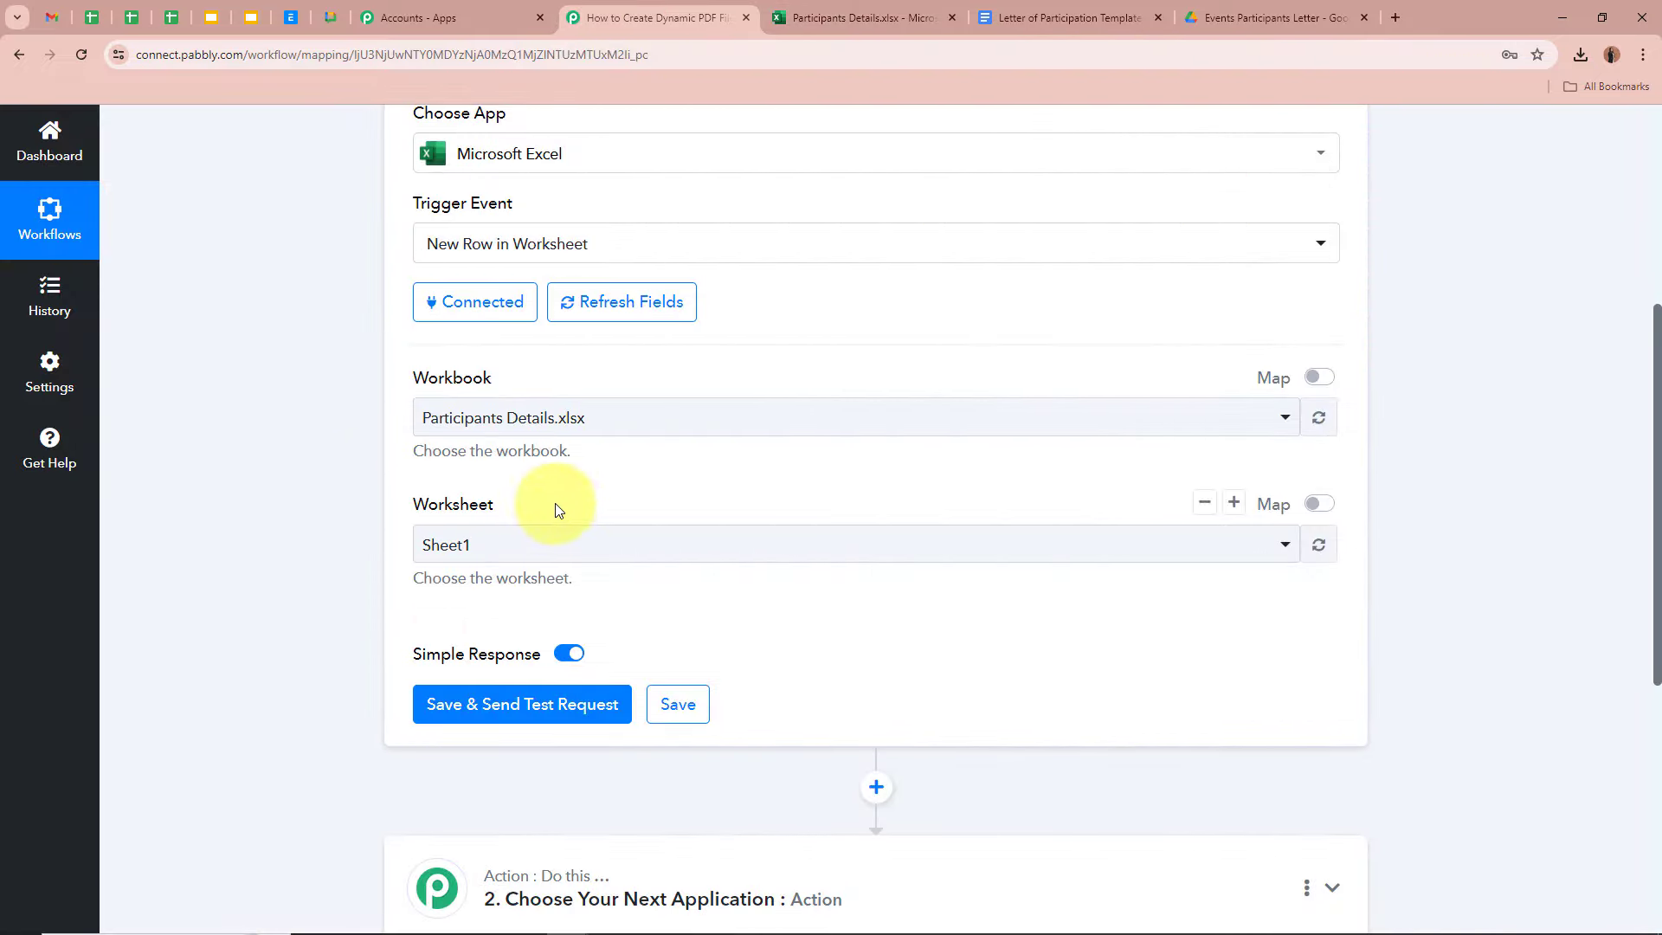
{"action": "scroll", "coordinate": [299, 537], "scroll_direction": "down", "scroll_amount": 2}
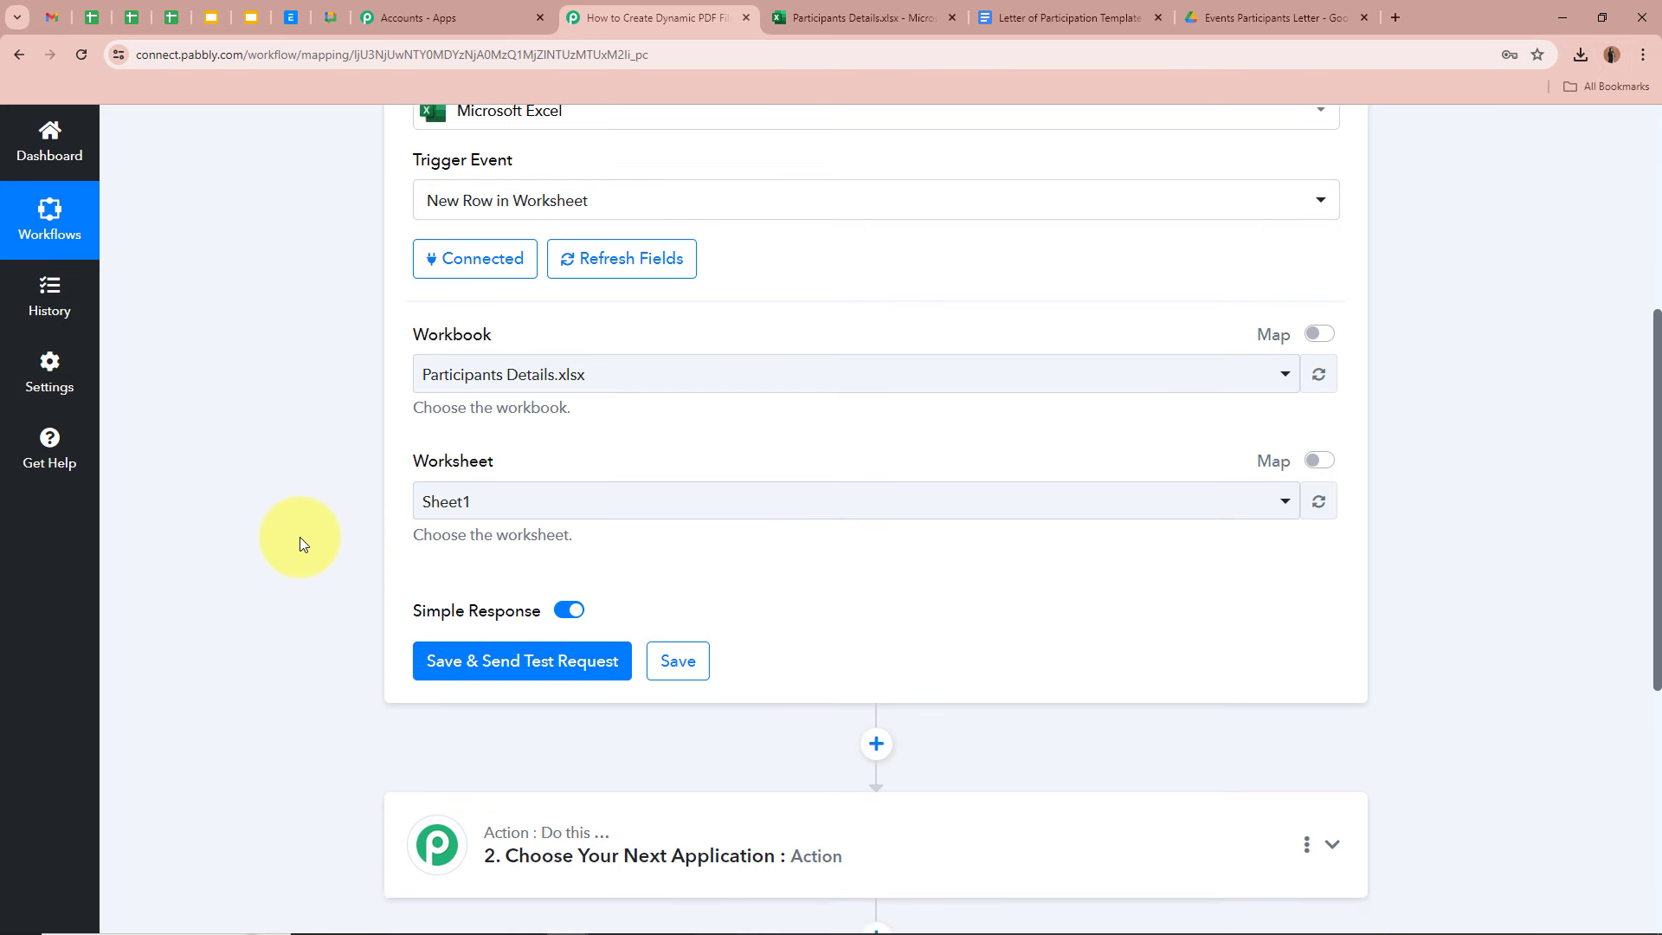
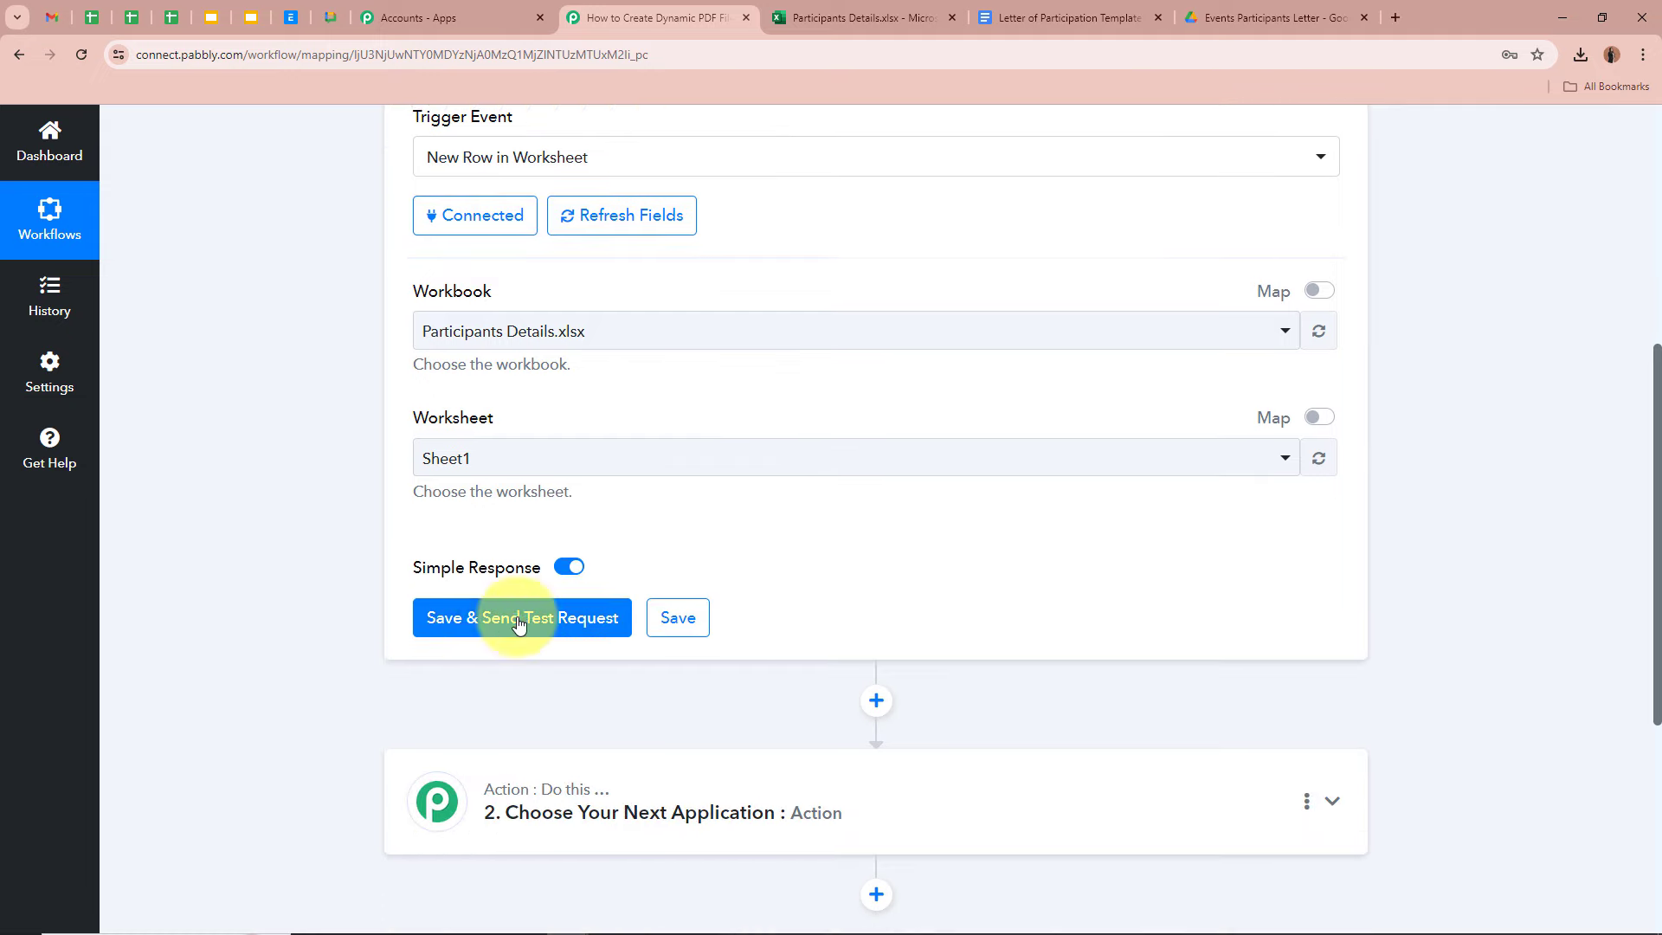
- Bring up the Participants Details spreadsheet in Excel
{"action": "left_click", "coordinate": [859, 17]}
- Look over row 2's cells A2 to E2, briefly checking the workflow's trigger settings
{"action": "left_click", "coordinate": [199, 359]}
{"action": "left_click", "coordinate": [364, 359]}
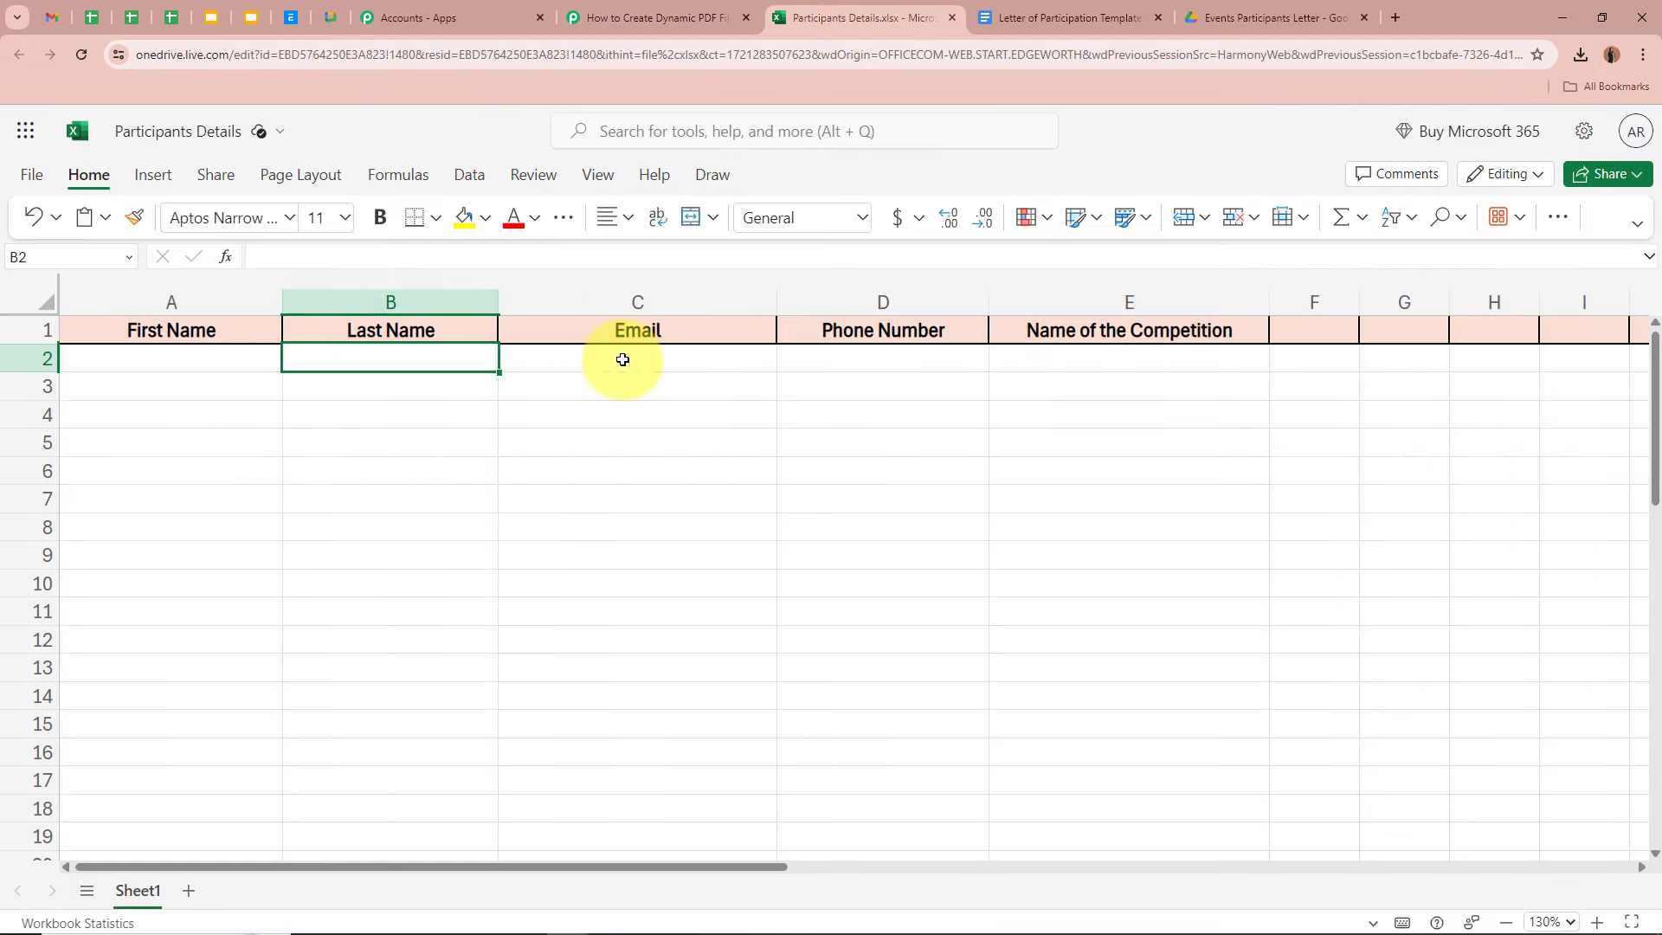
{"action": "left_click", "coordinate": [641, 359]}
{"action": "left_click", "coordinate": [910, 359]}
{"action": "left_click", "coordinate": [1083, 363]}
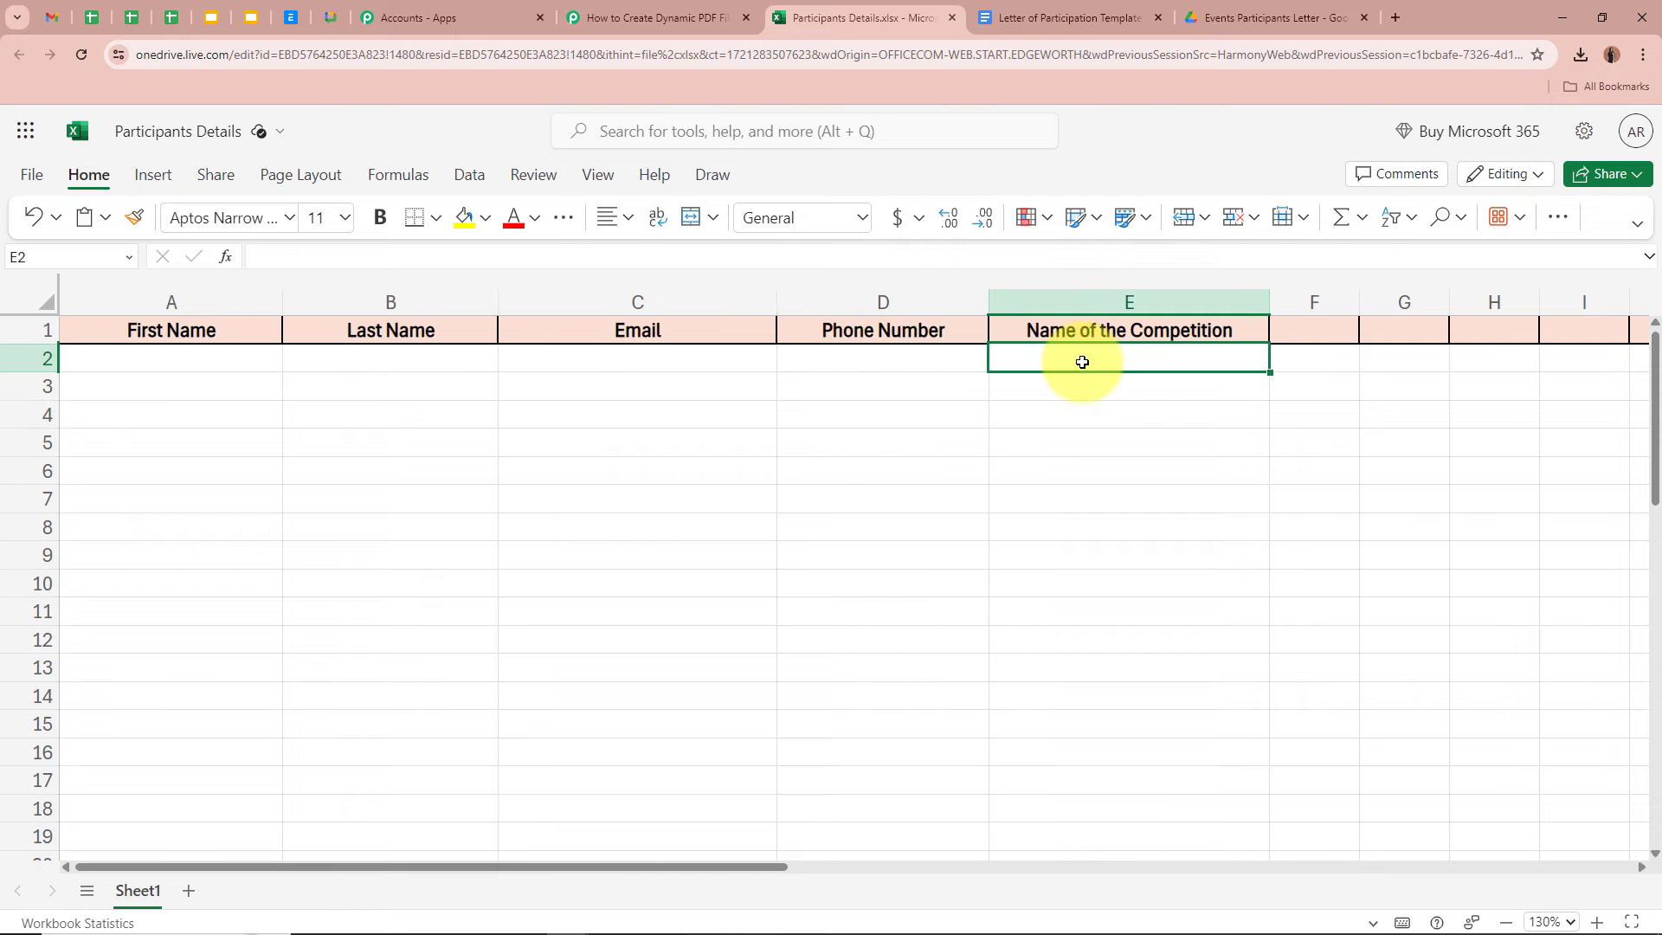
{"action": "left_click", "coordinate": [576, 17]}
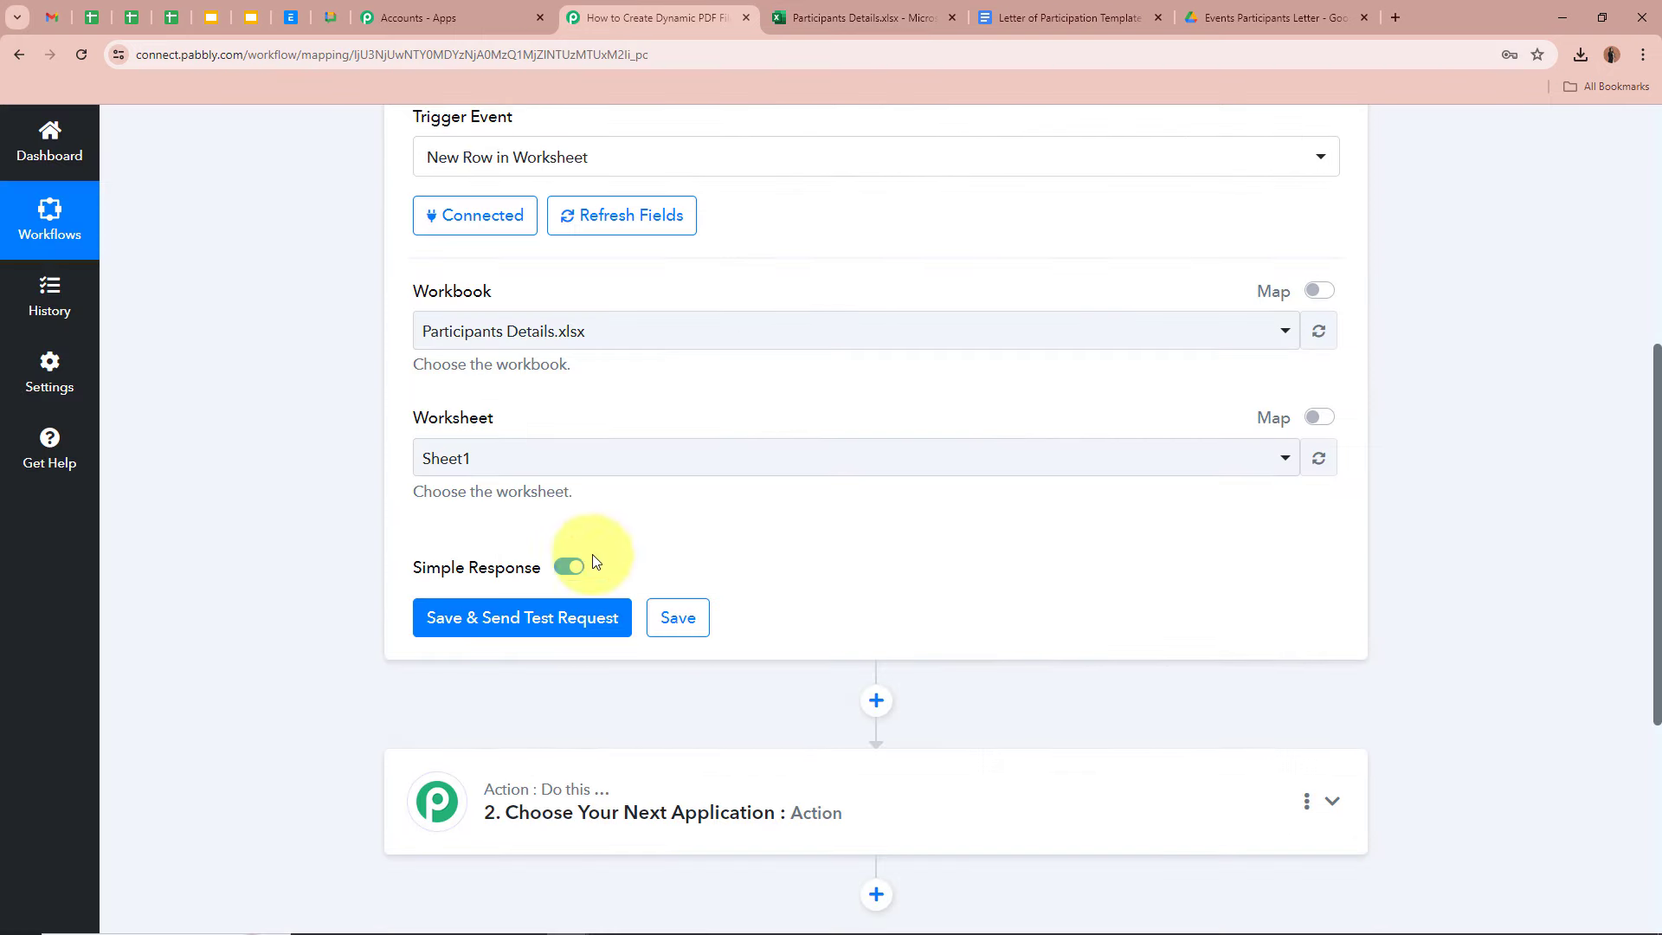
{"action": "left_click", "coordinate": [833, 18]}
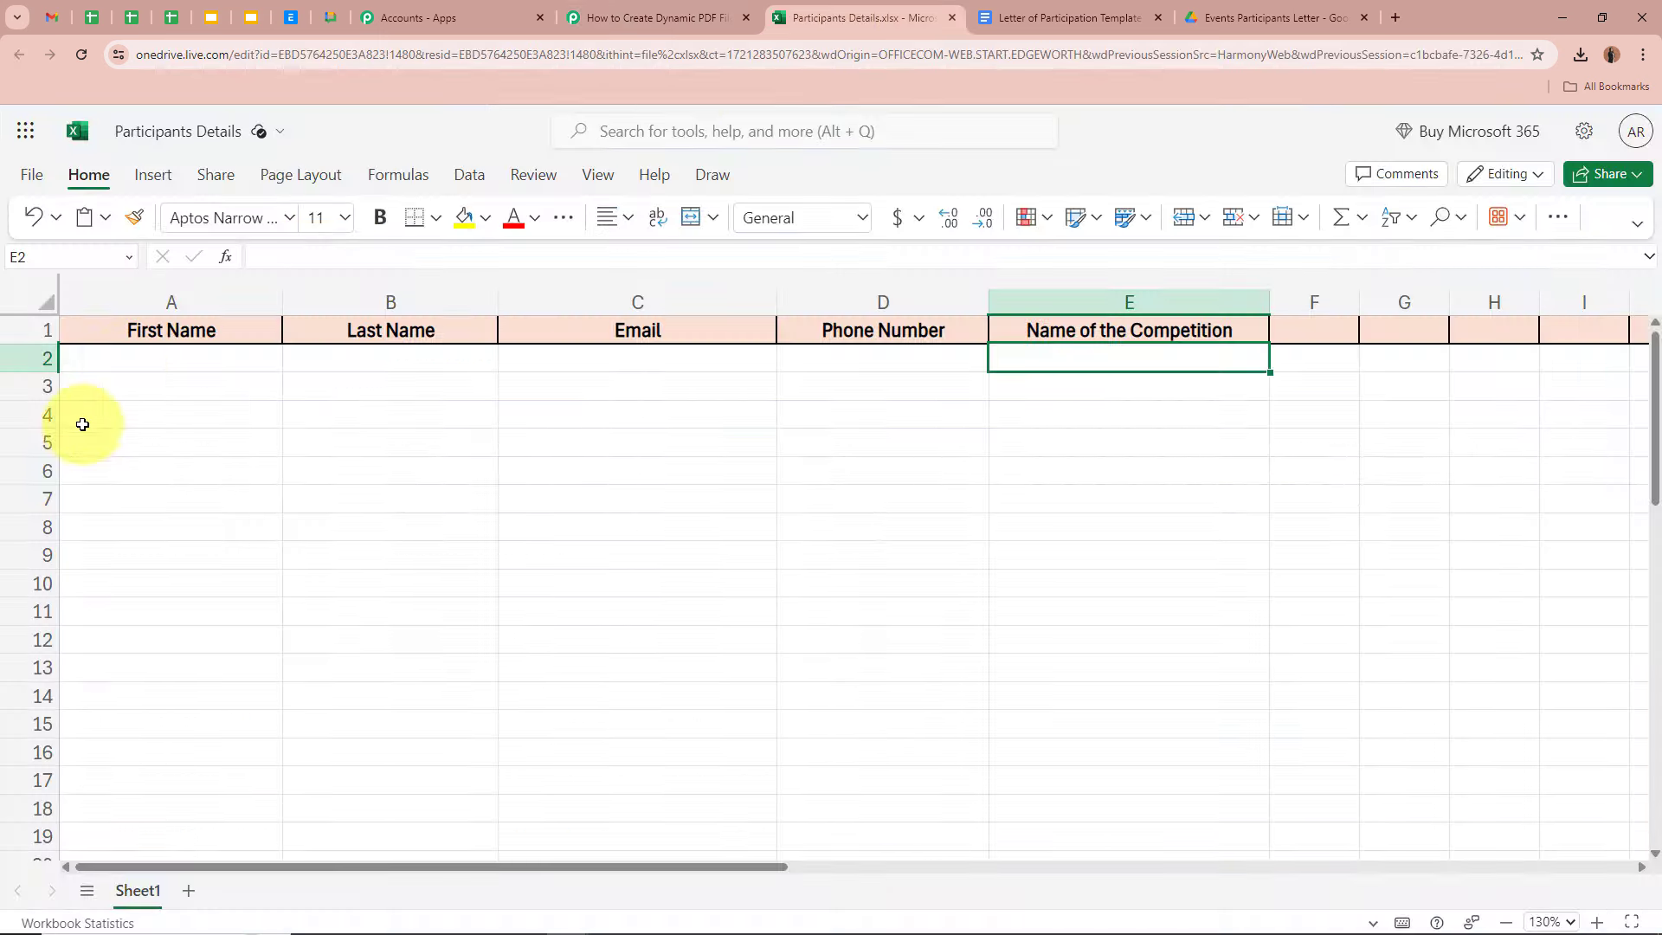
- Enter a test participant's first and last name, email, phone number and 'Dance Competition' in A2–E2
{"action": "left_click", "coordinate": [213, 360]}
{"action": "type", "text": "Test"}
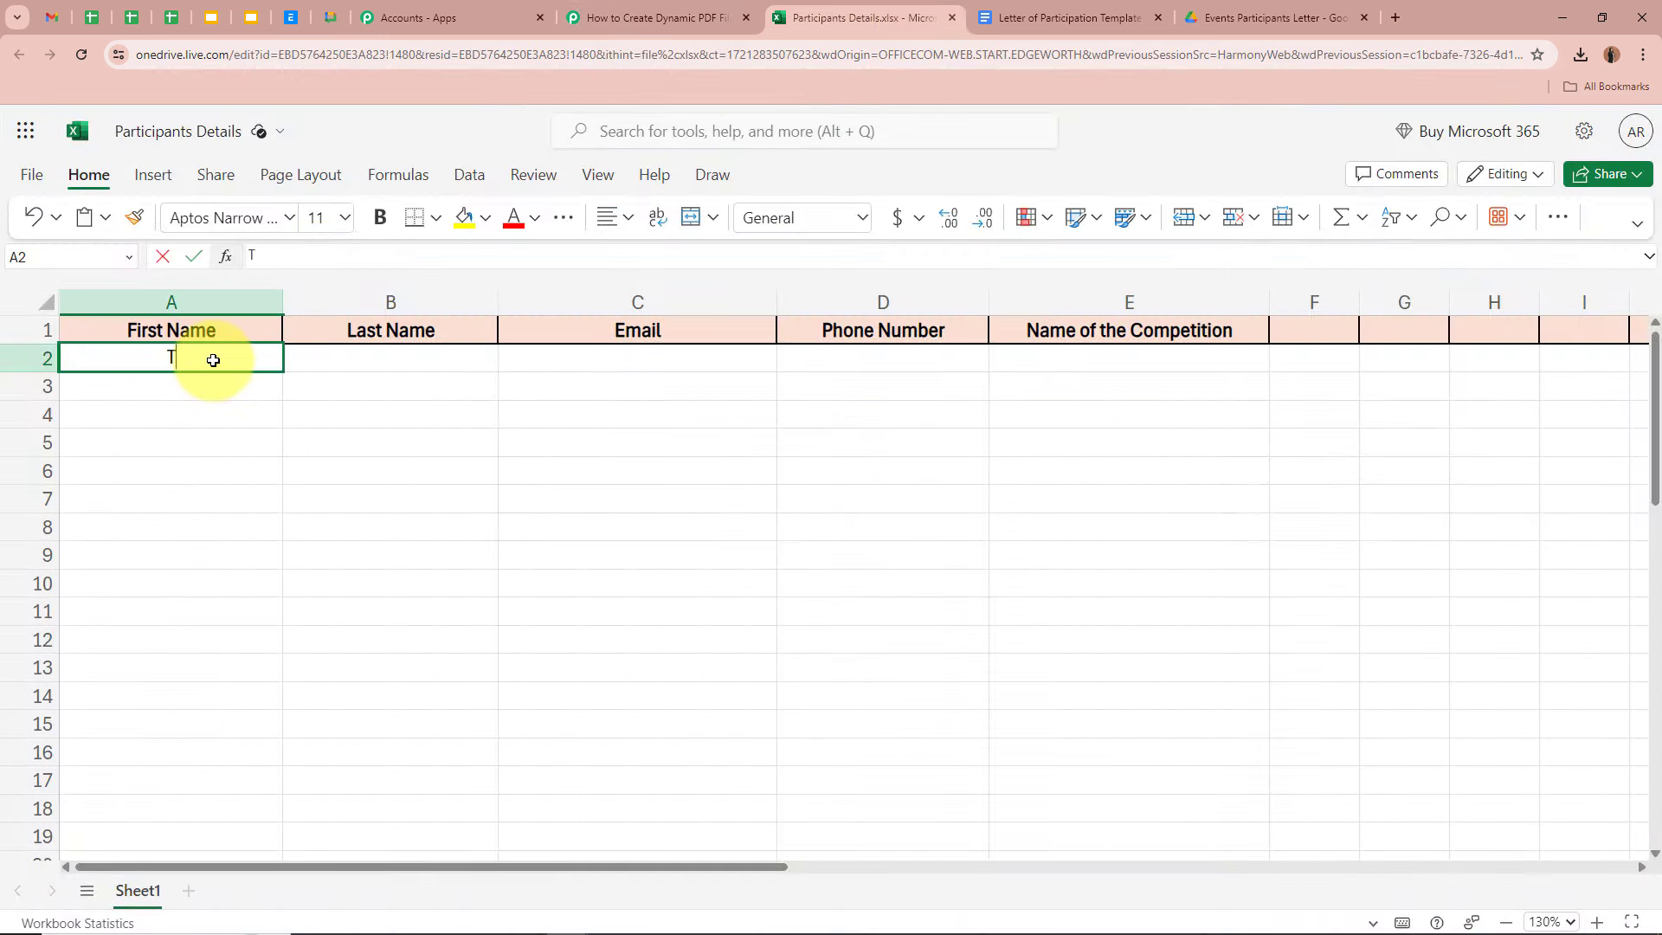
{"action": "left_click", "coordinate": [354, 356]}
{"action": "type", "text": "Person"}
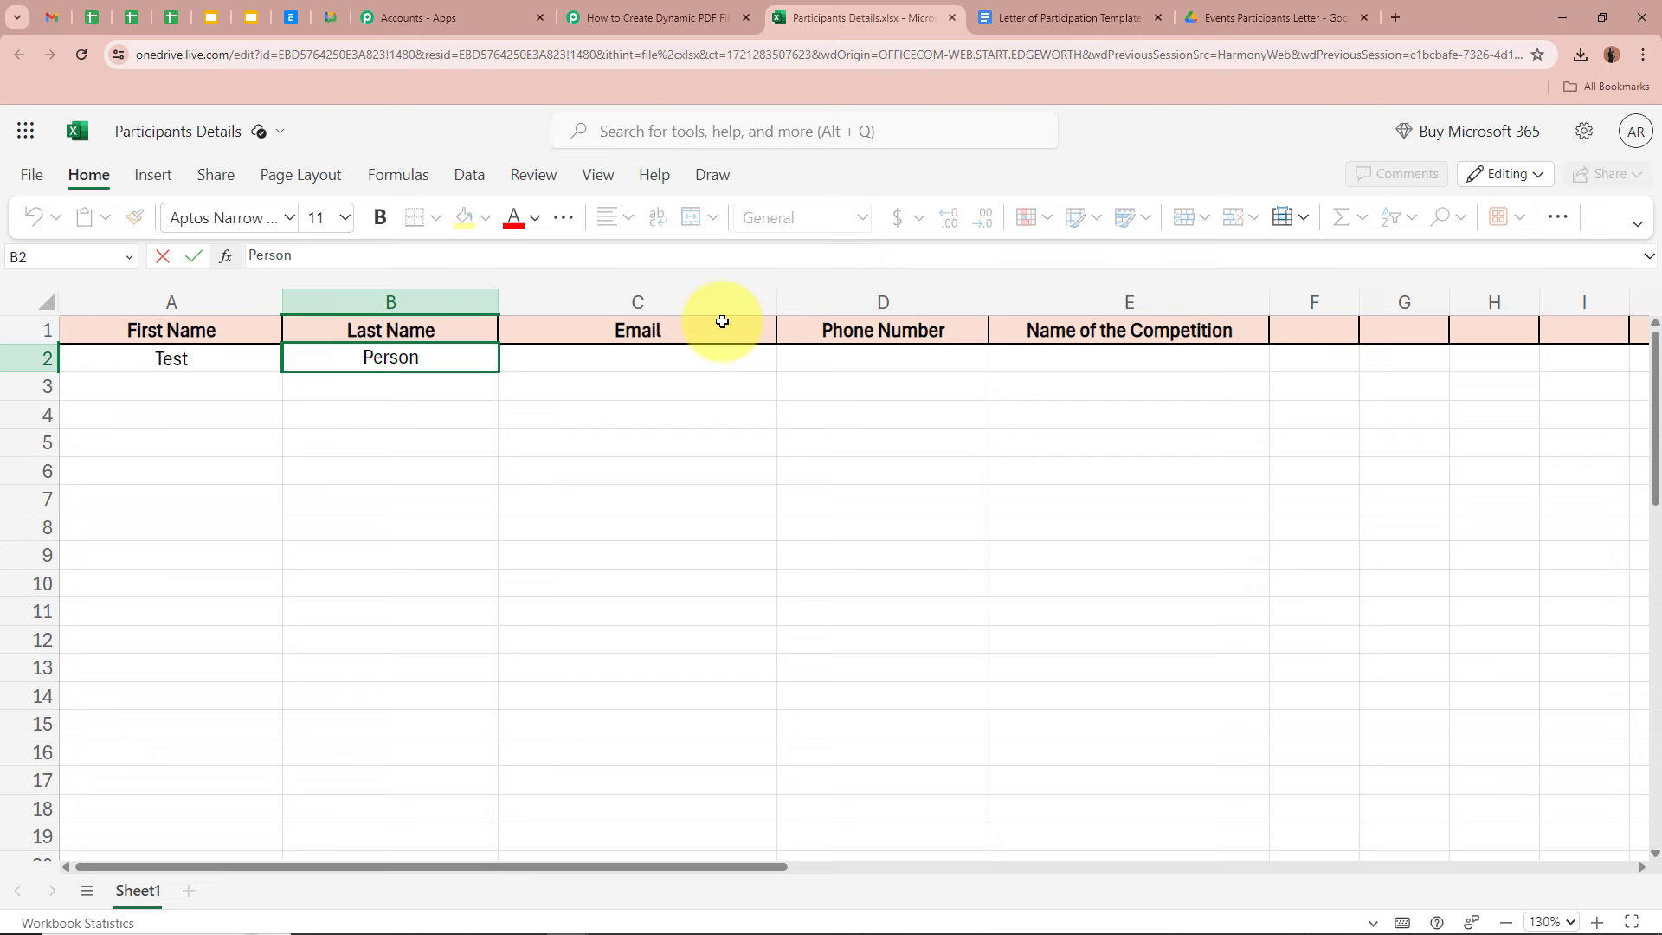
{"action": "left_click", "coordinate": [708, 358]}
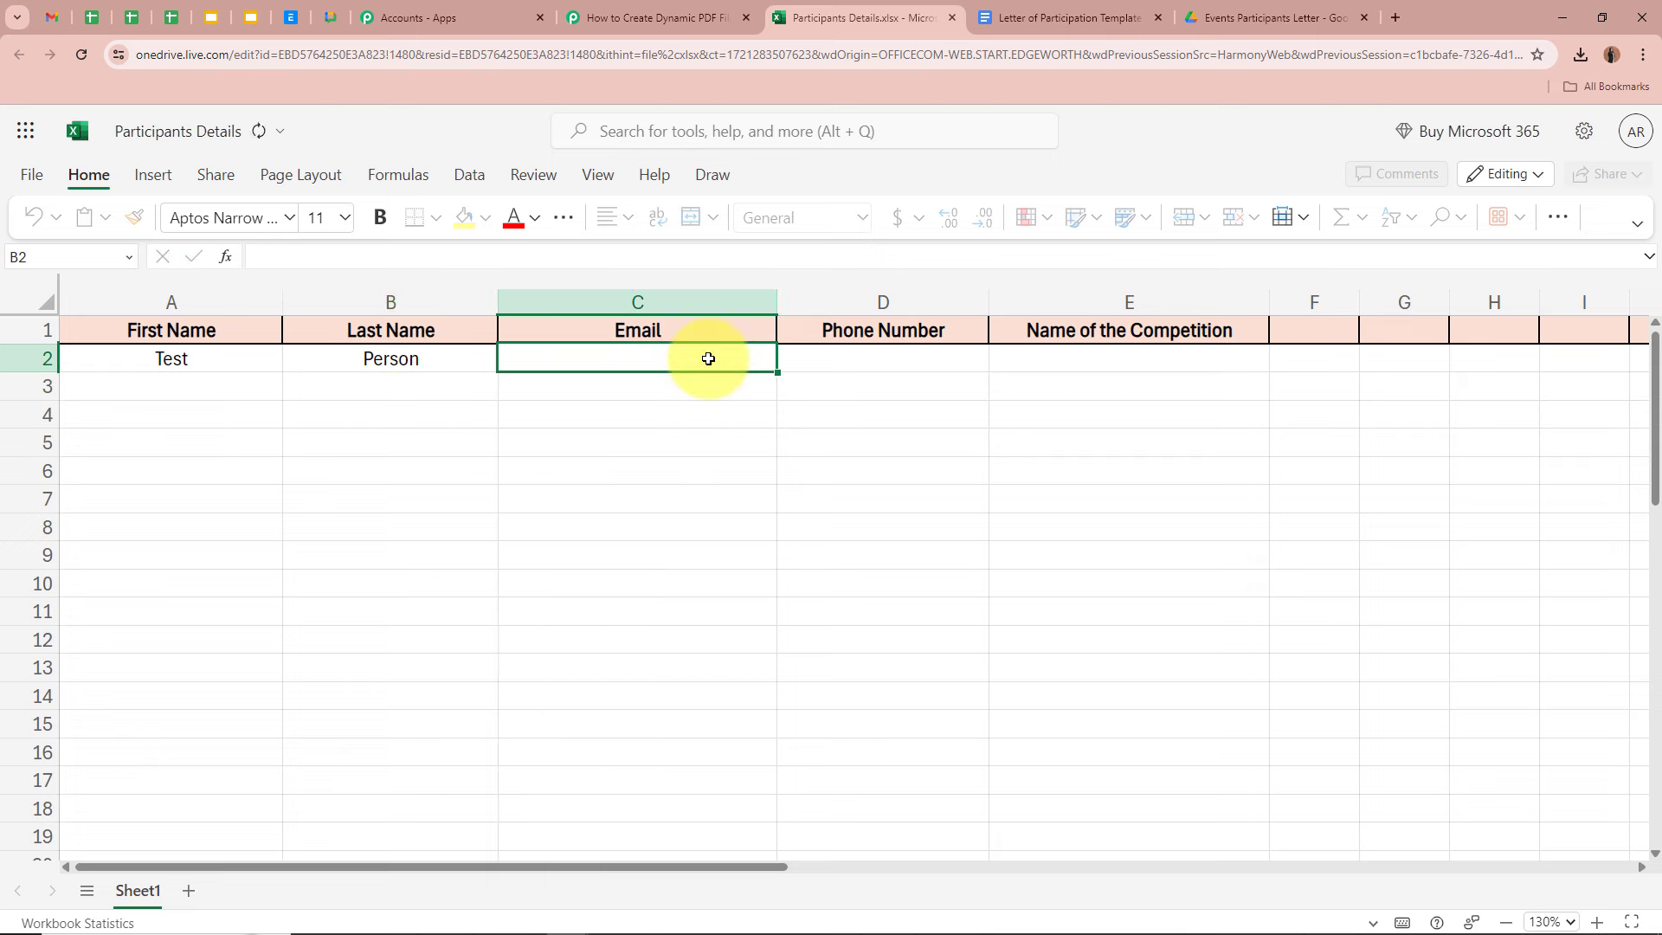
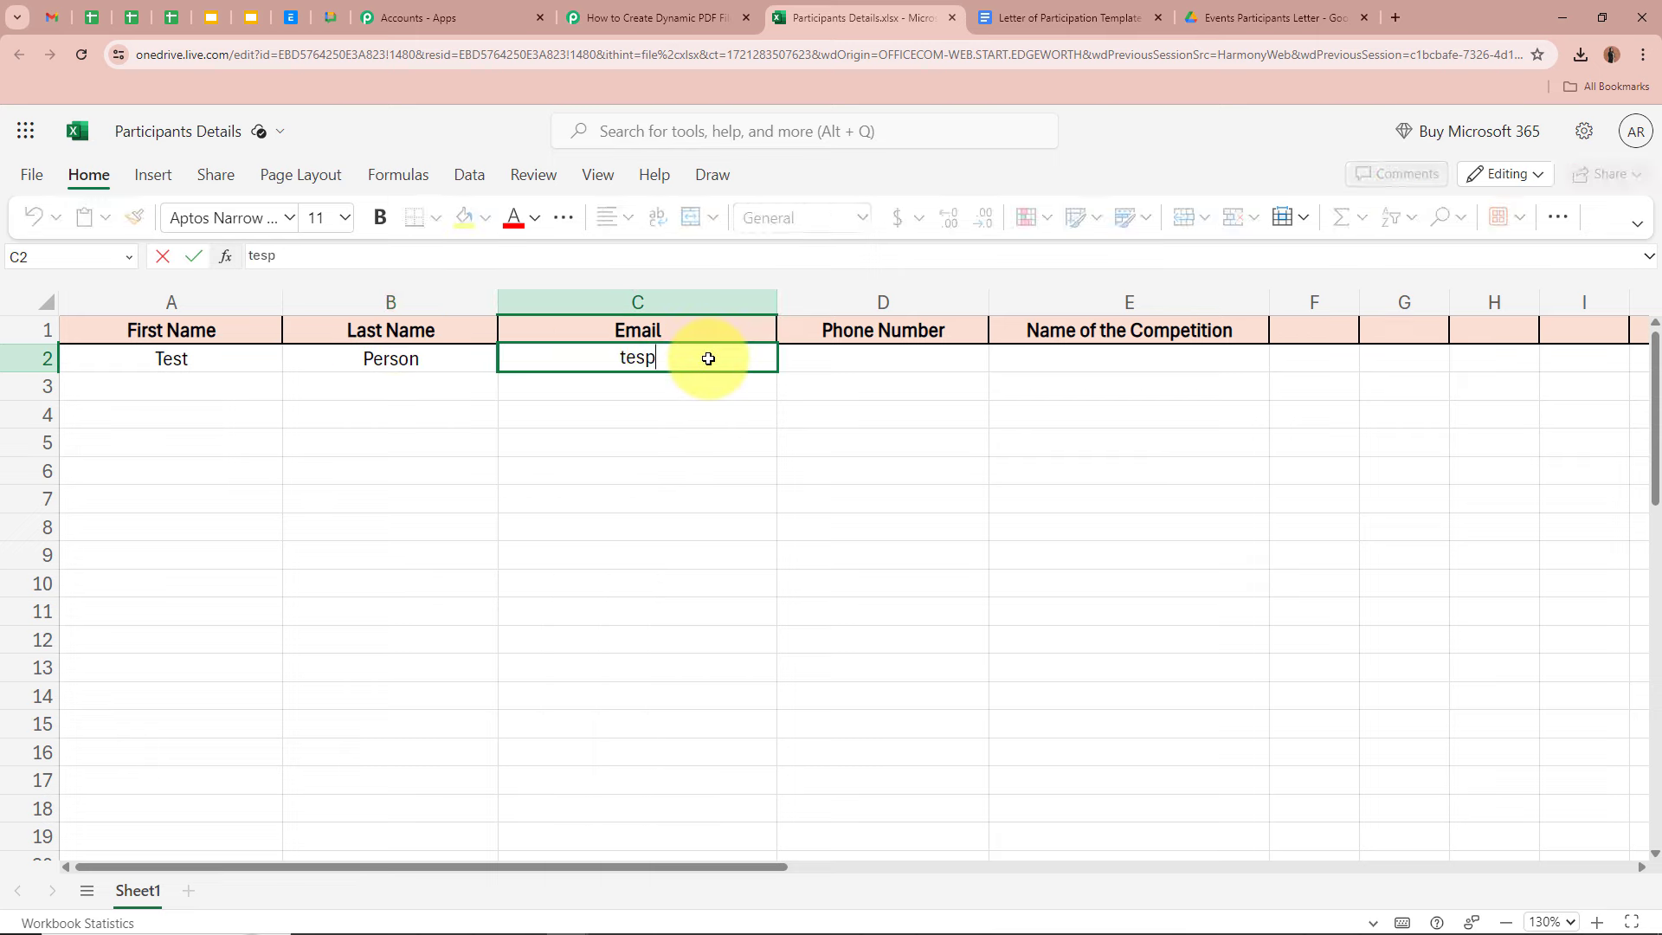
{"action": "left_click", "coordinate": [910, 361]}
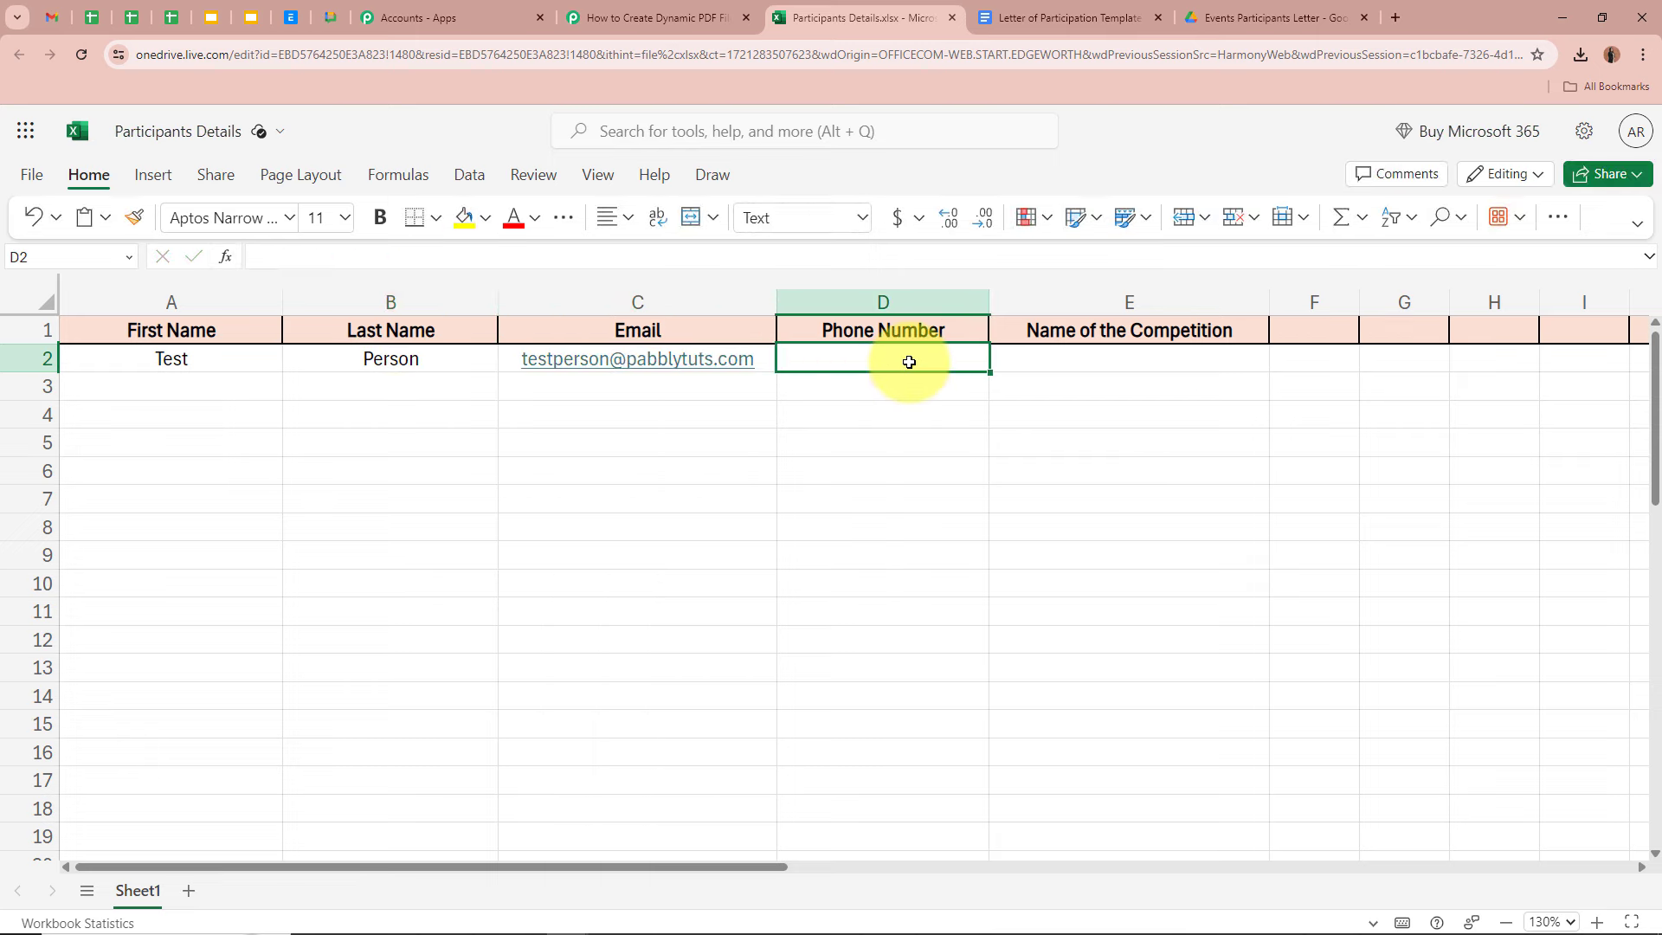
{"action": "key", "text": "Tab"}
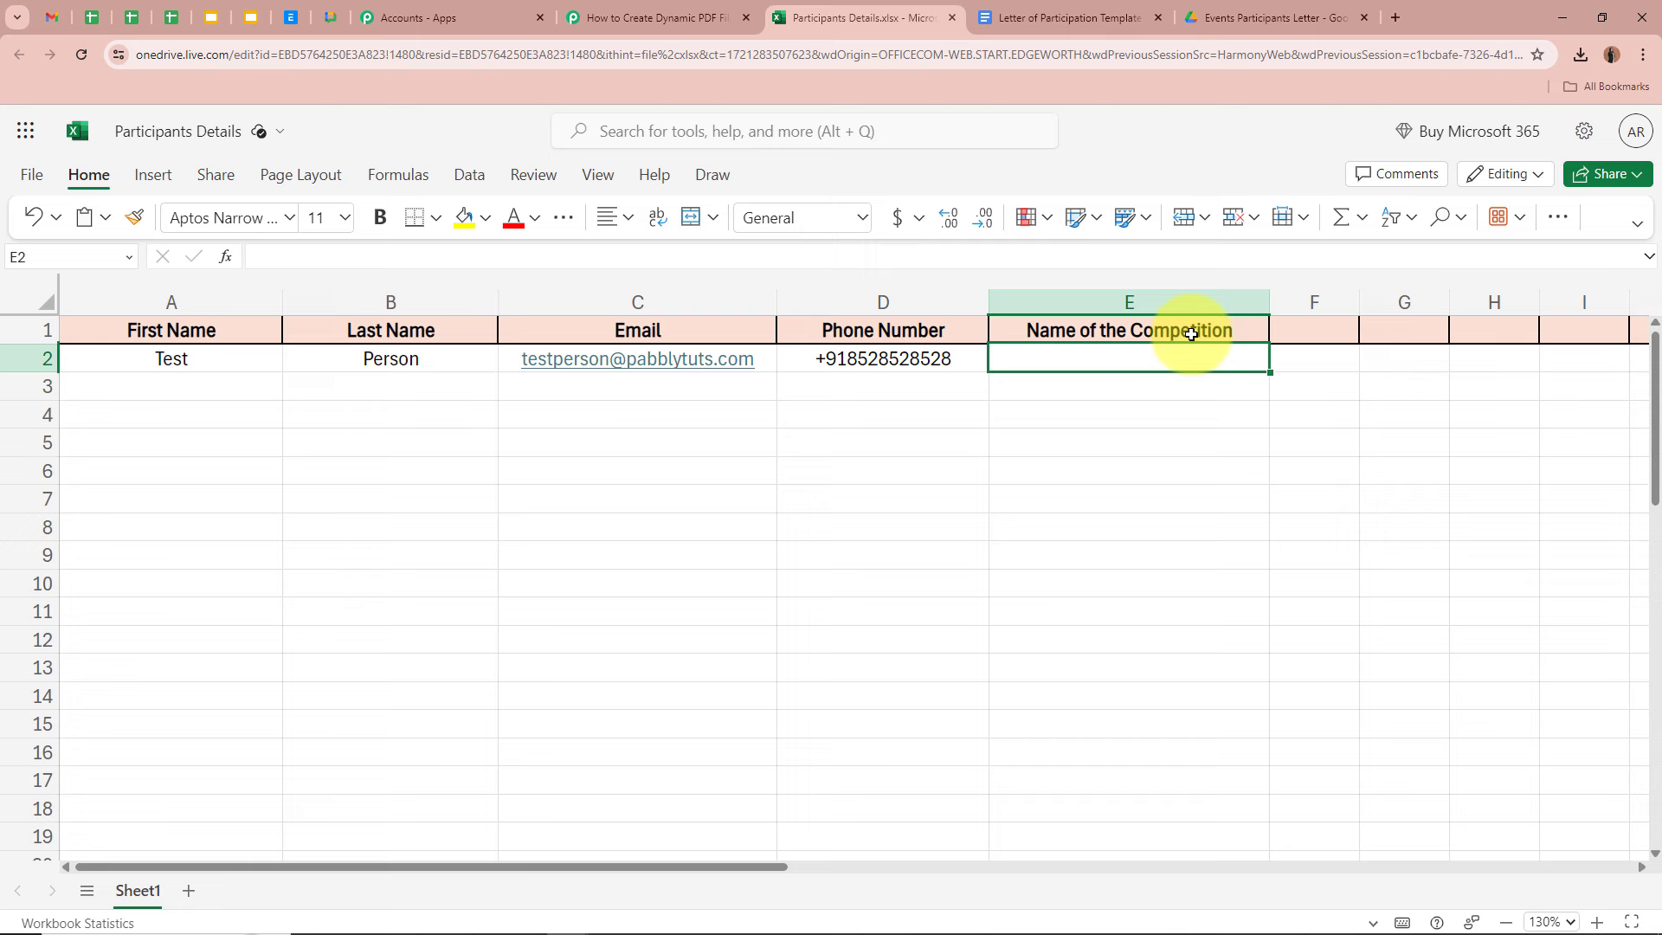
{"action": "type", "text": "Dance"}
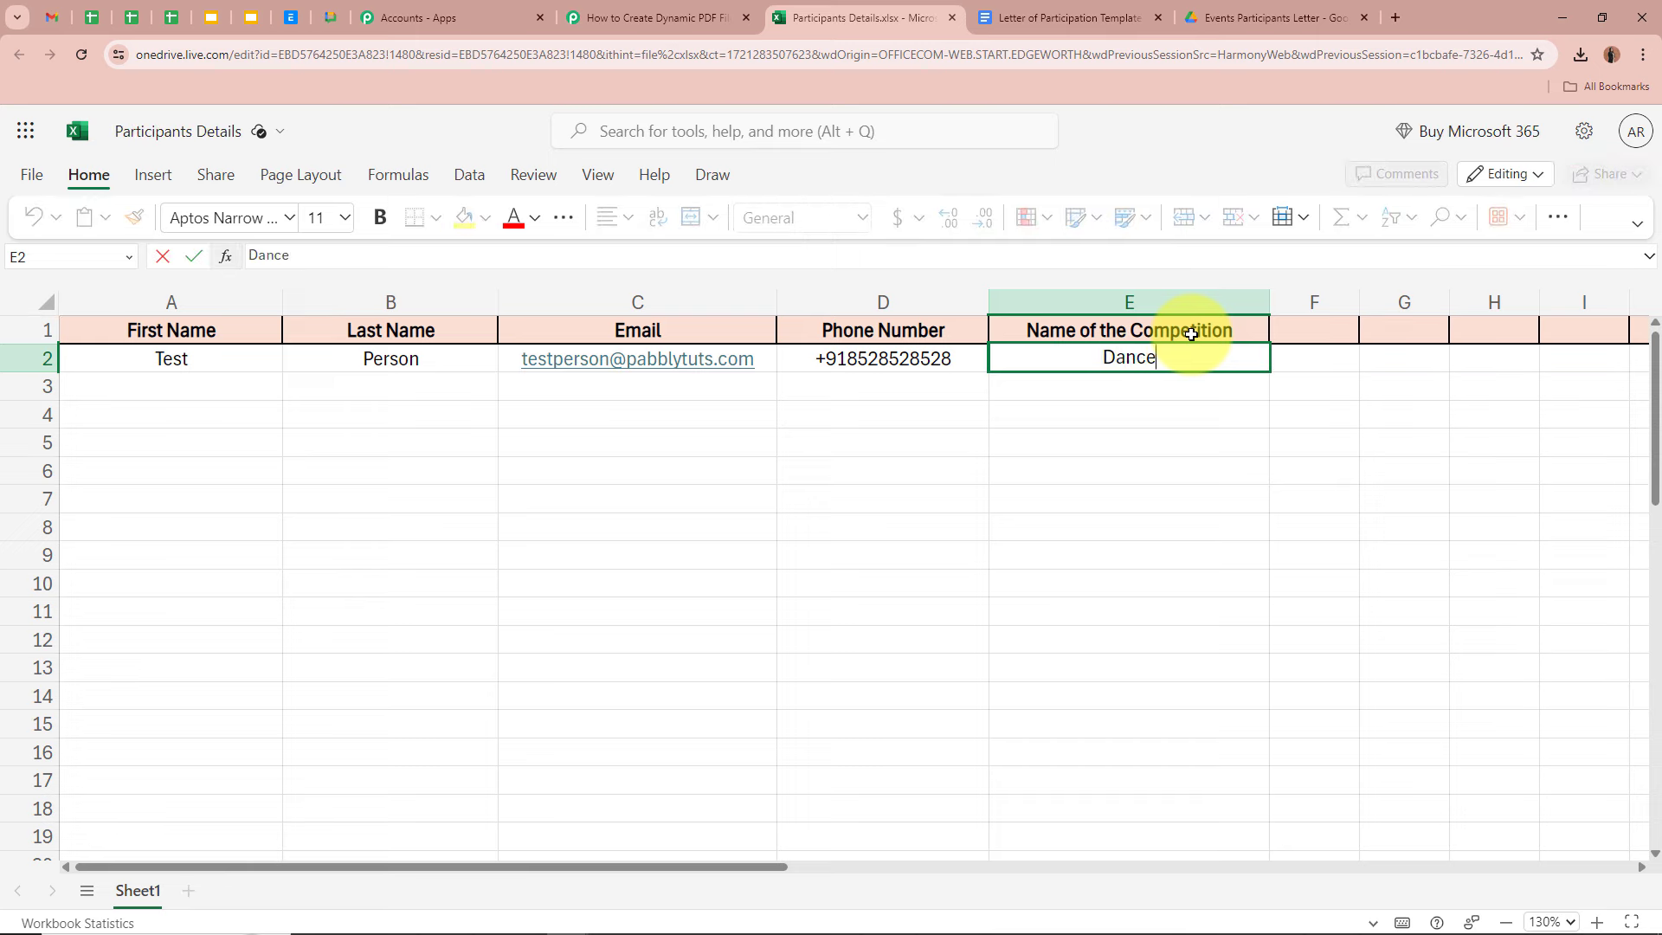
{"action": "type", "text": " Competition"}
{"action": "key", "text": "Return"}
- Review the completed row 2, checking the phone number and Dance Competition values
{"action": "left_click", "coordinate": [453, 381]}
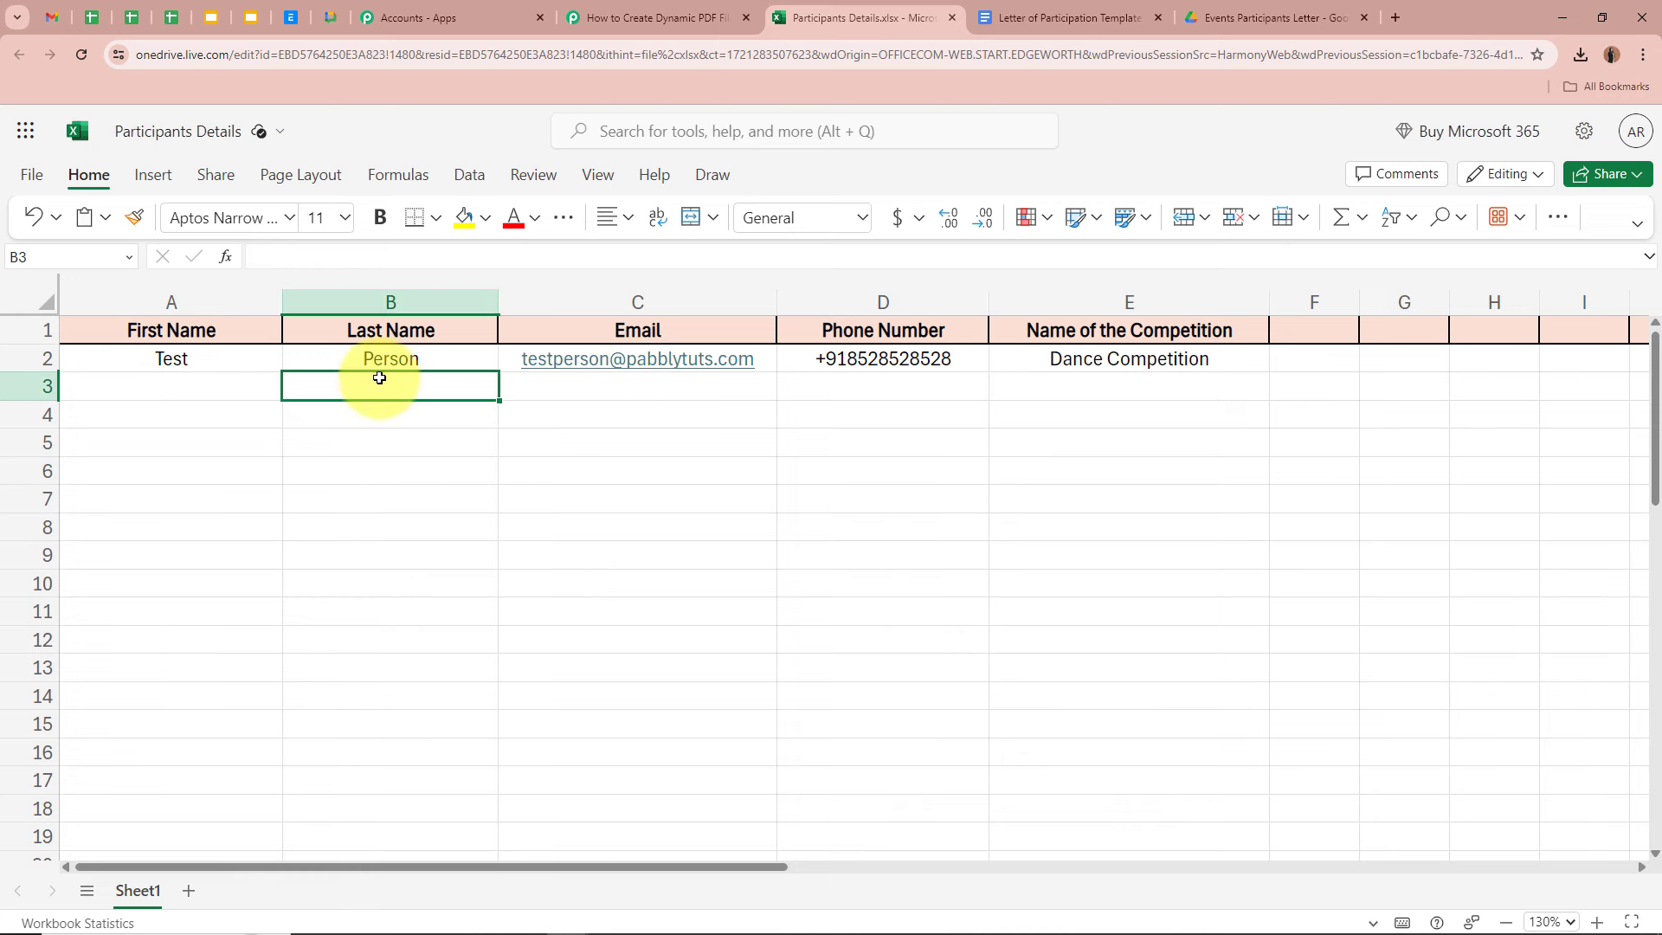
{"action": "left_click", "coordinate": [566, 386]}
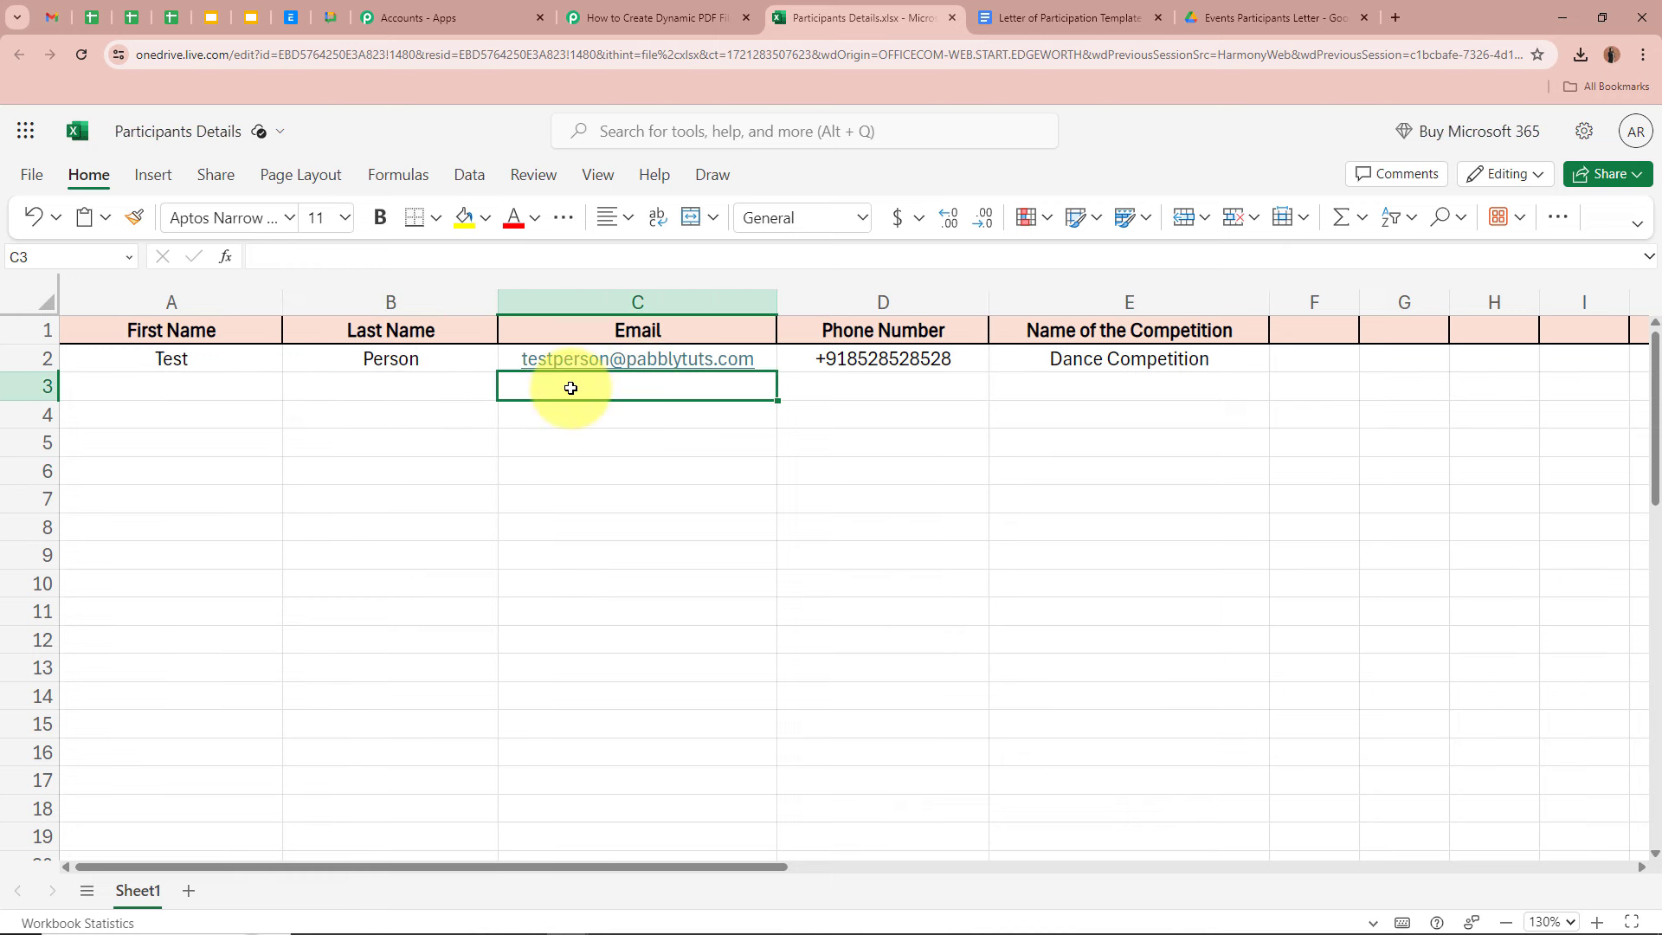
{"action": "left_click", "coordinate": [833, 386]}
{"action": "left_click", "coordinate": [861, 365]}
{"action": "left_click", "coordinate": [1069, 367]}
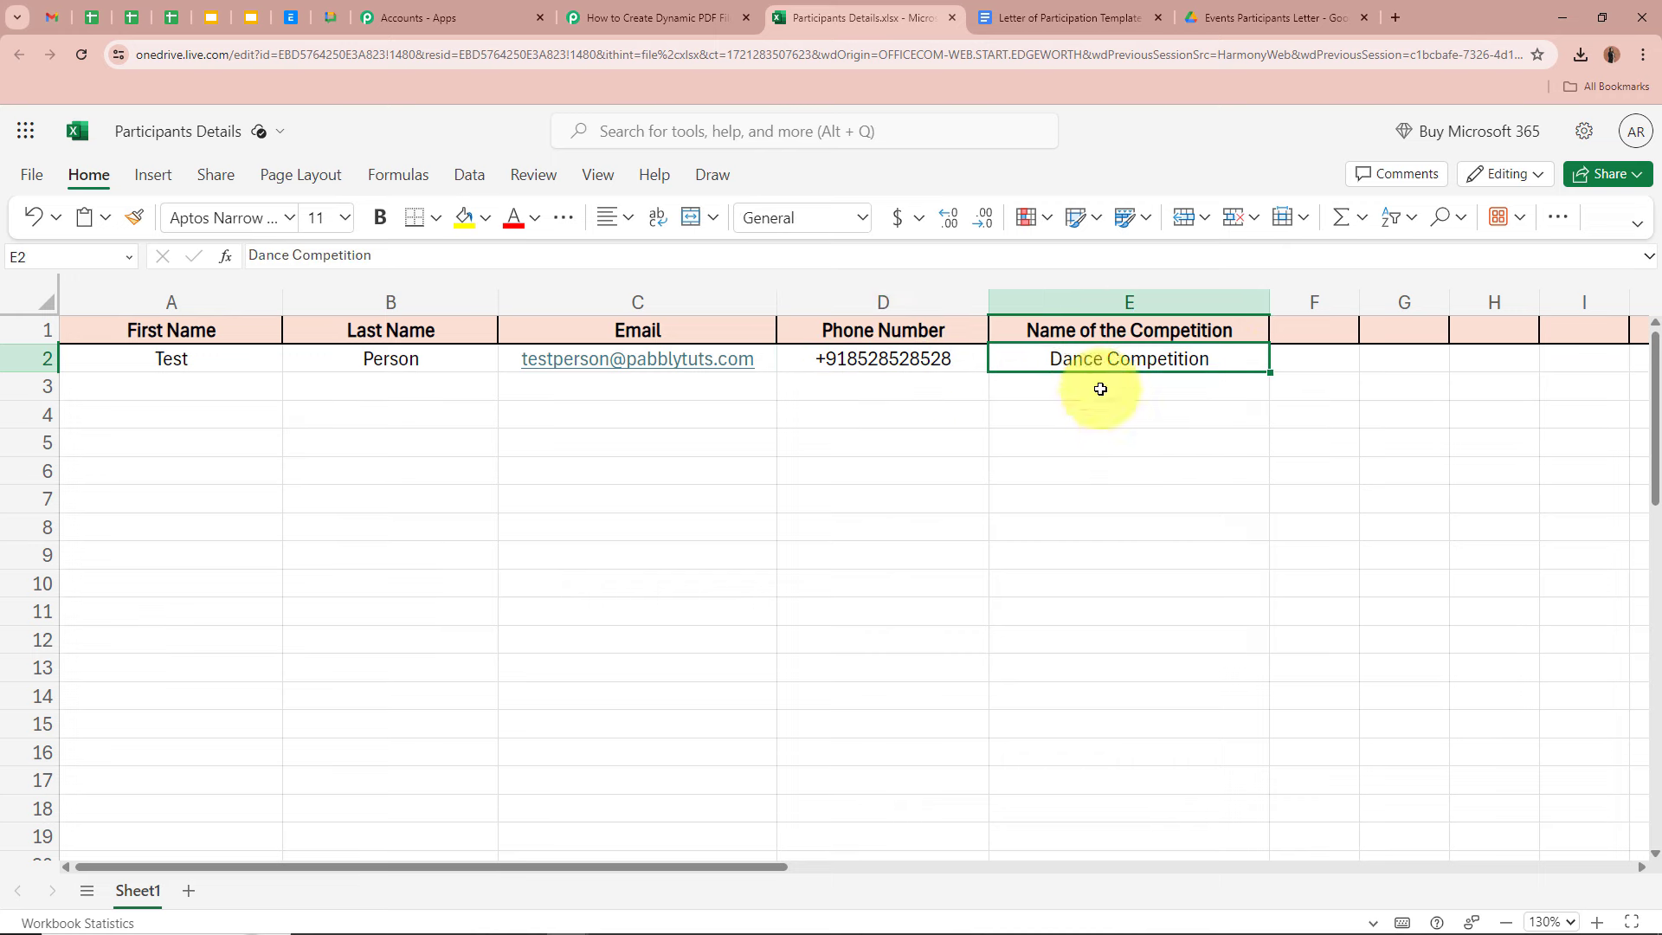
{"action": "left_click", "coordinate": [1334, 375]}
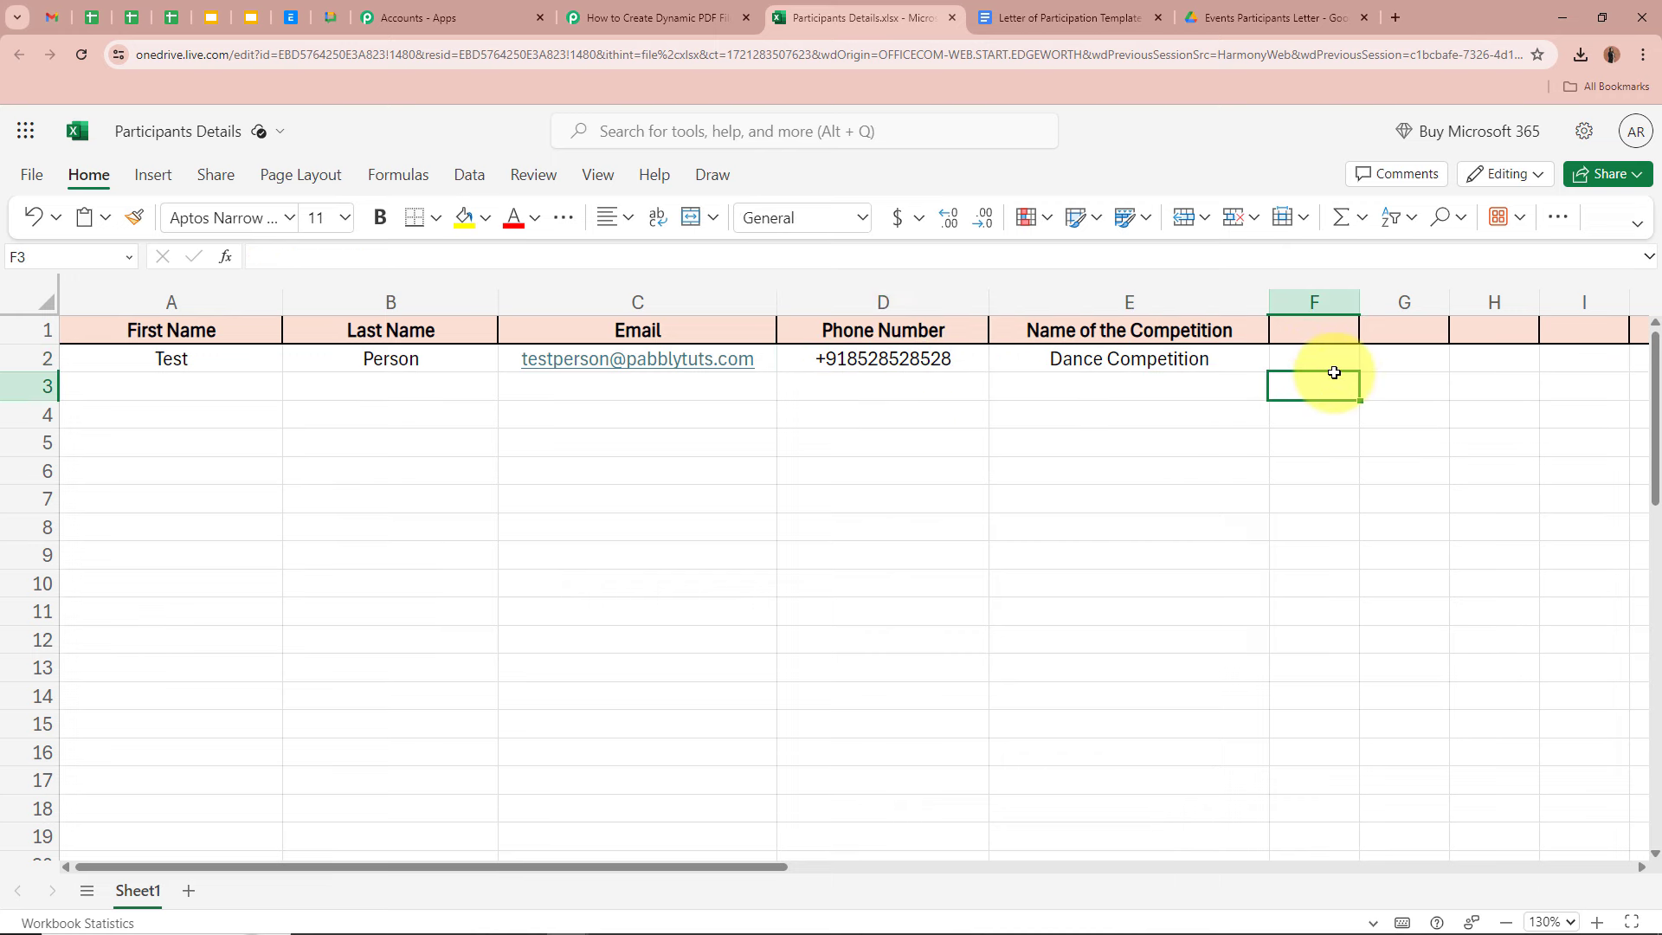
{"action": "left_click", "coordinate": [1184, 363]}
{"action": "left_click", "coordinate": [1391, 382]}
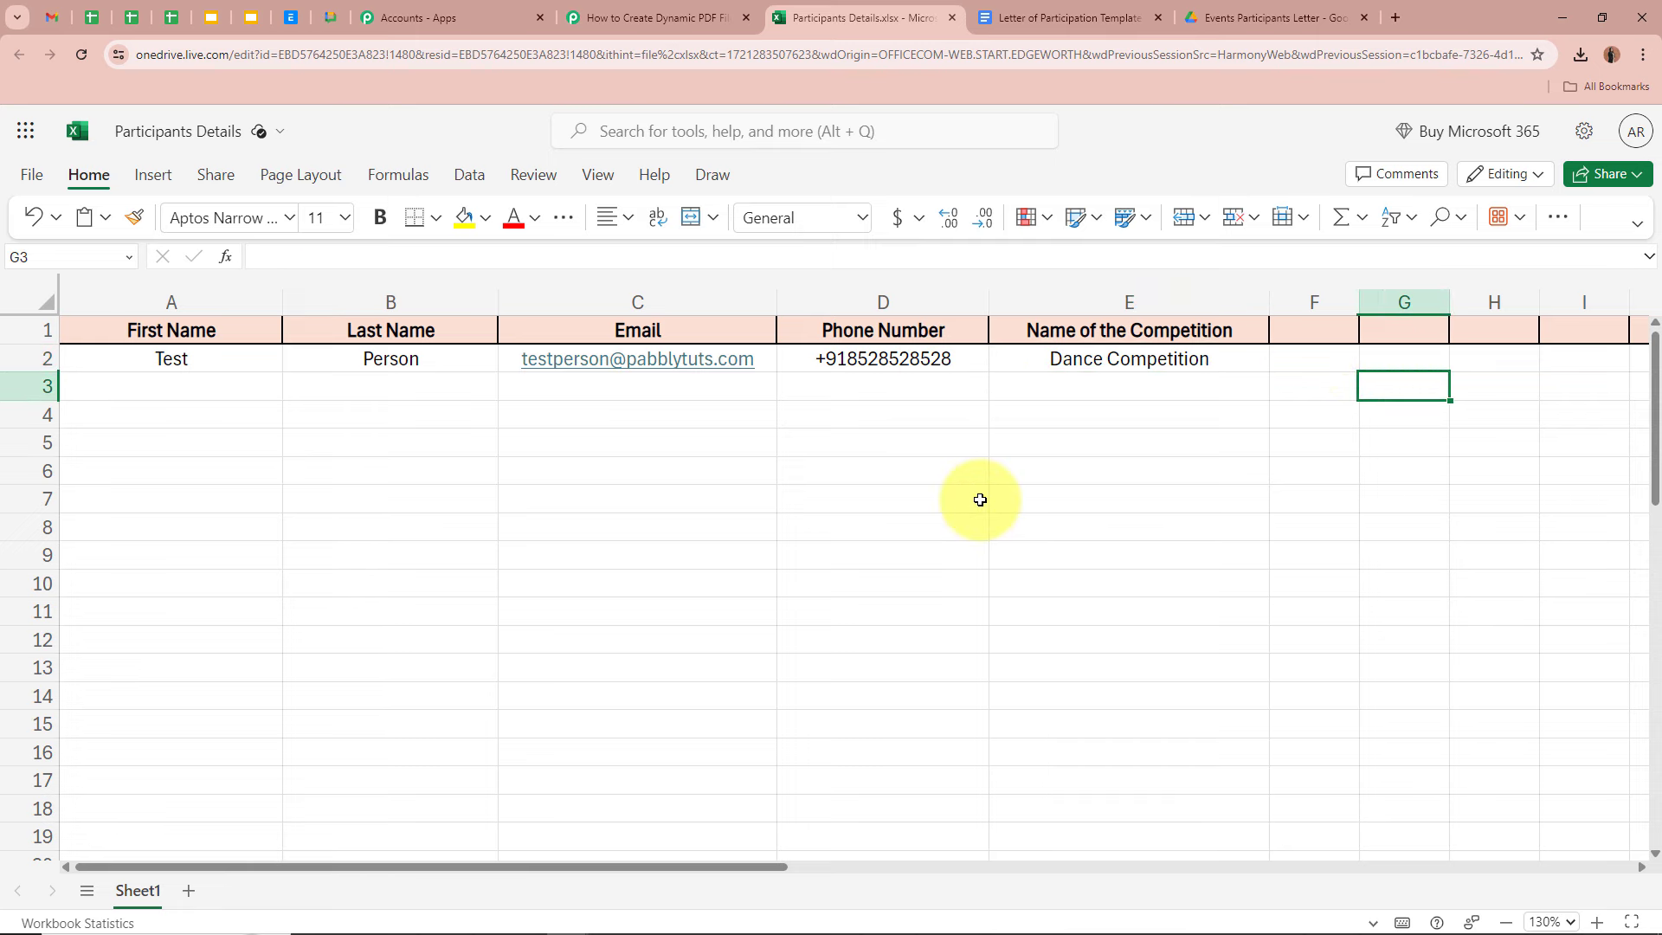
{"action": "left_click", "coordinate": [662, 12]}
- Send a test request so the Excel trigger fetches the new row
{"action": "scroll", "coordinate": [236, 346], "scroll_direction": "down", "scroll_amount": 2}
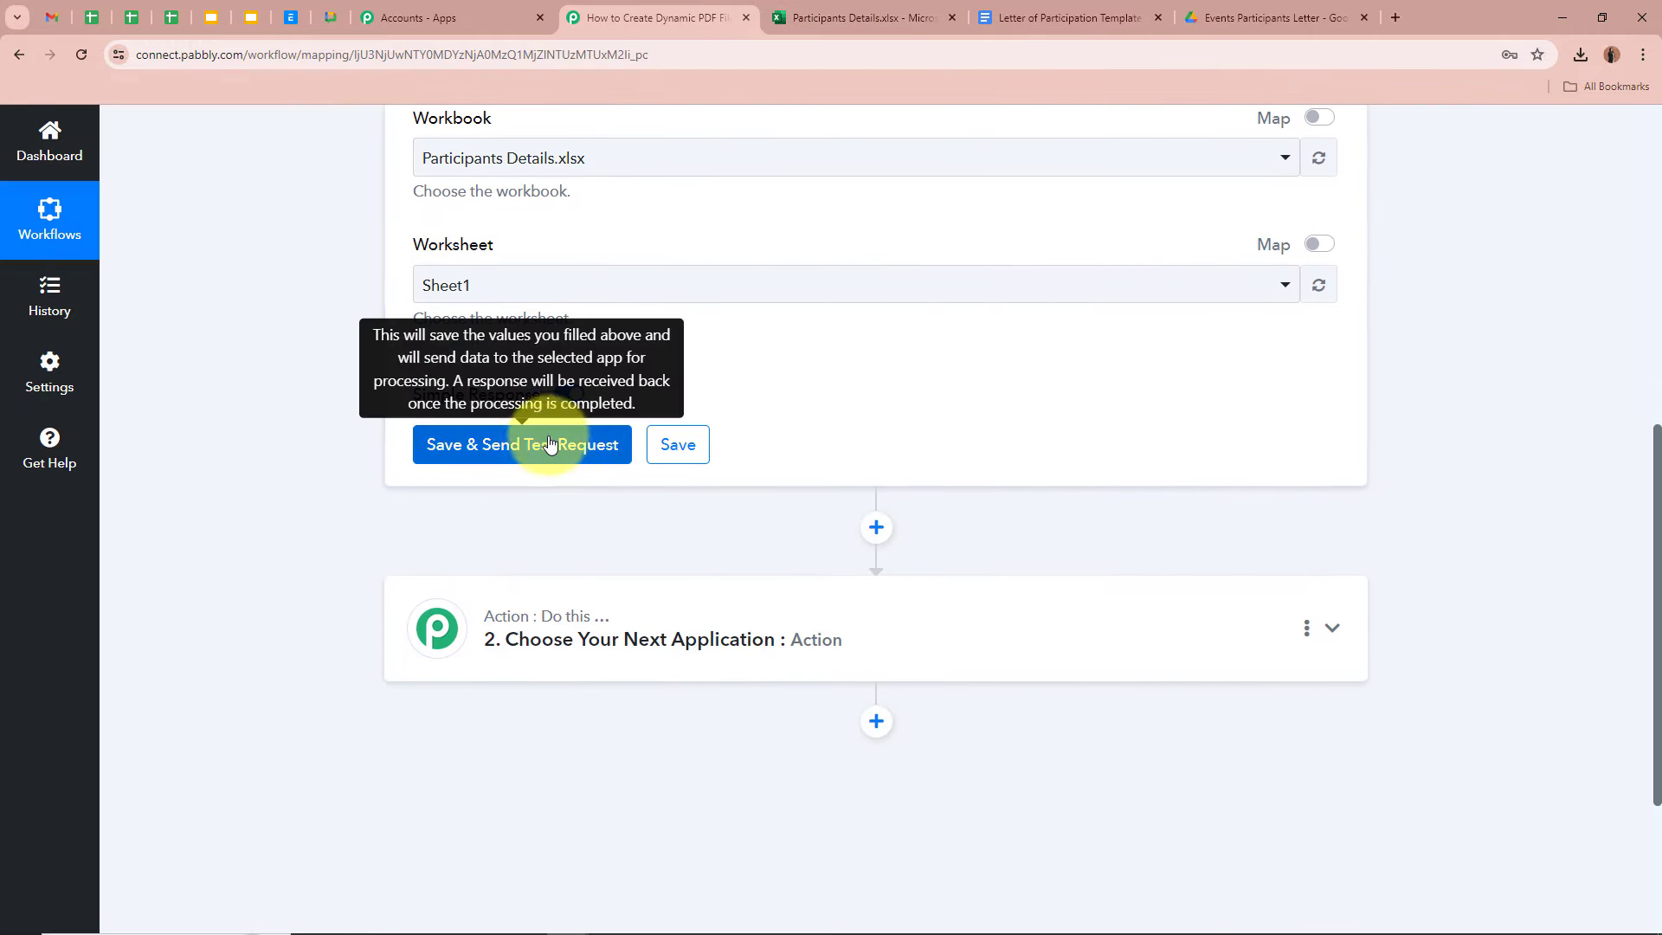
{"action": "left_click", "coordinate": [438, 445]}
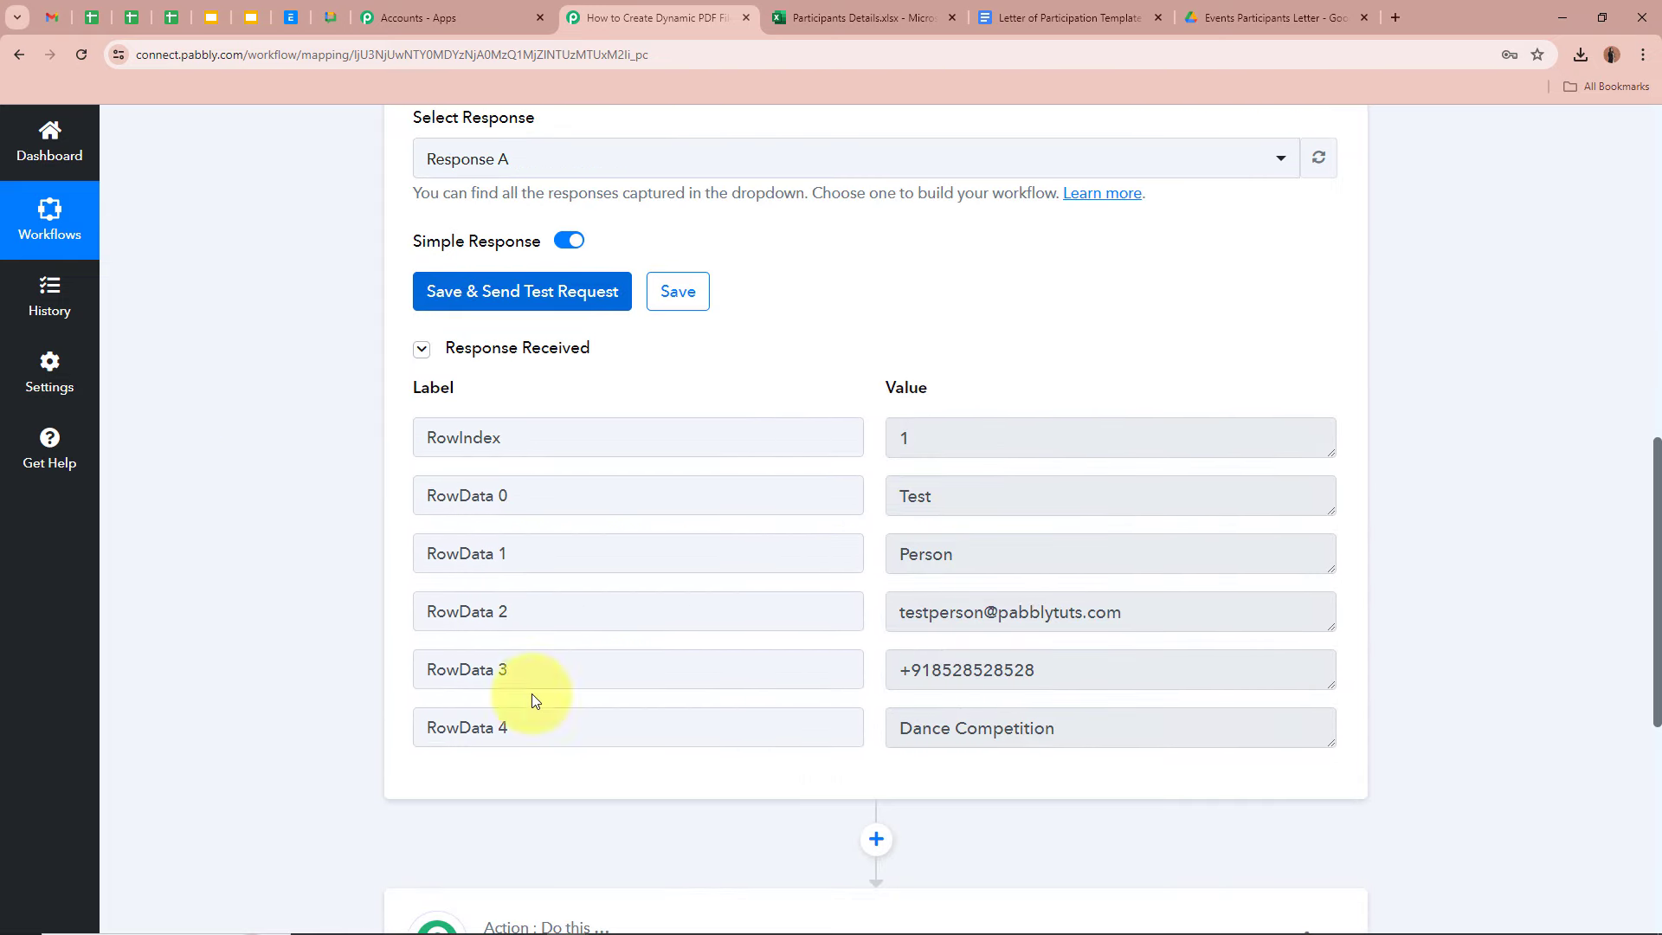
{"action": "scroll", "coordinate": [319, 432], "scroll_direction": "down", "scroll_amount": 1}
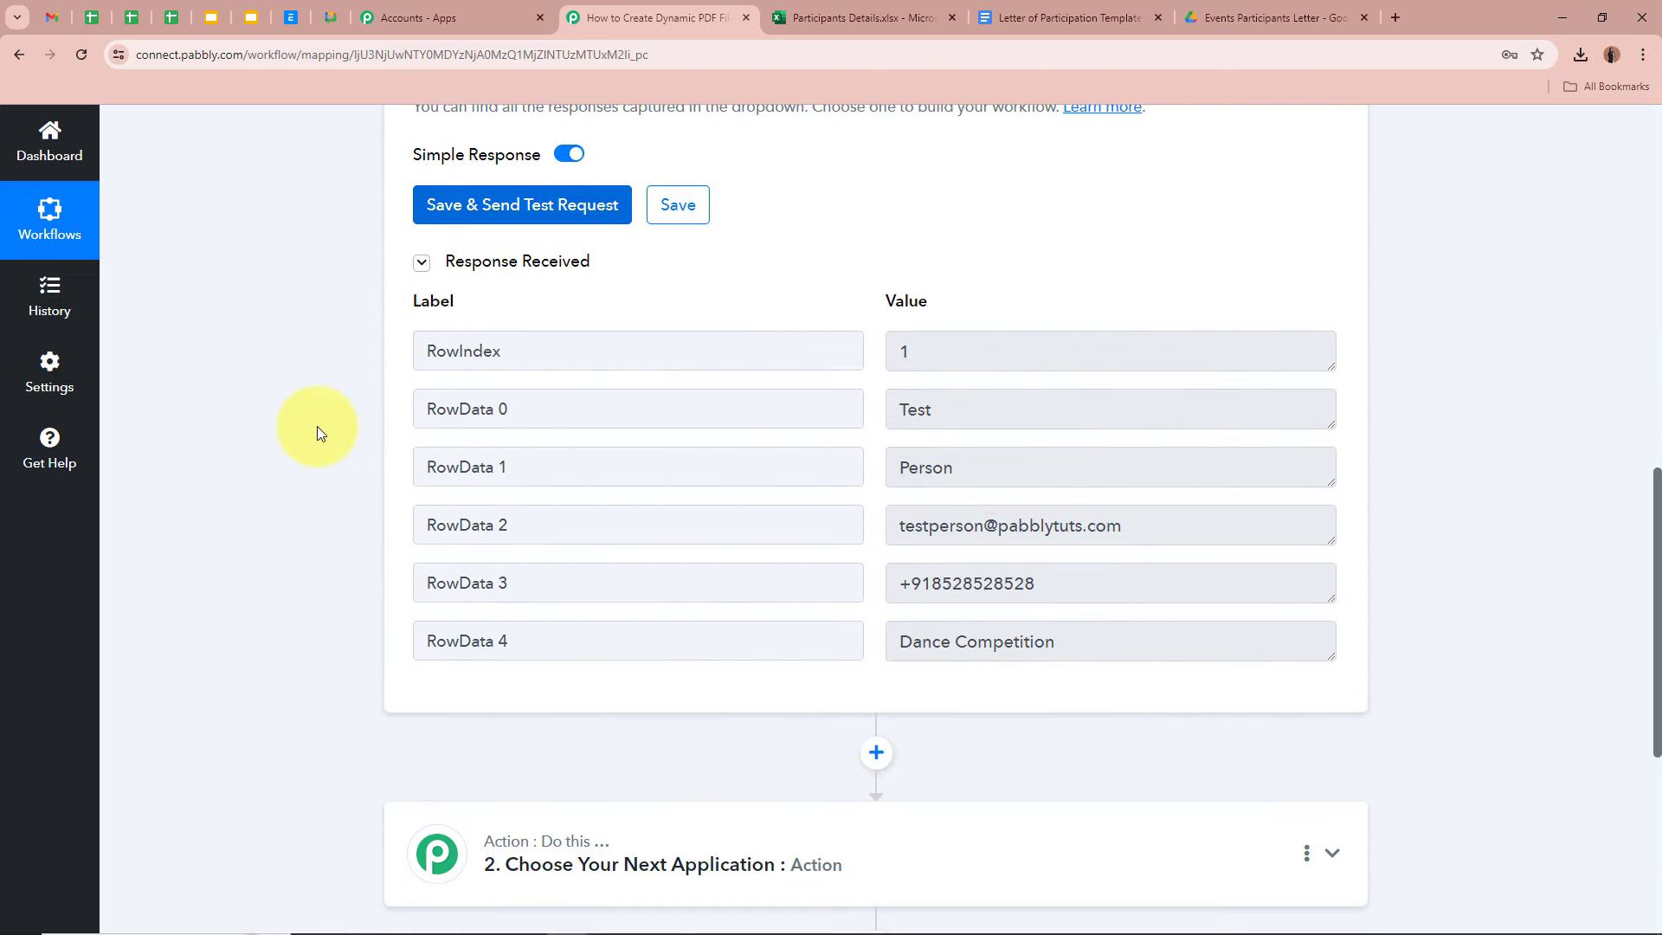
- Compare the received RowData 0–4 values against the spreadsheet row's name, email, phone and competition
{"action": "left_click", "coordinate": [857, 17]}
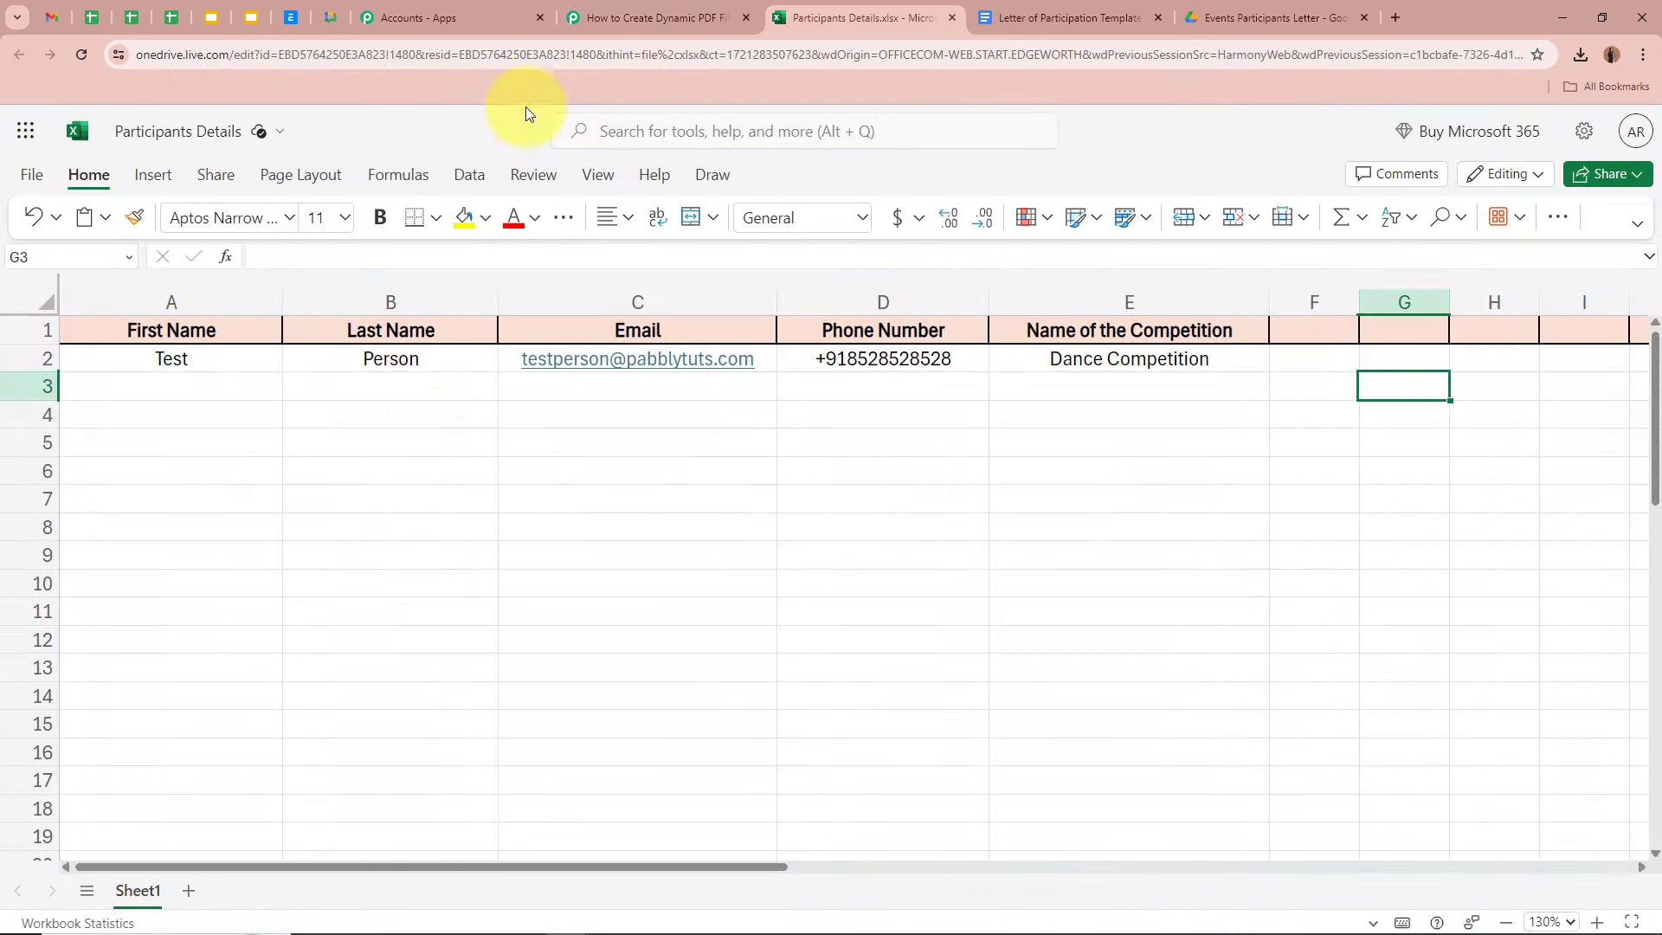
{"action": "left_click", "coordinate": [612, 17]}
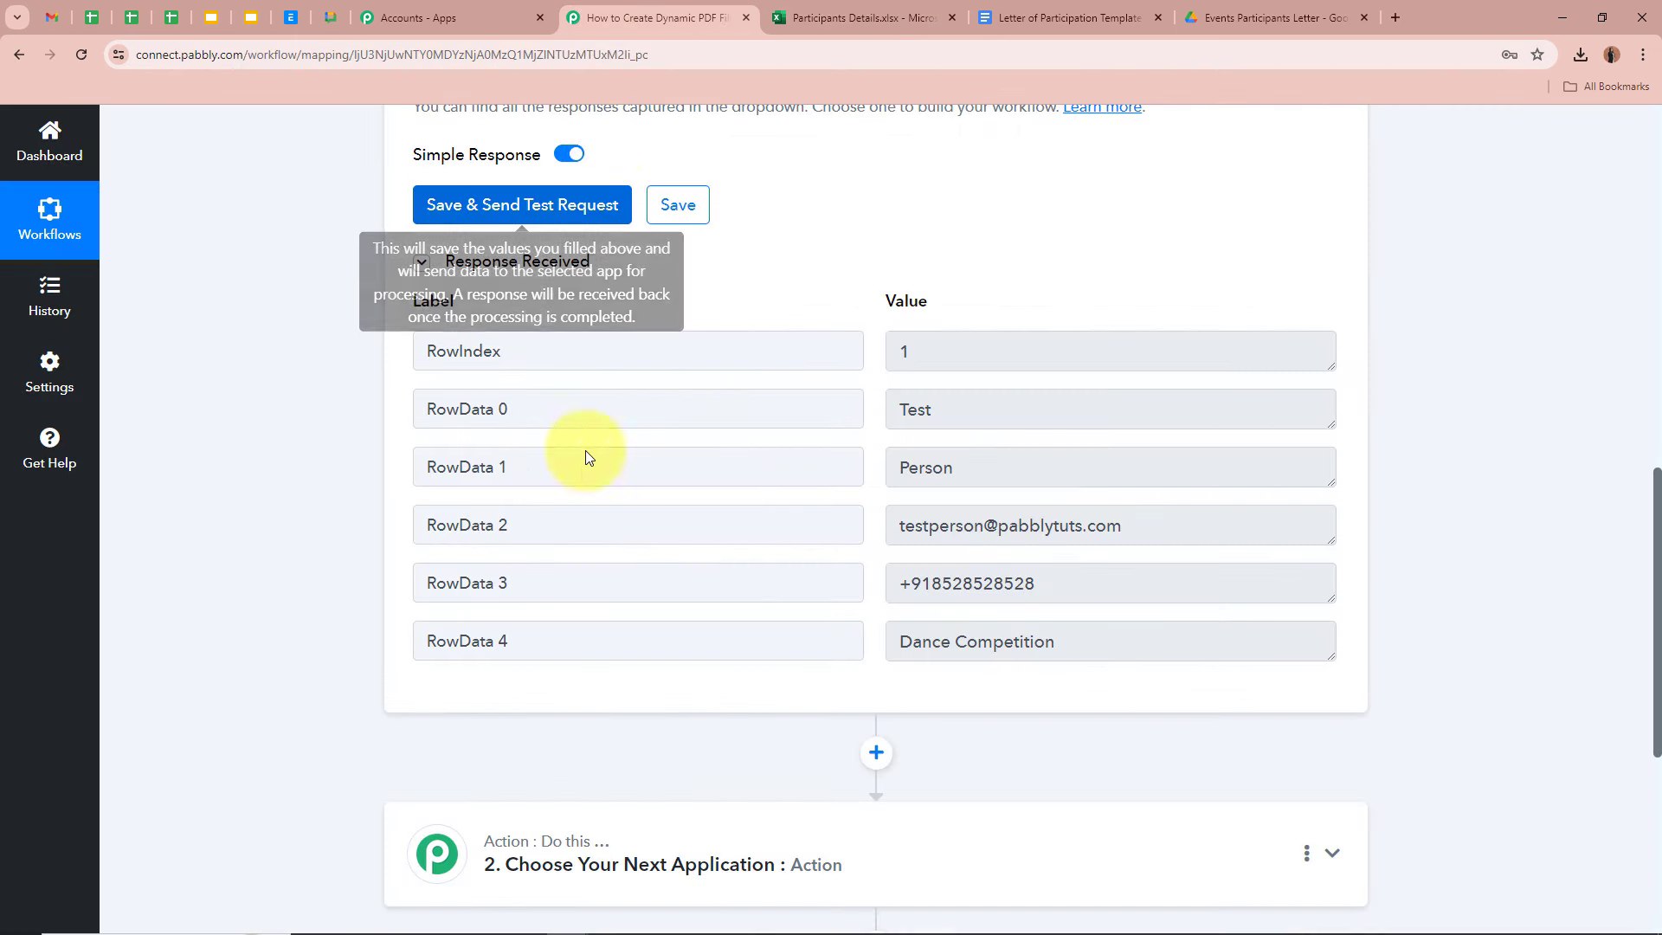
{"action": "double_click", "coordinate": [928, 401]}
{"action": "left_click_drag", "start_coordinate": [1012, 468], "coordinate": [857, 465]}
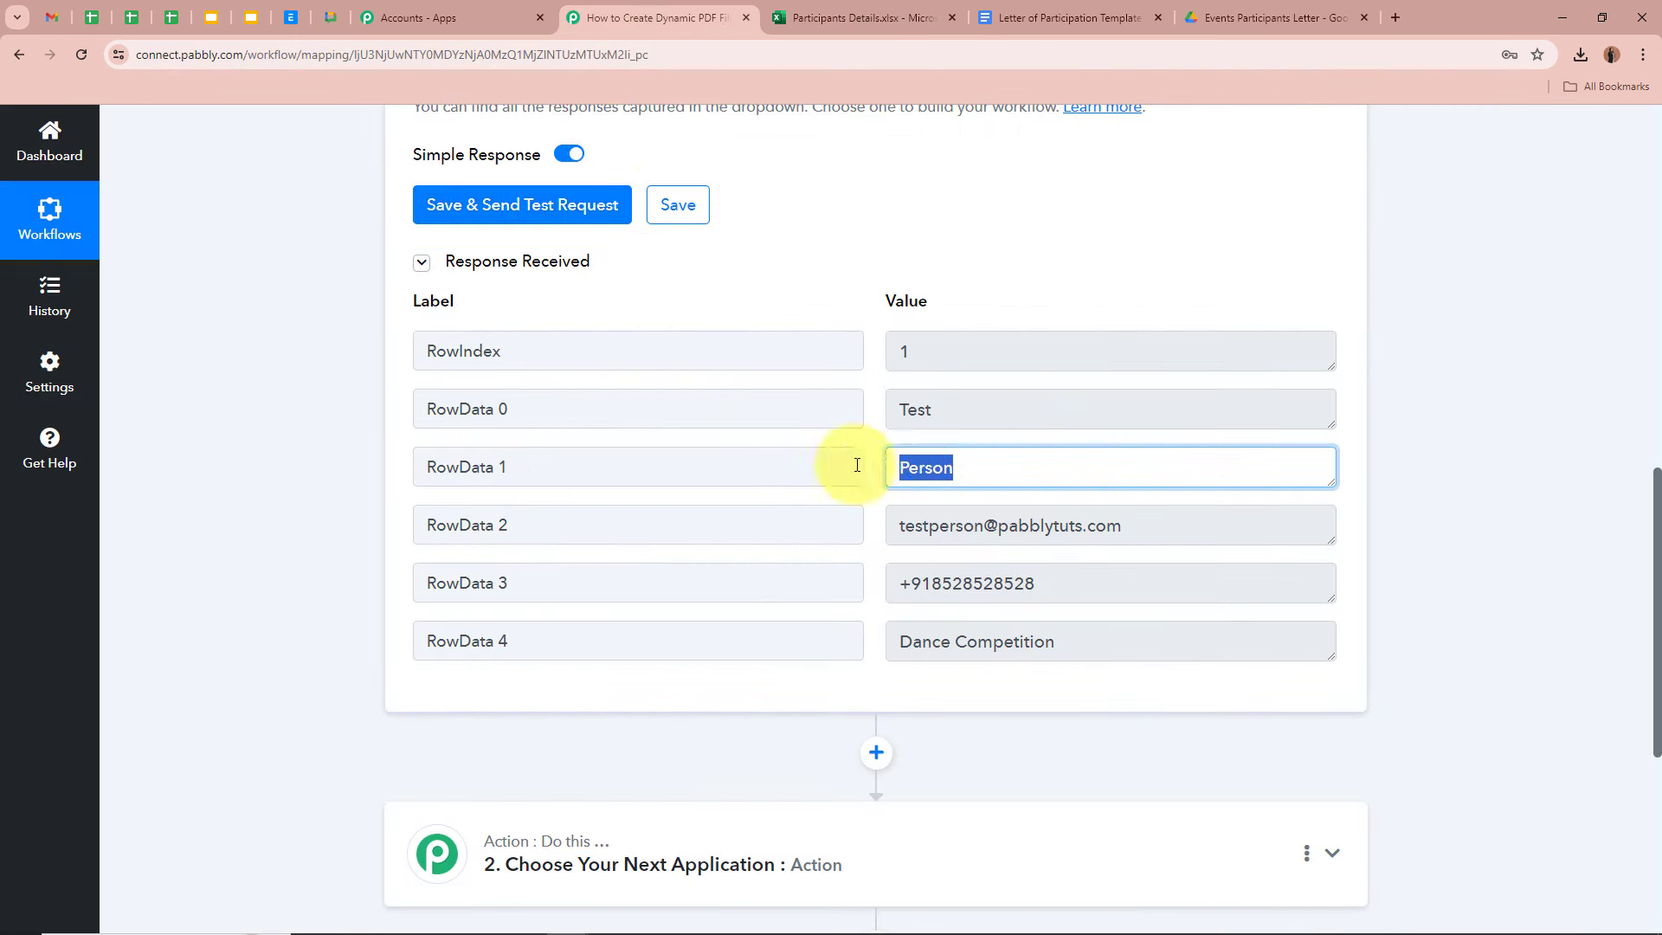
{"action": "left_click_drag", "start_coordinate": [1207, 524], "coordinate": [831, 528]}
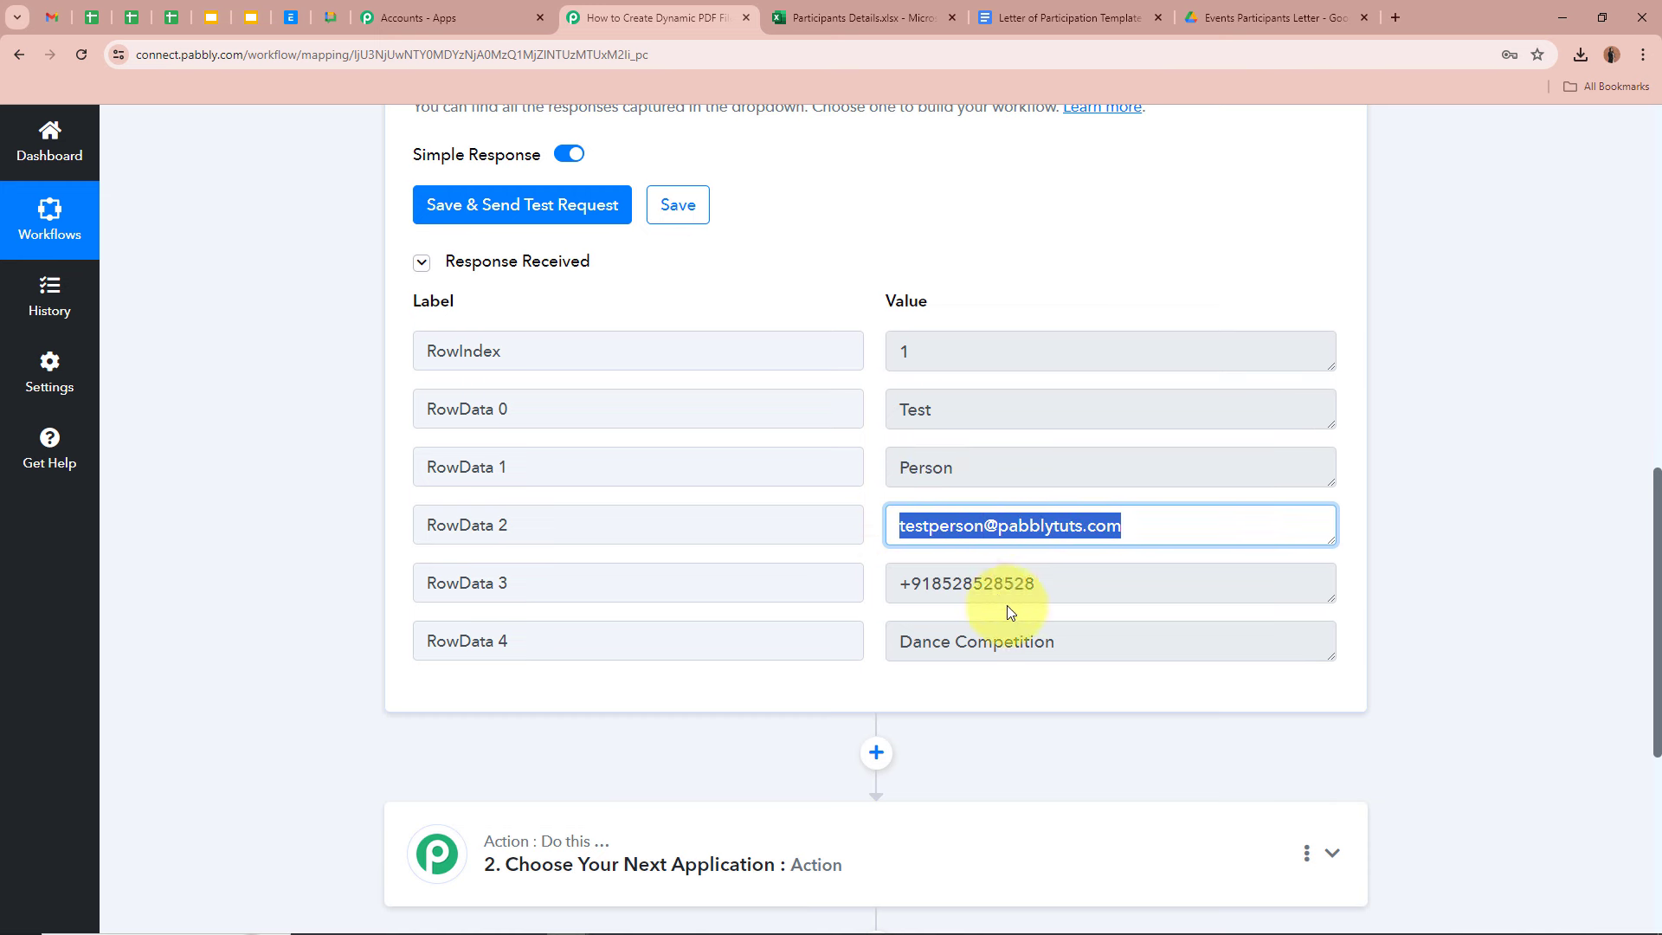
{"action": "left_click_drag", "start_coordinate": [1078, 583], "coordinate": [698, 590]}
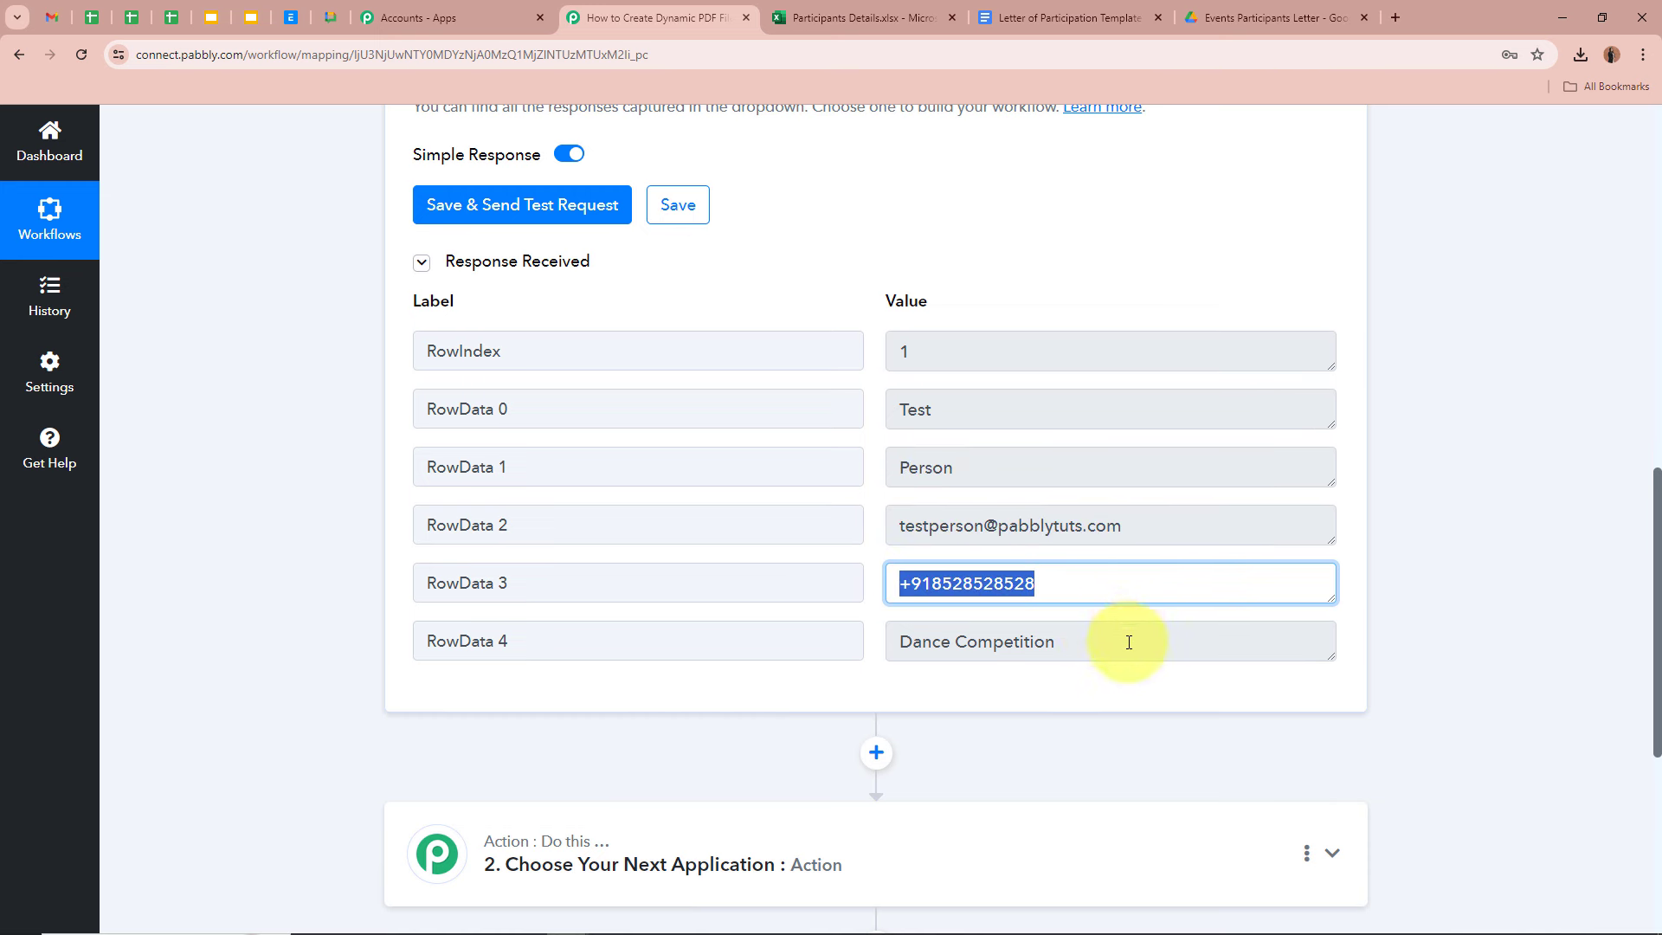
{"action": "left_click_drag", "start_coordinate": [1123, 639], "coordinate": [735, 638]}
{"action": "left_click", "coordinate": [1390, 590]}
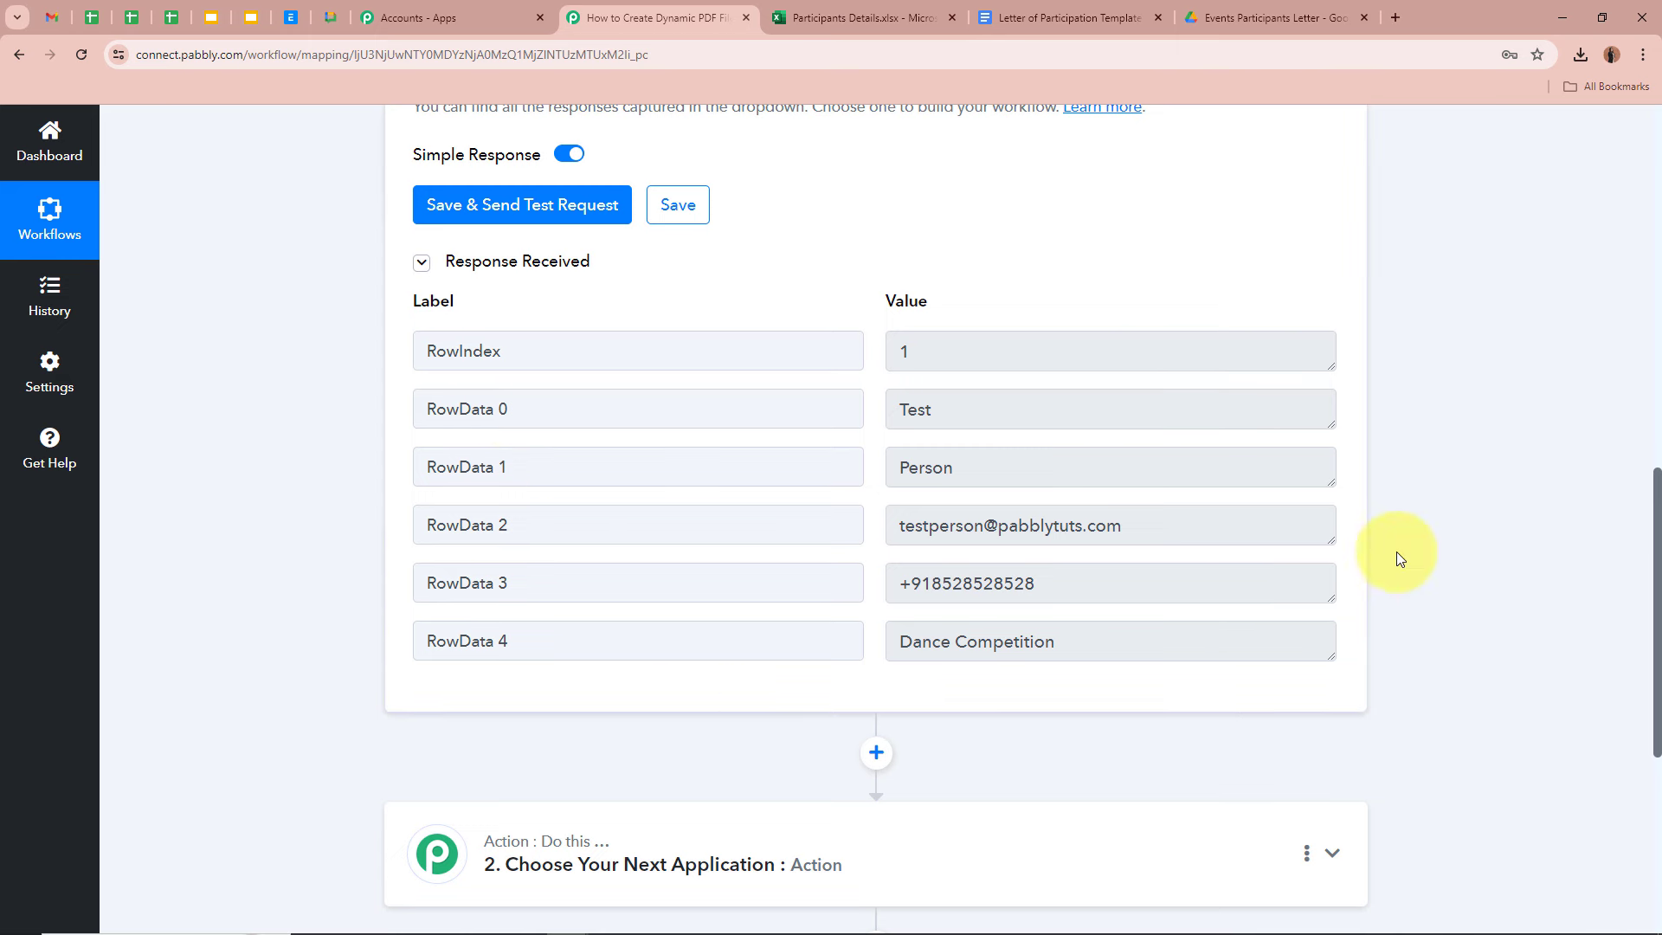
{"action": "scroll", "coordinate": [1441, 533], "scroll_direction": "up", "scroll_amount": 12}
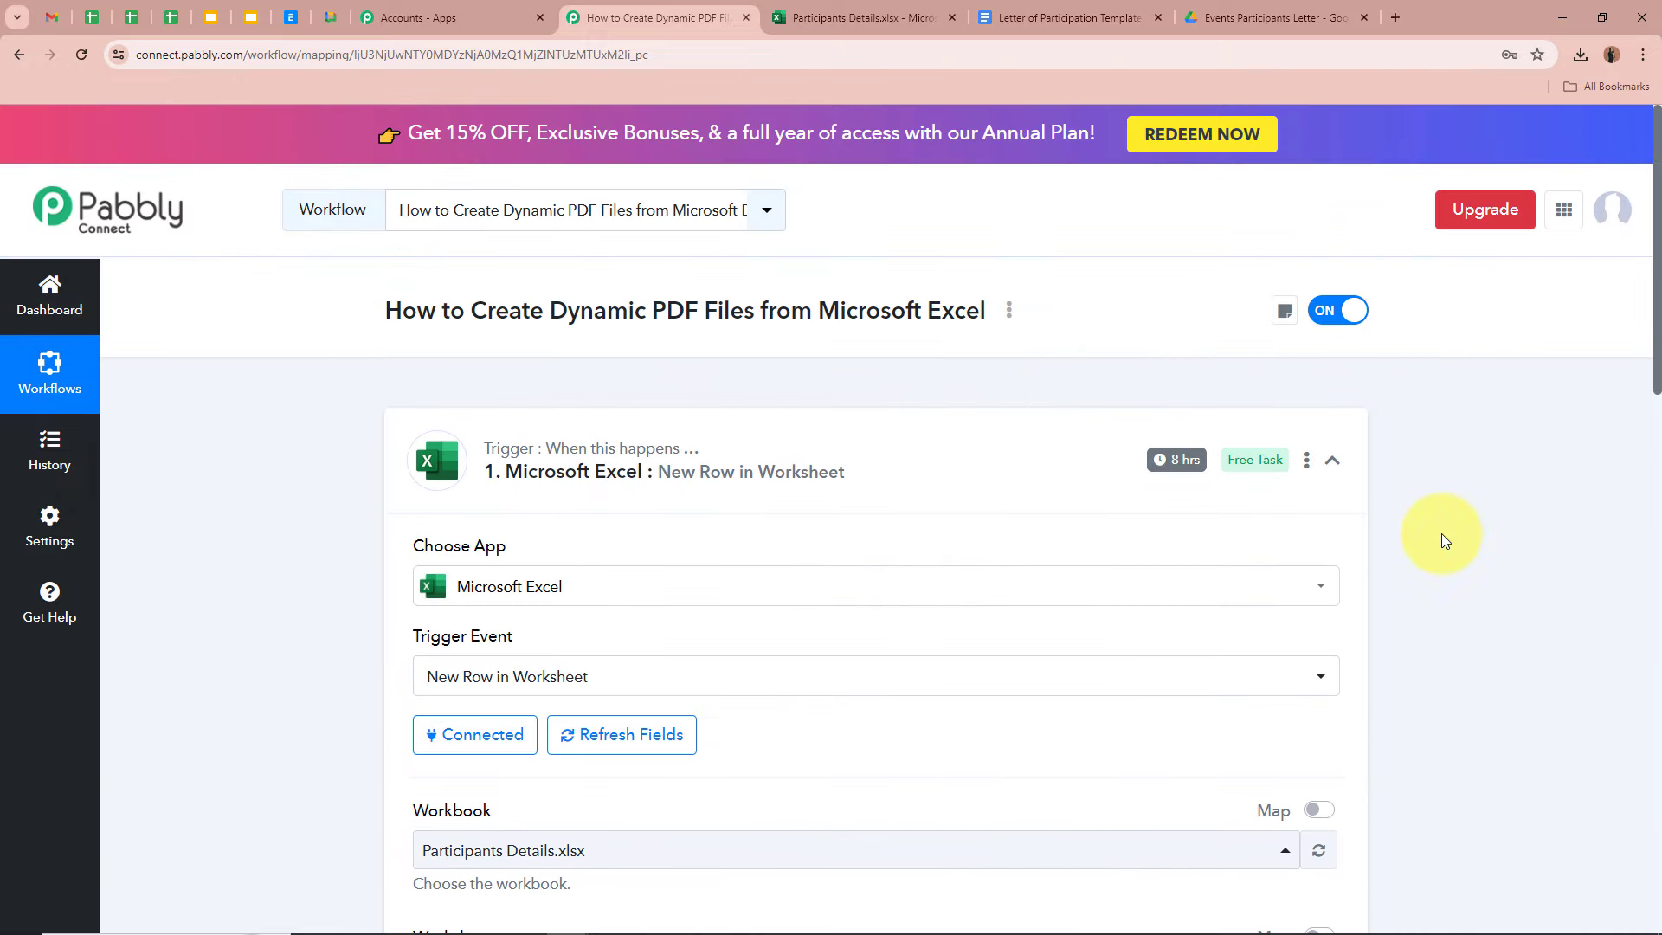
{"action": "left_click", "coordinate": [865, 17]}
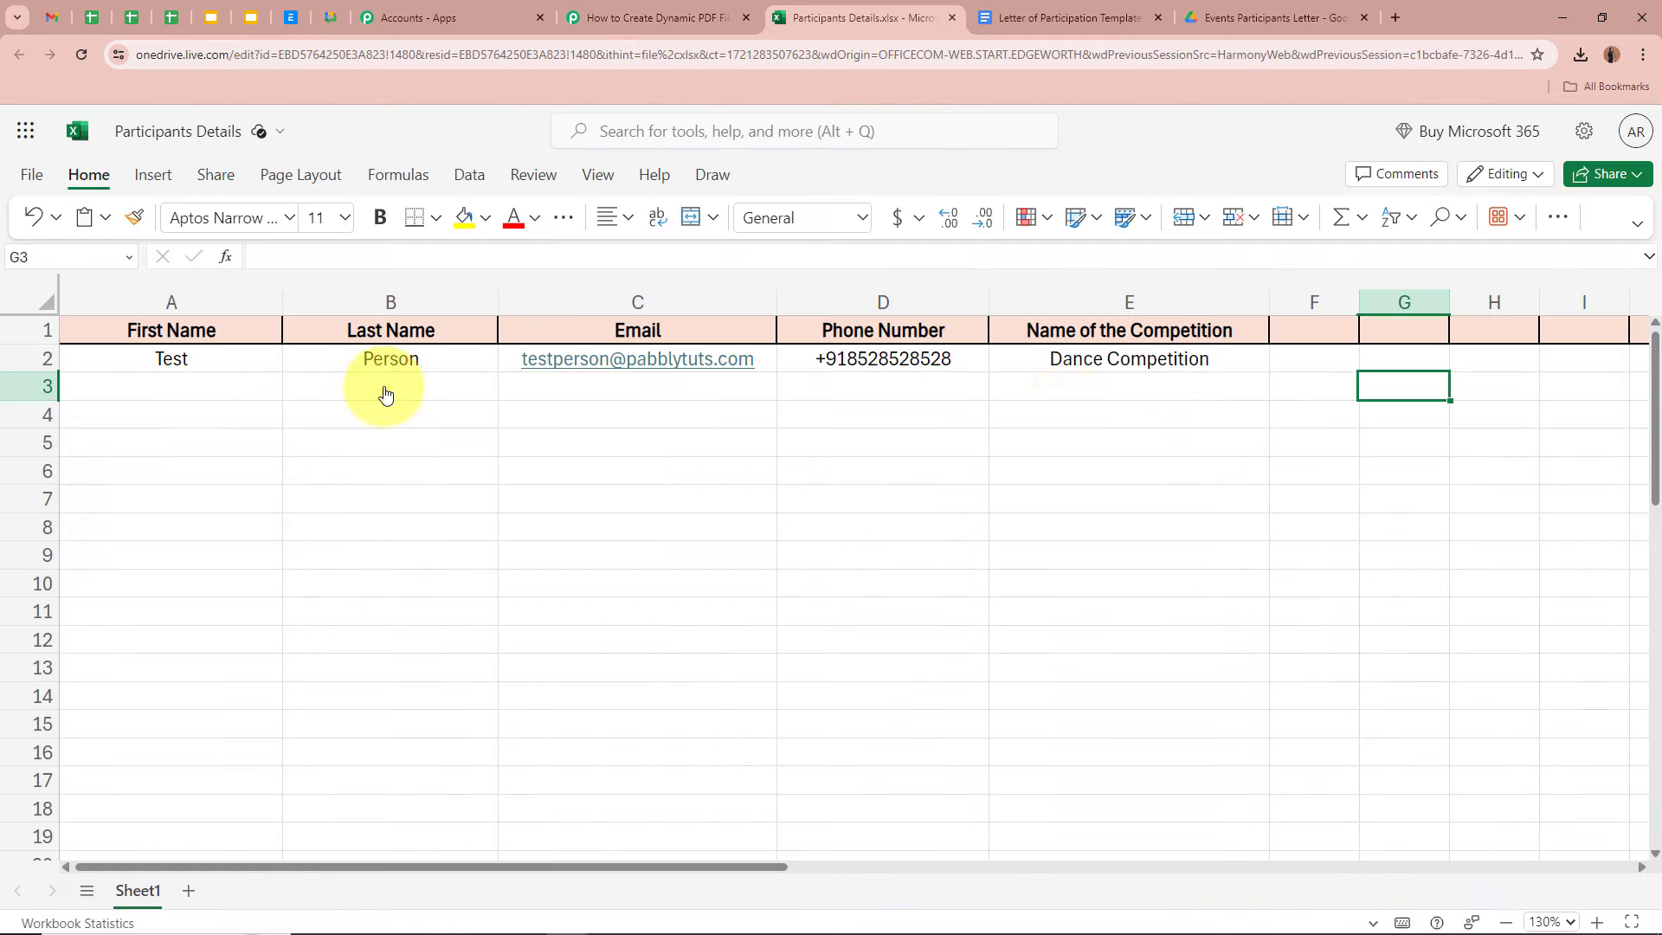
{"action": "left_click", "coordinate": [641, 16]}
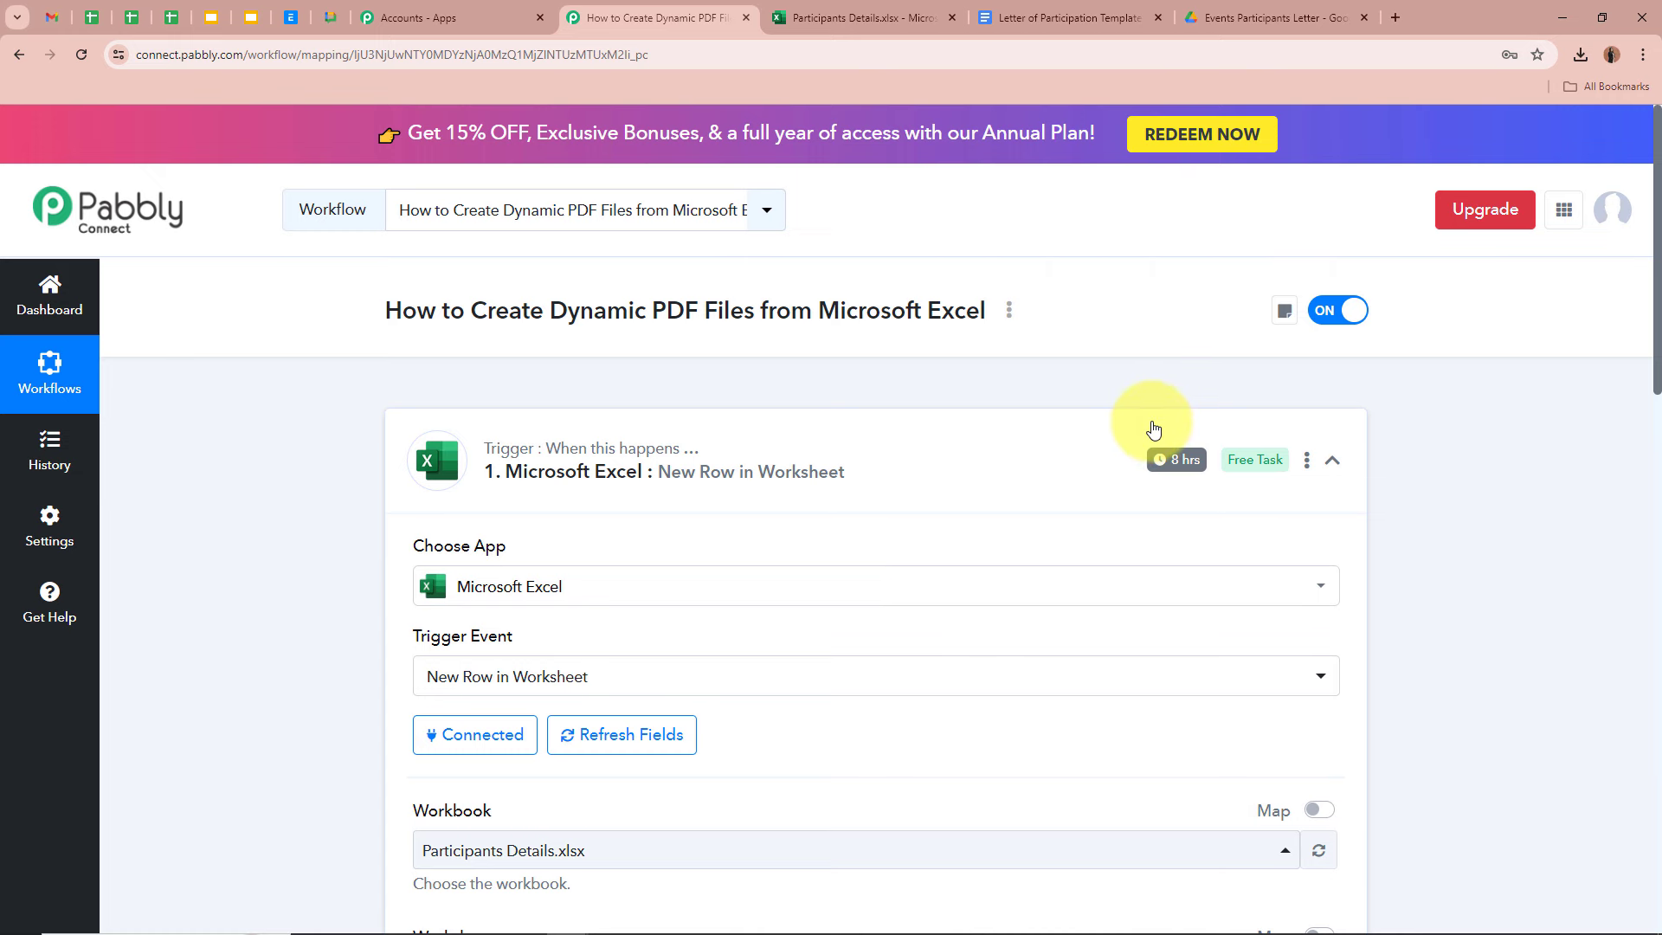
- Open the trigger's Set Trigger Time dialog and choose 'Check every 8 hours'
{"action": "left_click", "coordinate": [1309, 462]}
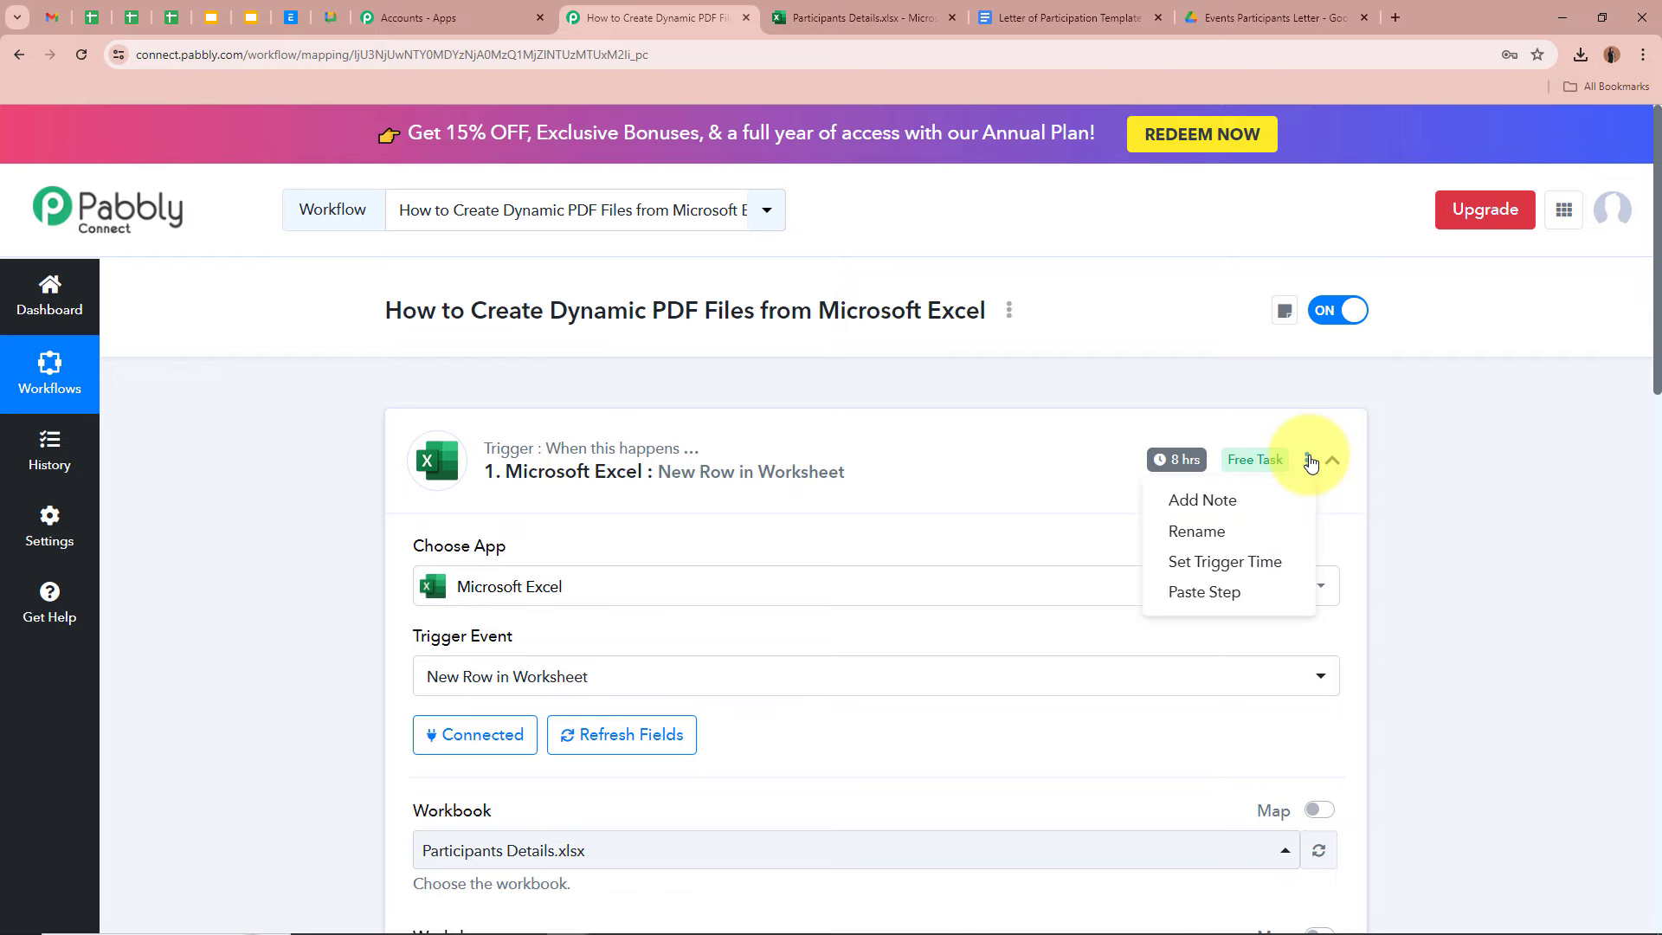
{"action": "left_click", "coordinate": [1225, 563]}
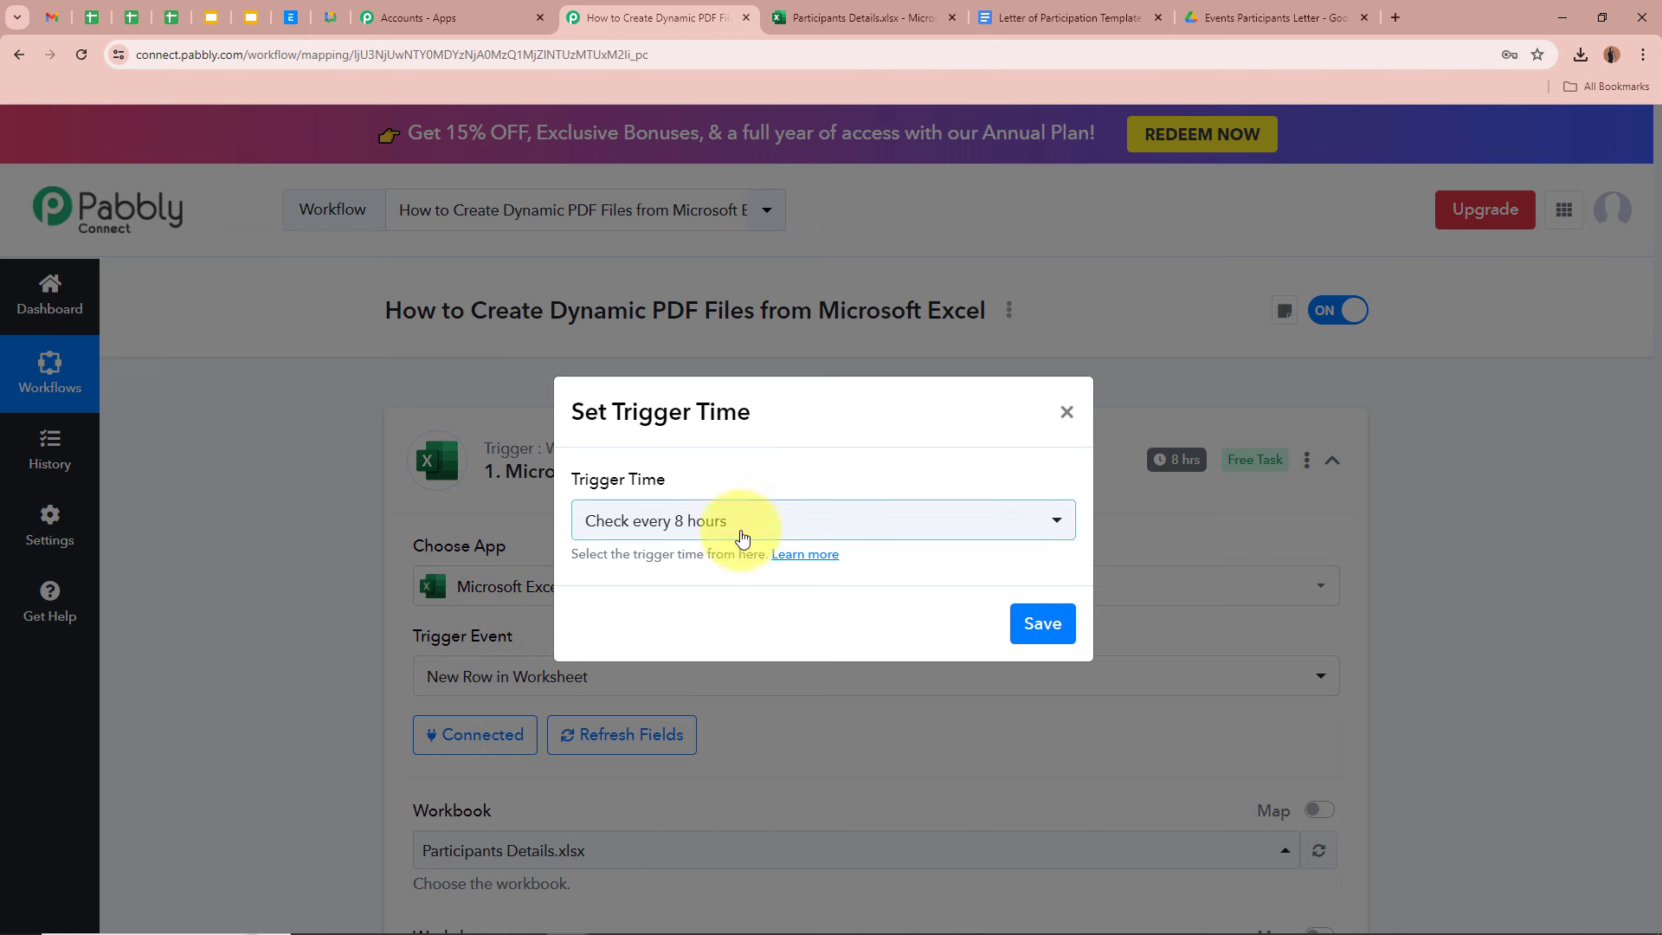
{"action": "left_click", "coordinate": [742, 522]}
{"action": "scroll", "coordinate": [780, 862], "scroll_direction": "down", "scroll_amount": 1}
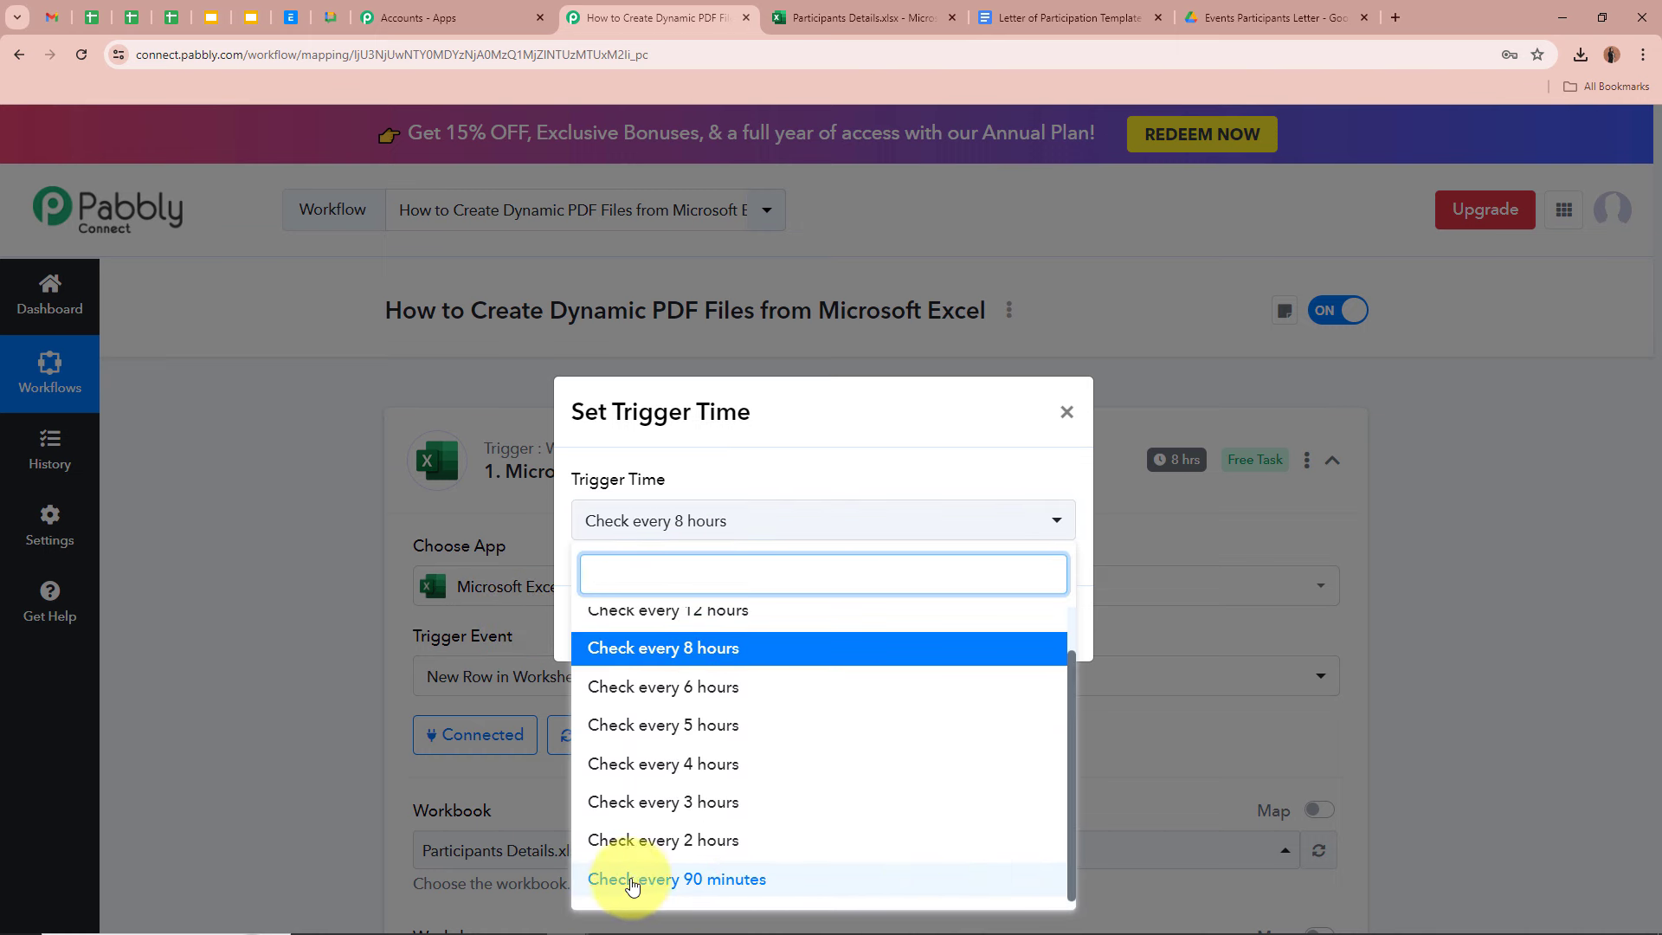
{"action": "scroll", "coordinate": [663, 883], "scroll_direction": "up", "scroll_amount": 1}
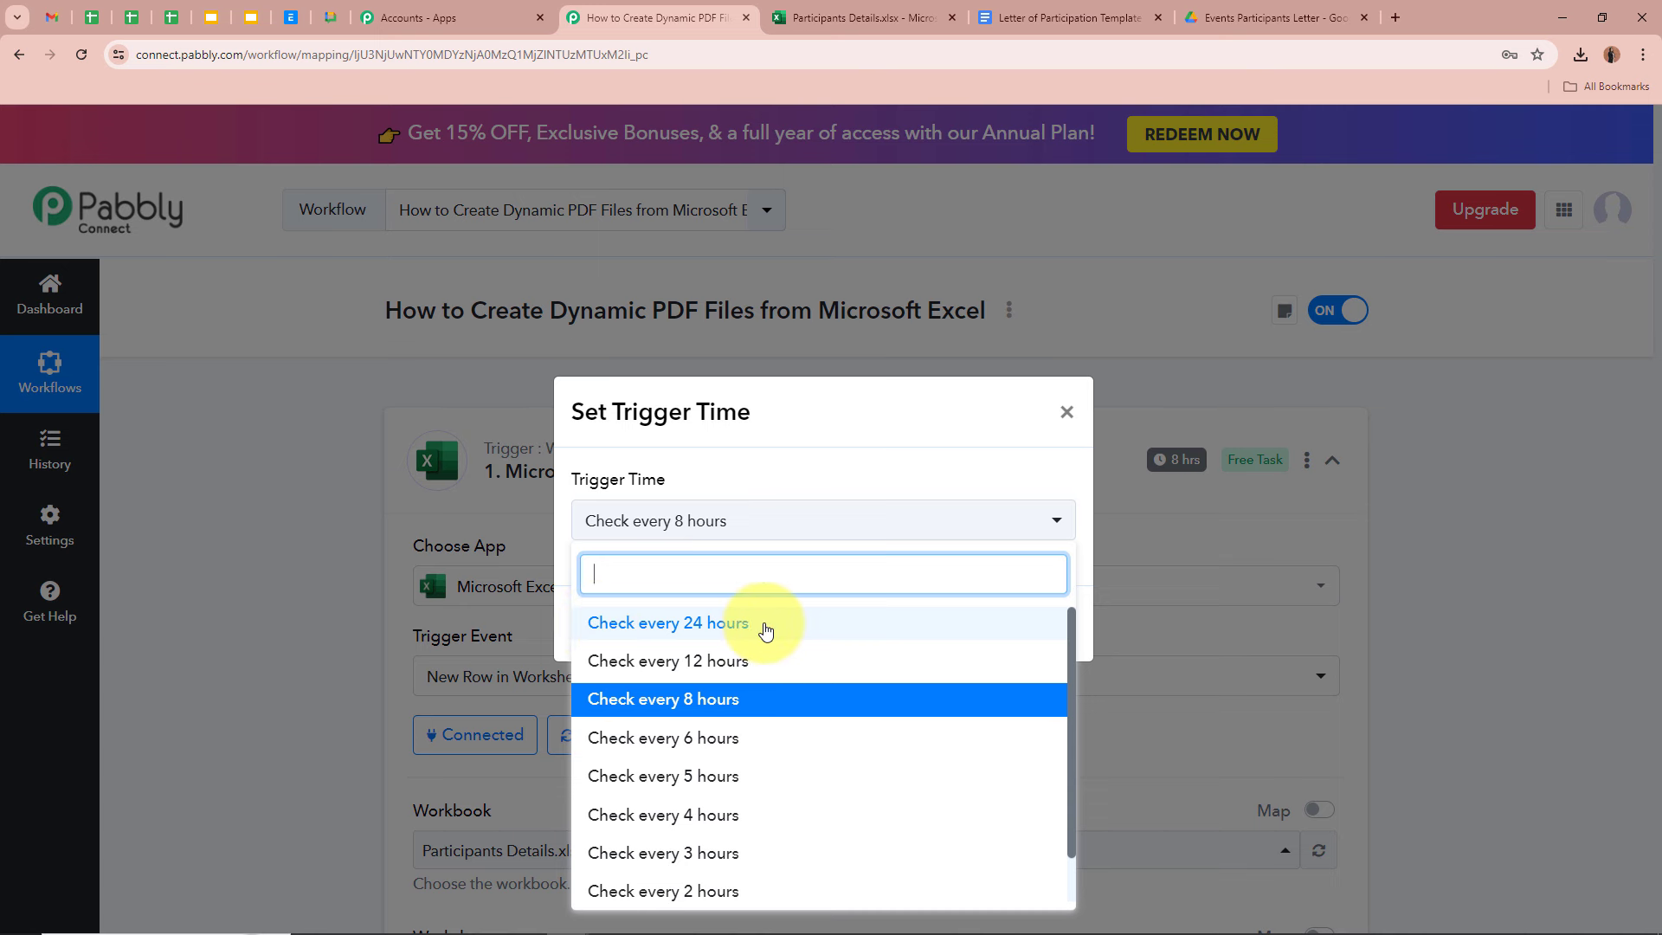
{"action": "scroll", "coordinate": [761, 645], "scroll_direction": "down", "scroll_amount": 1}
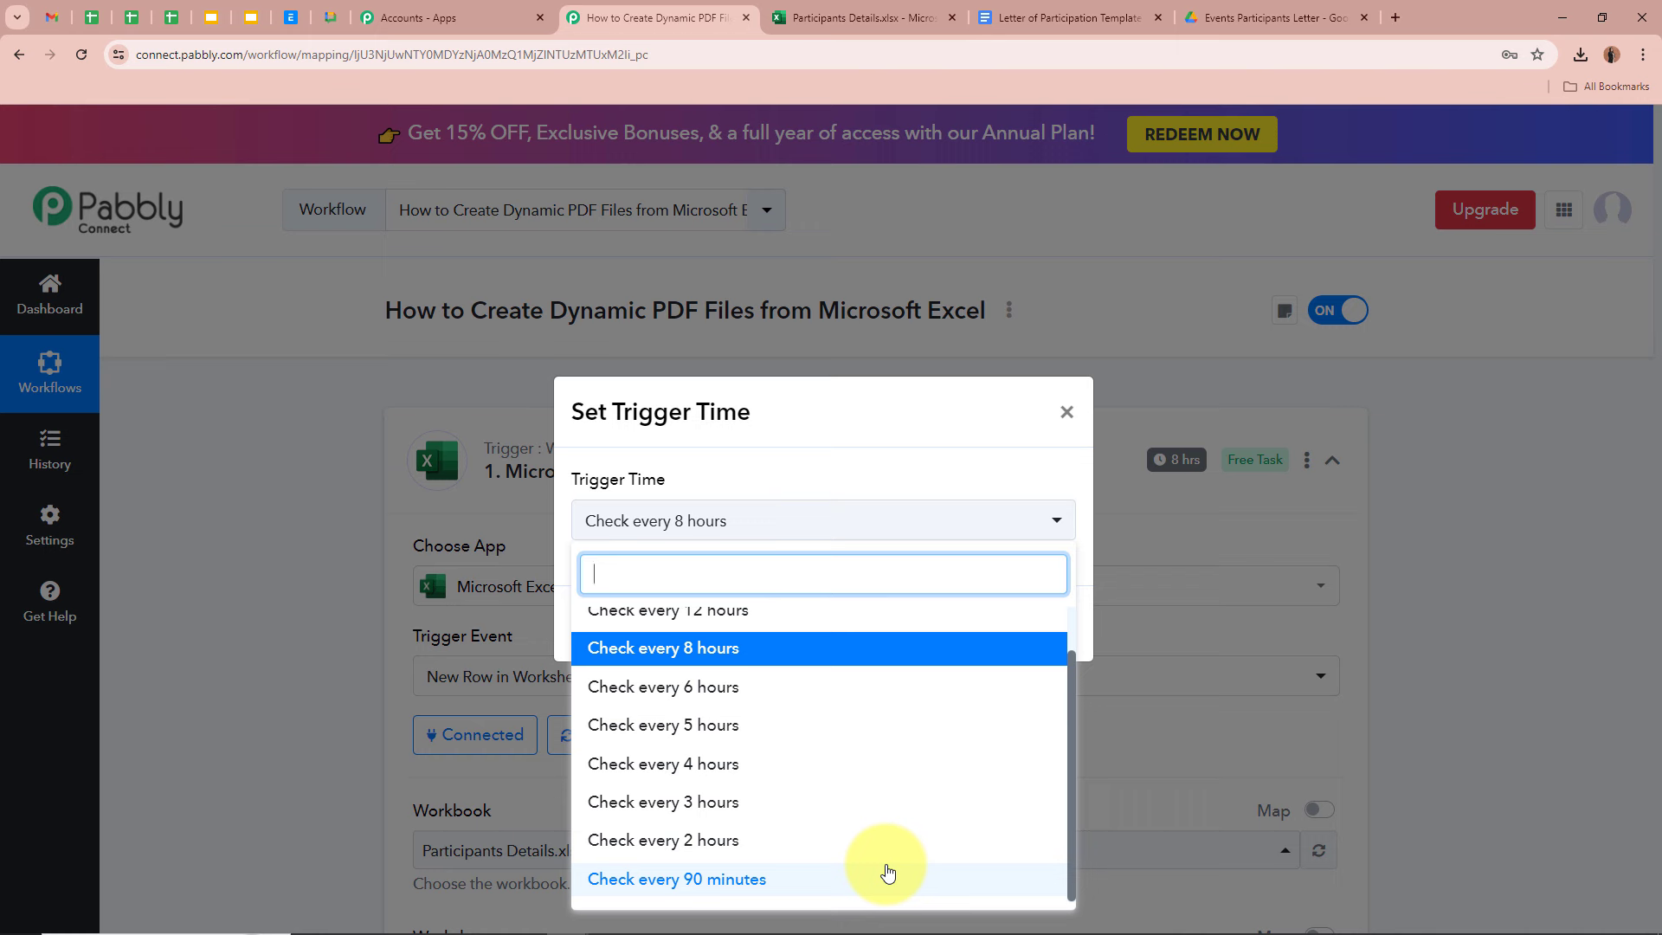
{"action": "left_click", "coordinate": [767, 652]}
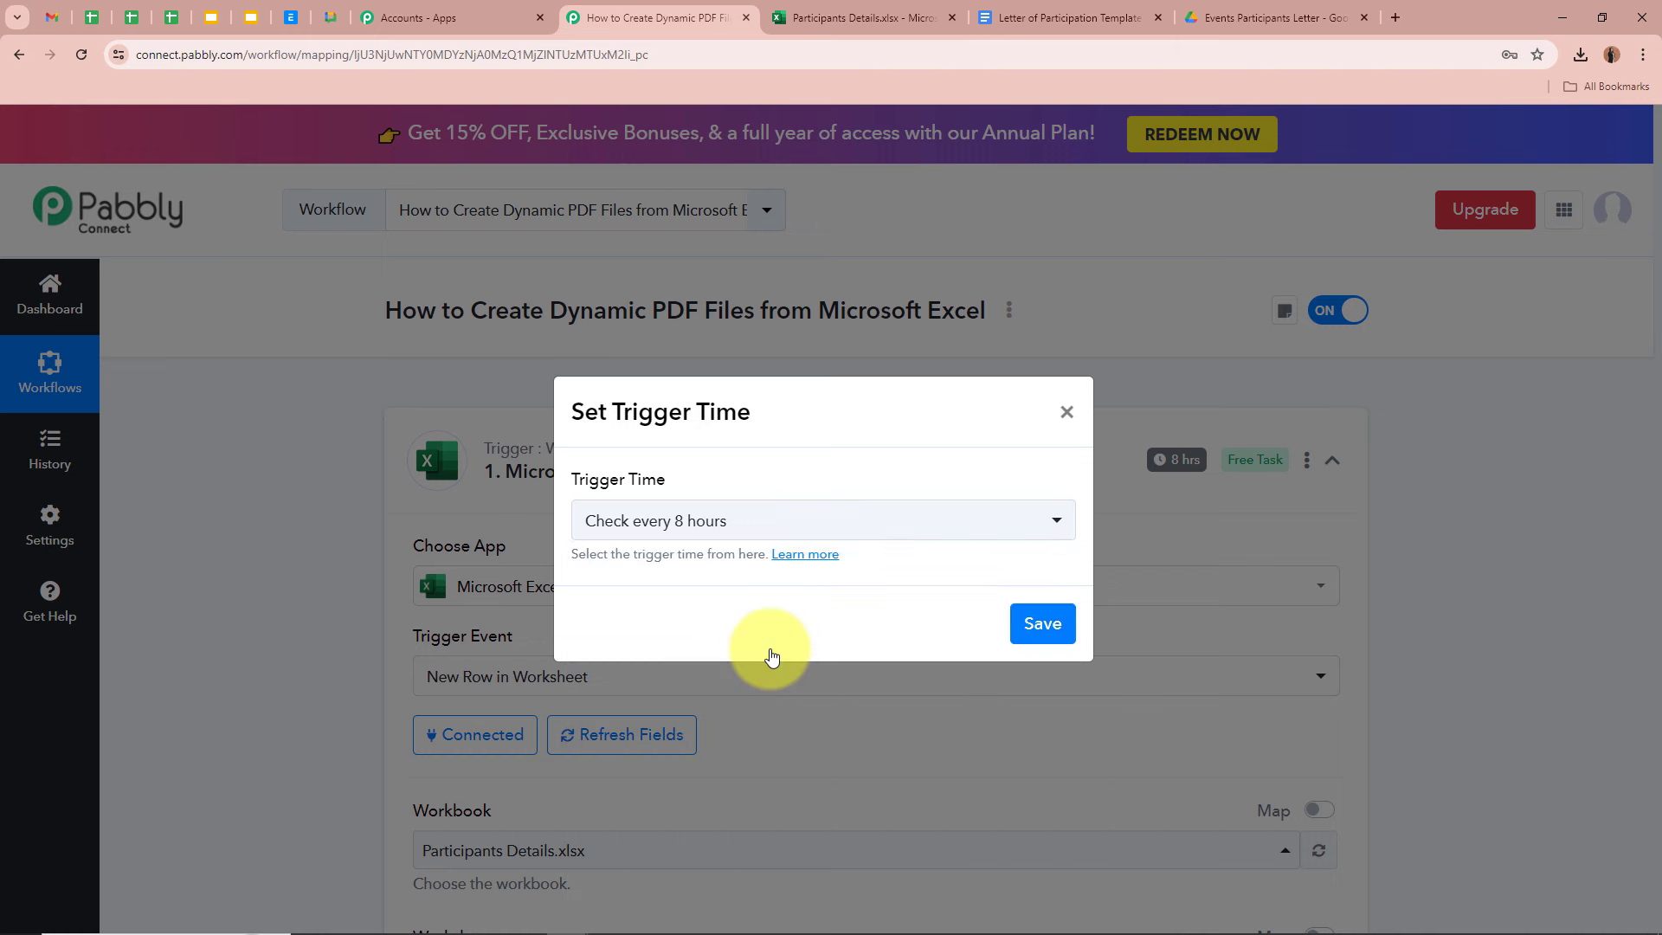
- Recheck the Trigger Time options and leave the interval at every 8 hours
{"action": "left_click", "coordinate": [705, 520]}
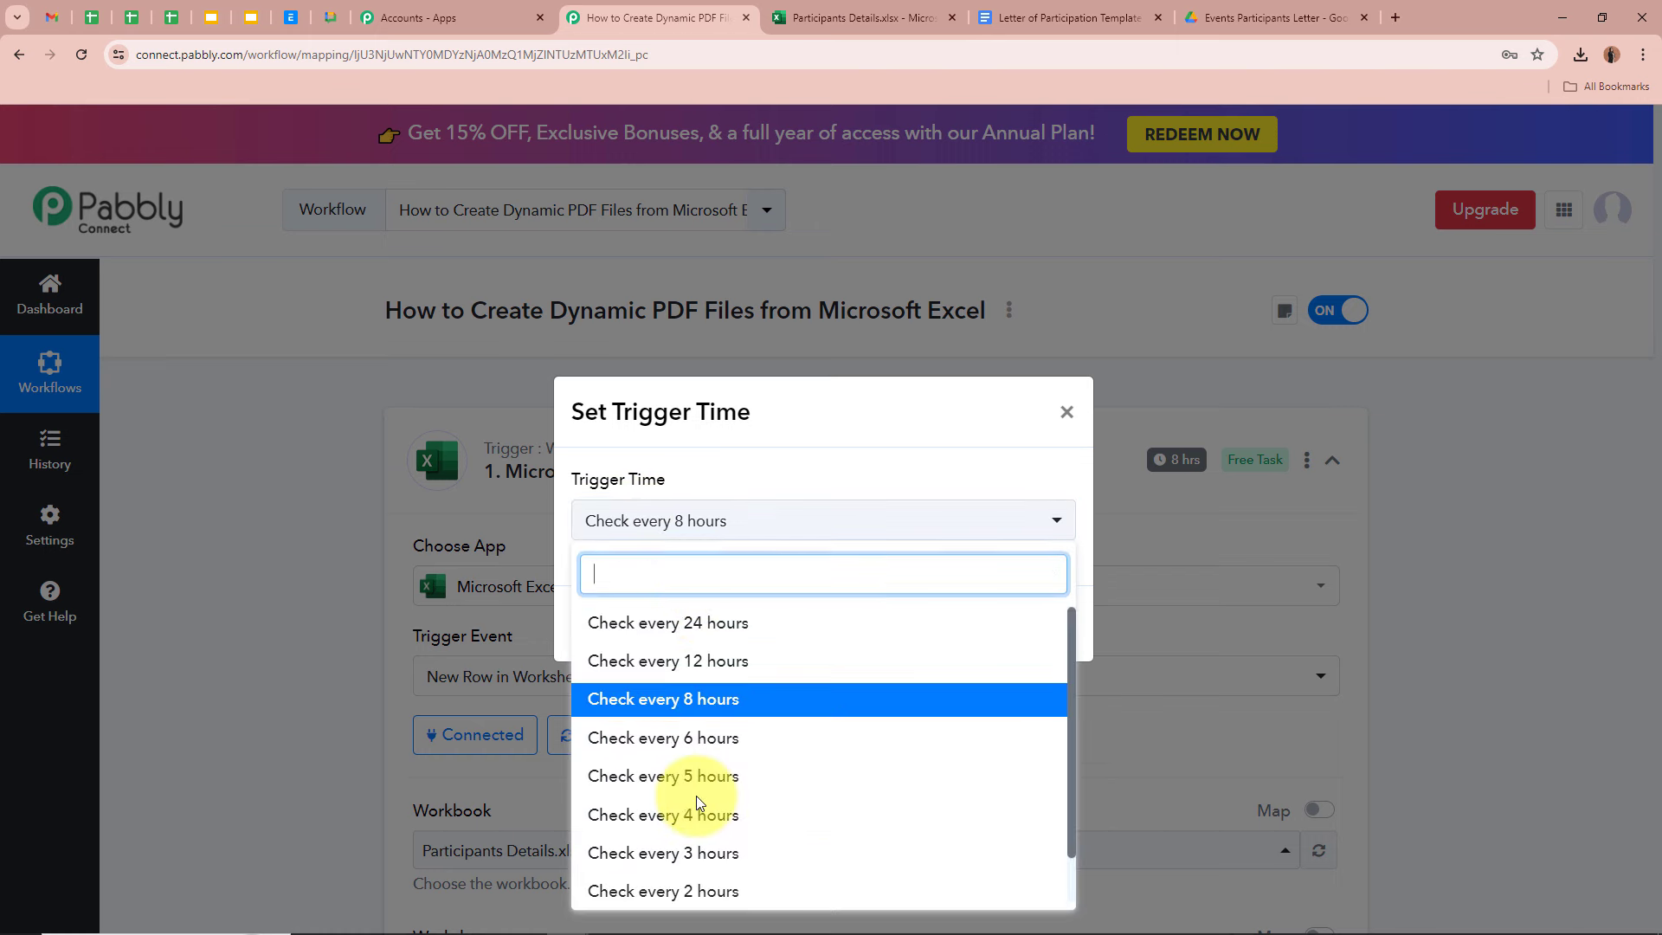
{"action": "key", "text": "Escape"}
{"action": "left_click", "coordinate": [730, 527]}
{"action": "scroll", "coordinate": [731, 849], "scroll_direction": "down", "scroll_amount": 1}
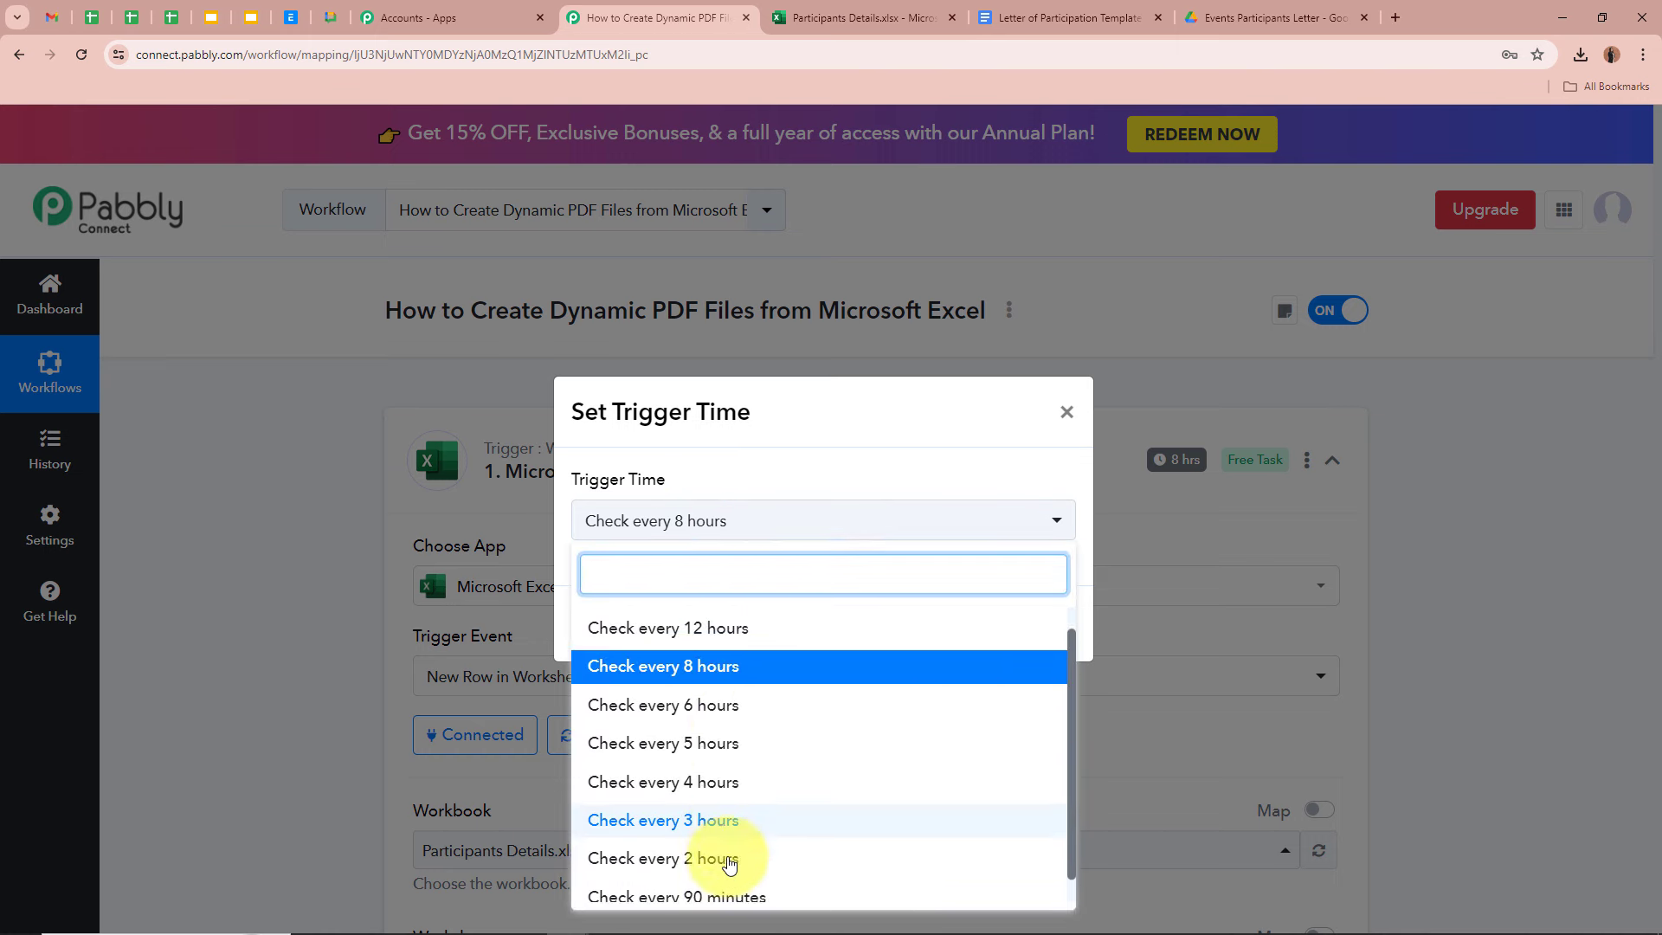
{"action": "scroll", "coordinate": [752, 741], "scroll_direction": "up", "scroll_amount": 2}
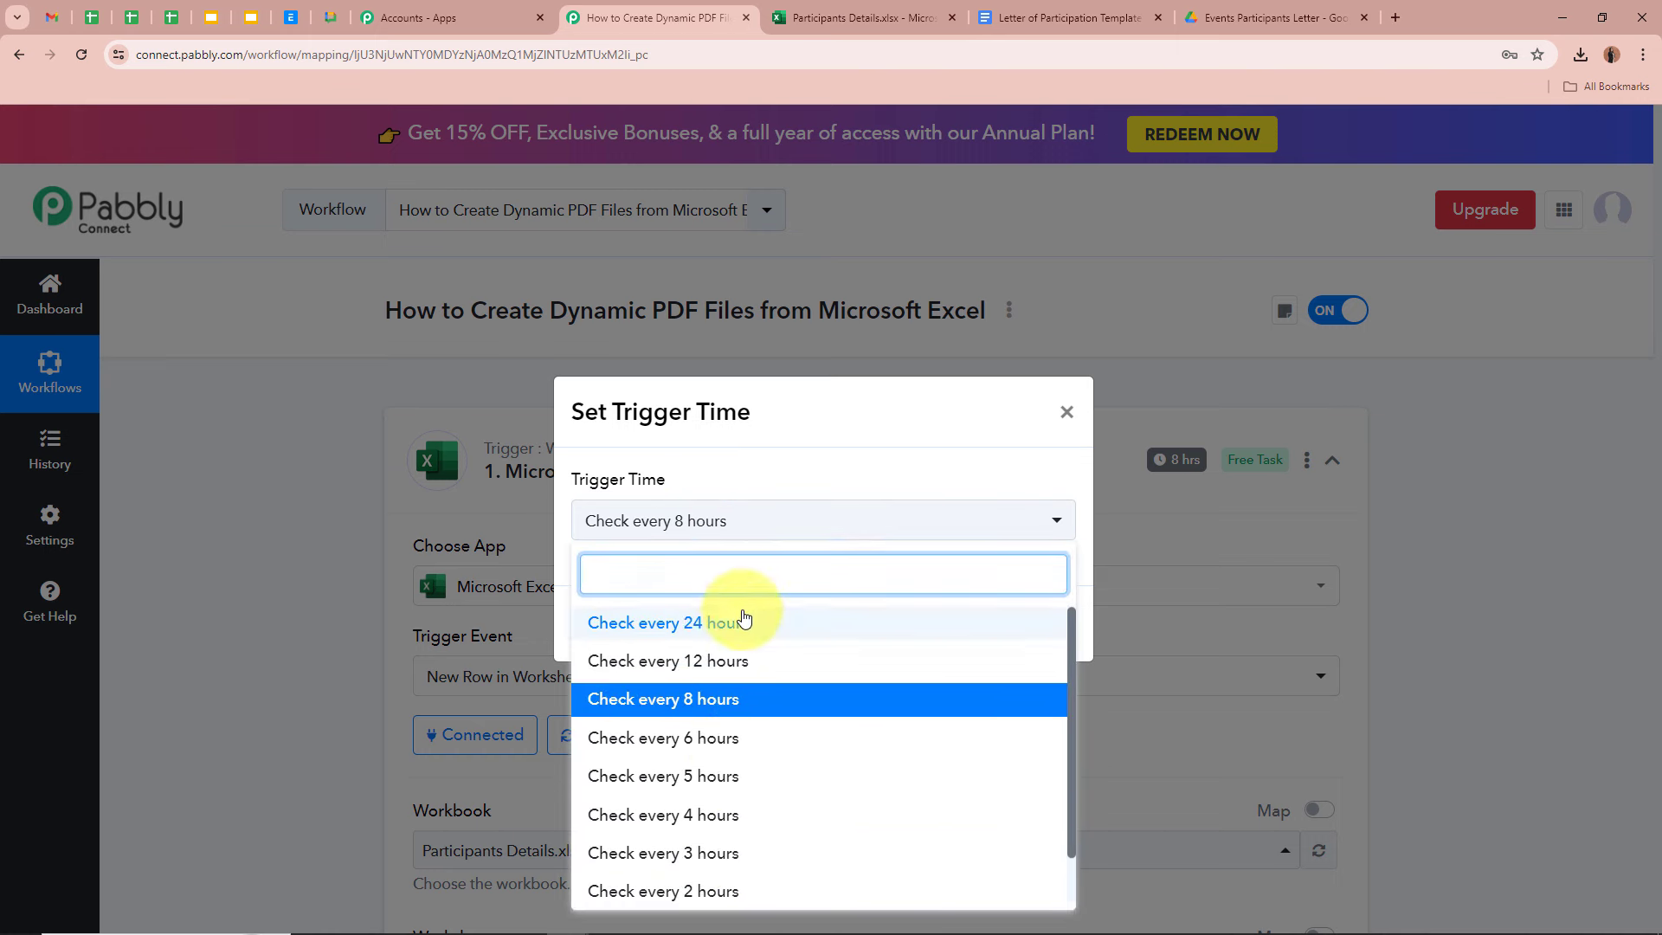
{"action": "left_click", "coordinate": [805, 463]}
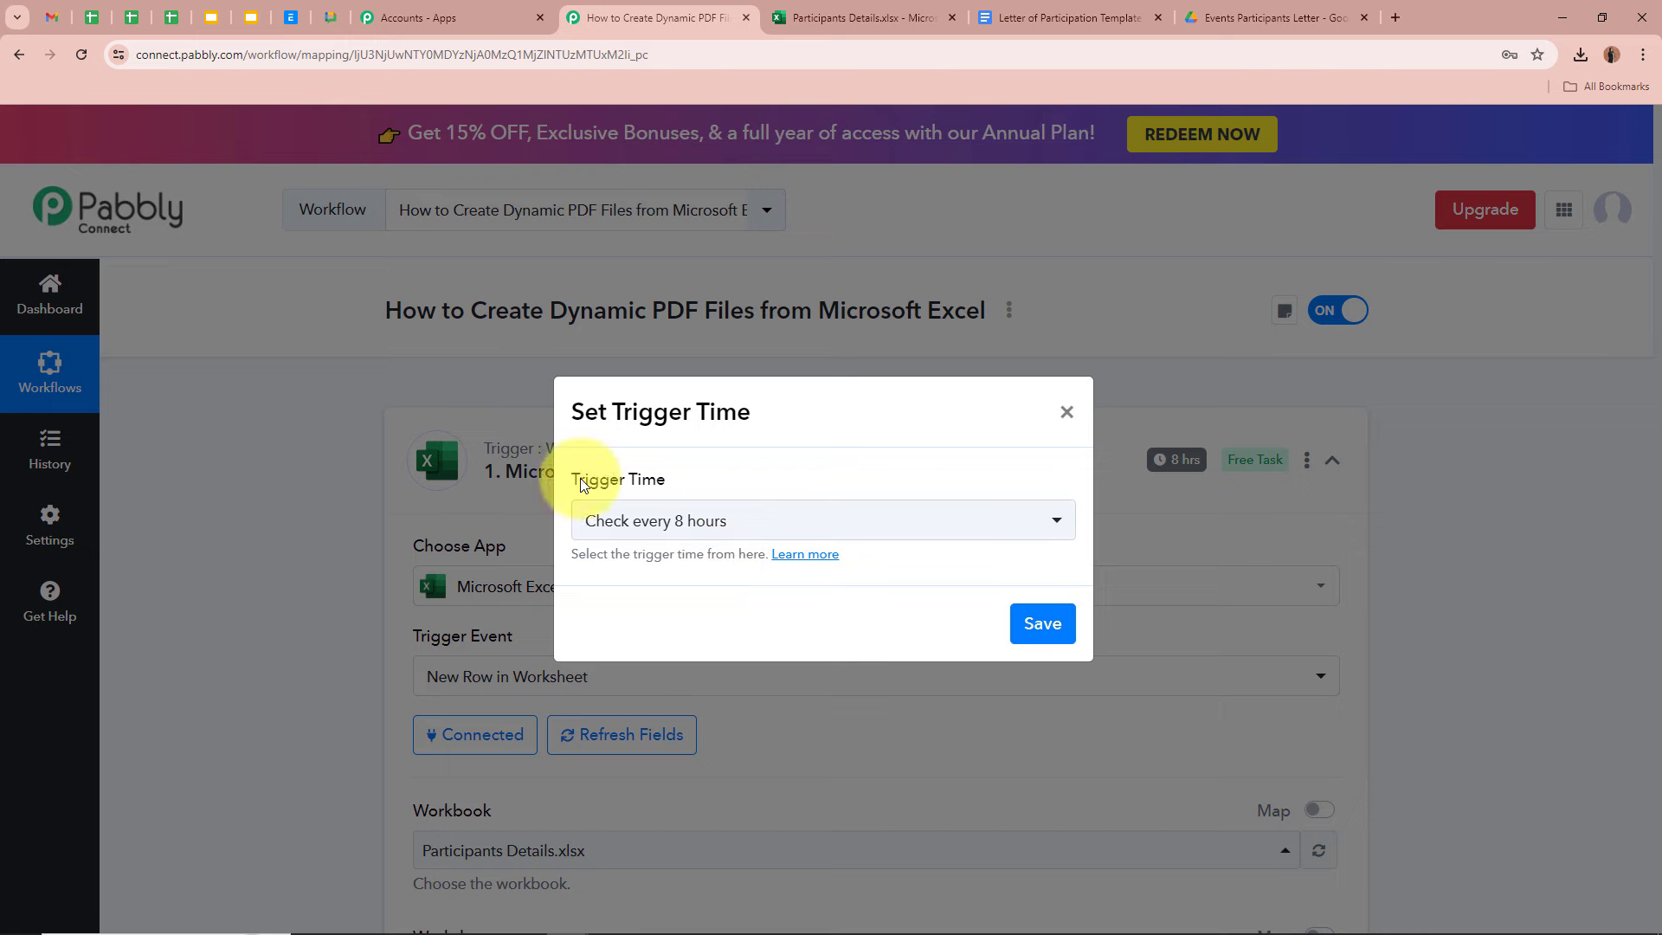
- Save the 8-hour trigger time and collapse the Excel trigger card to reveal action step 2
{"action": "left_click", "coordinate": [1055, 630]}
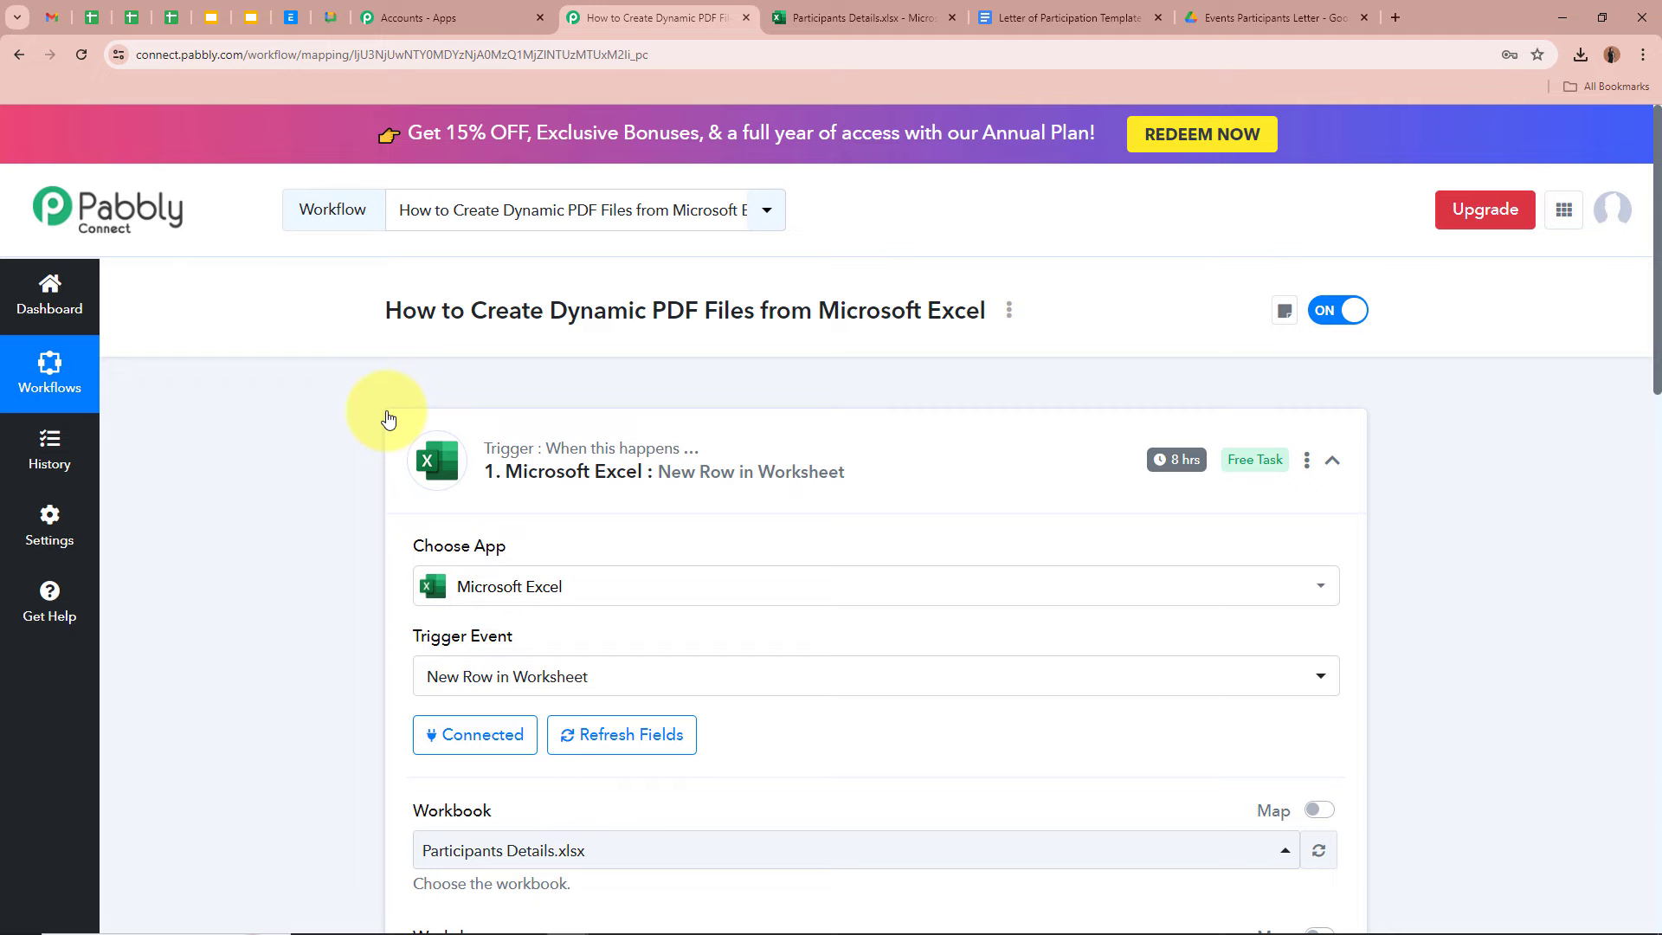
{"action": "scroll", "coordinate": [964, 501], "scroll_direction": "down", "scroll_amount": 5}
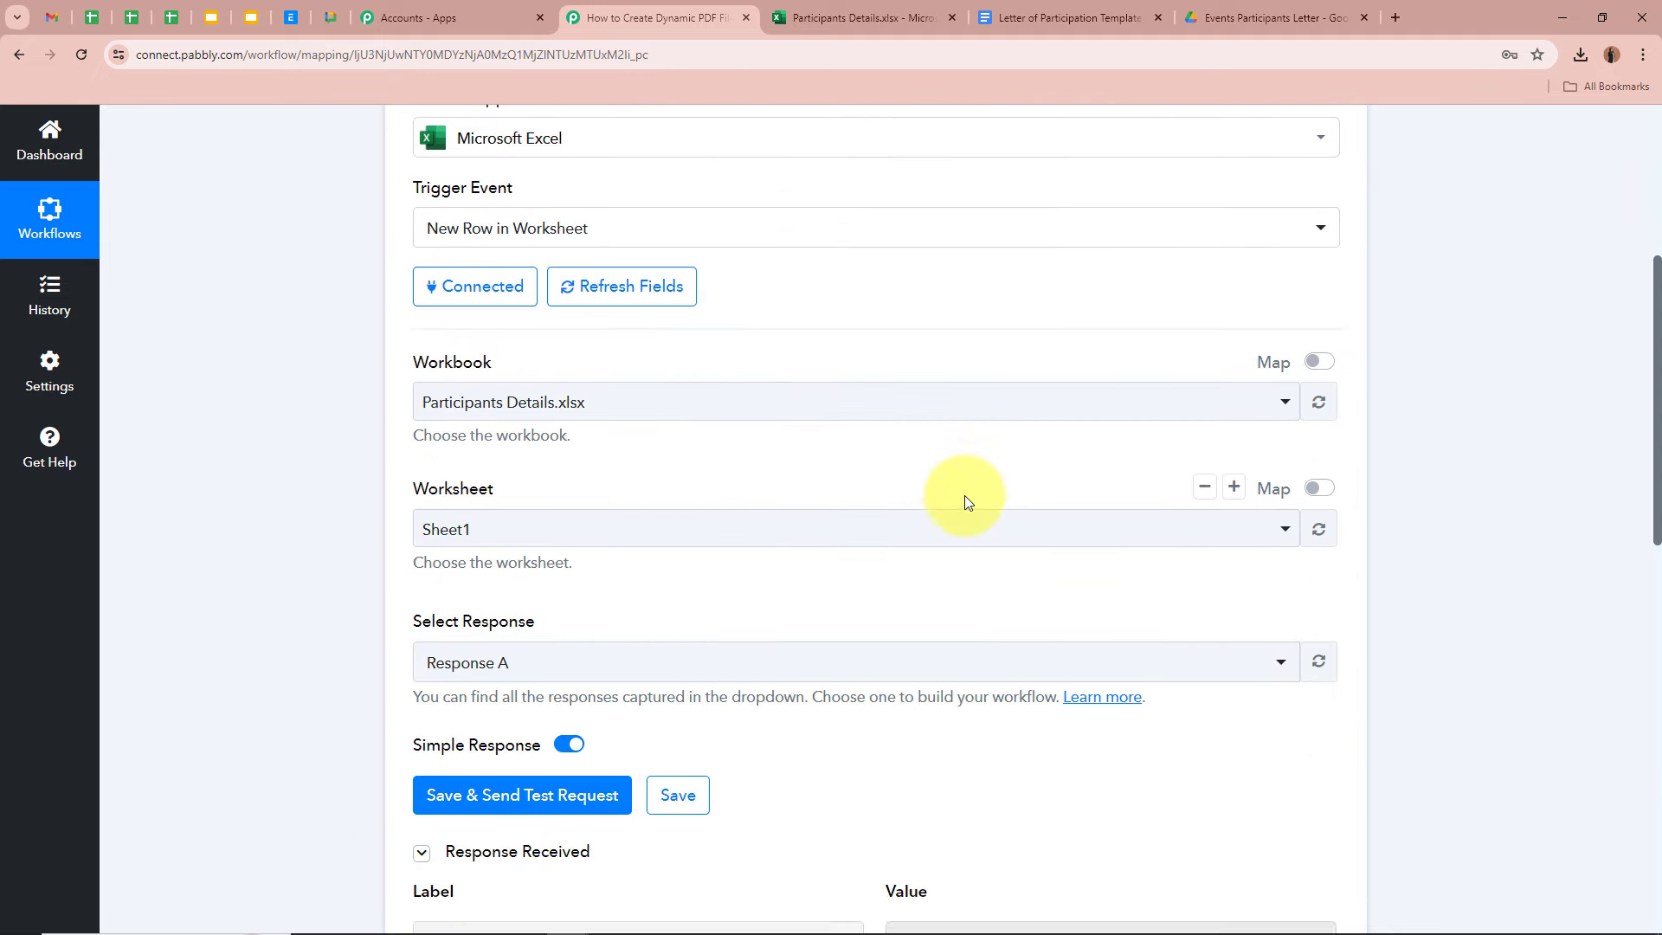
{"action": "scroll", "coordinate": [966, 513], "scroll_direction": "up", "scroll_amount": 5}
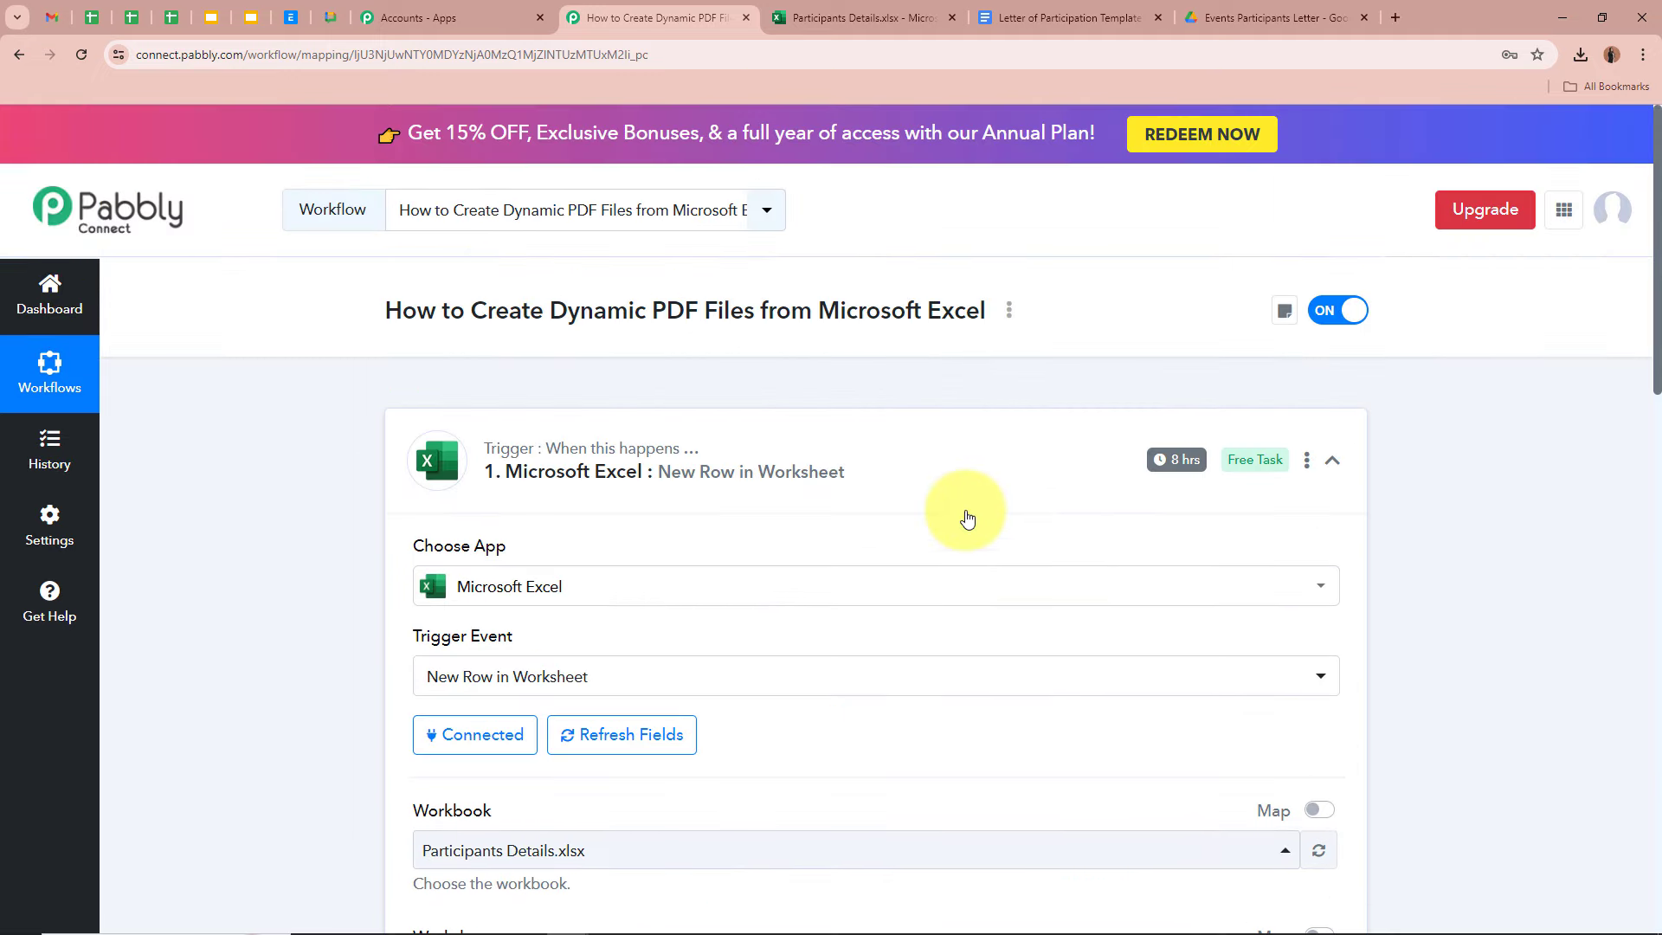
{"action": "left_click", "coordinate": [1333, 460]}
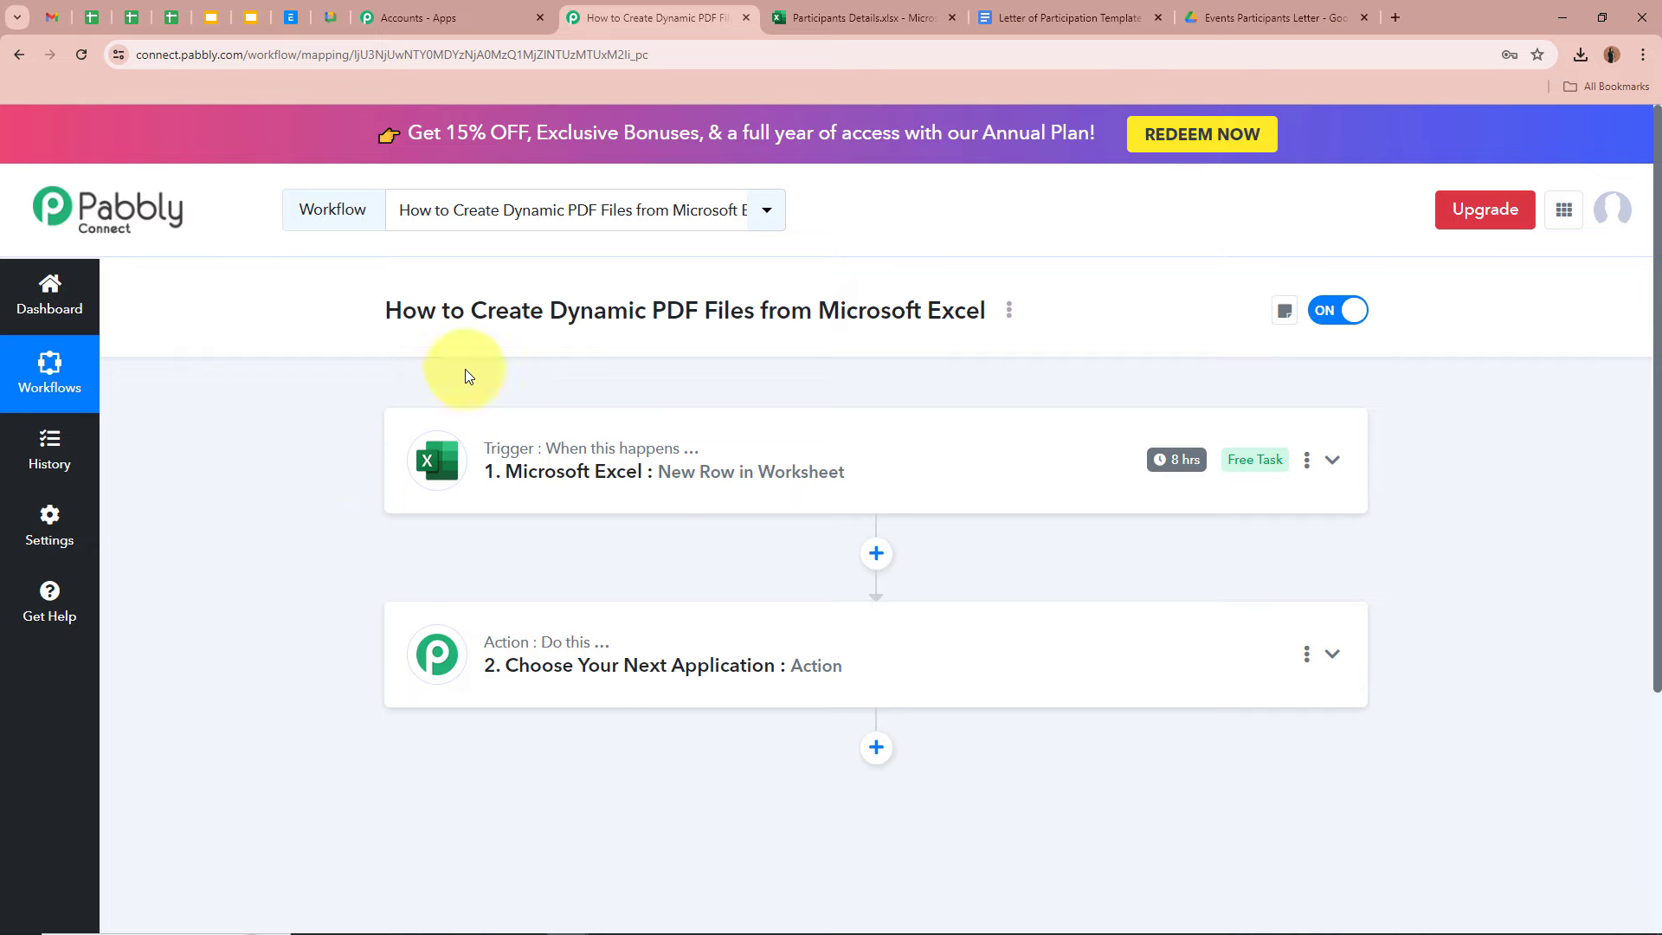
- Scroll through the Letter of Participation Template, then show the Events Participants Letter Drive folder
{"action": "left_click", "coordinate": [801, 17]}
{"action": "left_click", "coordinate": [592, 467]}
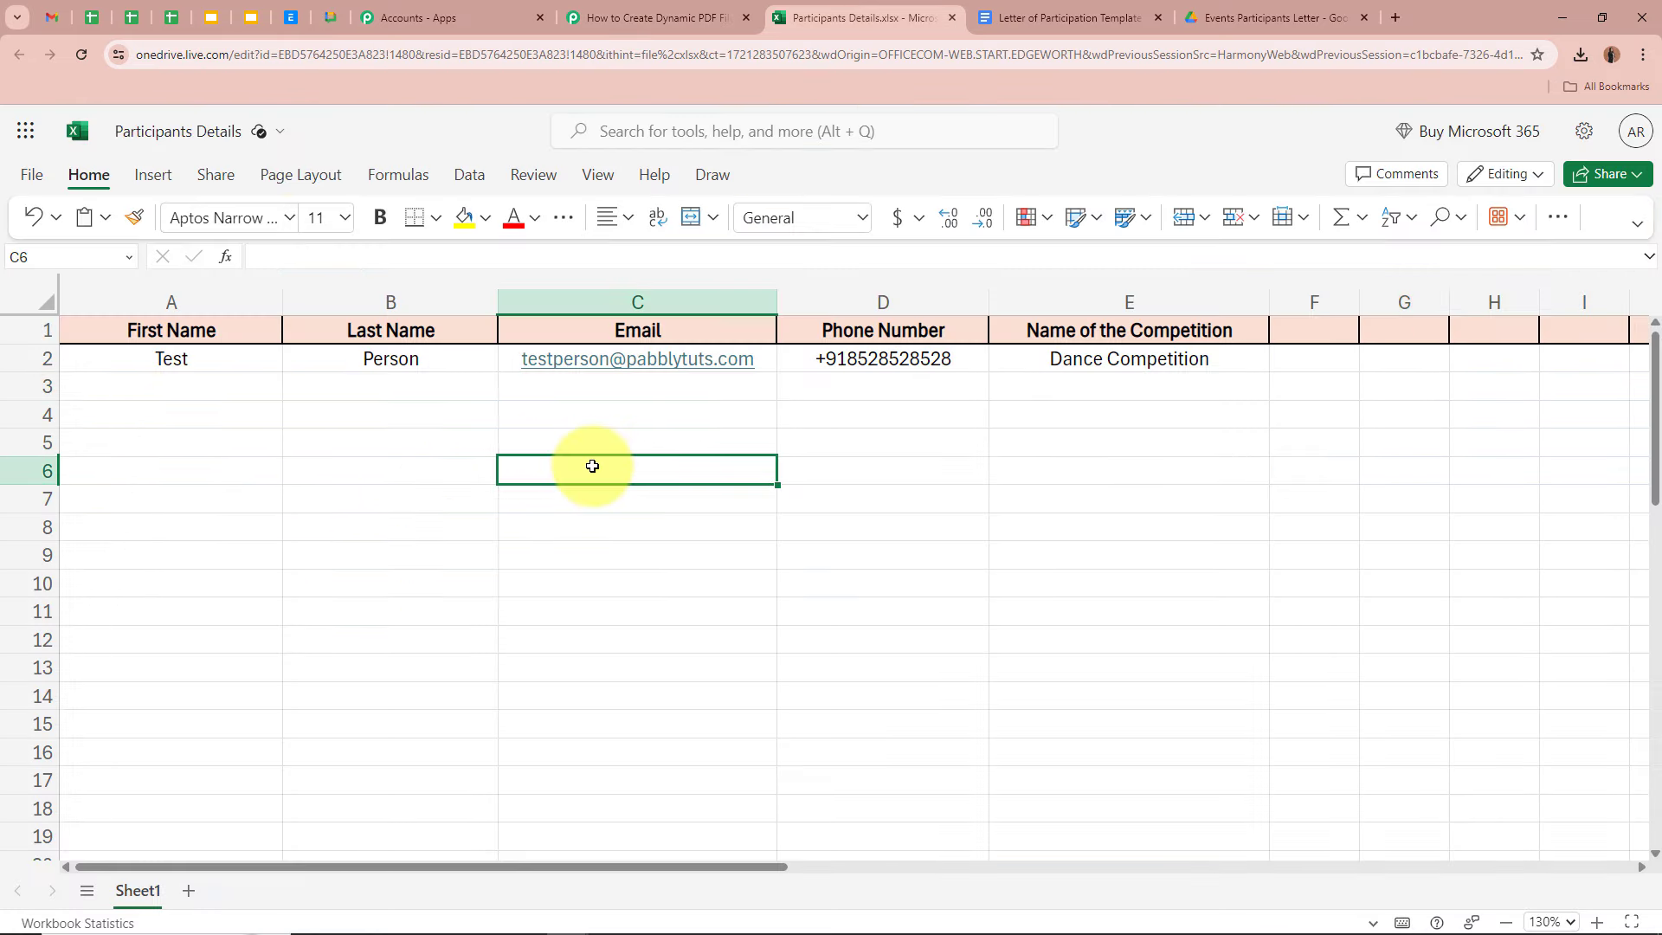
{"action": "left_click", "coordinate": [1109, 19]}
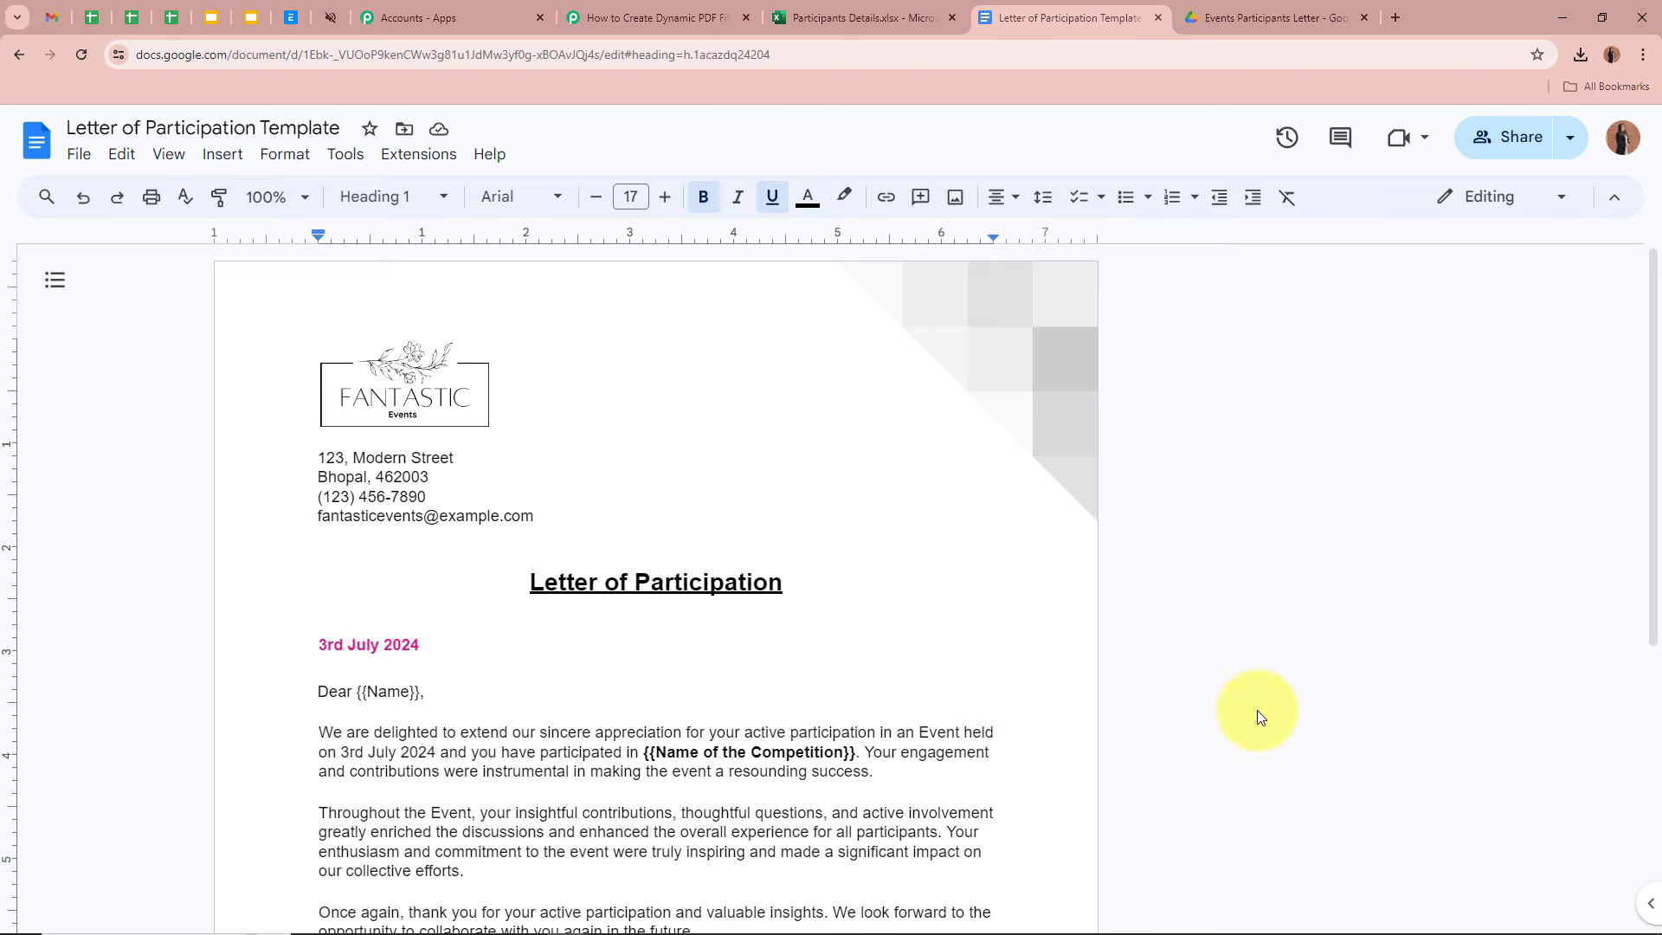
{"action": "scroll", "coordinate": [1257, 710], "scroll_direction": "down", "scroll_amount": 2}
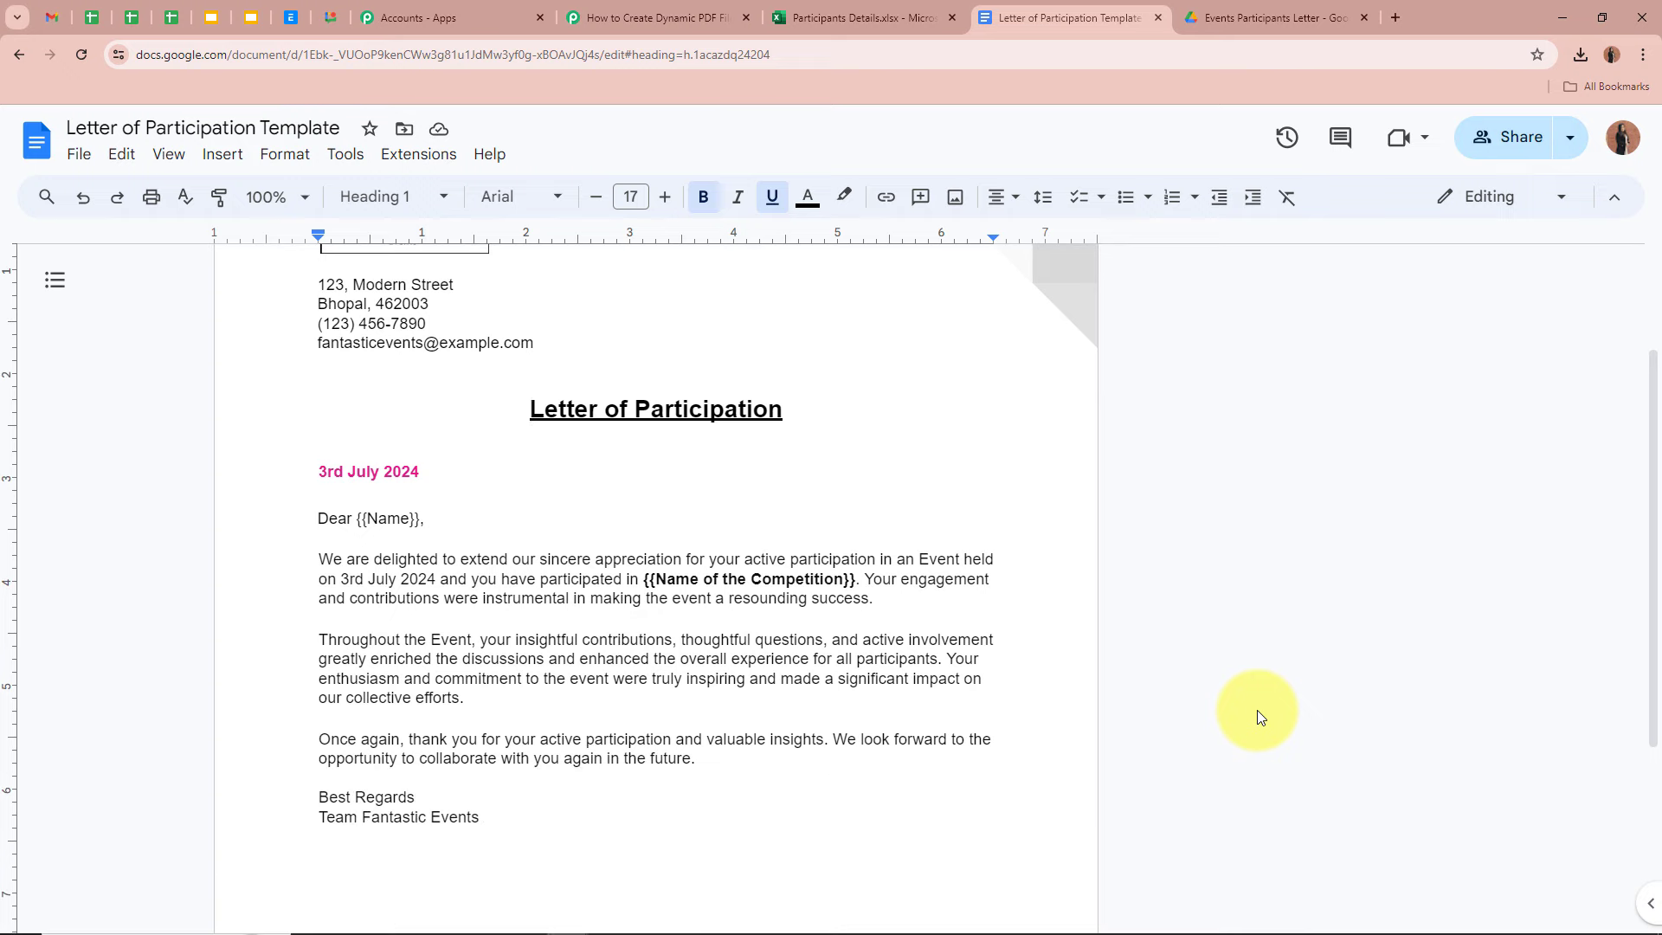
{"action": "scroll", "coordinate": [1257, 710], "scroll_direction": "up", "scroll_amount": 2}
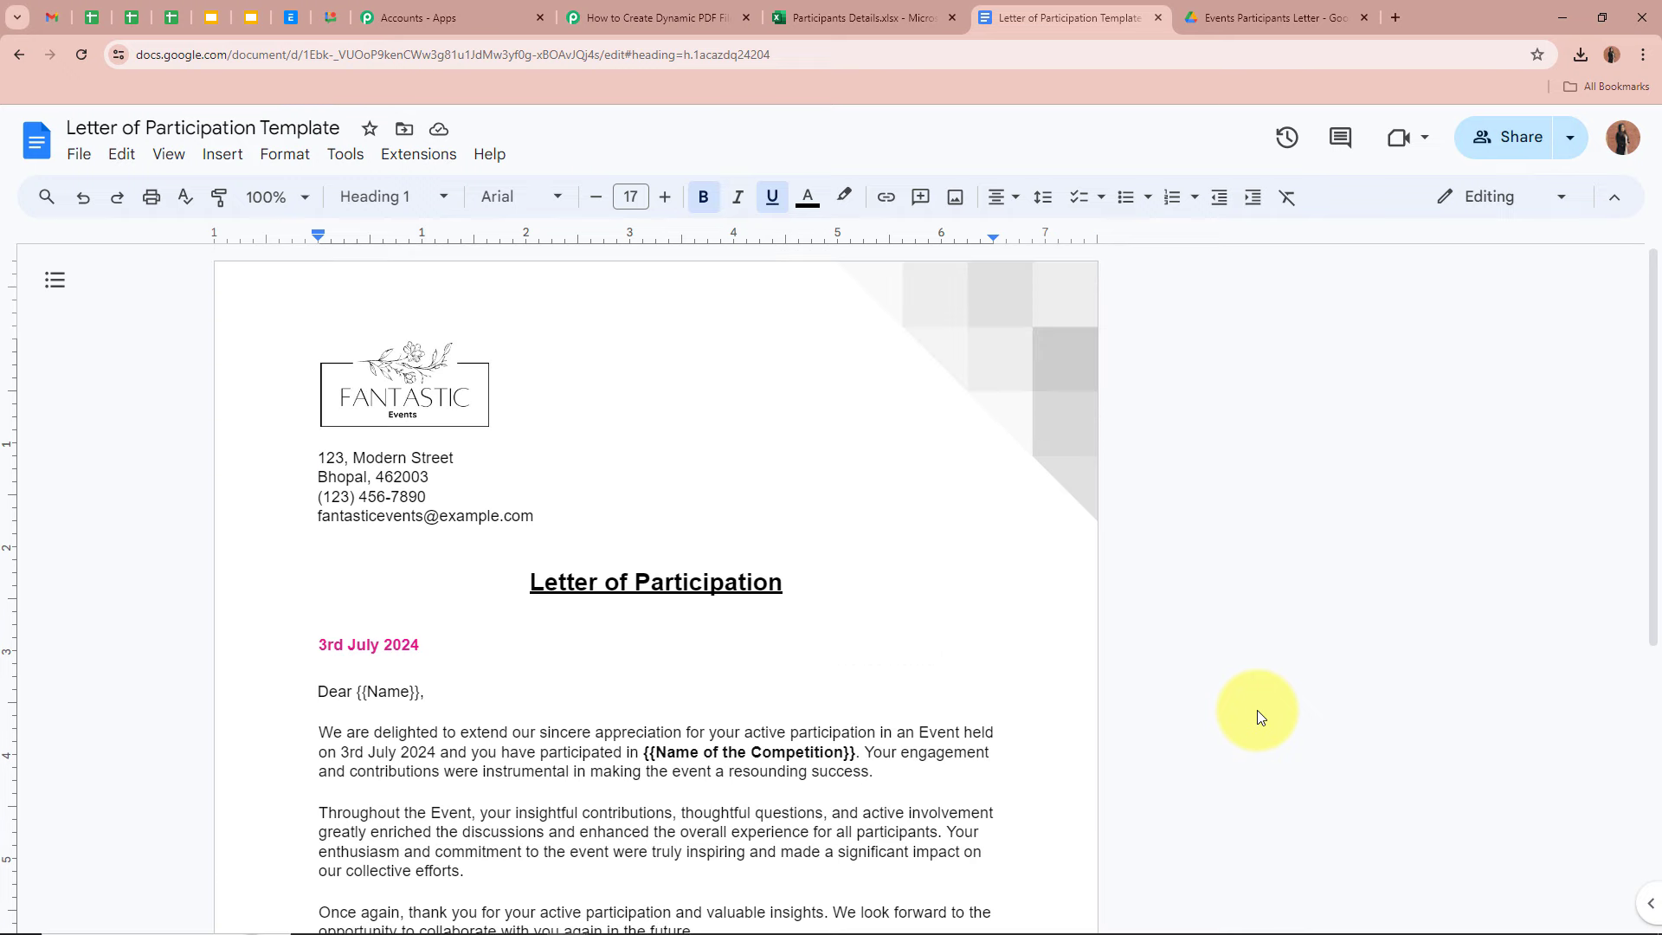
{"action": "scroll", "coordinate": [1258, 709], "scroll_direction": "down", "scroll_amount": 4}
{"action": "scroll", "coordinate": [1257, 710], "scroll_direction": "up", "scroll_amount": 4}
{"action": "scroll", "coordinate": [338, 580], "scroll_direction": "down", "scroll_amount": 4}
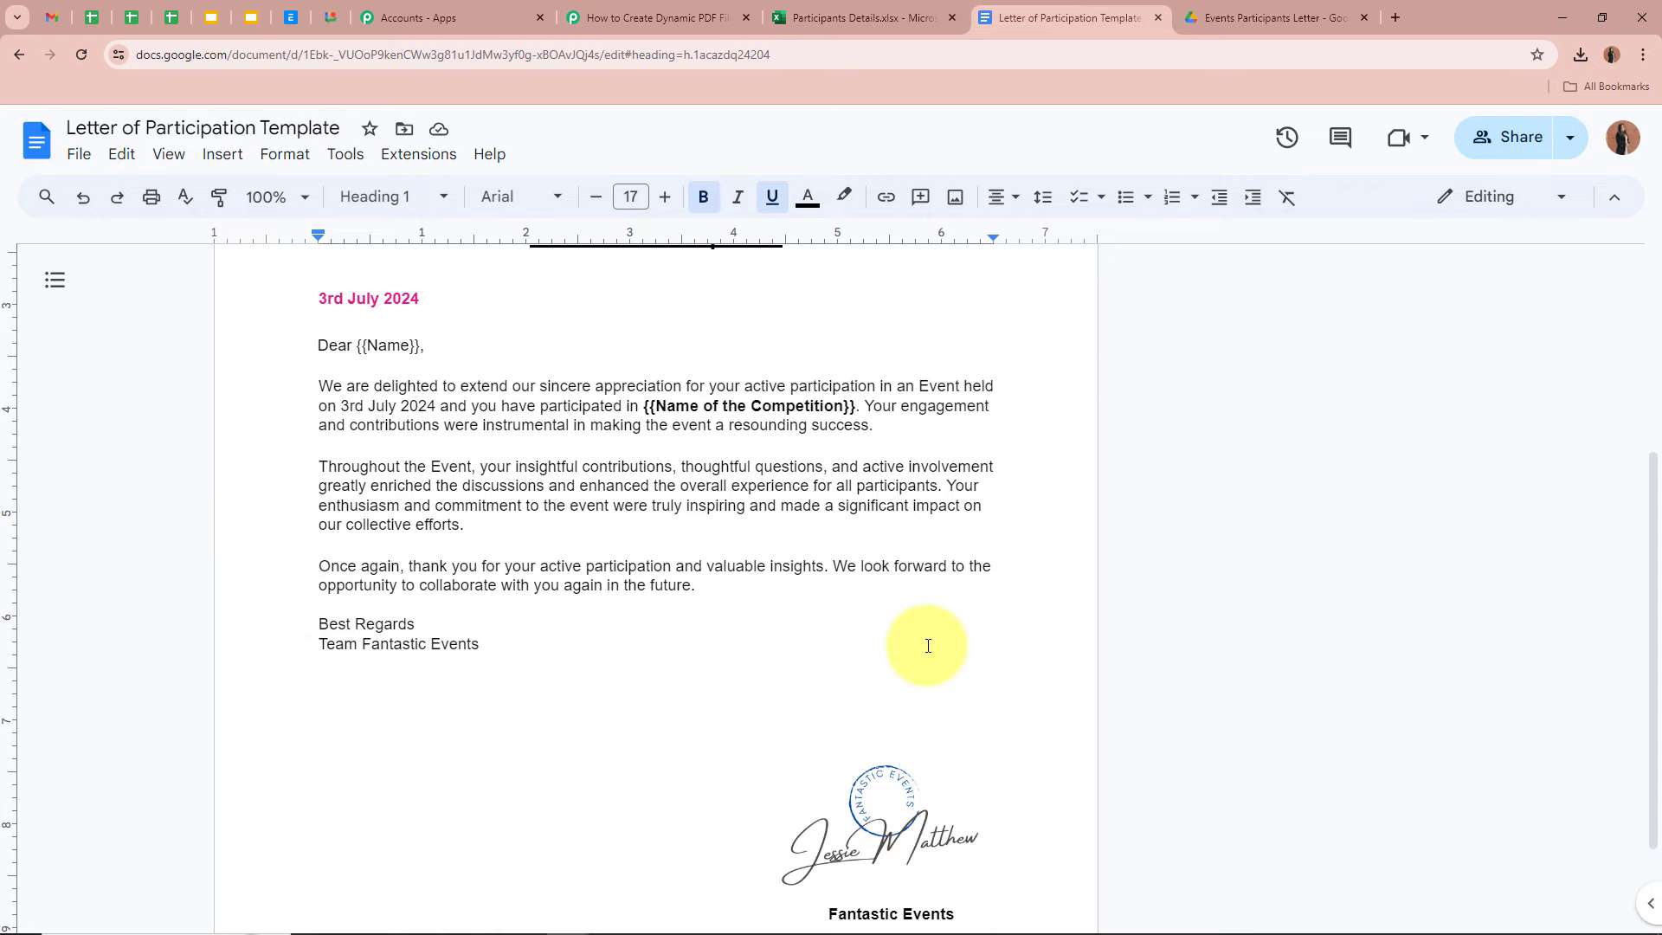
{"action": "scroll", "coordinate": [928, 646], "scroll_direction": "up", "scroll_amount": 4}
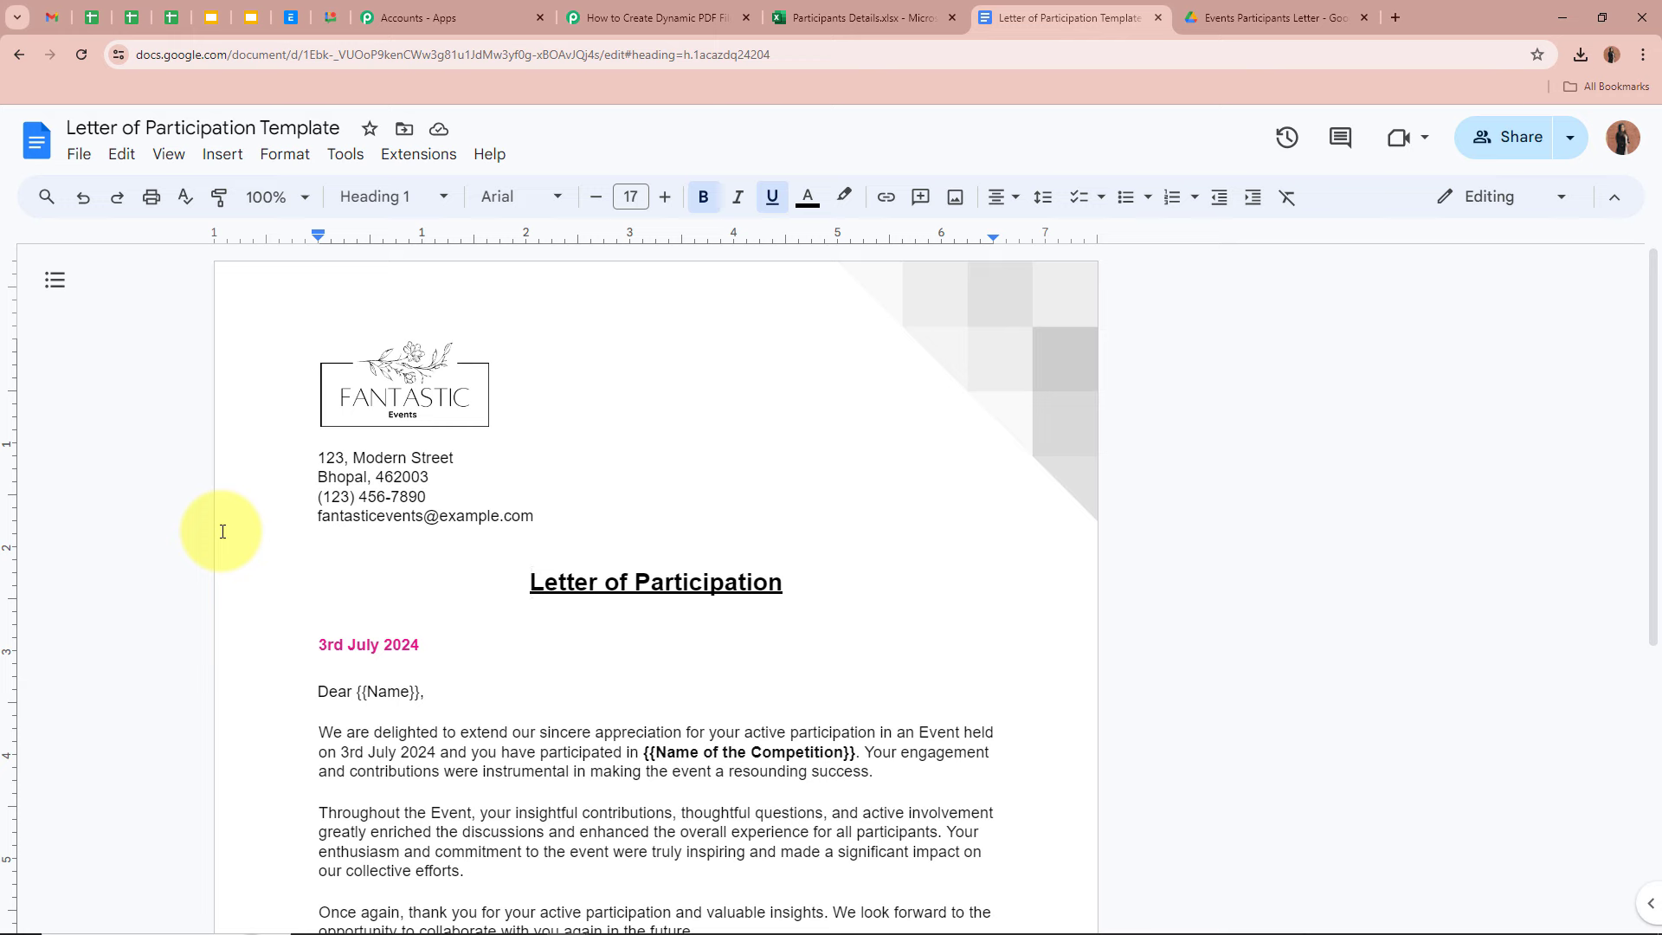
{"action": "left_click", "coordinate": [1273, 18]}
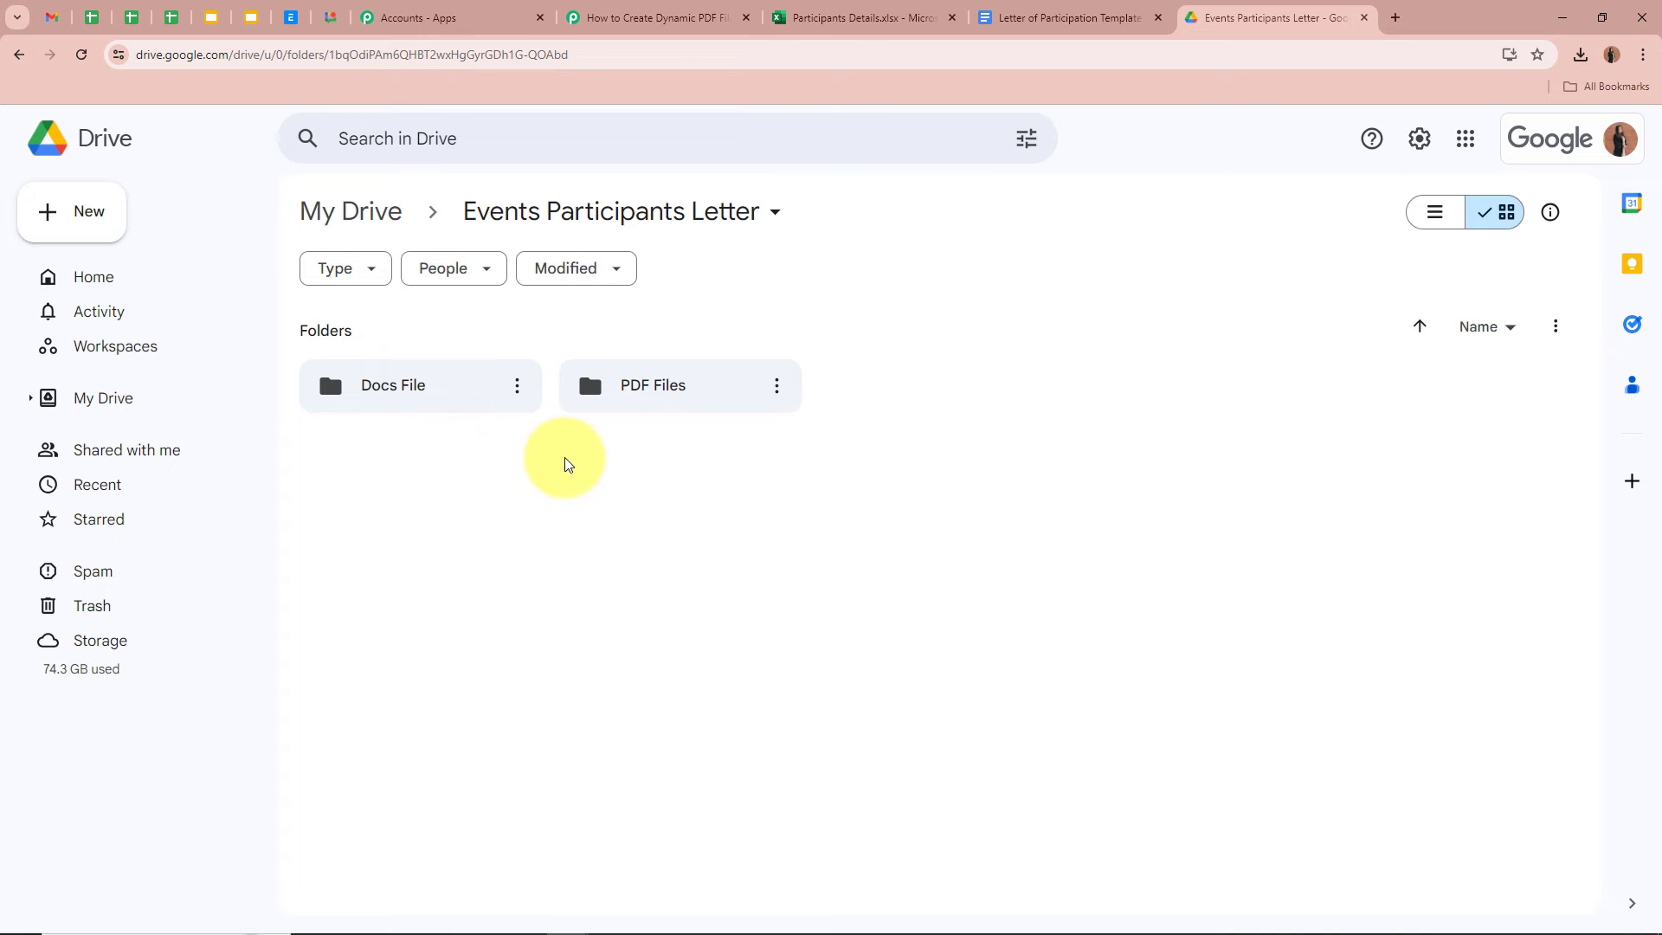
- Set the action app to Google Docs with the Create Document from Template event
{"action": "left_click", "coordinate": [703, 13]}
{"action": "scroll", "coordinate": [255, 407], "scroll_direction": "down", "scroll_amount": 2}
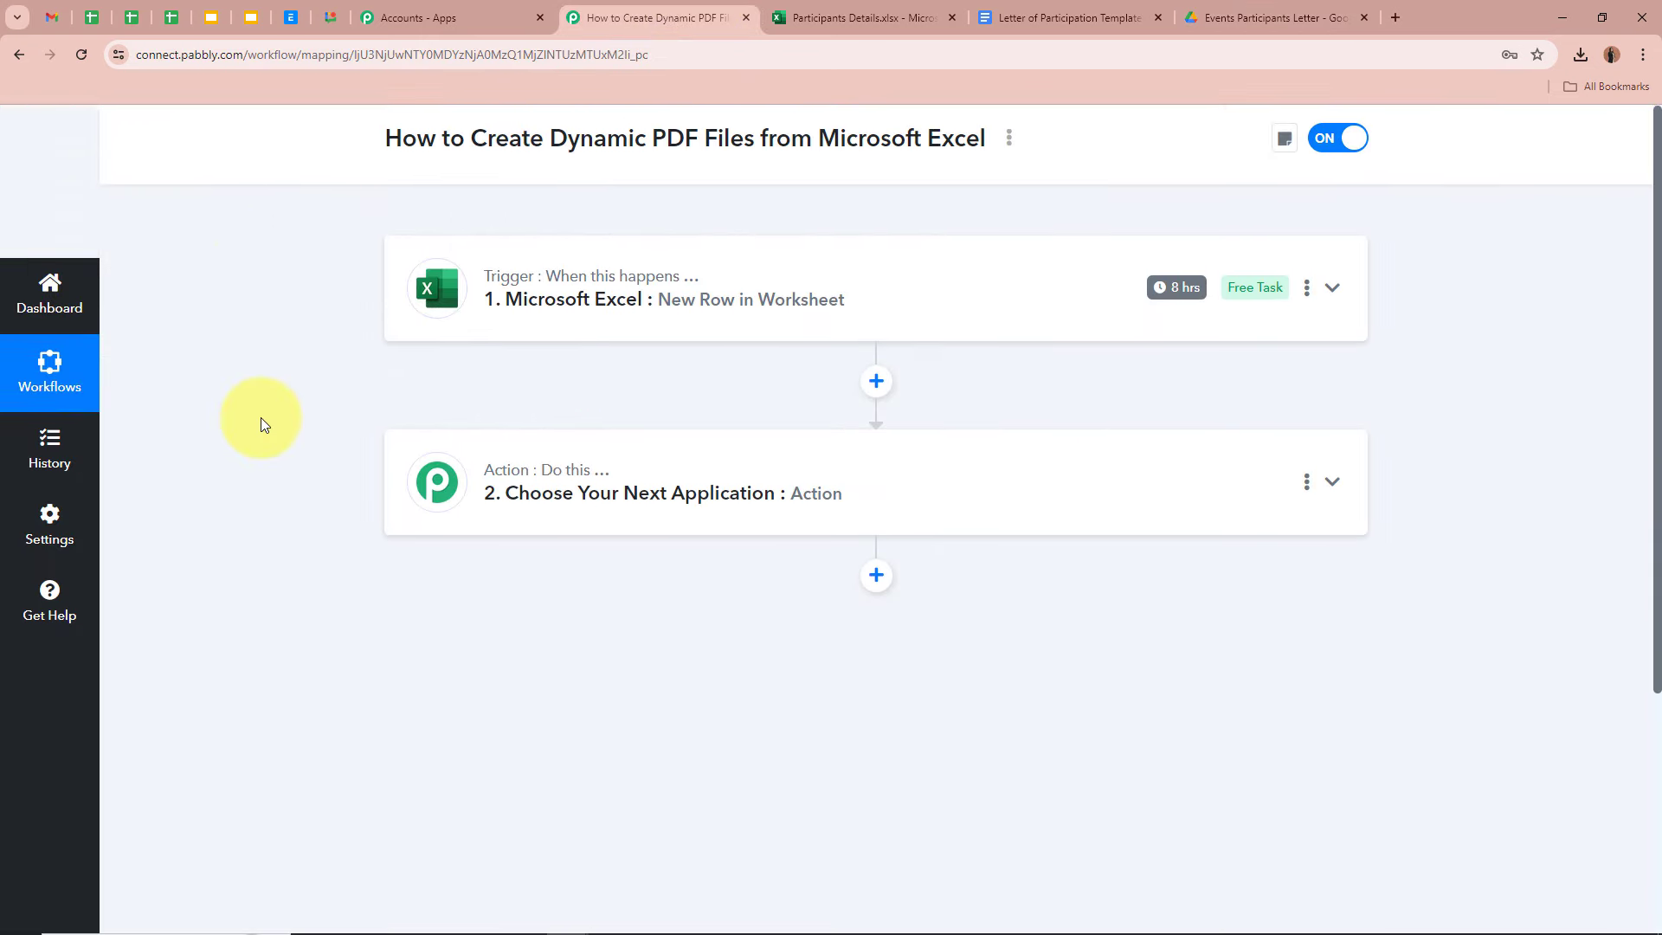
{"action": "left_click", "coordinate": [1325, 476]}
{"action": "type", "text": "Goo"}
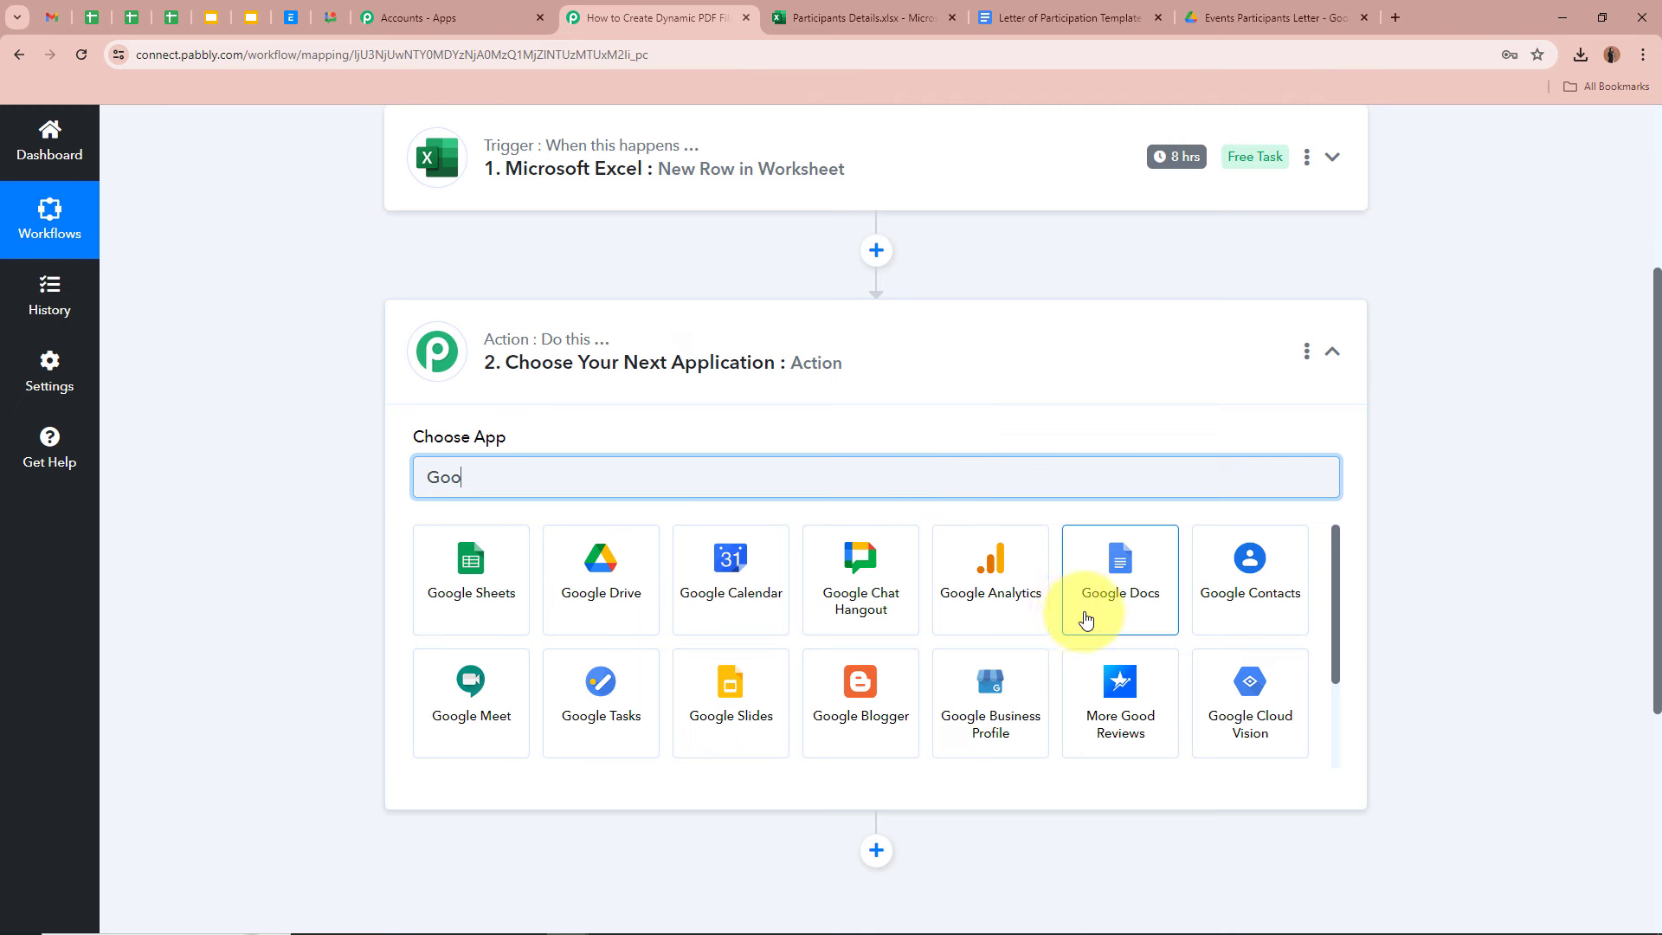
{"action": "left_click", "coordinate": [1094, 616]}
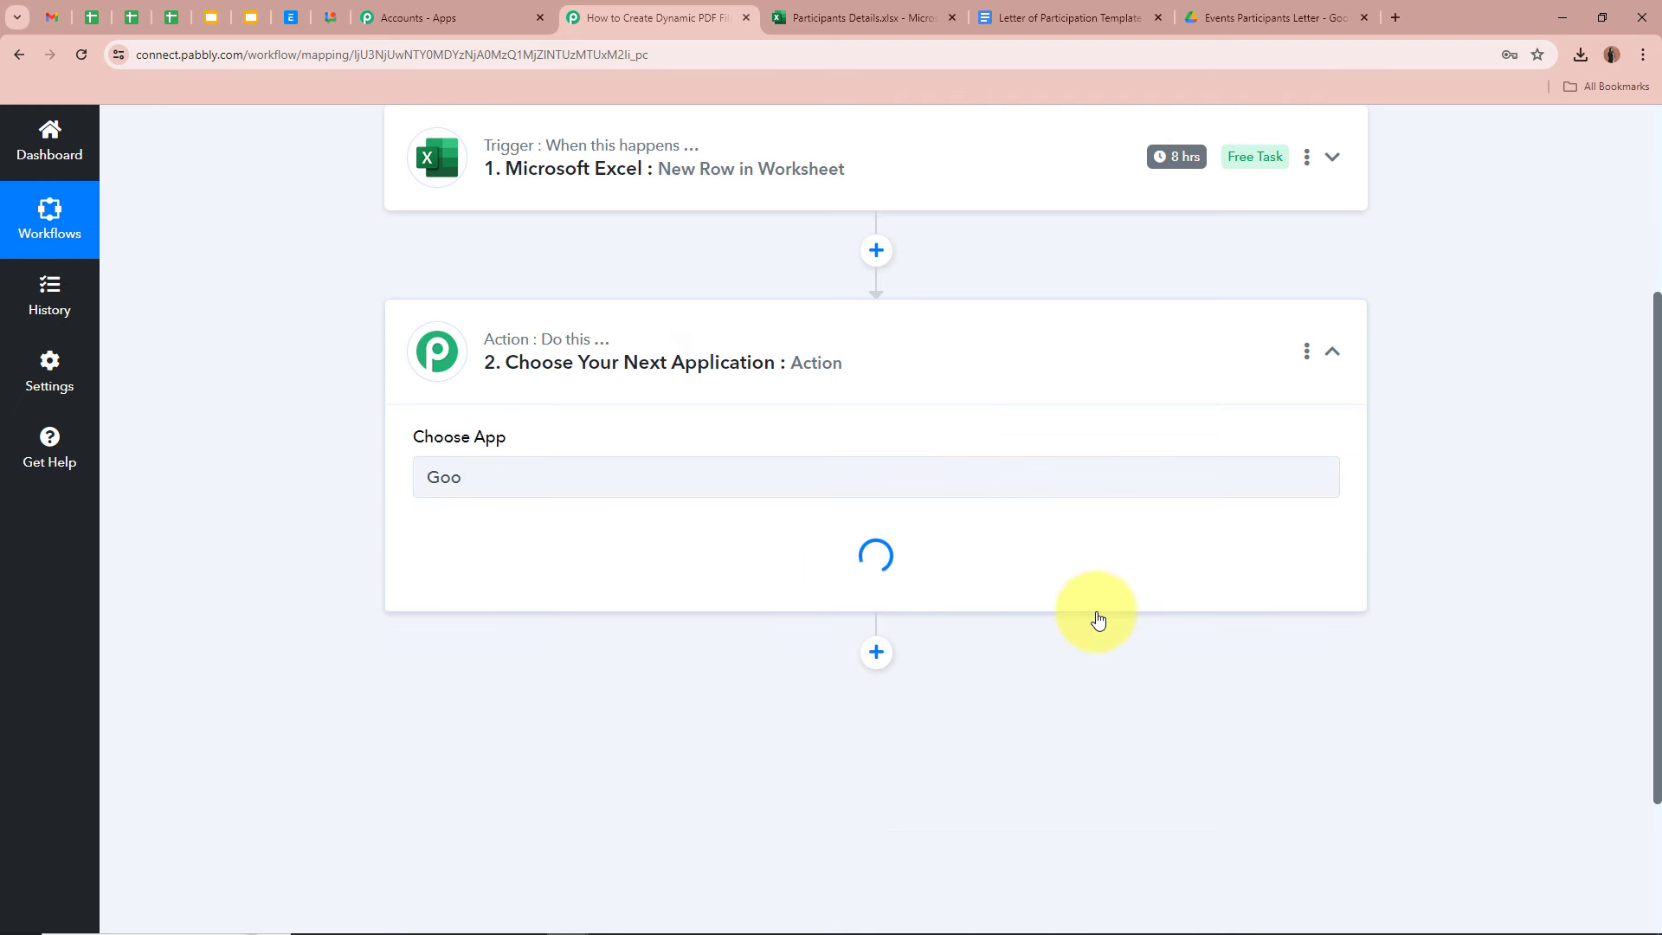
{"action": "left_click", "coordinate": [453, 569]}
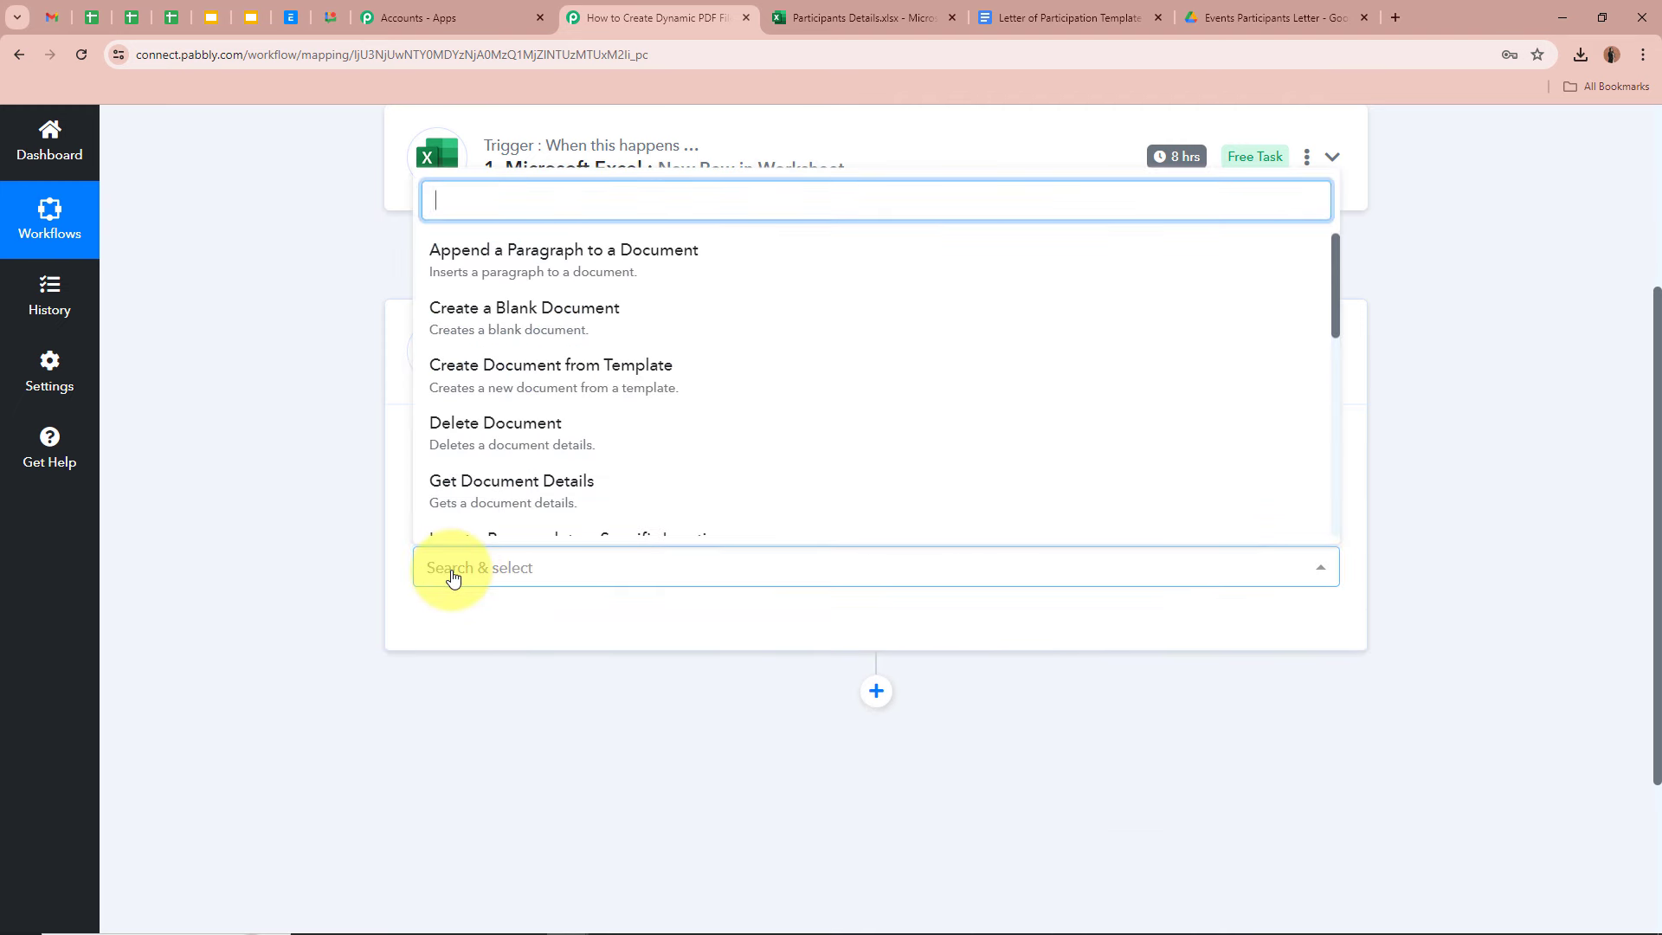
{"action": "left_click", "coordinate": [494, 381]}
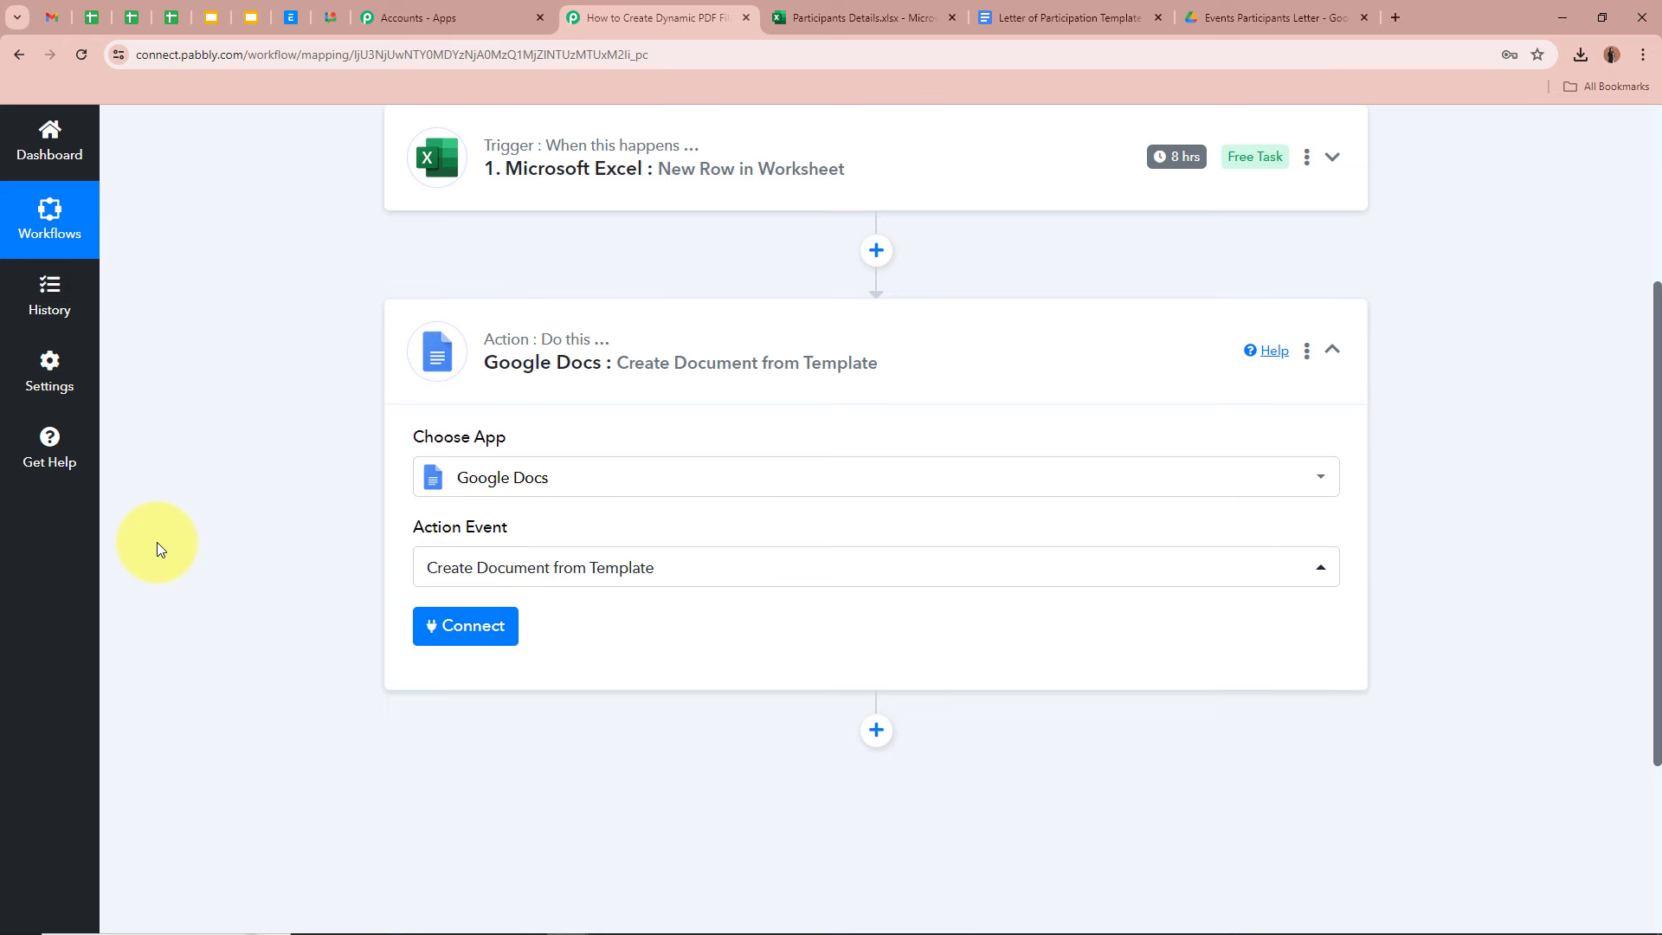
- Recheck the letter template and spreadsheet, then confirm the chosen action event
{"action": "left_click", "coordinate": [1052, 18]}
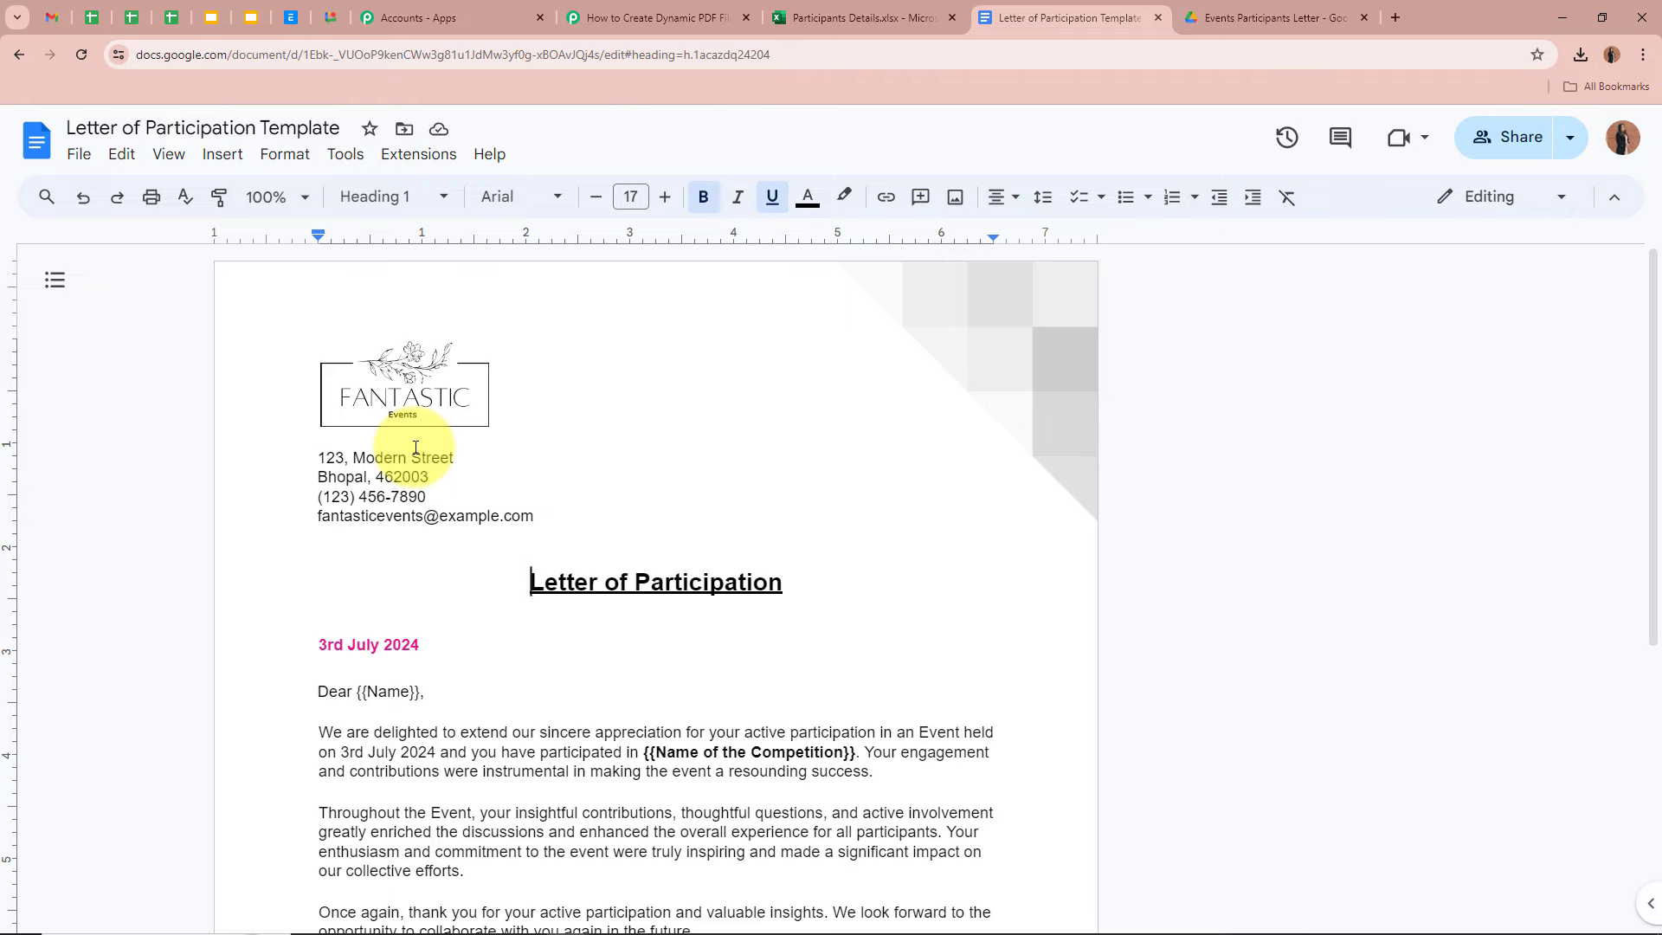
{"action": "left_click", "coordinate": [844, 16]}
{"action": "left_click", "coordinate": [1035, 12]}
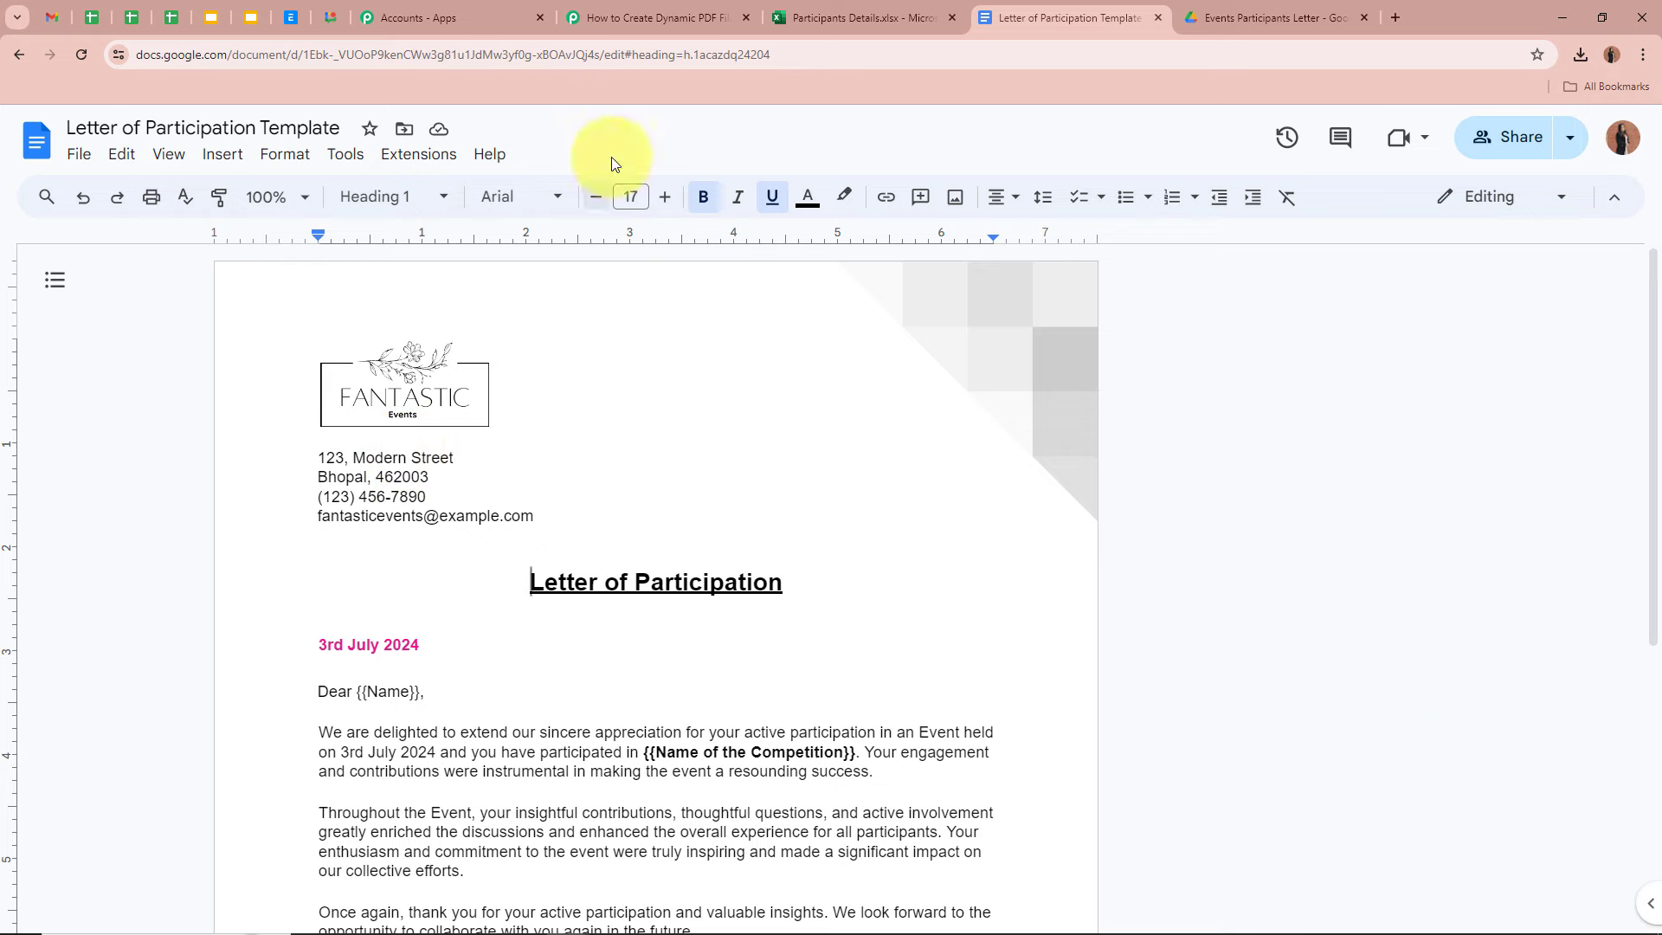
{"action": "left_click", "coordinate": [652, 25]}
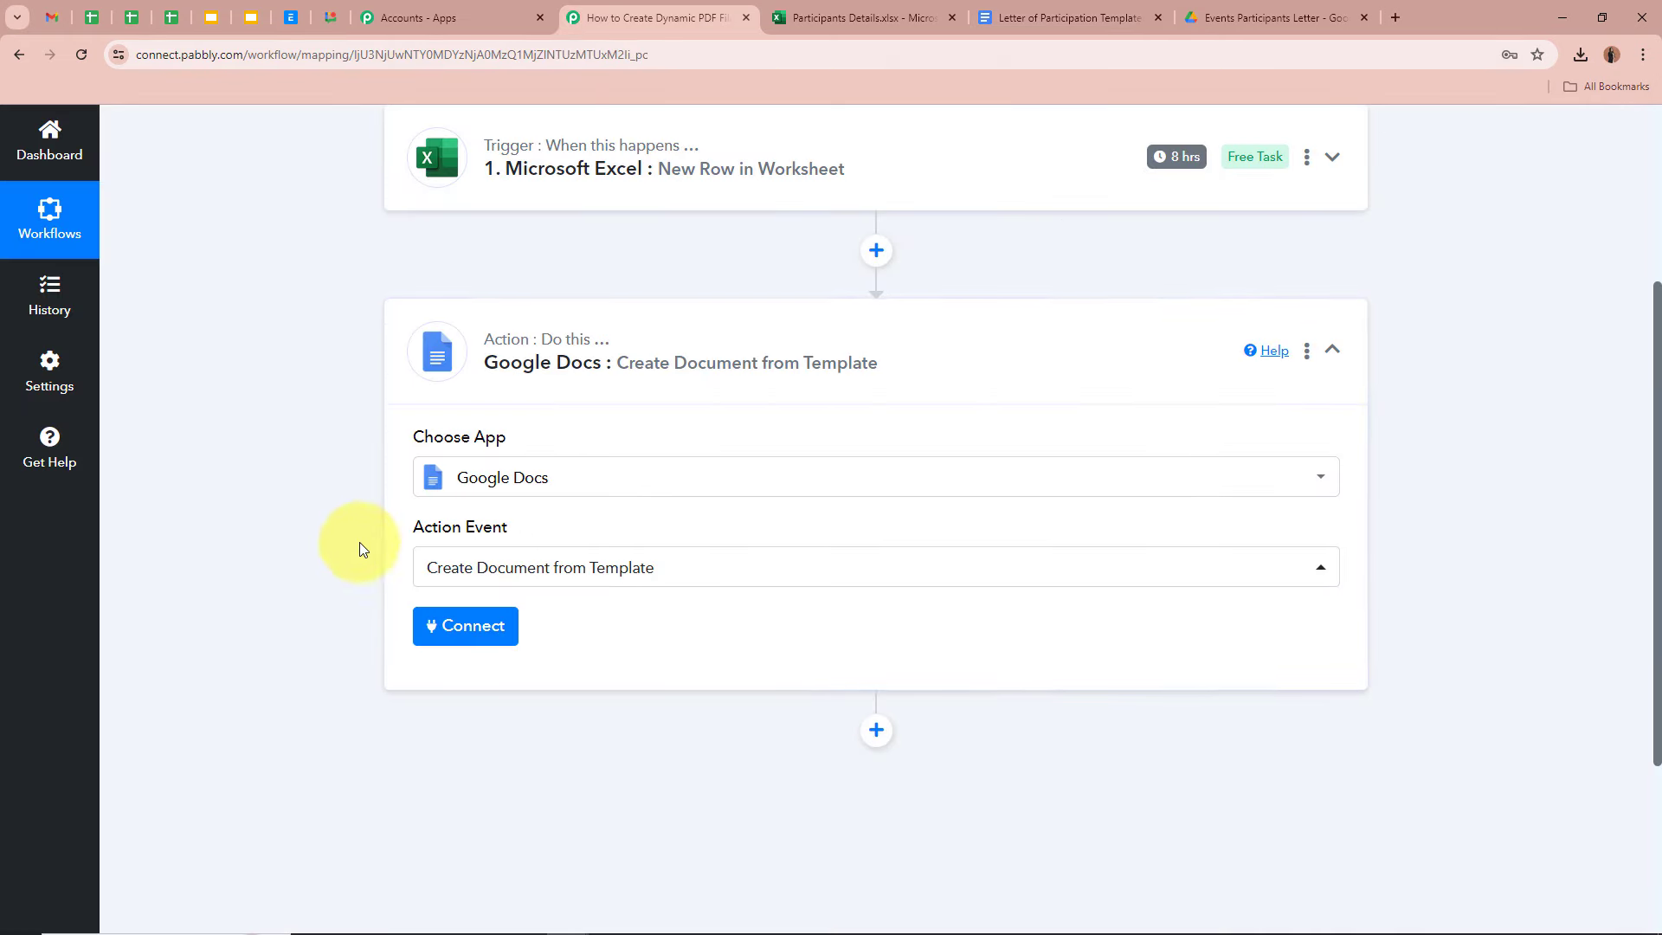
{"action": "left_click", "coordinate": [669, 567]}
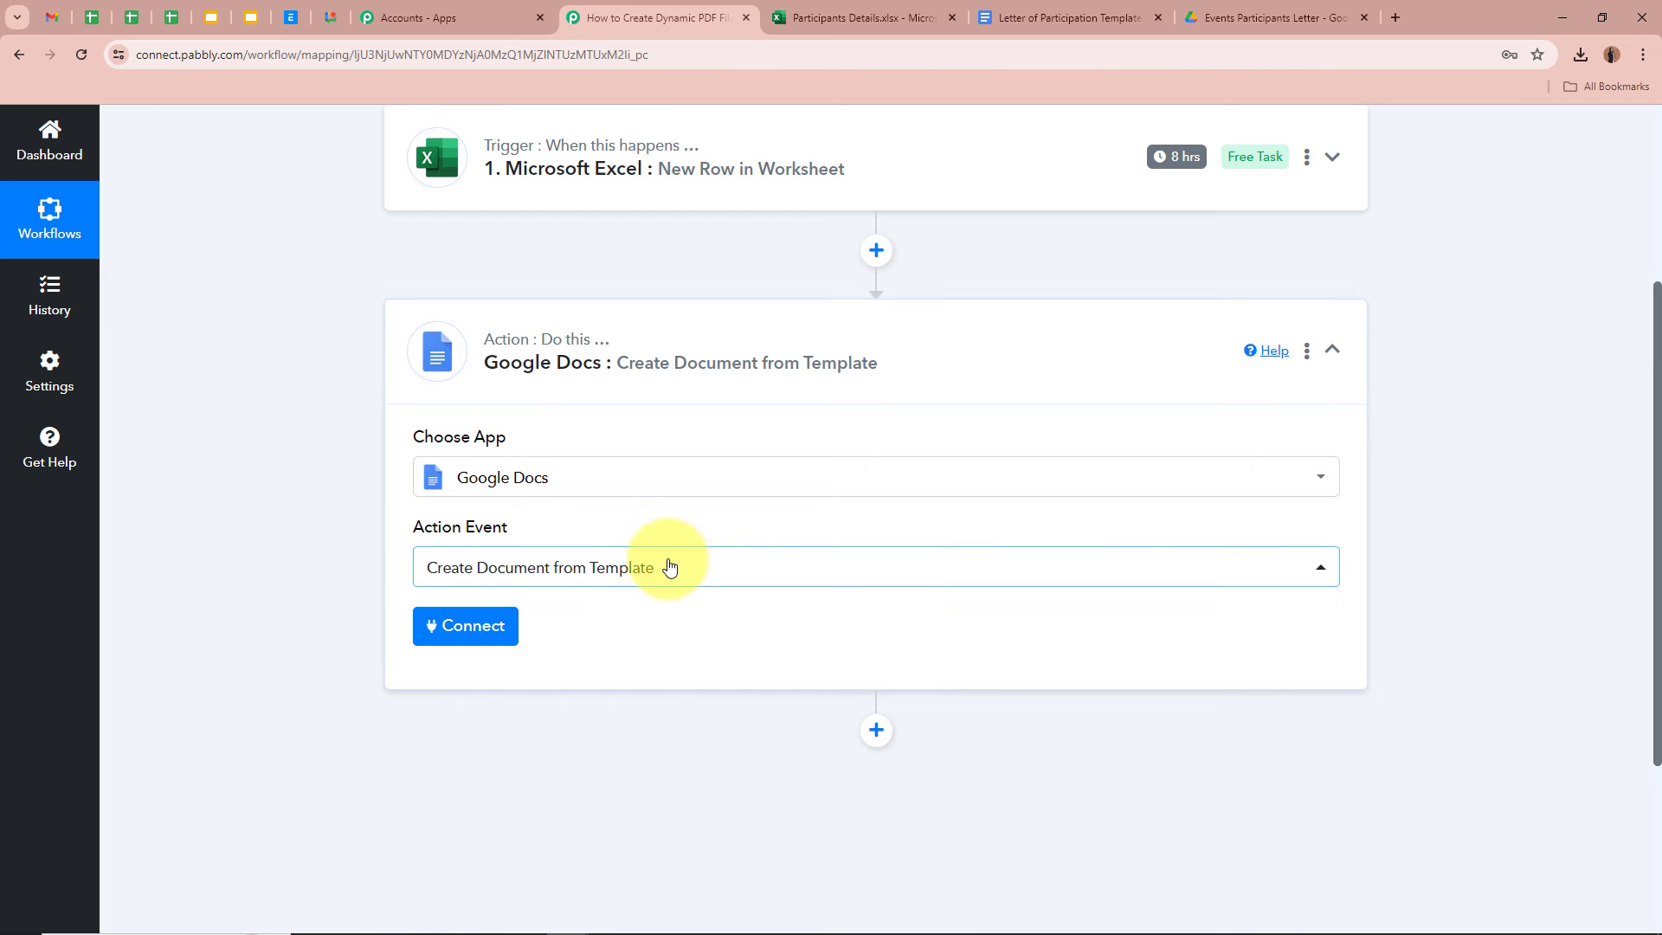
{"action": "scroll", "coordinate": [315, 575], "scroll_direction": "down", "scroll_amount": 1}
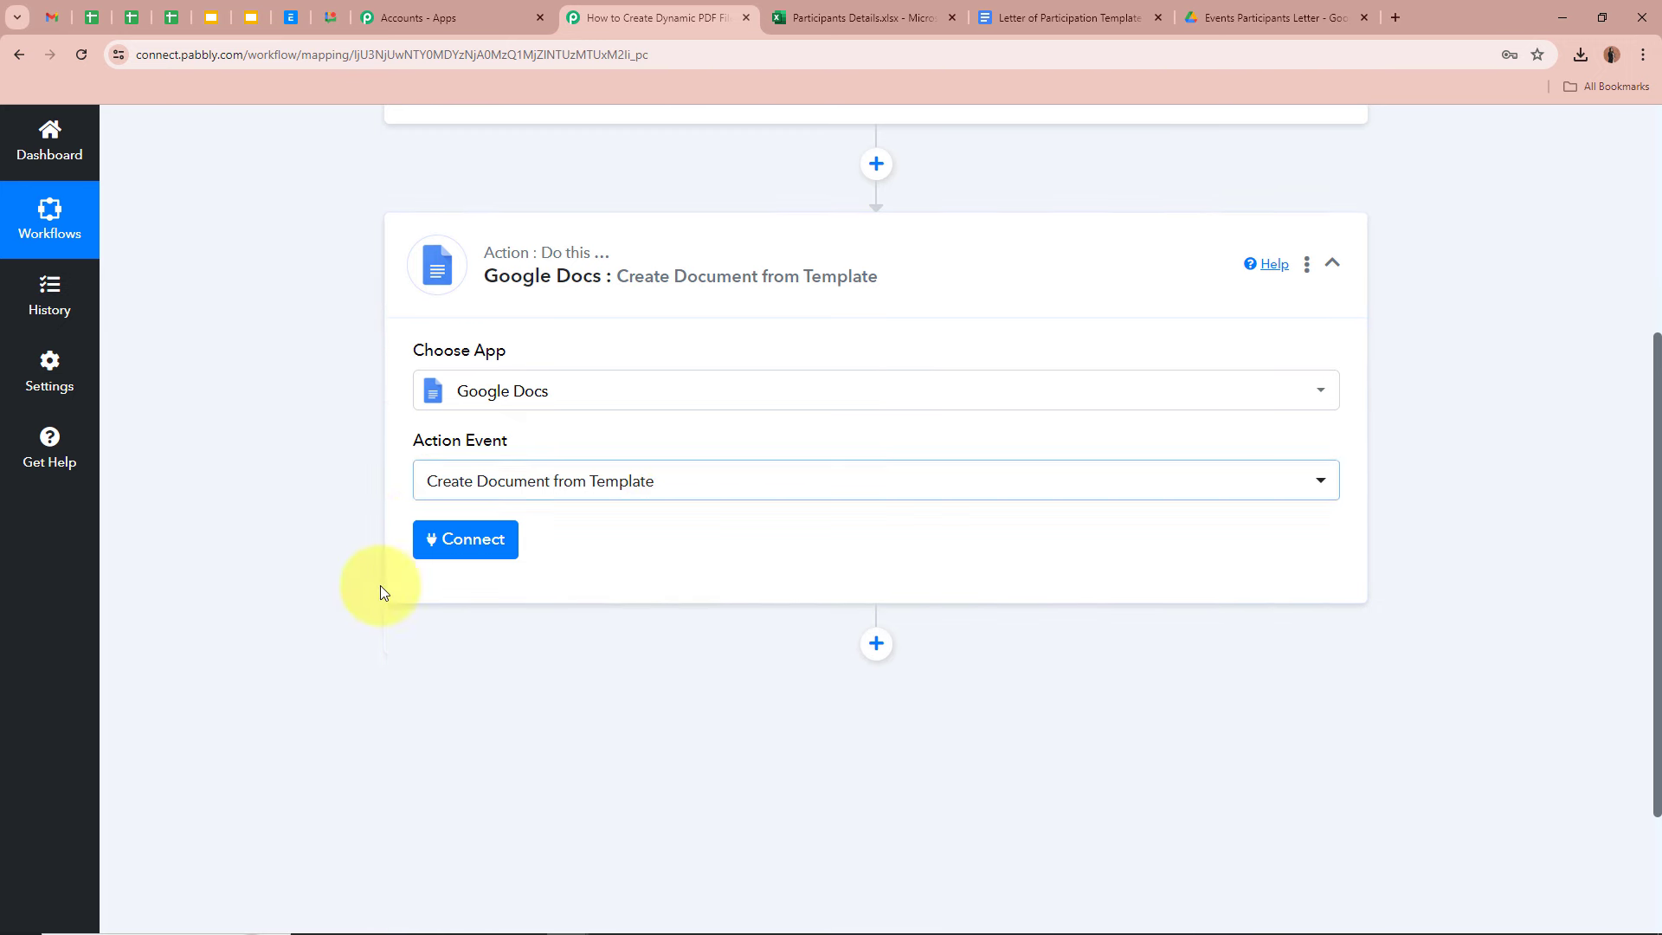
- Add a new Google Docs connection by signing in with the Google account and allowing access
{"action": "left_click", "coordinate": [471, 542]}
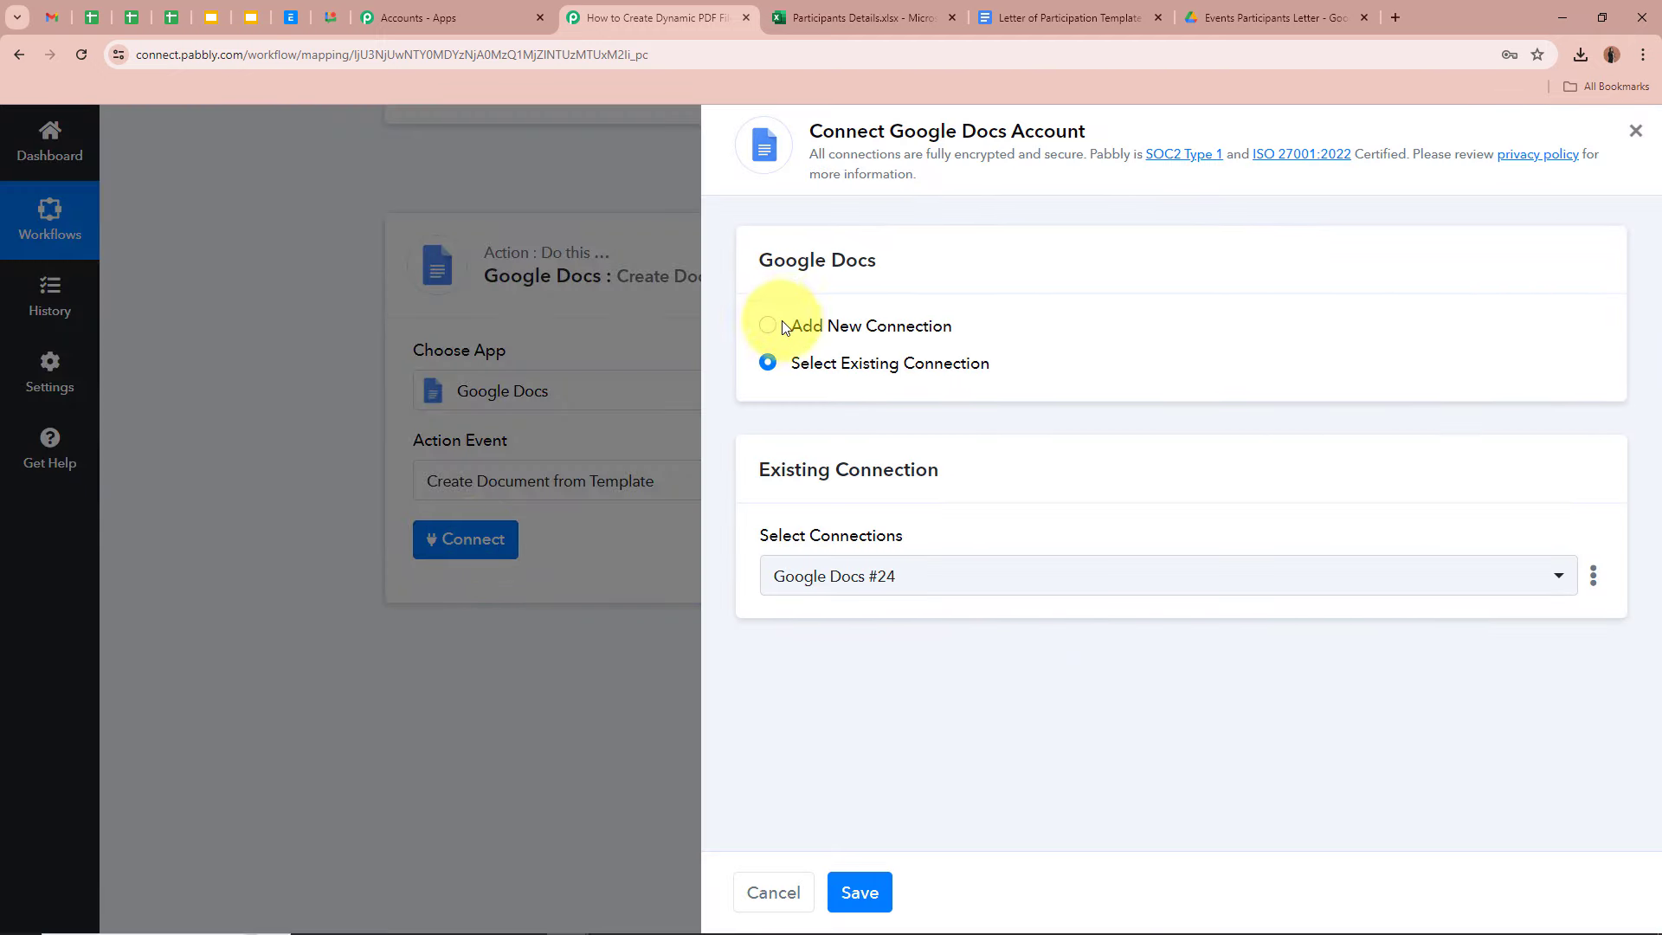
{"action": "left_click", "coordinate": [783, 324]}
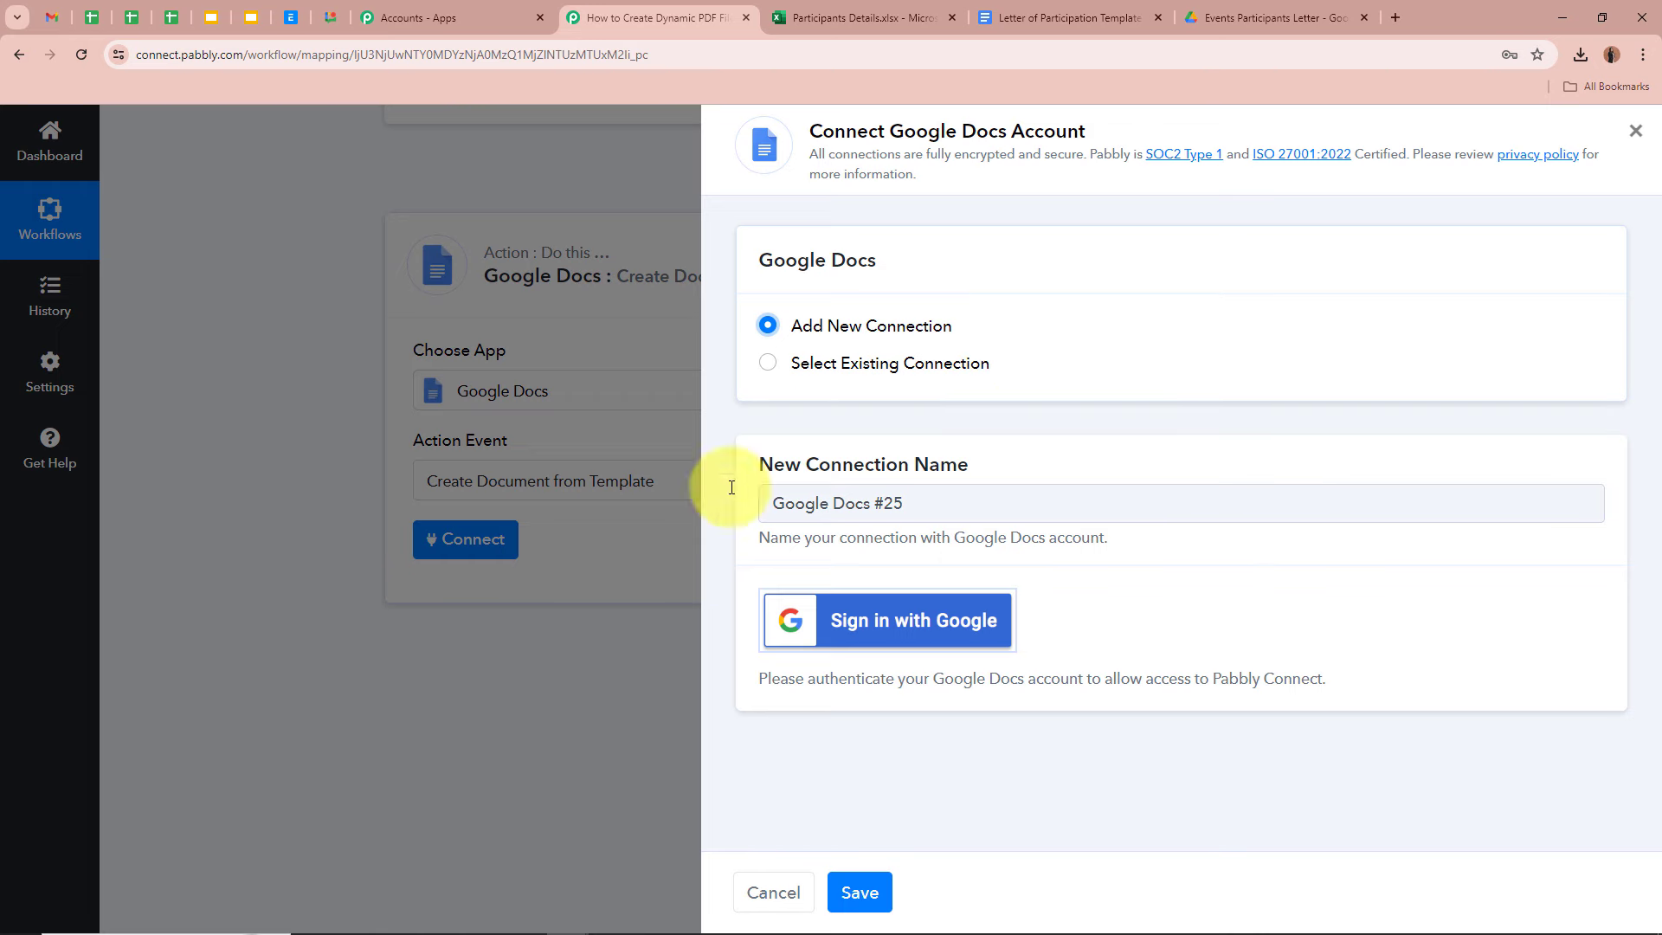
{"action": "left_click", "coordinate": [935, 651]}
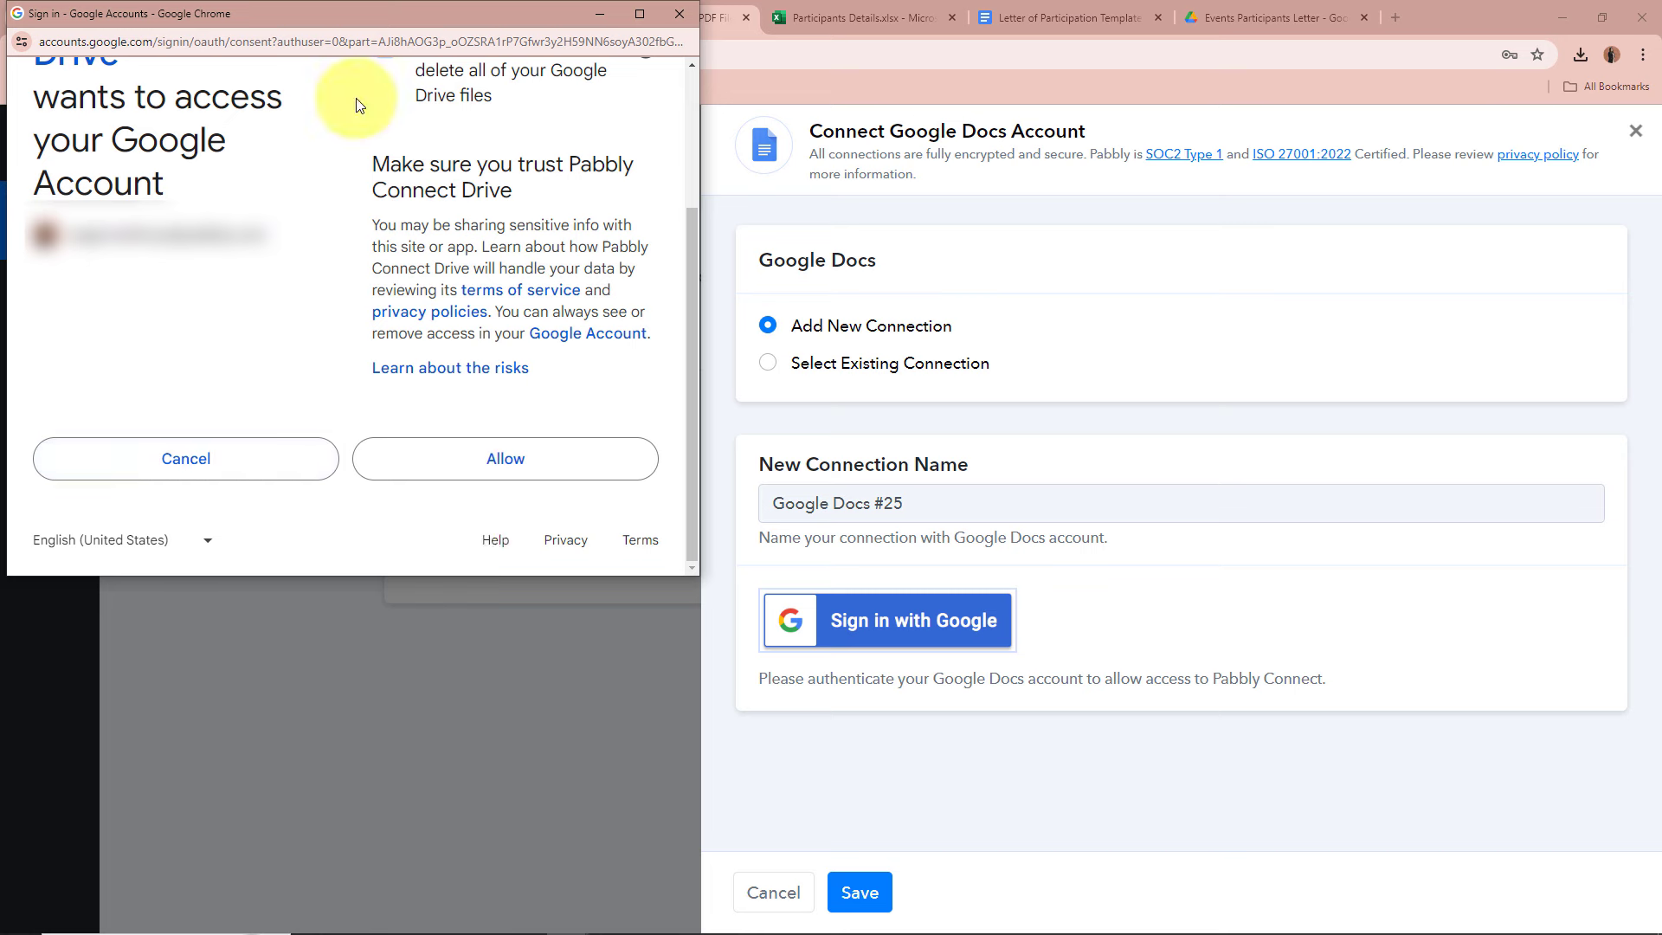
{"action": "left_click", "coordinate": [537, 469]}
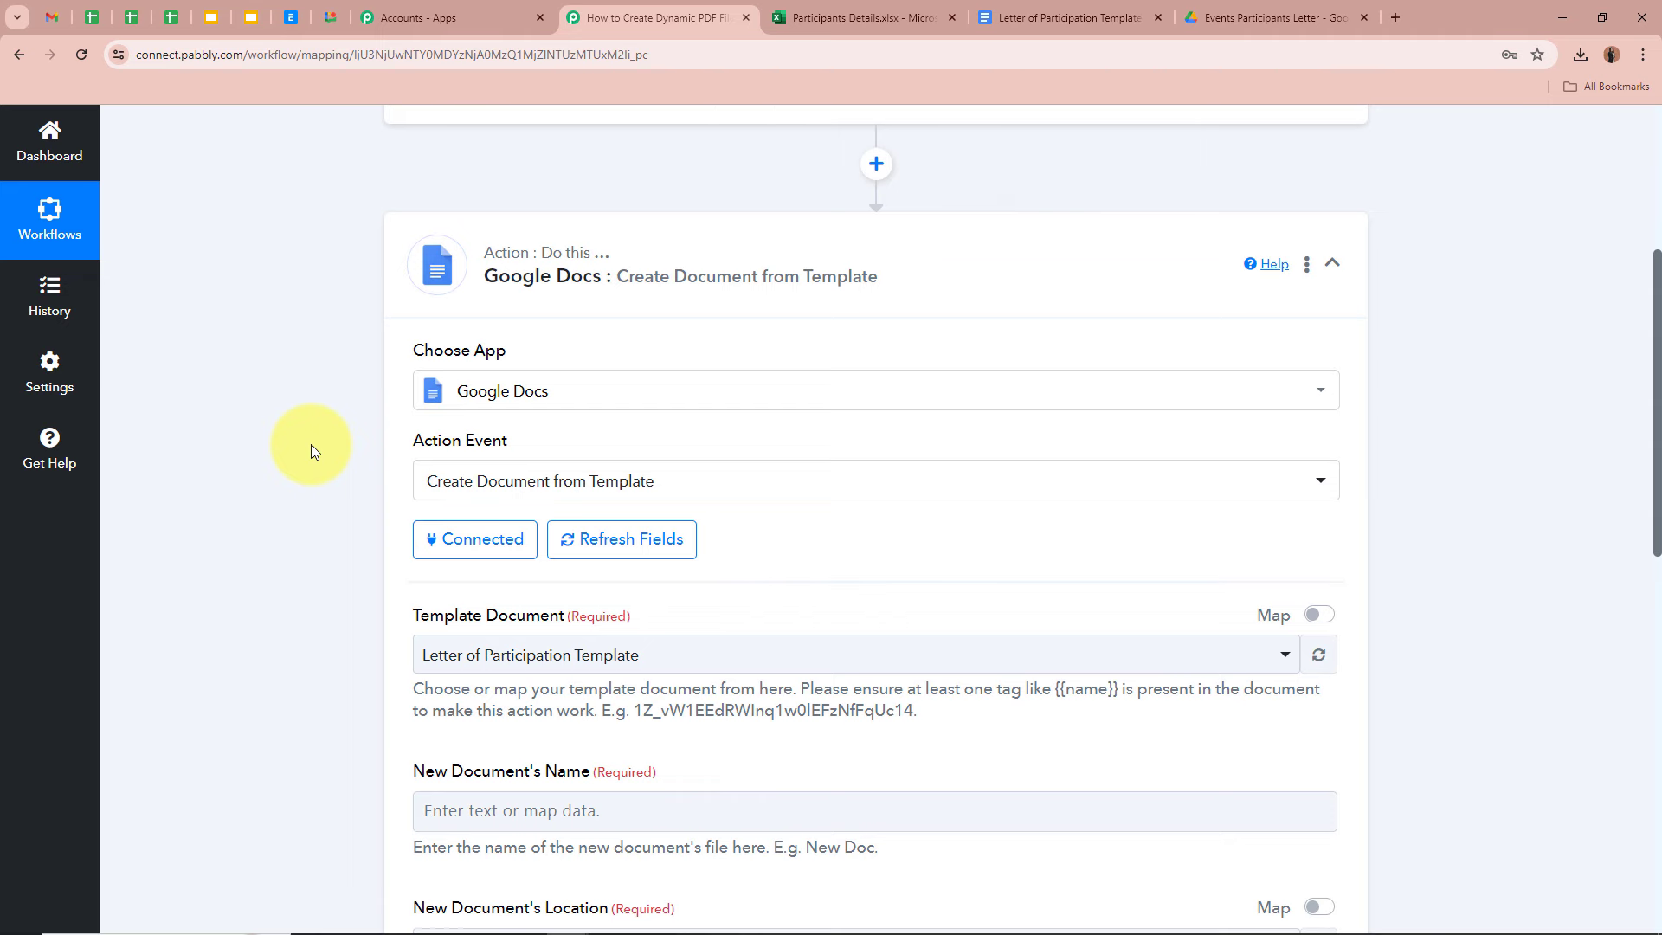
{"action": "scroll", "coordinate": [310, 445], "scroll_direction": "down", "scroll_amount": 1}
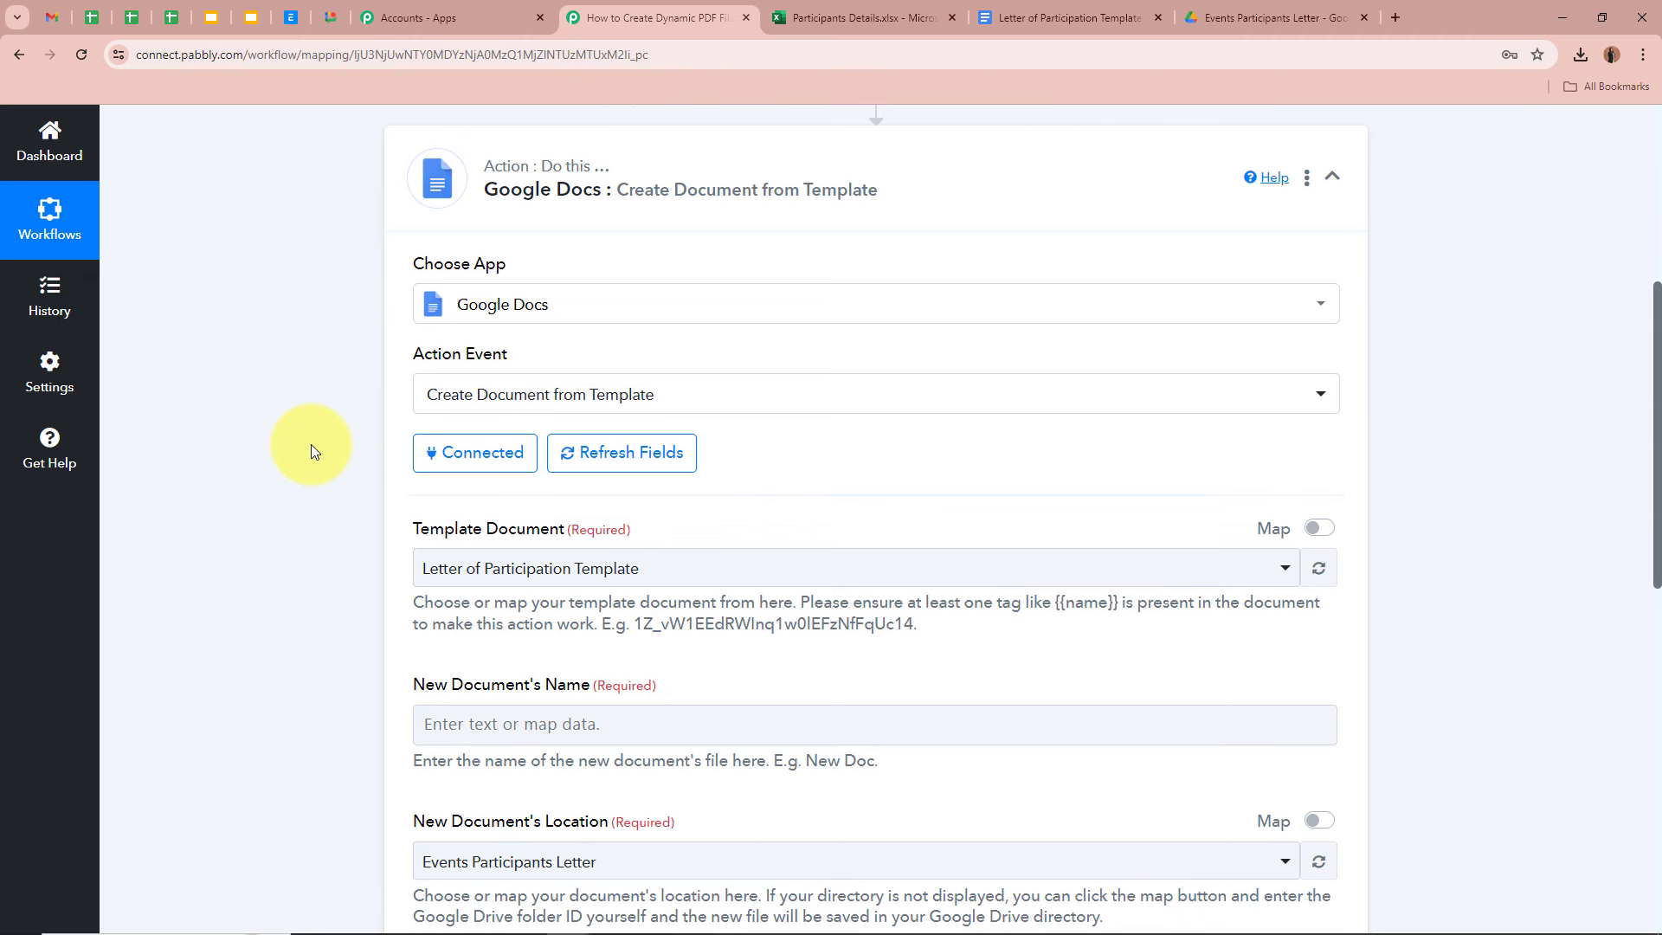
{"action": "scroll", "coordinate": [310, 444], "scroll_direction": "down", "scroll_amount": 1}
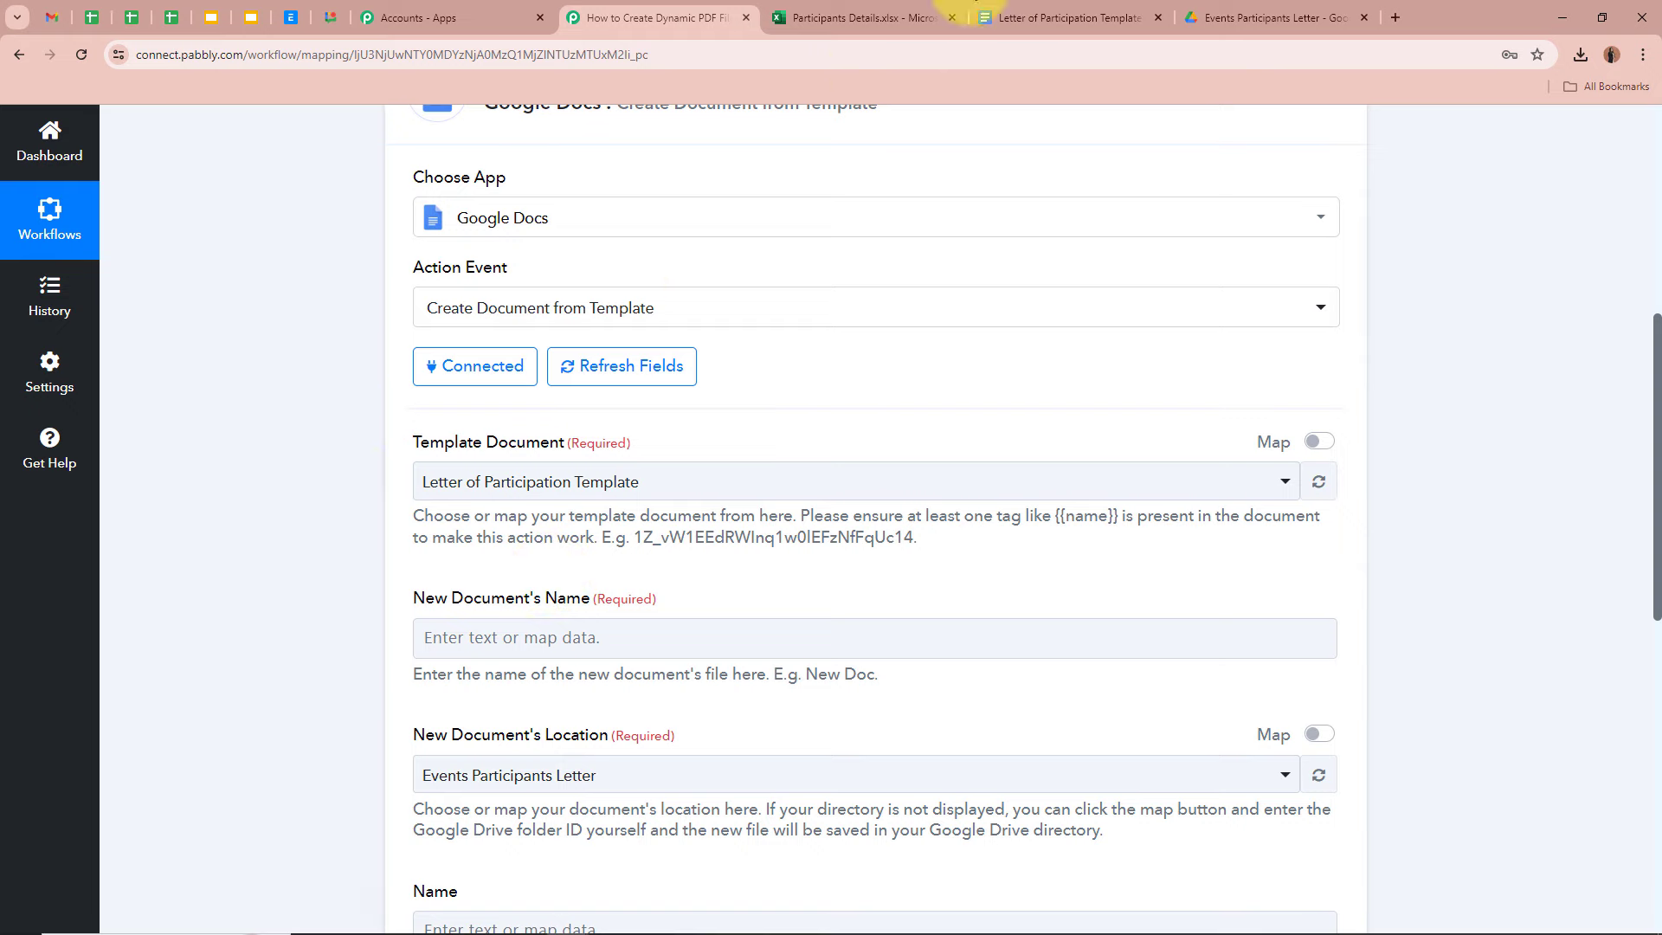
{"action": "left_click", "coordinate": [982, 11]}
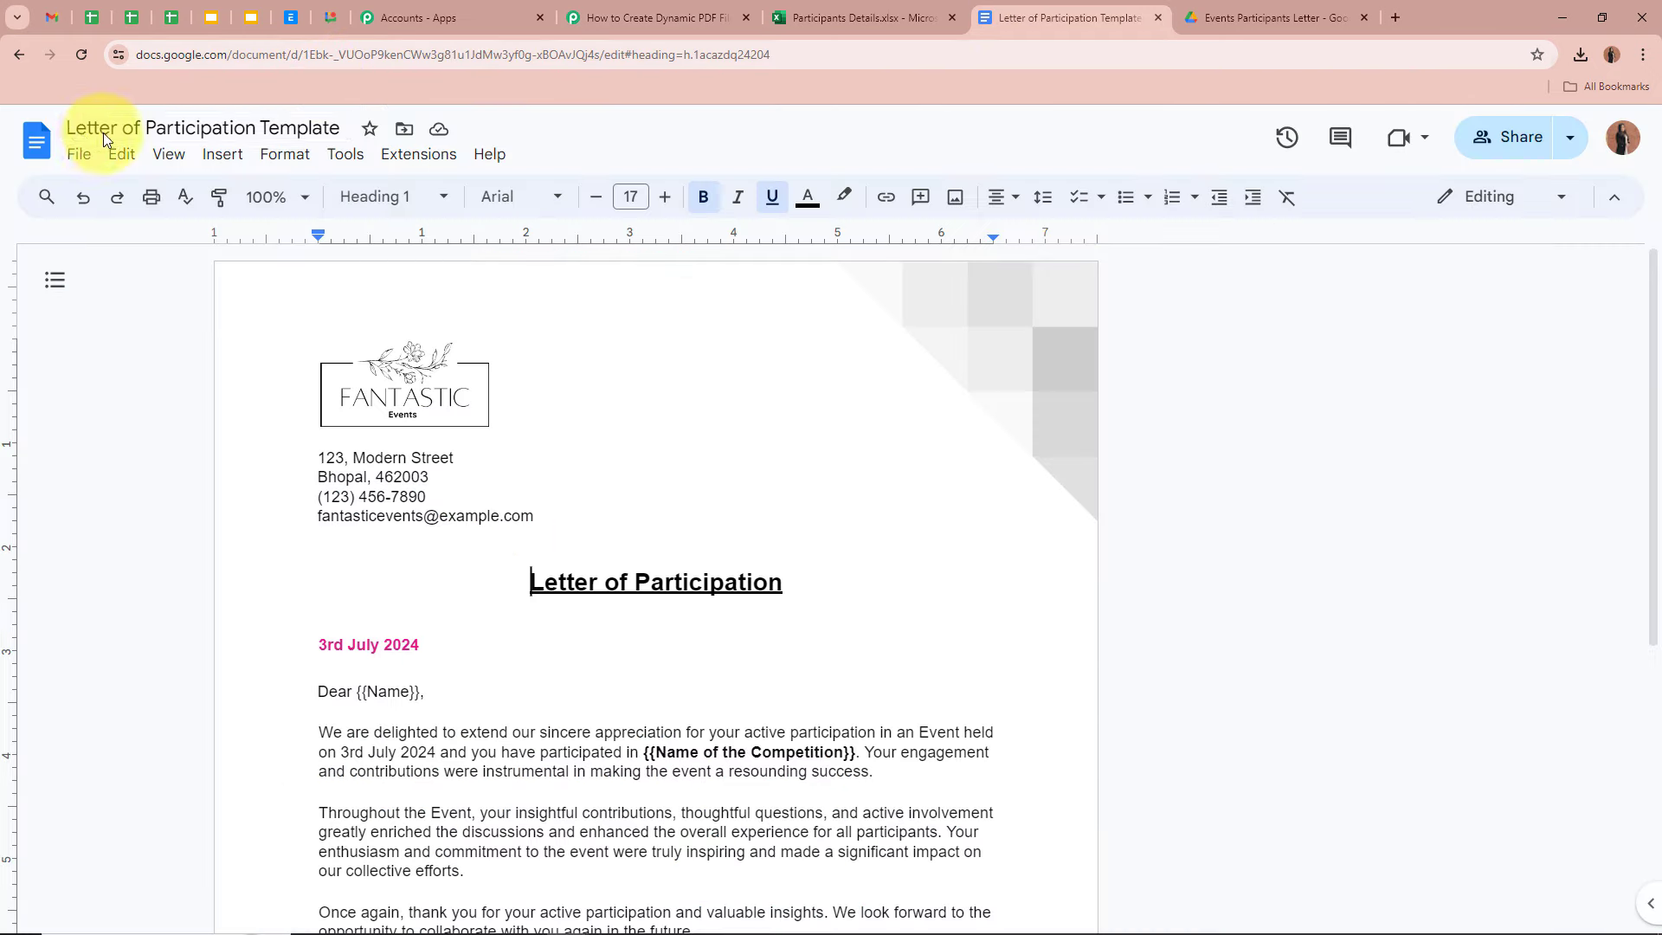
{"action": "left_click", "coordinate": [671, 9]}
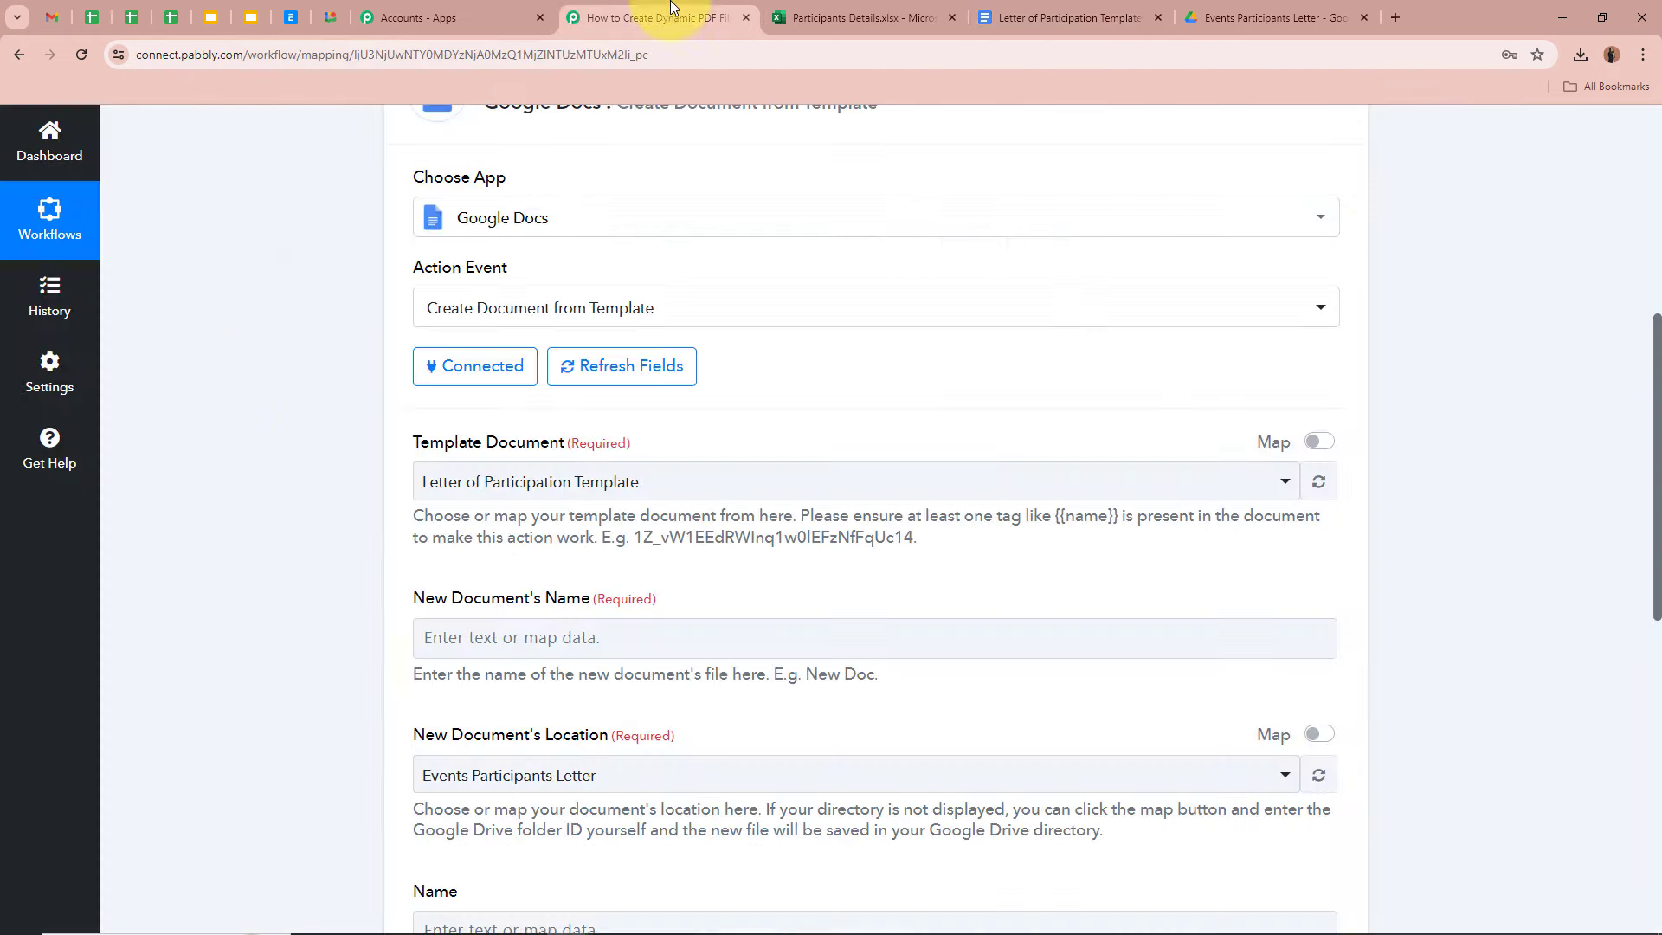
{"action": "left_click", "coordinate": [553, 478]}
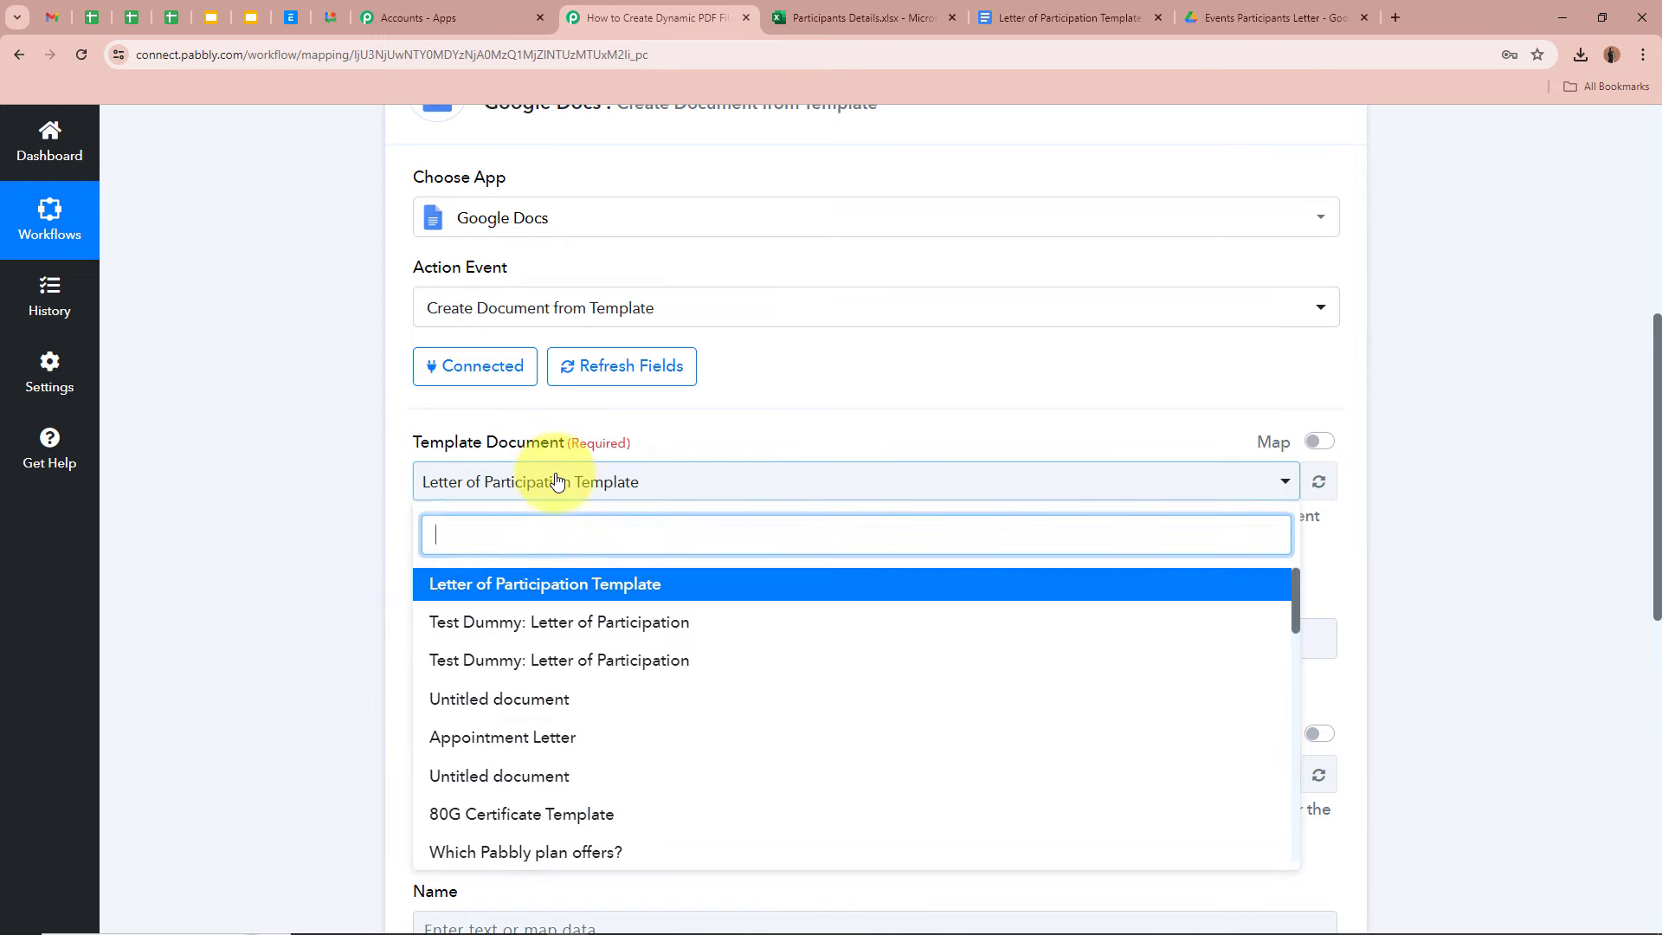
{"action": "left_click", "coordinate": [546, 576]}
{"action": "left_click", "coordinate": [267, 471]}
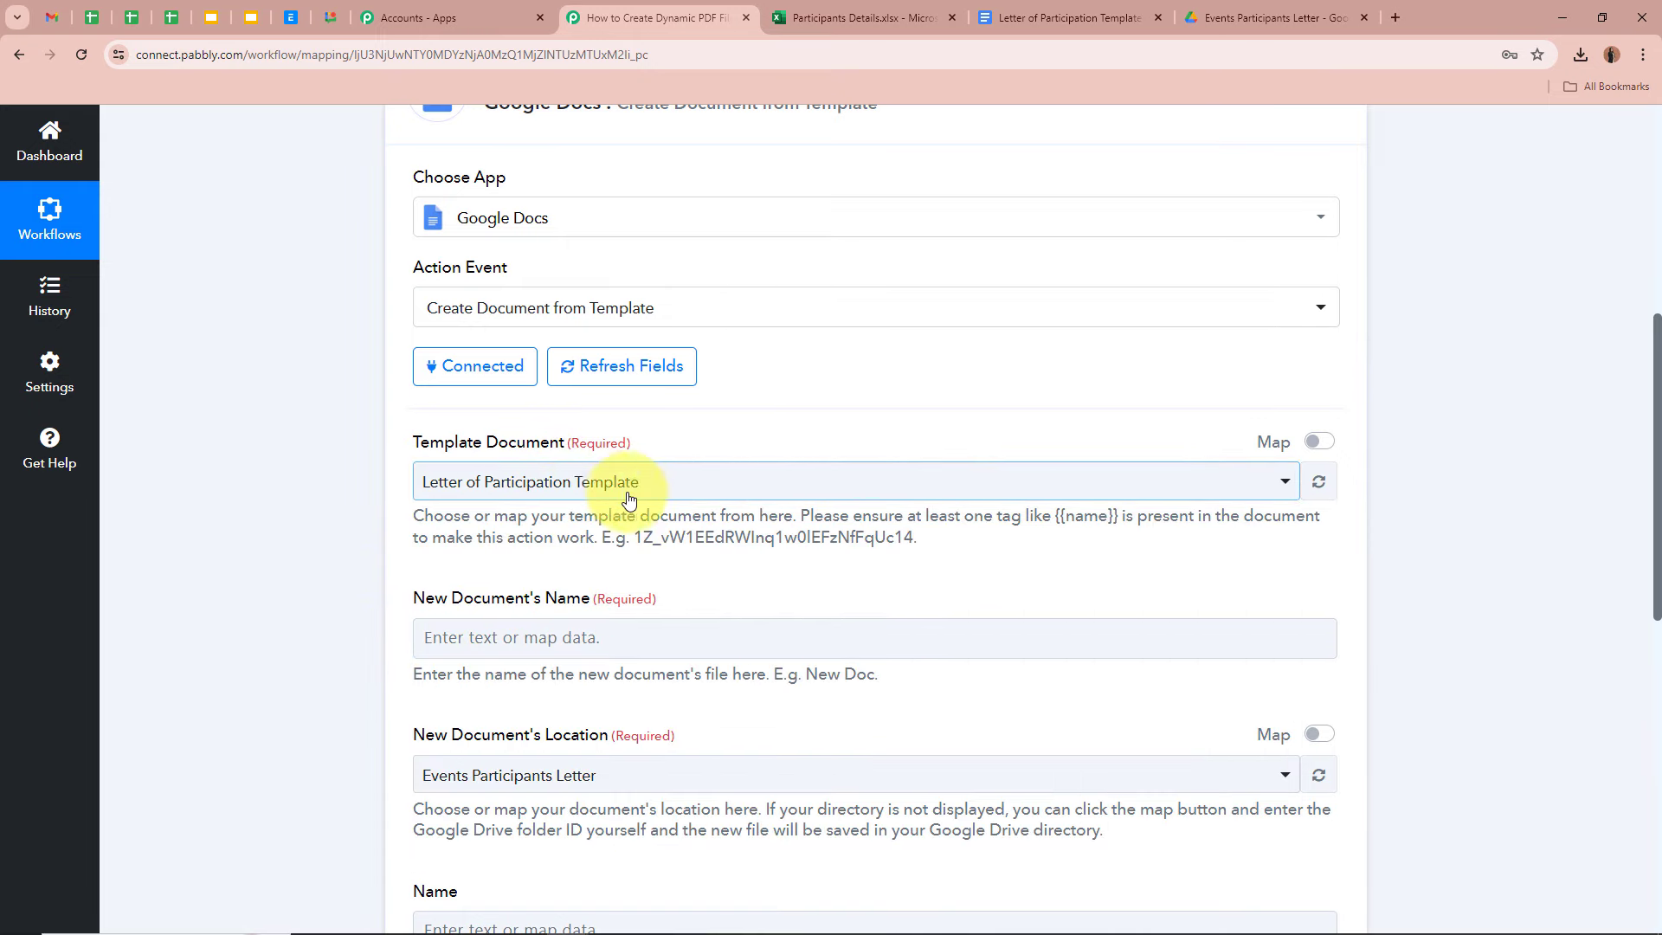
{"action": "scroll", "coordinate": [350, 537], "scroll_direction": "down", "scroll_amount": 2}
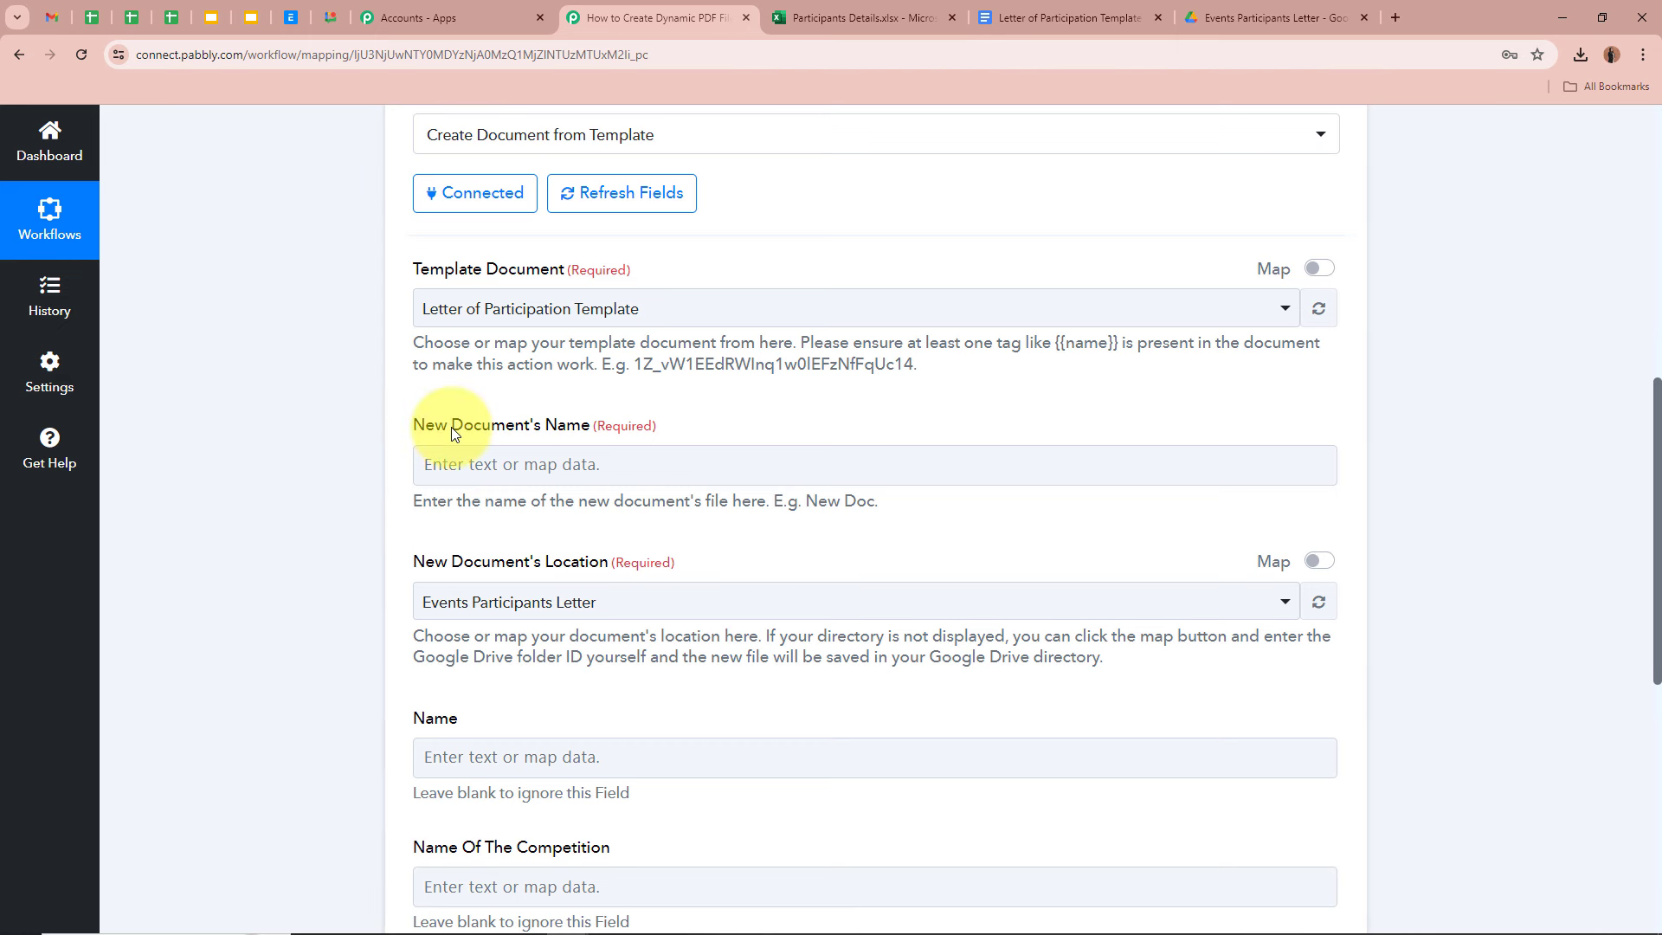
- Insert the Excel step's RowData 0 and RowData 1 fields into New Document's Name
{"action": "left_click", "coordinate": [454, 461]}
{"action": "left_click", "coordinate": [438, 464]}
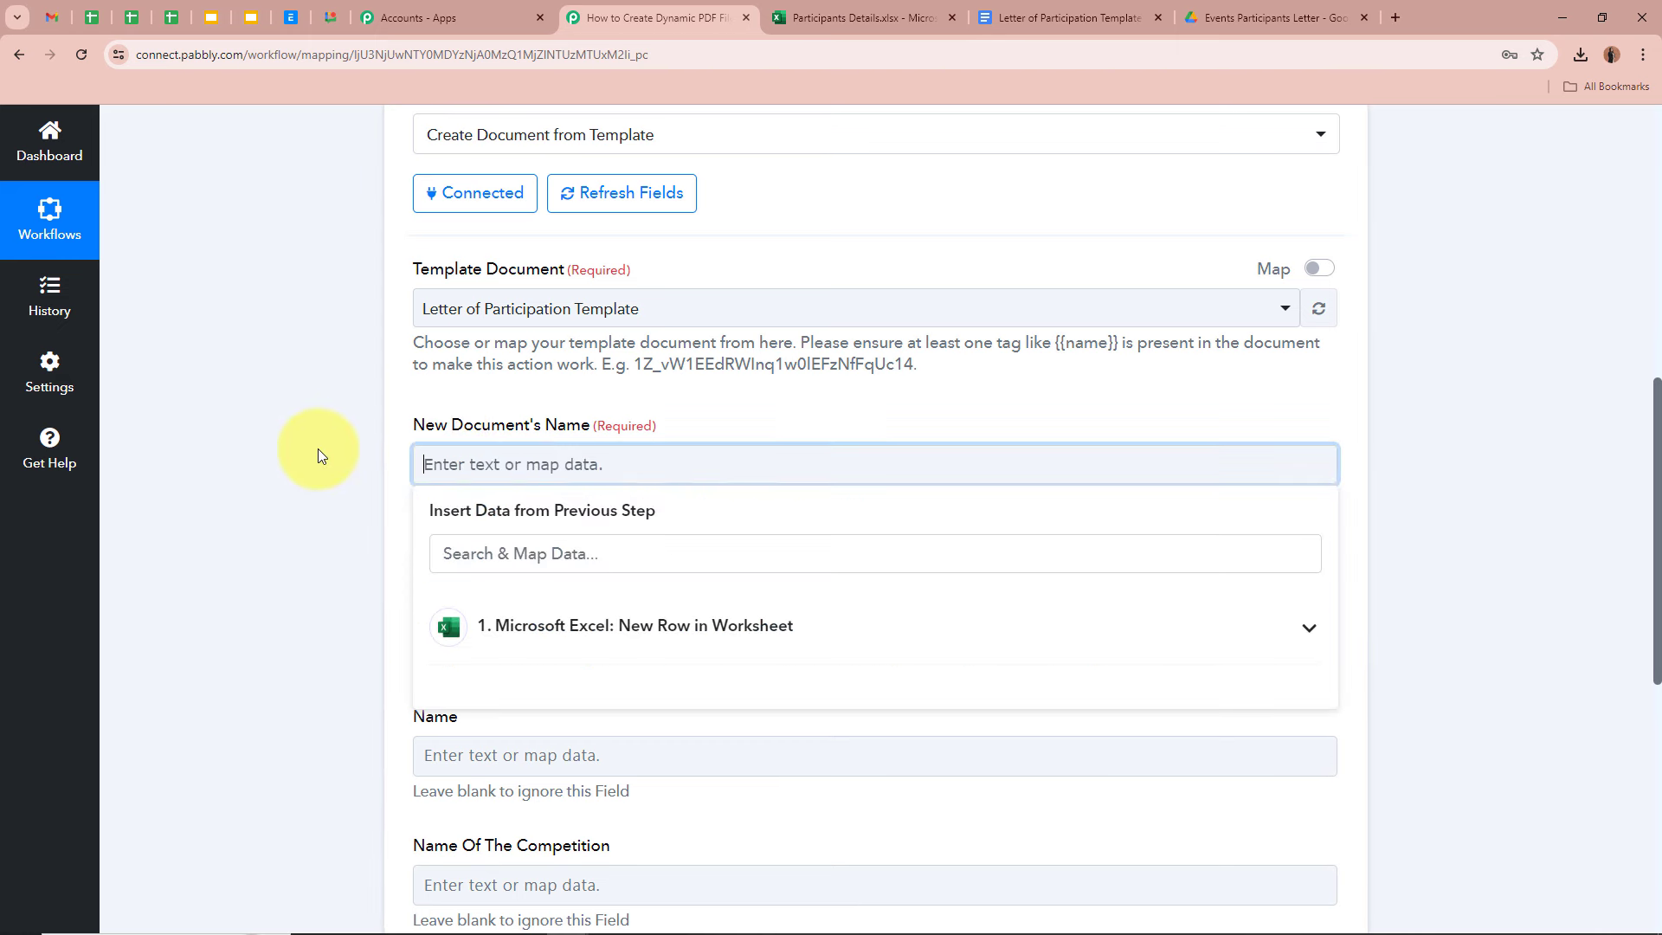
{"action": "left_click", "coordinate": [319, 448]}
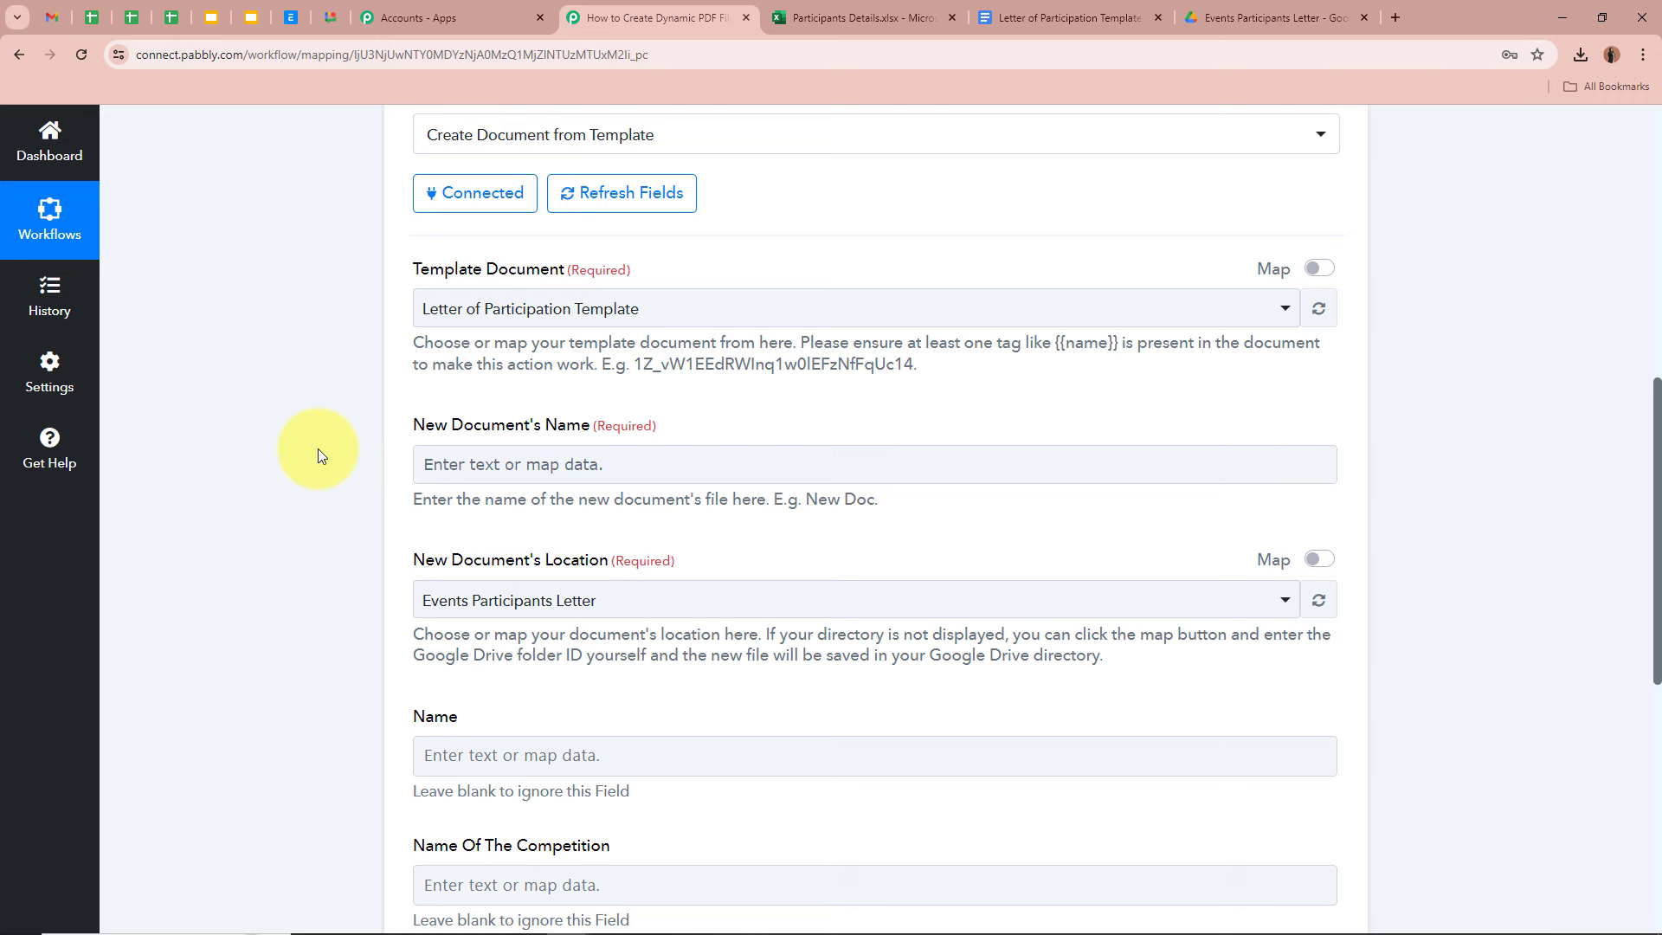
{"action": "left_click", "coordinate": [428, 464]}
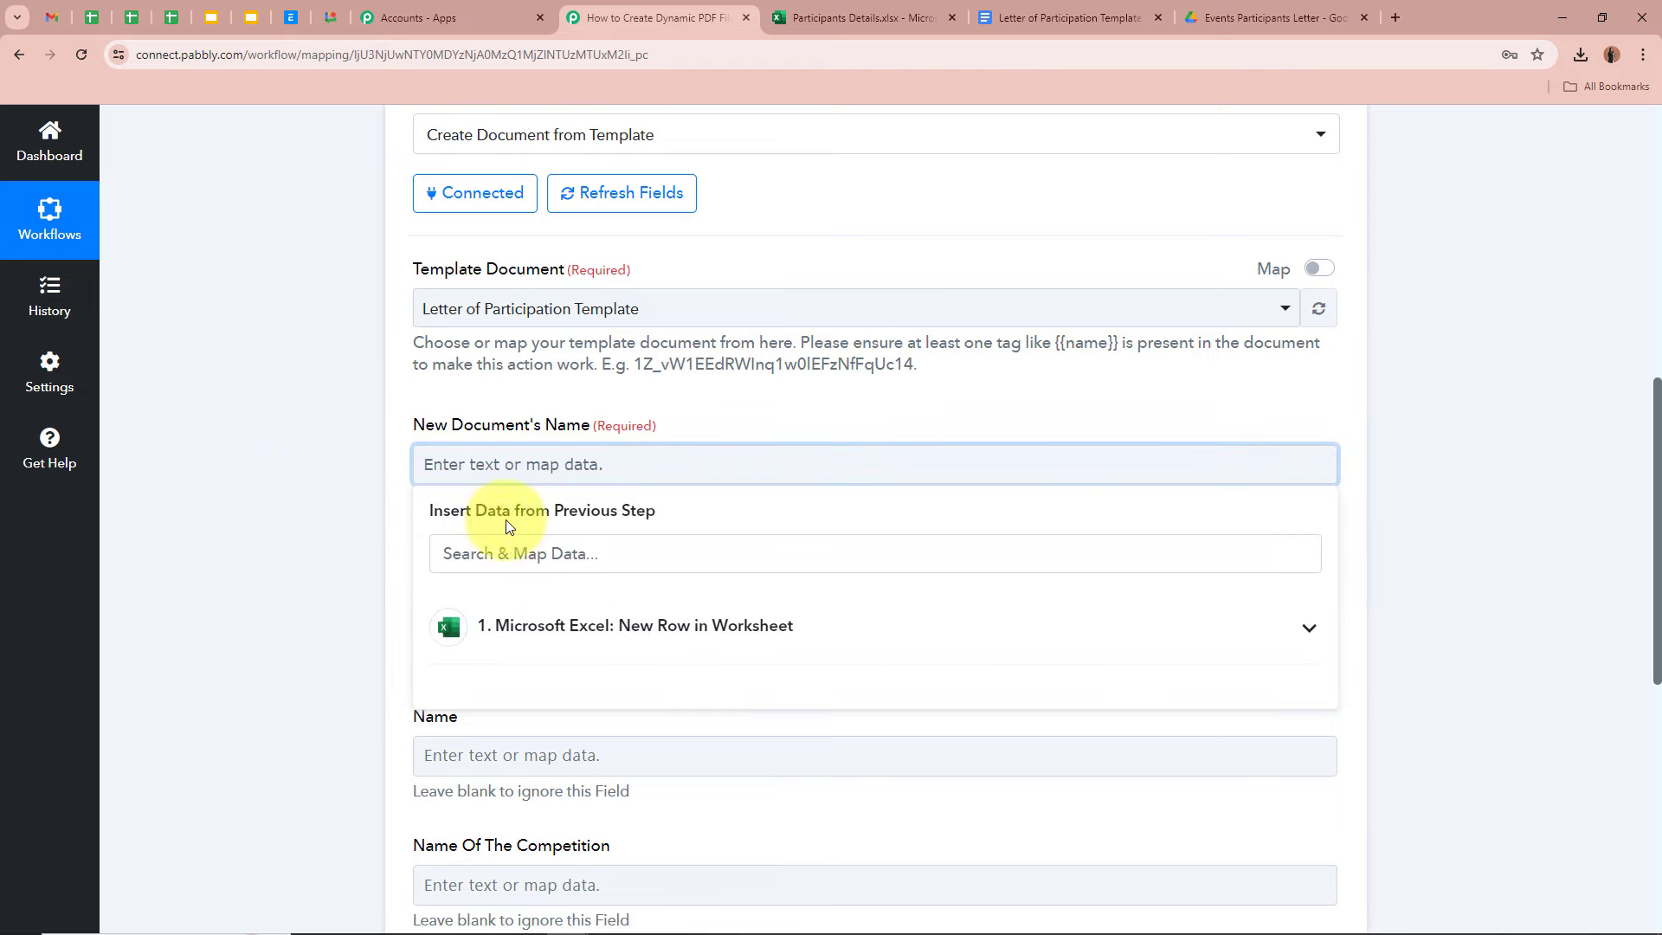
{"action": "left_click", "coordinate": [353, 514]}
{"action": "scroll", "coordinate": [351, 515], "scroll_direction": "up", "scroll_amount": 8}
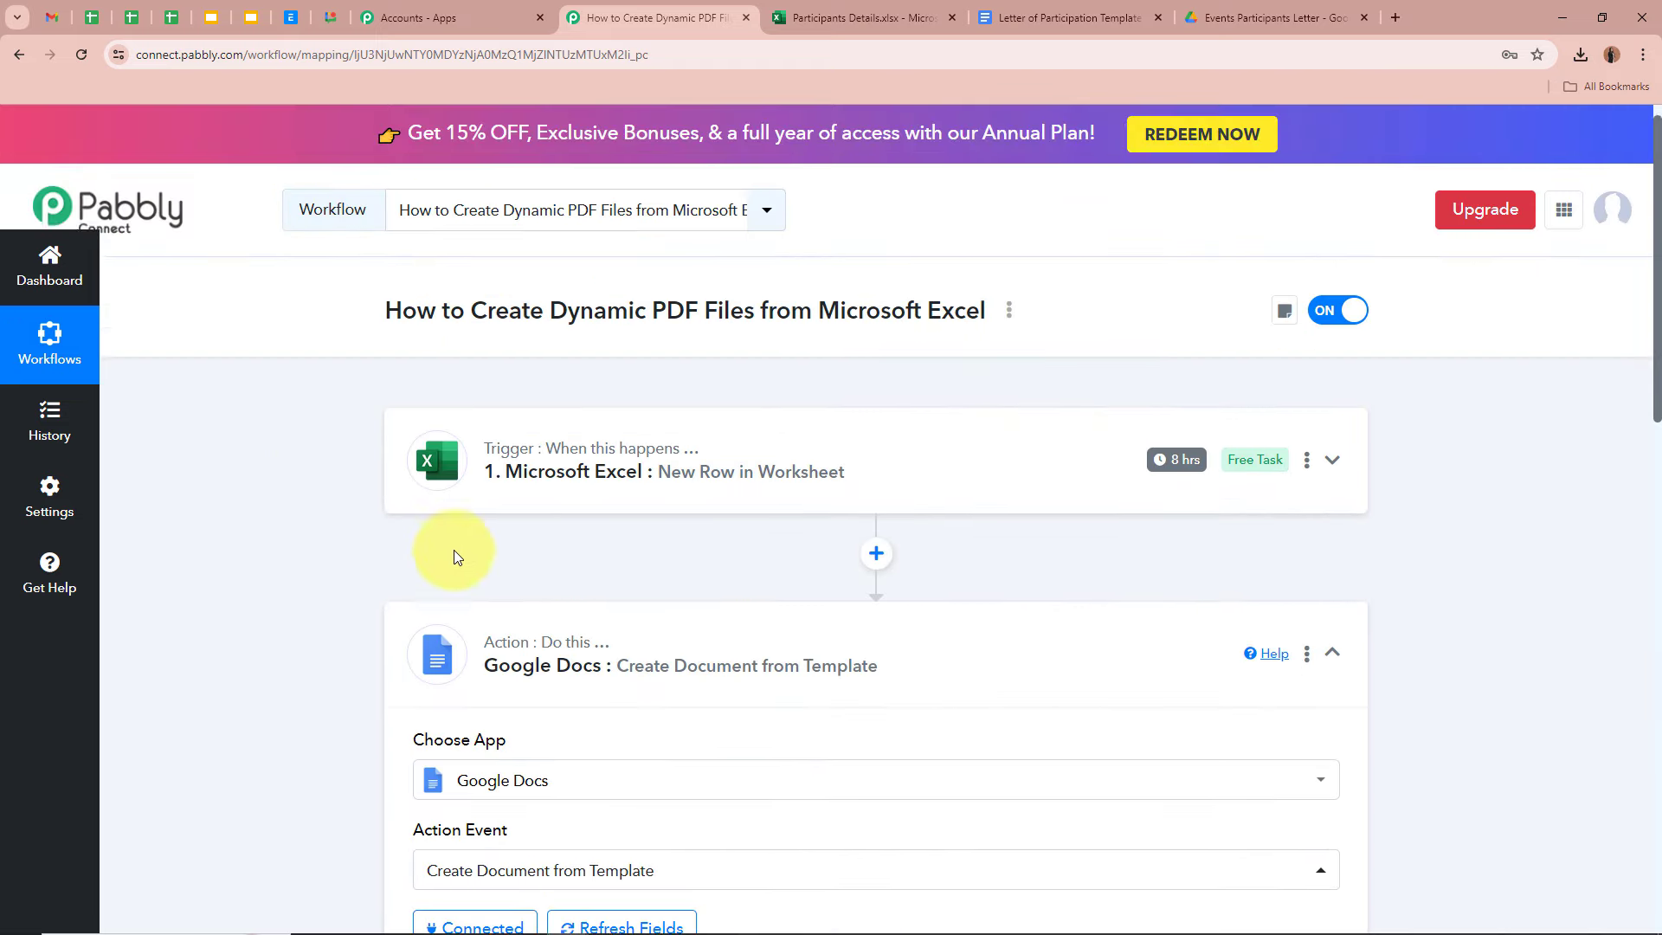
{"action": "scroll", "coordinate": [267, 424], "scroll_direction": "down", "scroll_amount": 9}
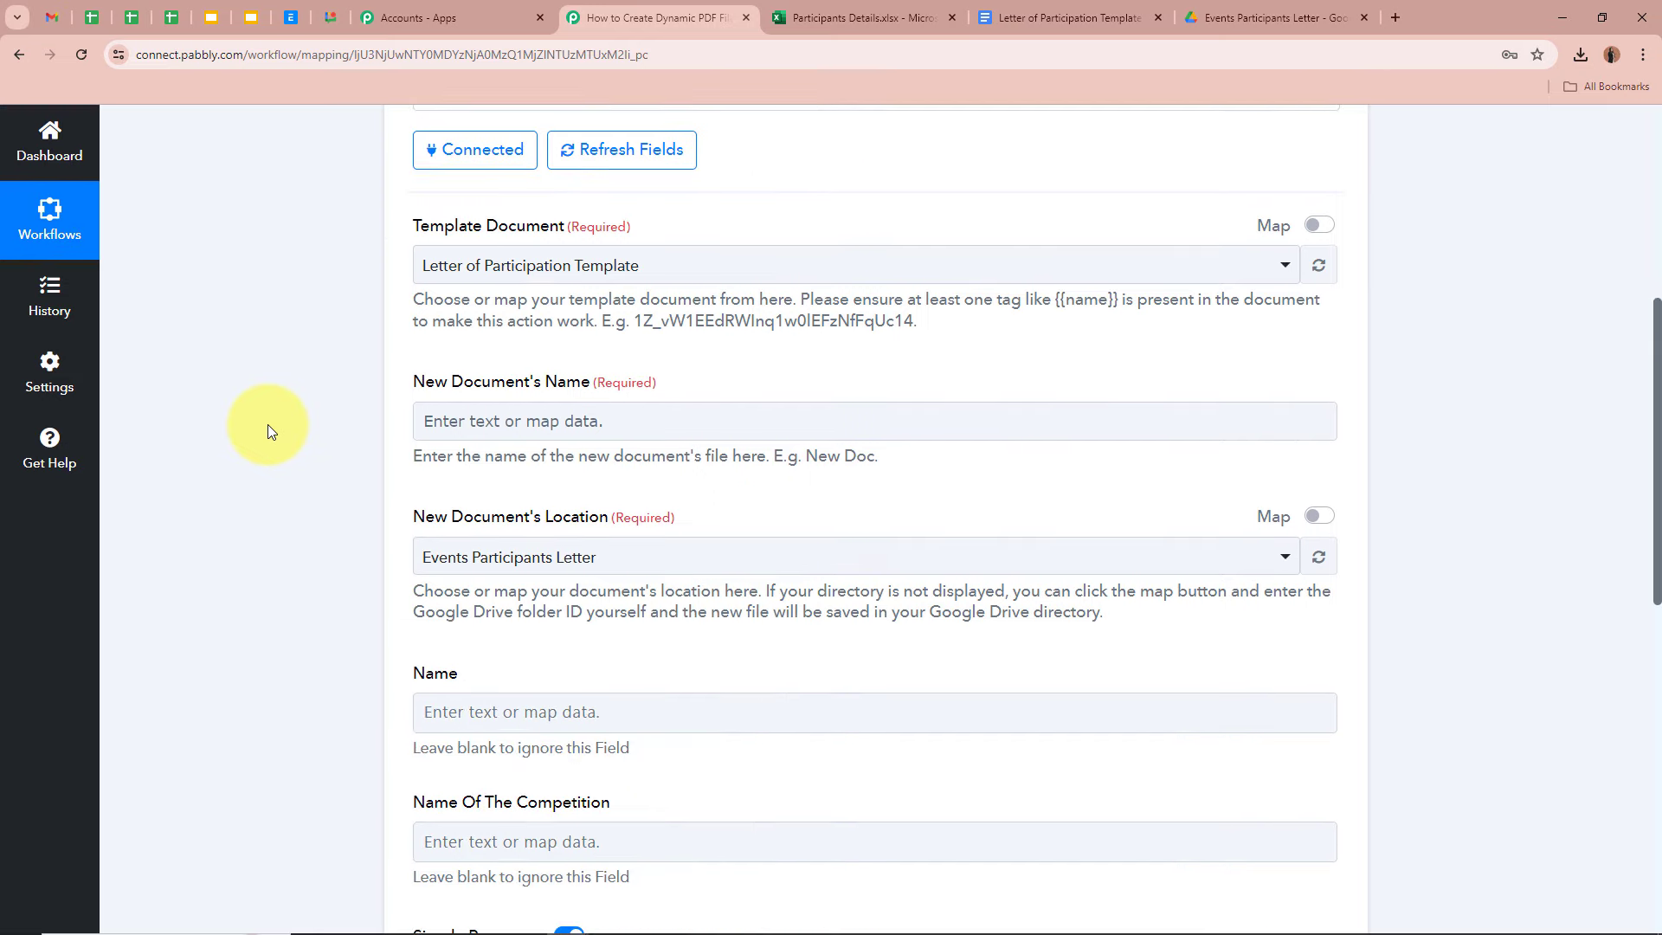
{"action": "left_click", "coordinate": [484, 425]}
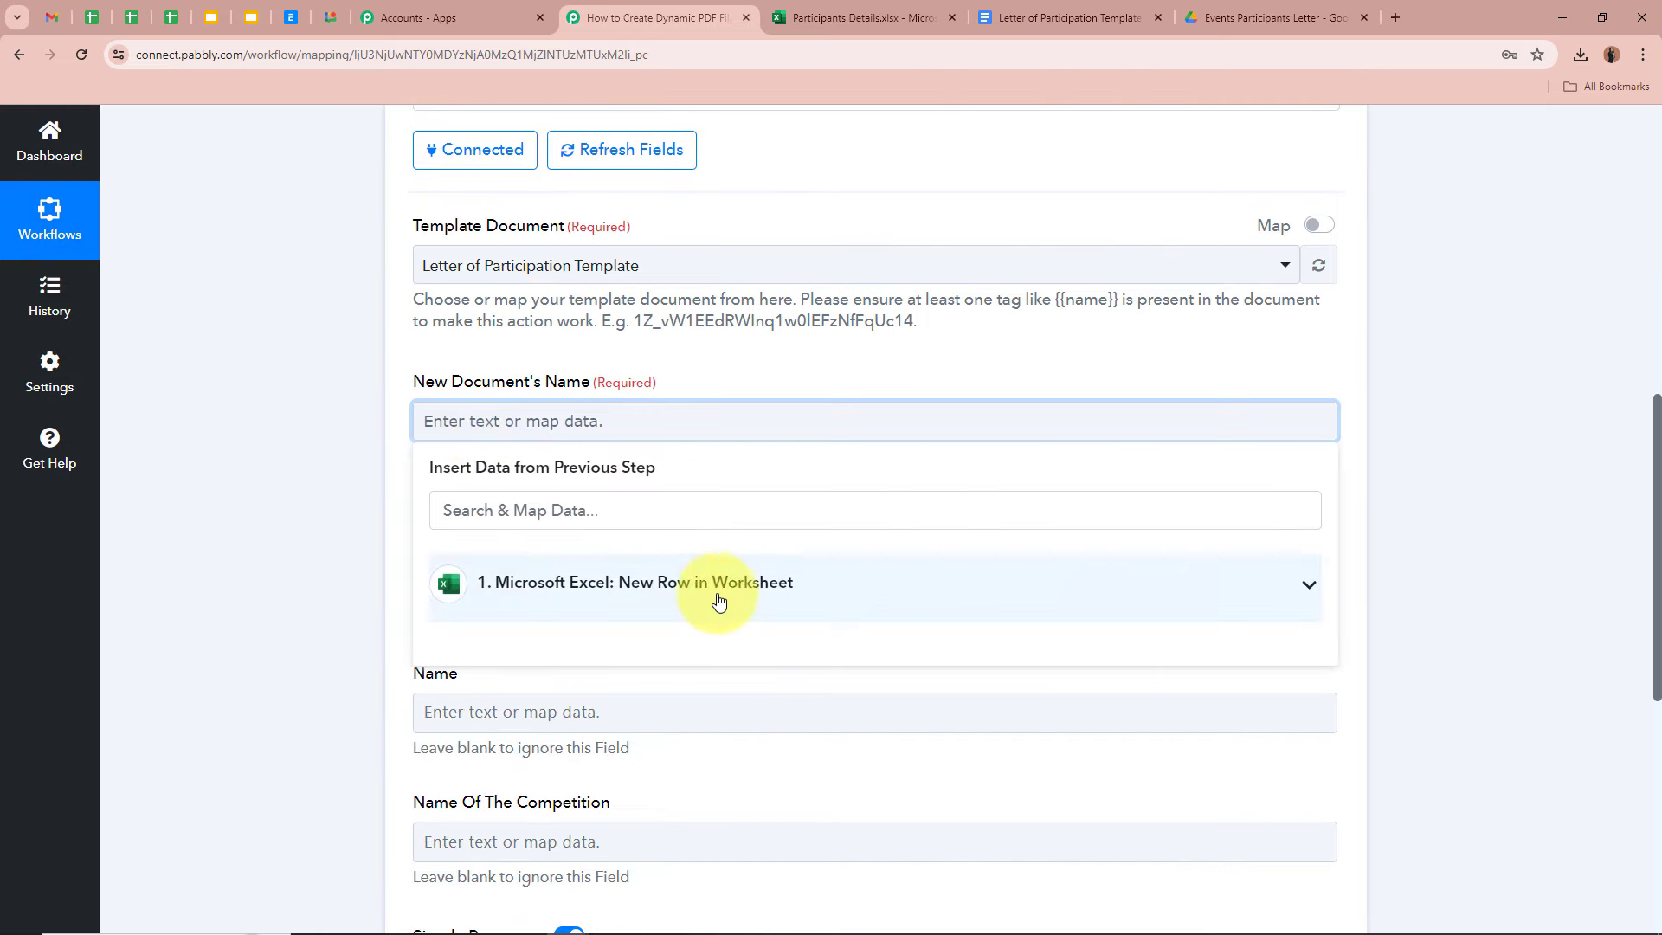
{"action": "left_click", "coordinate": [866, 593]}
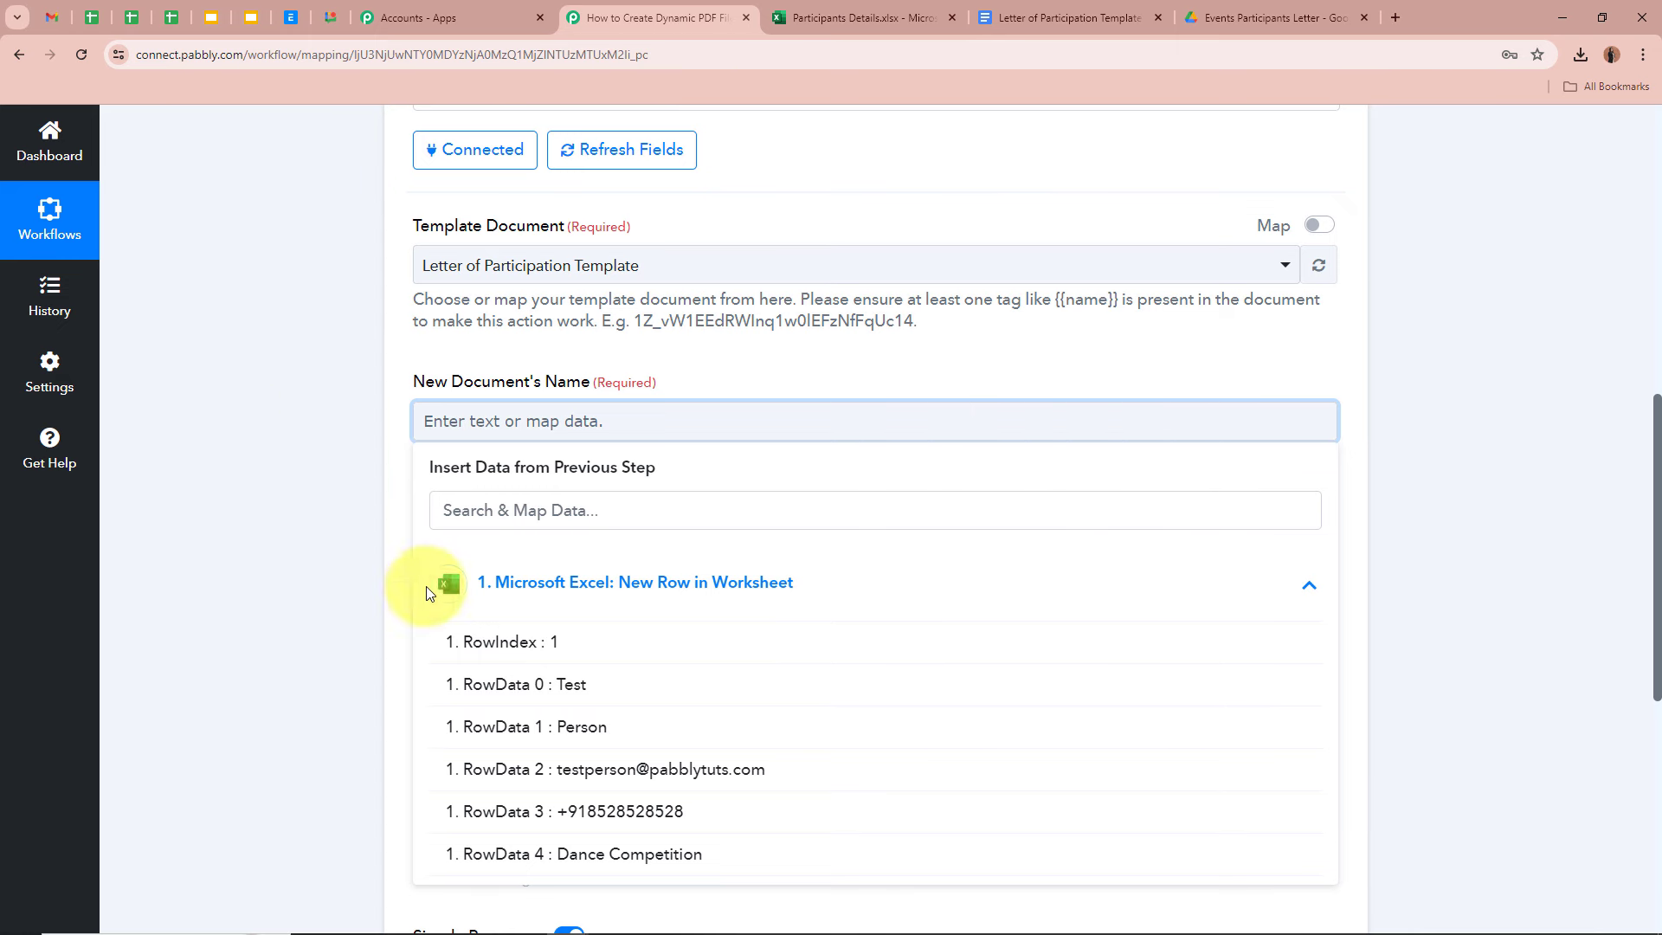
{"action": "left_click", "coordinate": [582, 688]}
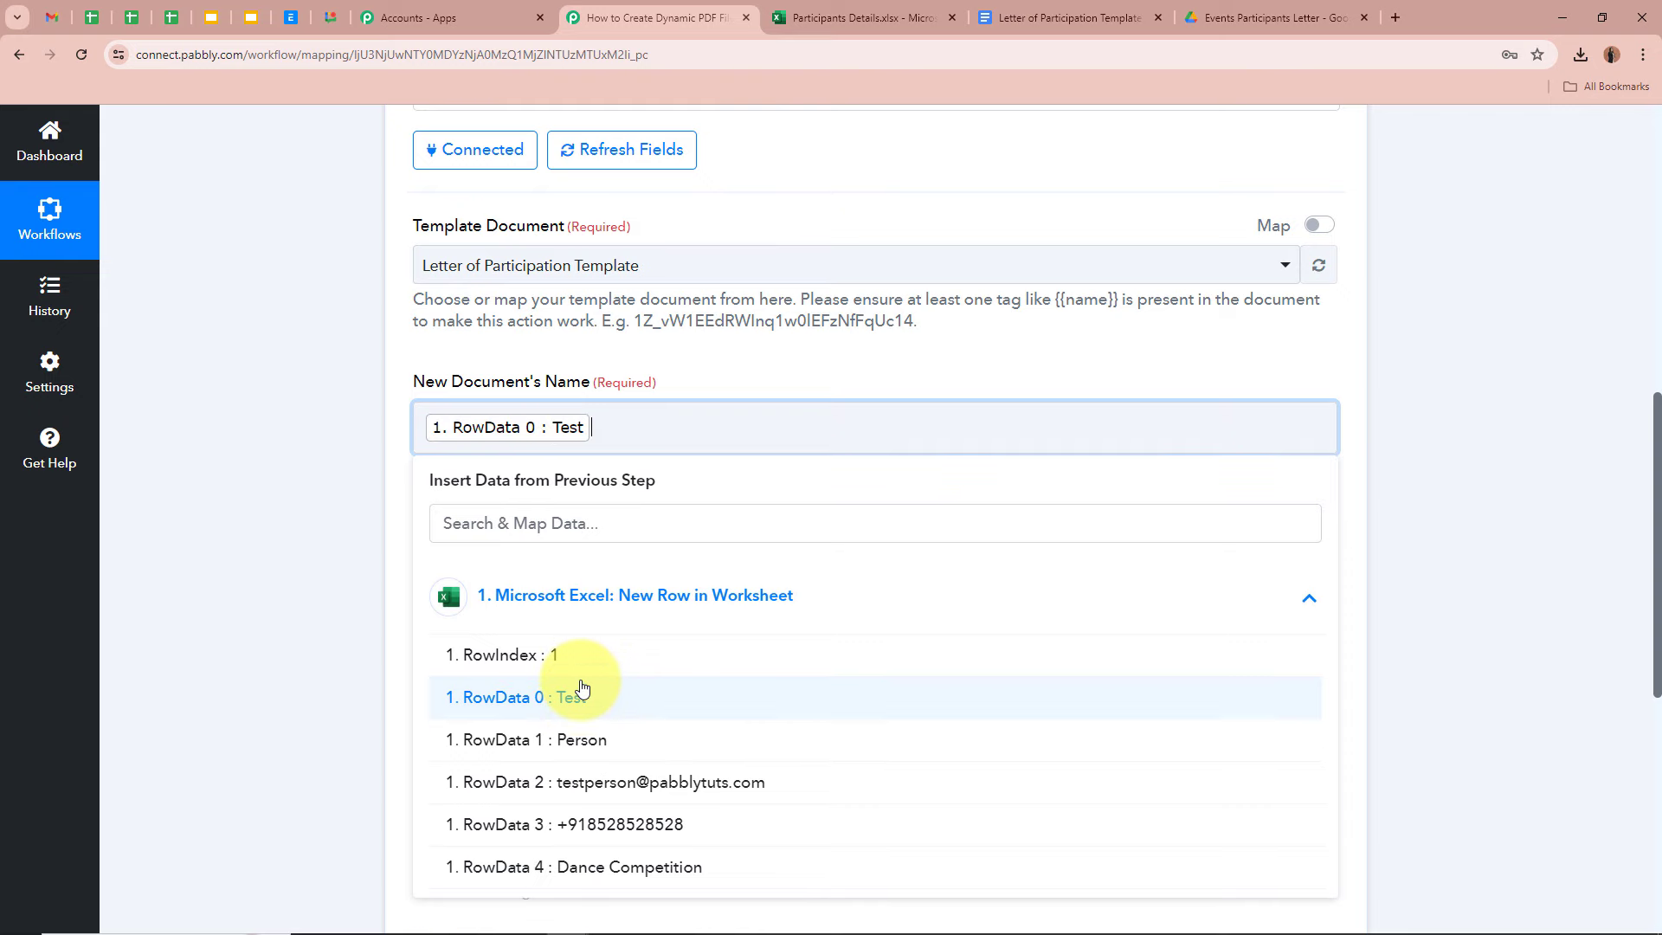
{"action": "left_click", "coordinate": [594, 740]}
{"action": "left_click", "coordinate": [315, 589]}
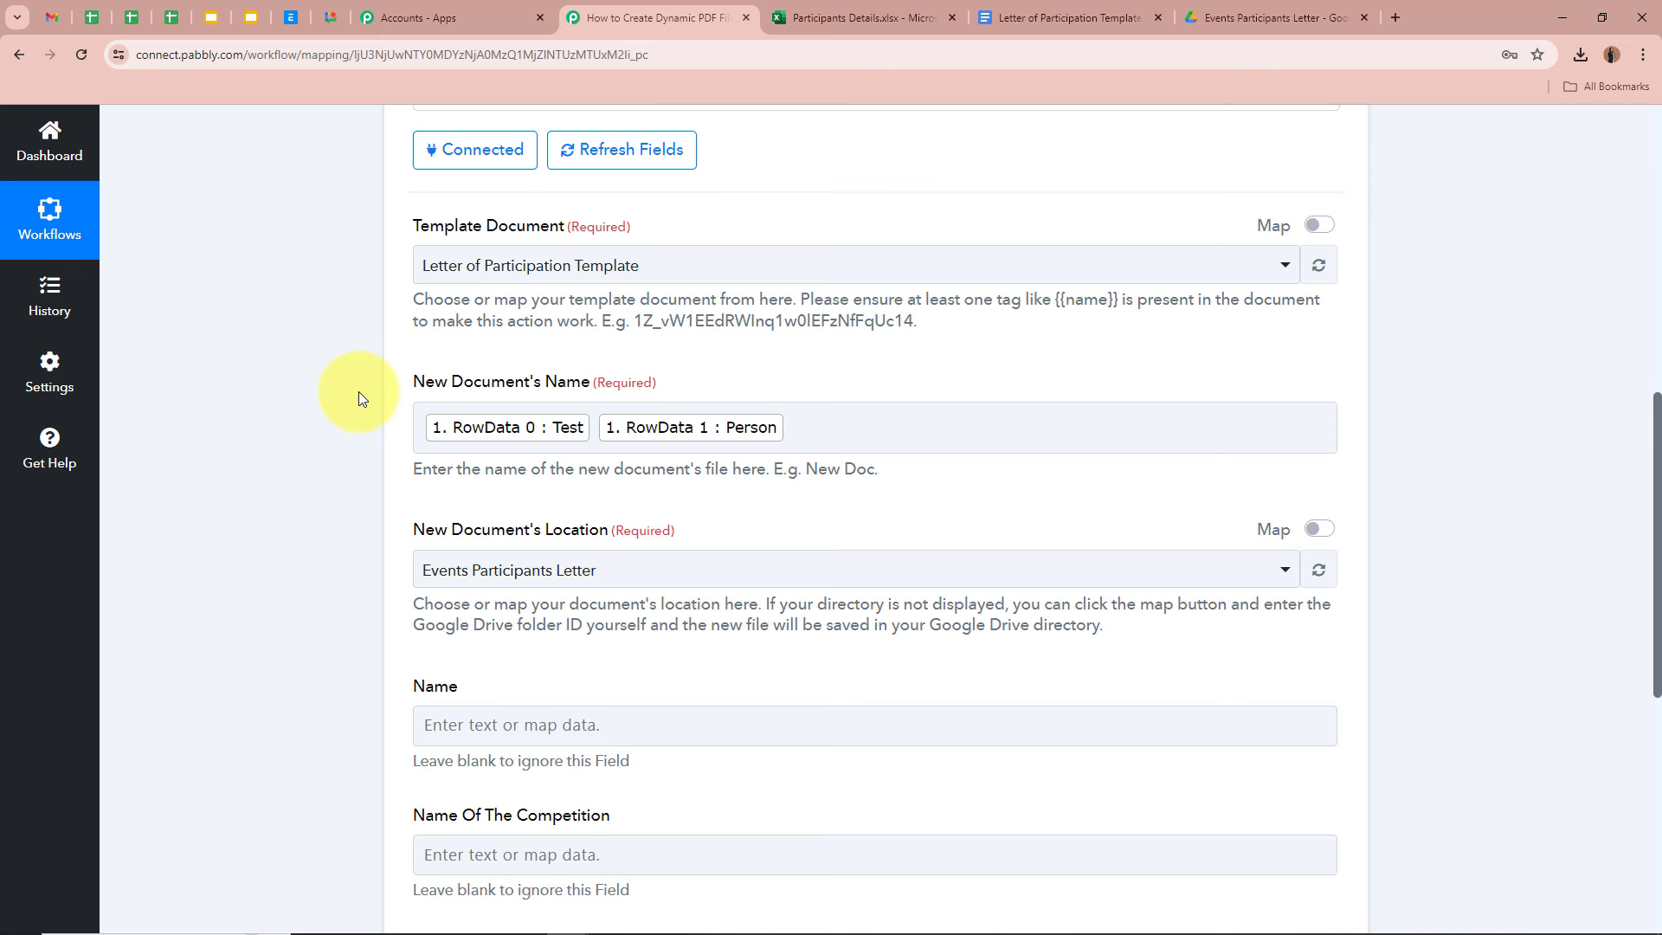
- Append 'Letter of Participation' after the mapped name fields and review the finished name
{"action": "scroll", "coordinate": [359, 392], "scroll_direction": "up", "scroll_amount": 7}
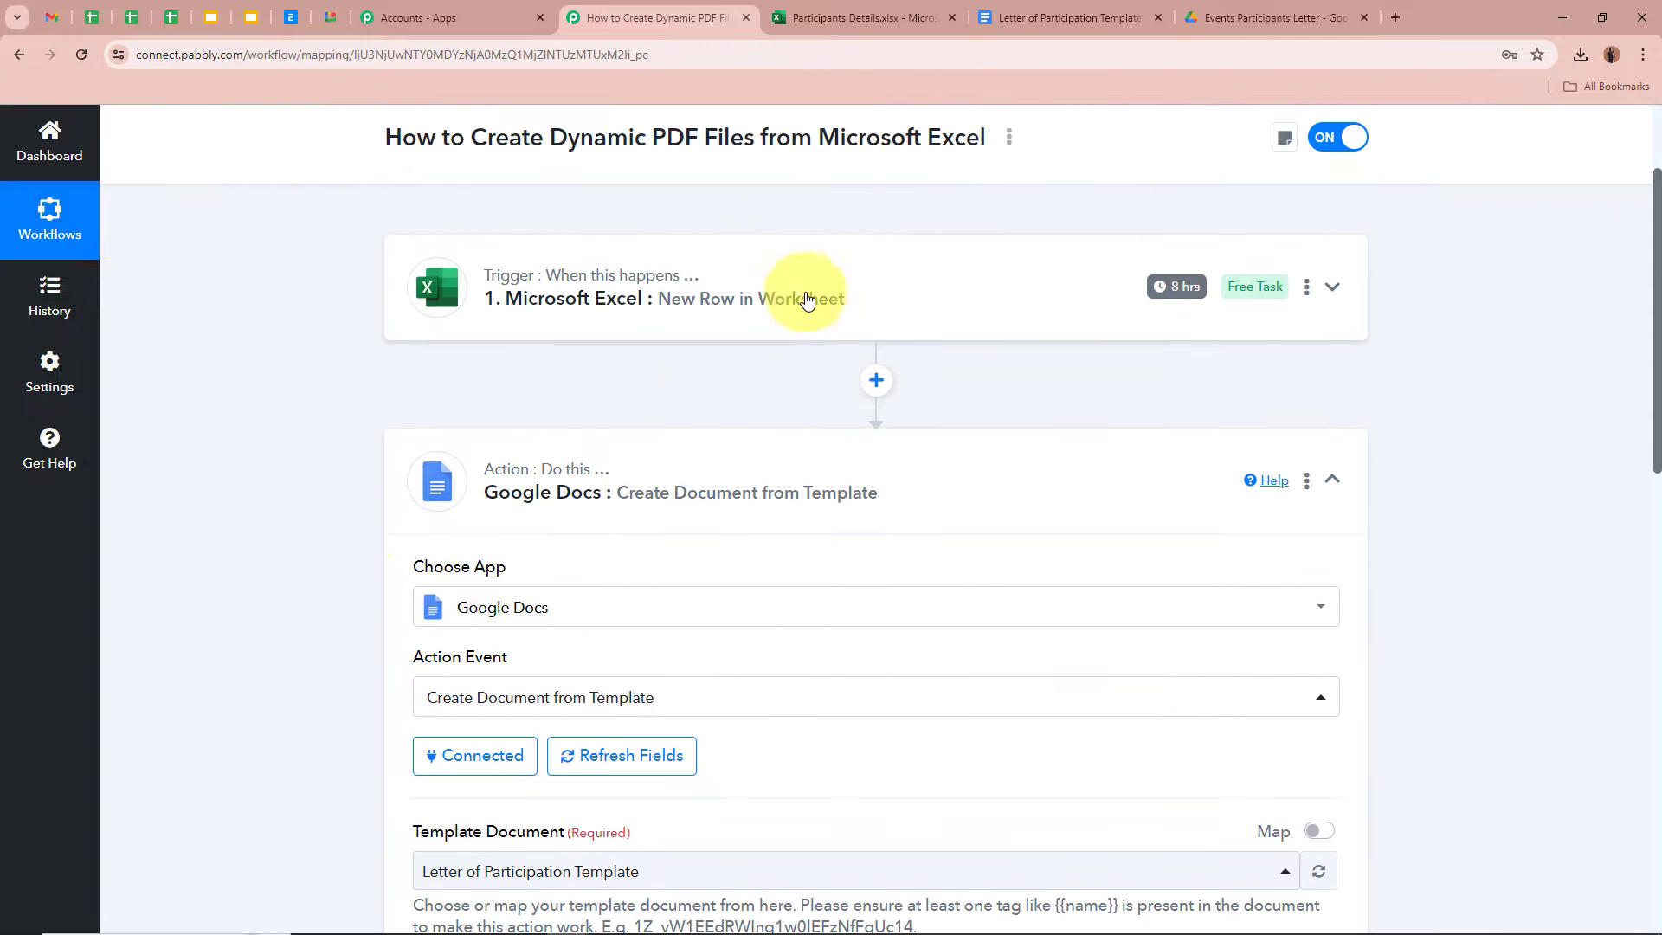
{"action": "scroll", "coordinate": [364, 320], "scroll_direction": "down", "scroll_amount": 3}
{"action": "scroll", "coordinate": [364, 320], "scroll_direction": "down", "scroll_amount": 5}
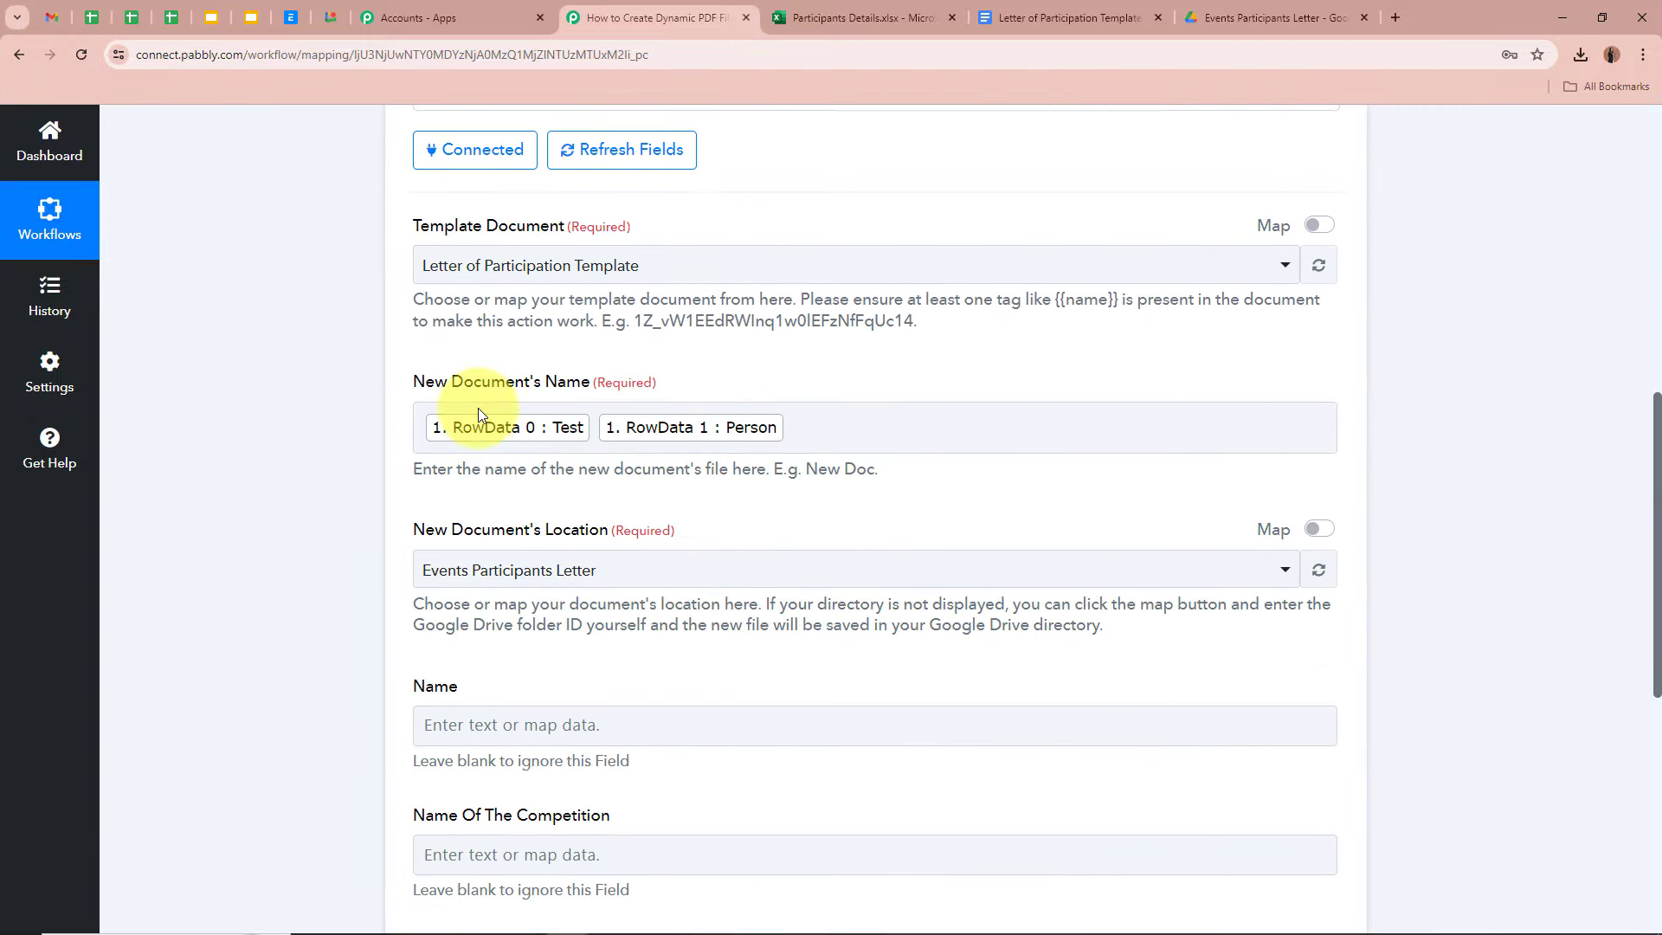
{"action": "left_click", "coordinate": [905, 438]}
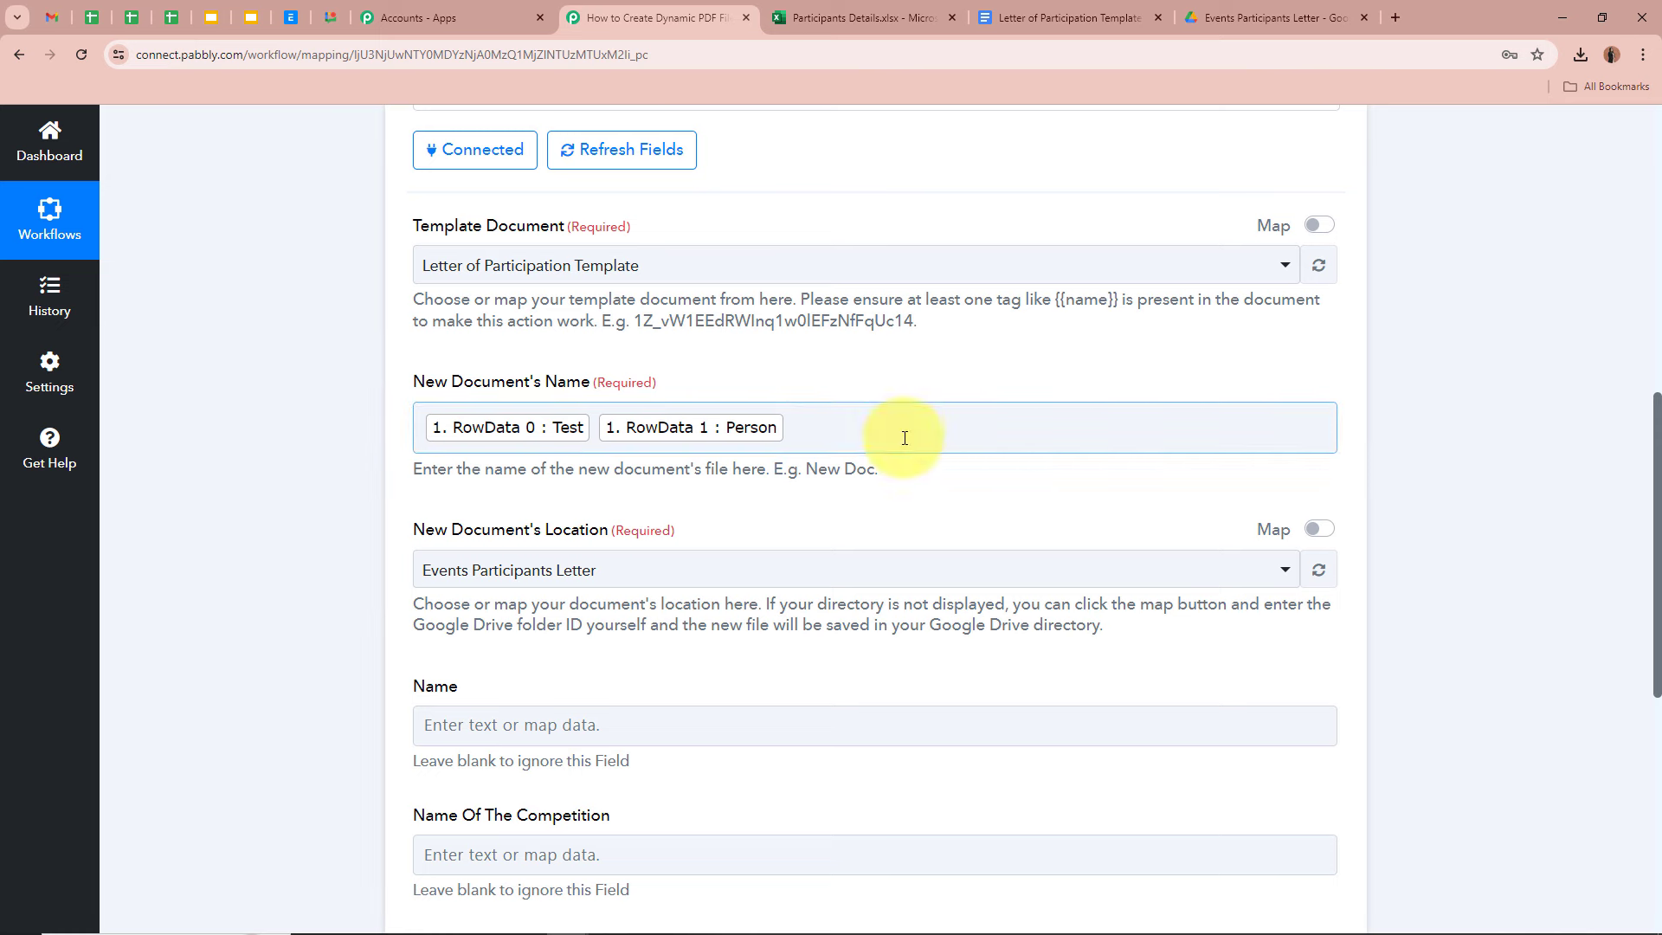
{"action": "left_click", "coordinate": [904, 428]}
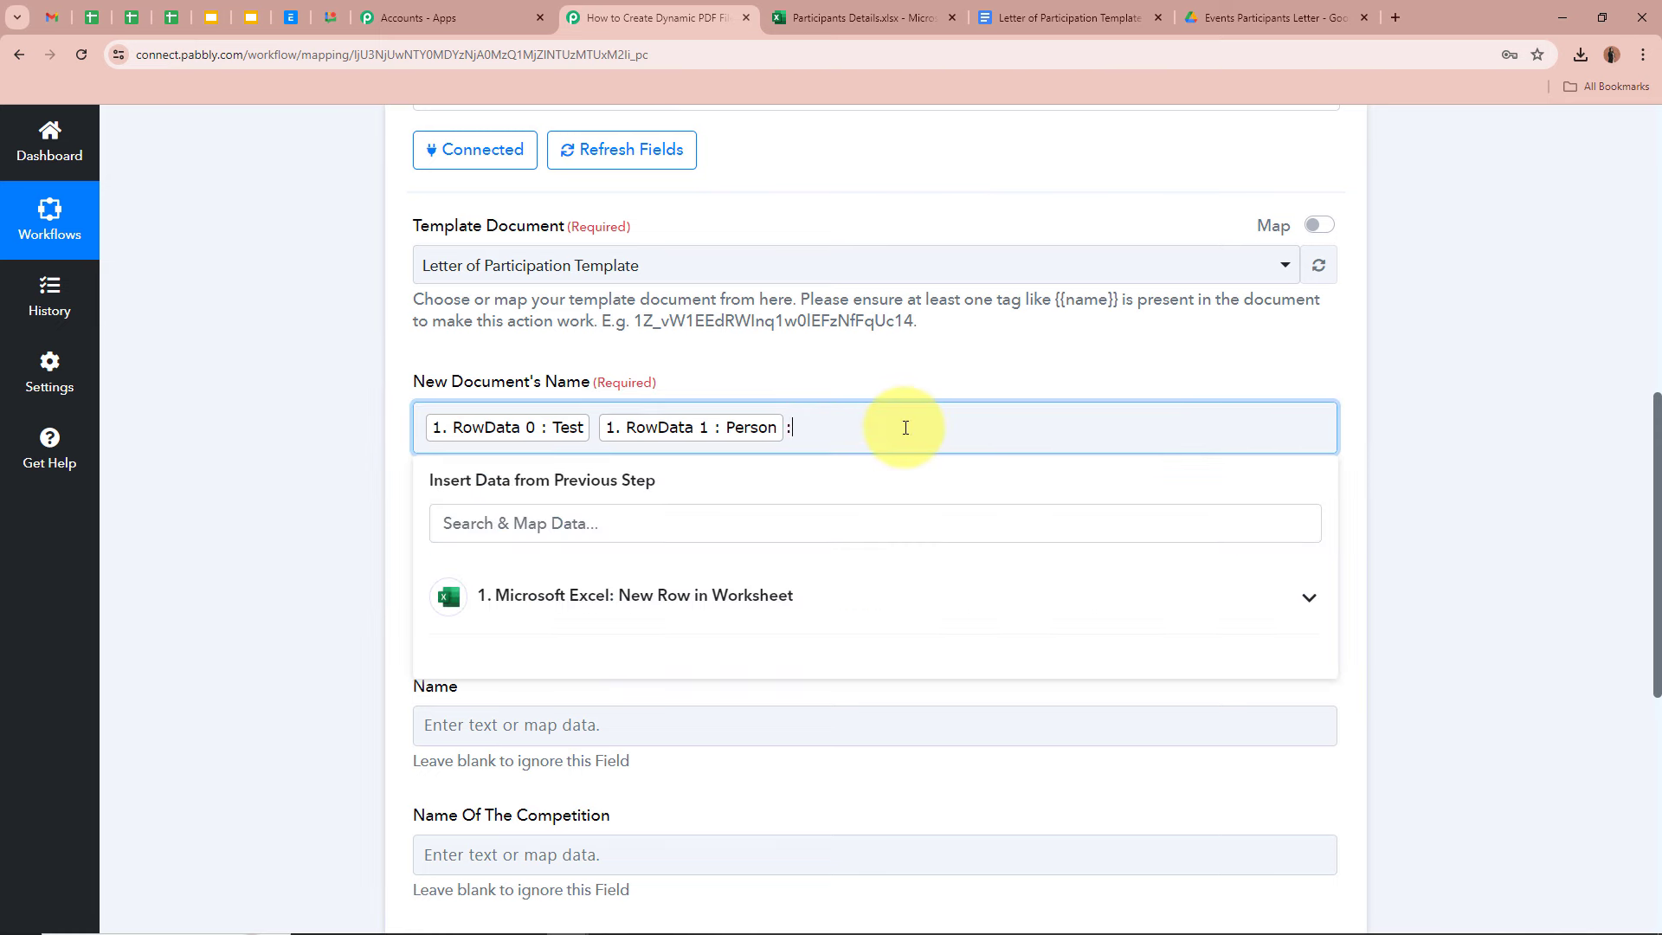
{"action": "type", "text": "Letter of Participation"}
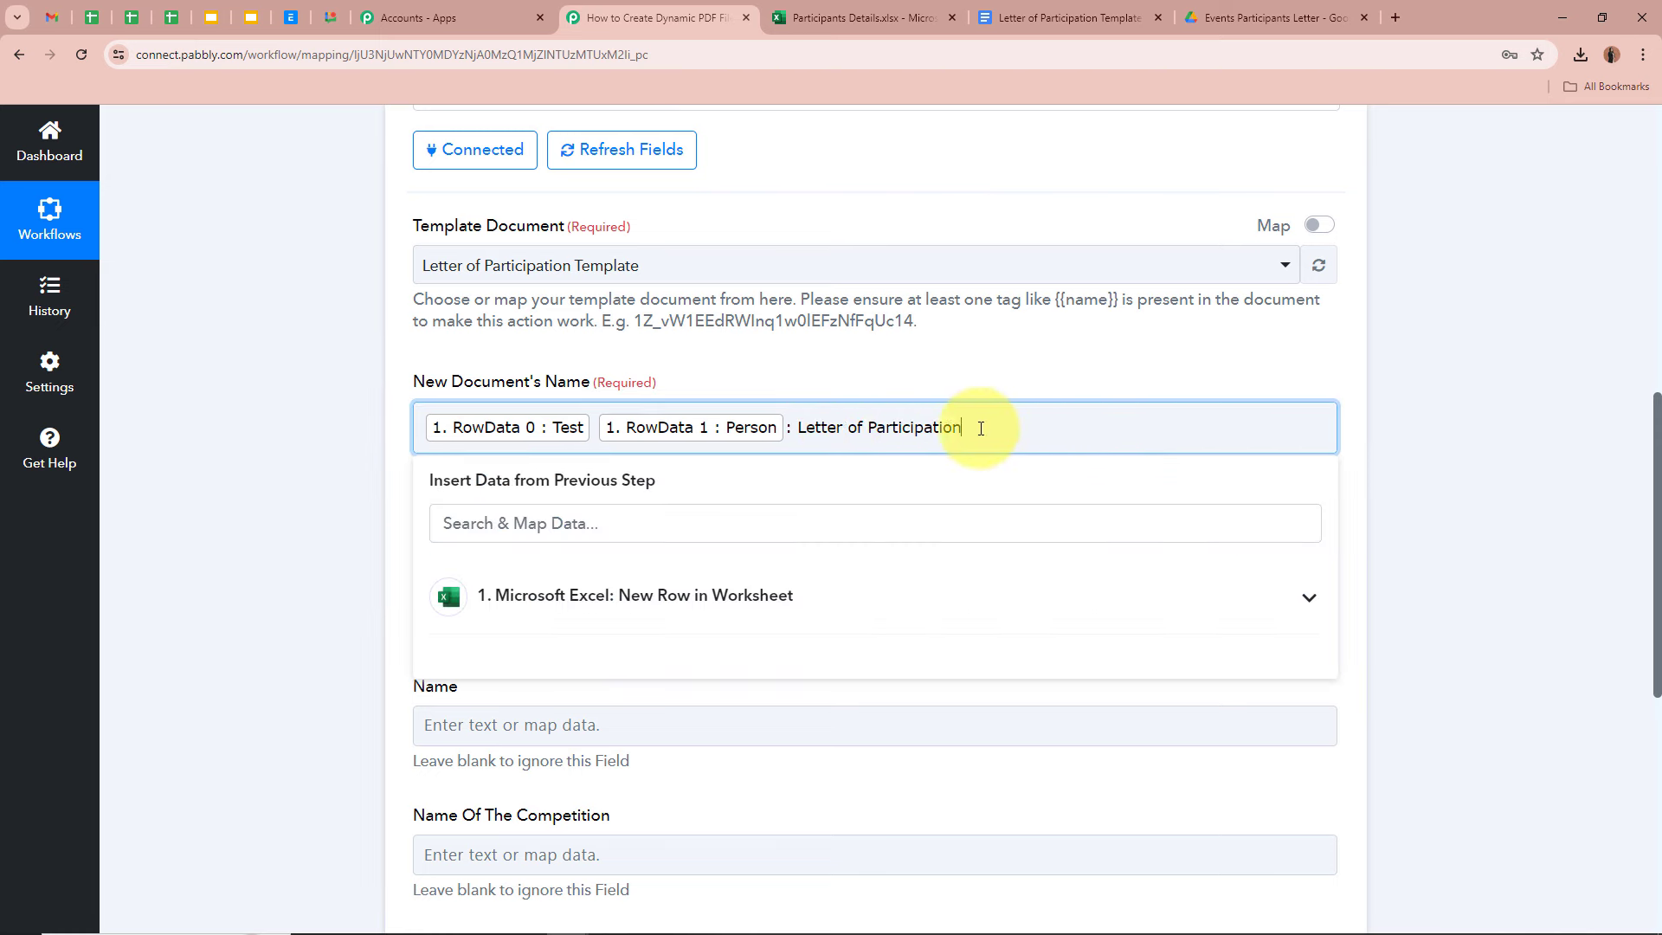
{"action": "left_click_drag", "start_coordinate": [971, 427], "coordinate": [801, 429]}
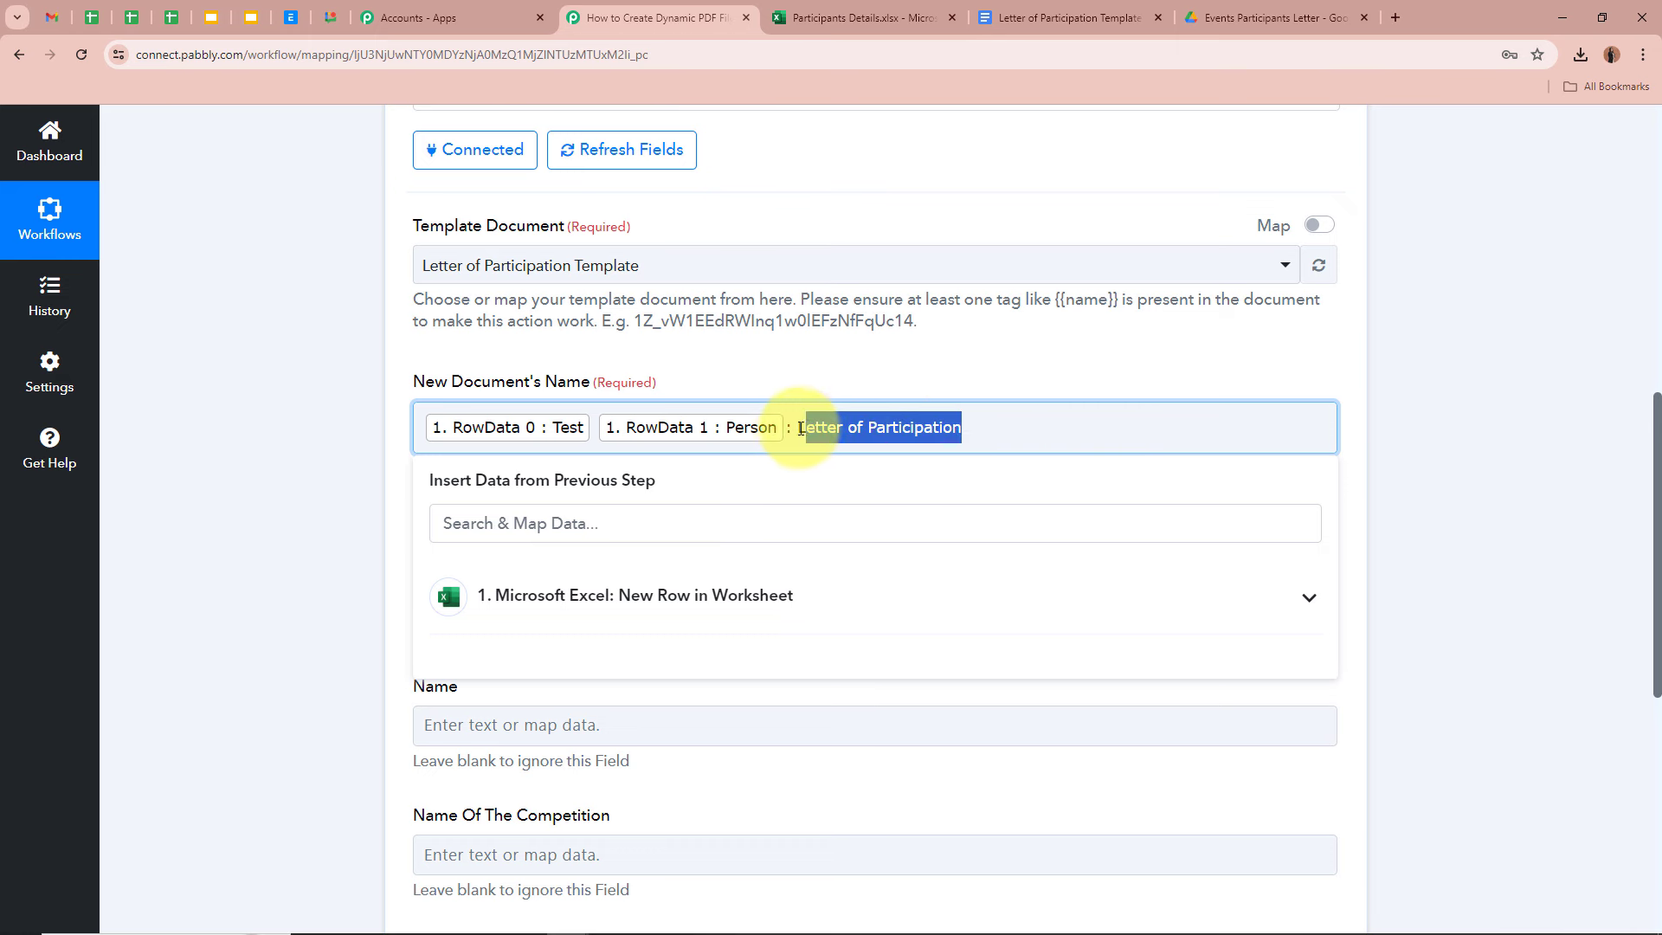
{"action": "left_click", "coordinate": [892, 427]}
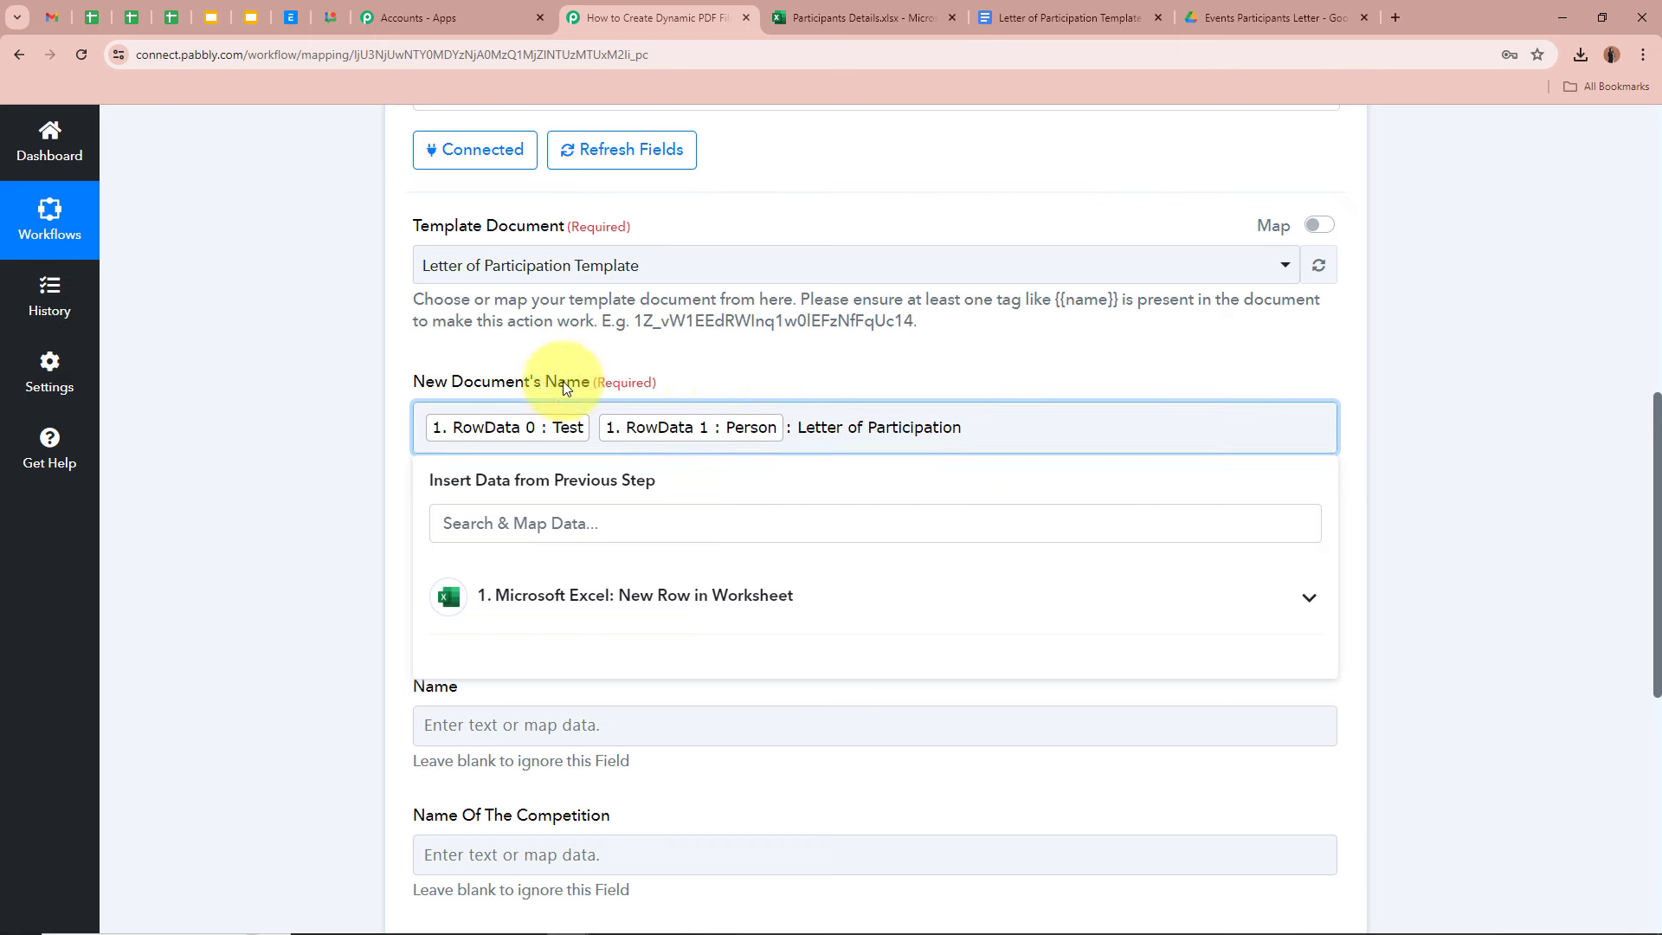
{"action": "left_click", "coordinate": [300, 397]}
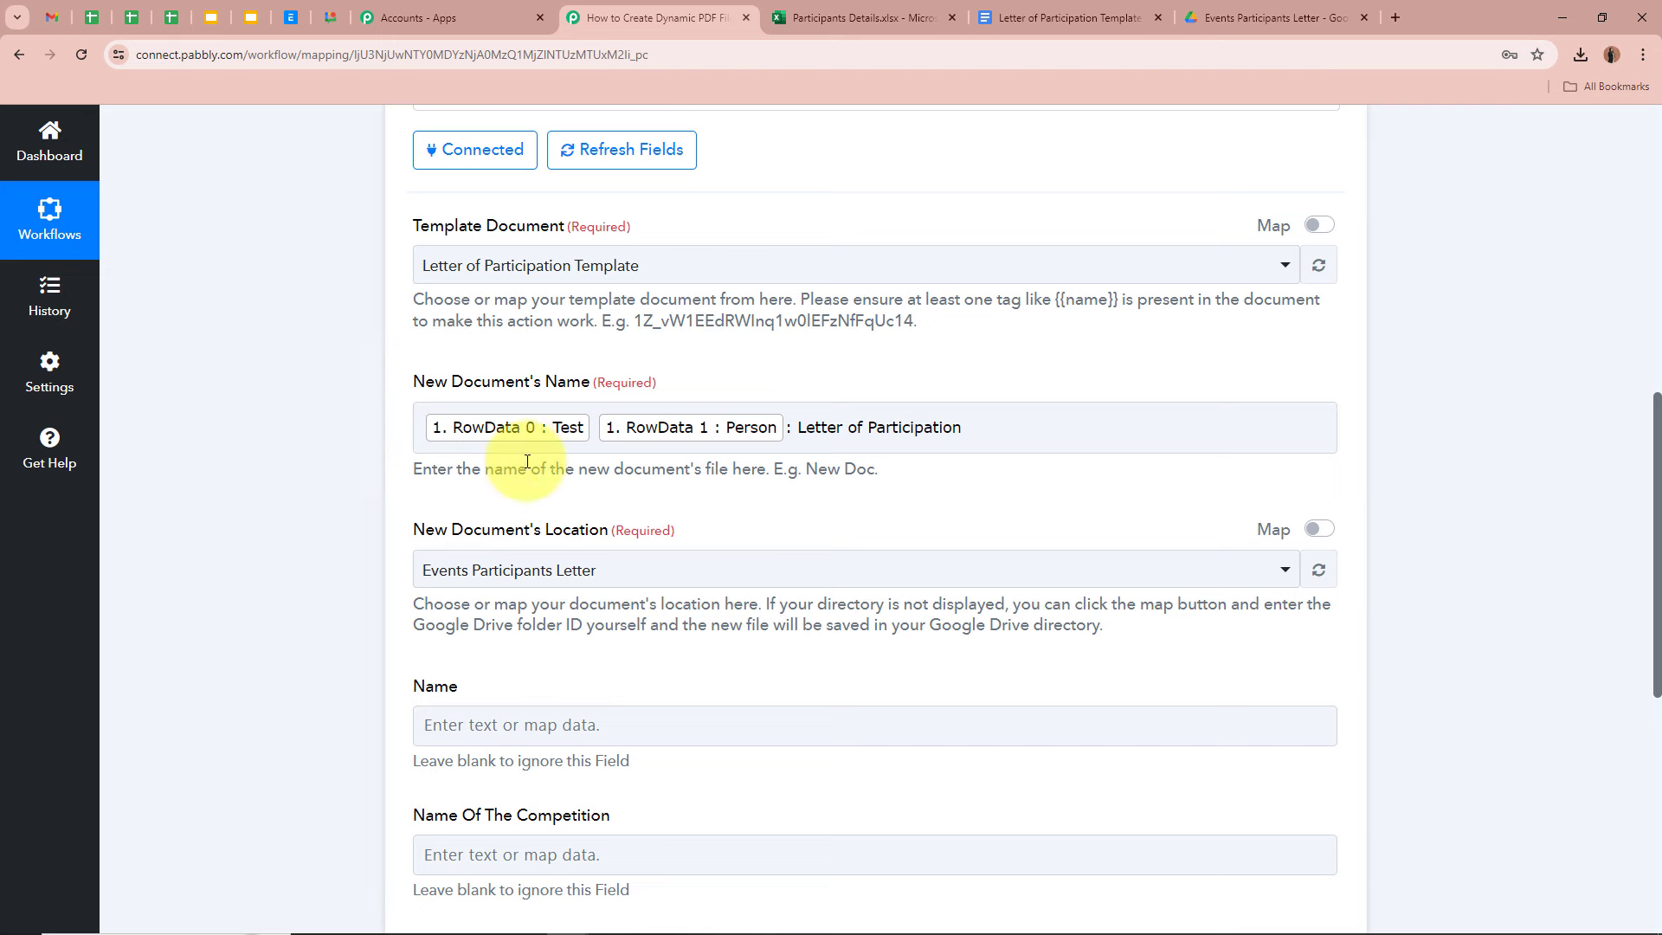
{"action": "left_click", "coordinate": [793, 439]}
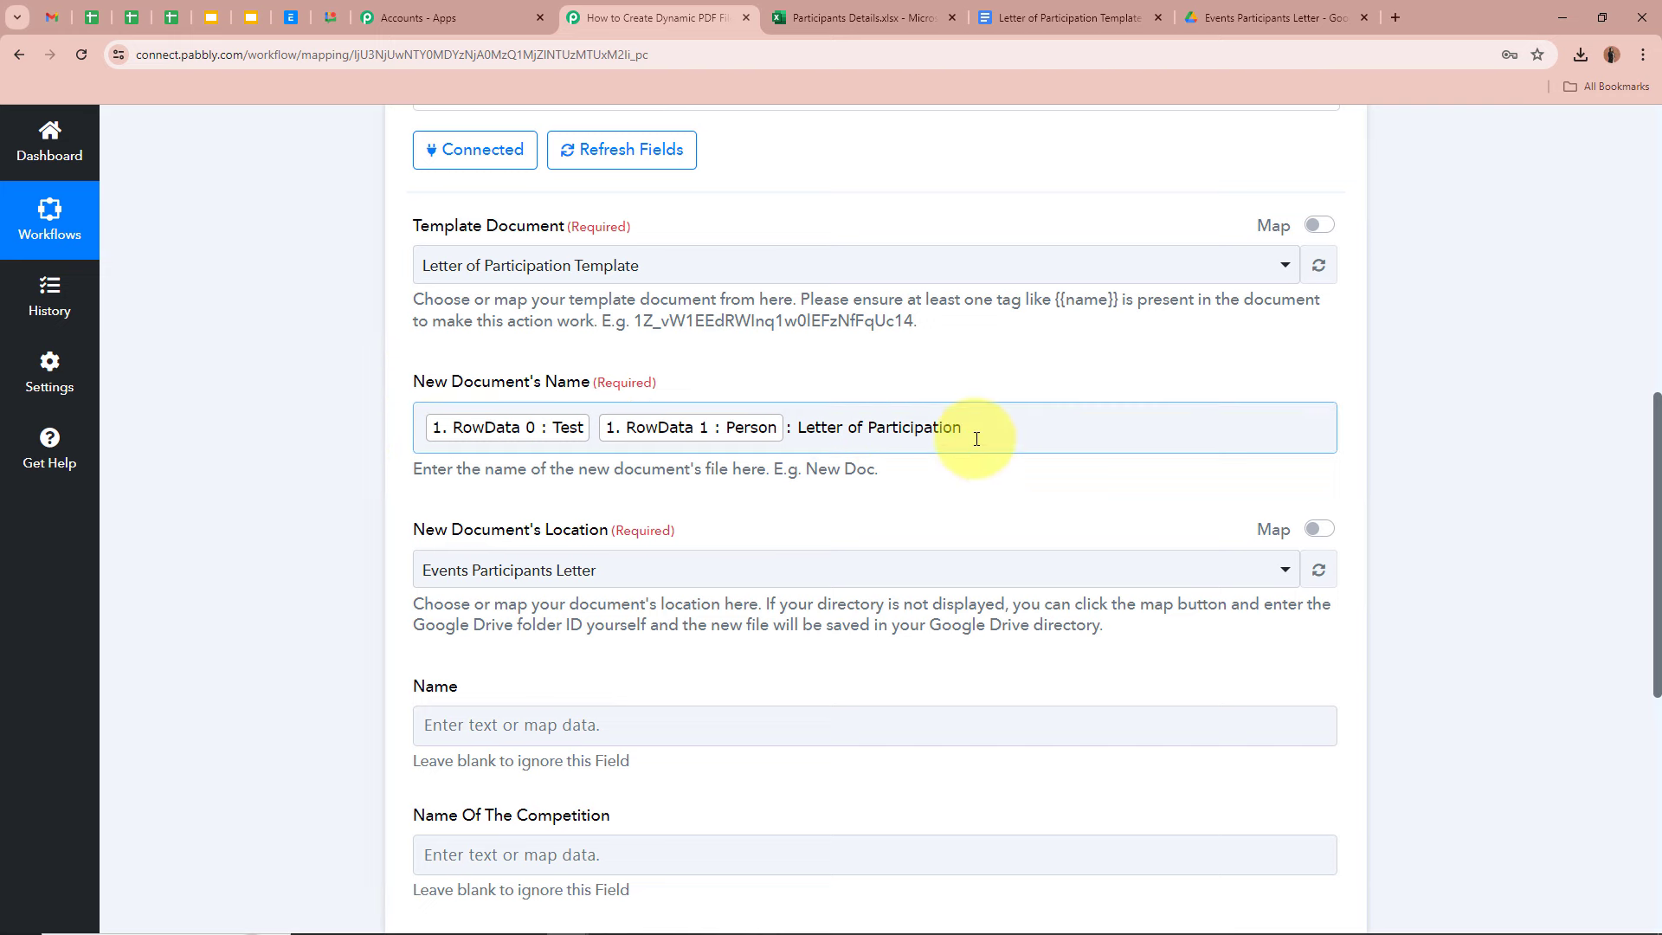
{"action": "left_click", "coordinate": [112, 433]}
{"action": "scroll", "coordinate": [388, 409], "scroll_direction": "down", "scroll_amount": 3}
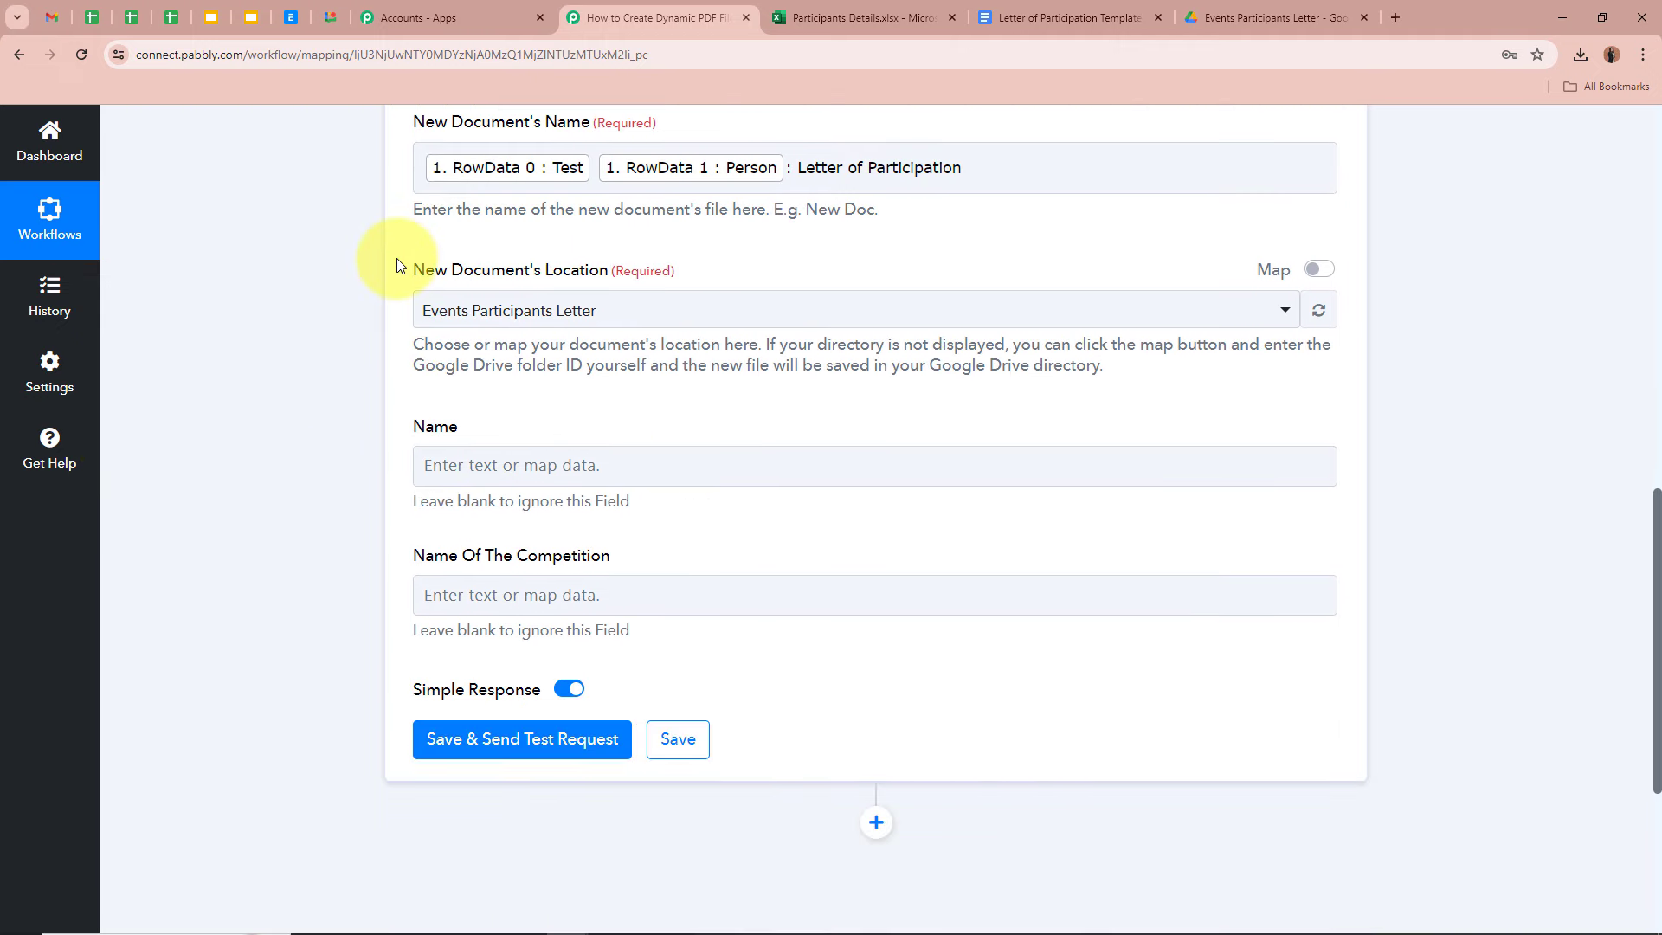
- Check the Docs File and PDF Files folders inside Events Participants Letter
{"action": "left_click", "coordinate": [1264, 19]}
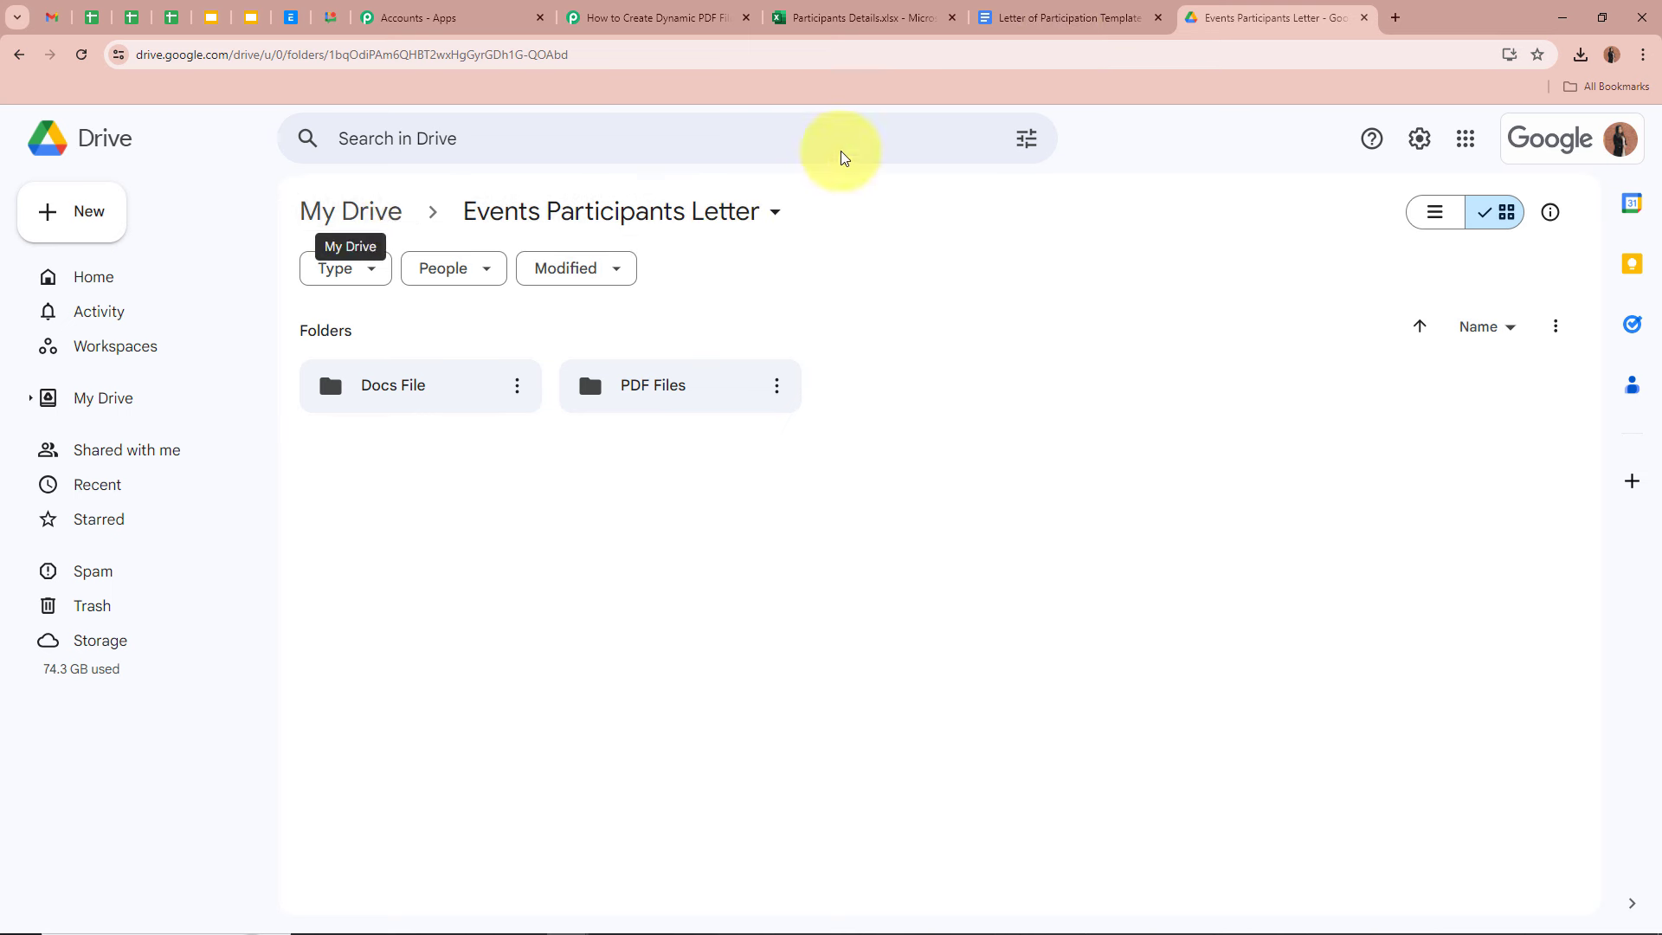
{"action": "double_click", "coordinate": [407, 391]}
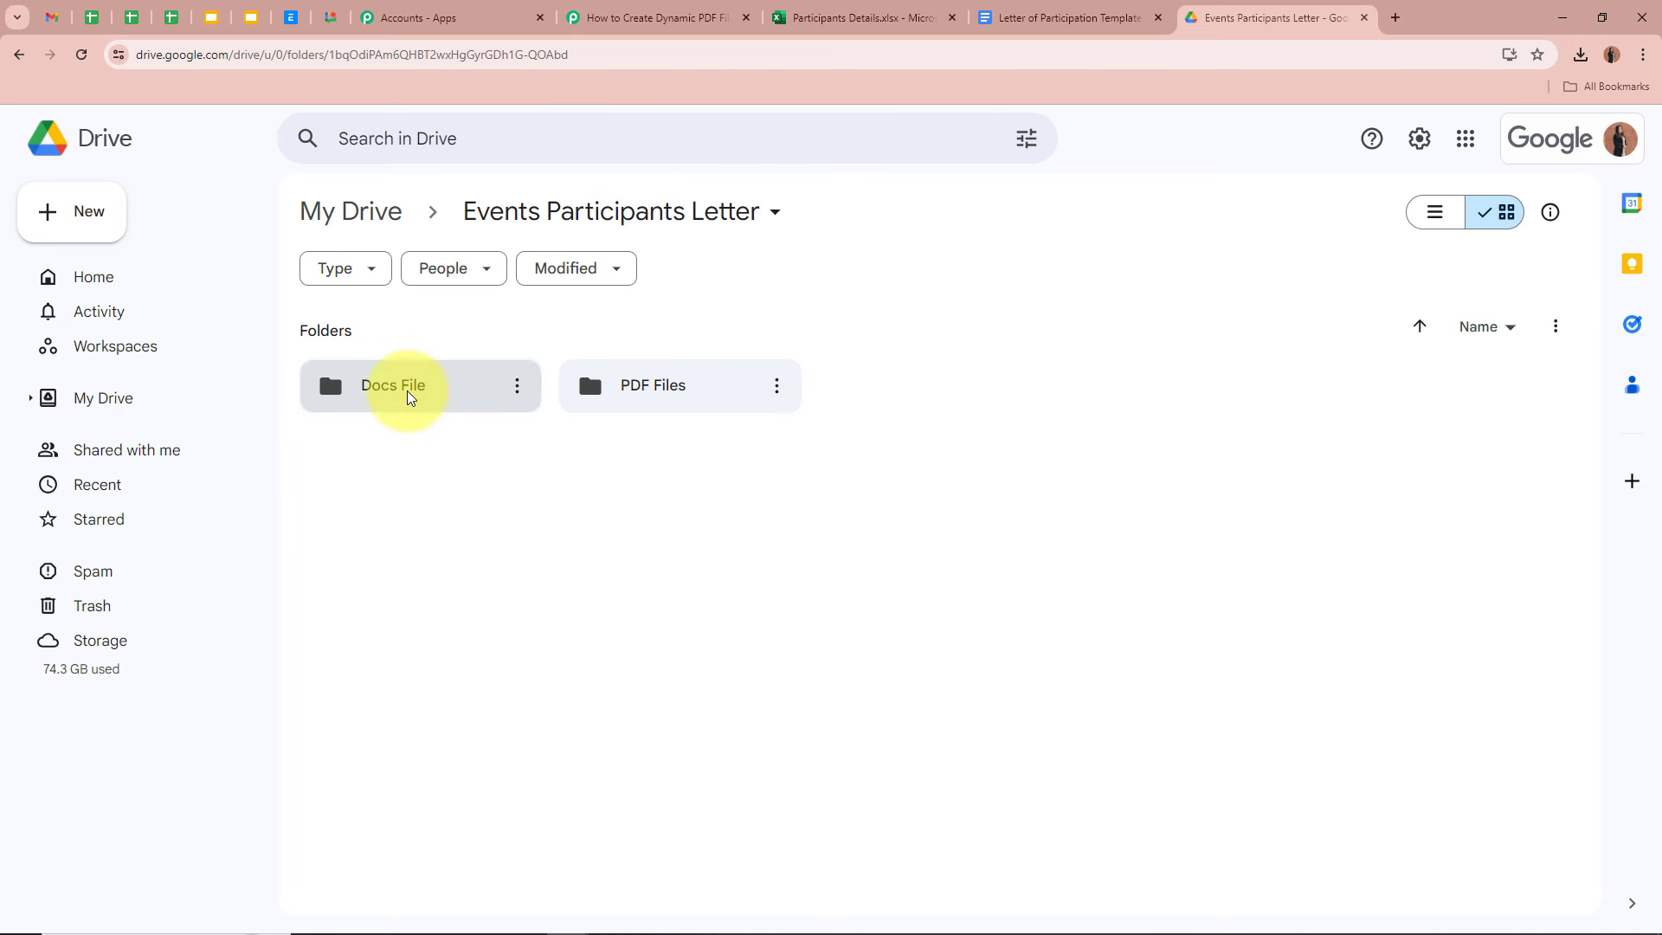
{"action": "key", "text": "alt+Left"}
{"action": "double_click", "coordinate": [662, 377]}
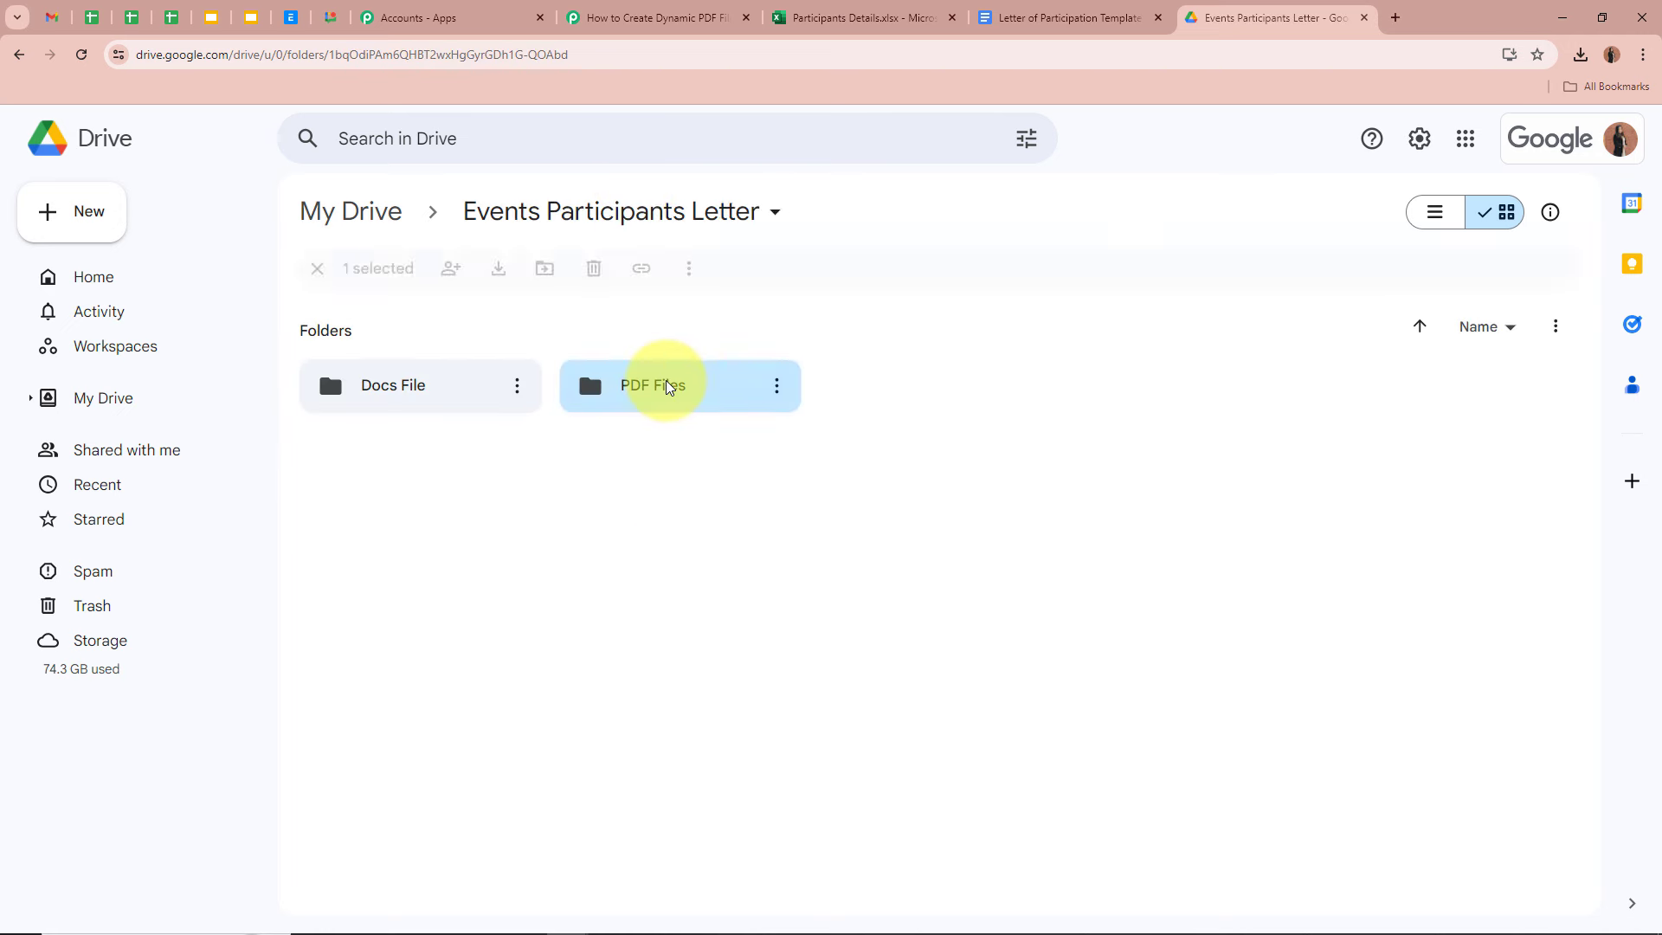
{"action": "left_click", "coordinate": [597, 217]}
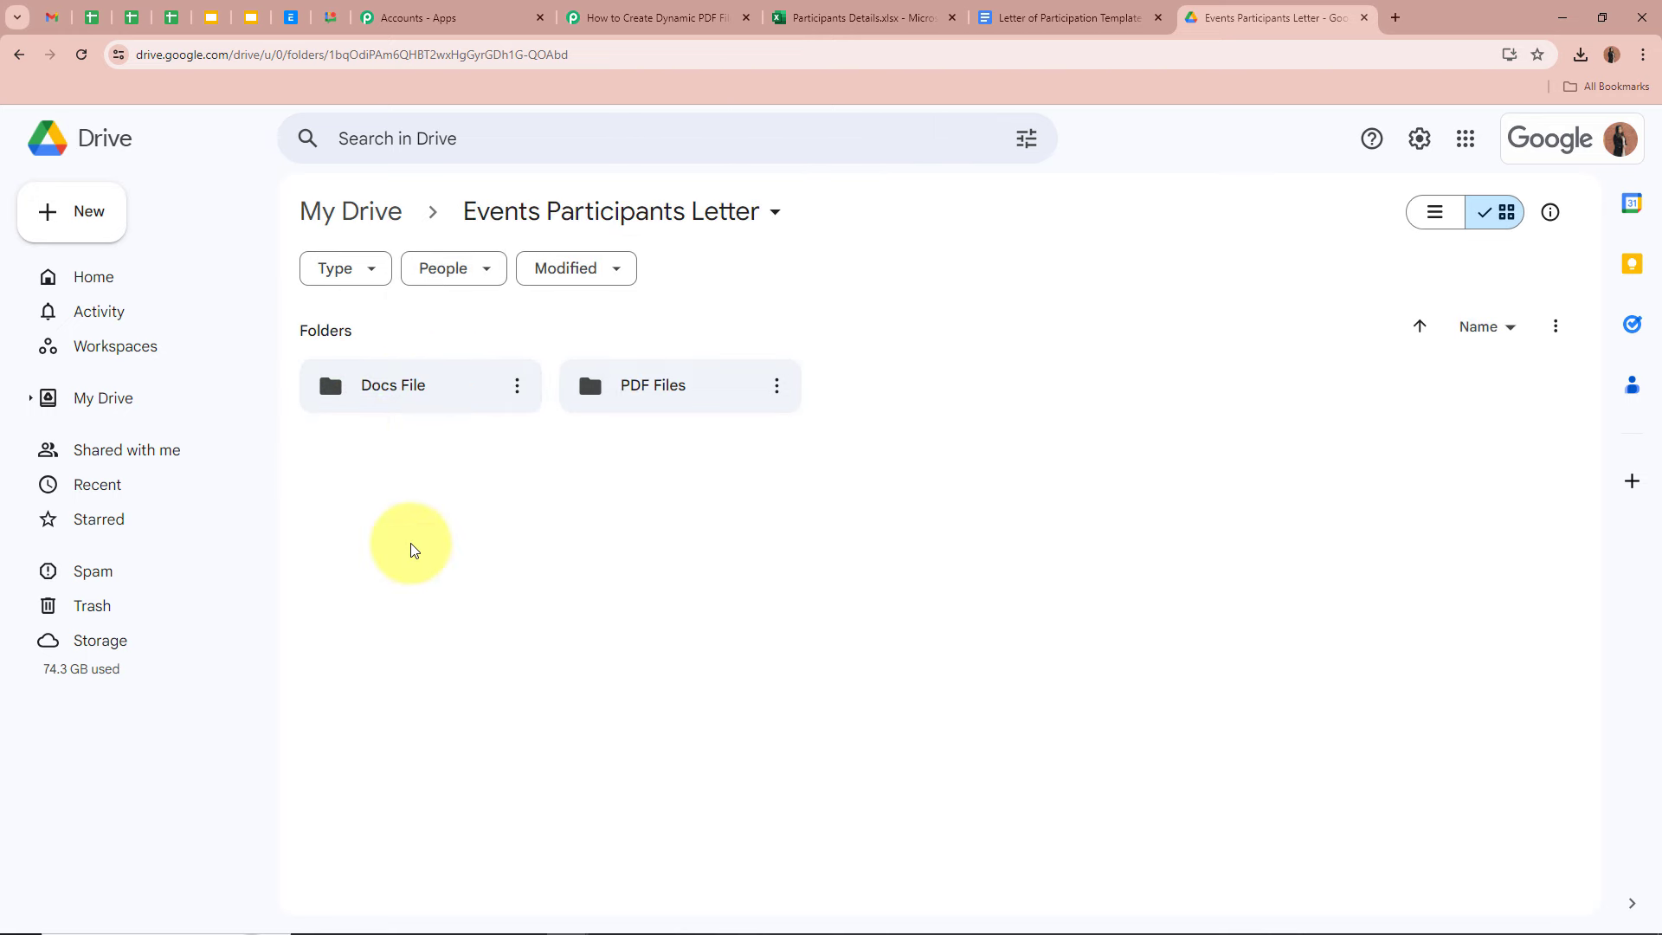
- Reopen the Docs File folder in Drive, then open New Document's Location list in Pabbly
{"action": "left_click", "coordinate": [656, 19]}
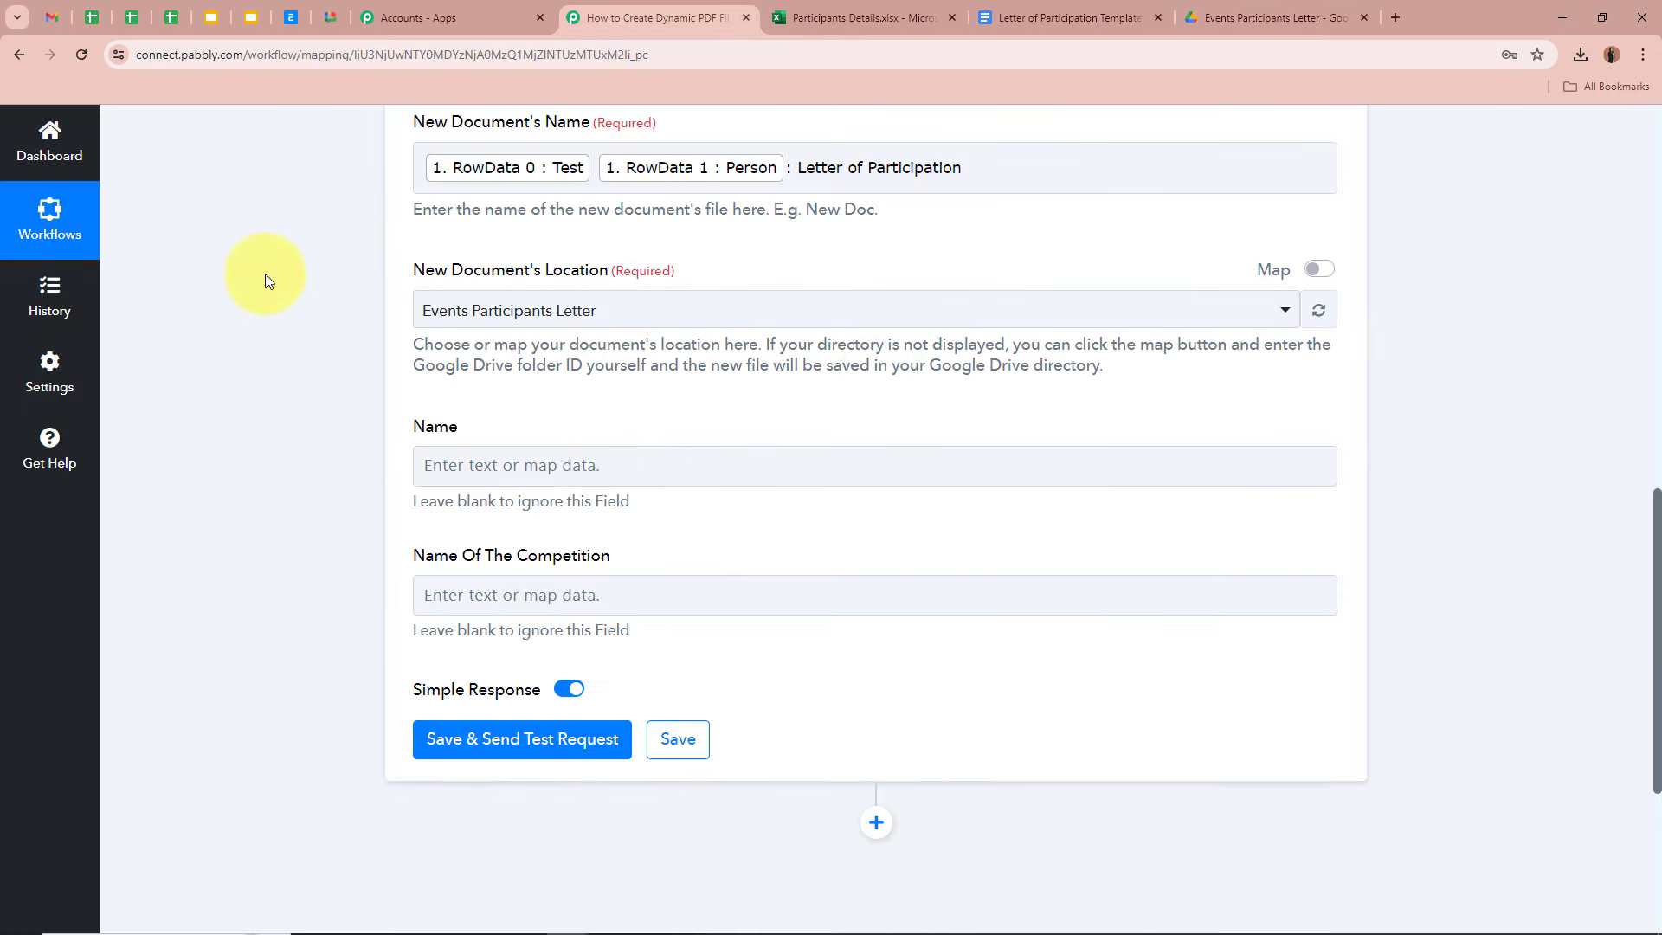
{"action": "left_click", "coordinate": [1269, 18]}
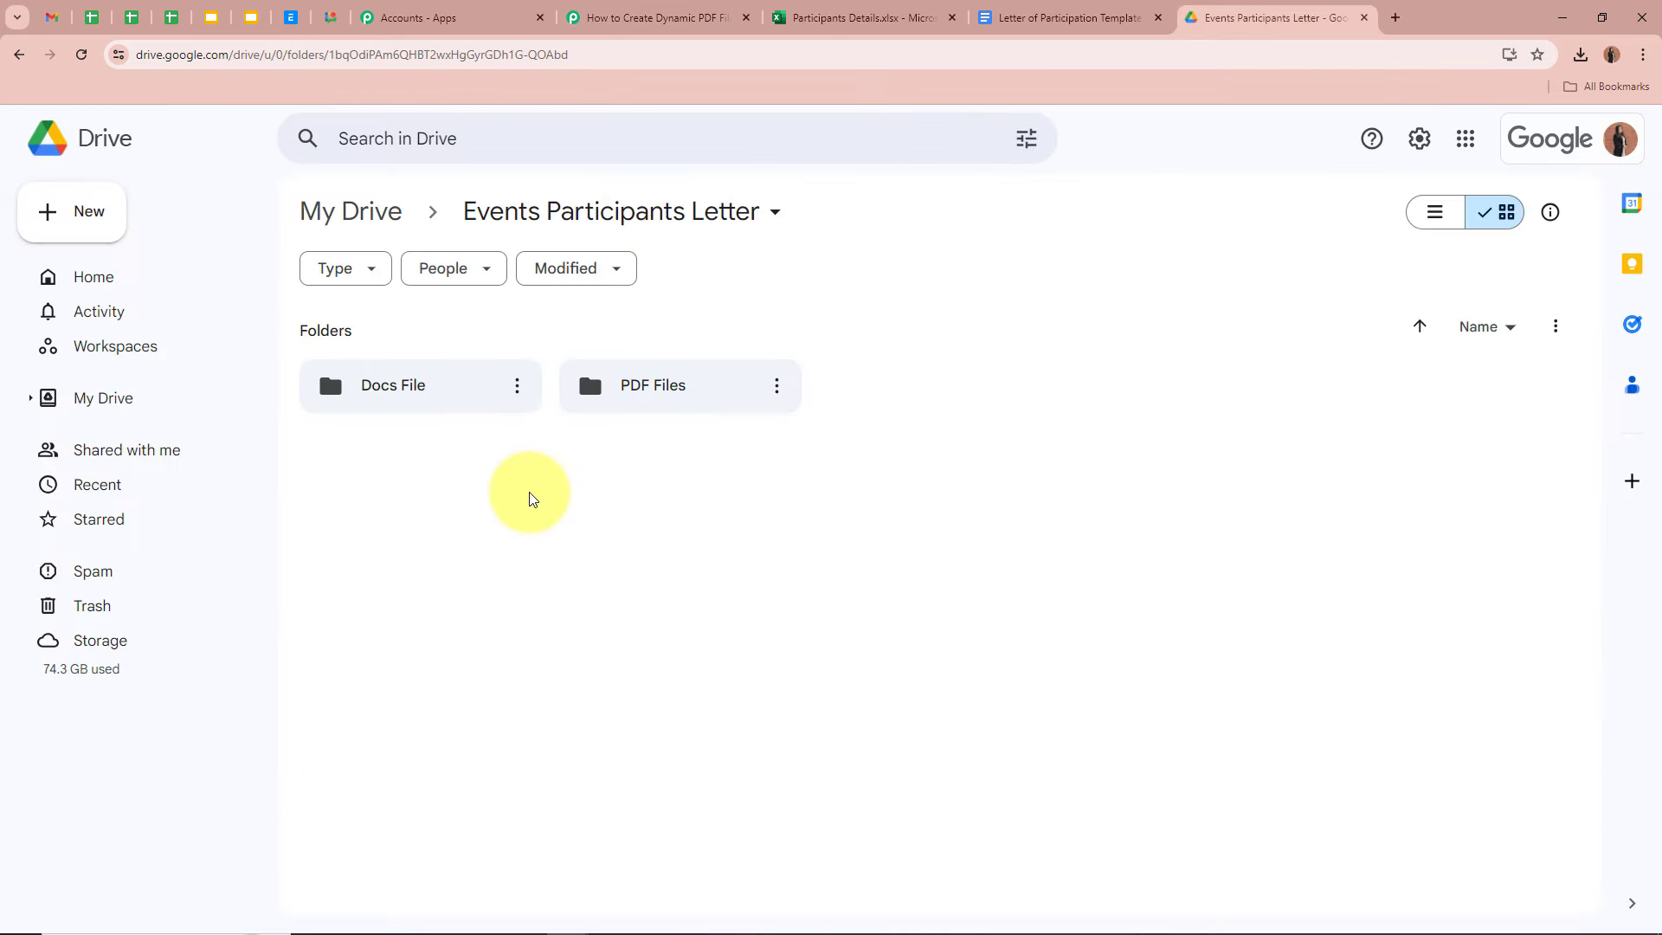
{"action": "left_click", "coordinate": [461, 409]}
{"action": "double_click", "coordinate": [461, 410]}
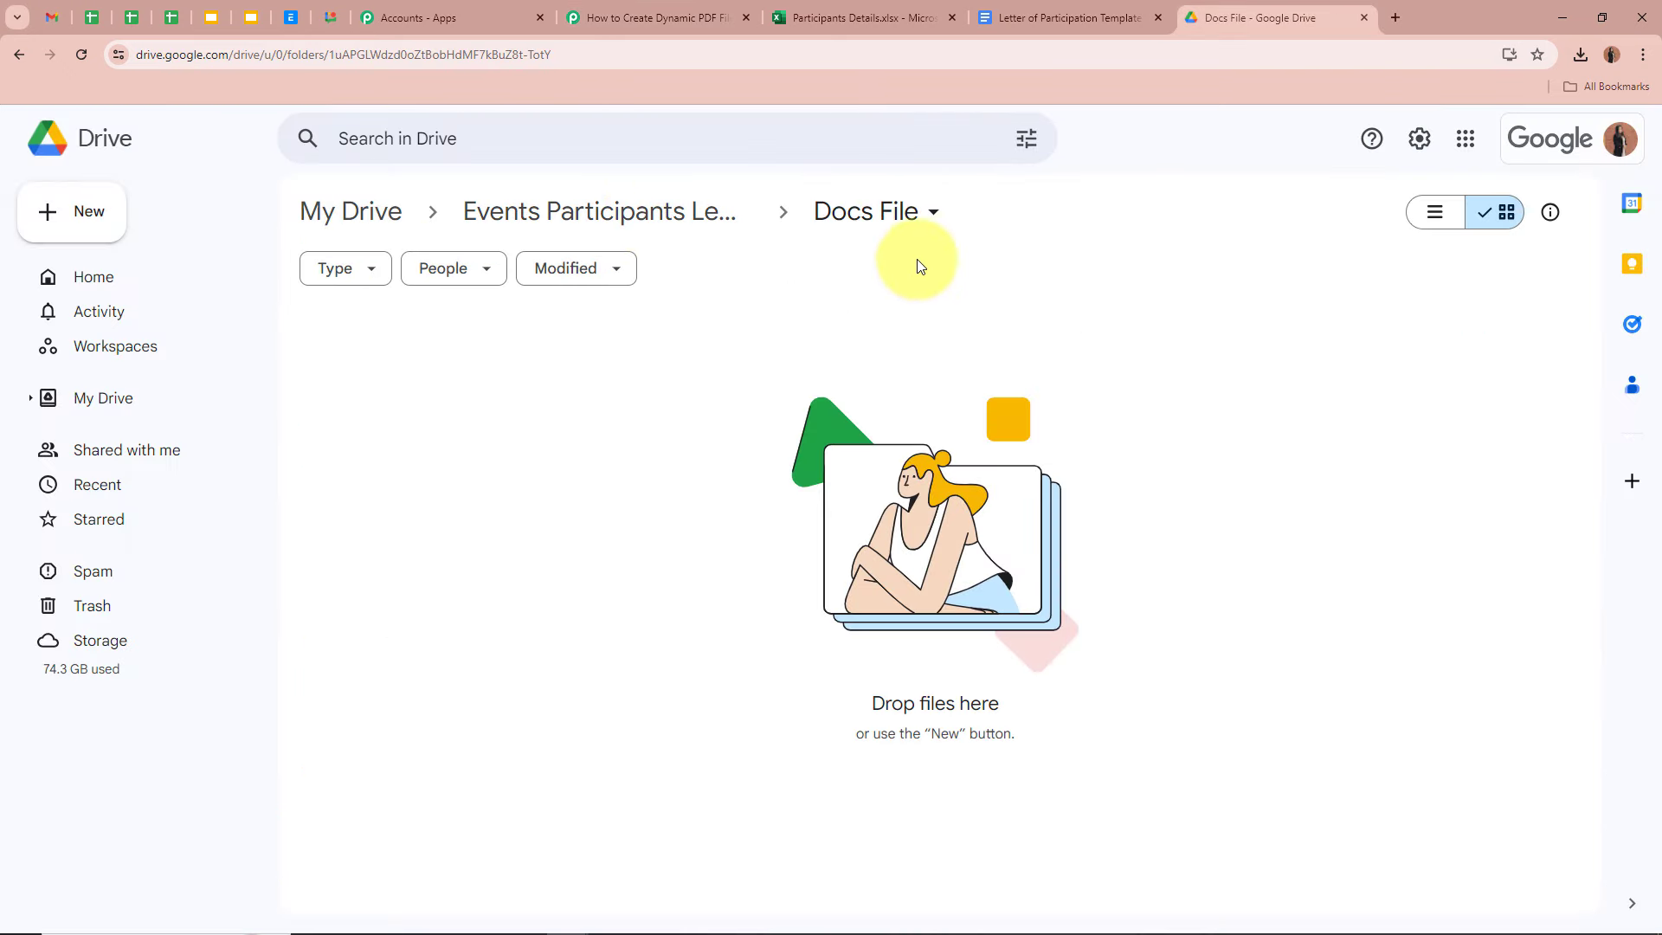
{"action": "left_click", "coordinate": [684, 22]}
{"action": "left_click_drag", "start_coordinate": [383, 269], "coordinate": [623, 272]}
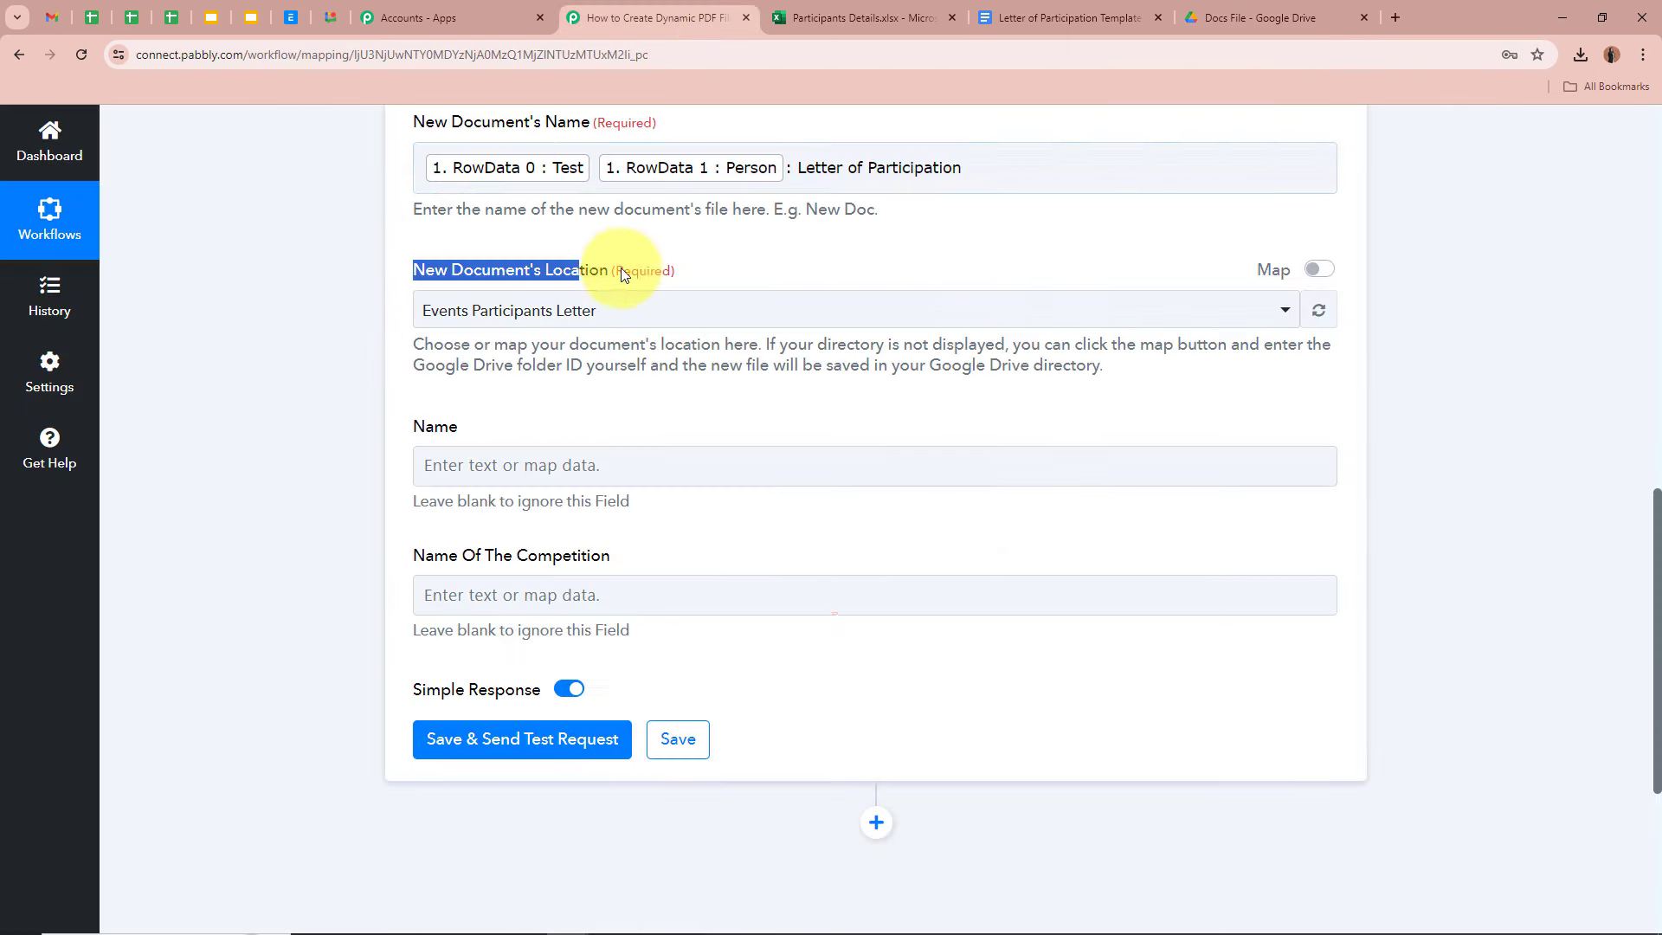
{"action": "left_click", "coordinate": [653, 313]}
- Set the New Document's save location to the Docs File folder
{"action": "left_click", "coordinate": [598, 481]}
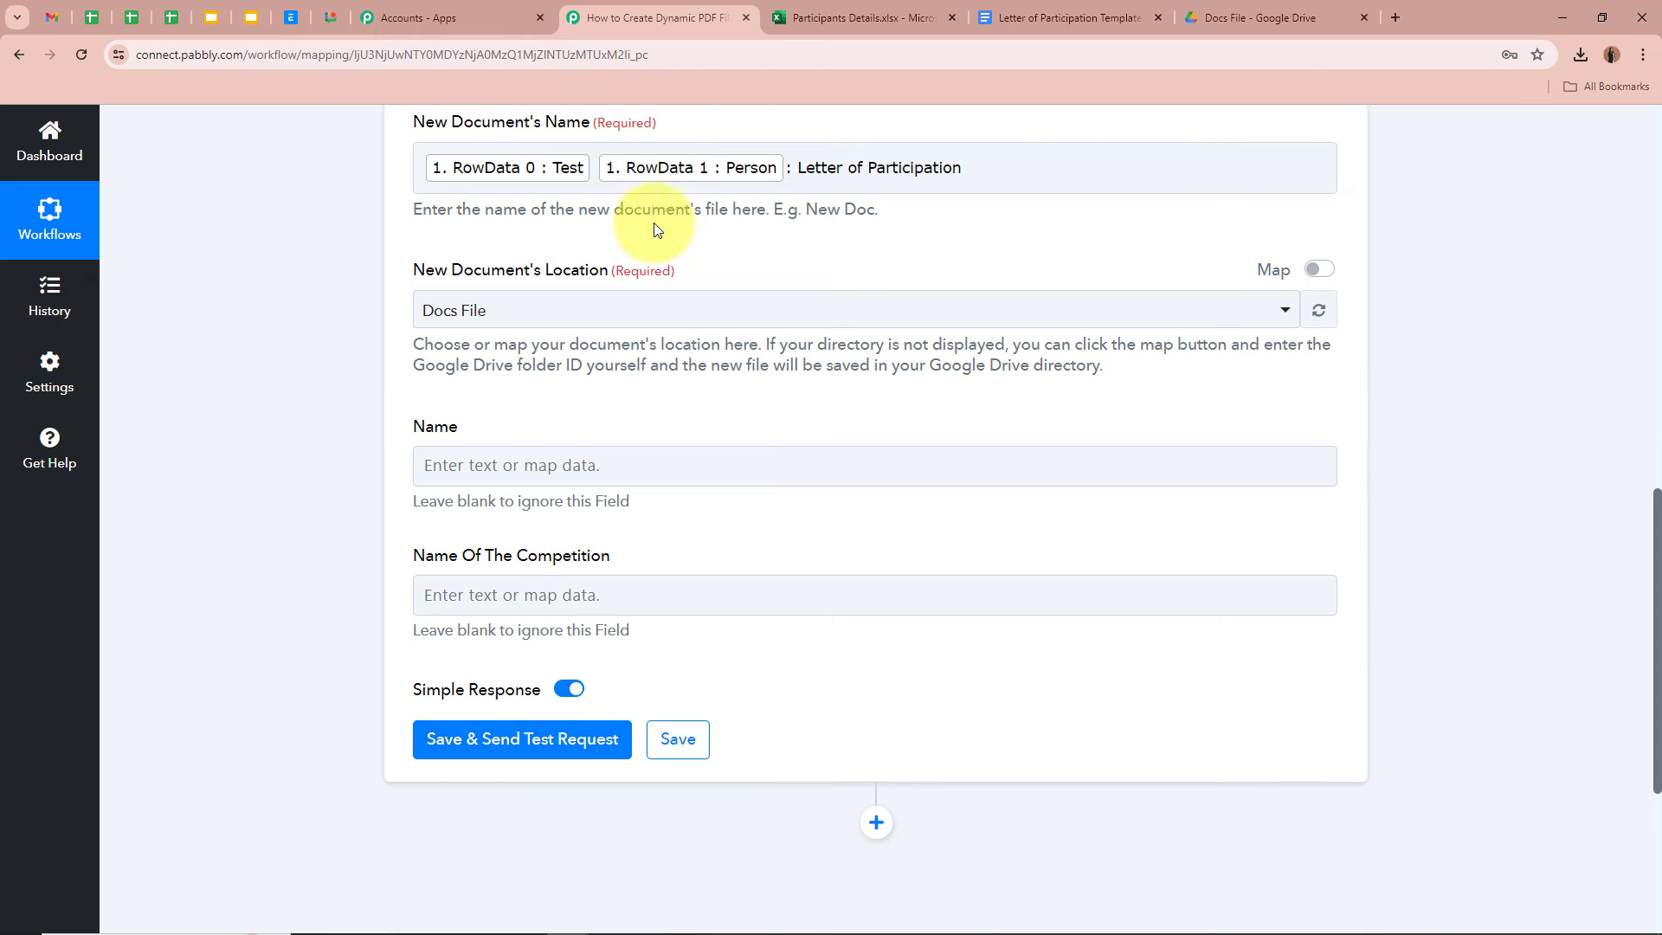
{"action": "scroll", "coordinate": [336, 471], "scroll_direction": "up", "scroll_amount": 3}
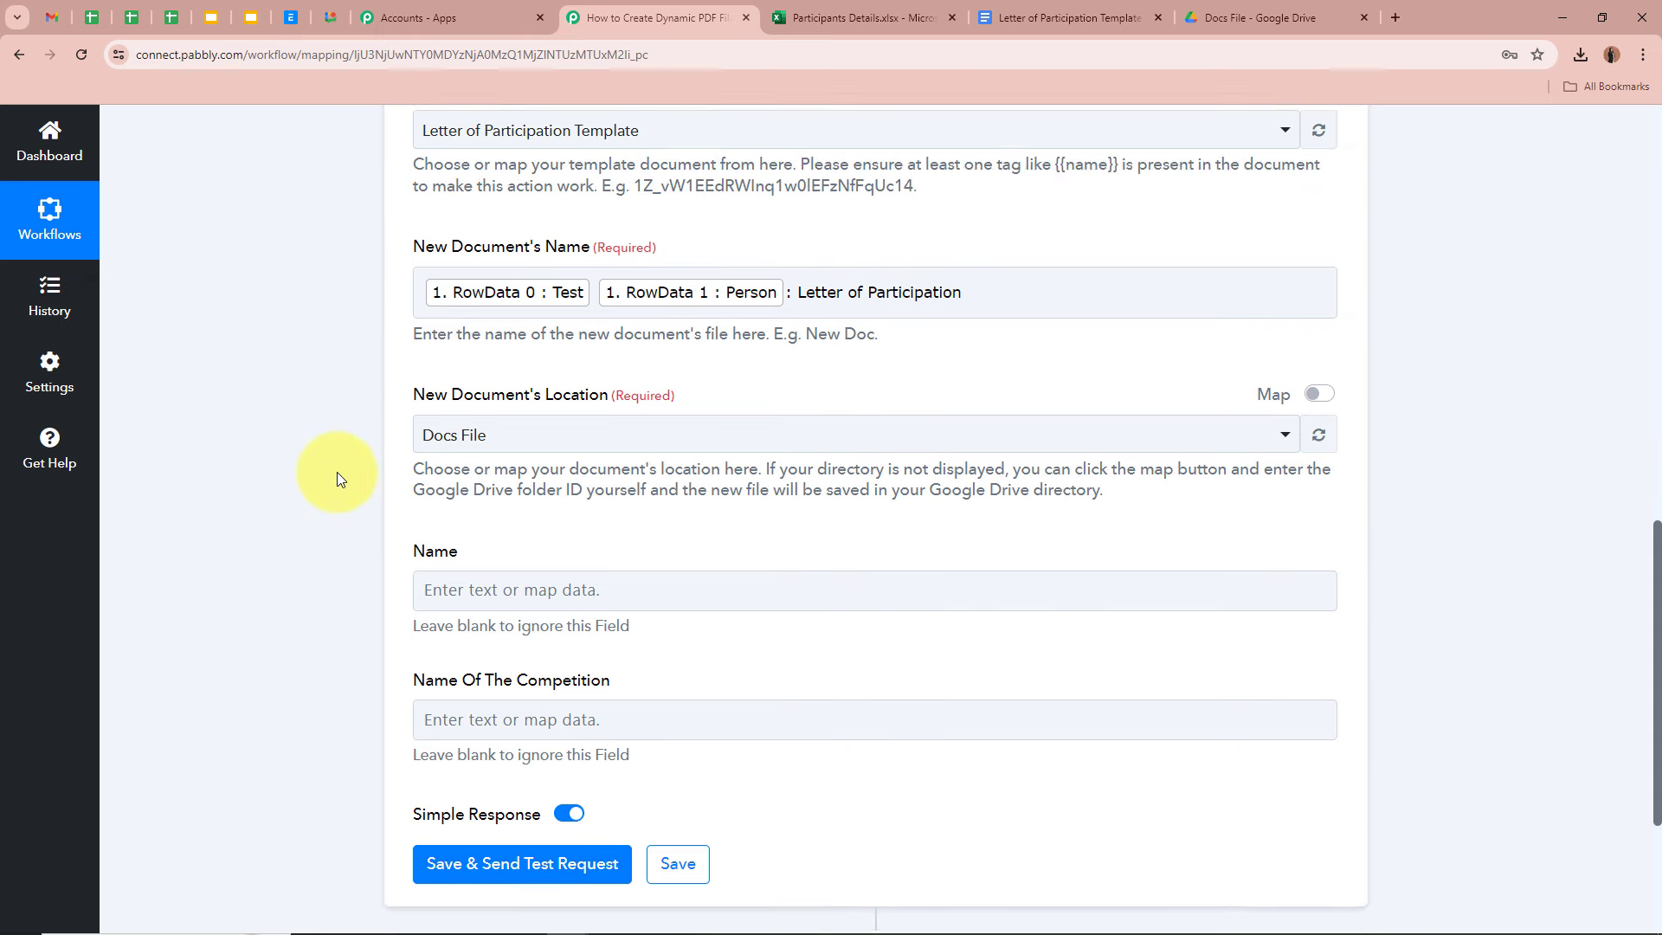
{"action": "scroll", "coordinate": [312, 433], "scroll_direction": "down", "scroll_amount": 2}
{"action": "left_click", "coordinate": [314, 459]}
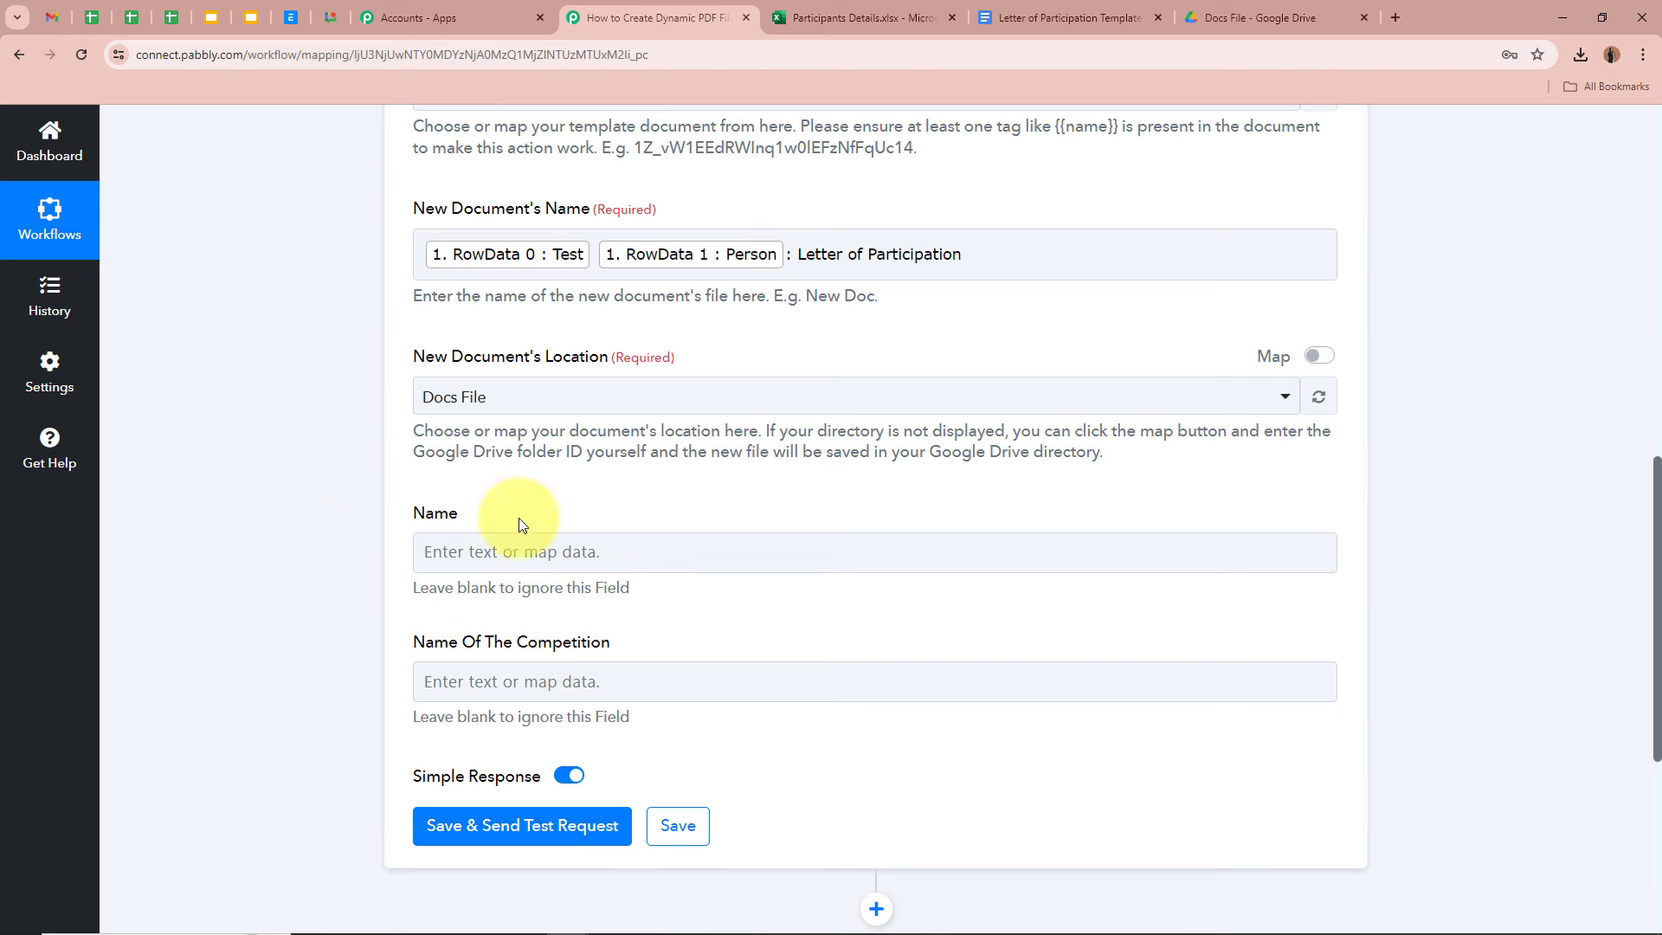
- Check the Docs File folder in Drive, then open the Letter of Participation Template document
{"action": "left_click", "coordinate": [1260, 17]}
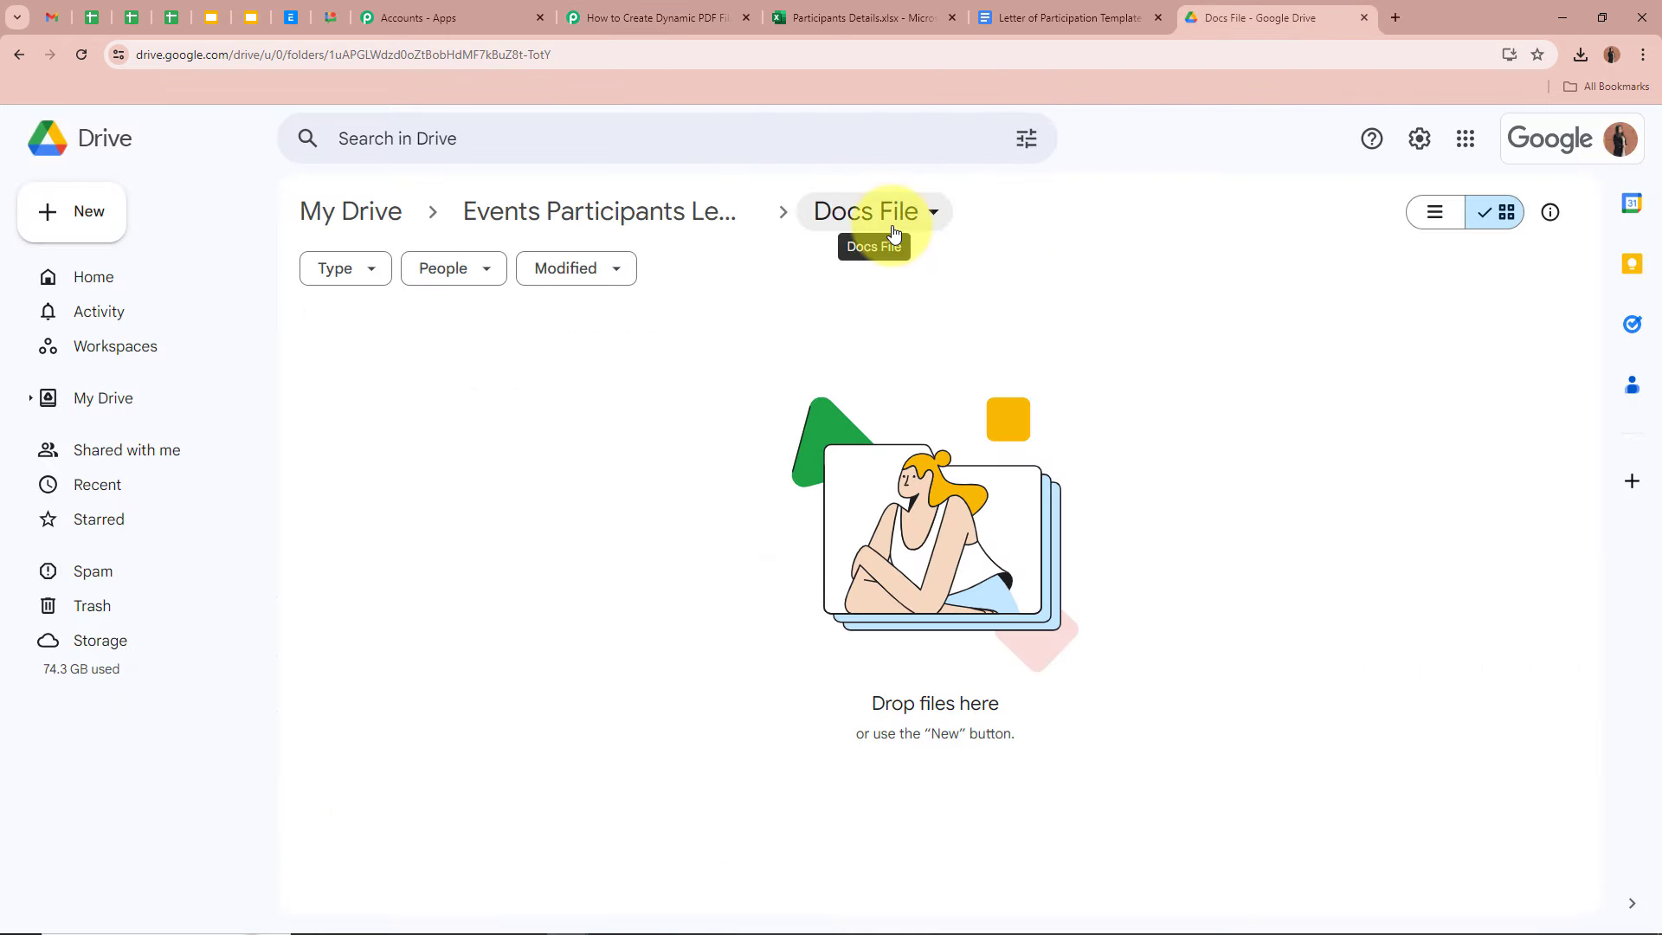
{"action": "left_click", "coordinate": [651, 17]}
{"action": "scroll", "coordinate": [665, 385], "scroll_direction": "down", "scroll_amount": 2}
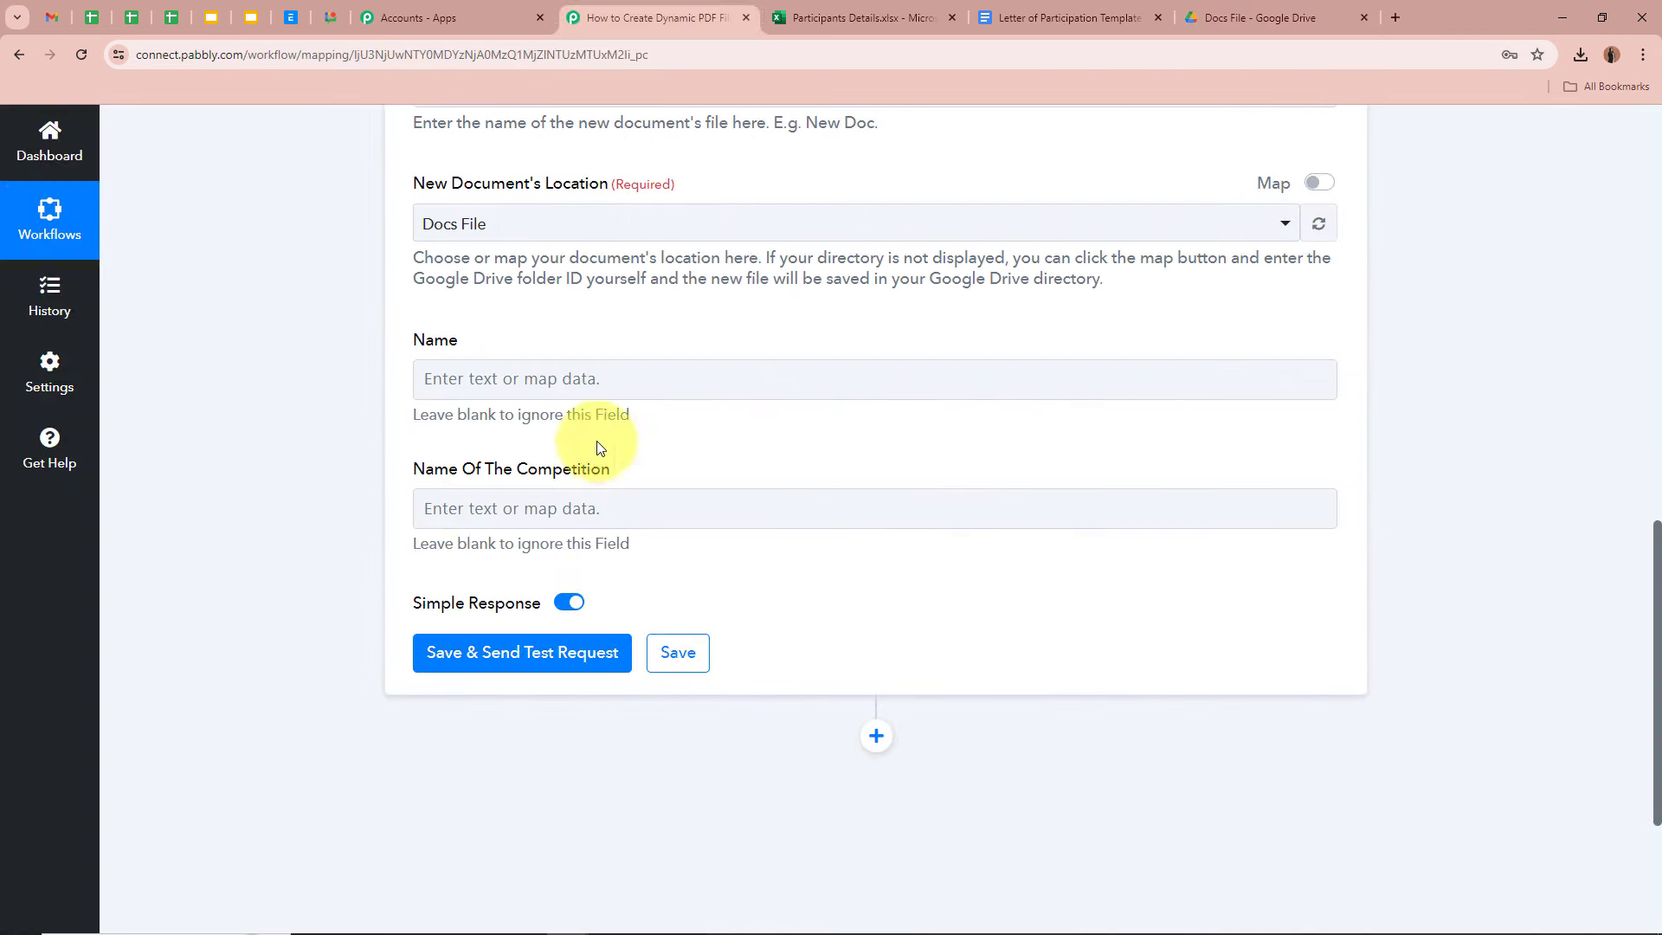
{"action": "left_click", "coordinate": [1082, 17]}
{"action": "scroll", "coordinate": [1272, 520], "scroll_direction": "down", "scroll_amount": 1}
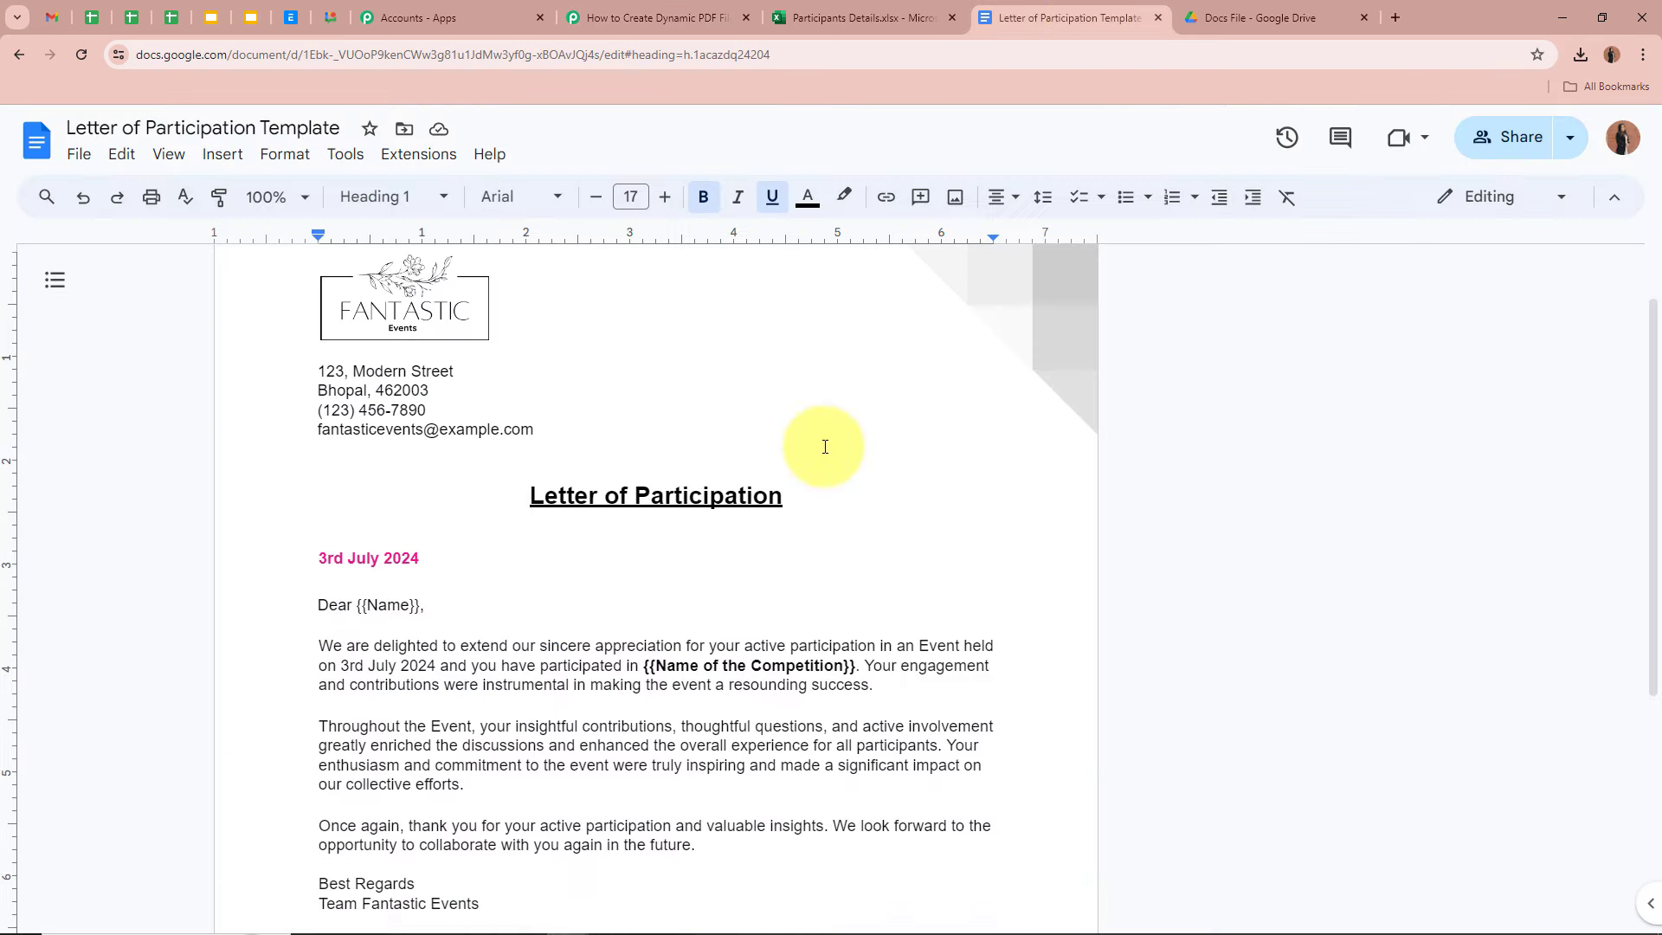
{"action": "left_click_drag", "start_coordinate": [530, 495], "coordinate": [832, 495]}
{"action": "left_click", "coordinate": [830, 493]}
{"action": "scroll", "coordinate": [875, 484], "scroll_direction": "down", "scroll_amount": 3}
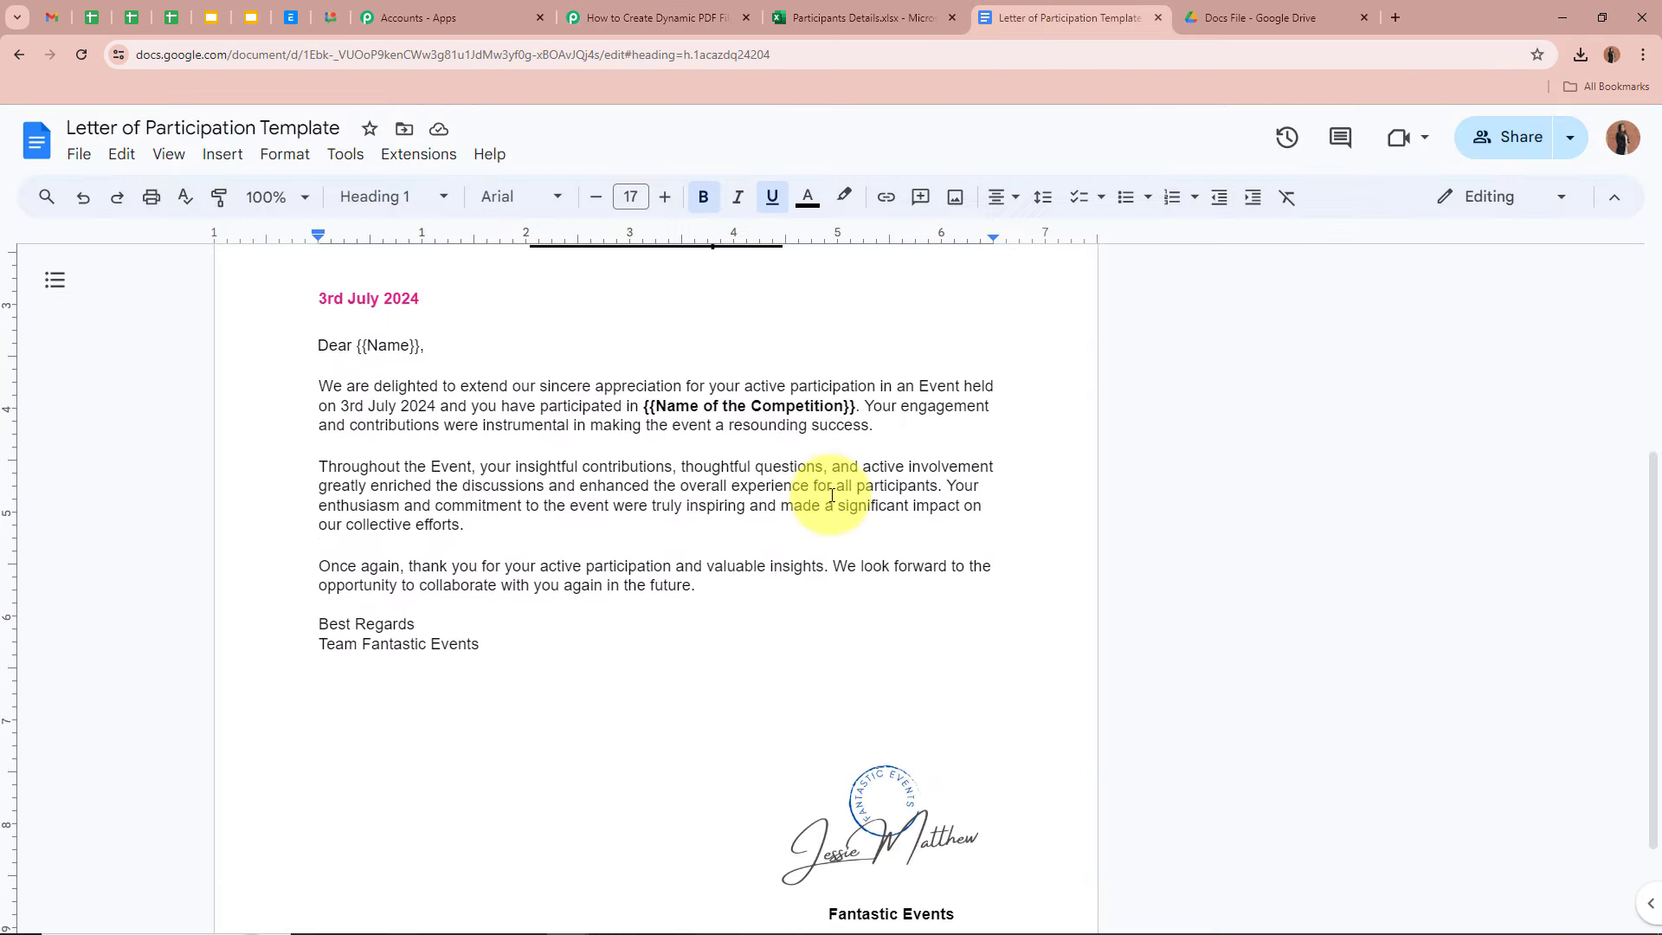
{"action": "left_click", "coordinate": [362, 345]}
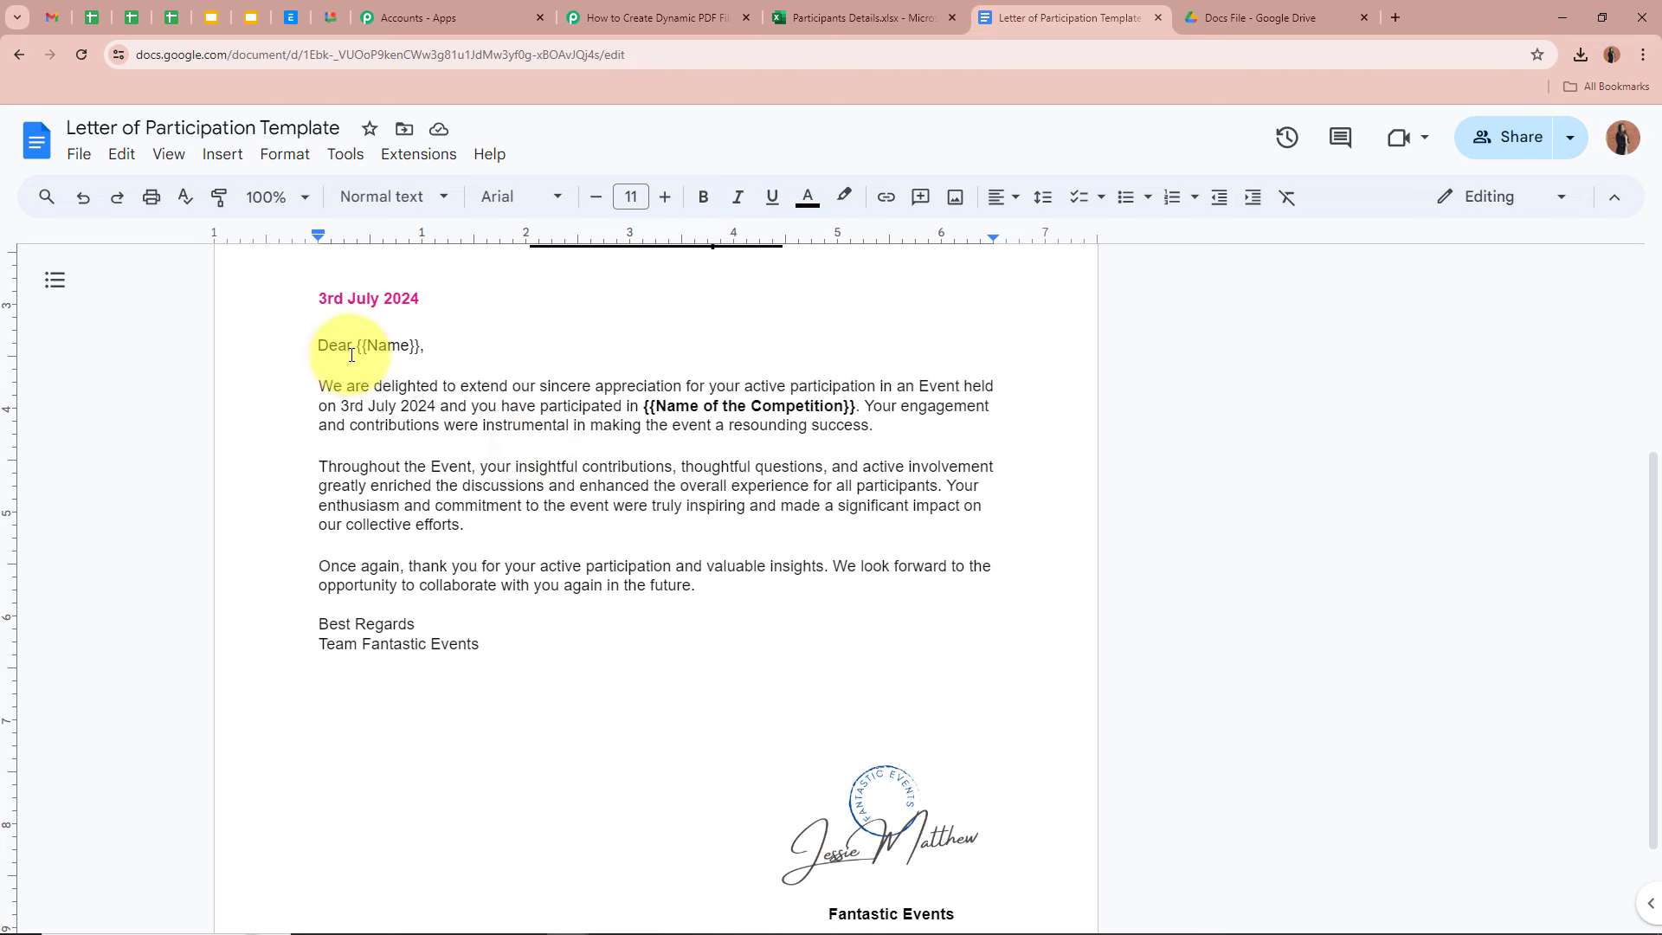
{"action": "left_click", "coordinate": [184, 397]}
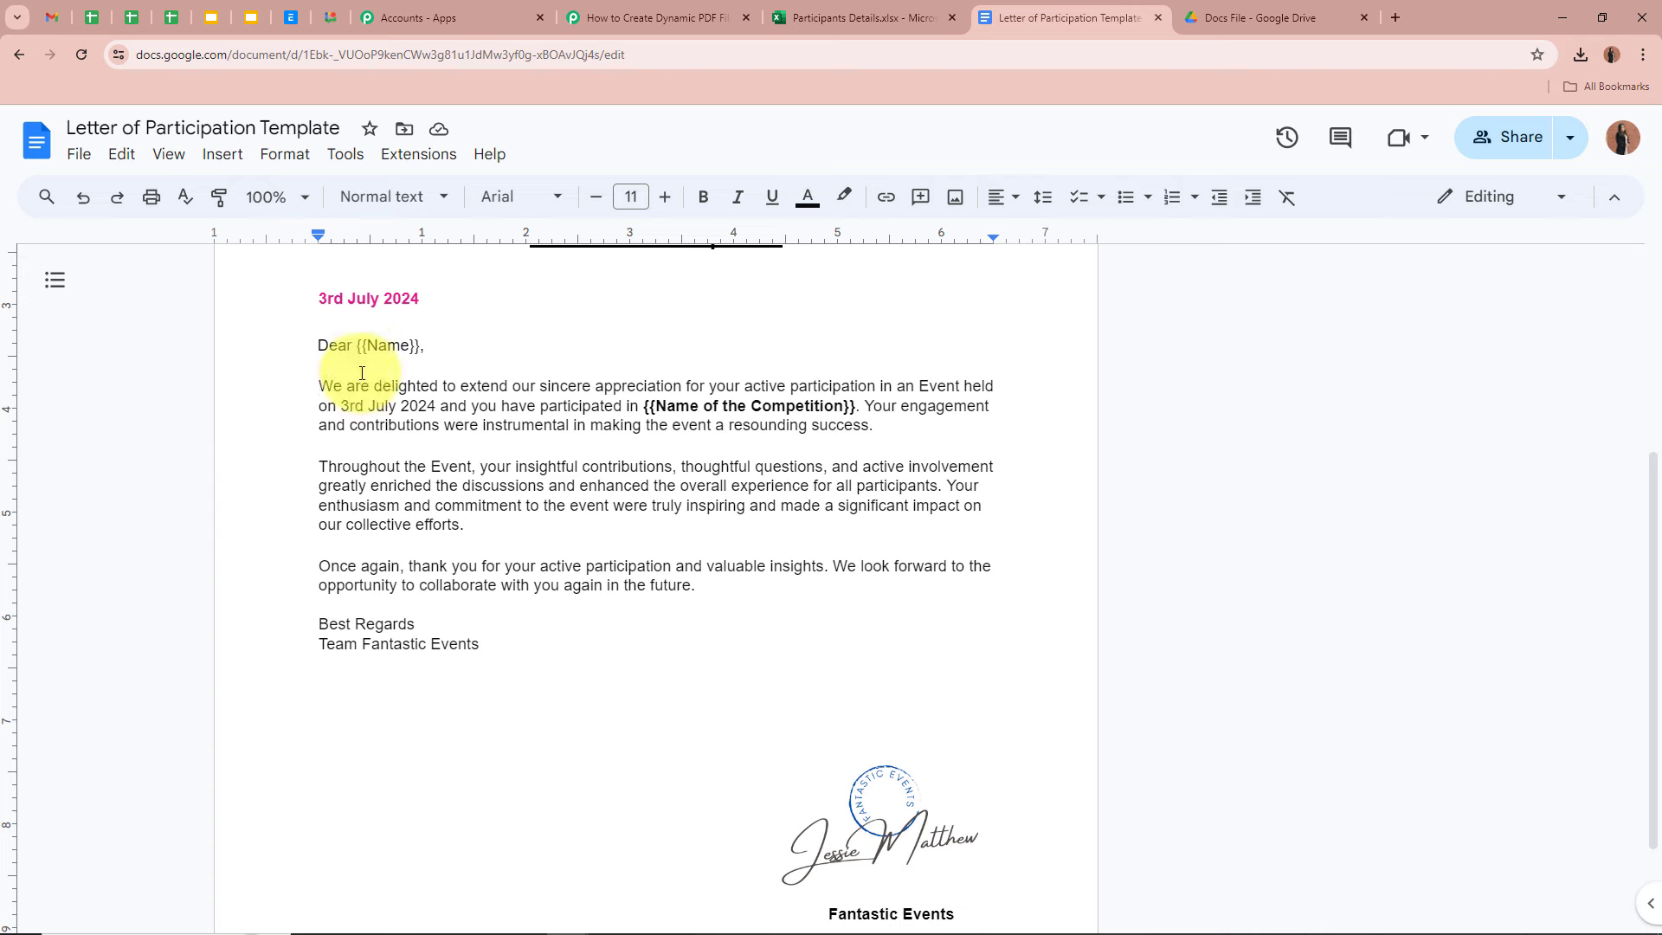
{"action": "left_click_drag", "start_coordinate": [357, 348], "coordinate": [424, 348]}
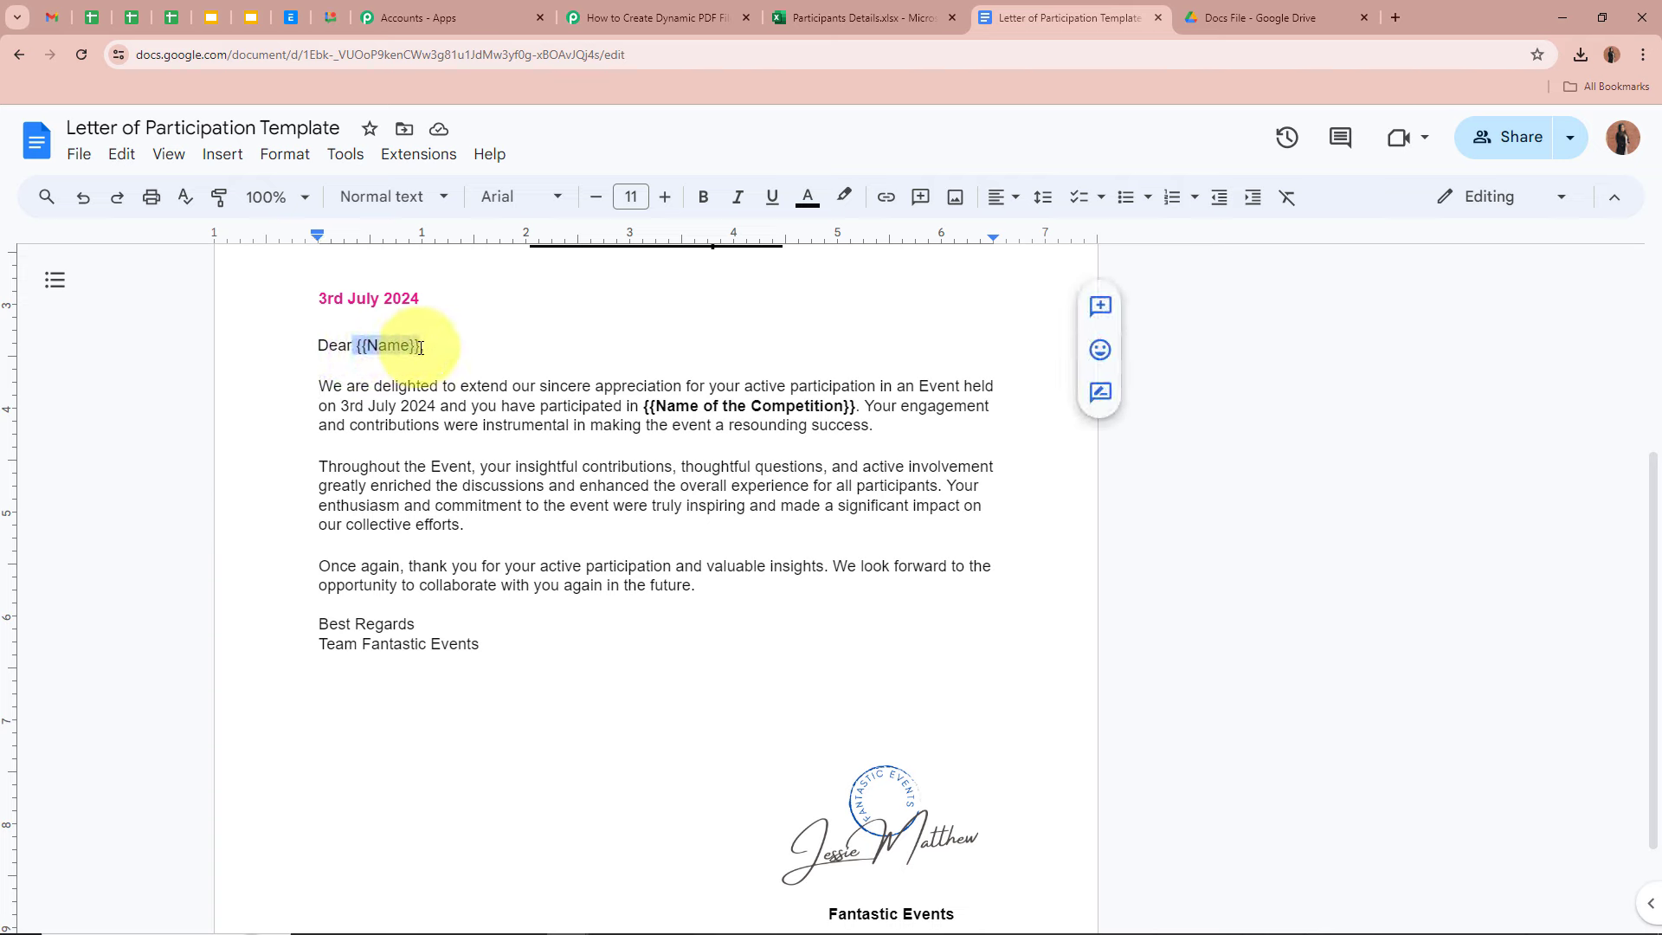
{"action": "left_click", "coordinate": [170, 356]}
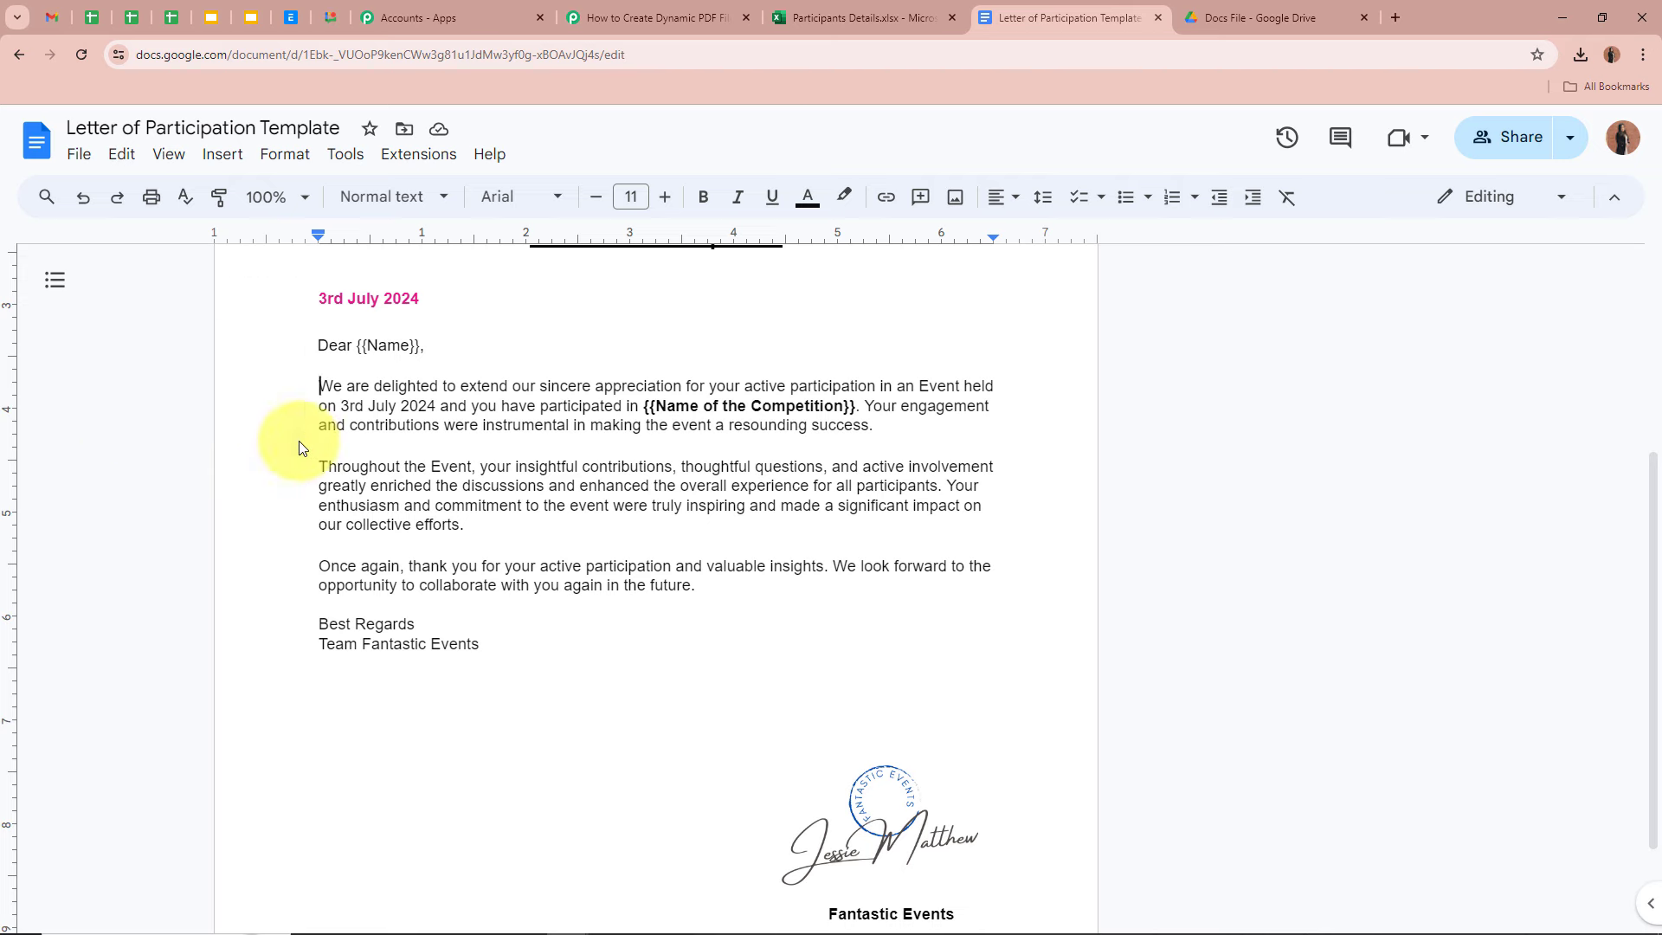
{"action": "left_click_drag", "start_coordinate": [358, 347], "coordinate": [420, 346]}
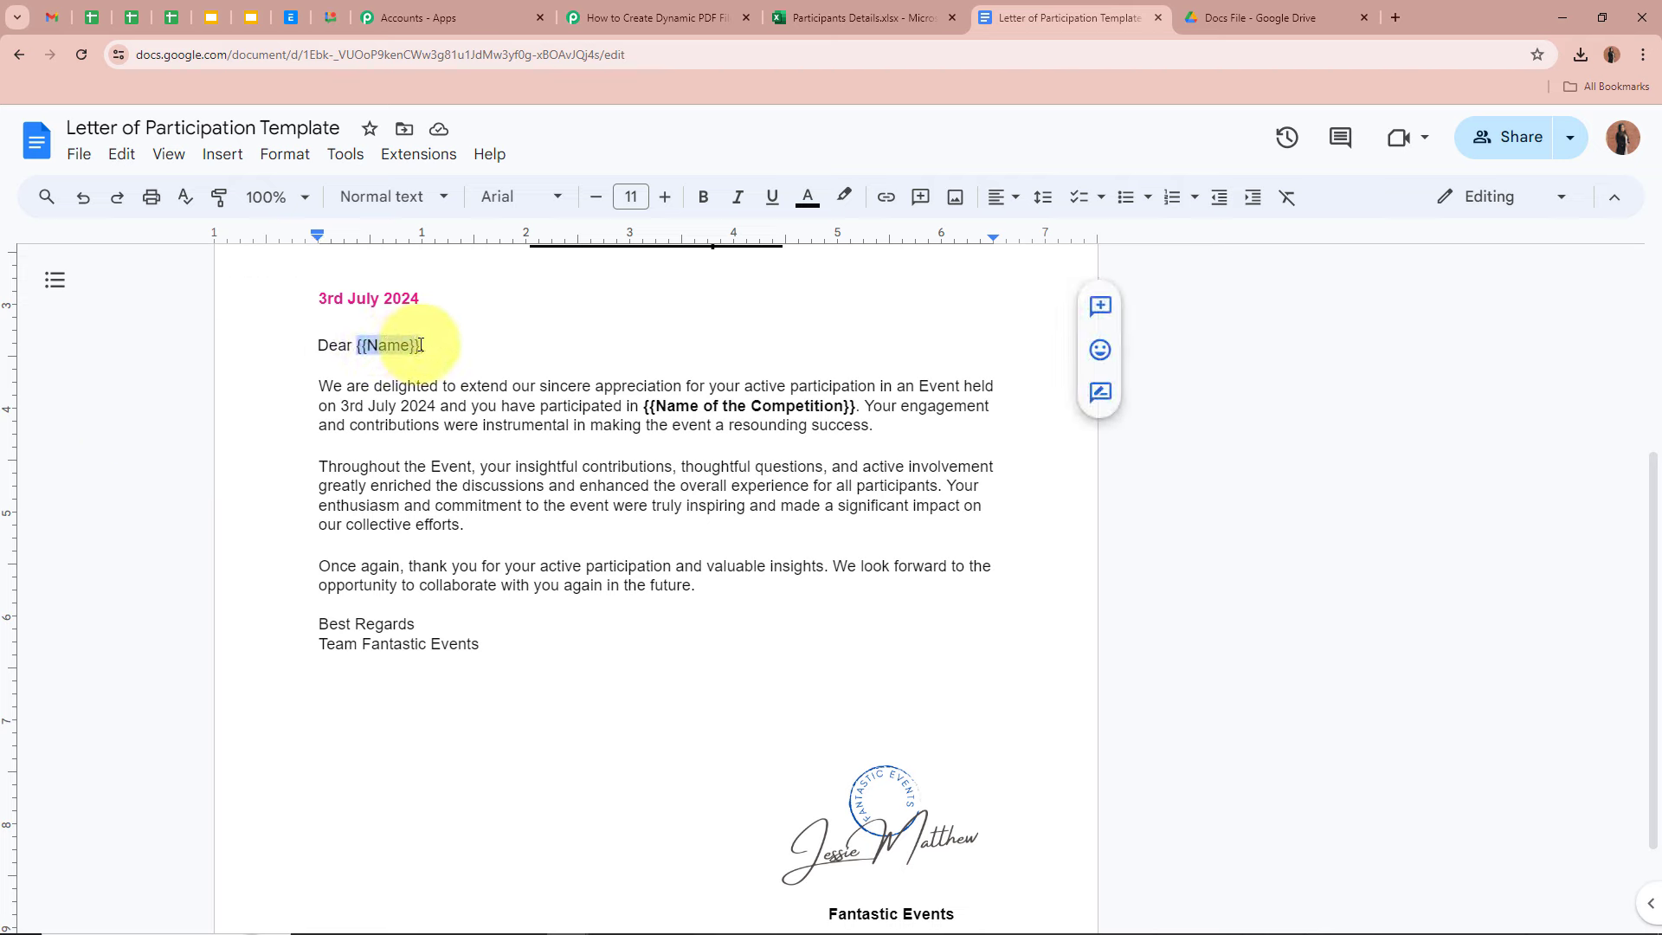
{"action": "left_click", "coordinate": [404, 345]}
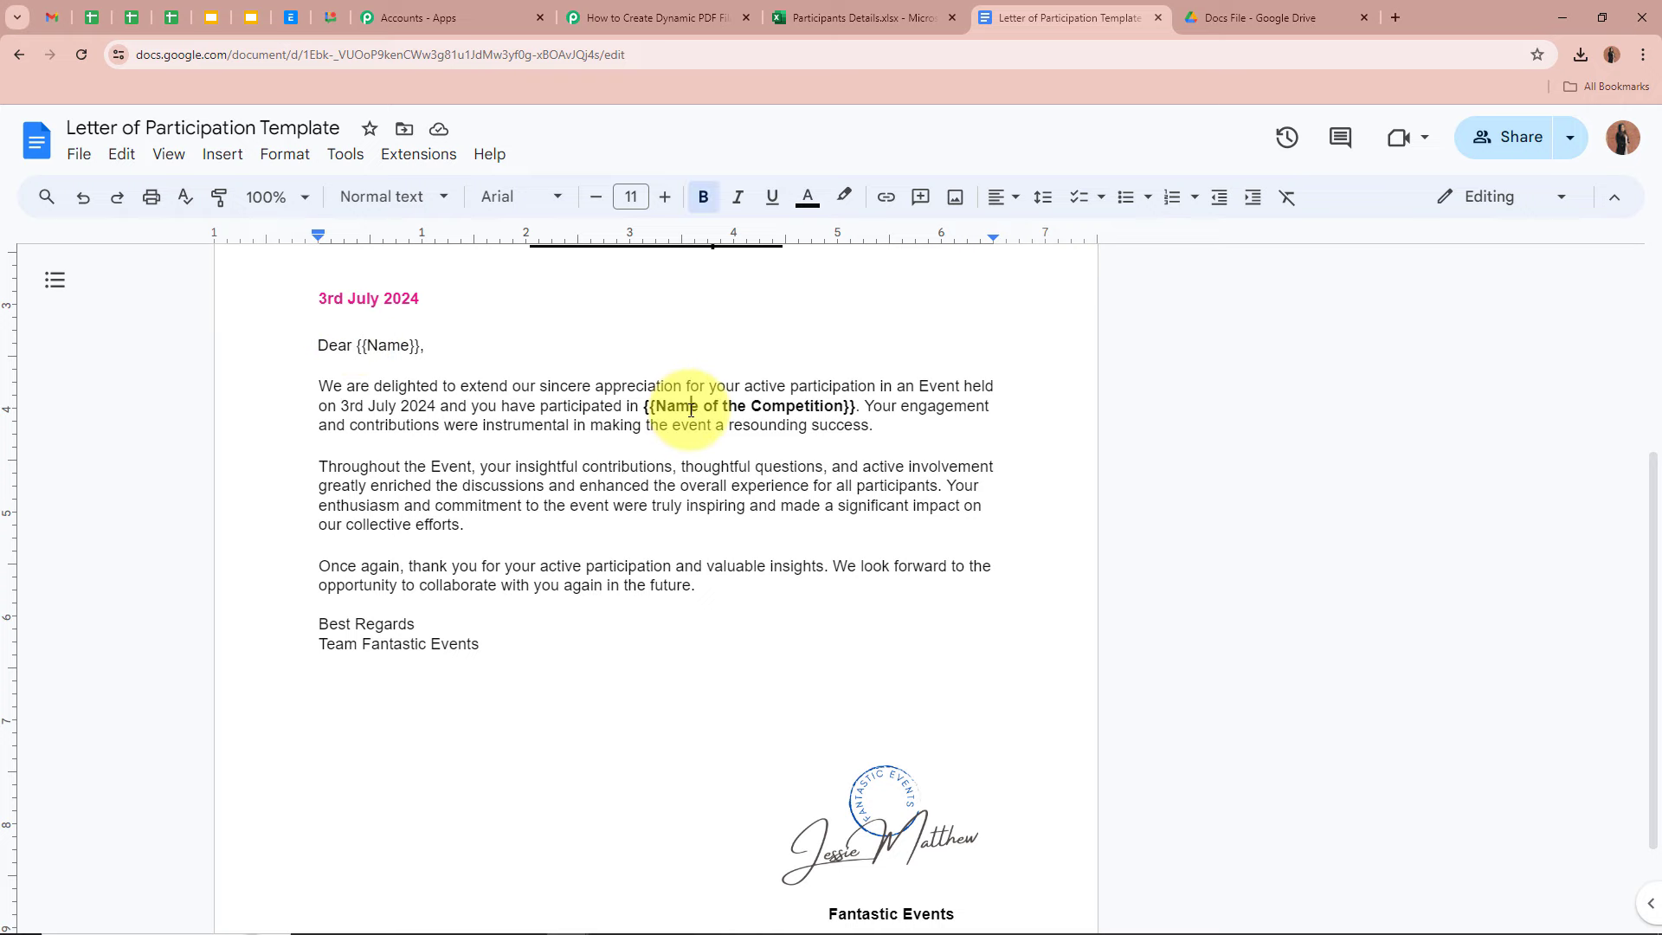
{"action": "left_click", "coordinate": [687, 24]}
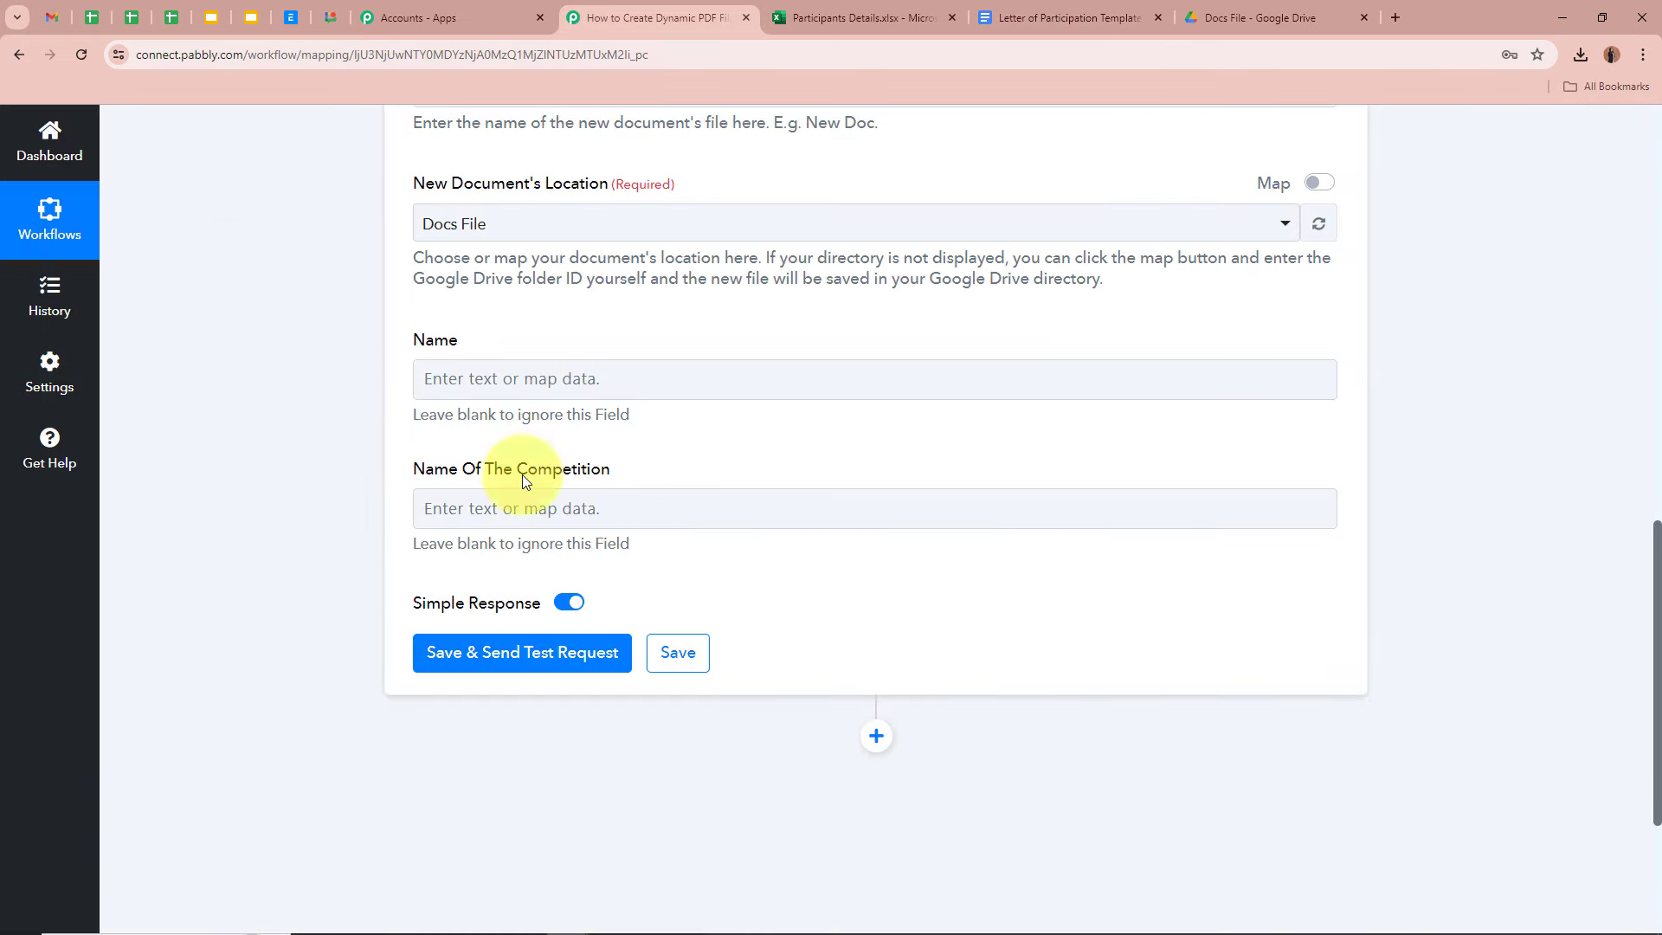
- Map the Name field to the Excel step's RowData 0 (Test) and RowData 1 (Person)
{"action": "double_click", "coordinate": [435, 338]}
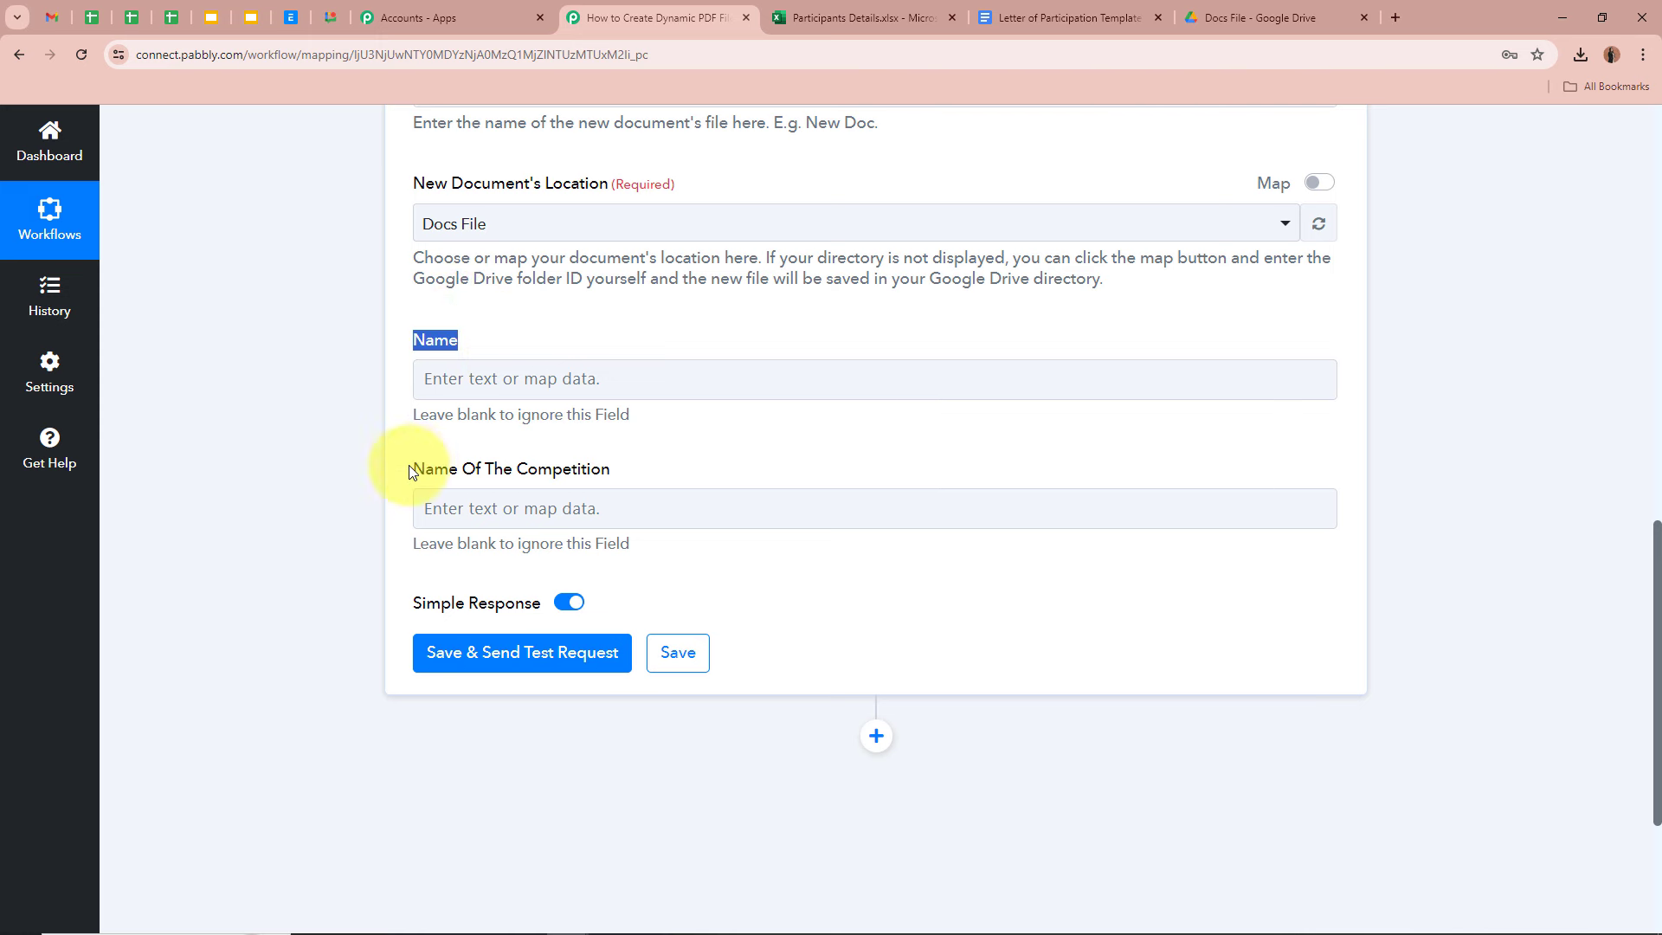
{"action": "left_click_drag", "start_coordinate": [415, 470], "coordinate": [652, 472]}
{"action": "left_click", "coordinate": [291, 412]}
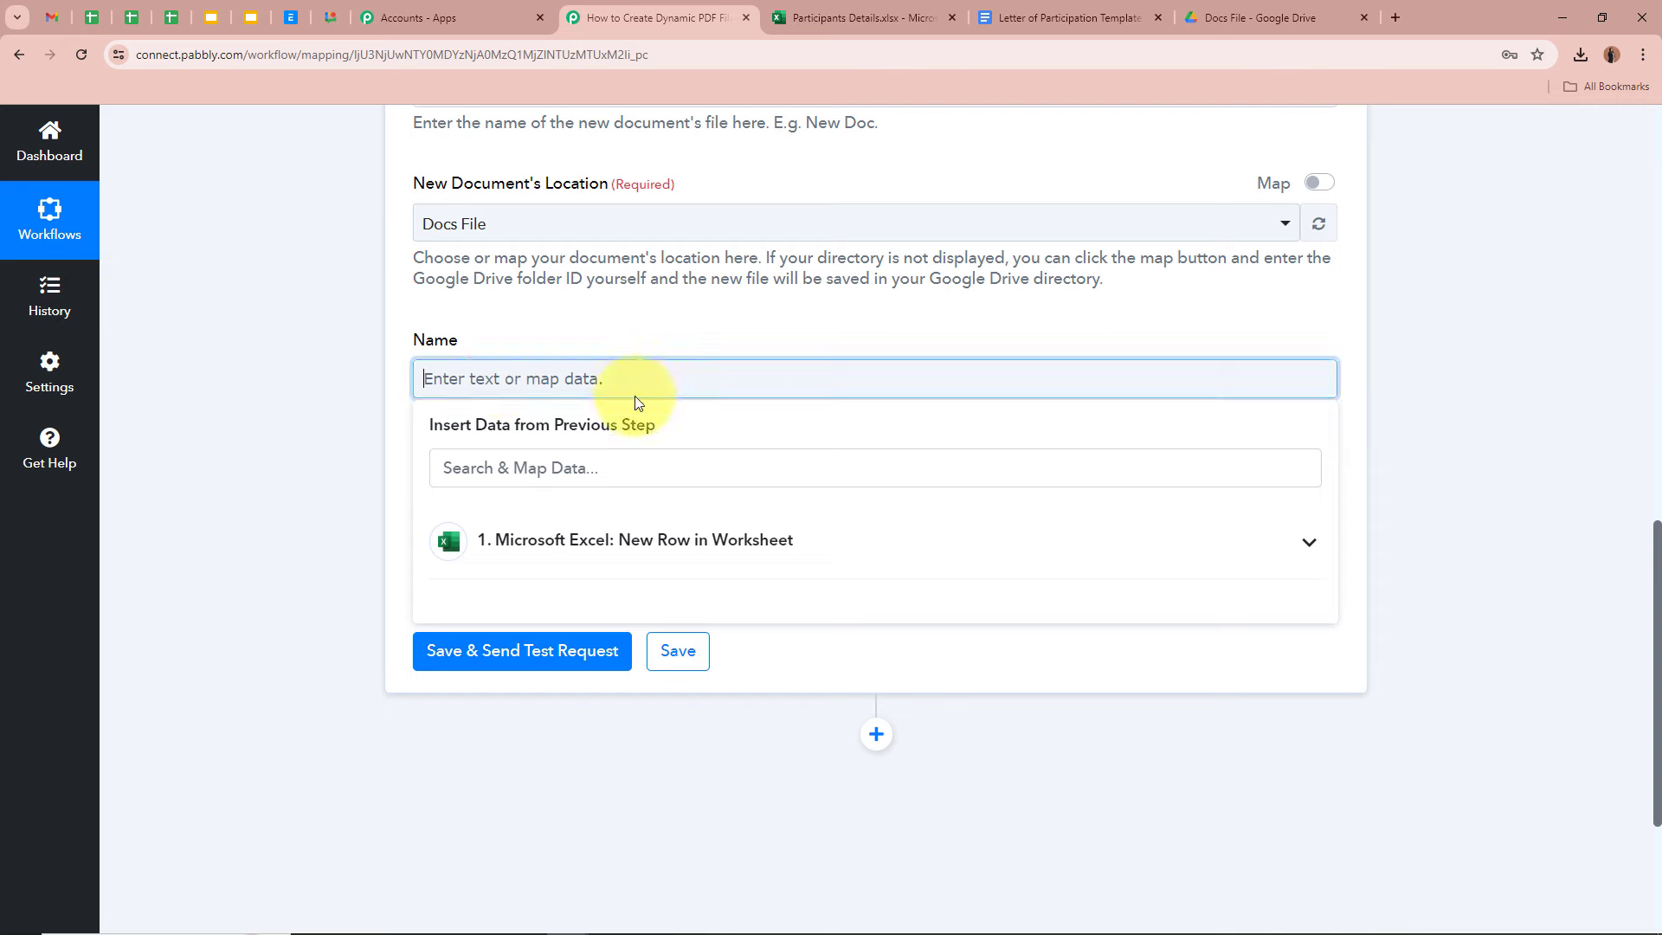
{"action": "left_click", "coordinate": [631, 539]}
{"action": "left_click", "coordinate": [620, 658]}
{"action": "left_click", "coordinate": [619, 697]}
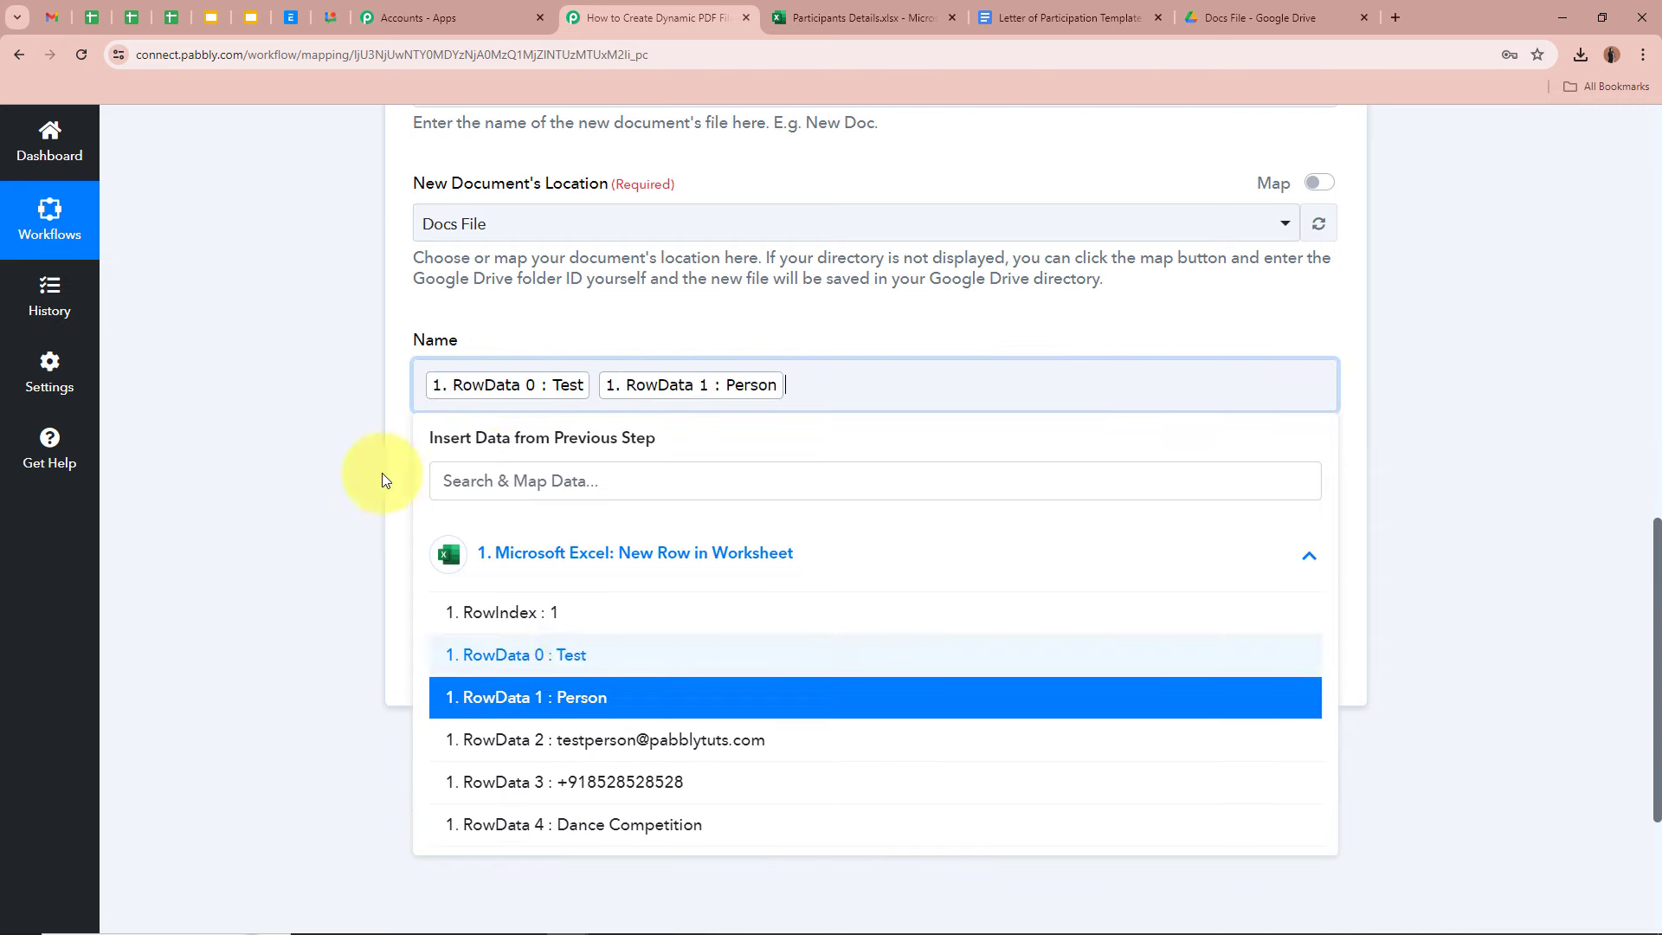
{"action": "left_click", "coordinate": [340, 497]}
- Map Name Of The Competition to the Excel step's RowData 4 (Dance Competition)
{"action": "left_click", "coordinate": [512, 522]}
{"action": "left_click", "coordinate": [661, 679]}
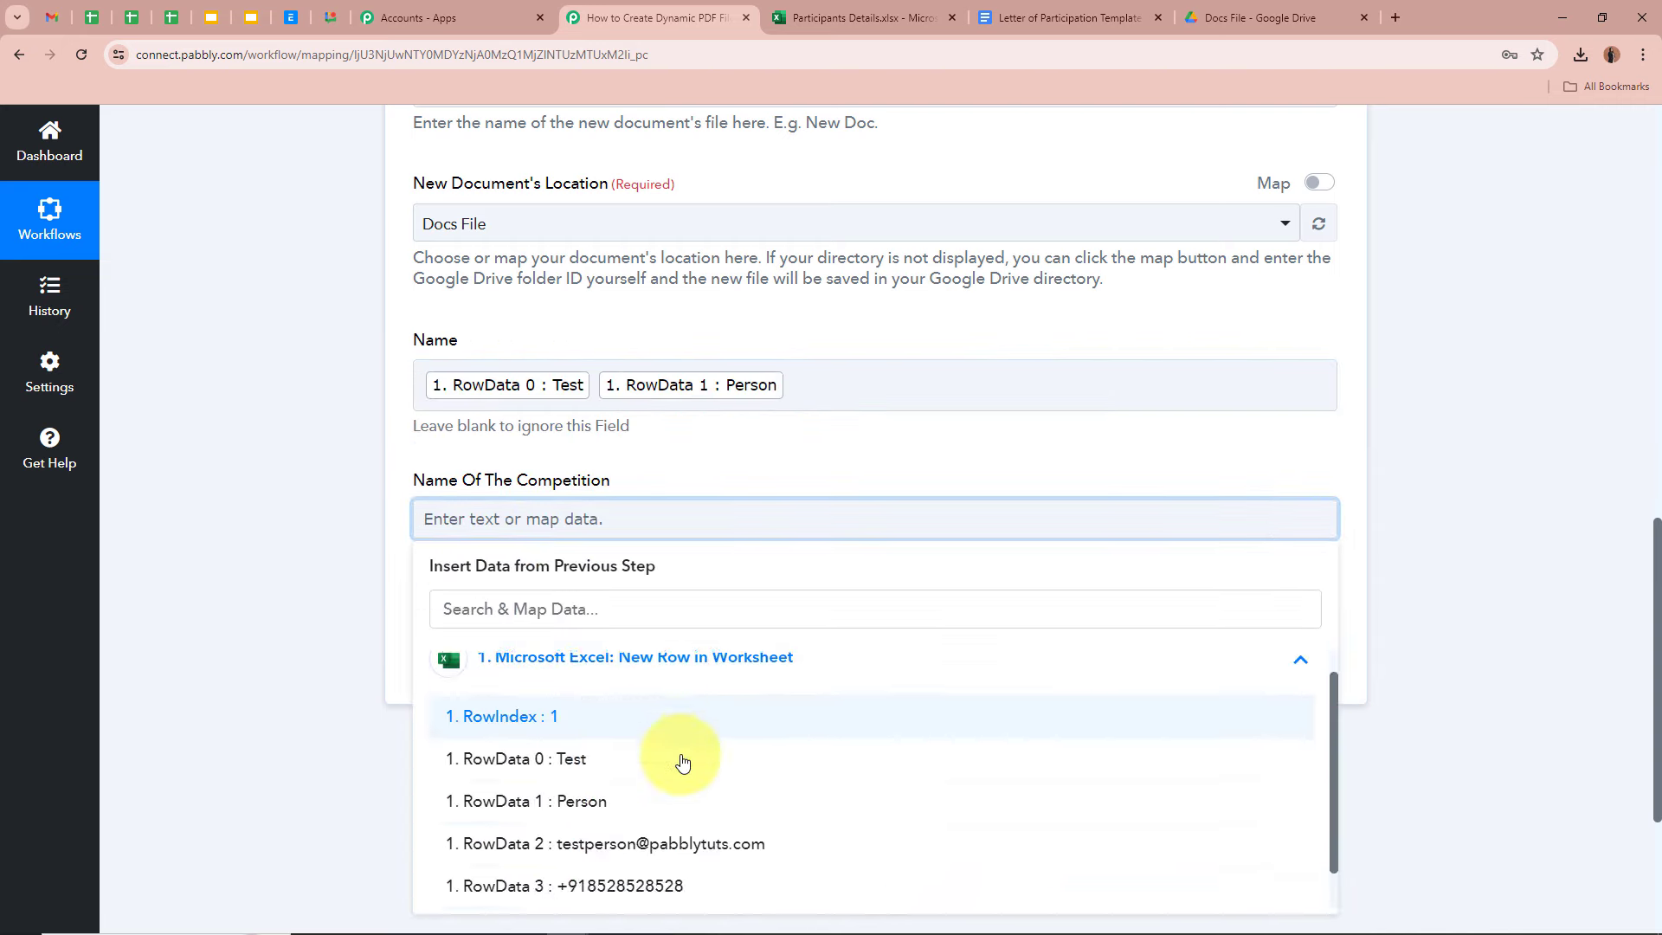
{"action": "scroll", "coordinate": [641, 857], "scroll_direction": "down", "scroll_amount": 1}
{"action": "left_click", "coordinate": [631, 885]}
{"action": "left_click", "coordinate": [278, 577]}
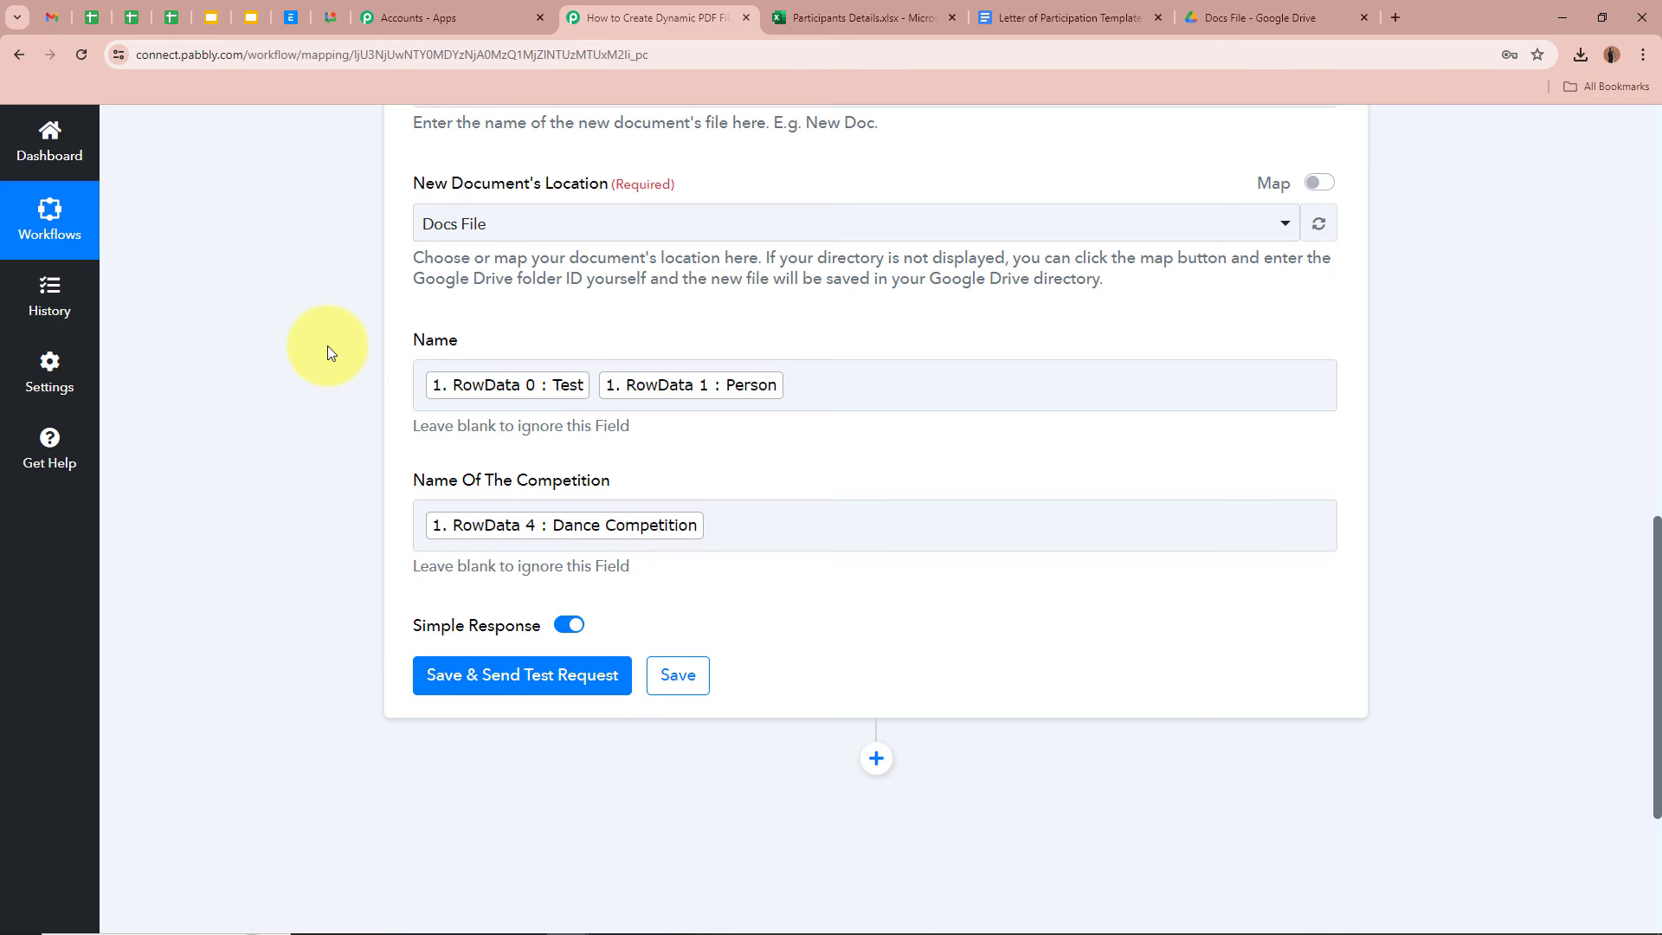
{"action": "scroll", "coordinate": [327, 346], "scroll_direction": "up", "scroll_amount": 3}
{"action": "scroll", "coordinate": [328, 345], "scroll_direction": "down", "scroll_amount": 5}
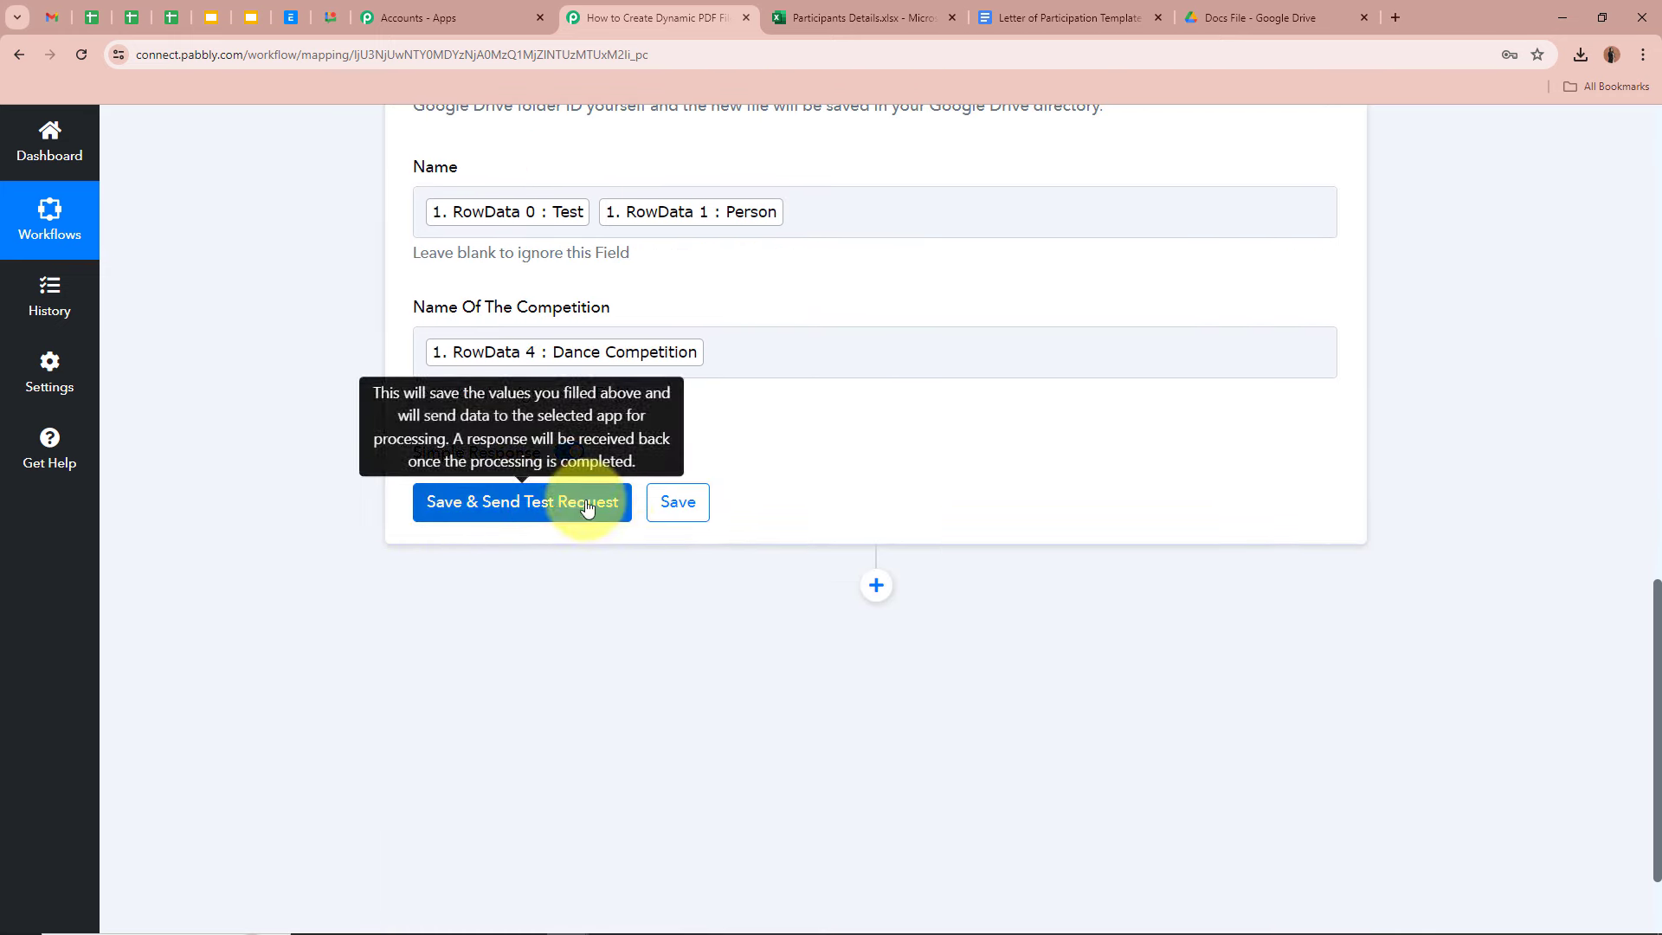
- Save and test the Google Docs step, check the returned DocumentId, and look in Docs File for the letter
{"action": "left_click", "coordinate": [592, 500]}
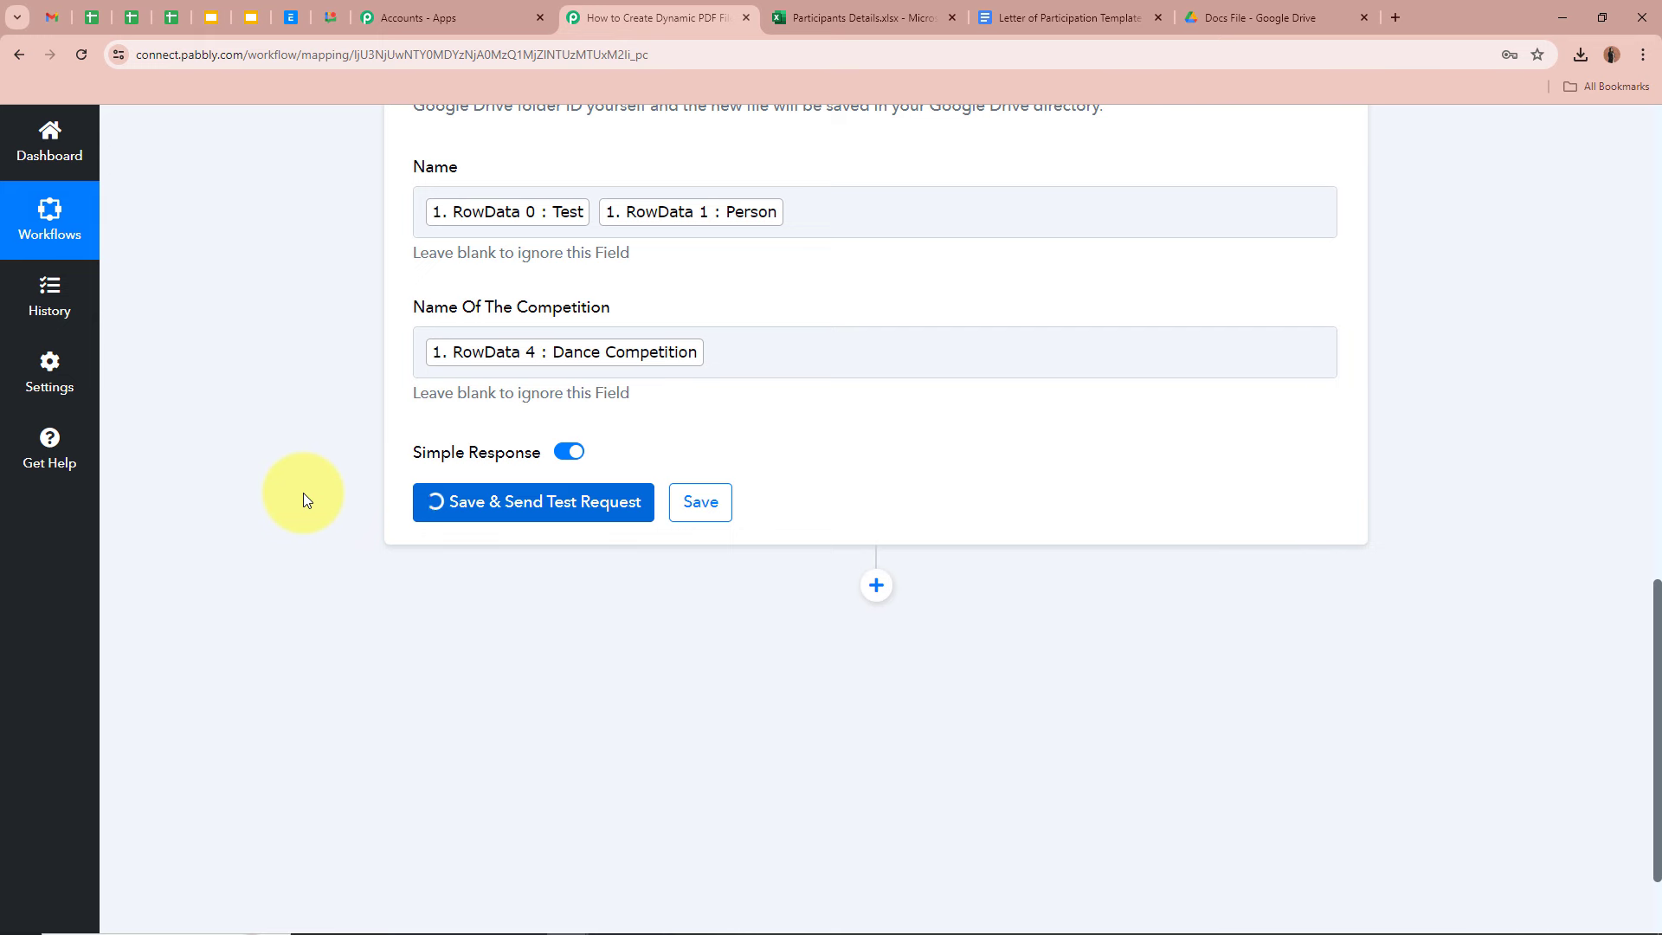
{"action": "scroll", "coordinate": [312, 493], "scroll_direction": "down", "scroll_amount": 2}
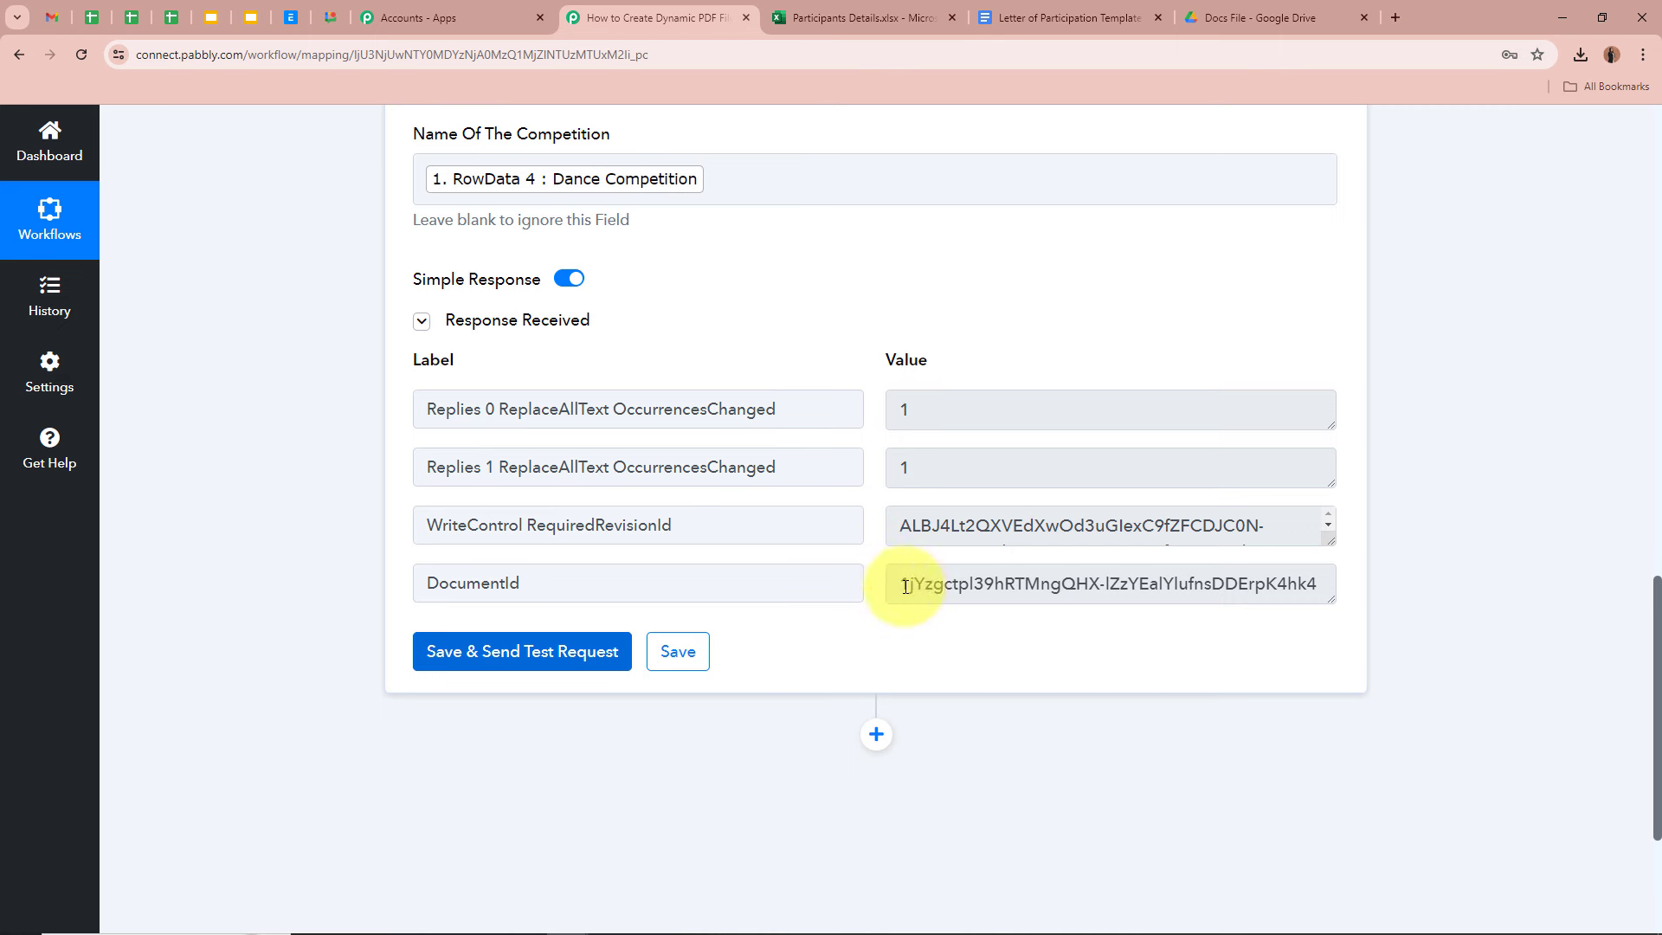
{"action": "left_click_drag", "start_coordinate": [902, 584], "coordinate": [1331, 584]}
{"action": "left_click", "coordinate": [1421, 575]}
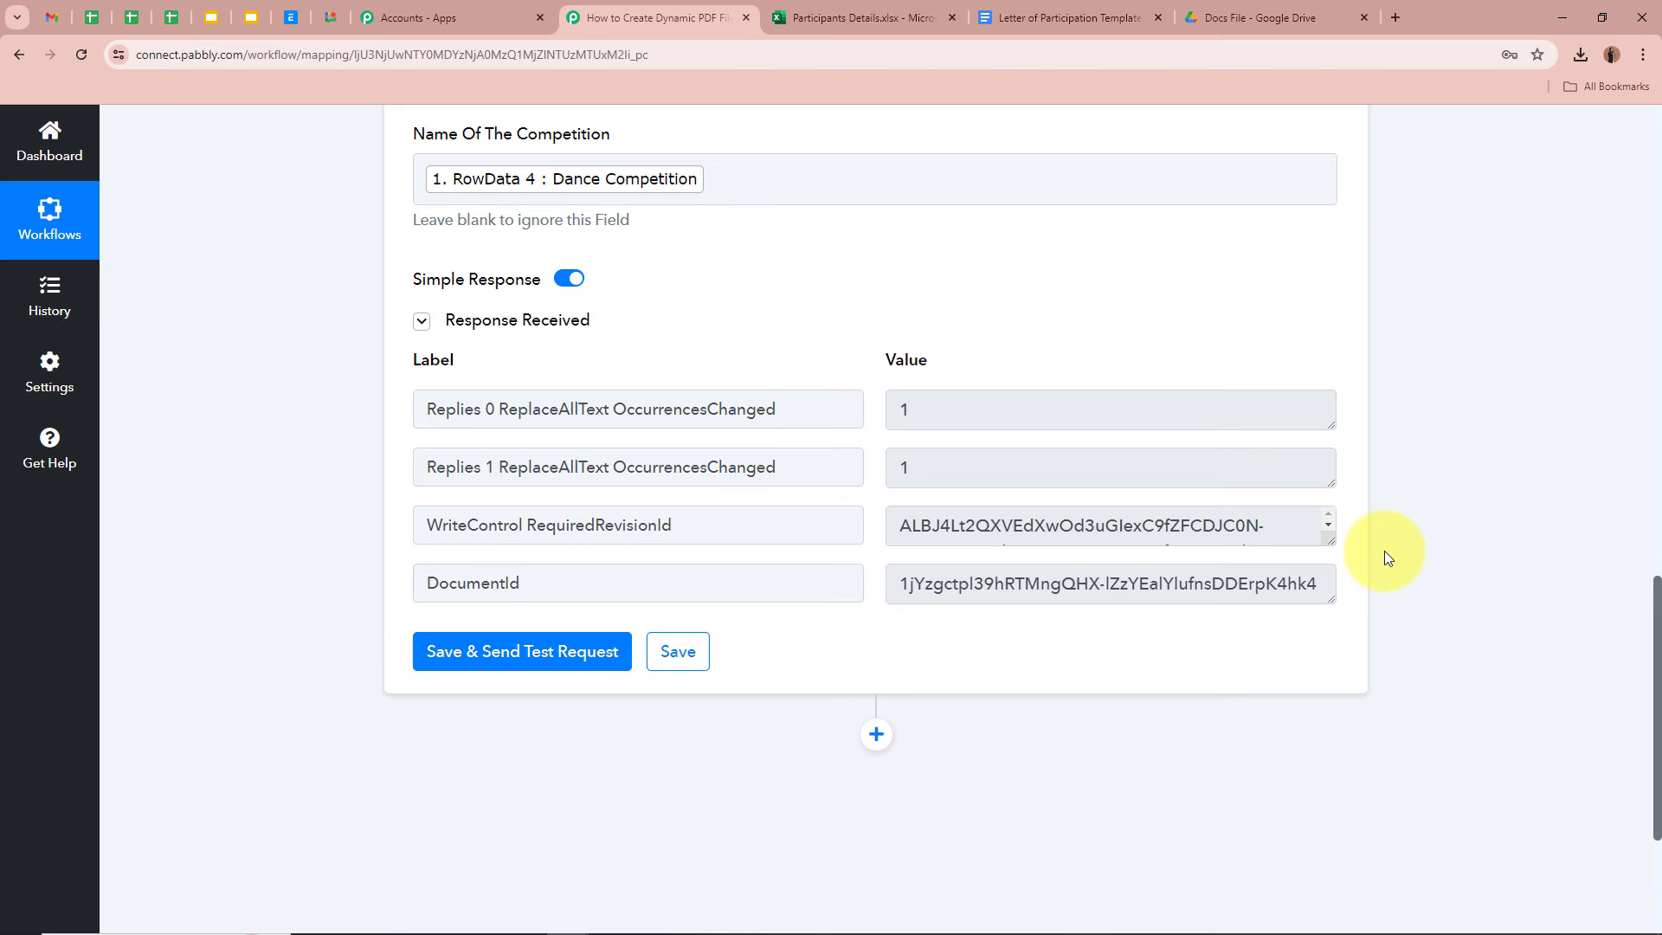
{"action": "left_click", "coordinate": [1287, 16]}
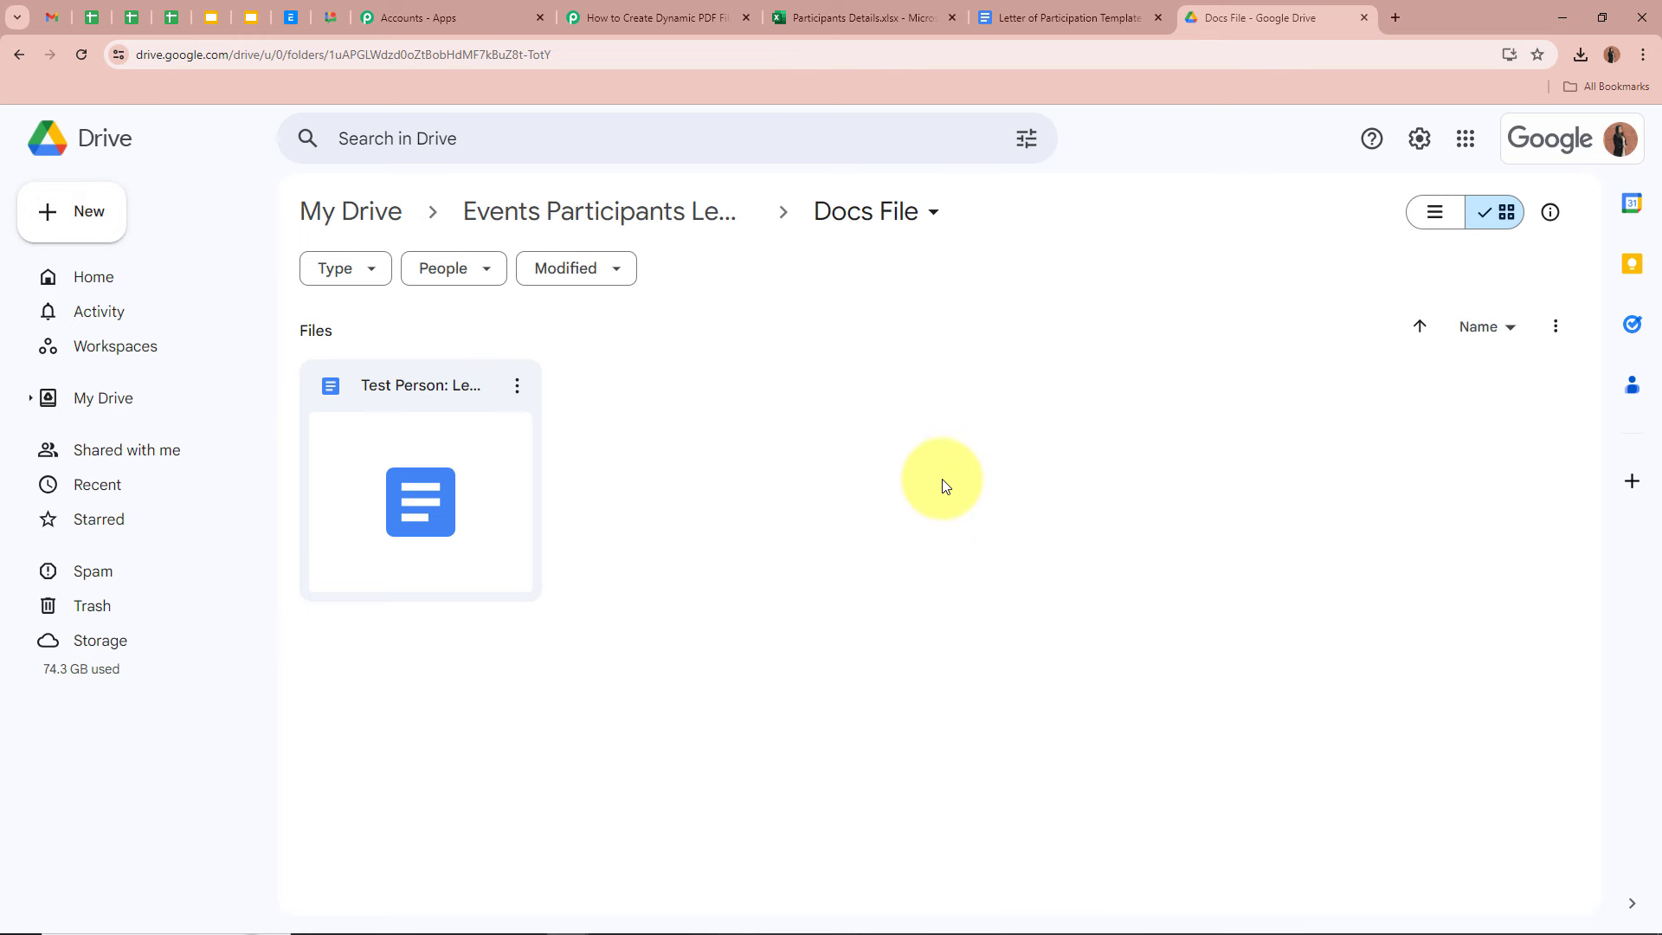
- Open the new Test Person letter and verify the filled-in 'Test Person' and 'Dance Competition' text
{"action": "double_click", "coordinate": [498, 483]}
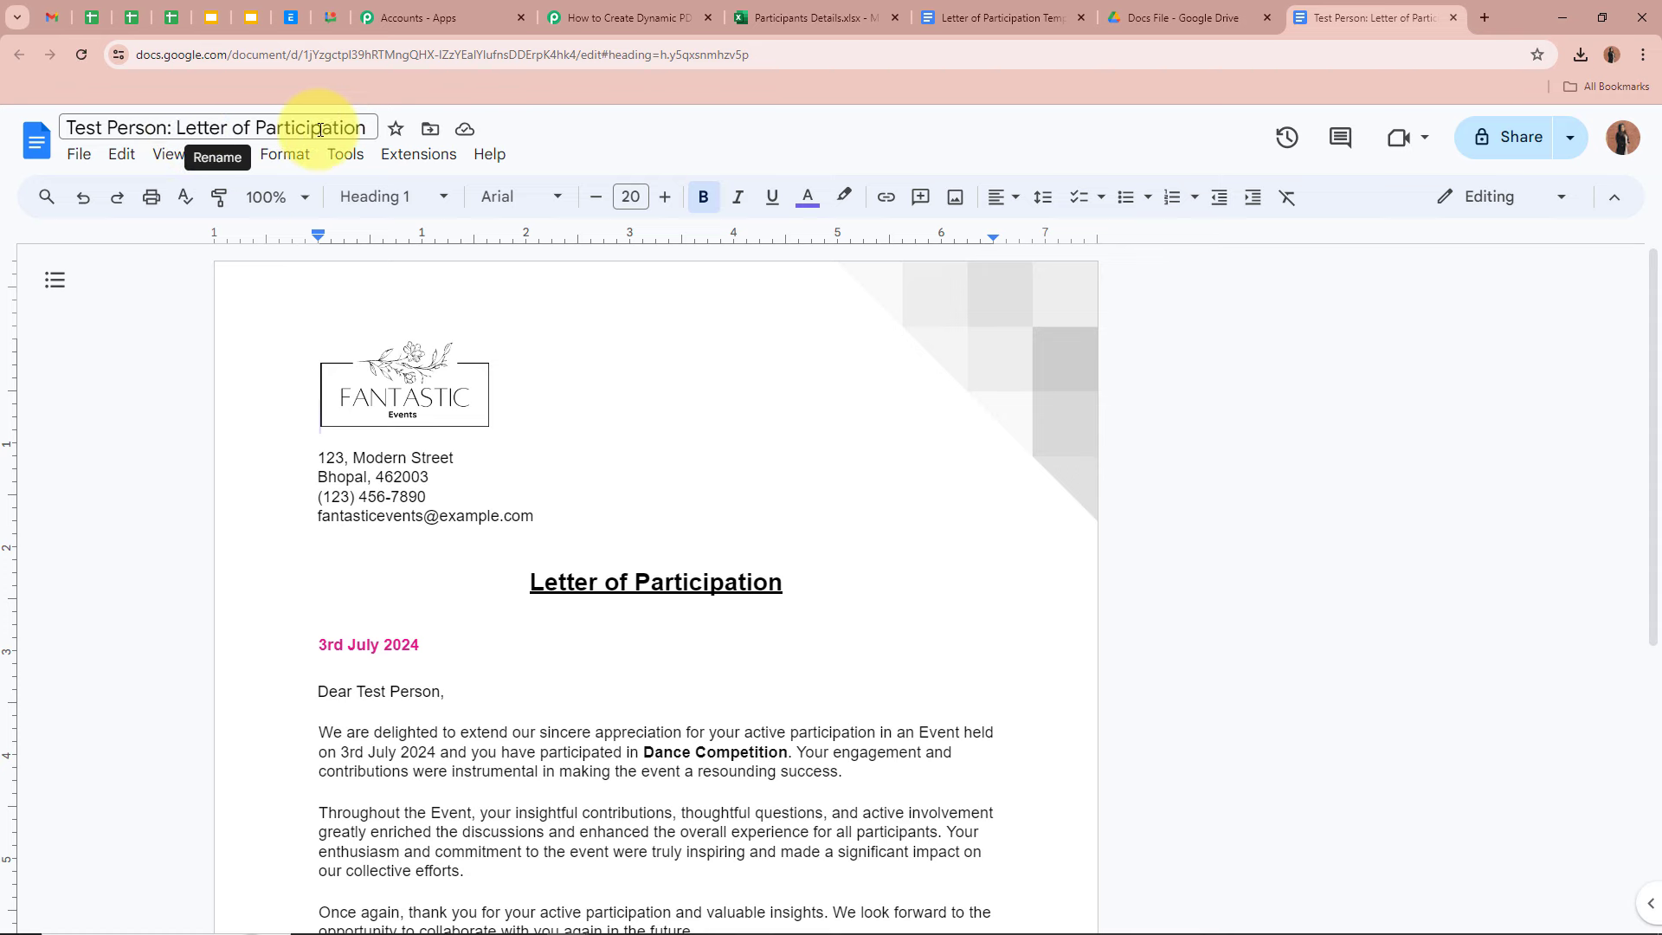
{"action": "scroll", "coordinate": [545, 615], "scroll_direction": "down", "scroll_amount": 1}
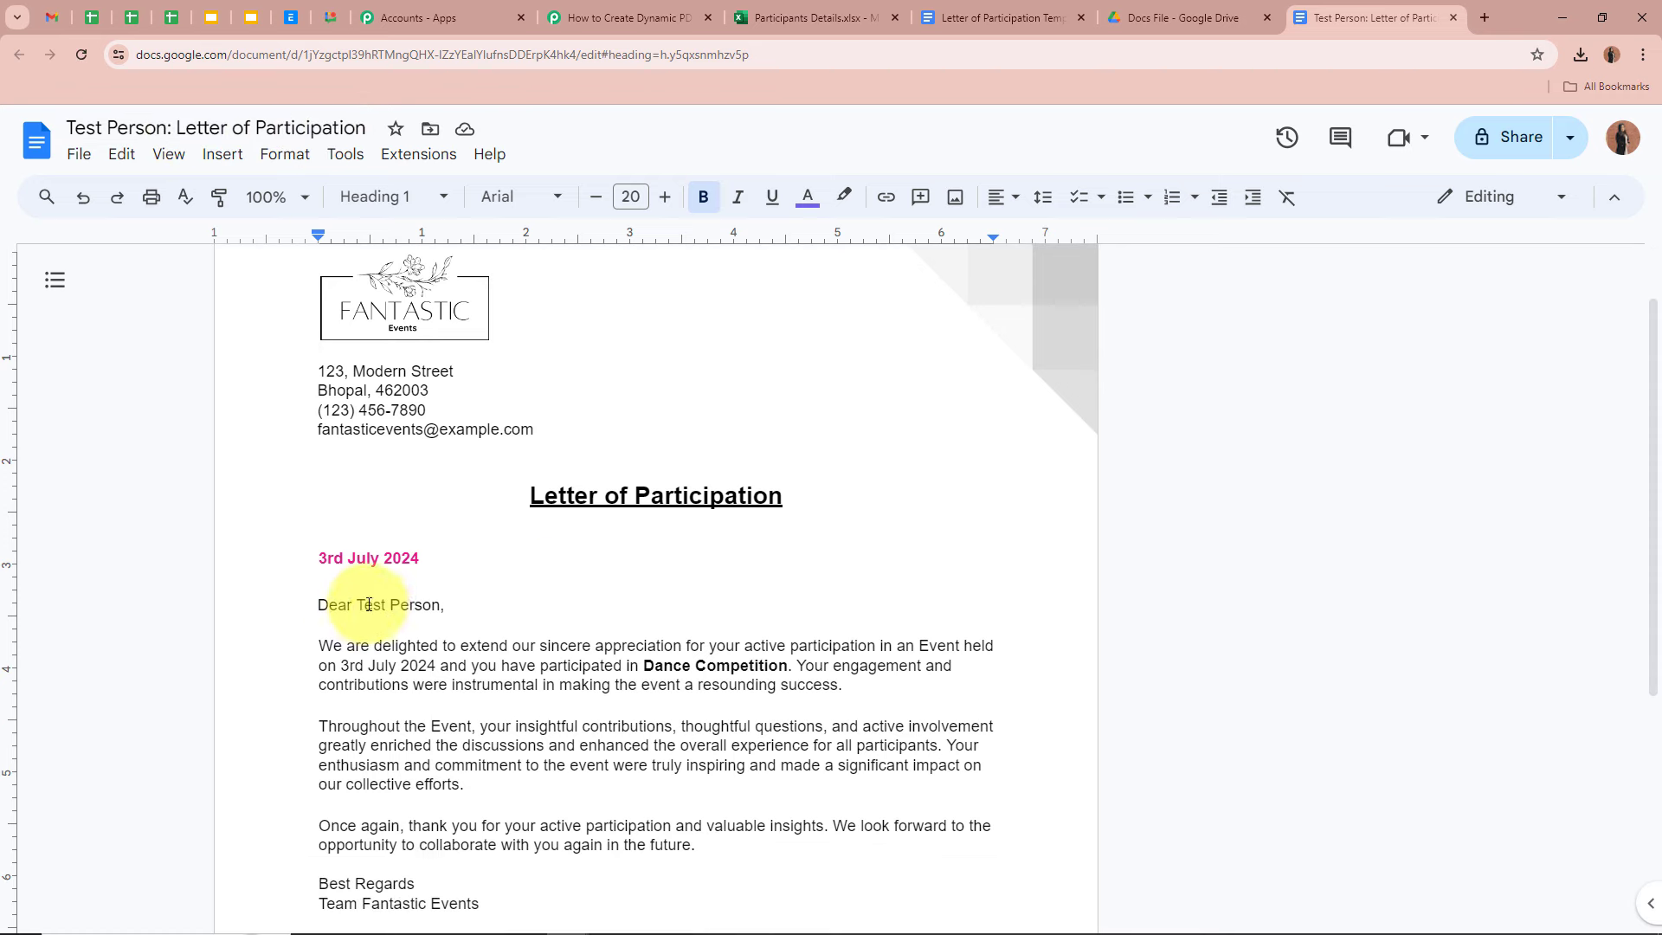
{"action": "left_click_drag", "start_coordinate": [367, 606], "coordinate": [437, 606]}
{"action": "left_click", "coordinate": [411, 606]}
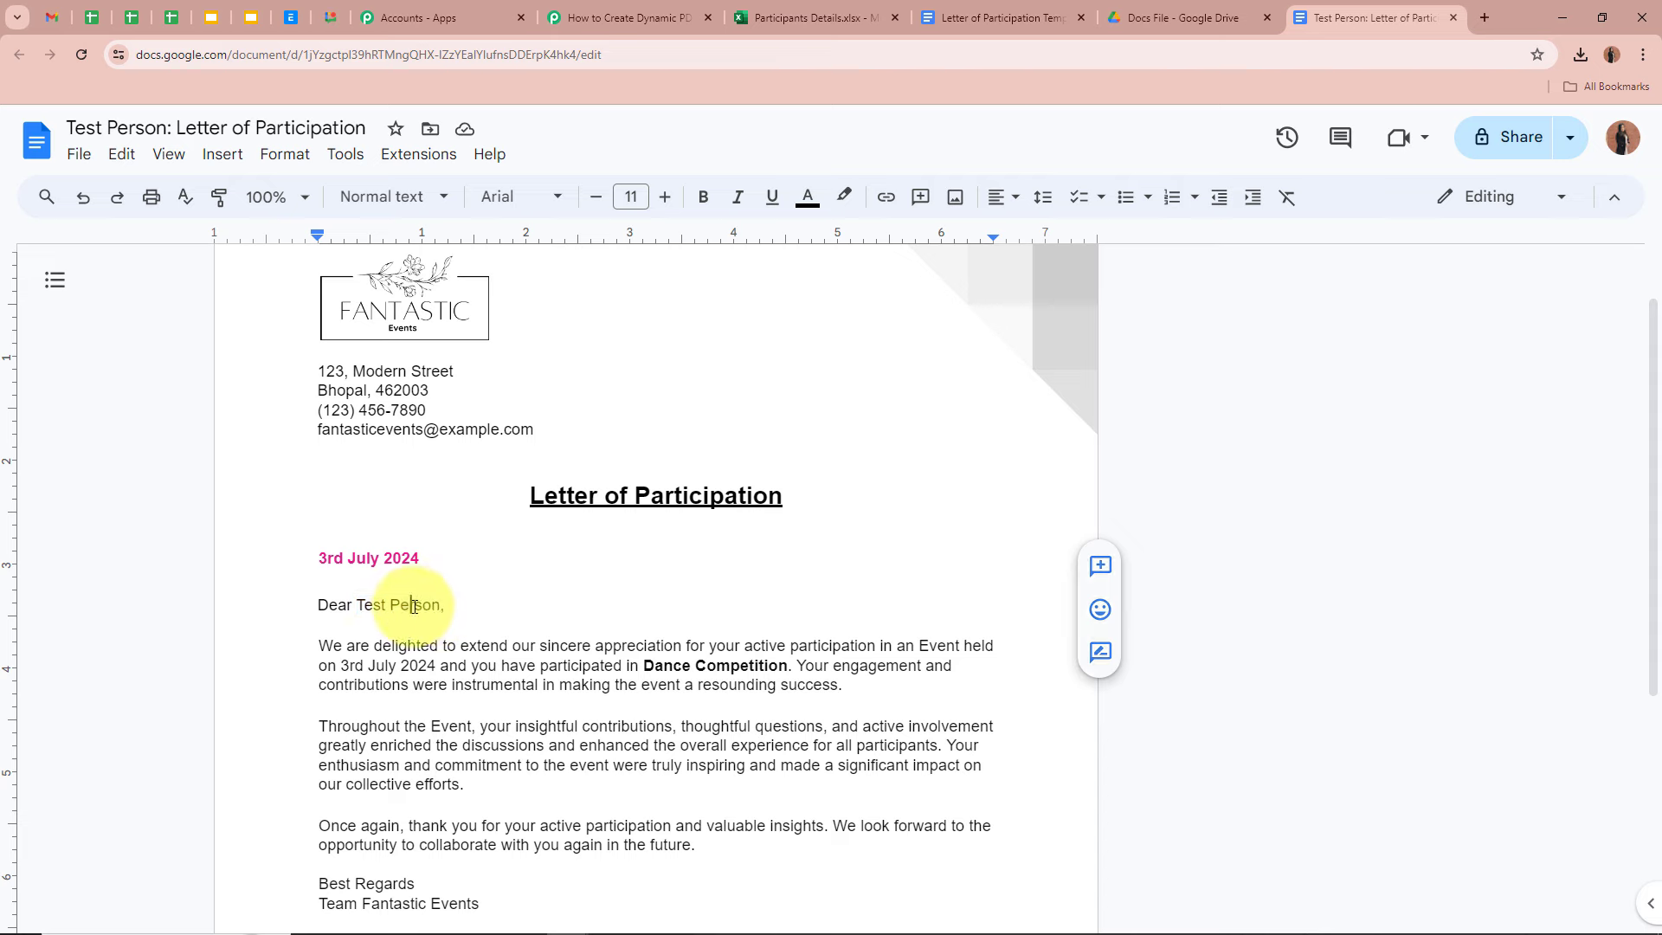
{"action": "left_click_drag", "start_coordinate": [643, 667], "coordinate": [766, 668]}
{"action": "left_click", "coordinate": [762, 669]}
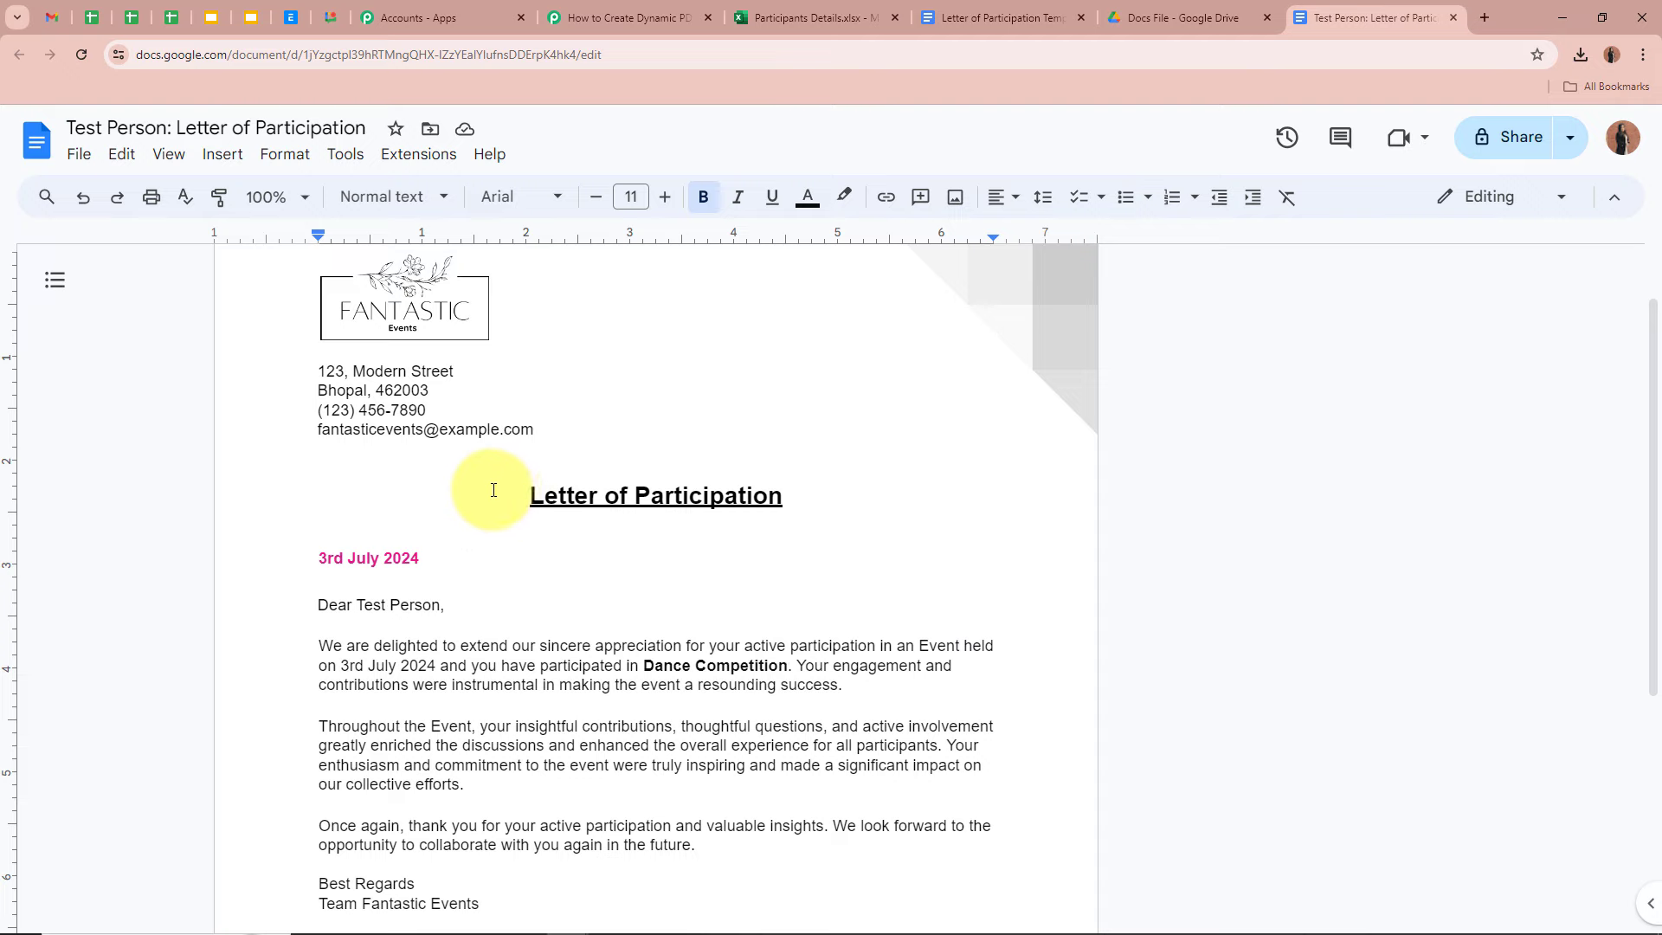
{"action": "scroll", "coordinate": [713, 549], "scroll_direction": "down", "scroll_amount": 4}
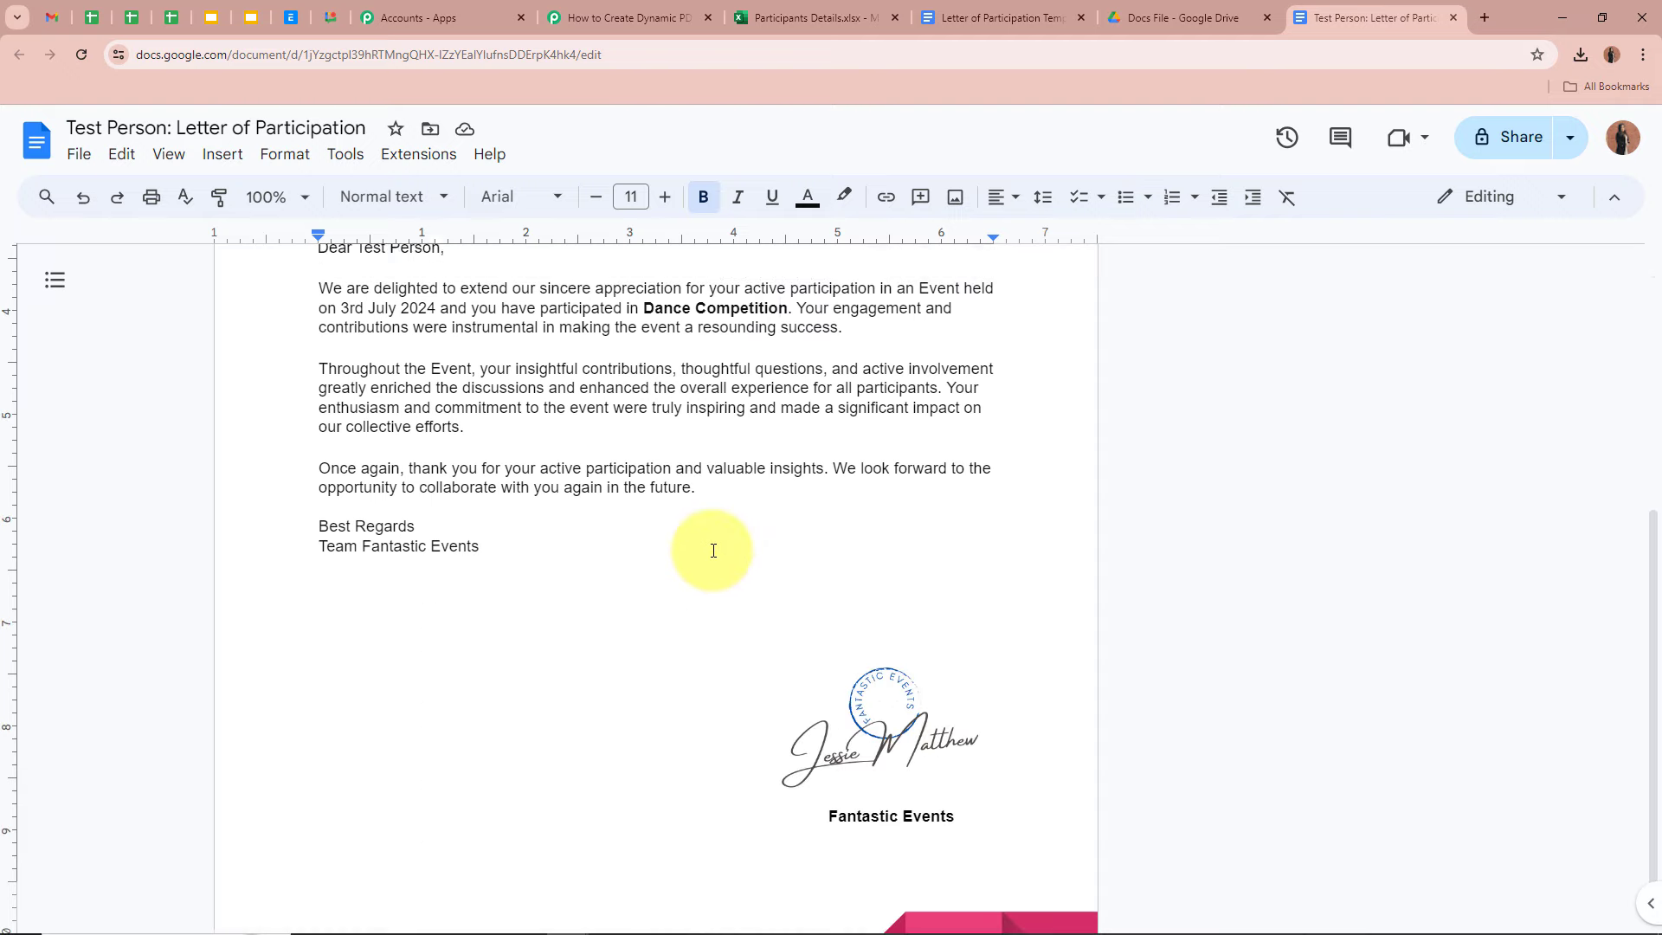
{"action": "scroll", "coordinate": [713, 549], "scroll_direction": "up", "scroll_amount": 5}
- Add a Google Drive action after Google Docs with the Share a File With Anyone event
{"action": "left_click", "coordinate": [630, 17]}
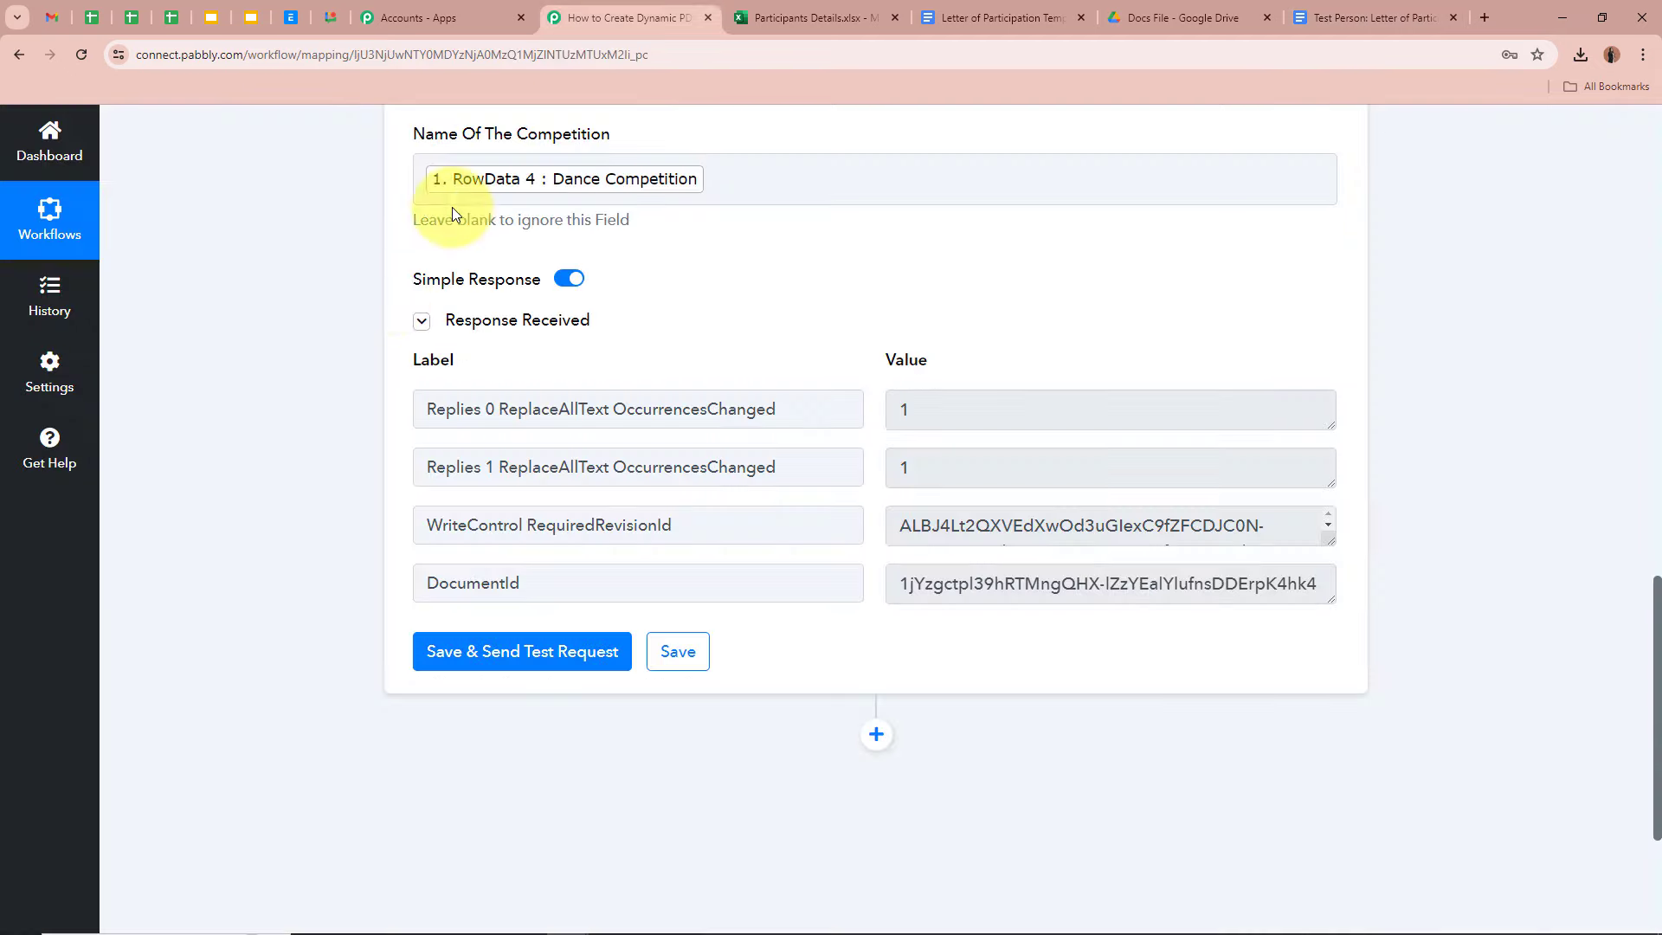
{"action": "scroll", "coordinate": [356, 345], "scroll_direction": "down", "scroll_amount": 2}
{"action": "left_click", "coordinate": [878, 563]}
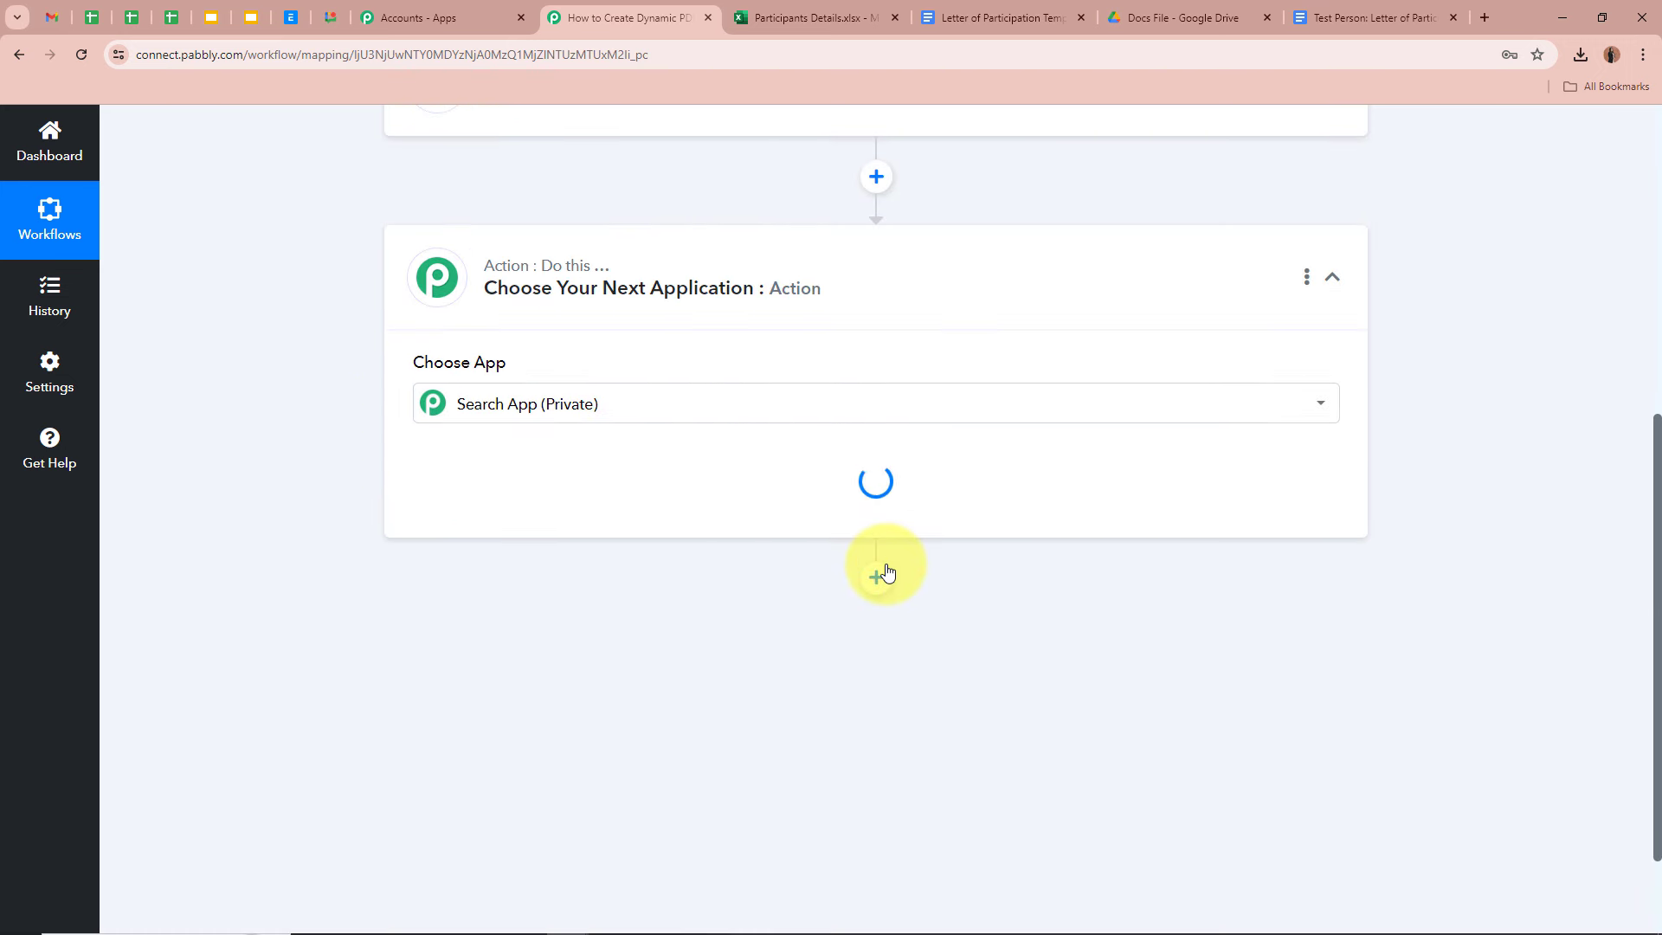
{"action": "type", "text": "Goo"}
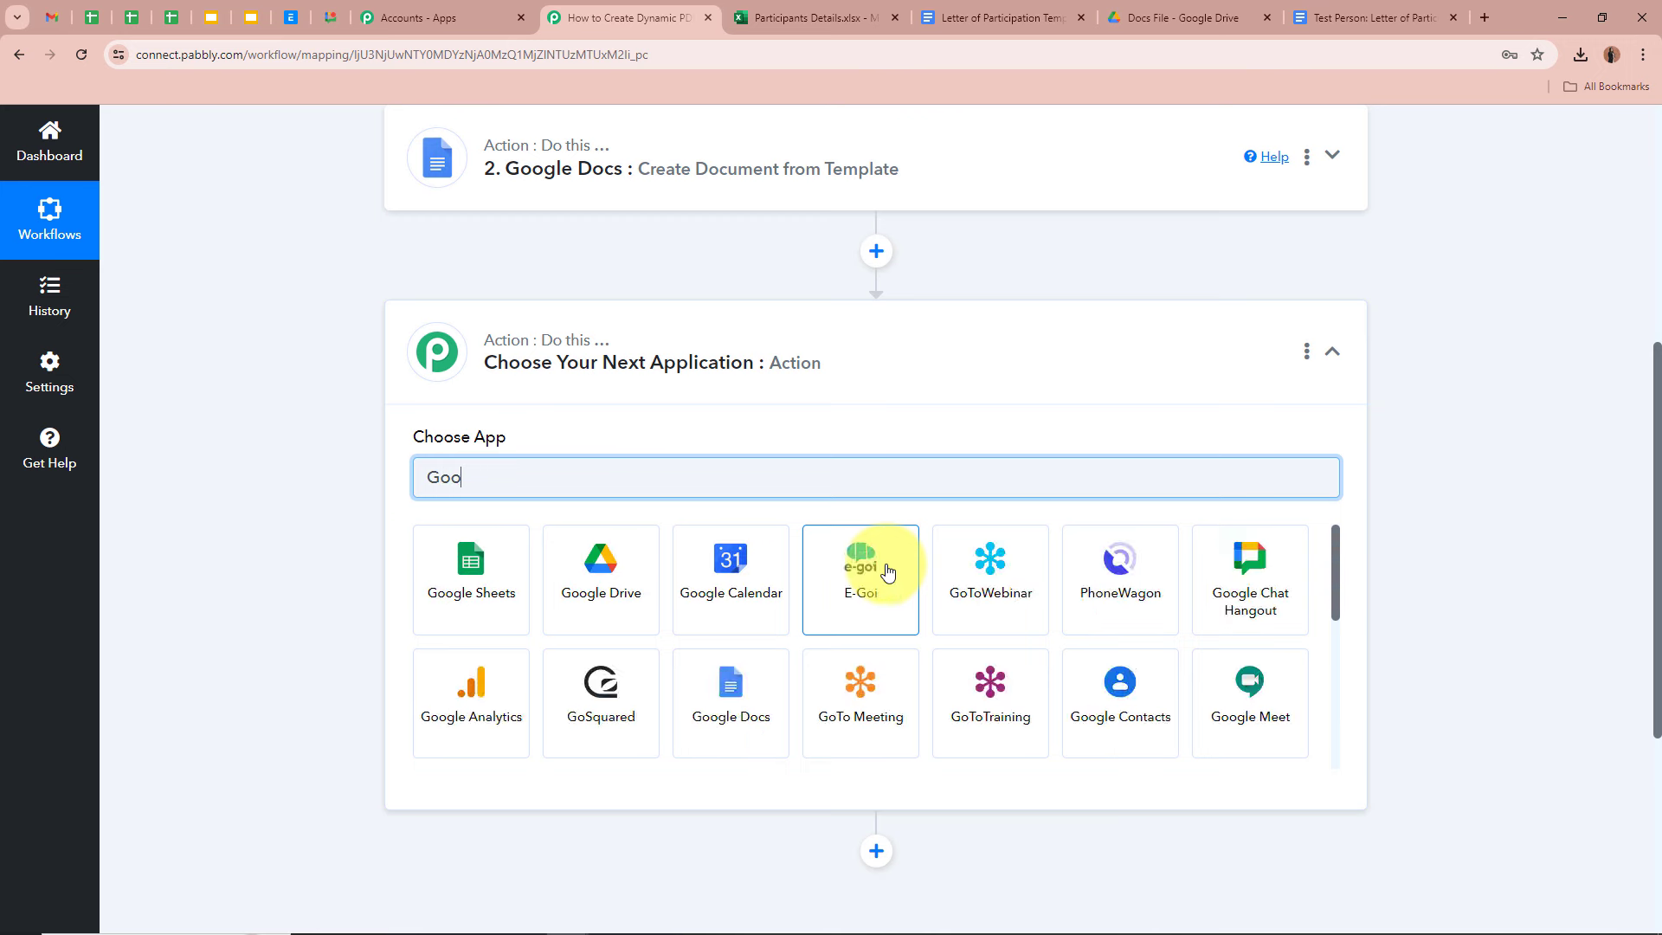
{"action": "left_click", "coordinate": [562, 554]}
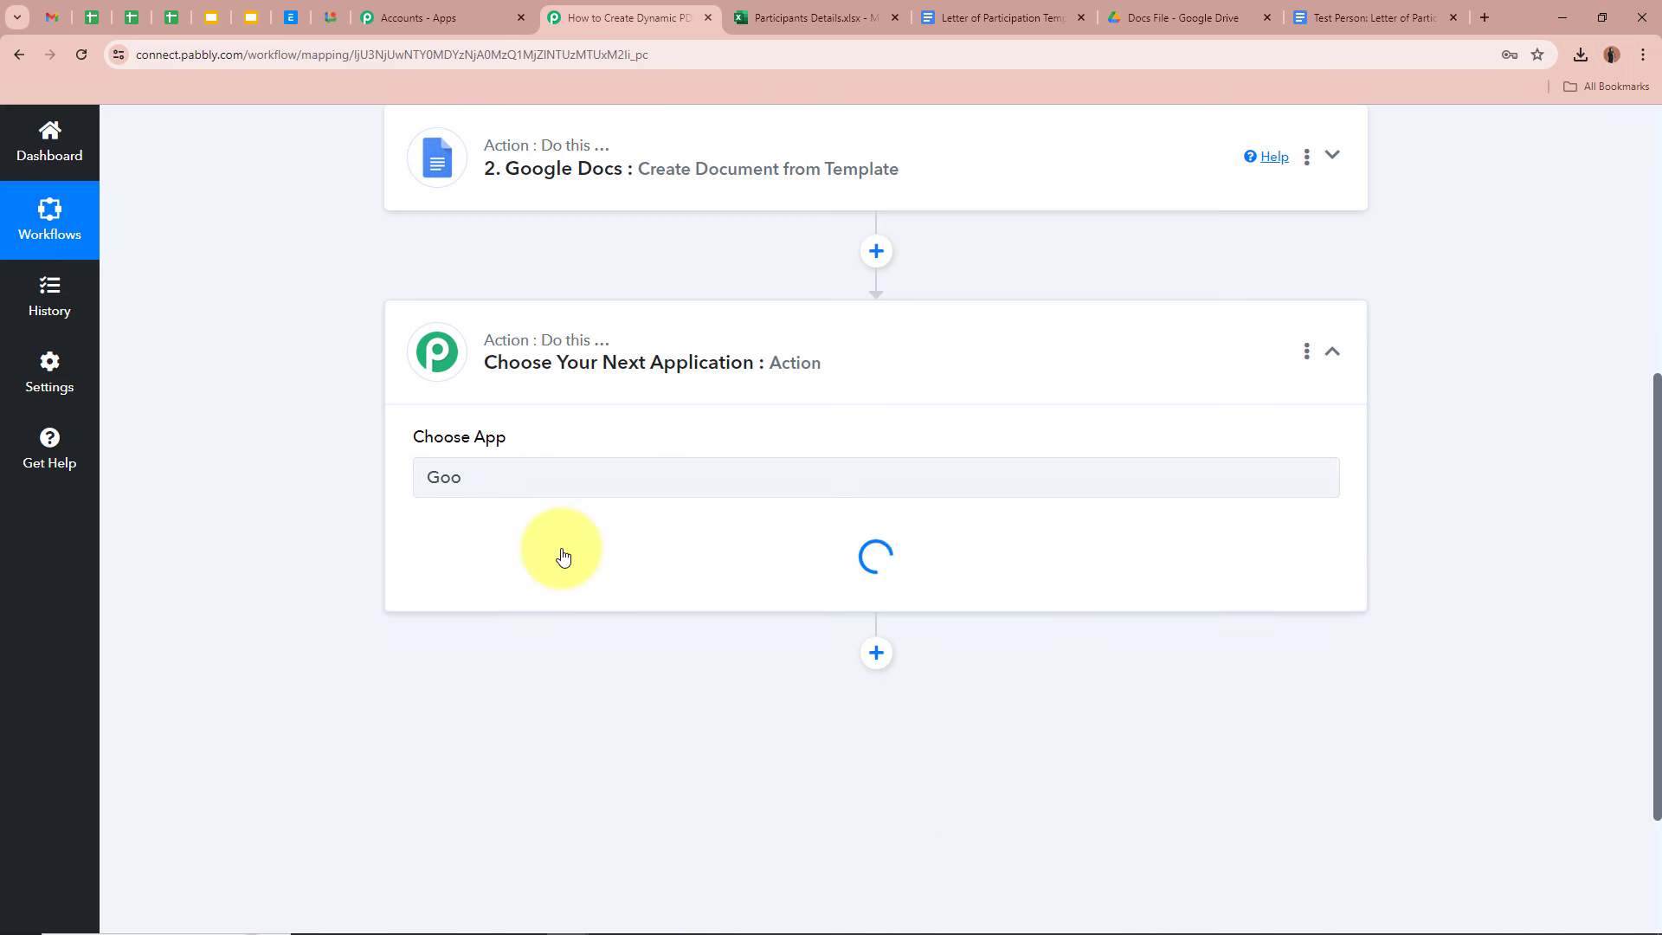
{"action": "left_click", "coordinate": [564, 565]}
{"action": "scroll", "coordinate": [574, 463], "scroll_direction": "down", "scroll_amount": 2}
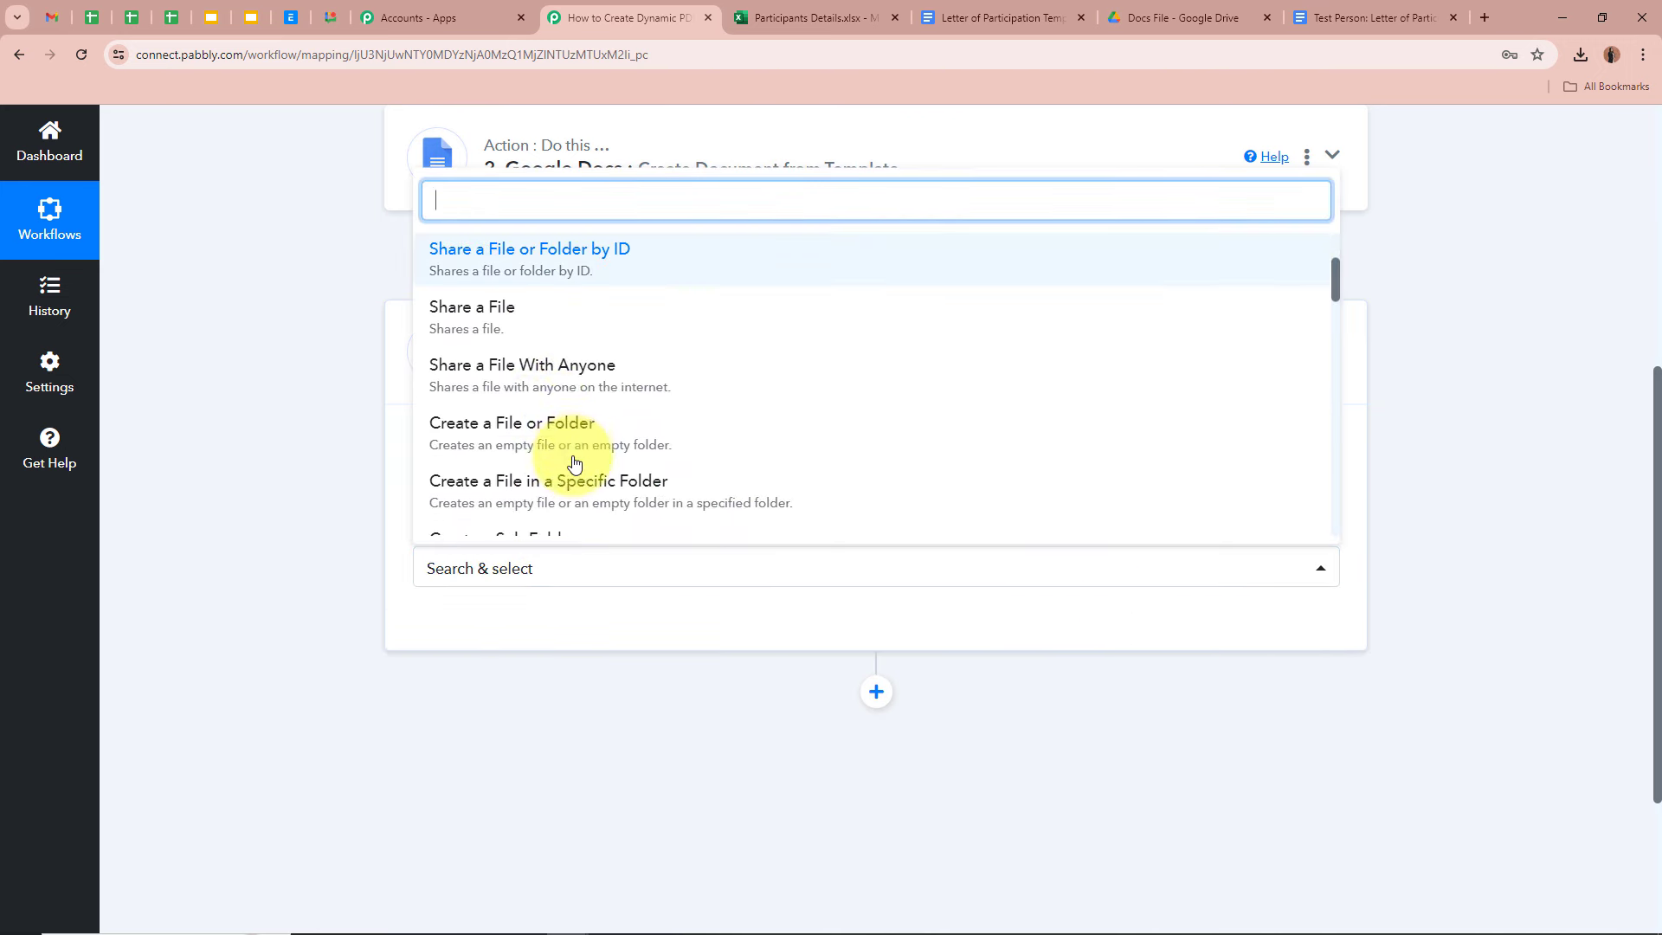
{"action": "left_click", "coordinate": [661, 379]}
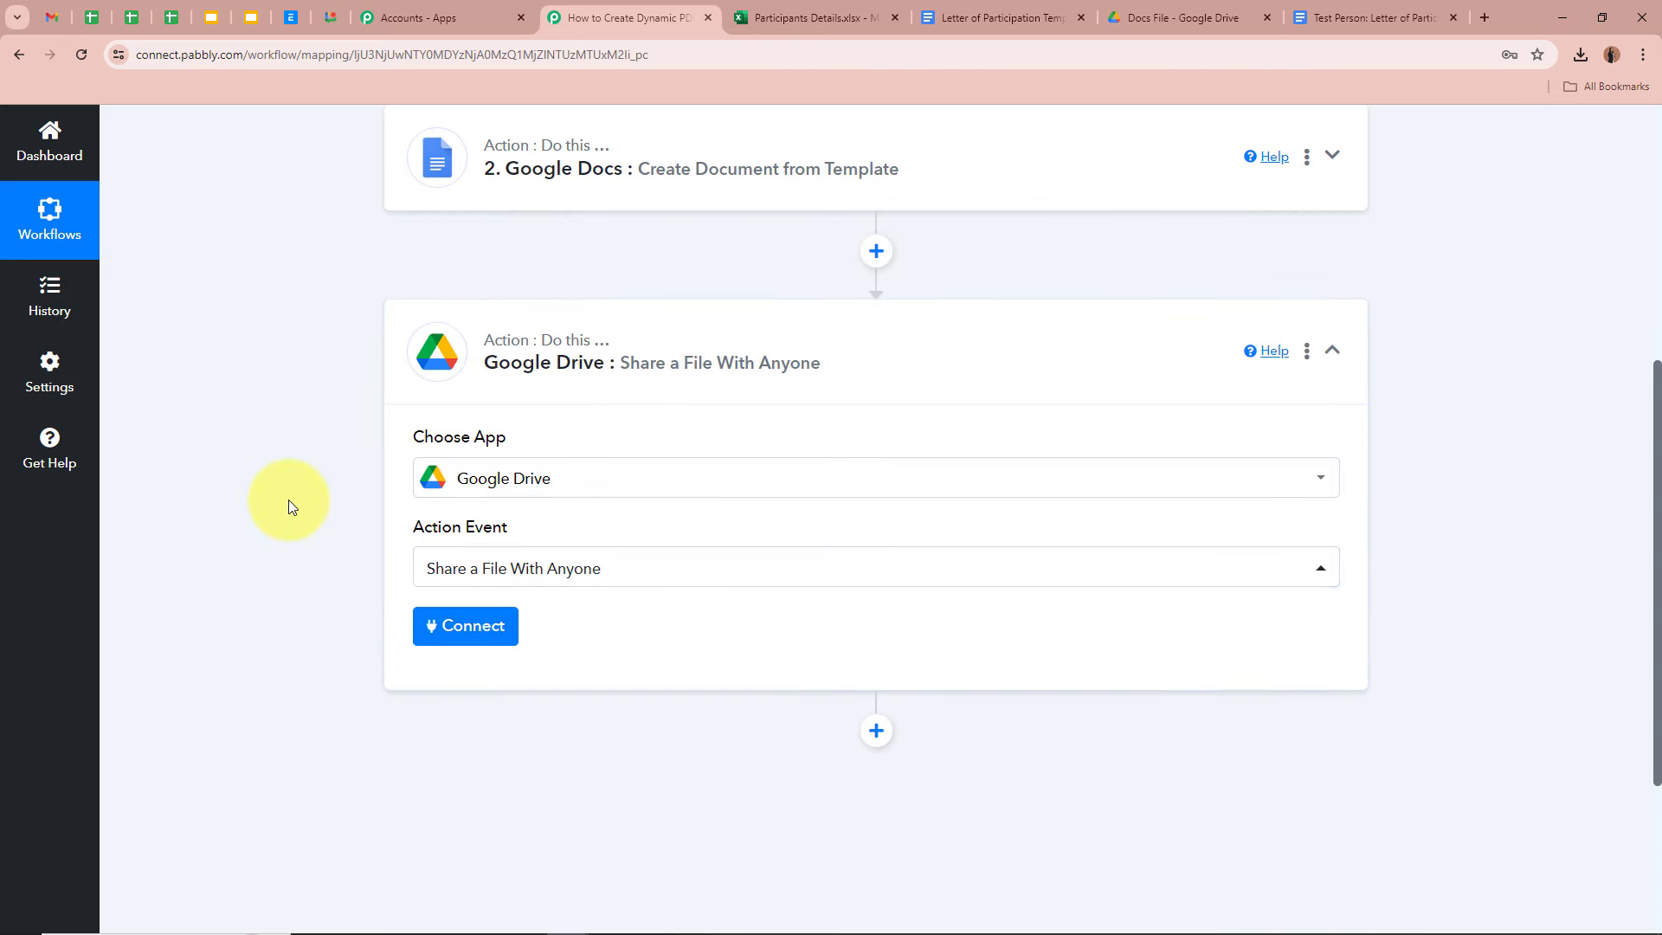
- Connect the step to the existing Google Drive account and save the connection
{"action": "left_click", "coordinate": [1312, 17]}
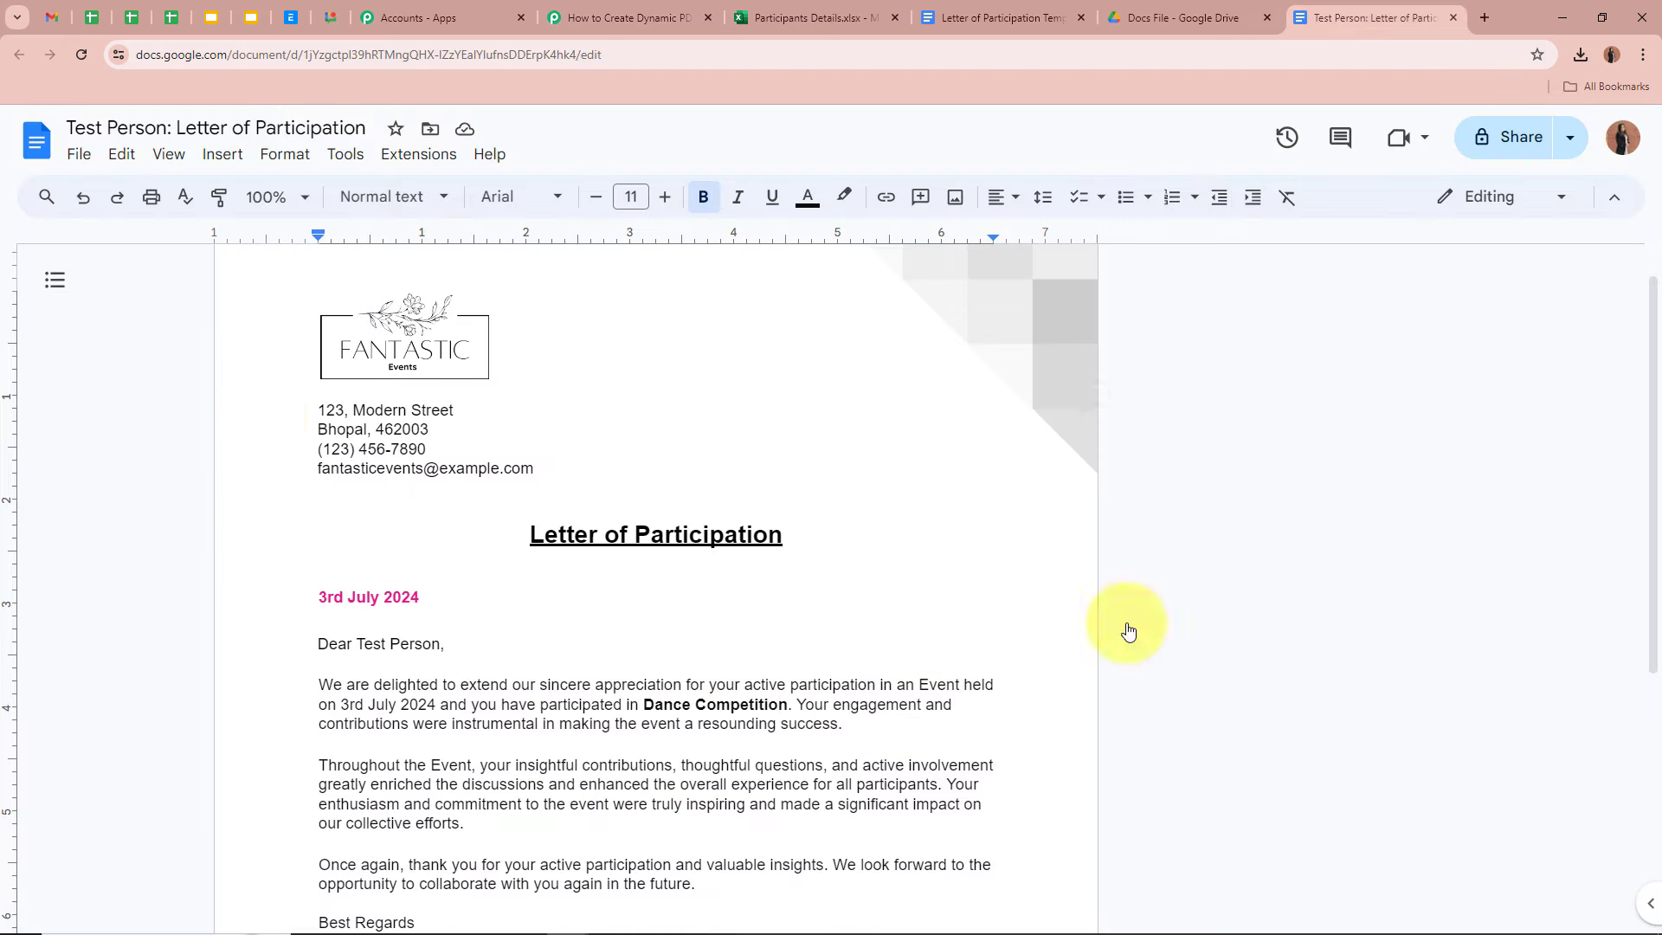
{"action": "left_click", "coordinate": [636, 18]}
{"action": "scroll", "coordinate": [256, 456], "scroll_direction": "down", "scroll_amount": 1}
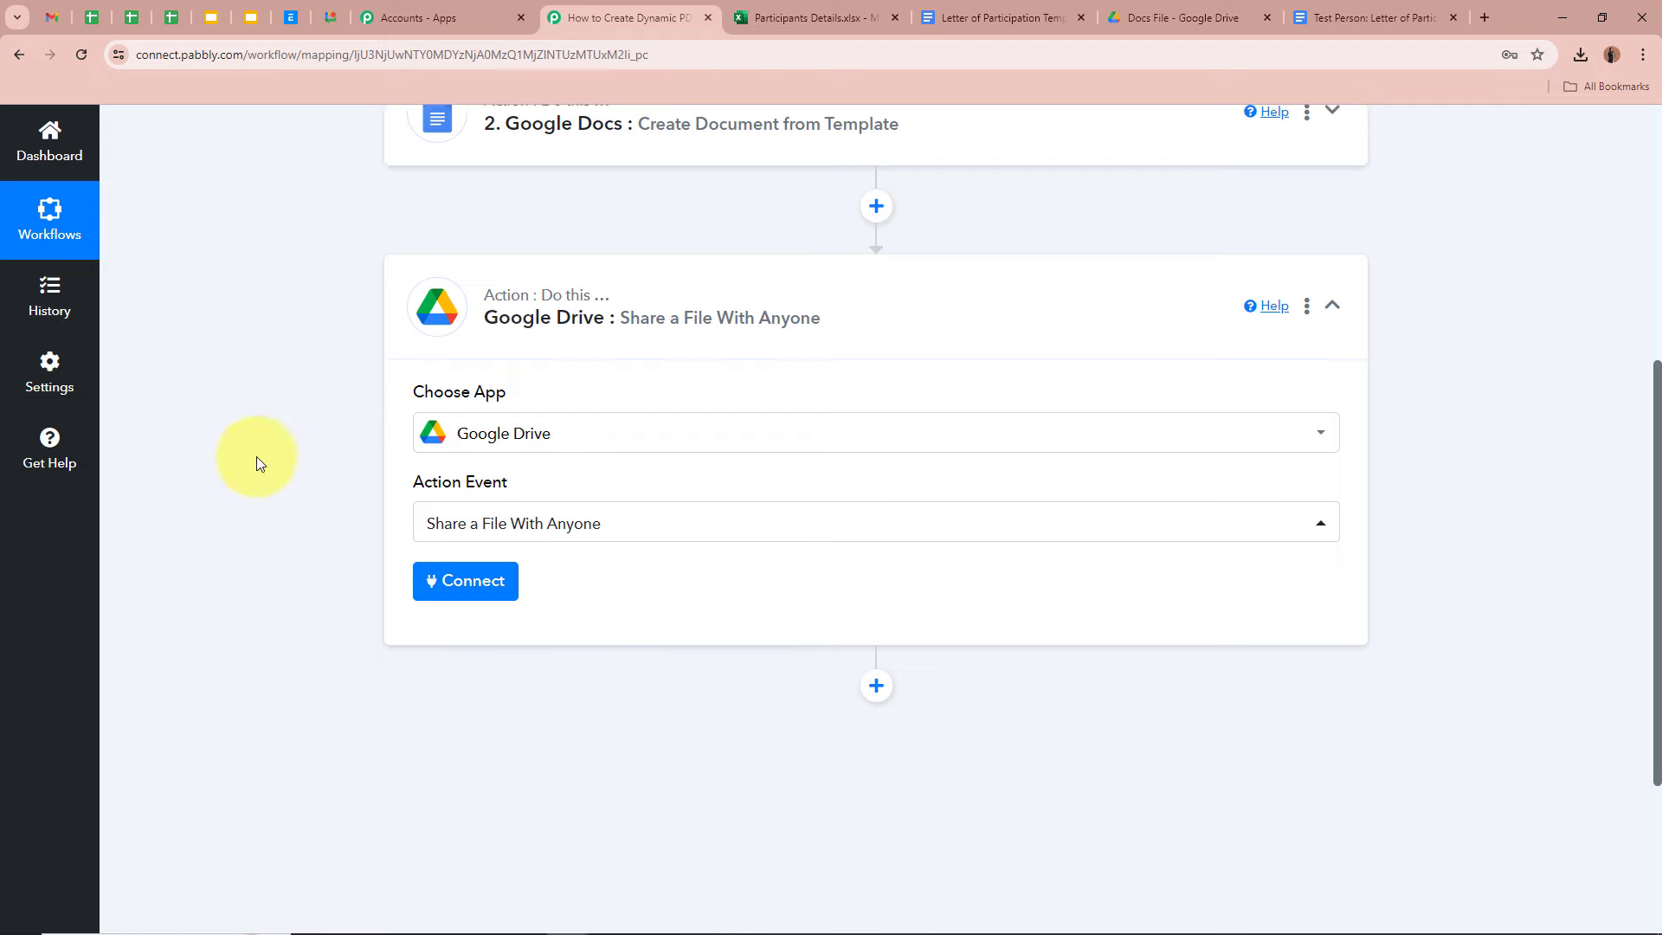
{"action": "scroll", "coordinate": [257, 455], "scroll_direction": "down", "scroll_amount": 2}
{"action": "left_click", "coordinate": [445, 450]}
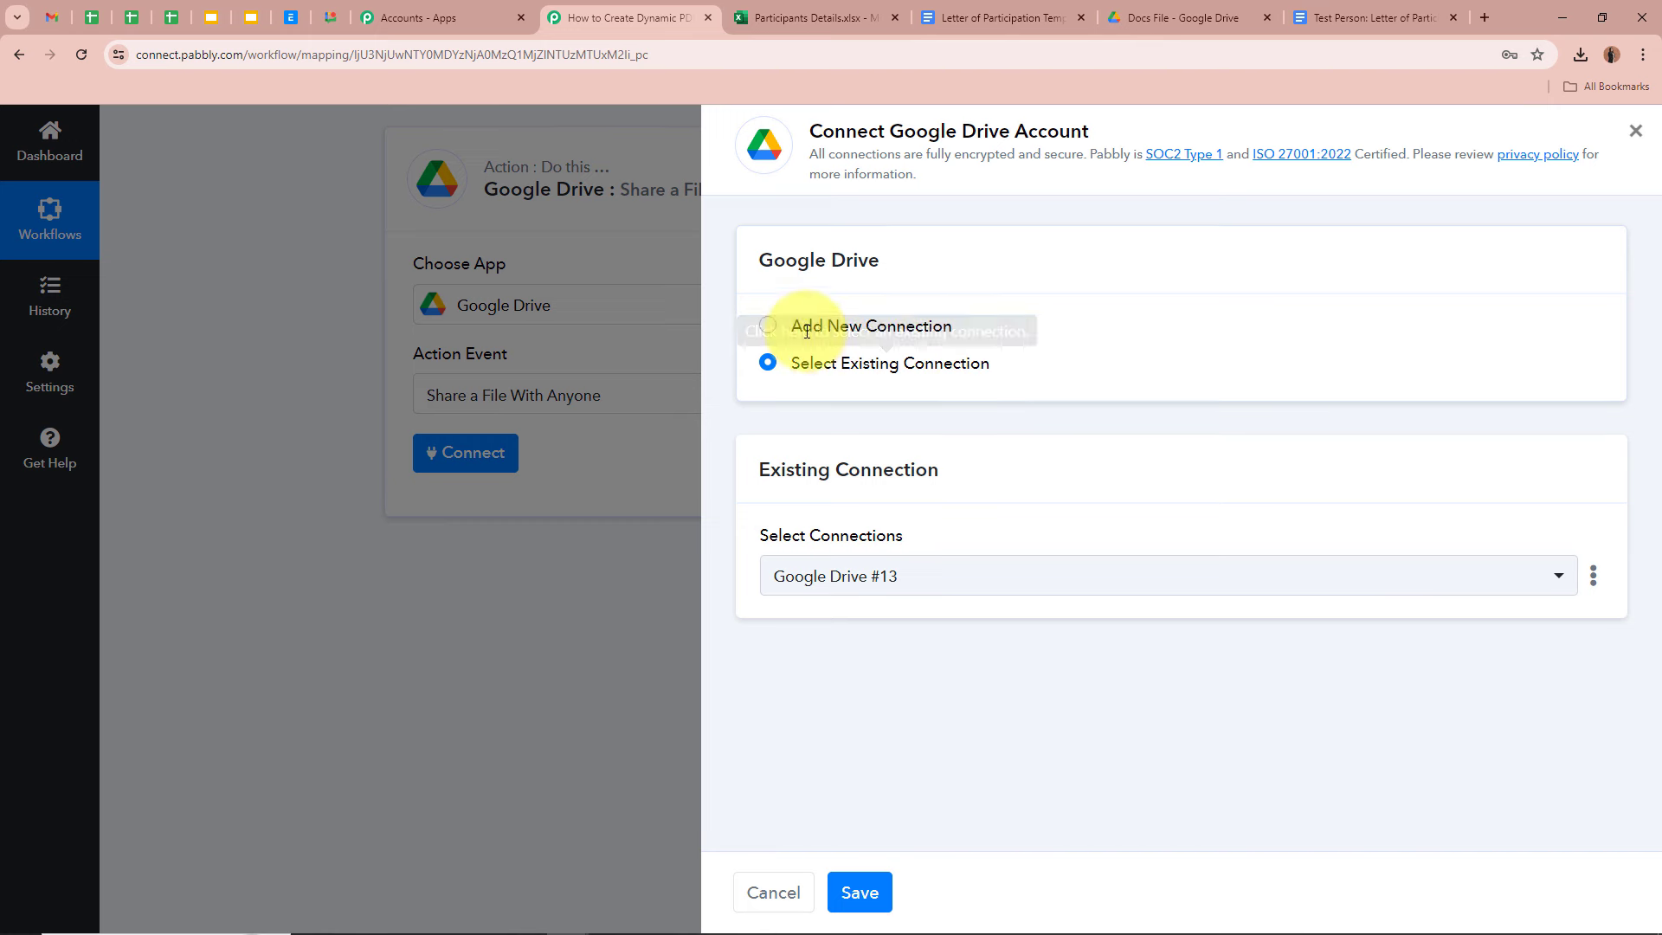
{"action": "left_click", "coordinate": [866, 893]}
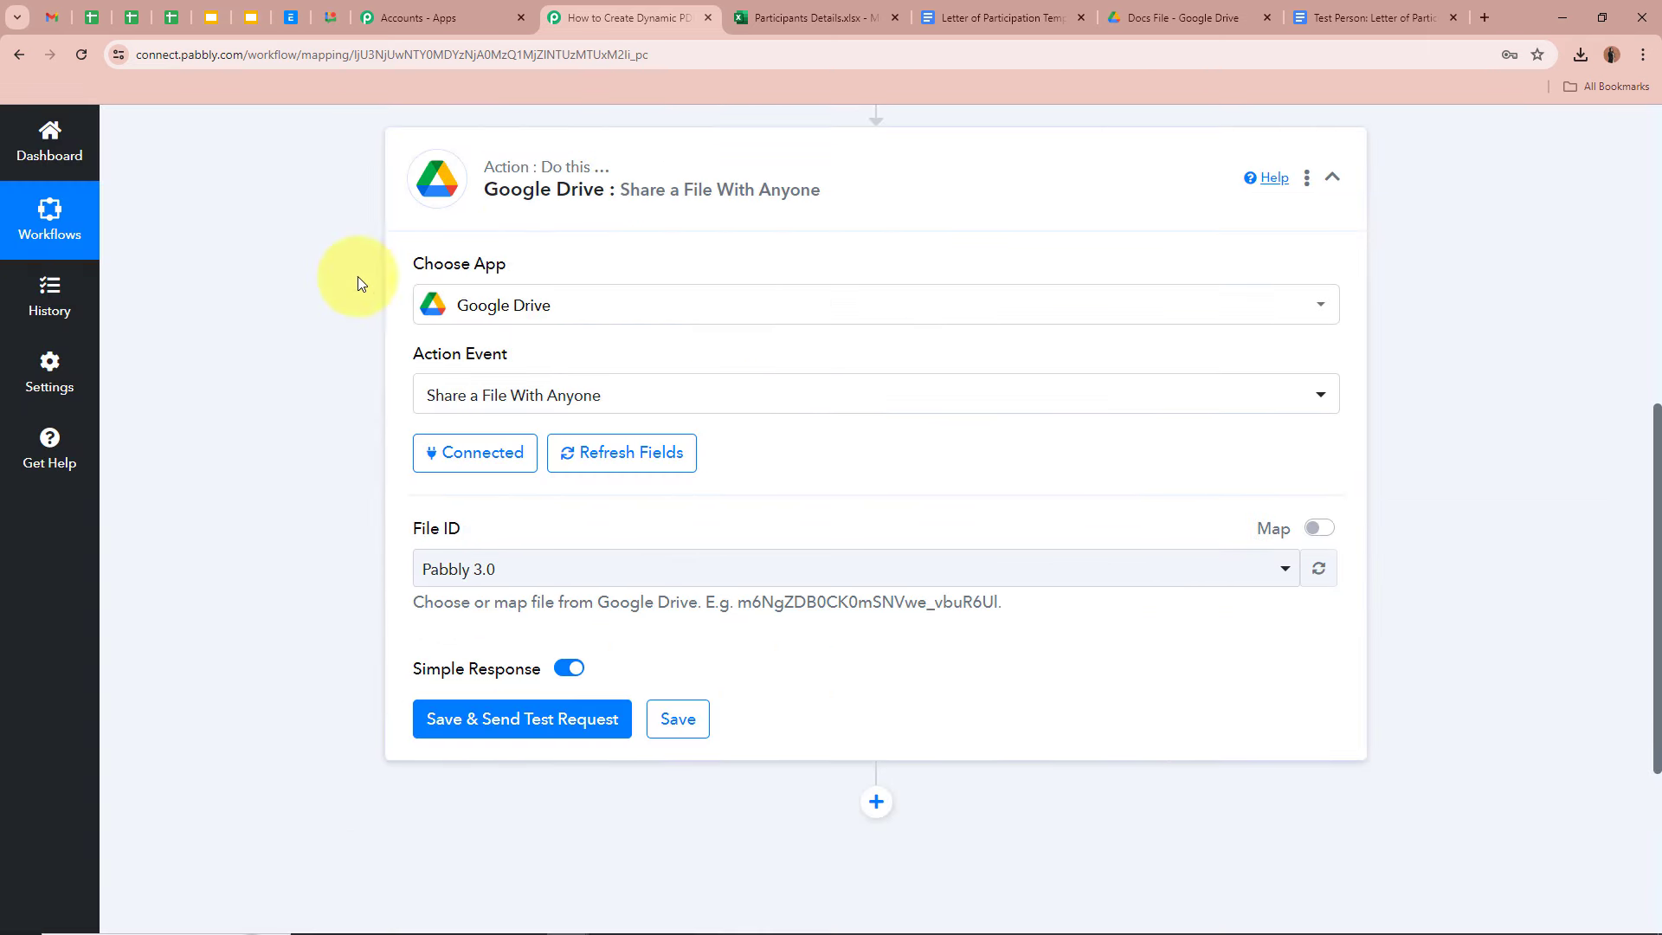
{"action": "scroll", "coordinate": [287, 380], "scroll_direction": "down", "scroll_amount": 2}
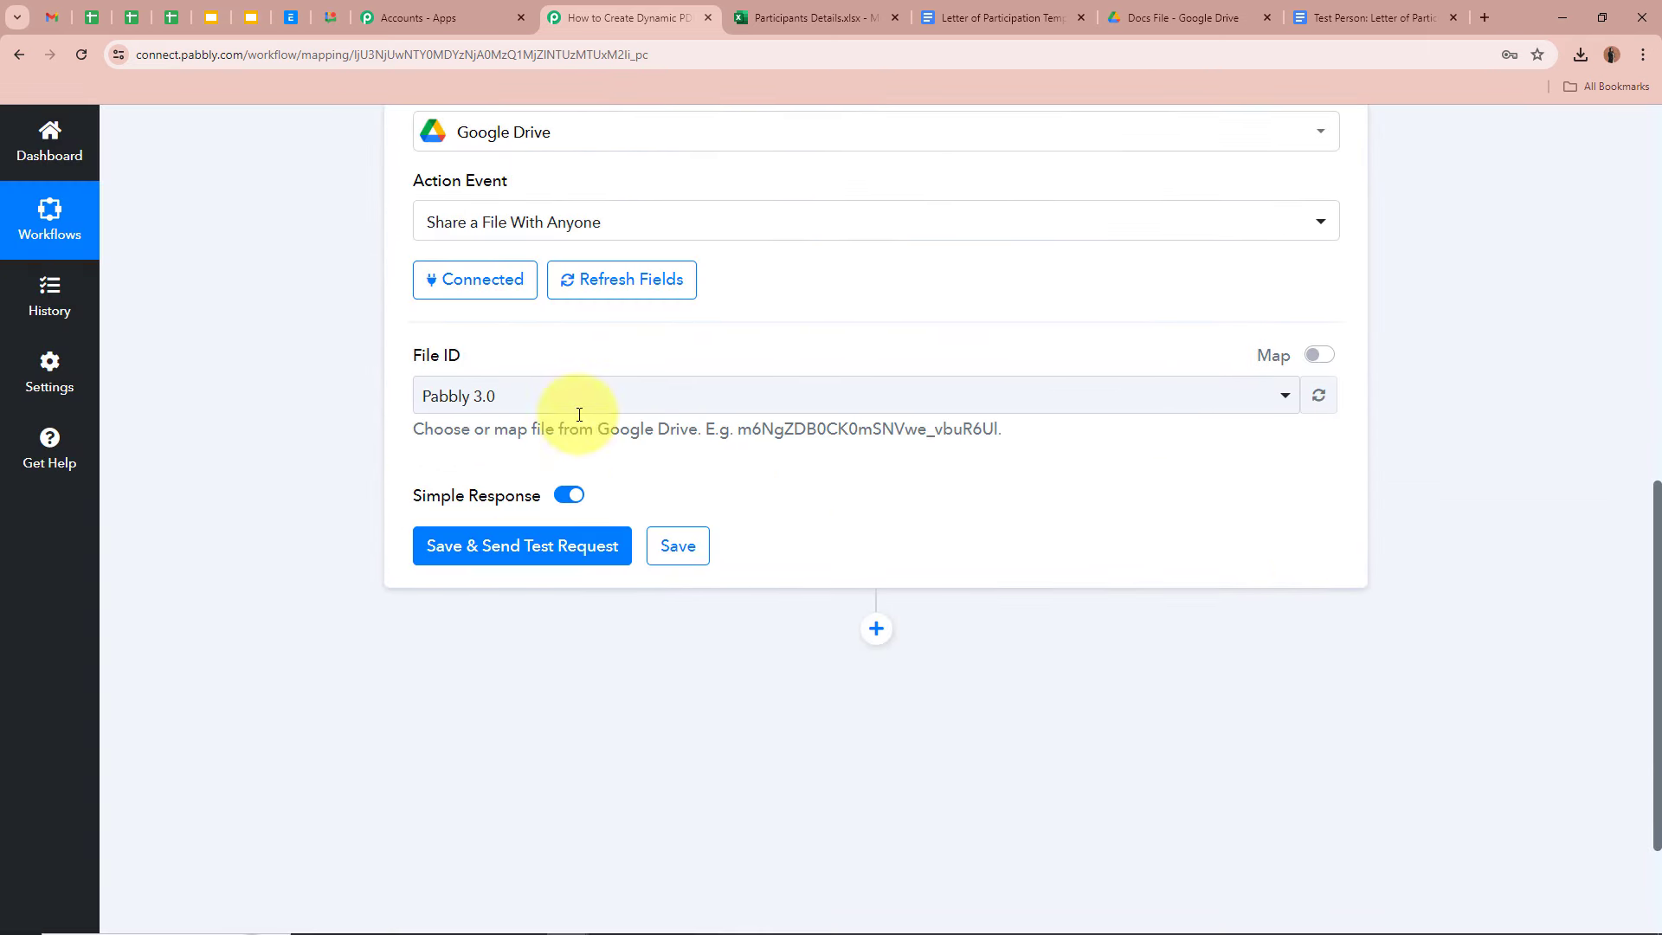
{"action": "scroll", "coordinate": [353, 409], "scroll_direction": "up", "scroll_amount": 6}
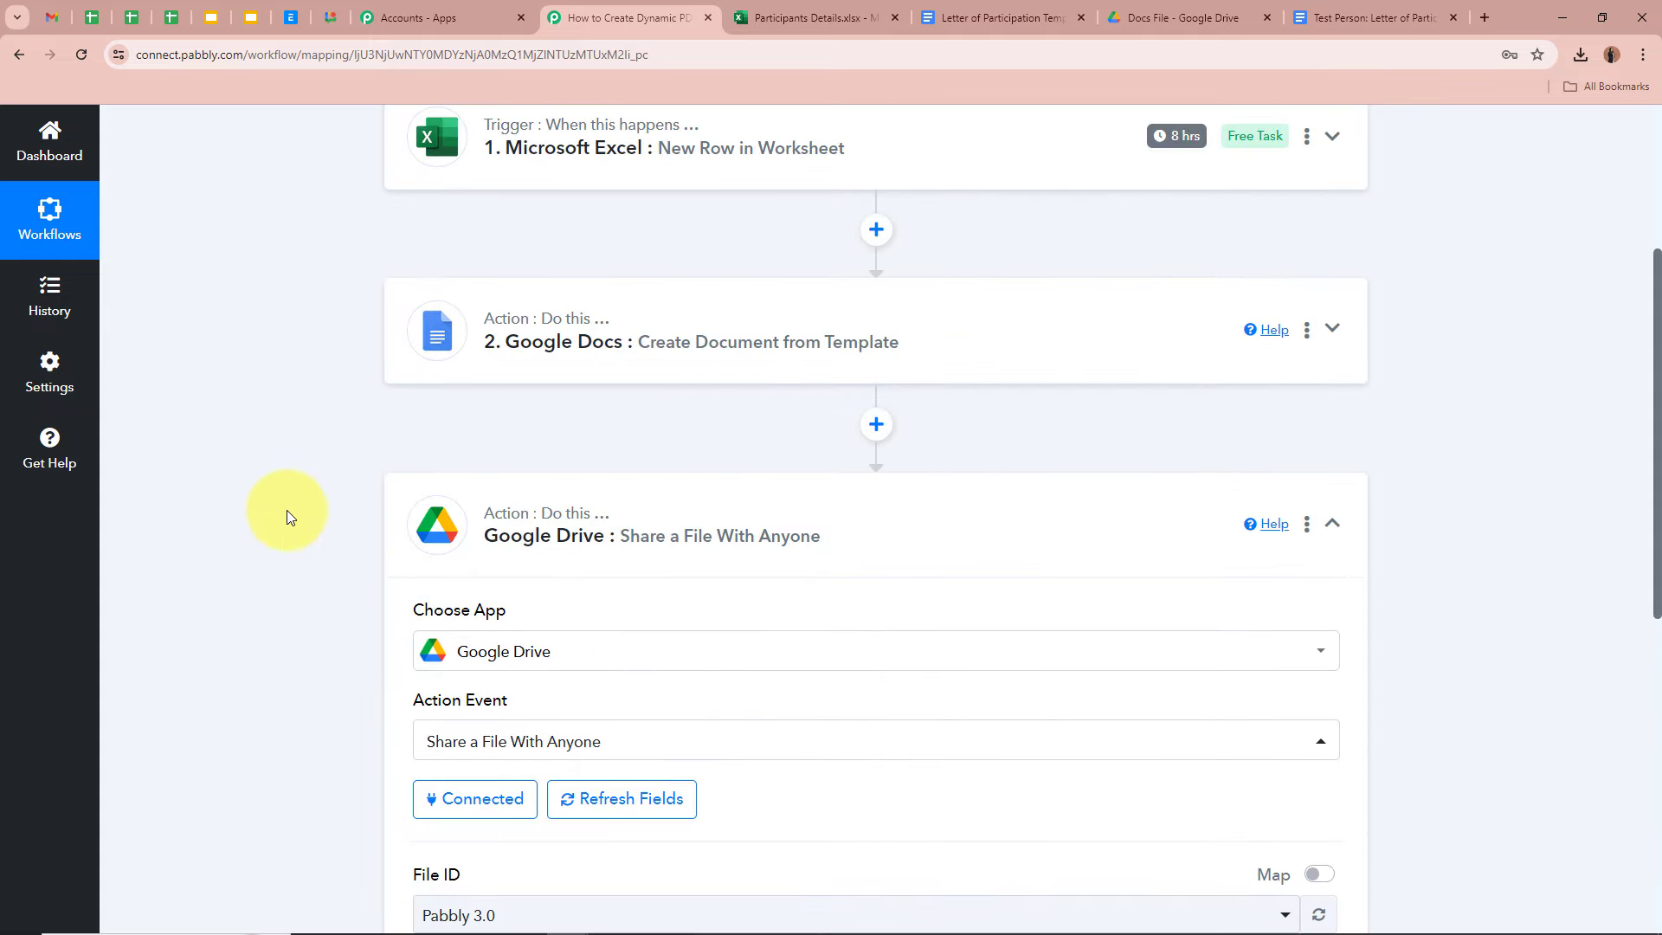
{"action": "scroll", "coordinate": [286, 518], "scroll_direction": "down", "scroll_amount": 10}
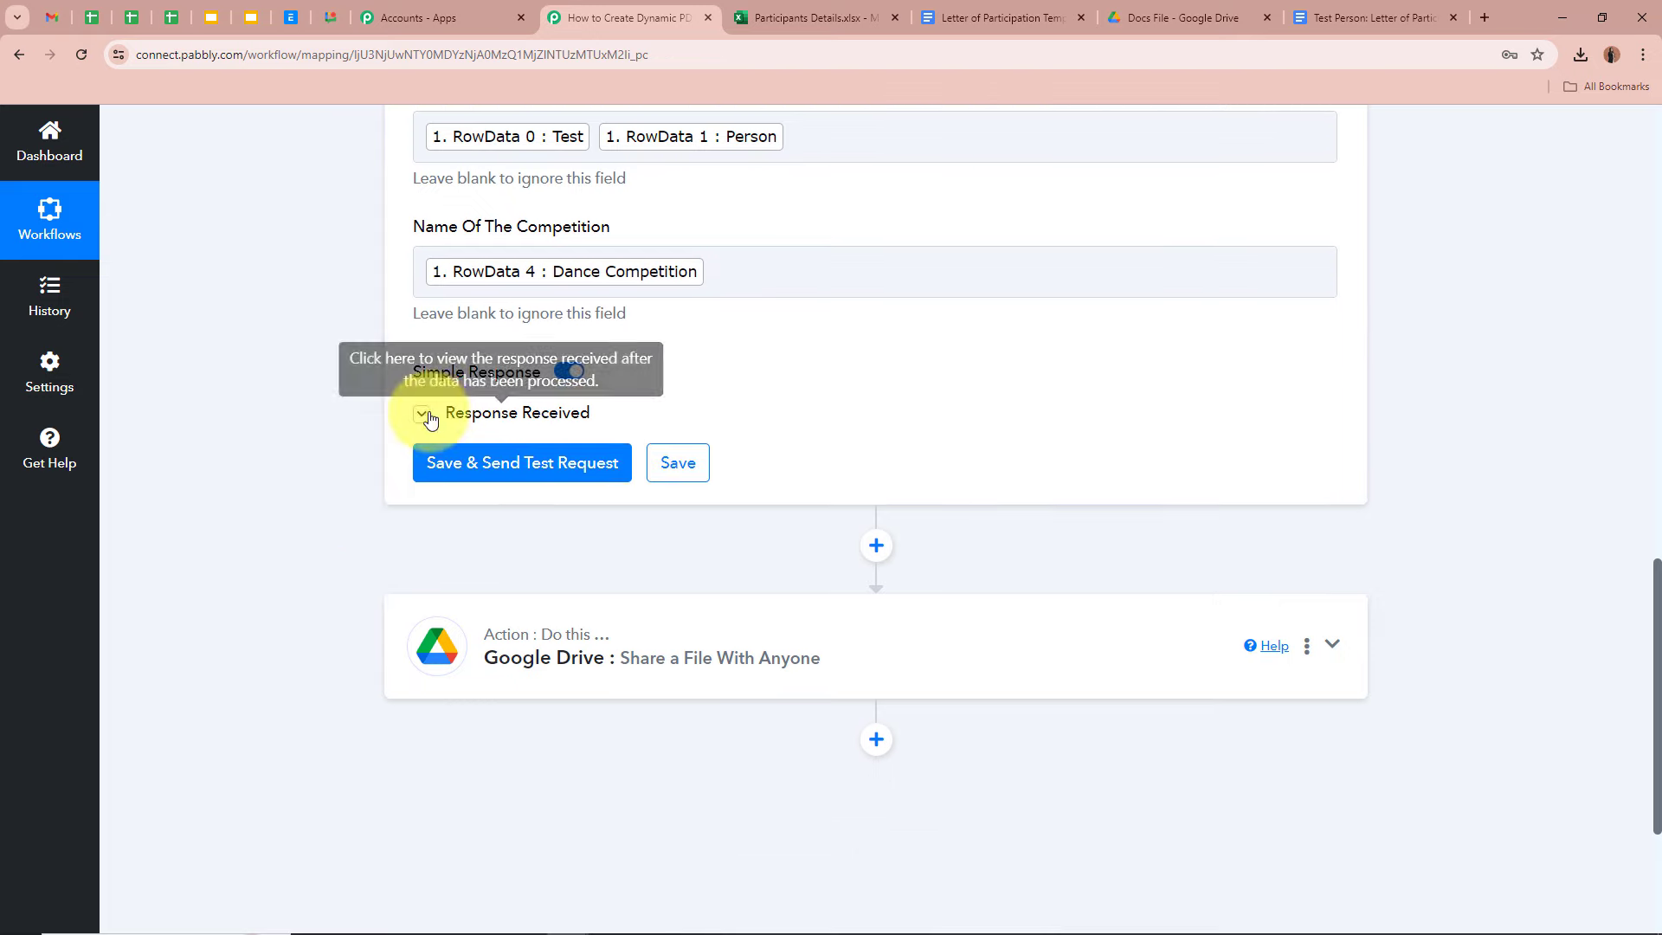
{"action": "left_click", "coordinate": [422, 416]}
{"action": "scroll", "coordinate": [360, 427], "scroll_direction": "down", "scroll_amount": 2}
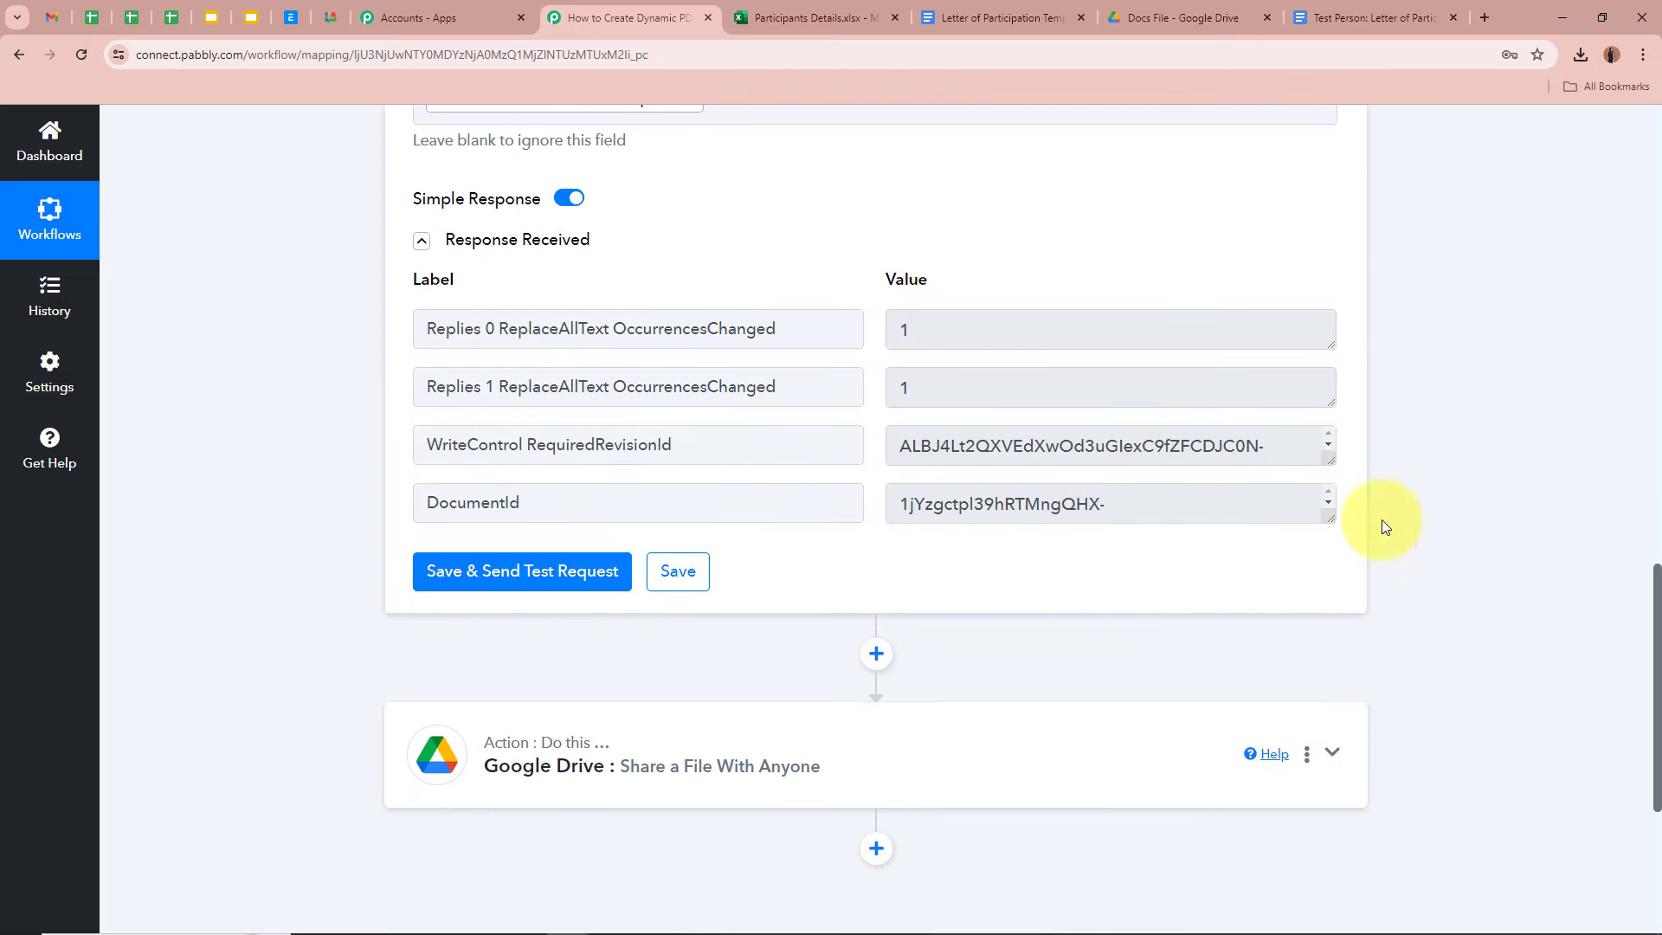
{"action": "left_click_drag", "start_coordinate": [1332, 522], "coordinate": [1324, 575]}
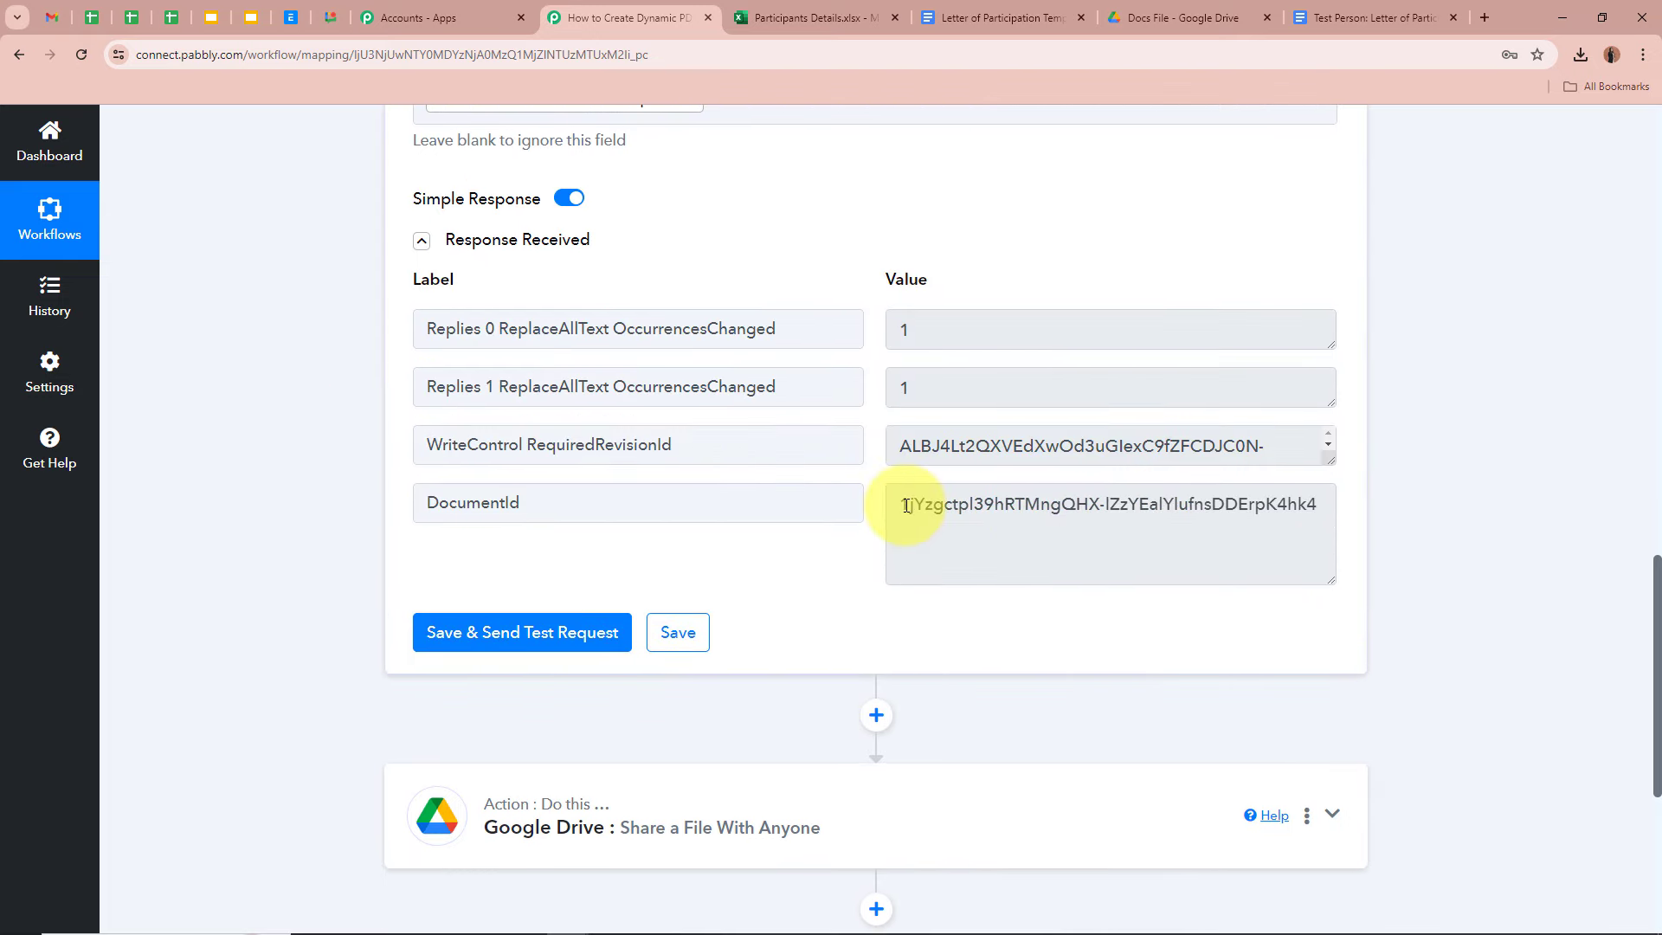
{"action": "left_click_drag", "start_coordinate": [906, 506], "coordinate": [1307, 511]}
{"action": "left_click", "coordinate": [1350, 17]}
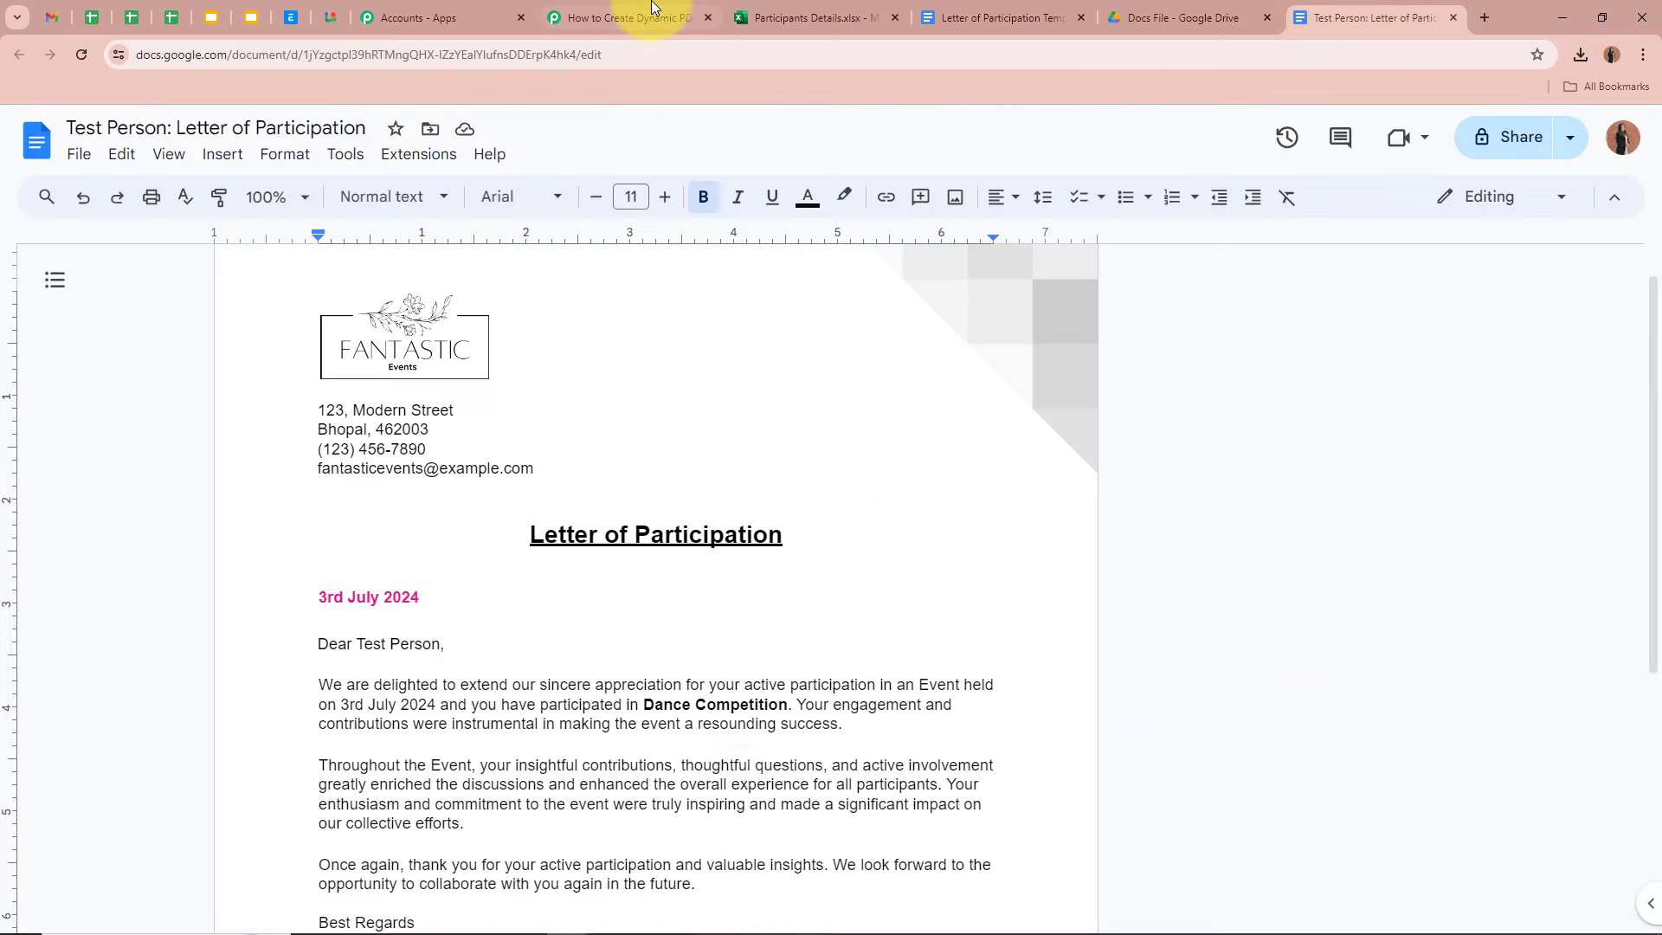
{"action": "left_click", "coordinate": [649, 13]}
{"action": "scroll", "coordinate": [311, 467], "scroll_direction": "down", "scroll_amount": 2}
{"action": "left_click", "coordinate": [699, 638]}
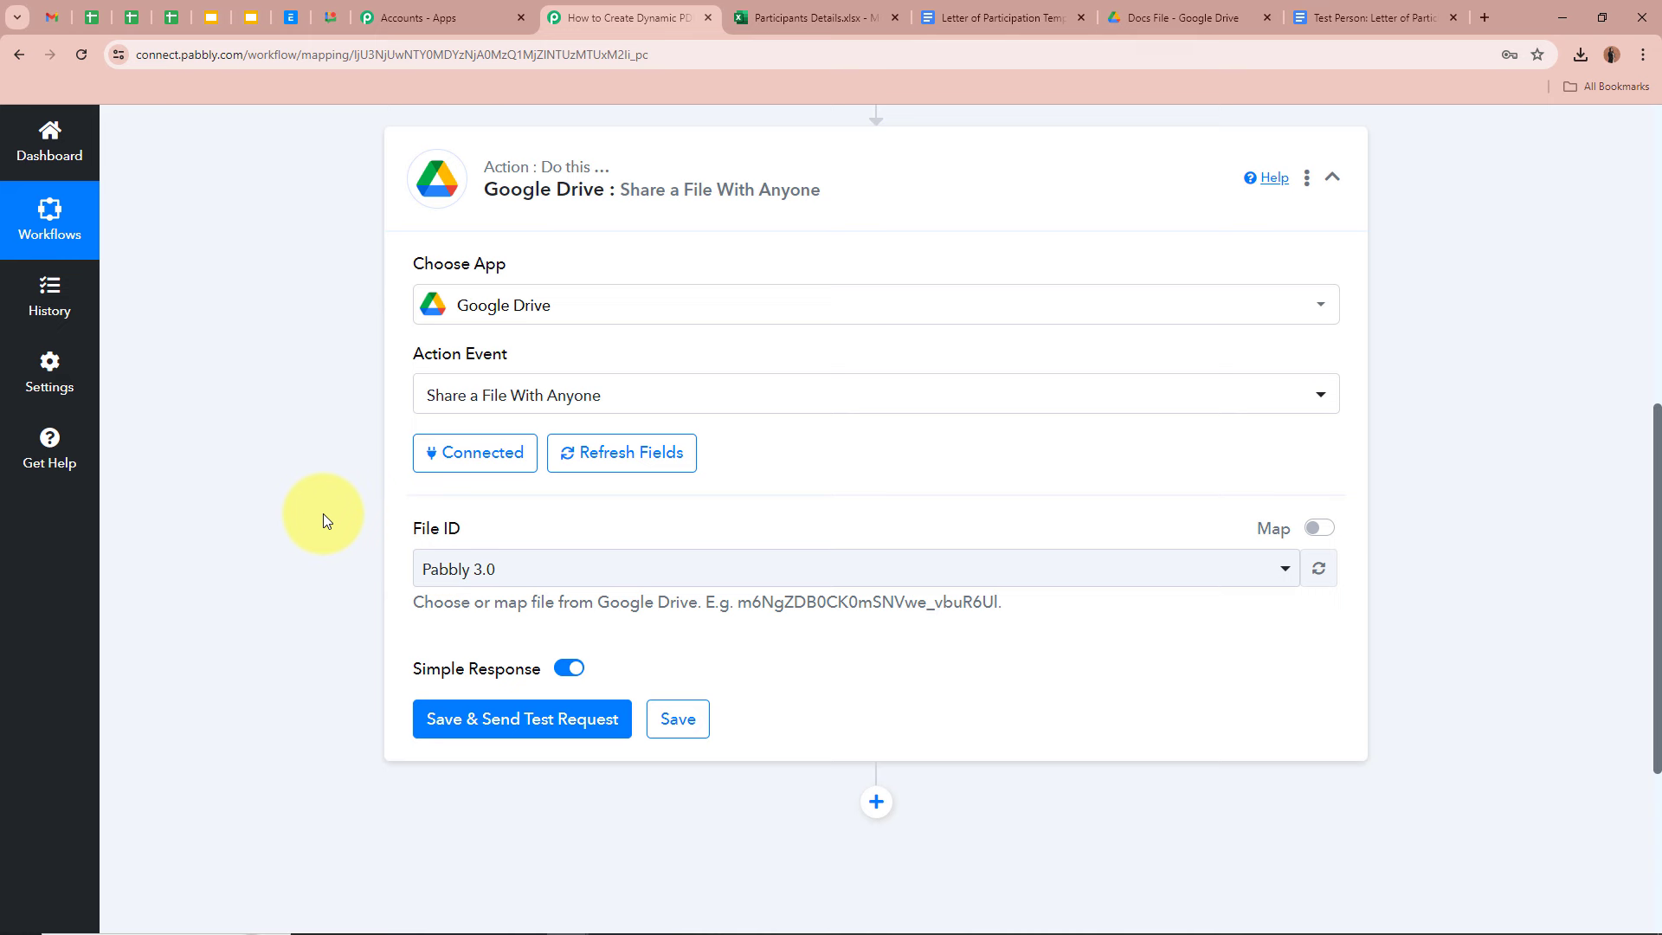
- Enable mapping on File ID and replace its value with the Google Docs step's DocumentId
{"action": "left_click", "coordinate": [1314, 530]}
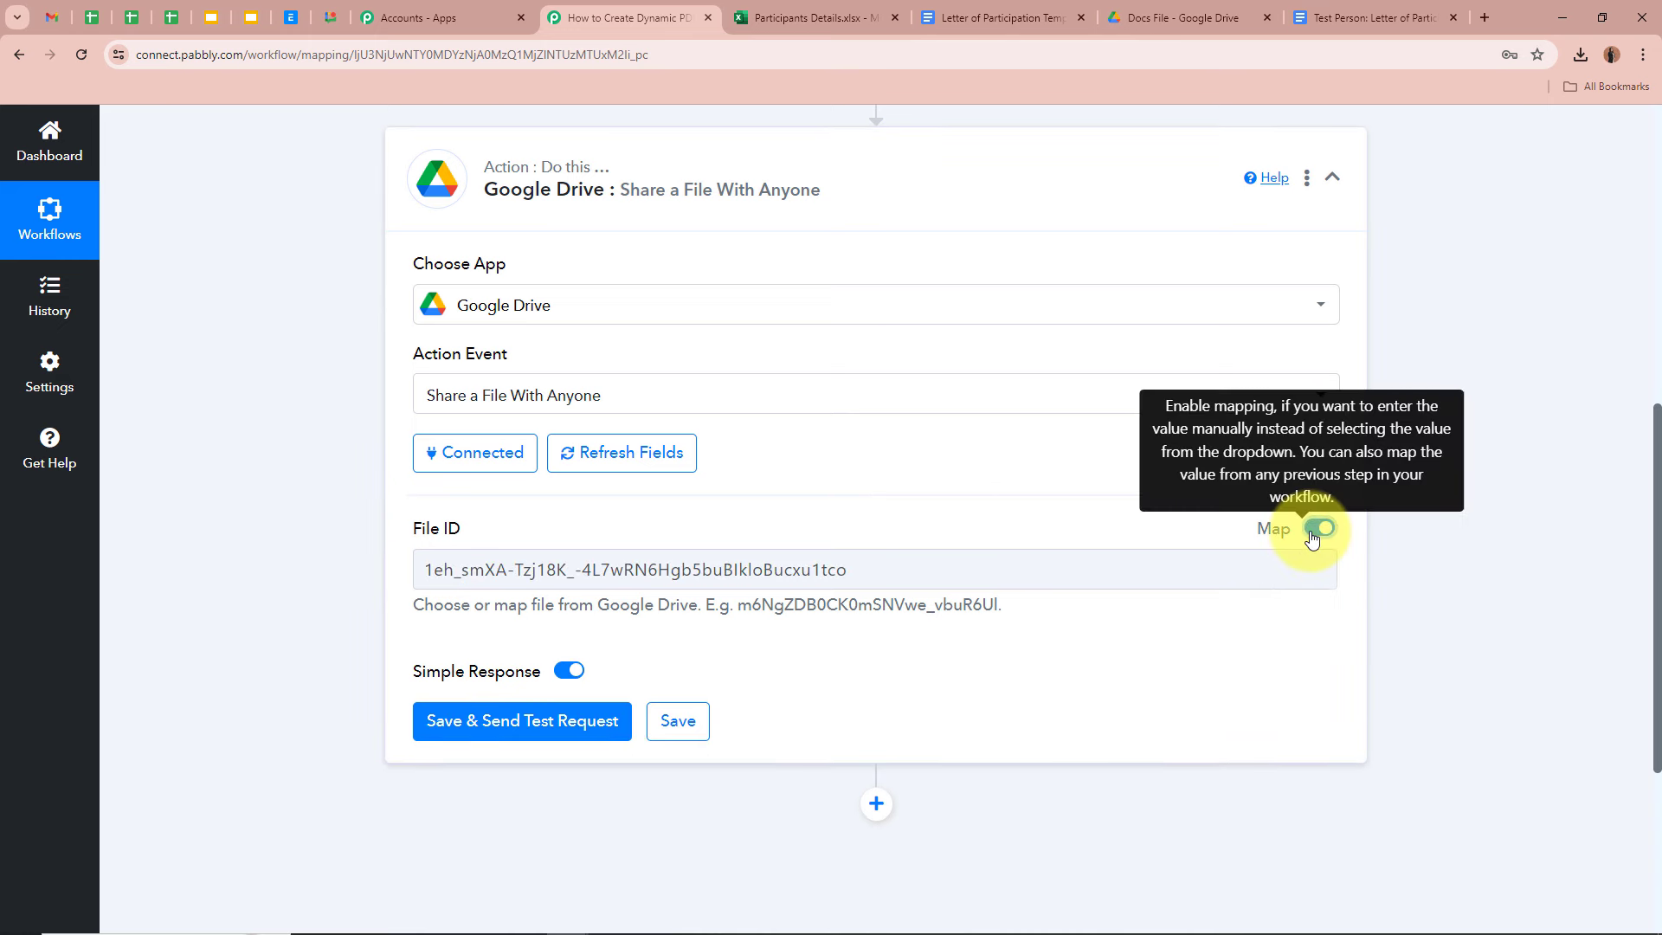
{"action": "left_click", "coordinate": [938, 564]}
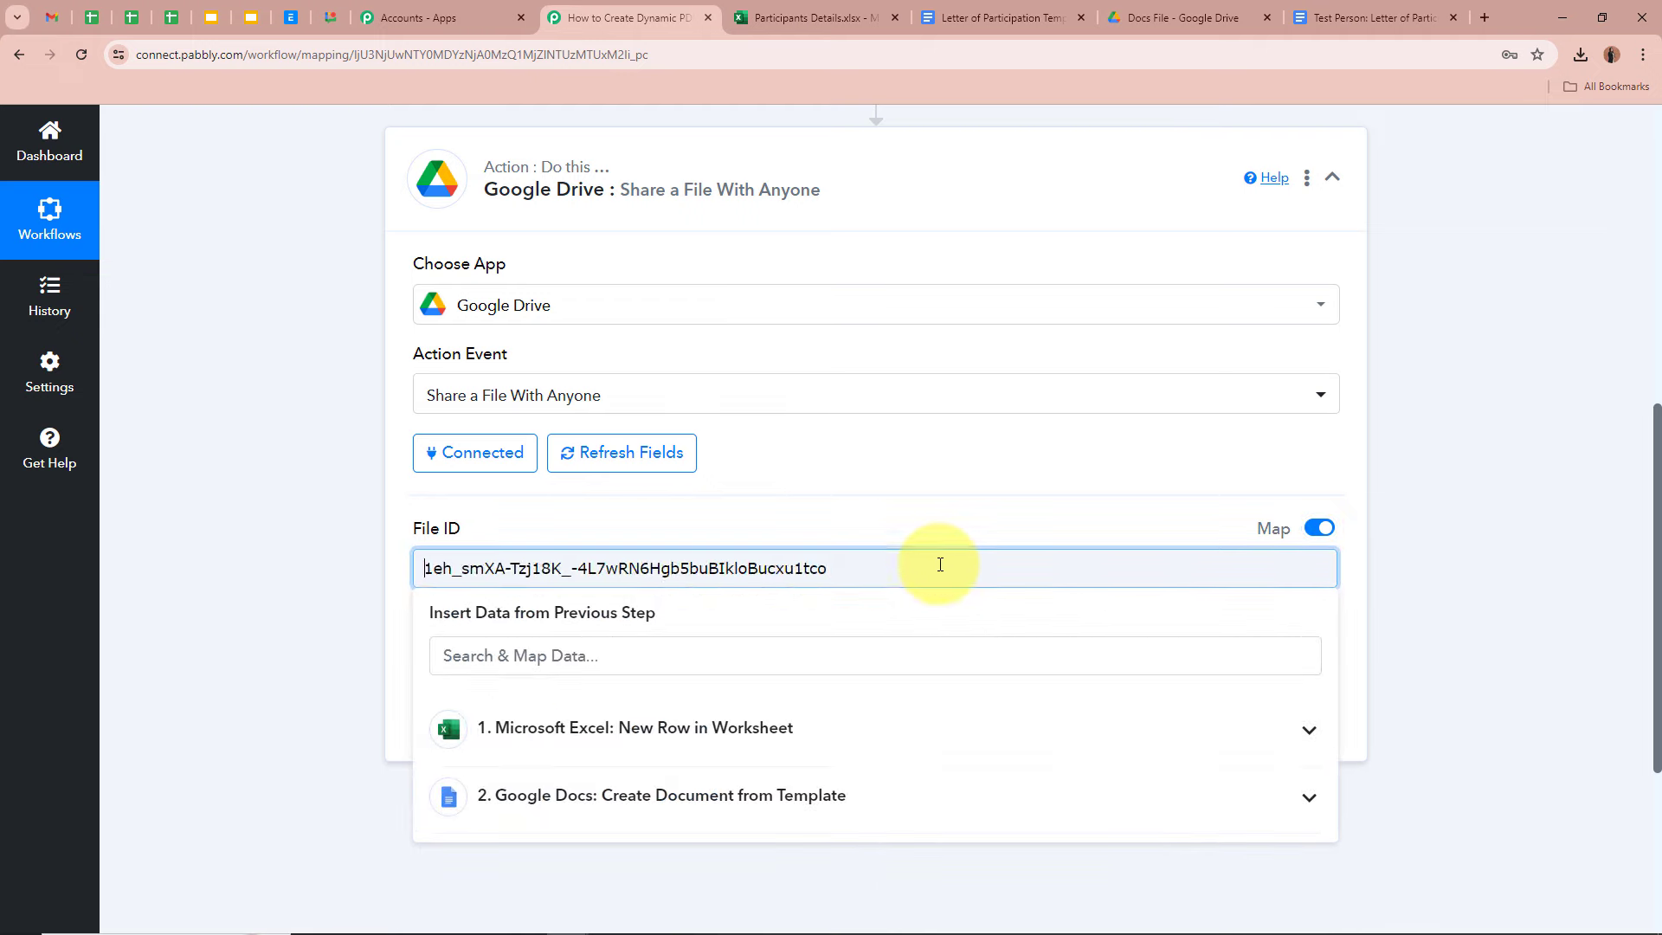
{"action": "left_click_drag", "start_coordinate": [939, 564], "coordinate": [330, 571]}
{"action": "key", "text": "BackSpace"}
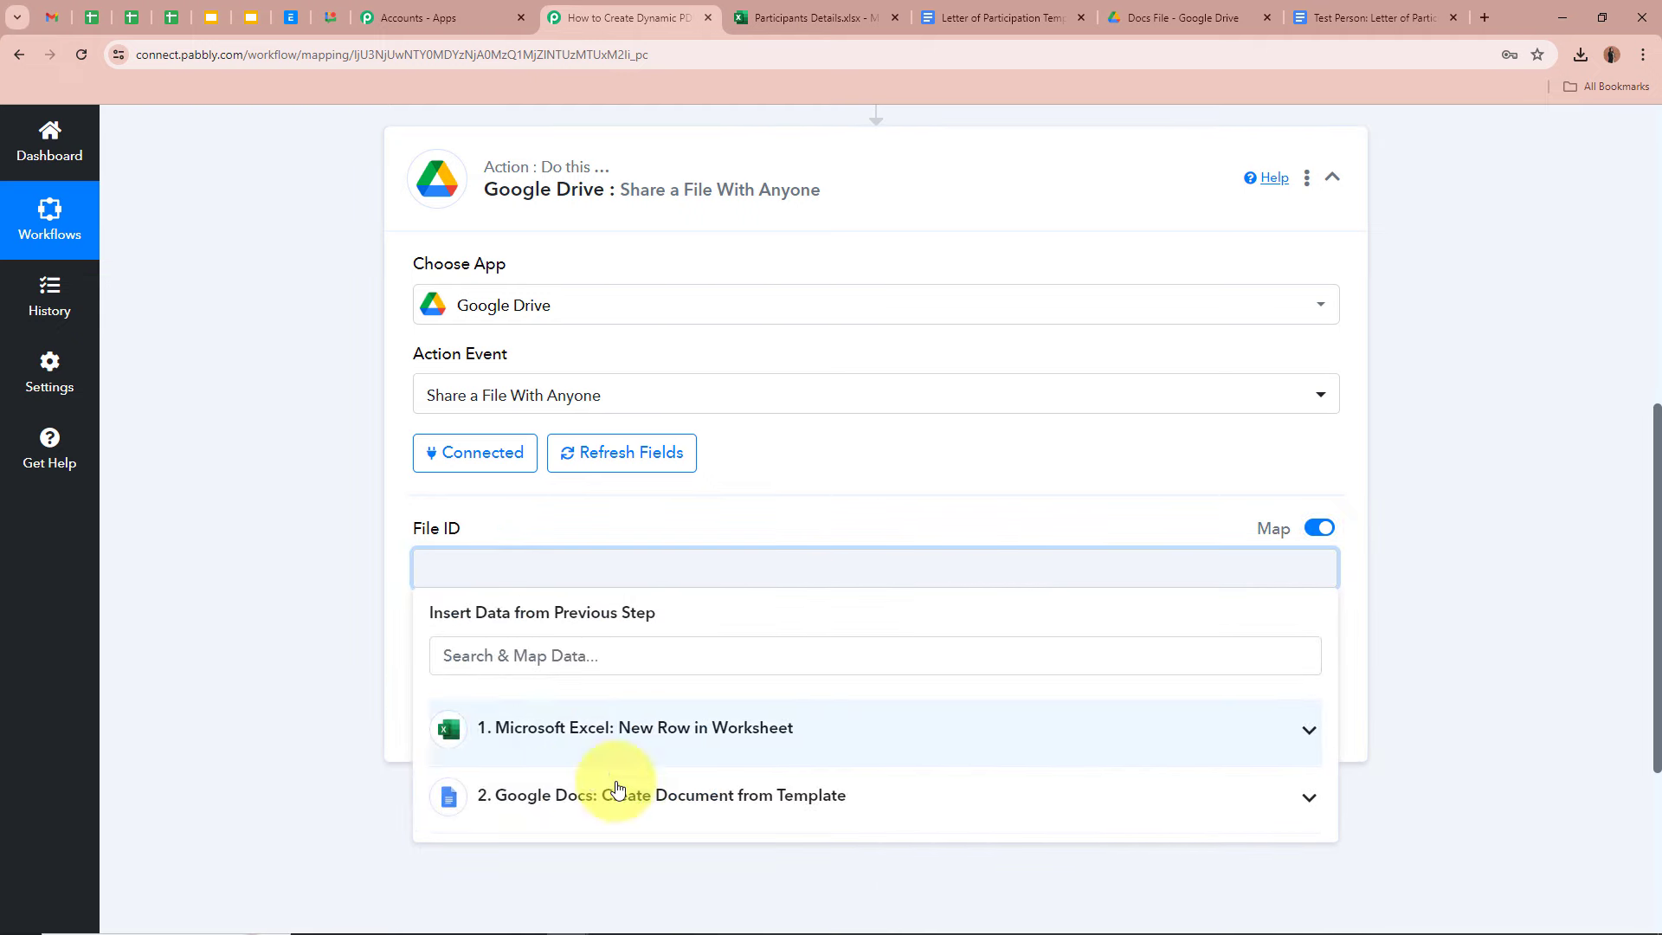
{"action": "left_click", "coordinate": [634, 803]}
{"action": "left_click", "coordinate": [631, 823]}
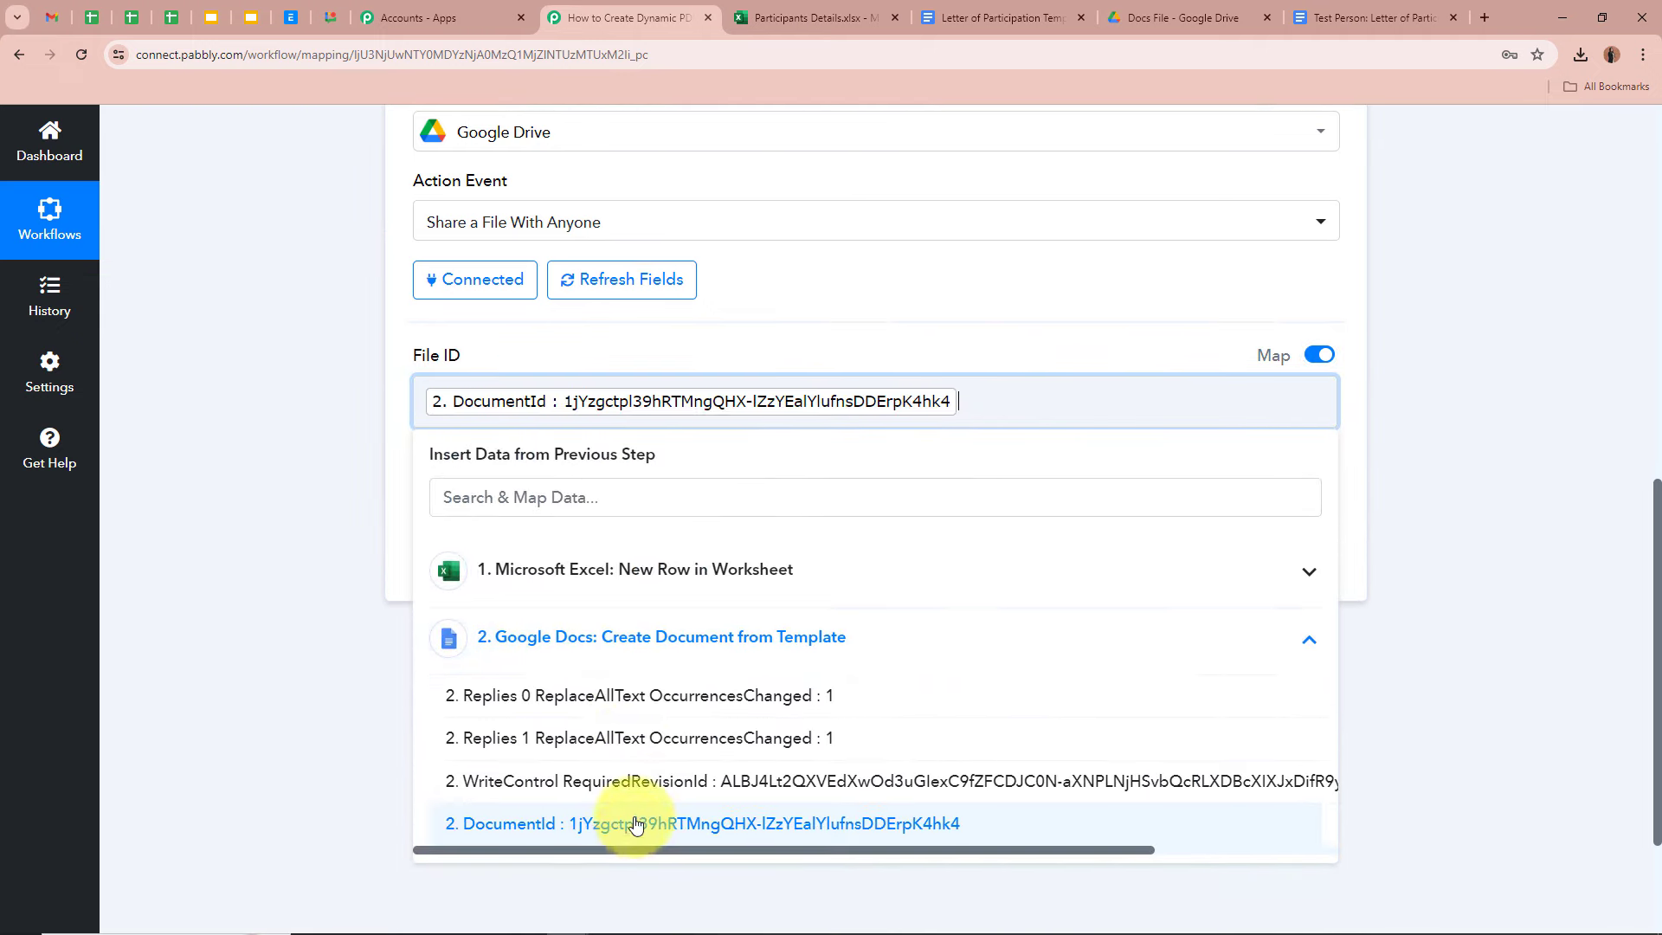
{"action": "left_click", "coordinate": [208, 479]}
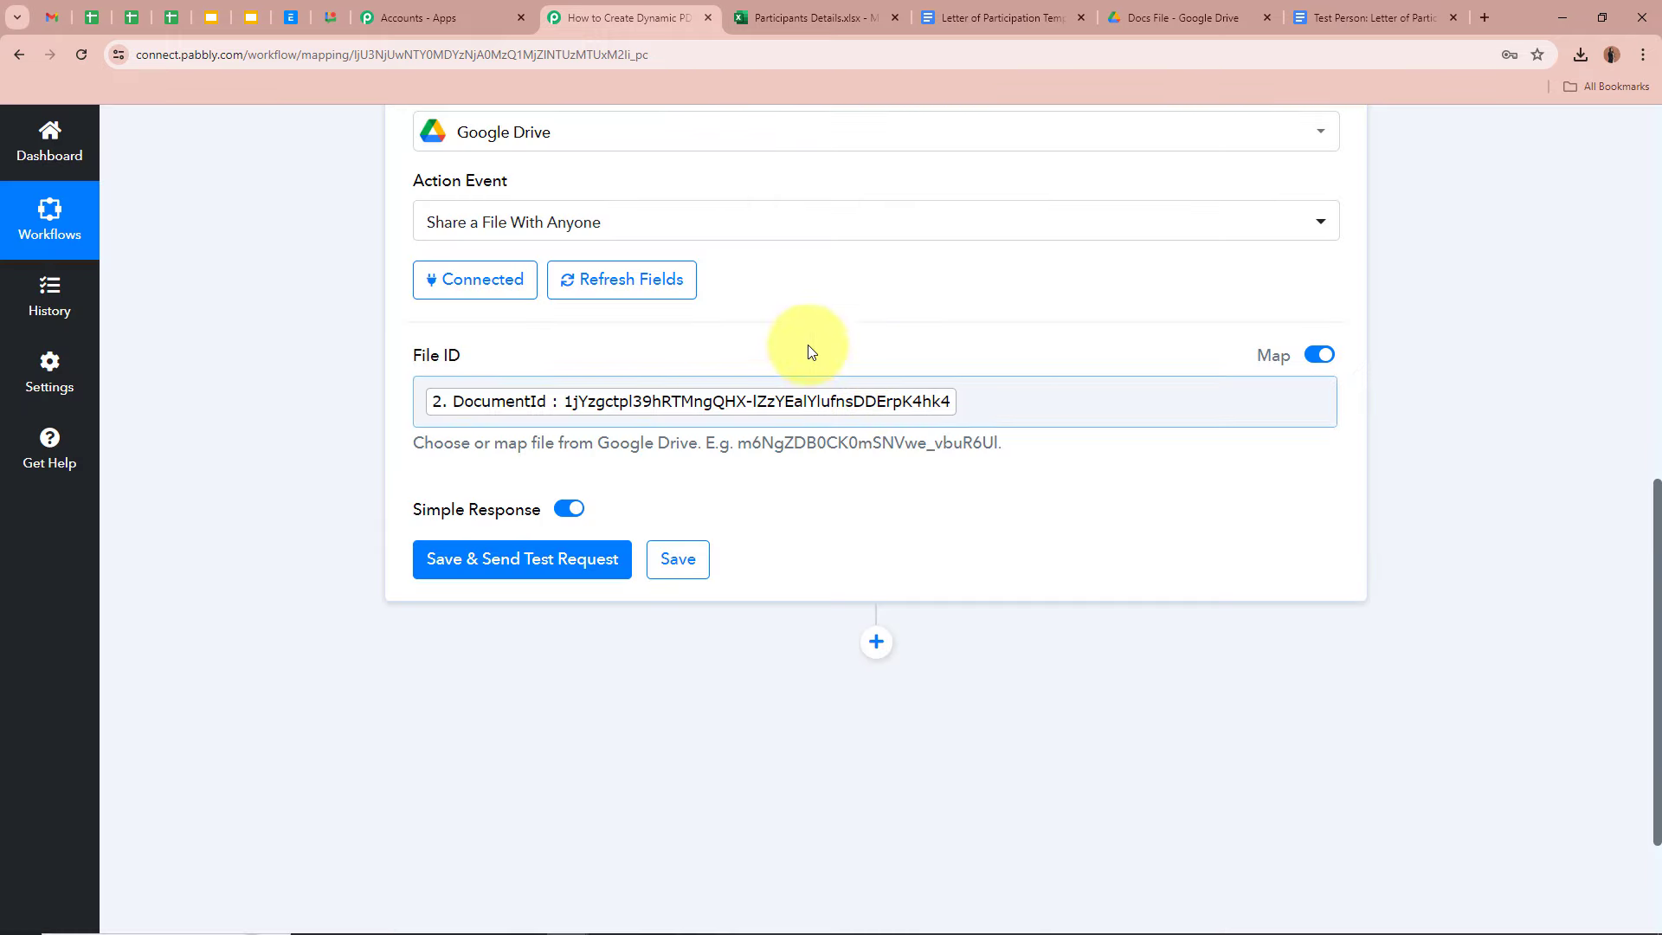
{"action": "scroll", "coordinate": [746, 430], "scroll_direction": "up", "scroll_amount": 6}
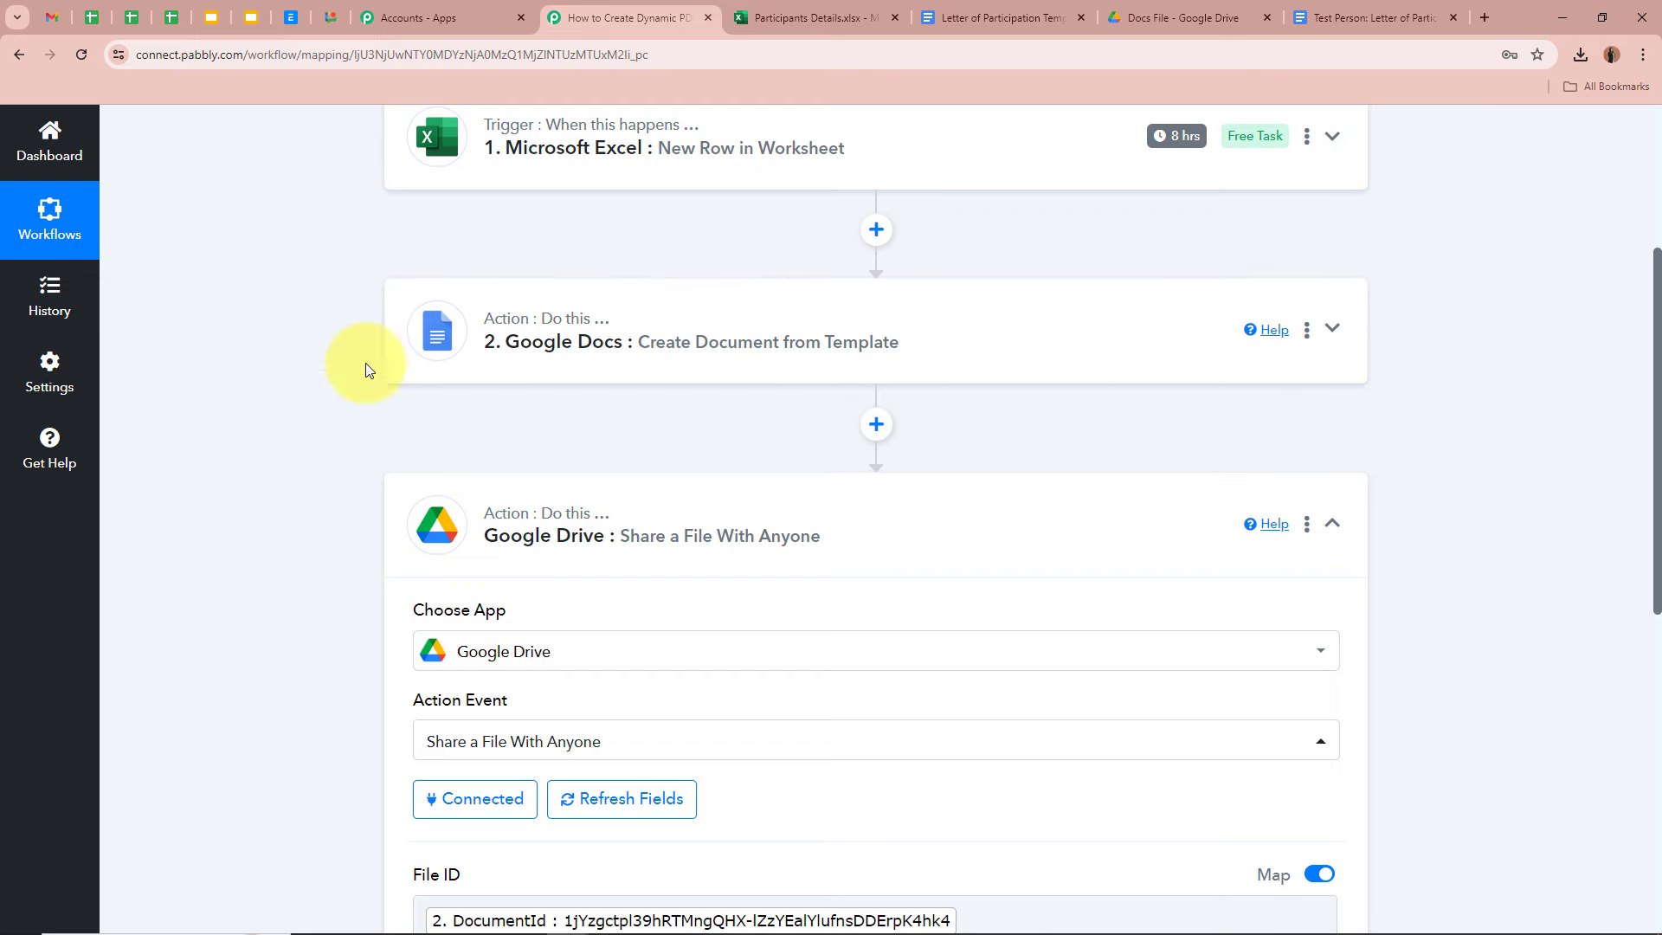
{"action": "scroll", "coordinate": [351, 429], "scroll_direction": "down", "scroll_amount": 3}
{"action": "scroll", "coordinate": [351, 429], "scroll_direction": "down", "scroll_amount": 2}
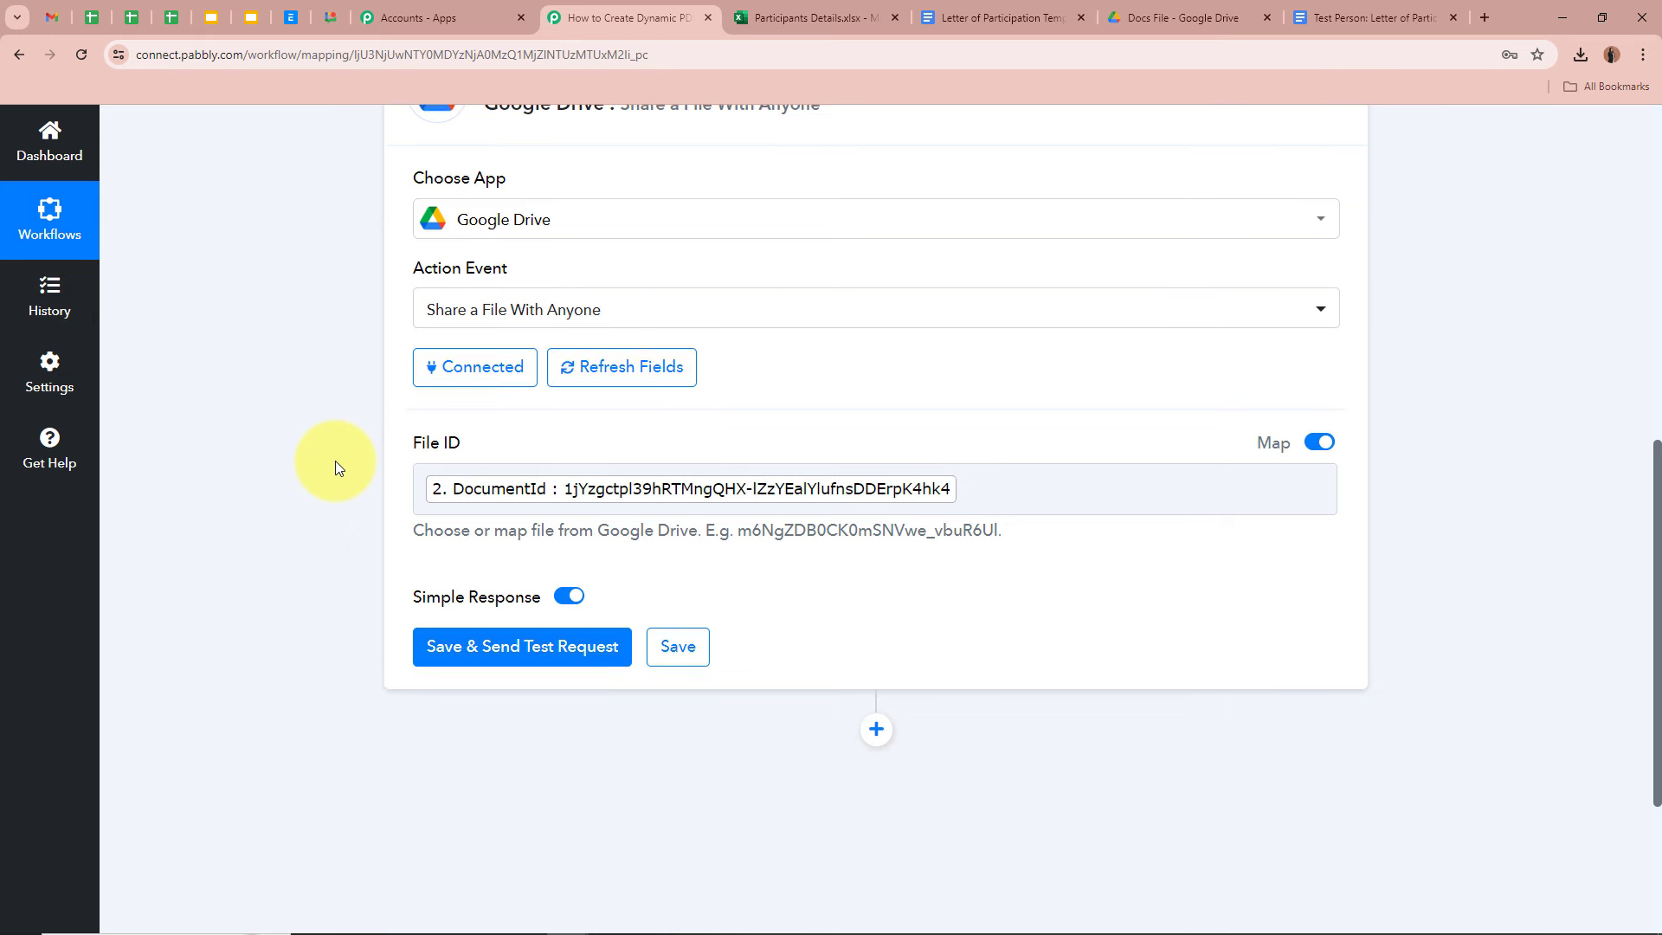
{"action": "scroll", "coordinate": [335, 468], "scroll_direction": "up", "scroll_amount": 5}
{"action": "scroll", "coordinate": [335, 467], "scroll_direction": "down", "scroll_amount": 6}
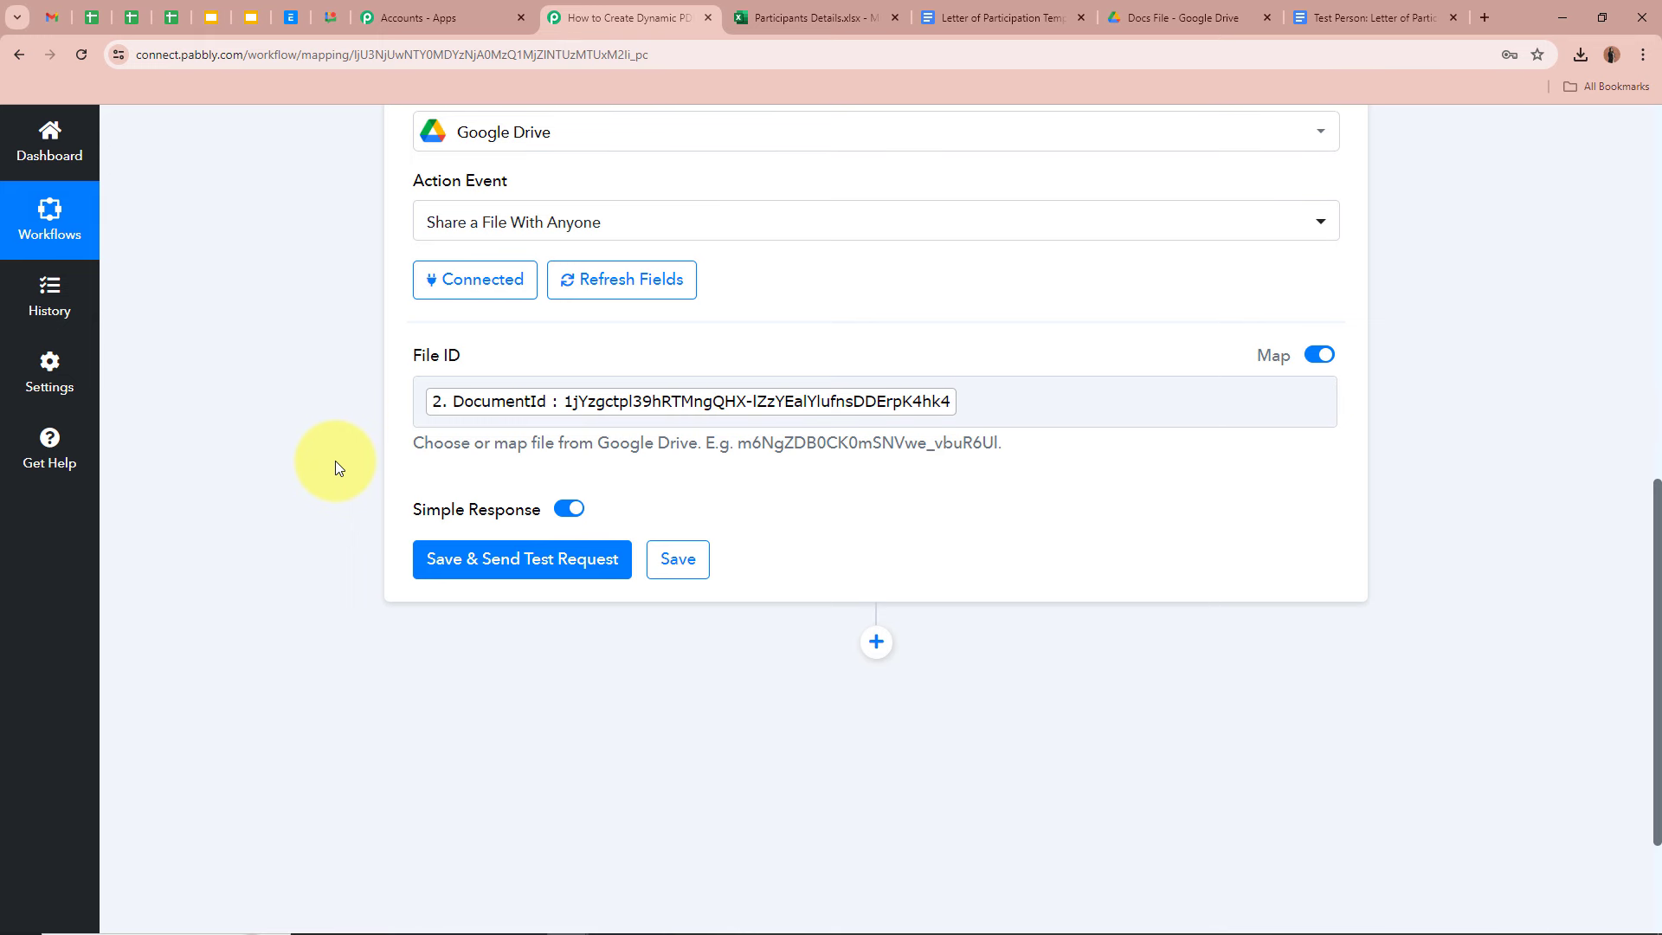
- Test the Drive share step and confirm the response shows anyoneWithLink with reader permission
{"action": "left_click", "coordinate": [546, 563]}
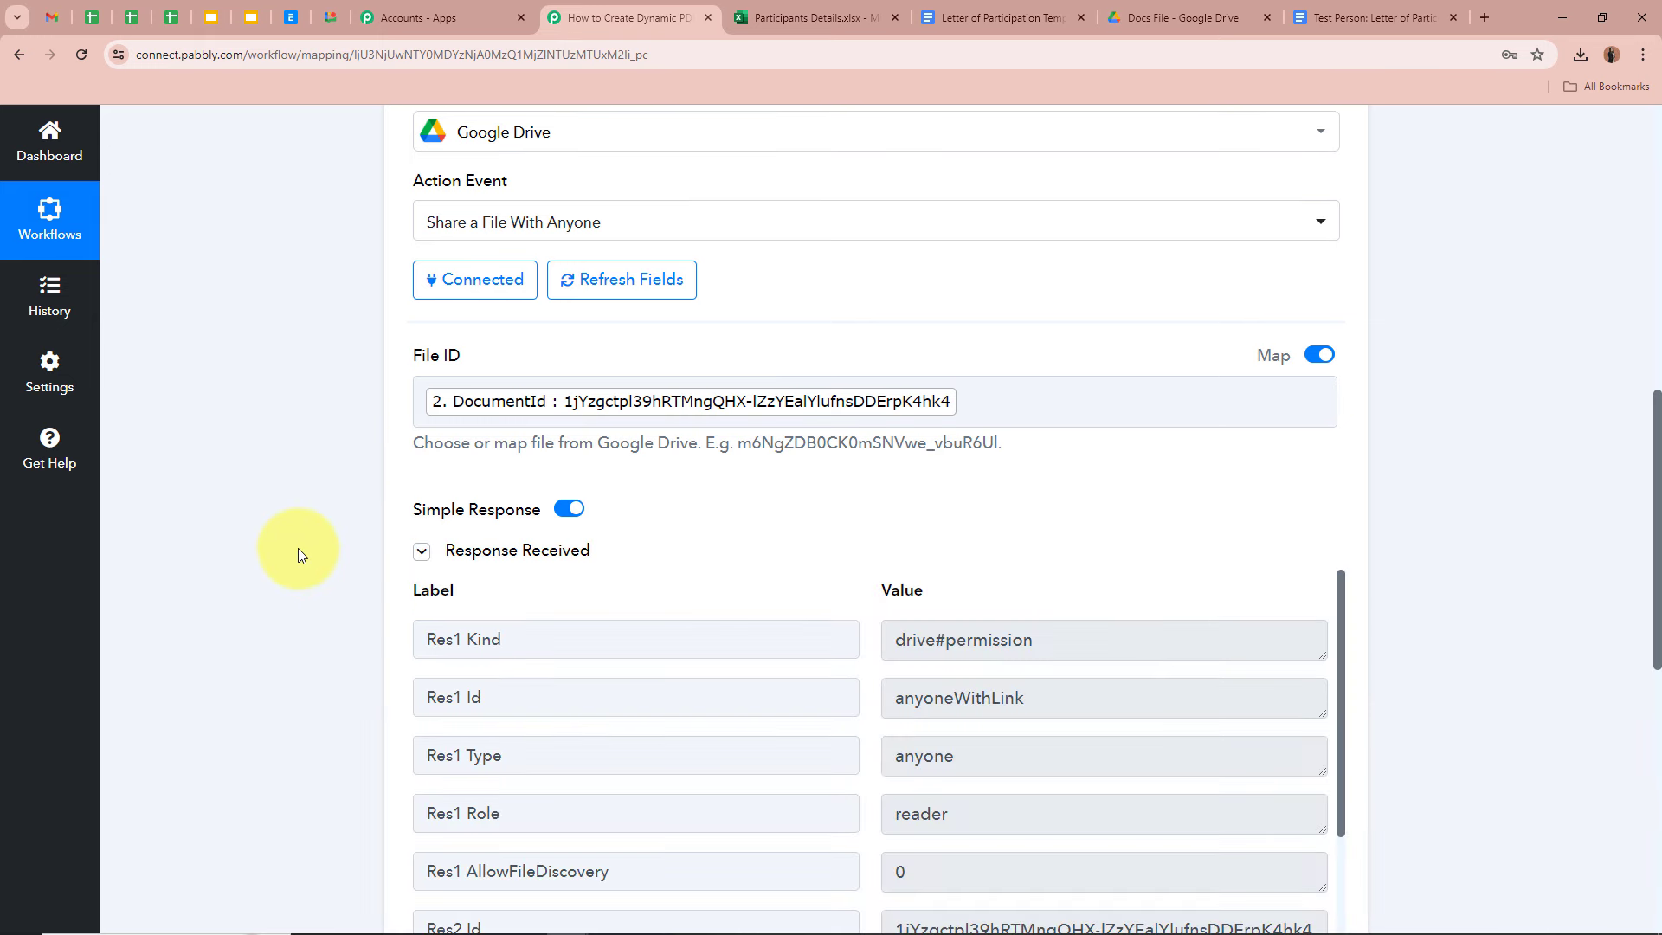
{"action": "scroll", "coordinate": [297, 555], "scroll_direction": "down", "scroll_amount": 3}
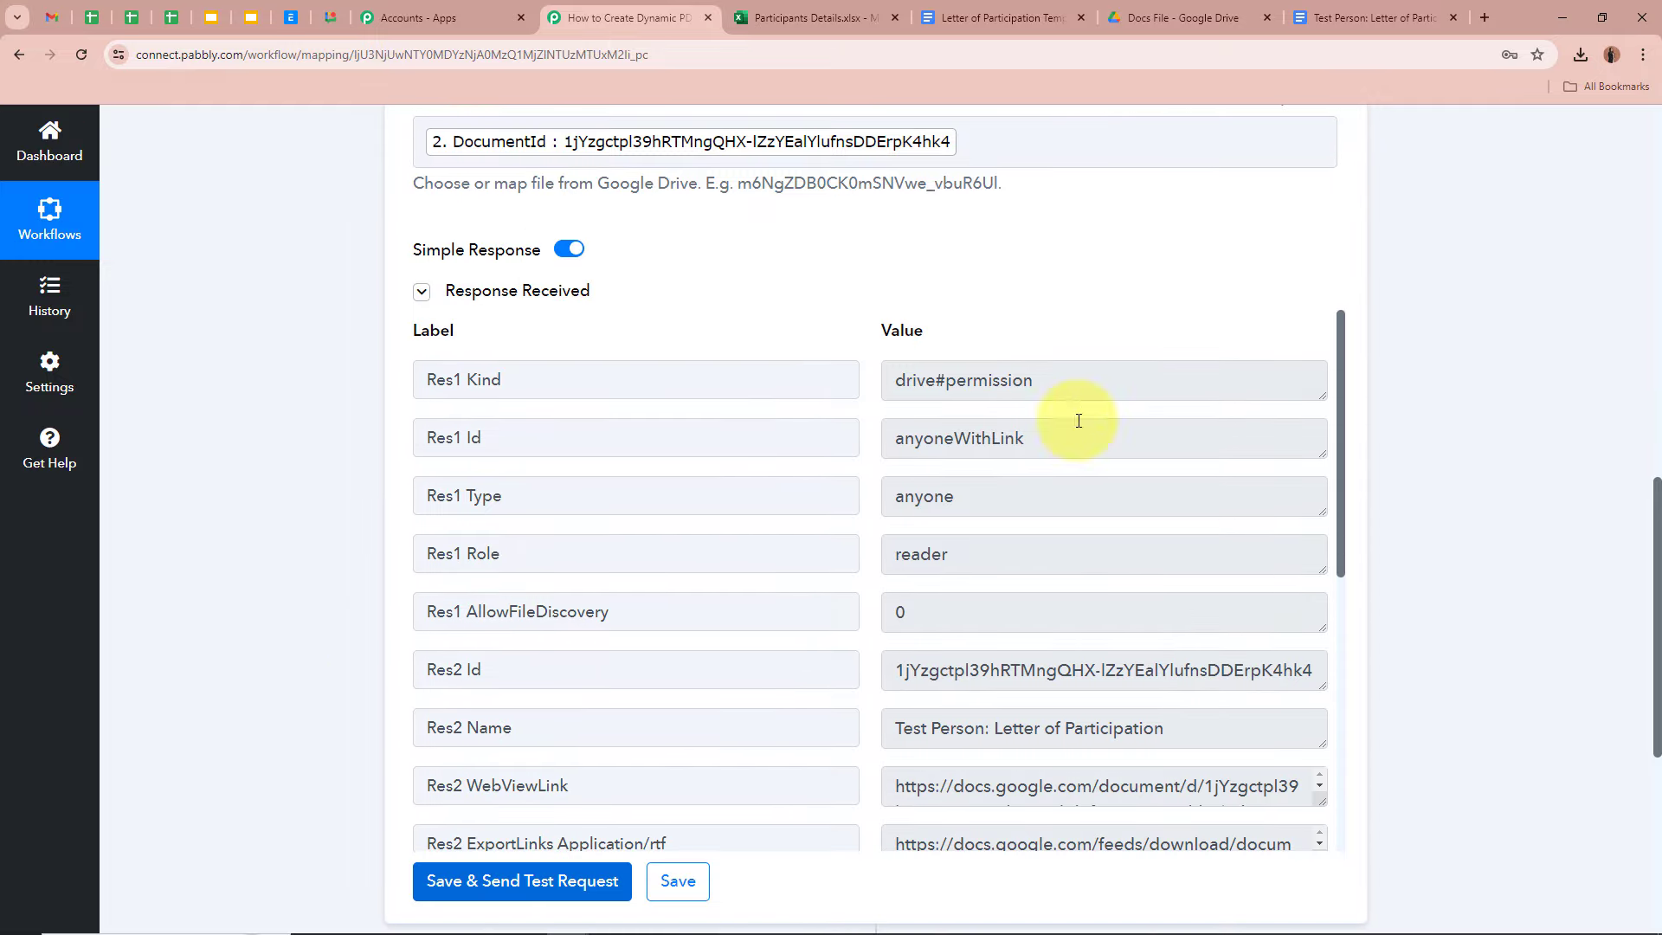
{"action": "left_click_drag", "start_coordinate": [1034, 443], "coordinate": [871, 453]}
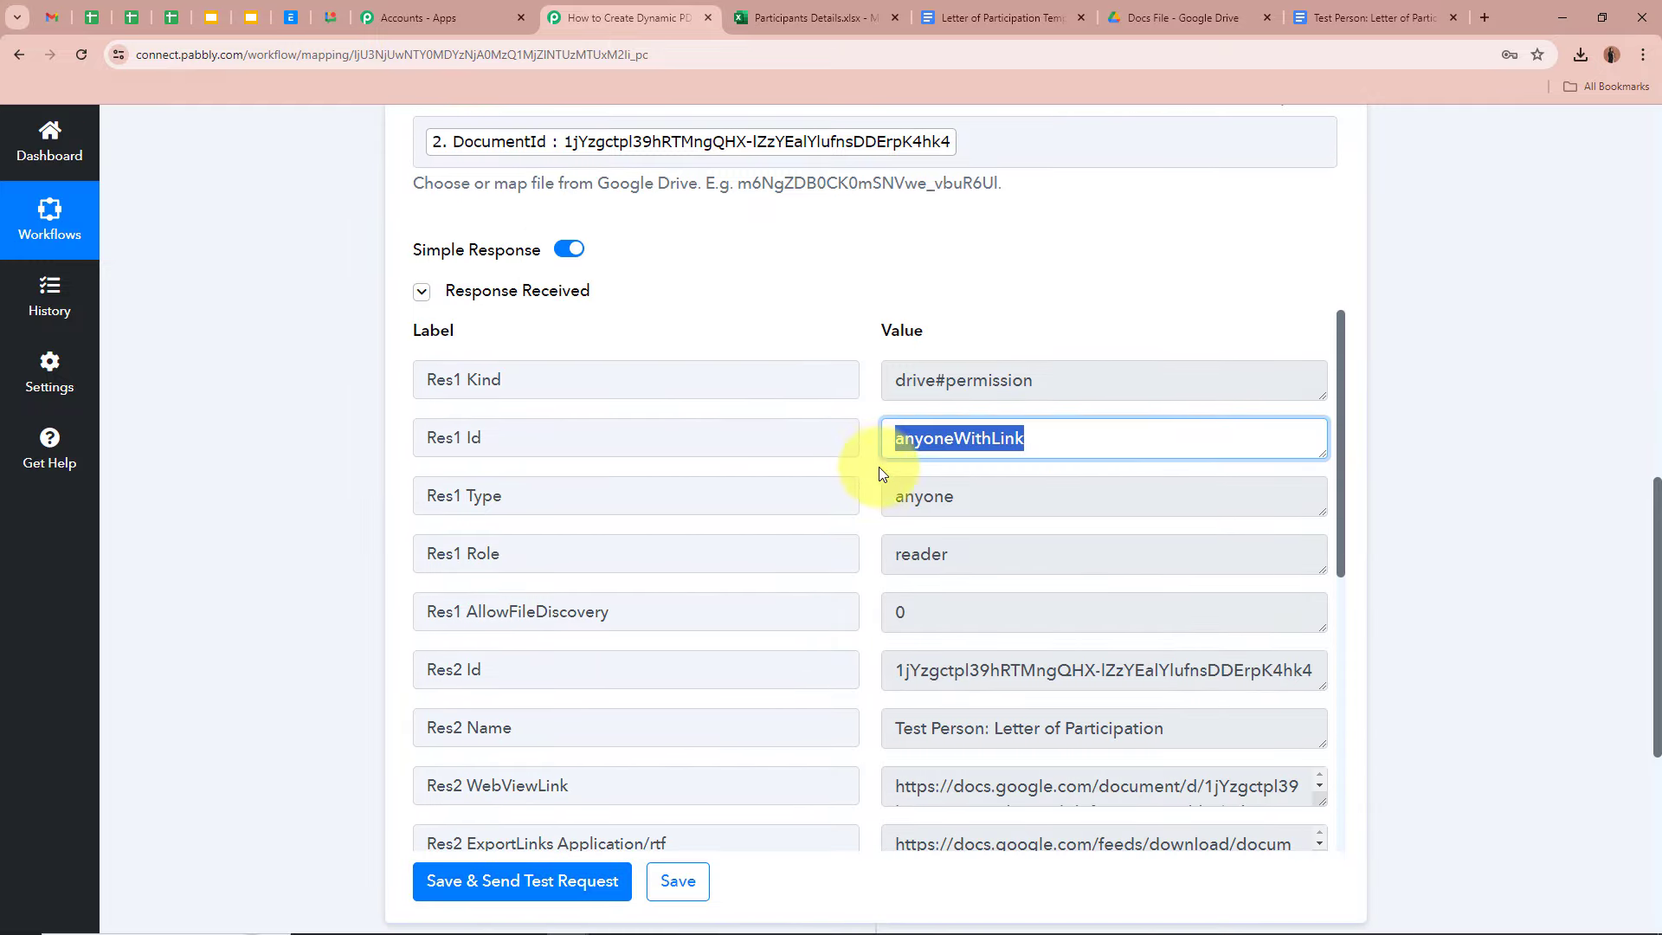
{"action": "left_click", "coordinate": [1432, 474]}
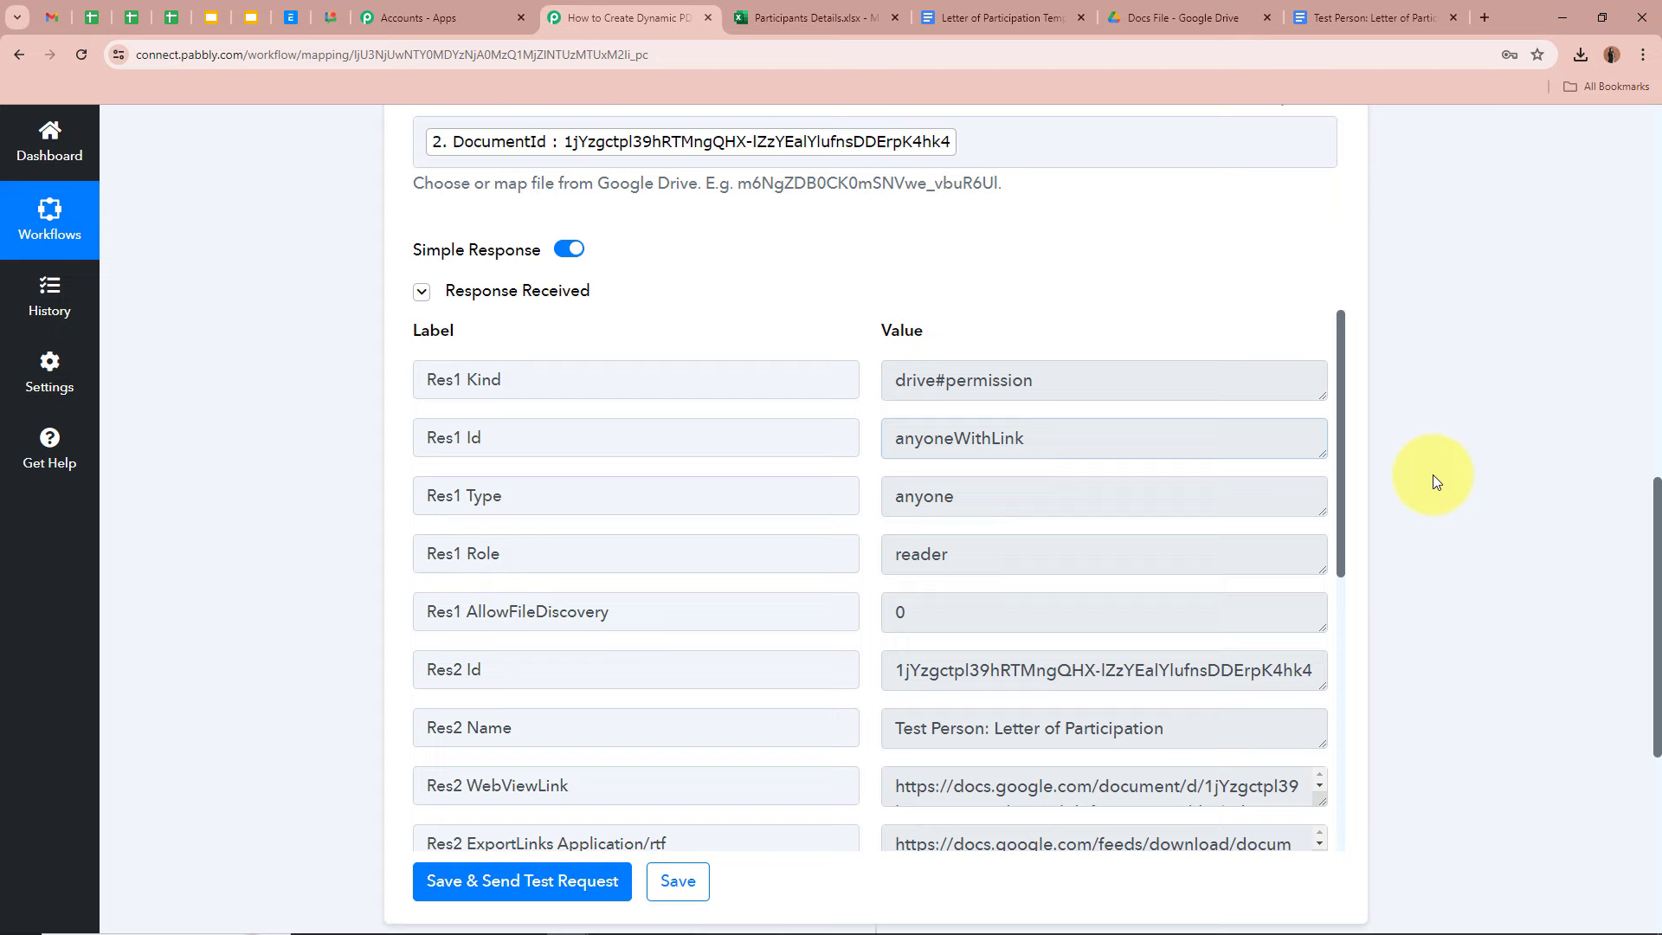
{"action": "left_click", "coordinate": [1360, 10]}
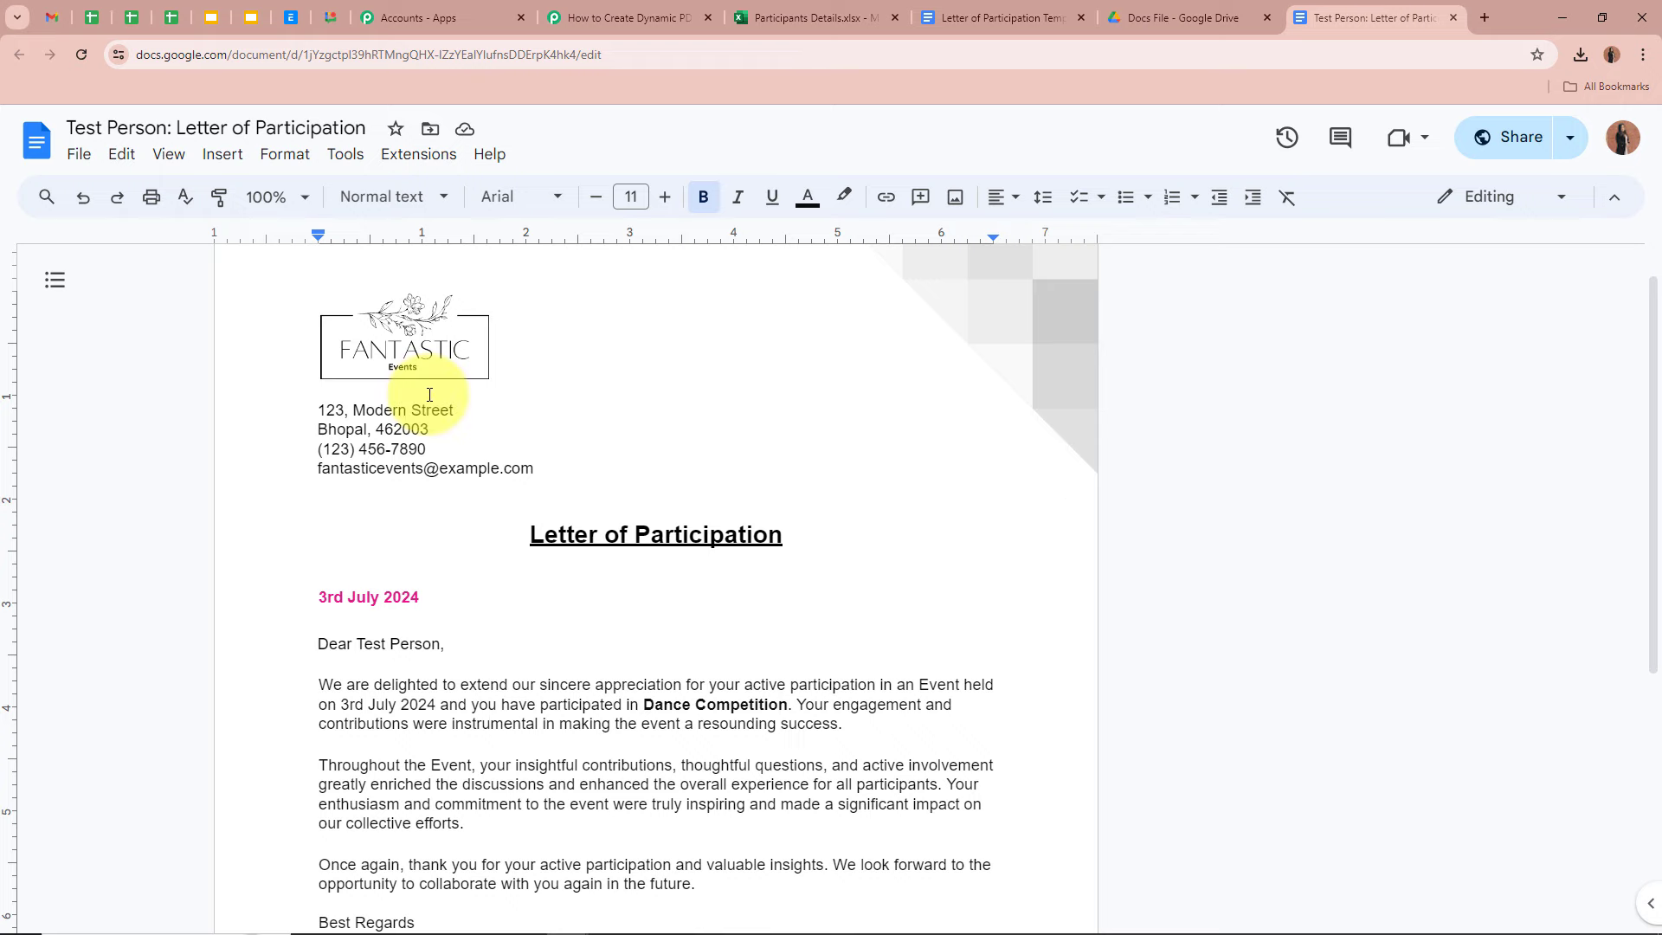
{"action": "left_click", "coordinate": [632, 12]}
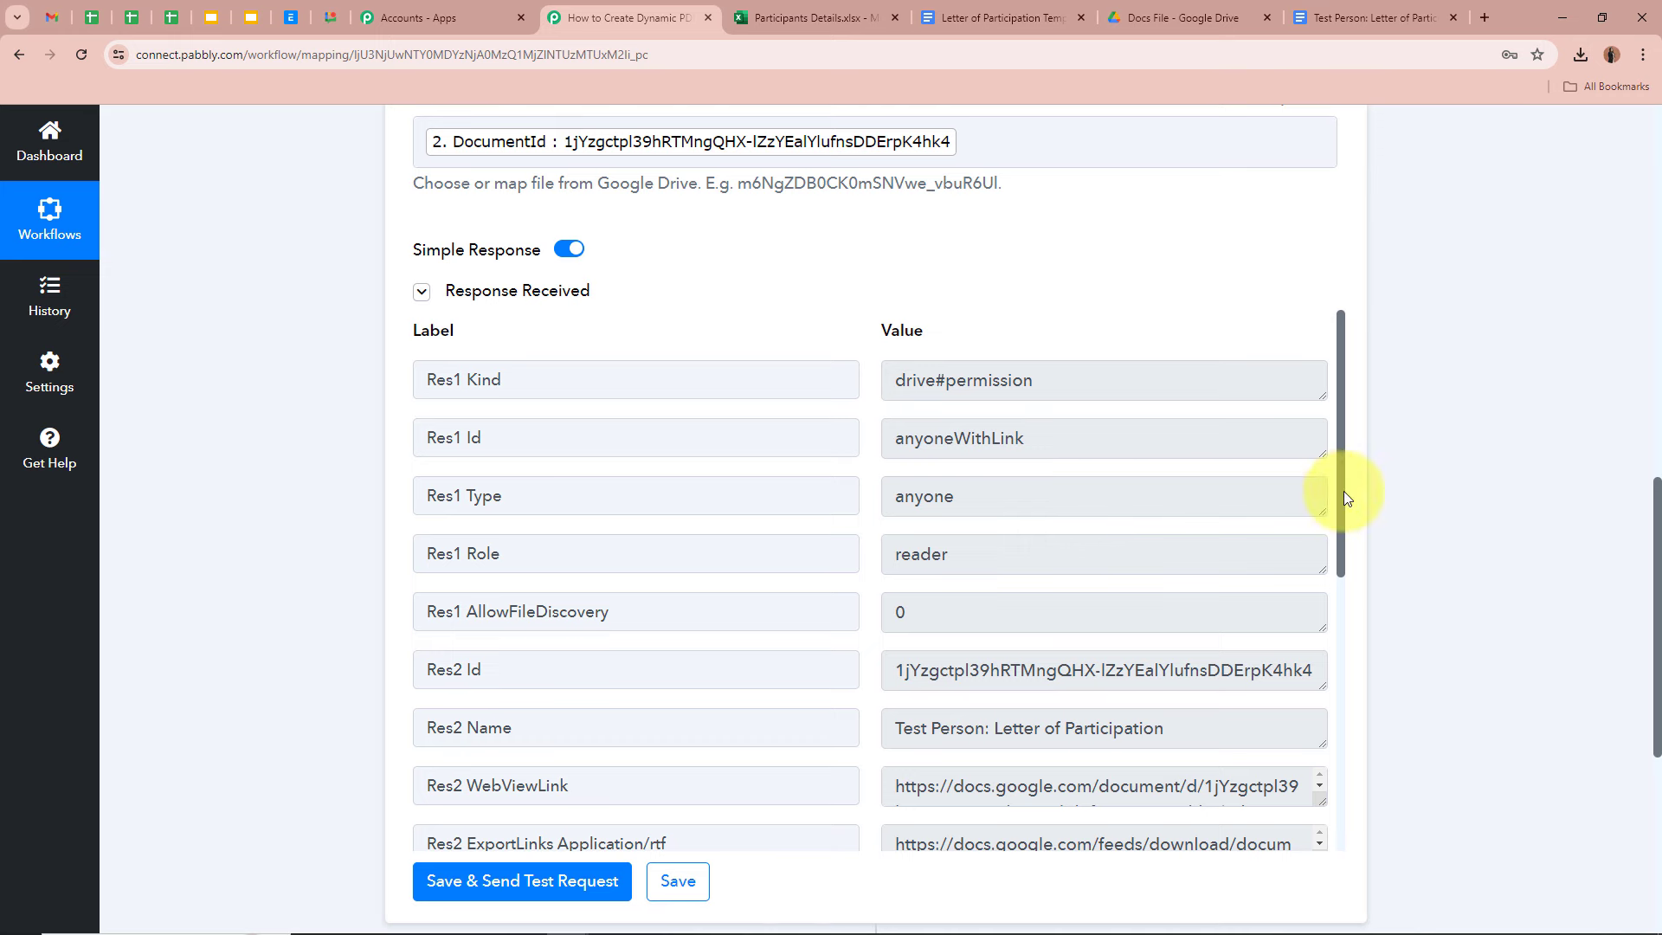
- Enlarge the Res2 ExportLinks Application/pdf value to show the letter's full PDF export URL
{"action": "left_click_drag", "start_coordinate": [1344, 491], "coordinate": [1322, 684]}
{"action": "scroll", "coordinate": [1322, 684], "scroll_direction": "down", "scroll_amount": 2}
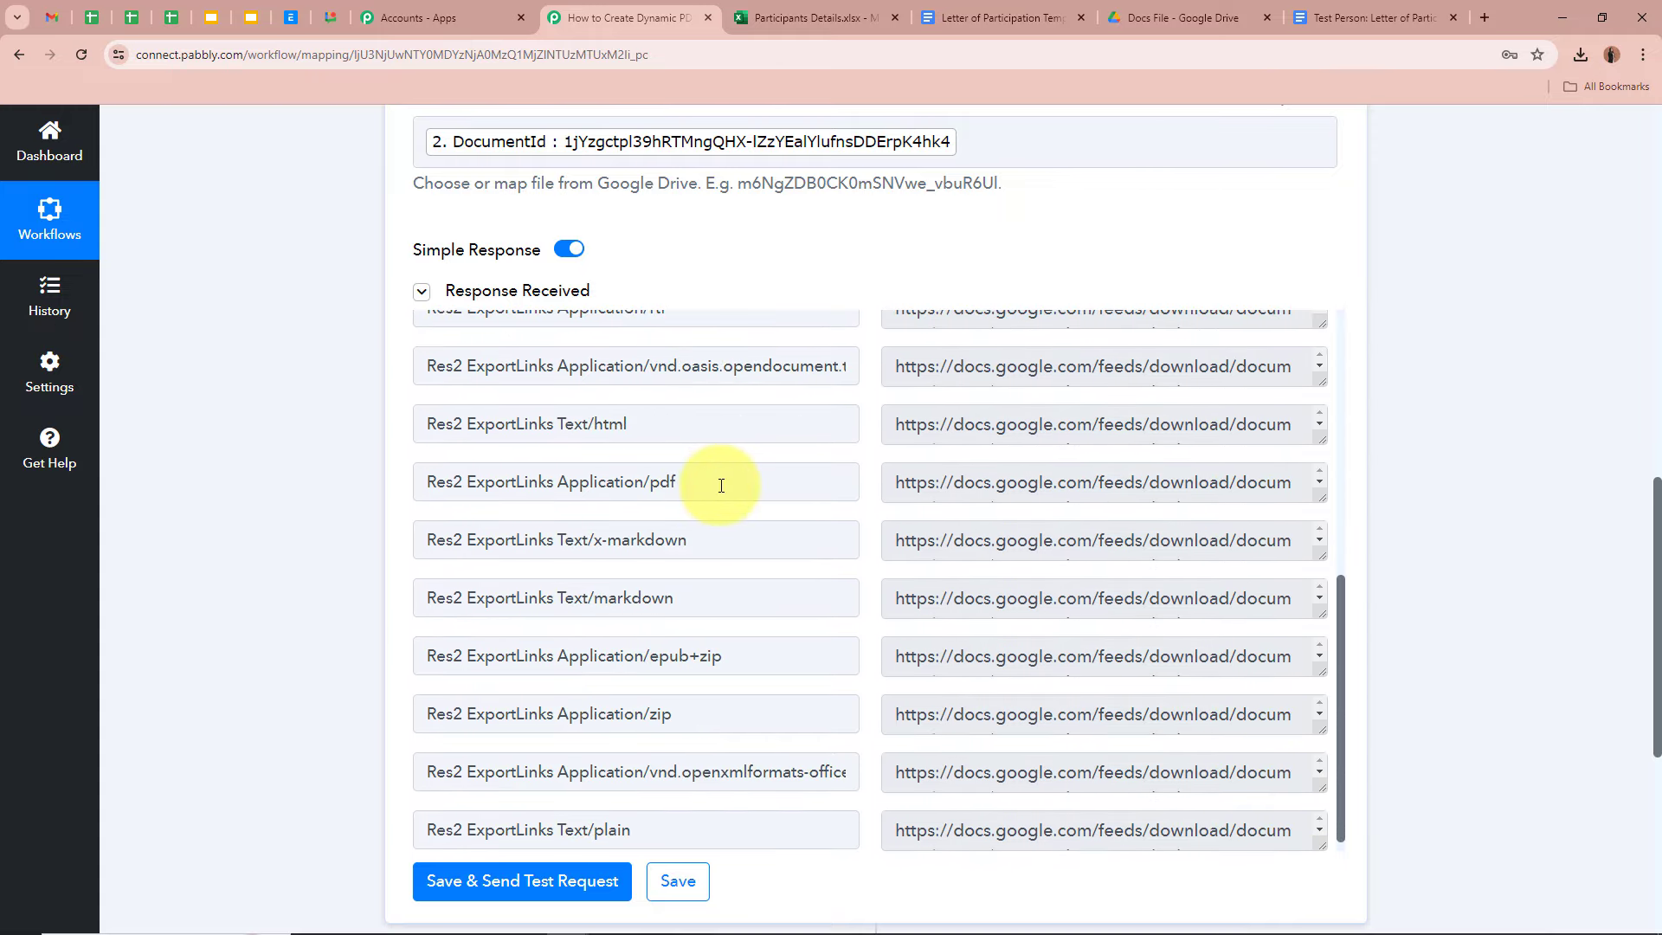
{"action": "left_click_drag", "start_coordinate": [724, 482], "coordinate": [646, 478]}
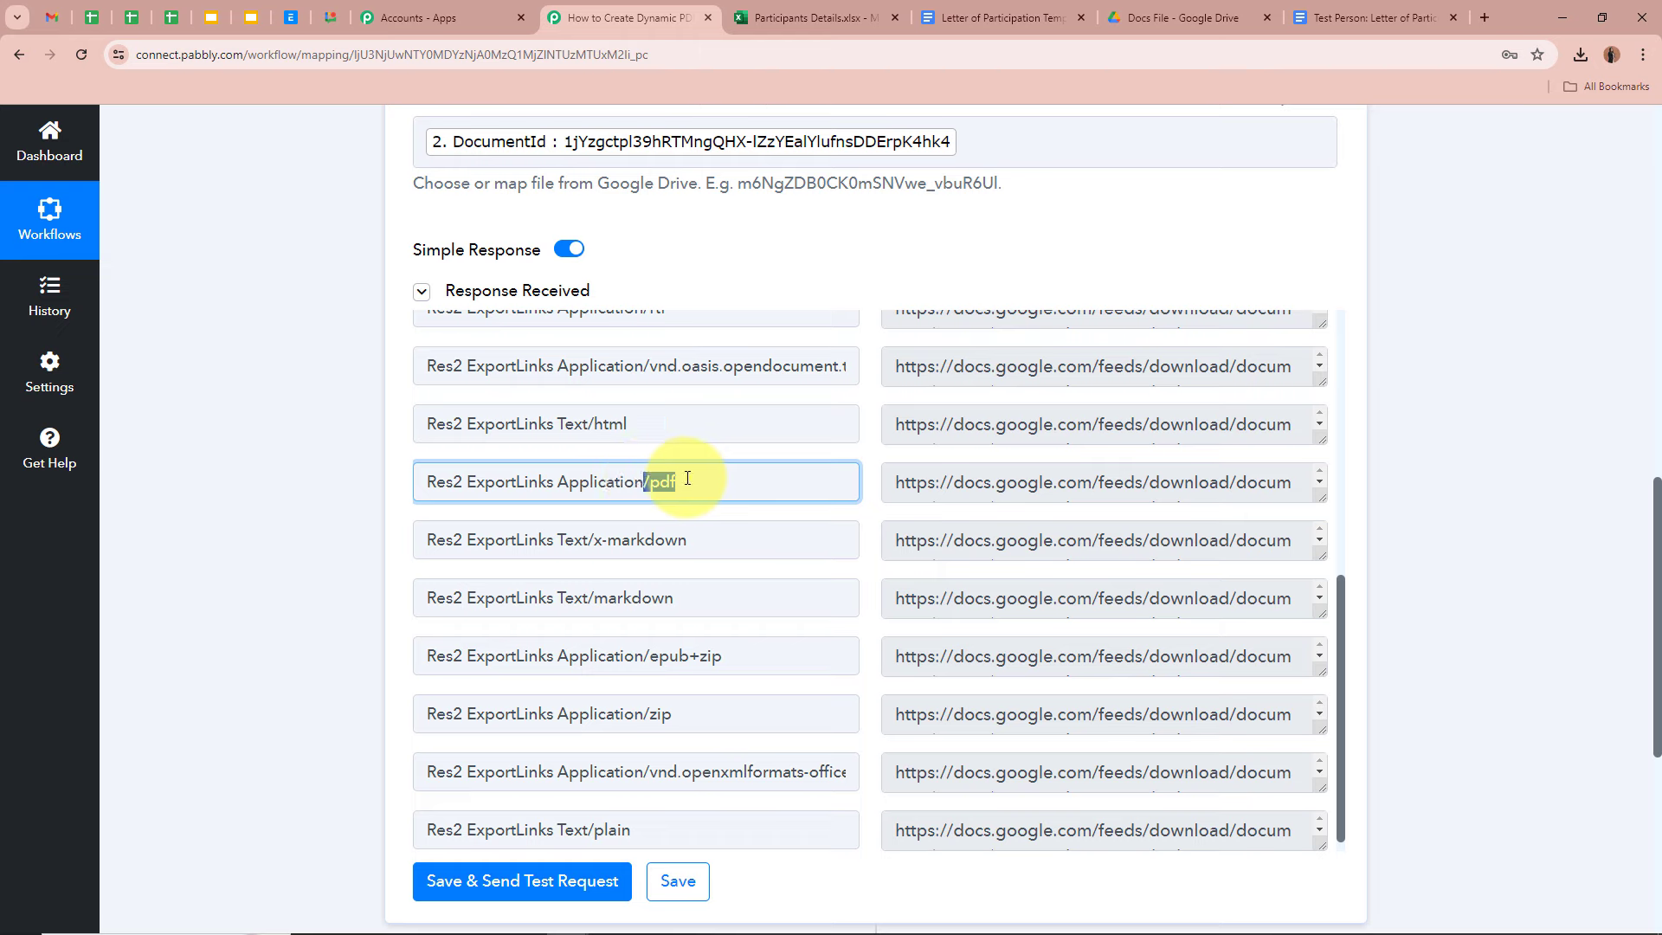
{"action": "left_click", "coordinate": [686, 482]}
{"action": "left_click_drag", "start_coordinate": [1321, 495], "coordinate": [1325, 656]}
{"action": "double_click", "coordinate": [916, 482]}
{"action": "triple_click", "coordinate": [1030, 507]}
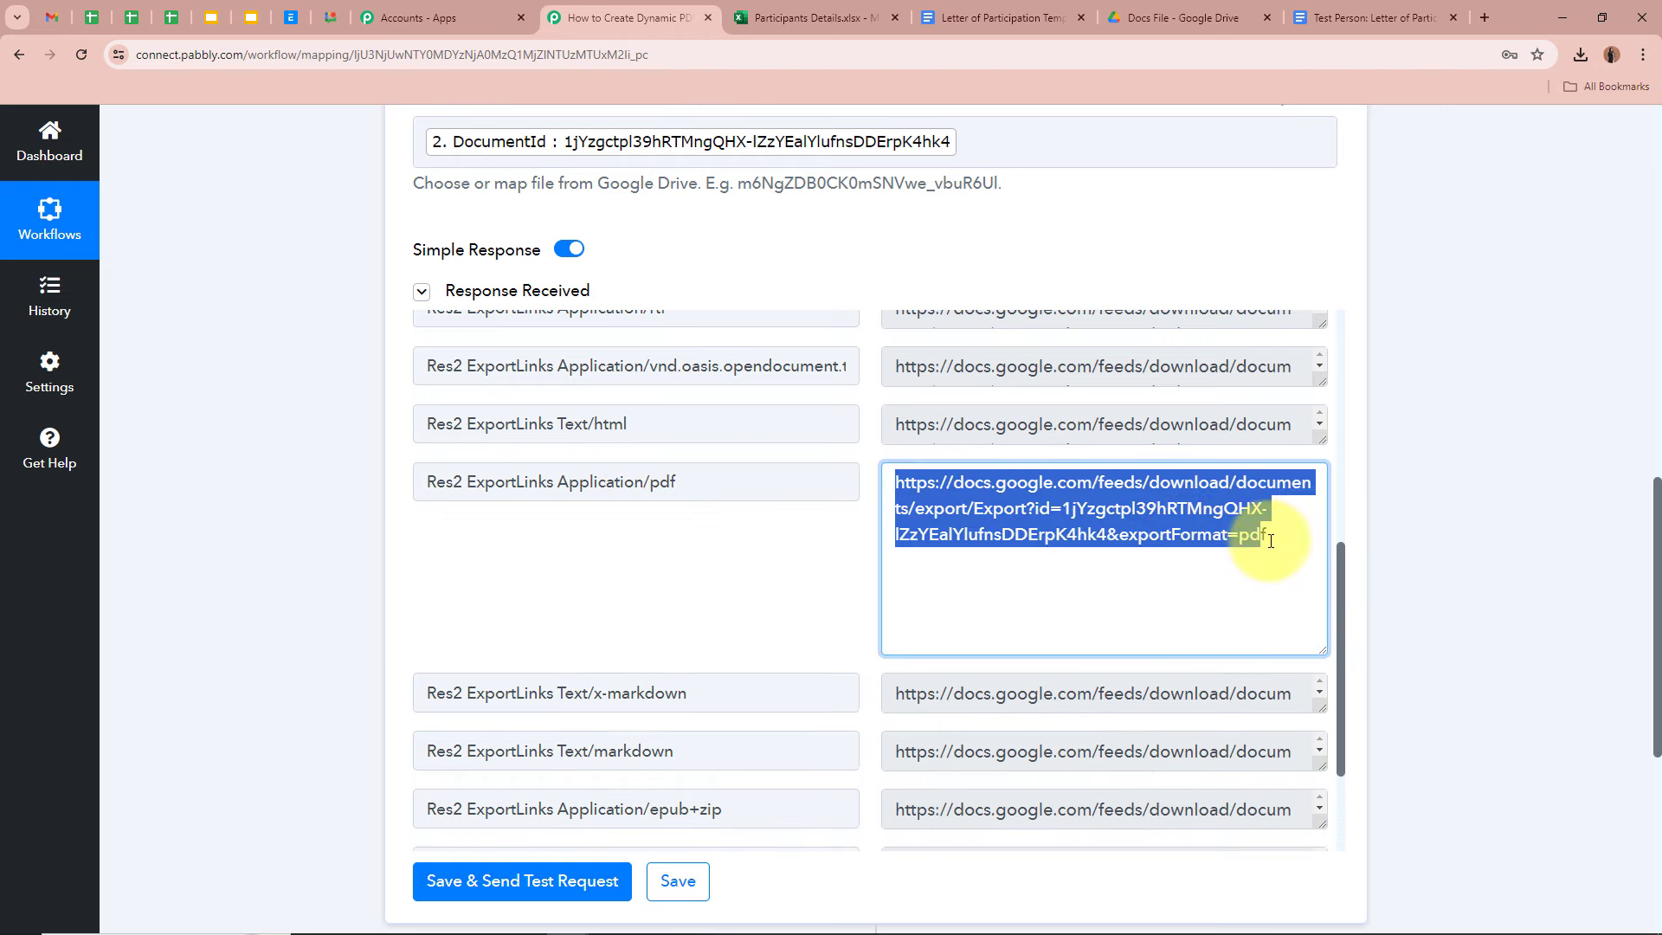
{"action": "left_click", "coordinate": [1198, 515]}
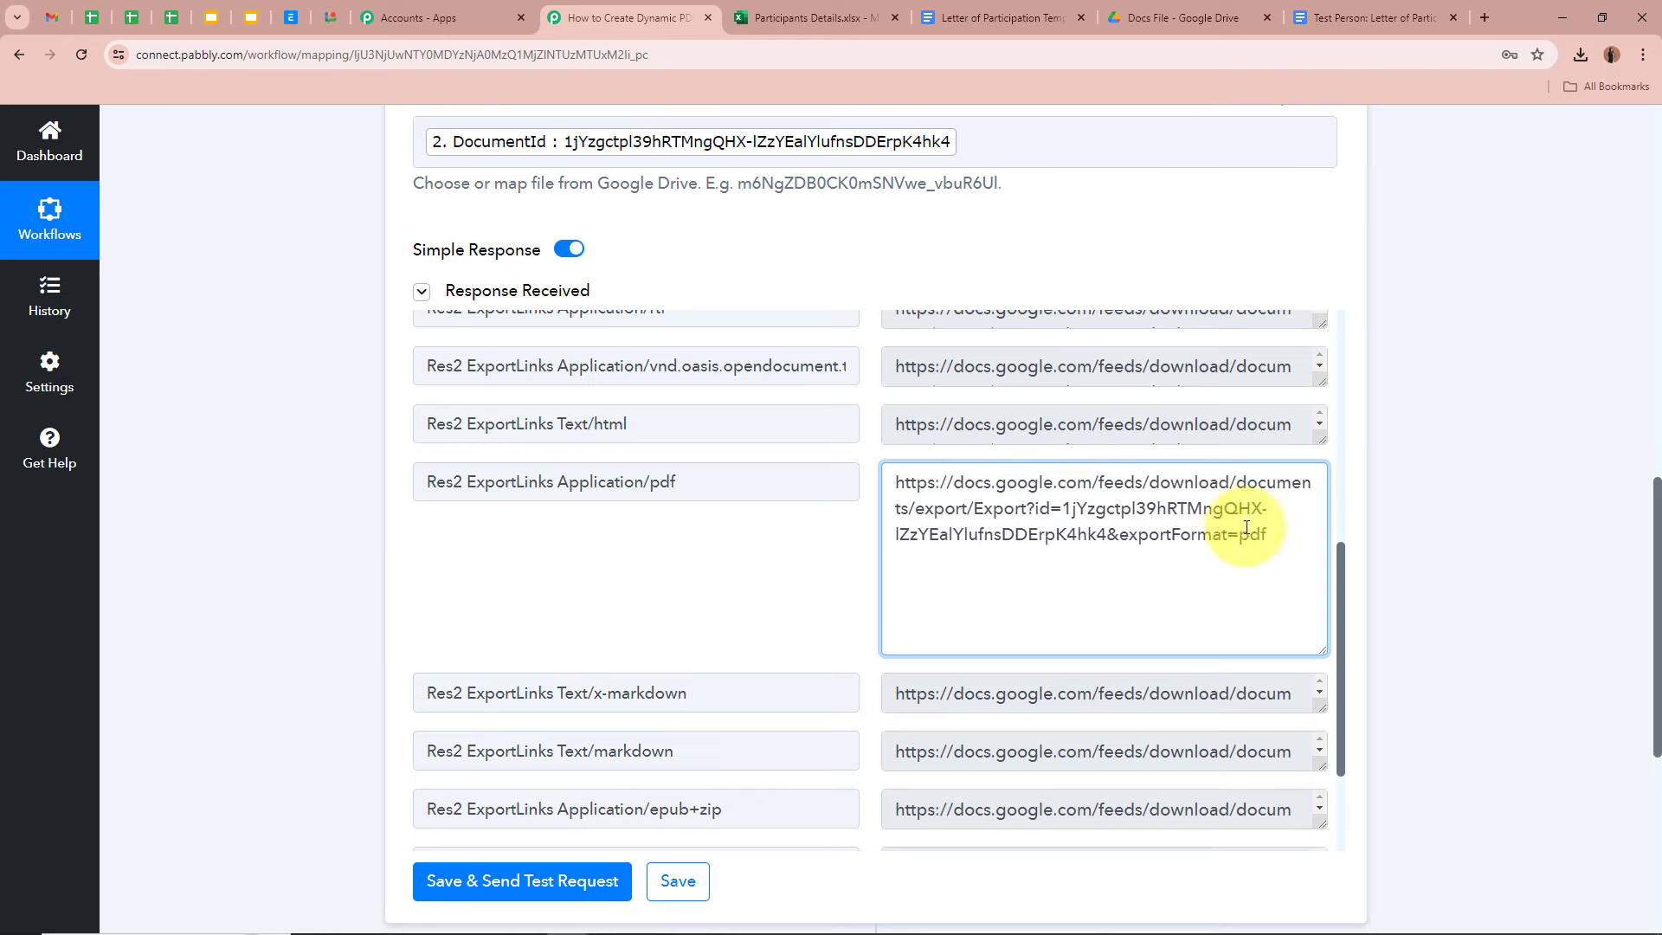
{"action": "left_click", "coordinate": [1496, 495]}
{"action": "left_click_drag", "start_coordinate": [894, 478], "coordinate": [1273, 535]}
{"action": "left_click", "coordinate": [1148, 506]}
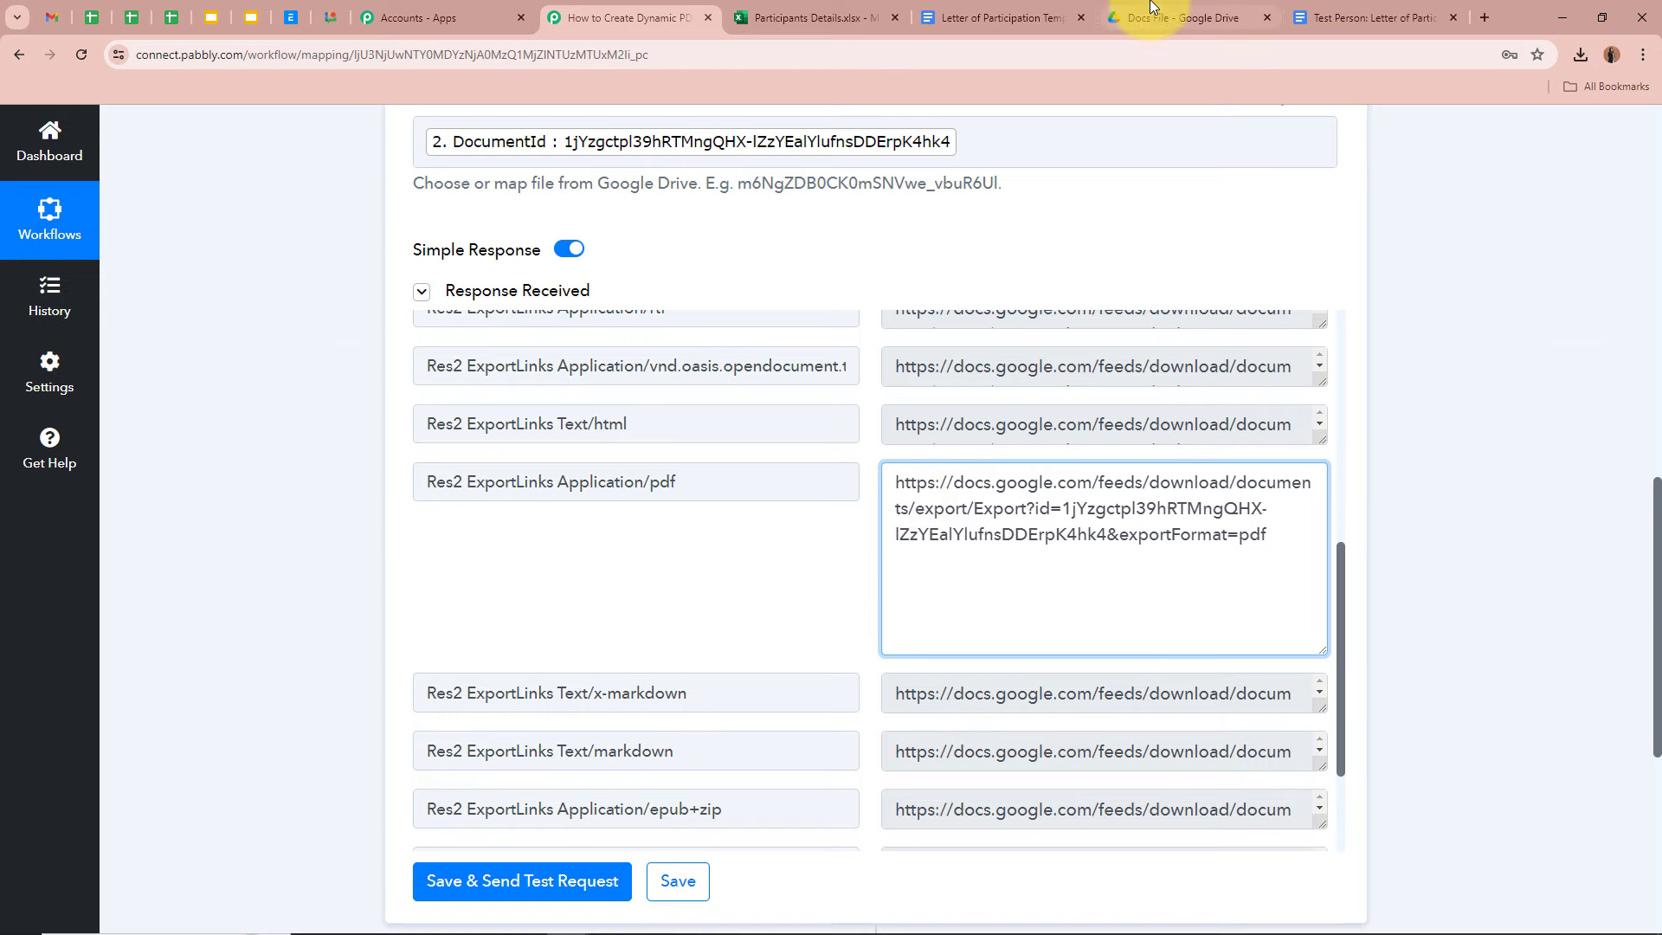
{"action": "left_click", "coordinate": [1186, 17]}
- Open the PDF Files folder under Events Participants Letter and confirm it is empty
{"action": "left_click", "coordinate": [500, 213]}
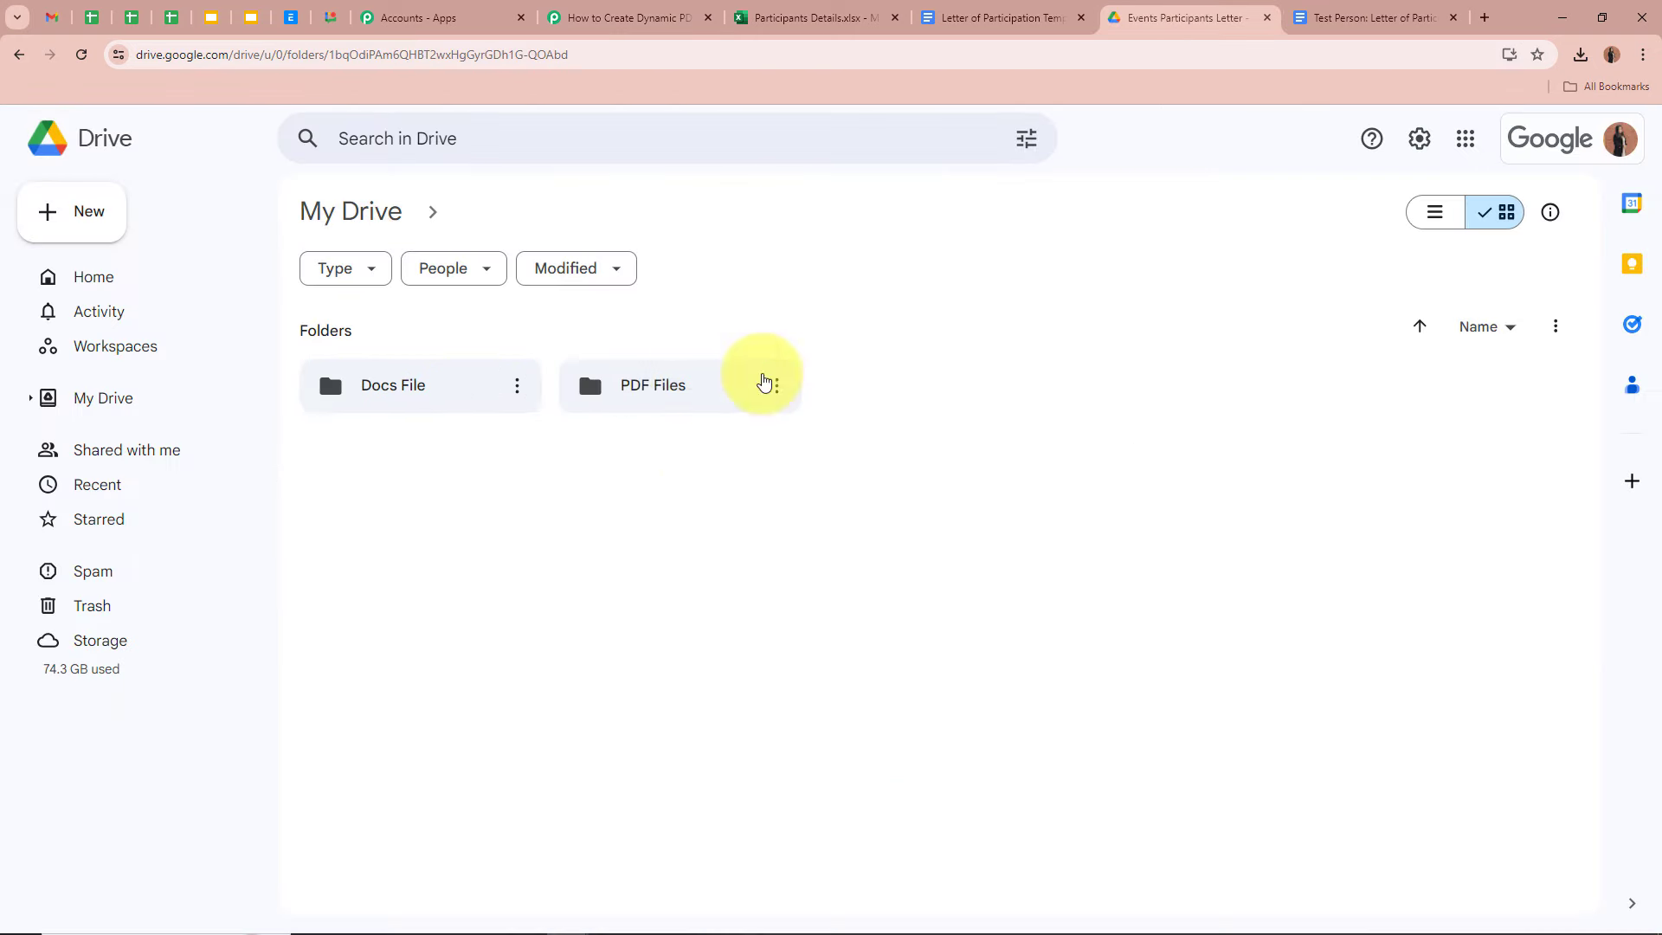
{"action": "left_click", "coordinate": [644, 382]}
{"action": "double_click", "coordinate": [644, 382]}
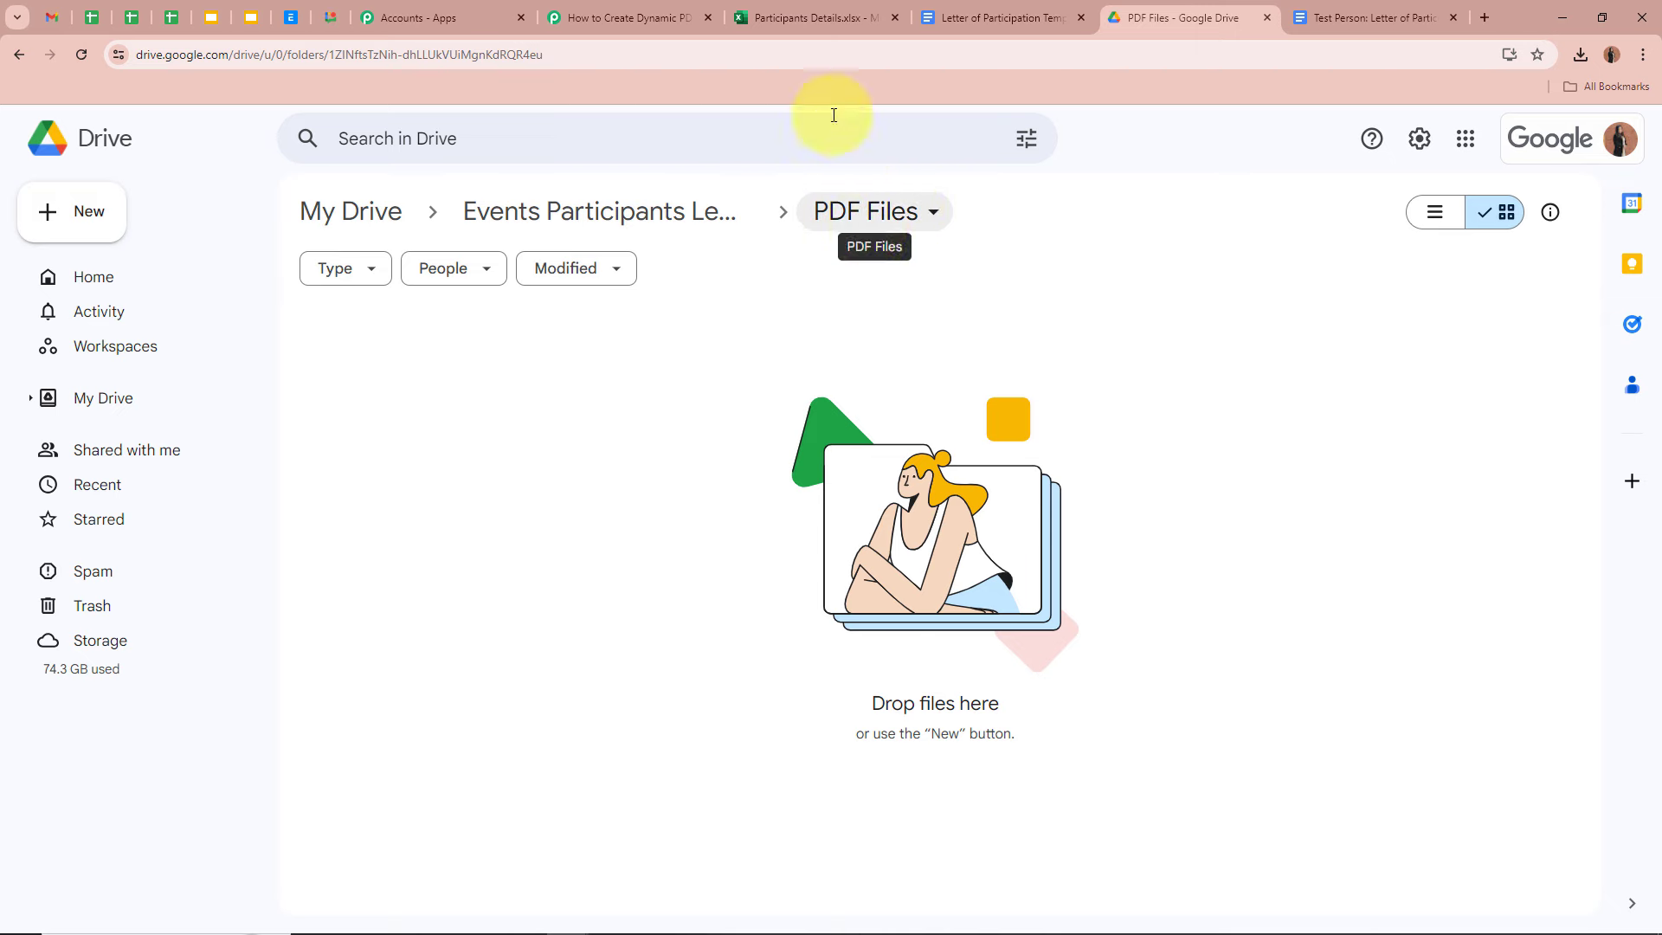
{"action": "left_click", "coordinate": [641, 17]}
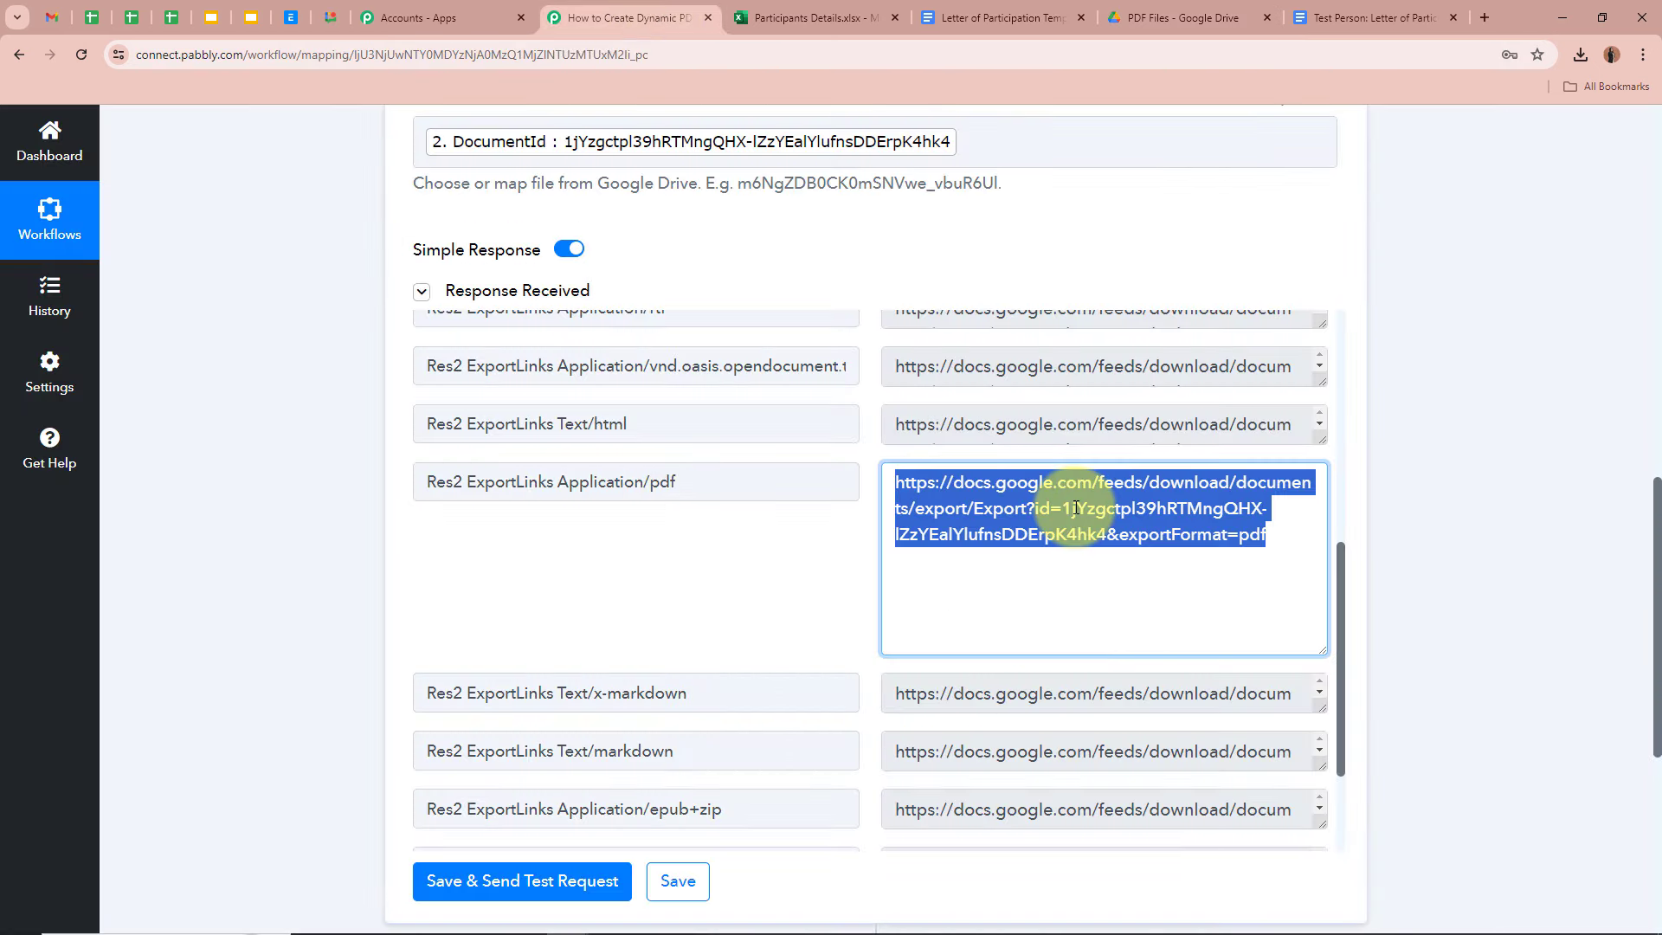
{"action": "left_click", "coordinate": [957, 512]}
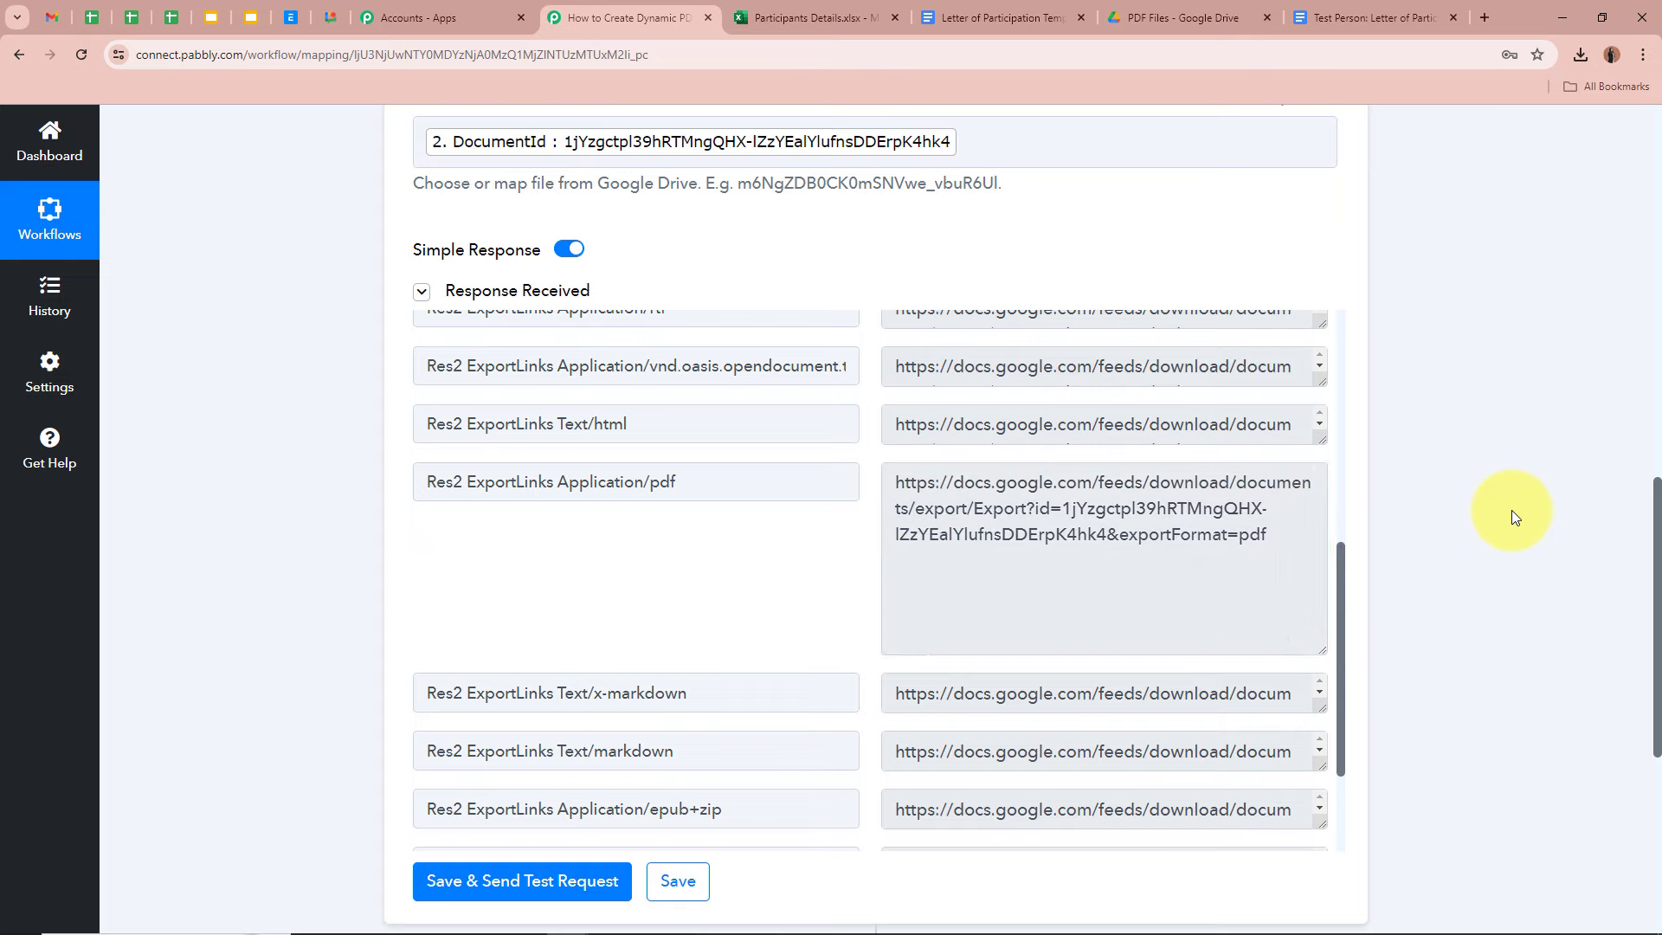
{"action": "left_click", "coordinate": [1177, 31]}
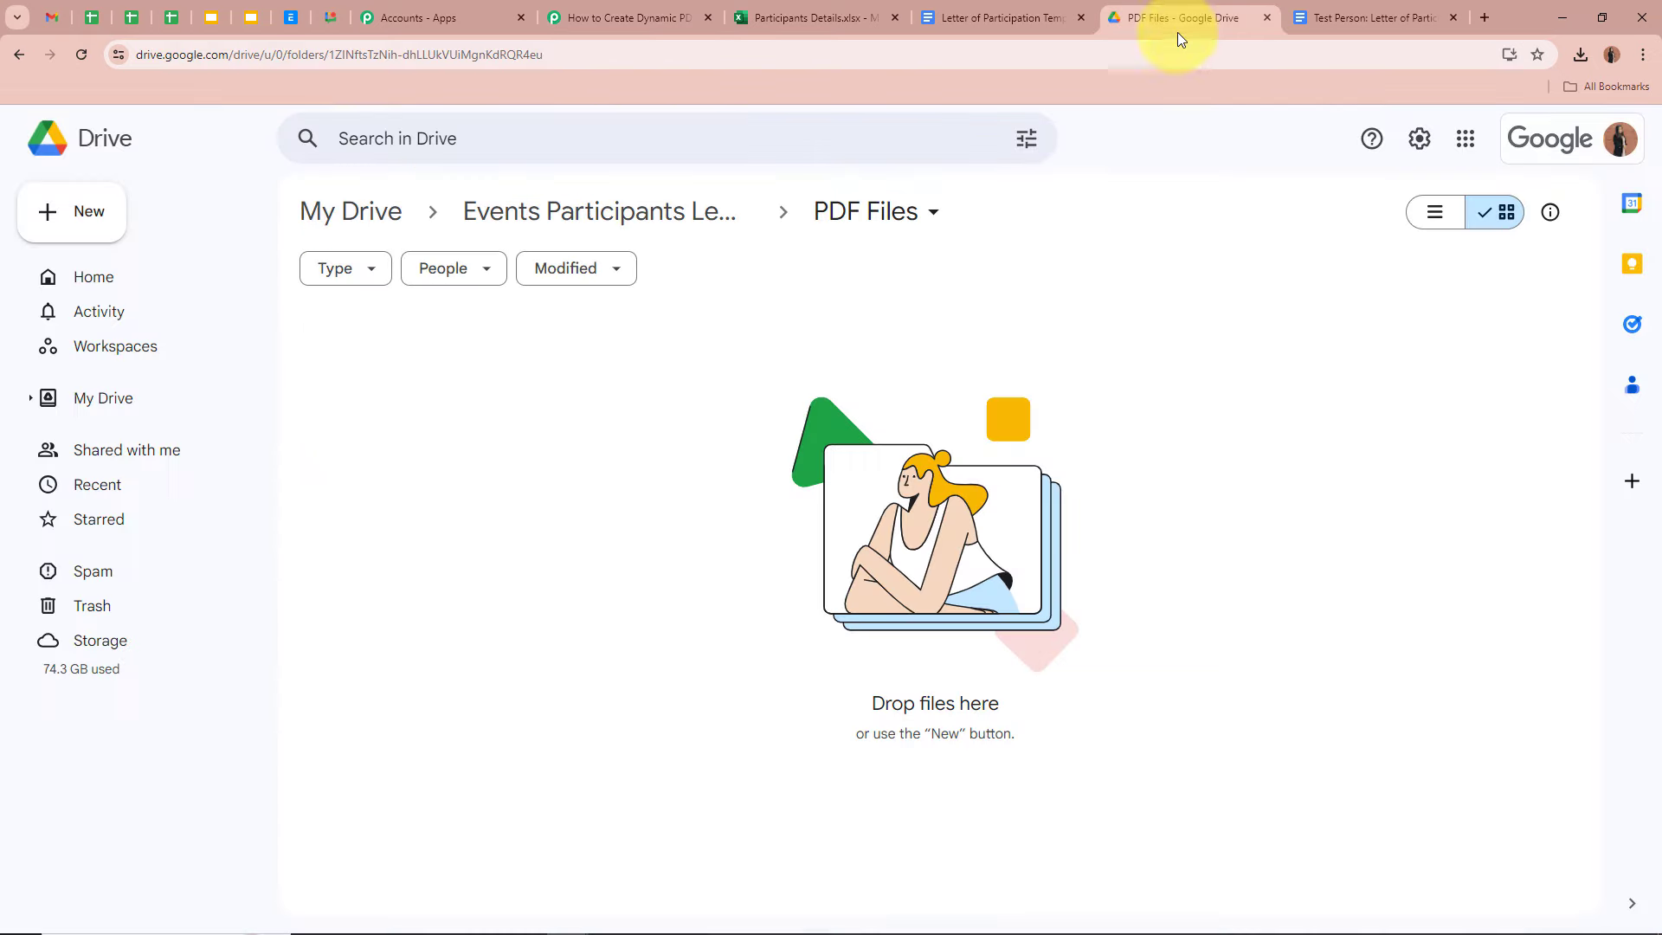
{"action": "left_click", "coordinate": [684, 17]}
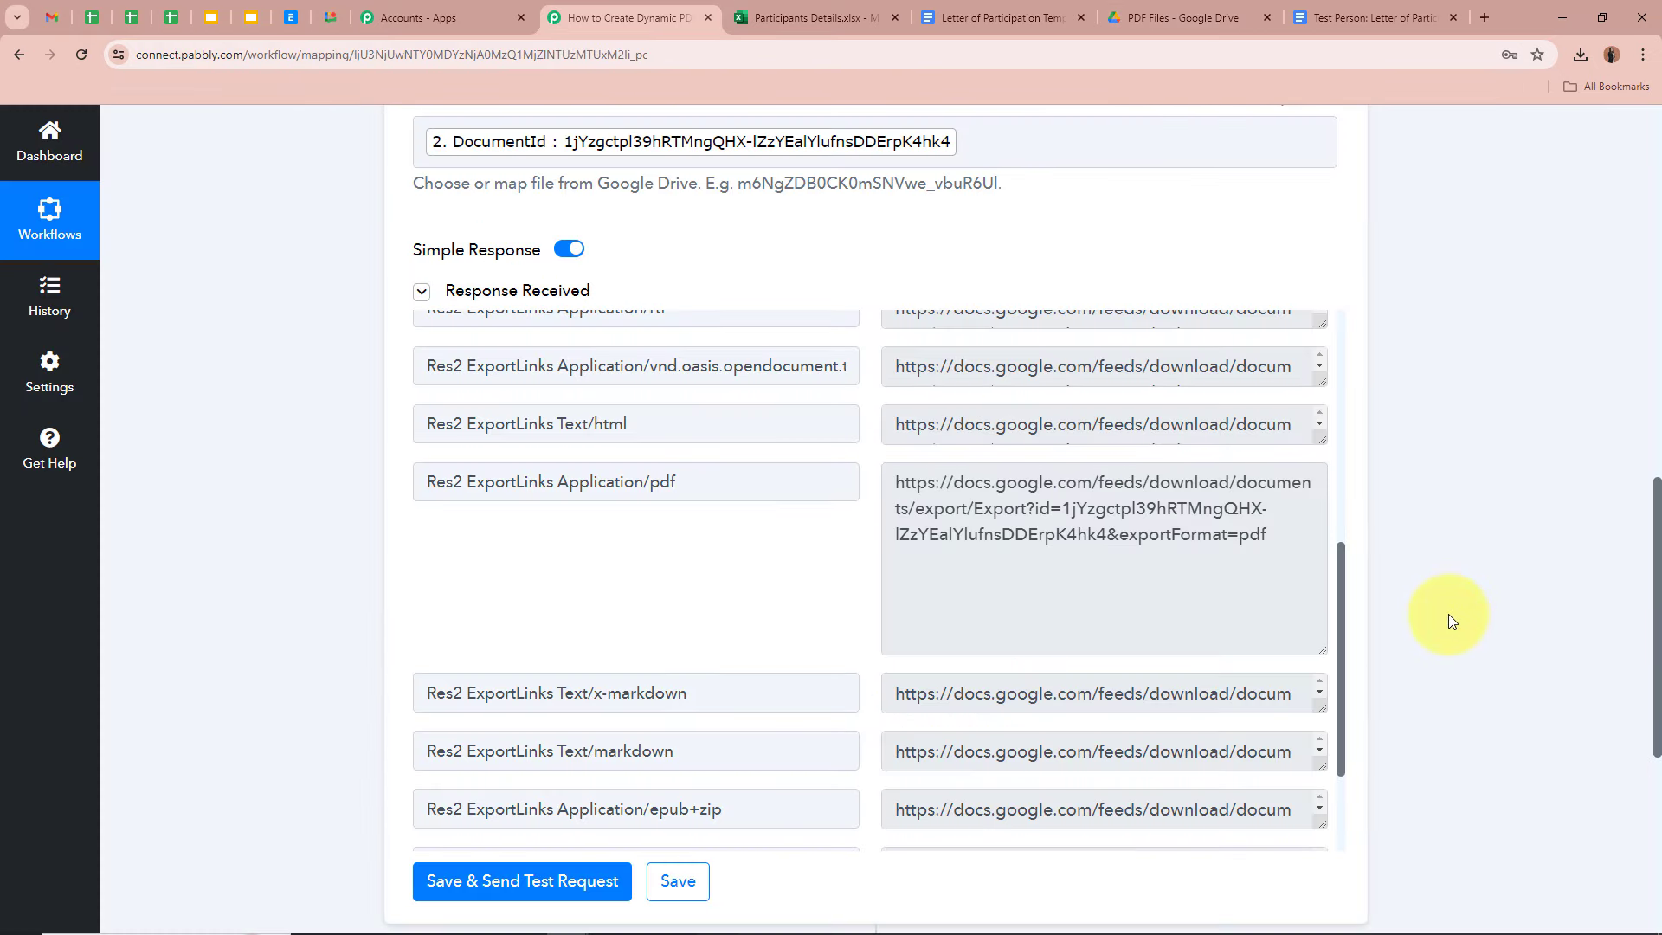
- Add a fourth step using Google Drive with the Upload a File action
{"action": "scroll", "coordinate": [1448, 615], "scroll_direction": "down", "scroll_amount": 6}
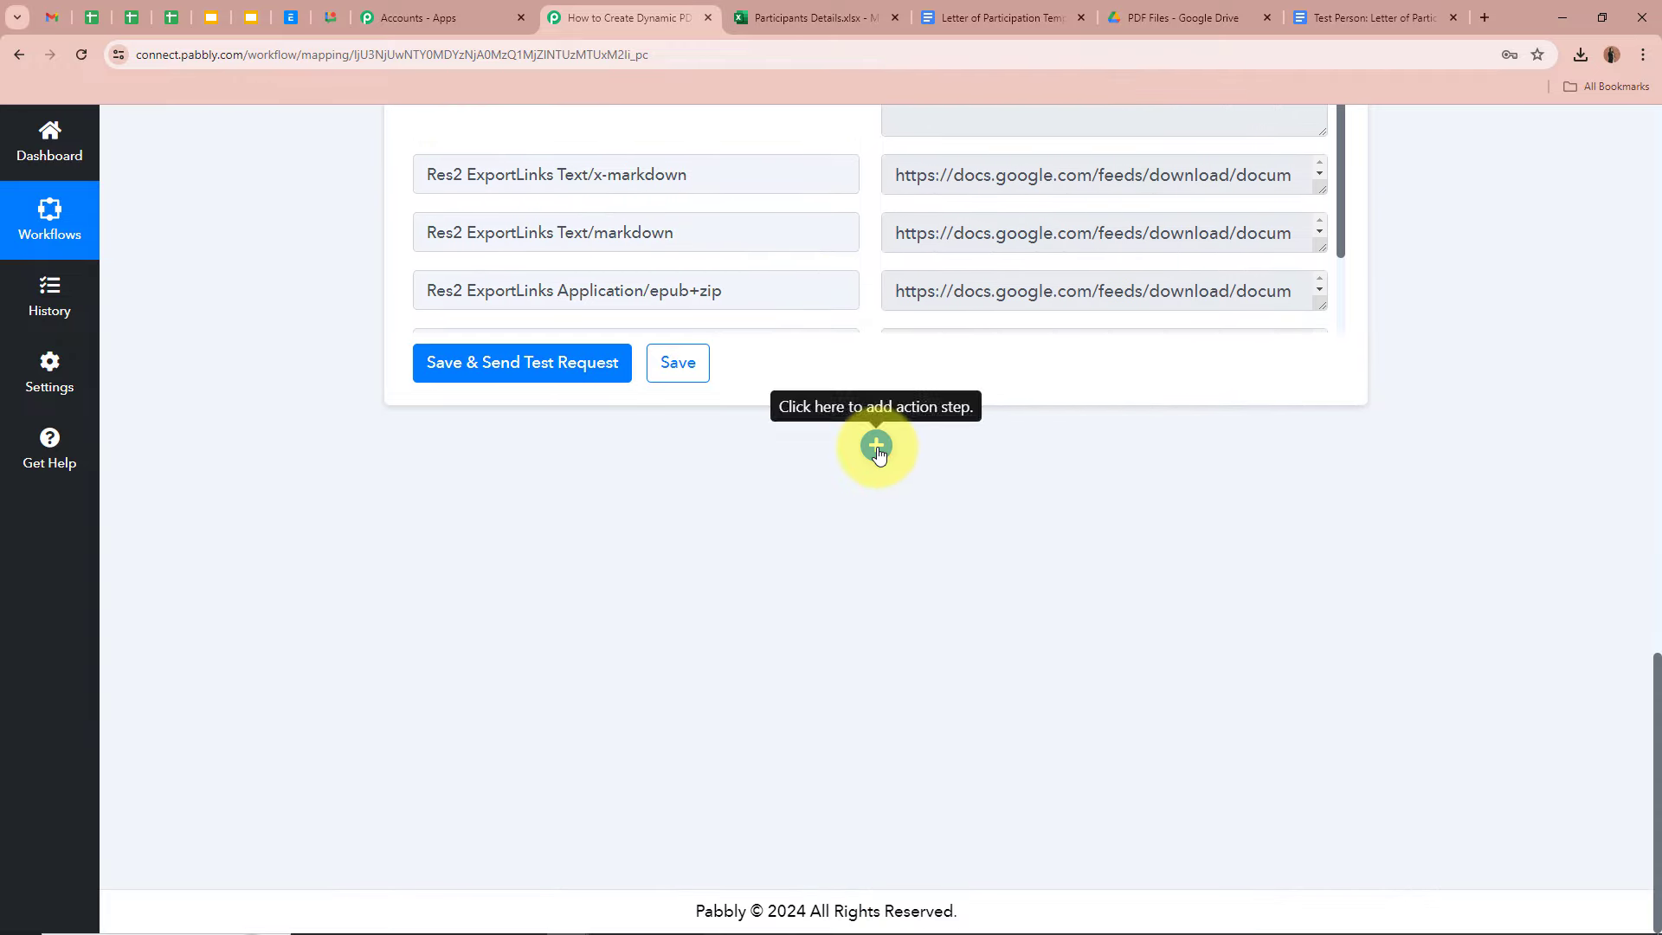
{"action": "left_click", "coordinate": [877, 448]}
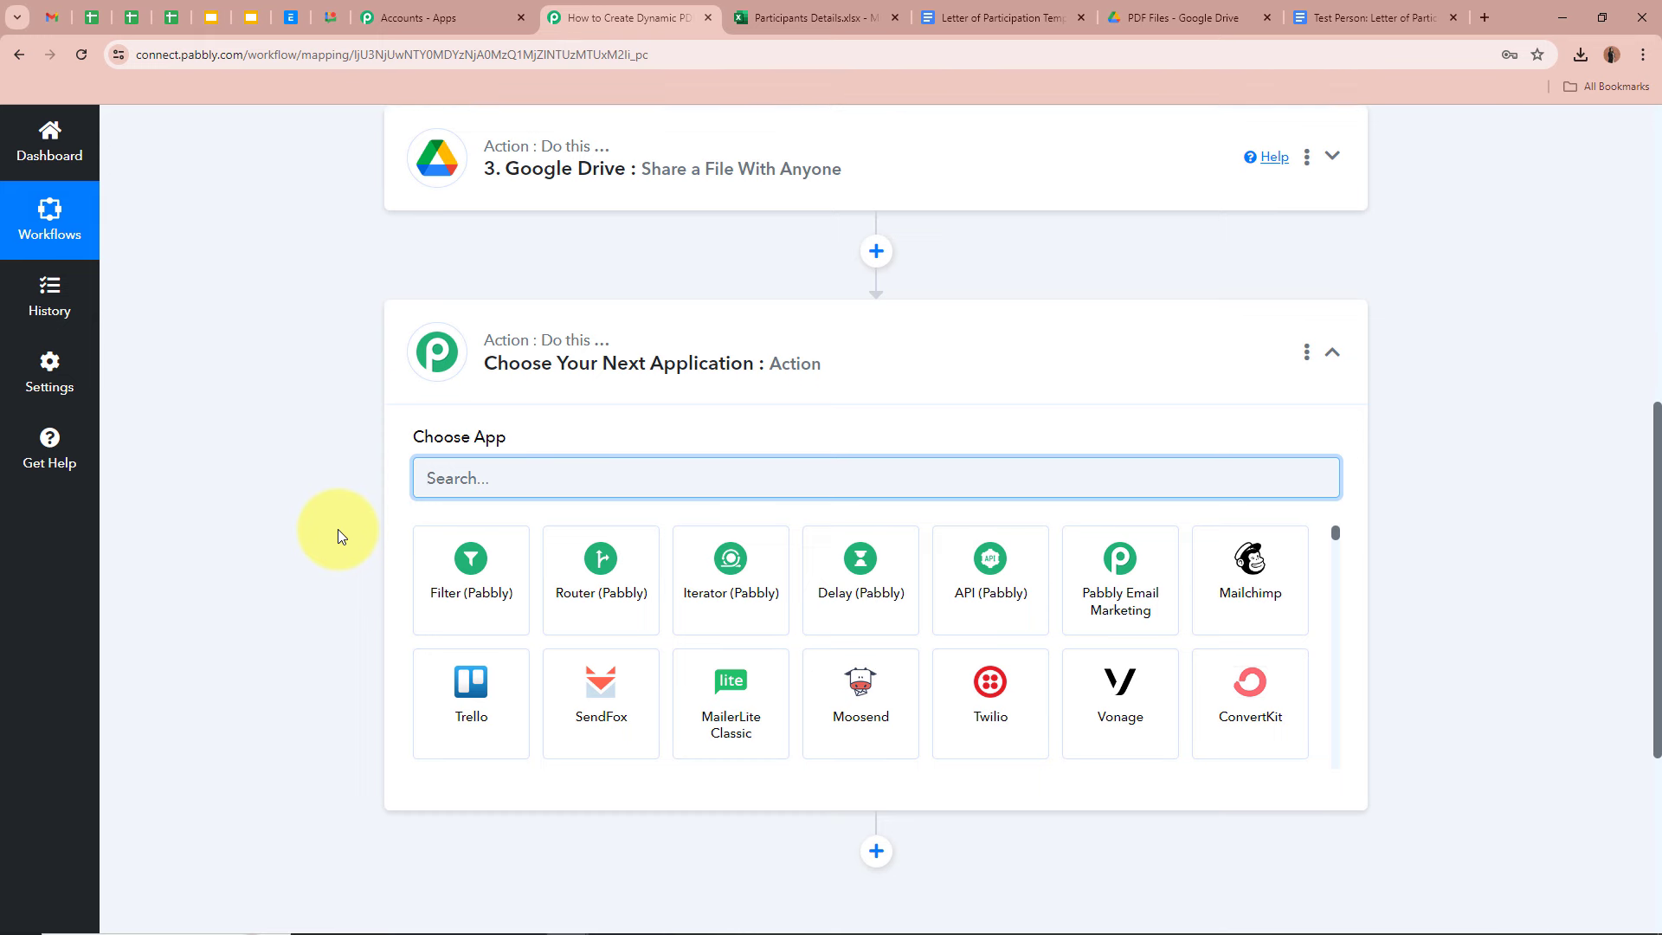
{"action": "type", "text": "Goo"}
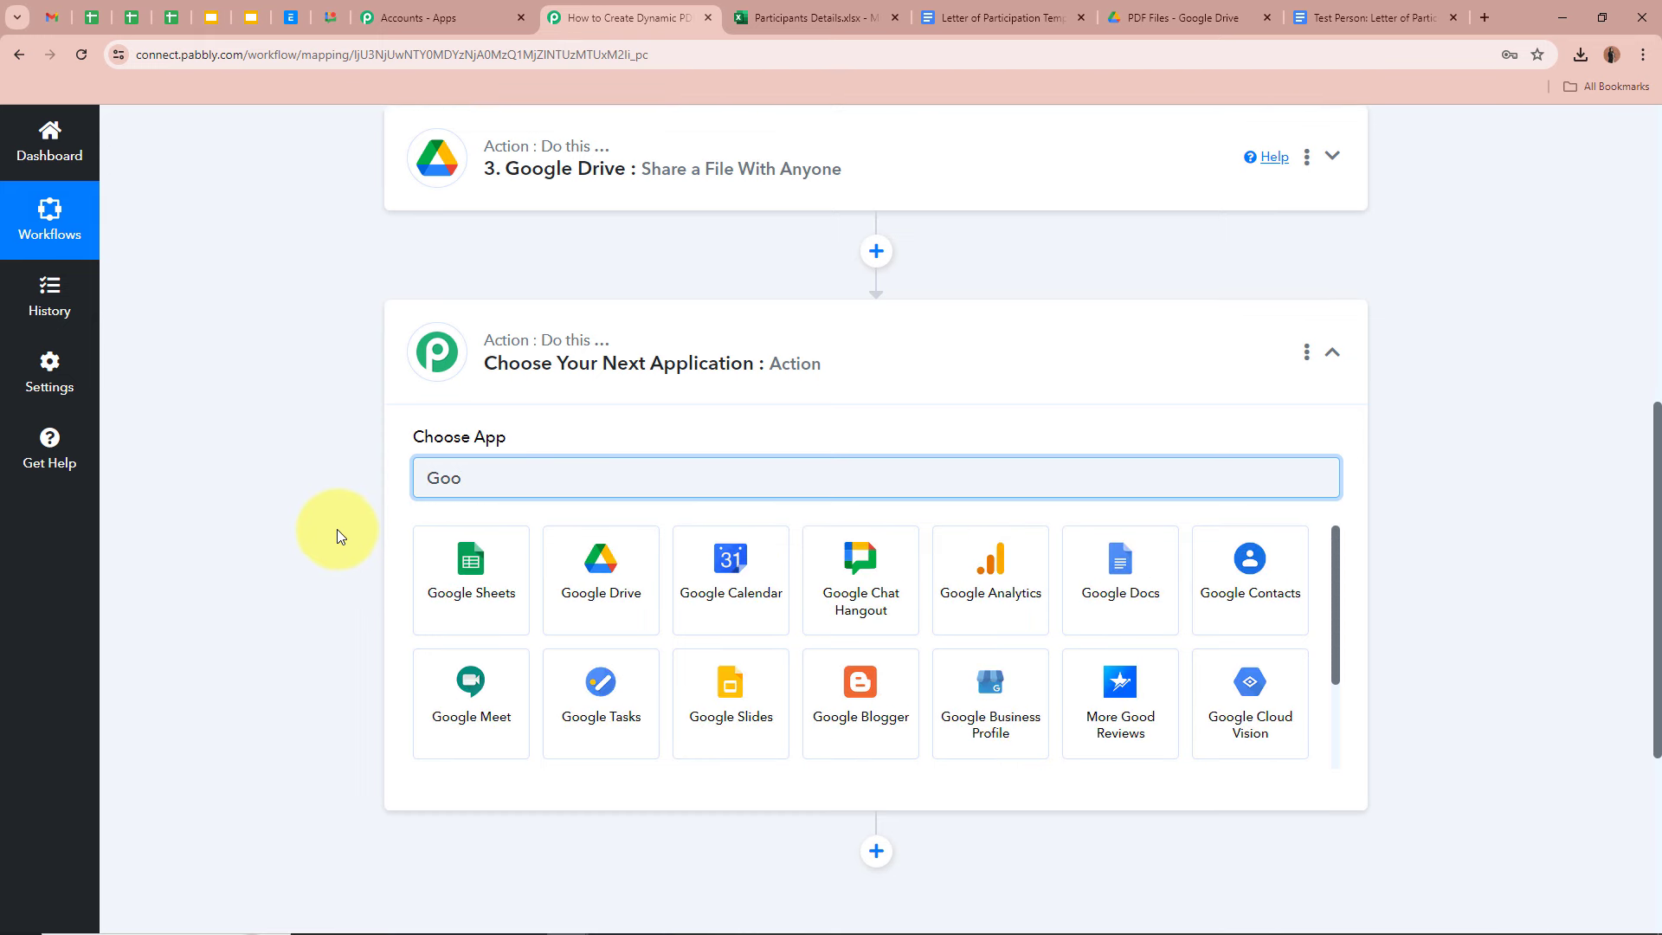
{"action": "left_click", "coordinate": [631, 620]}
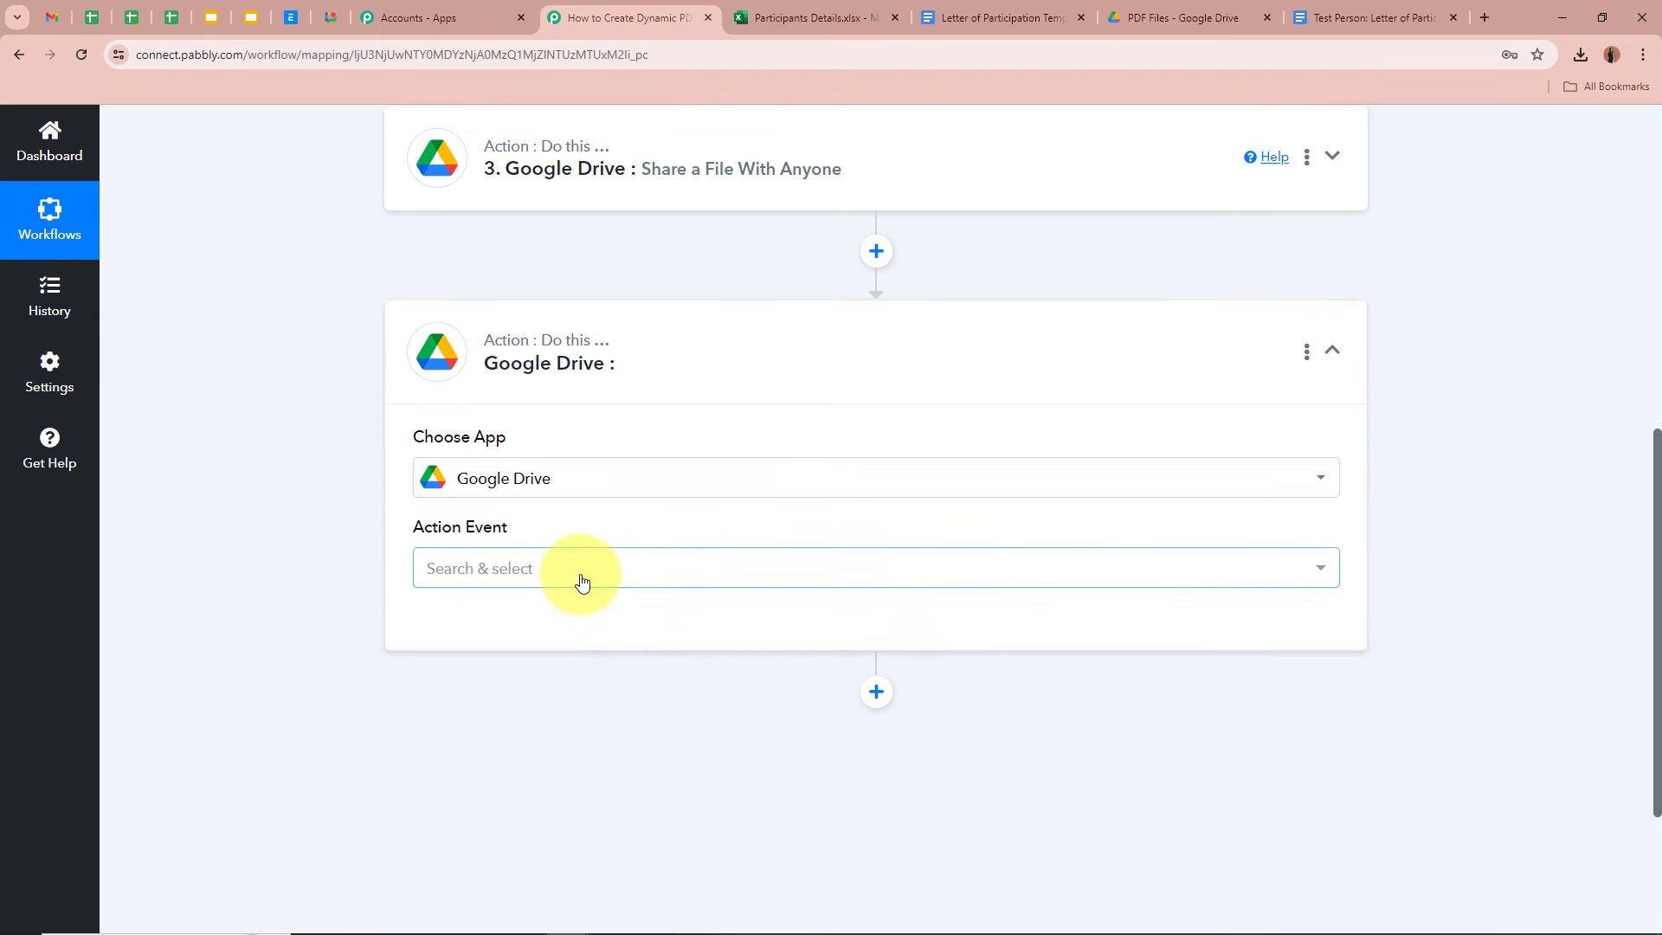
{"action": "left_click", "coordinate": [582, 578]}
{"action": "scroll", "coordinate": [620, 468], "scroll_direction": "down", "scroll_amount": 8}
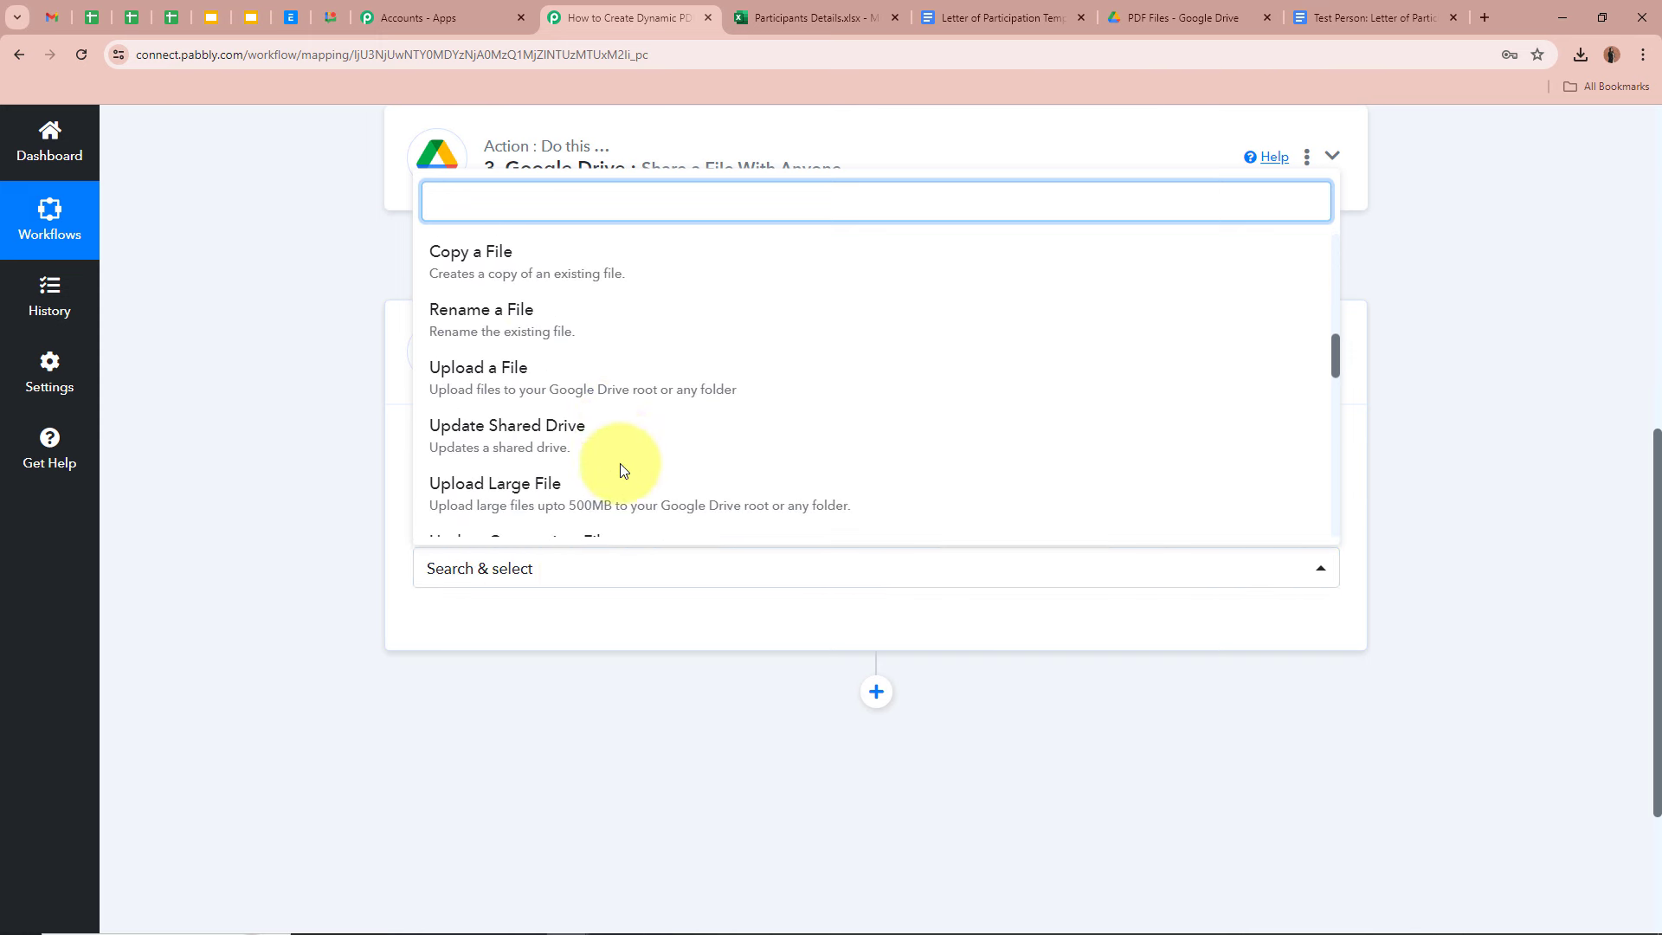
{"action": "left_click", "coordinate": [540, 373]}
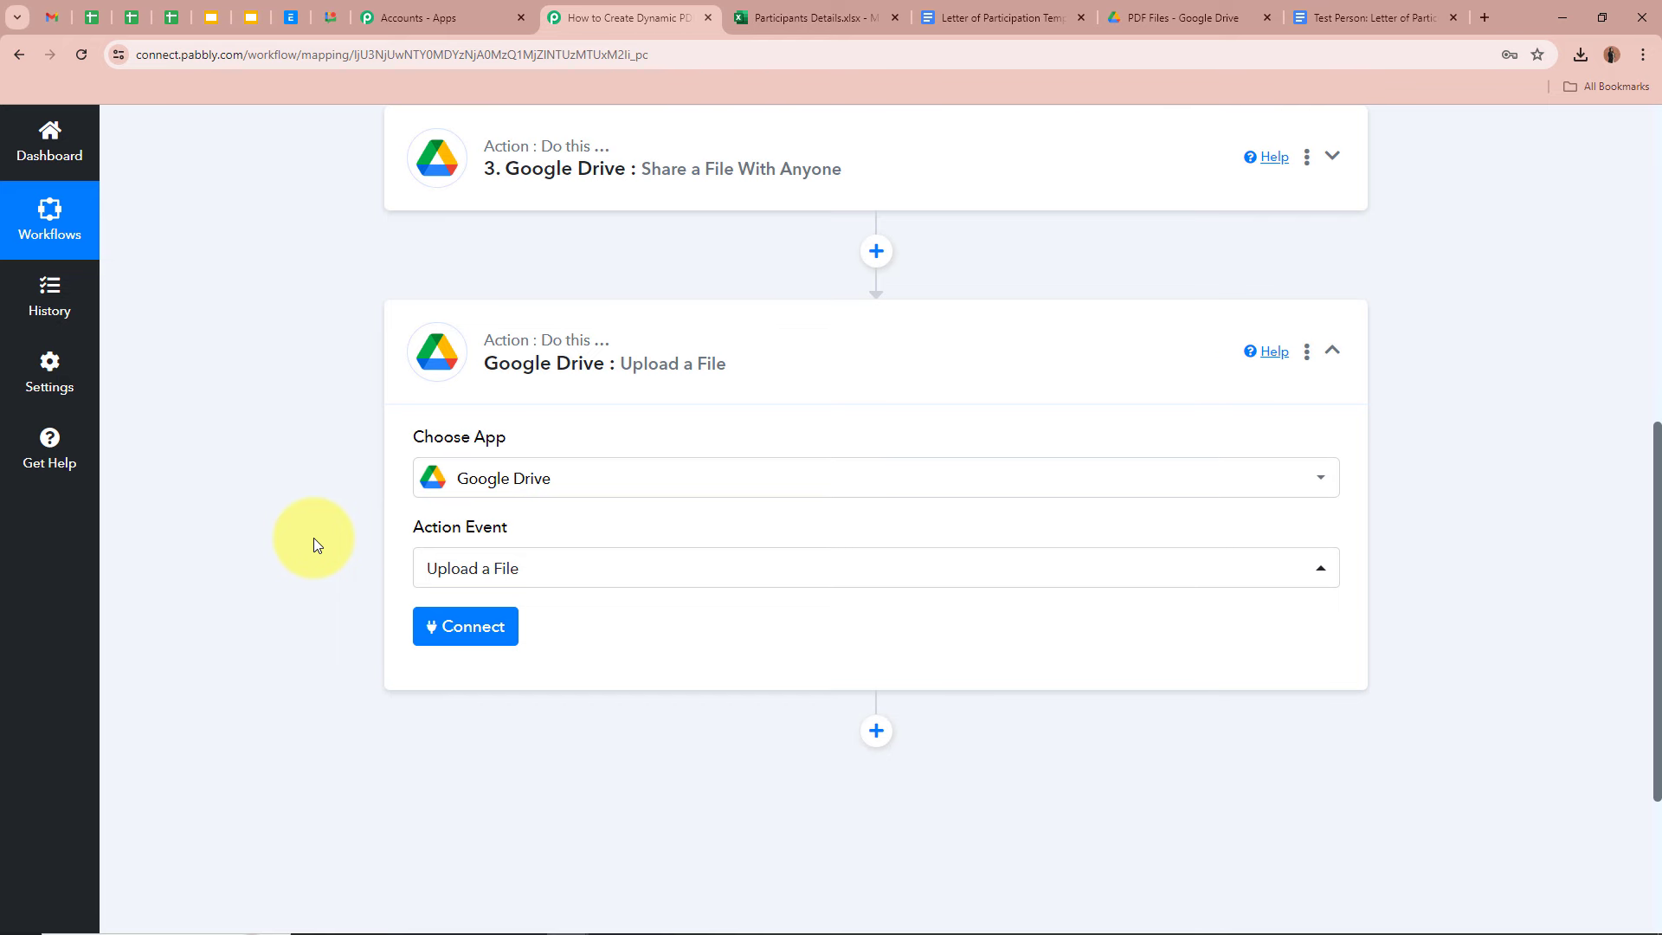
- Link the Upload a File step to the existing Google Drive connection and save it
{"action": "left_click", "coordinate": [1141, 18]}
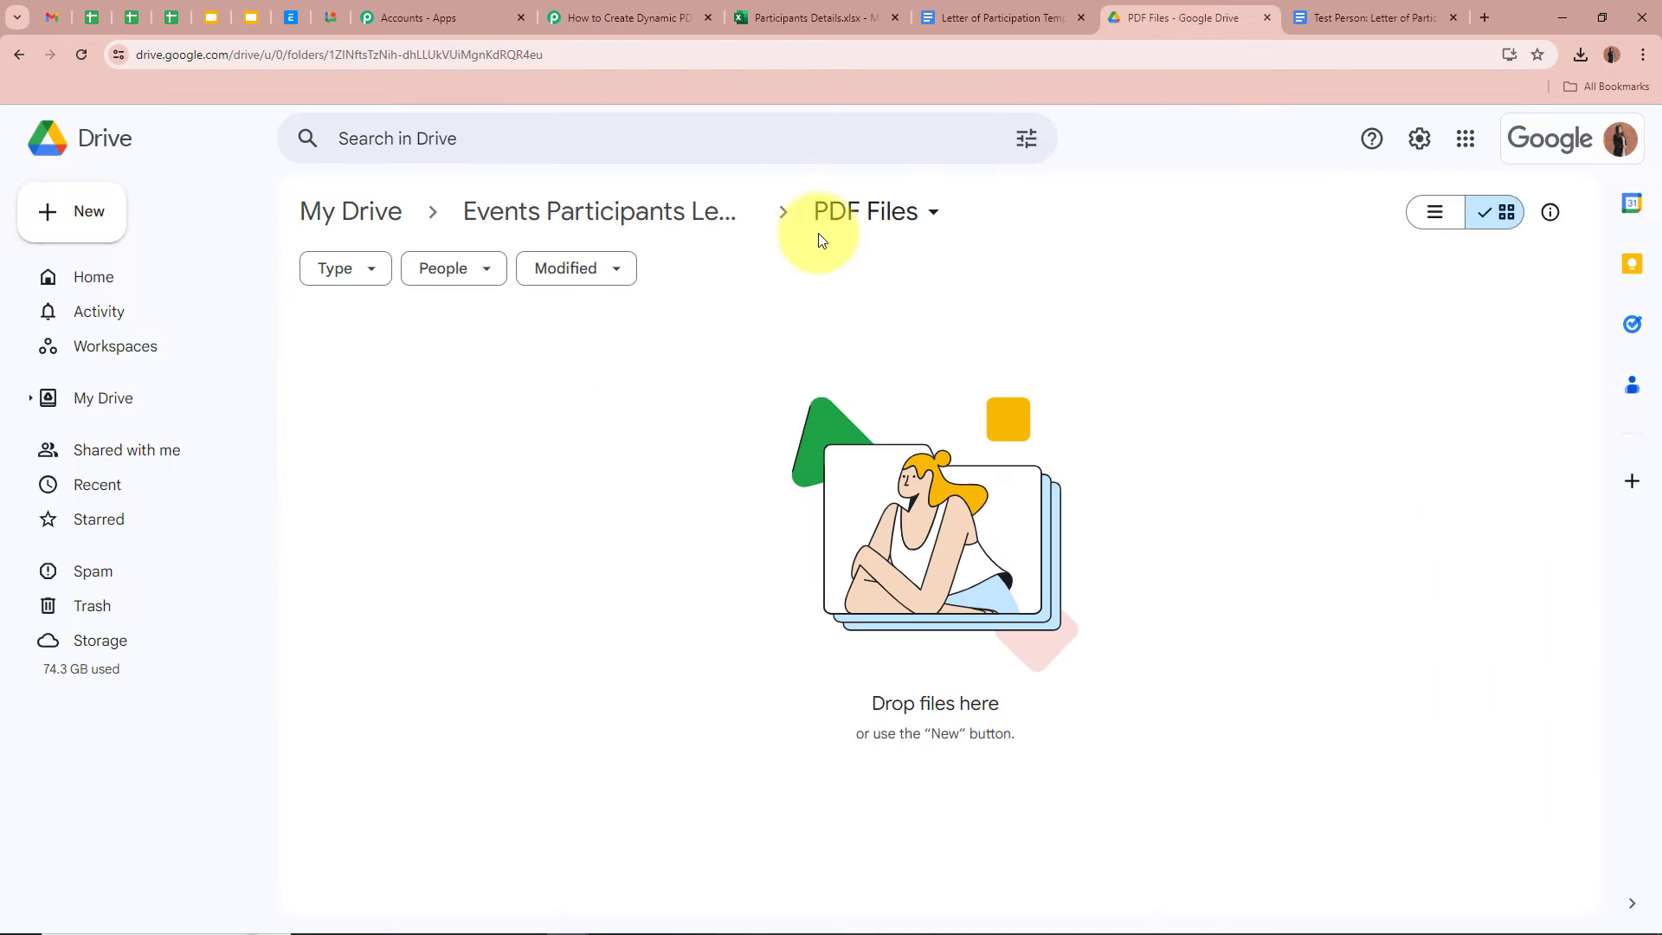
{"action": "left_click", "coordinate": [629, 19]}
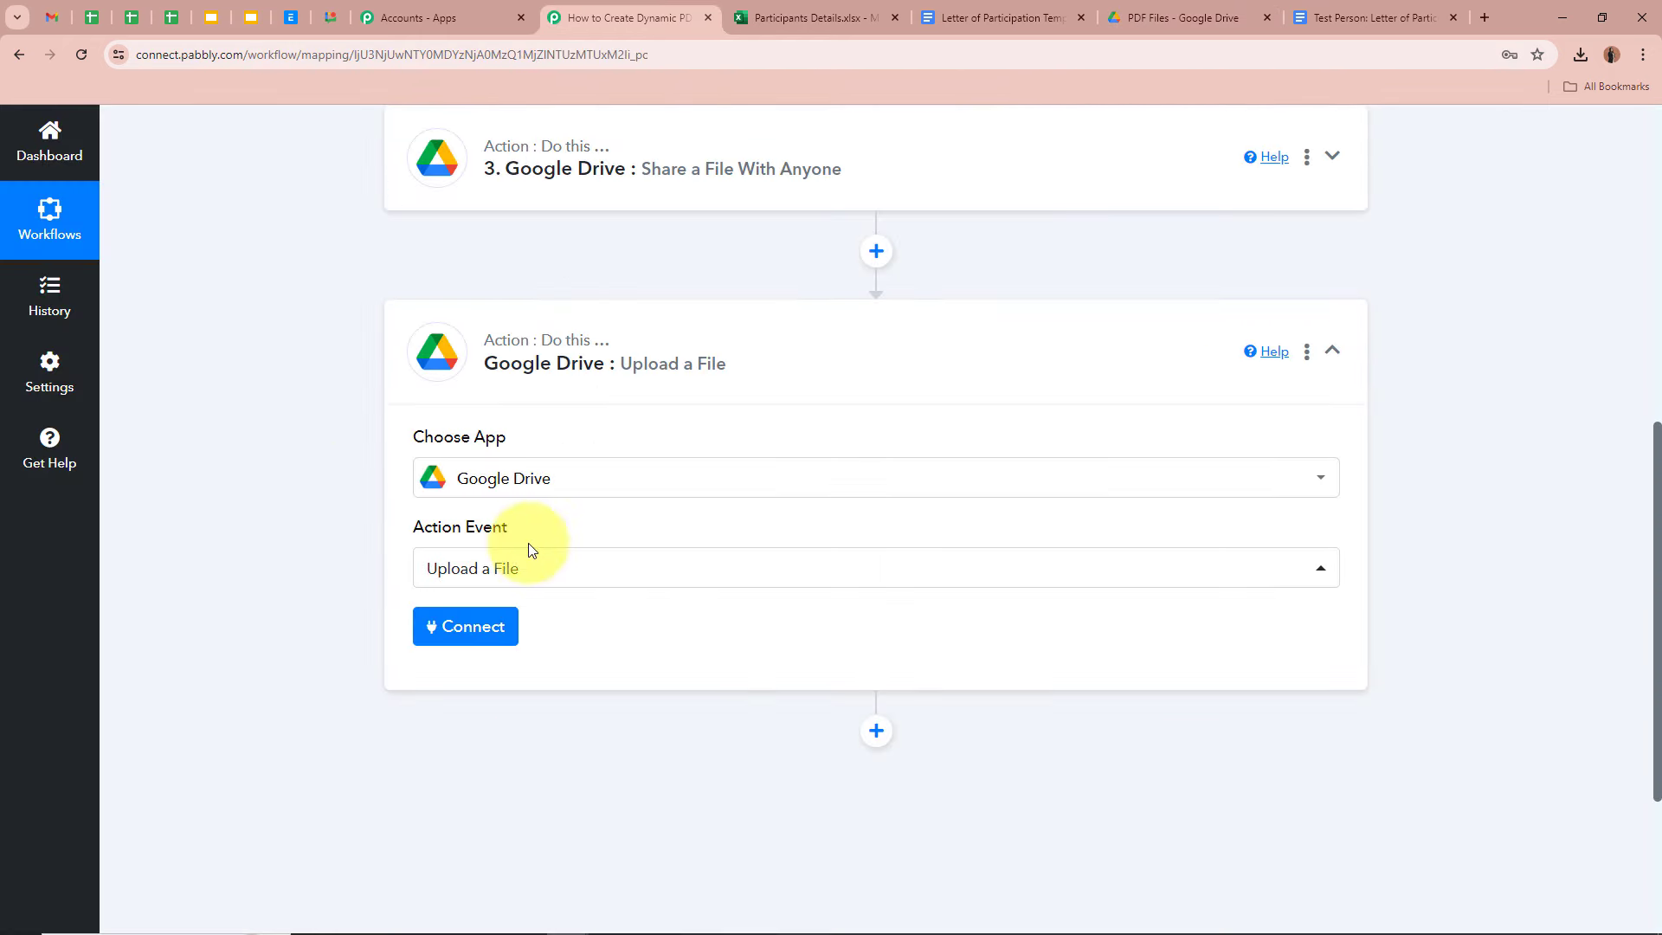
{"action": "left_click", "coordinate": [466, 626]}
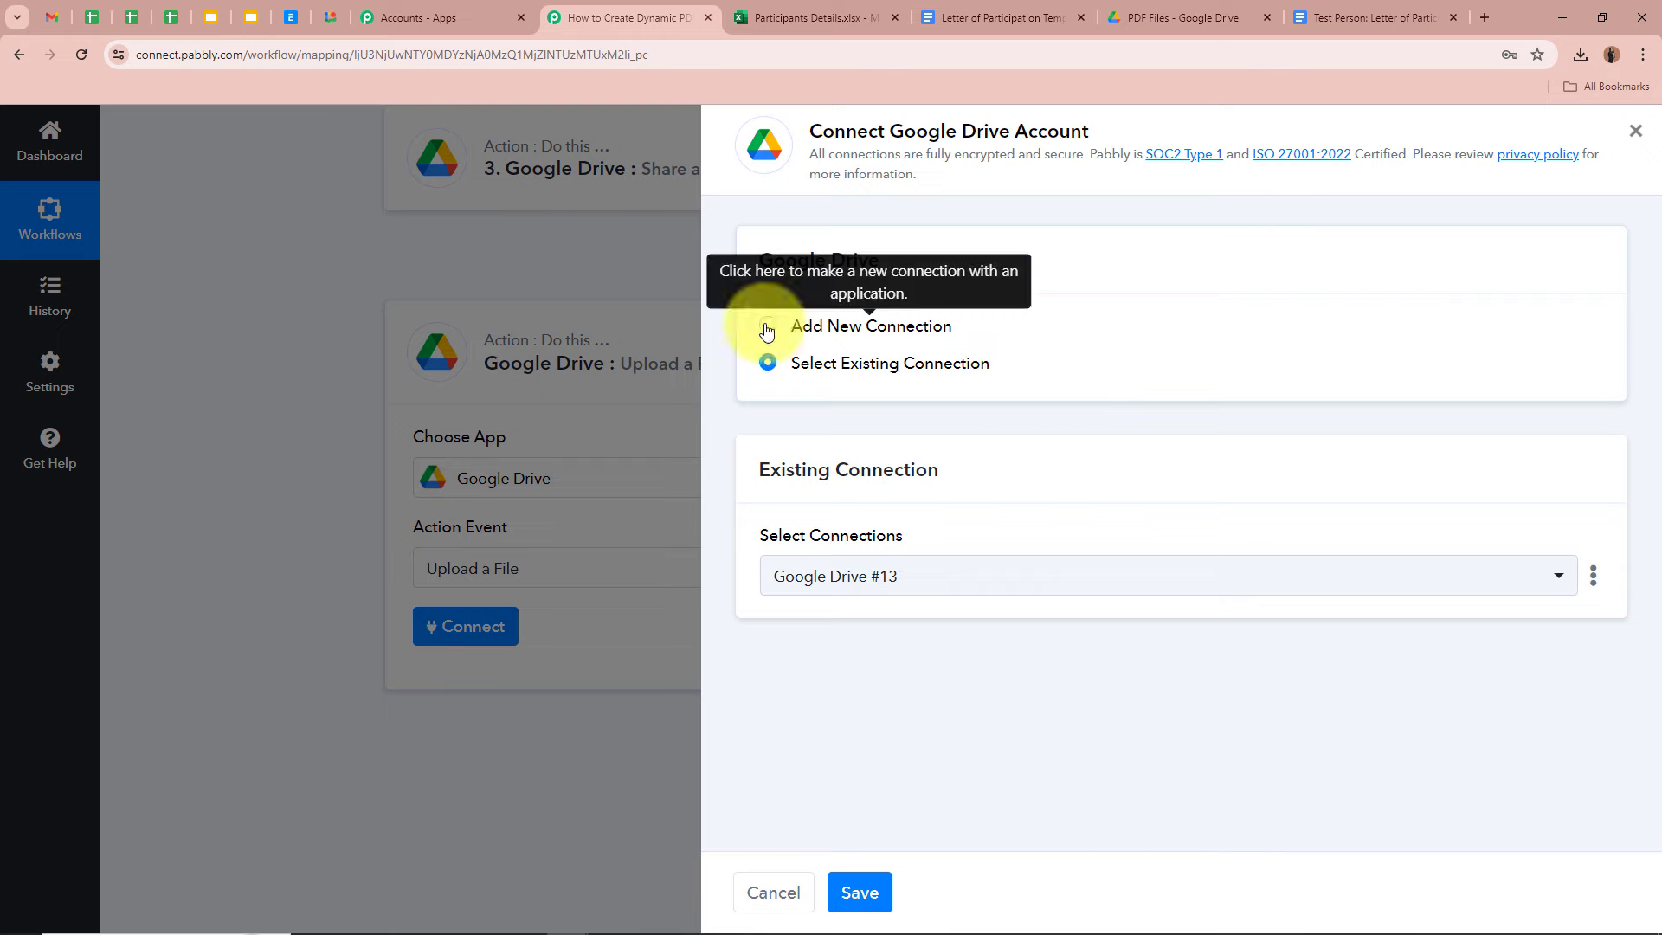
{"action": "left_click", "coordinate": [860, 893]}
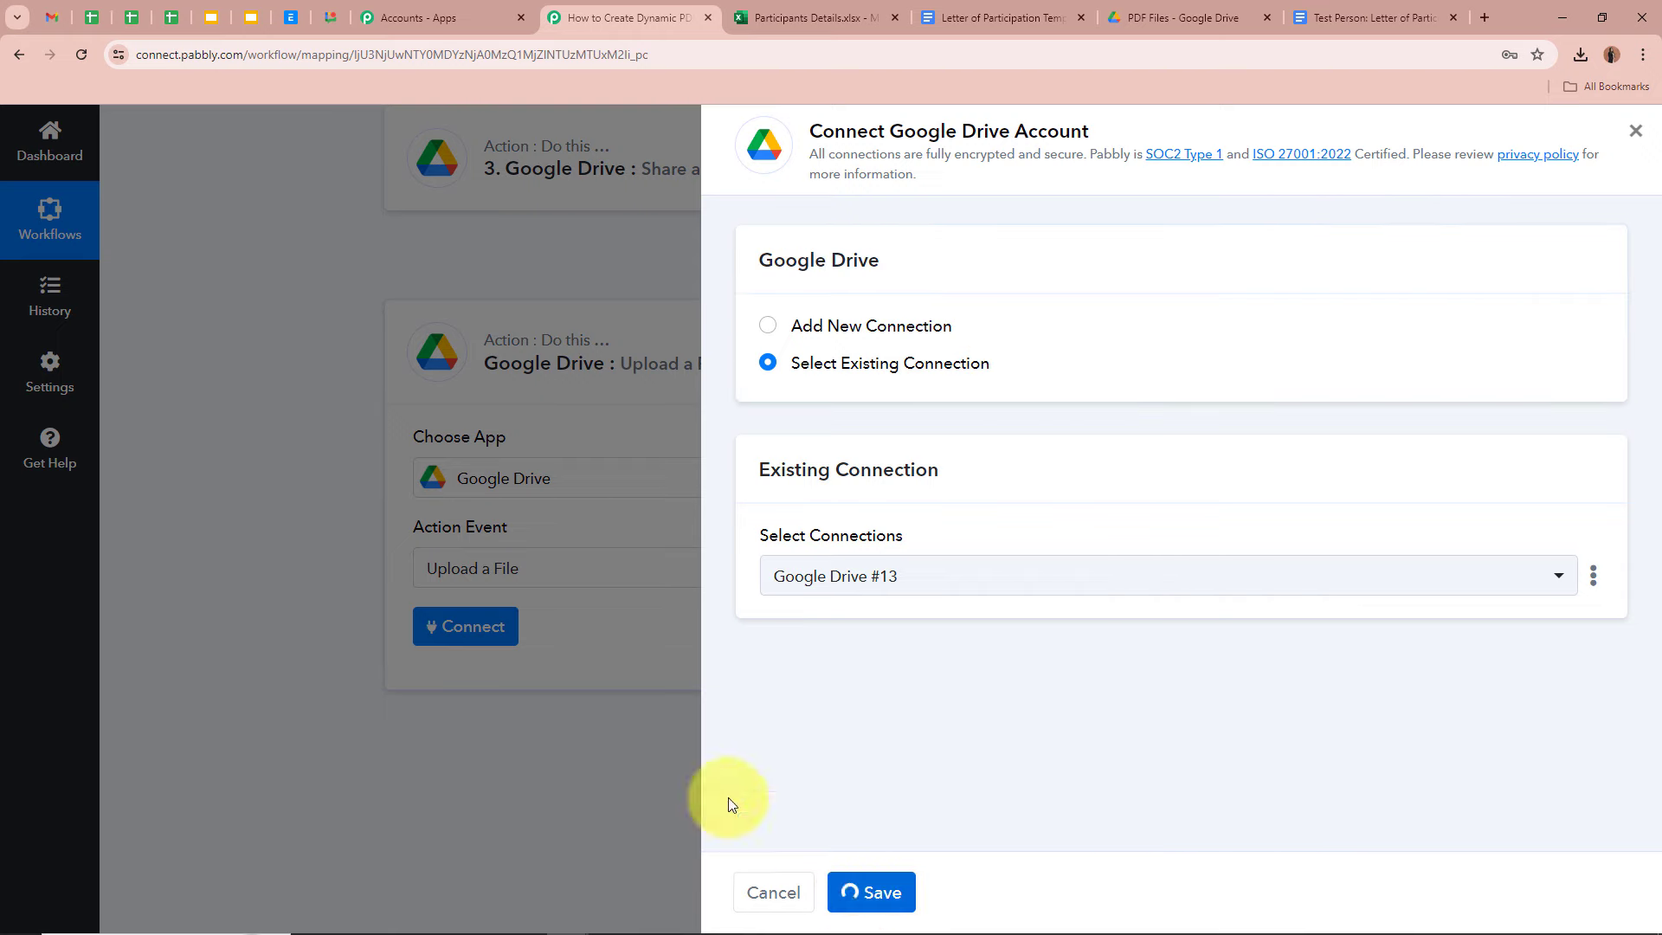
{"action": "scroll", "coordinate": [362, 560], "scroll_direction": "down", "scroll_amount": 2}
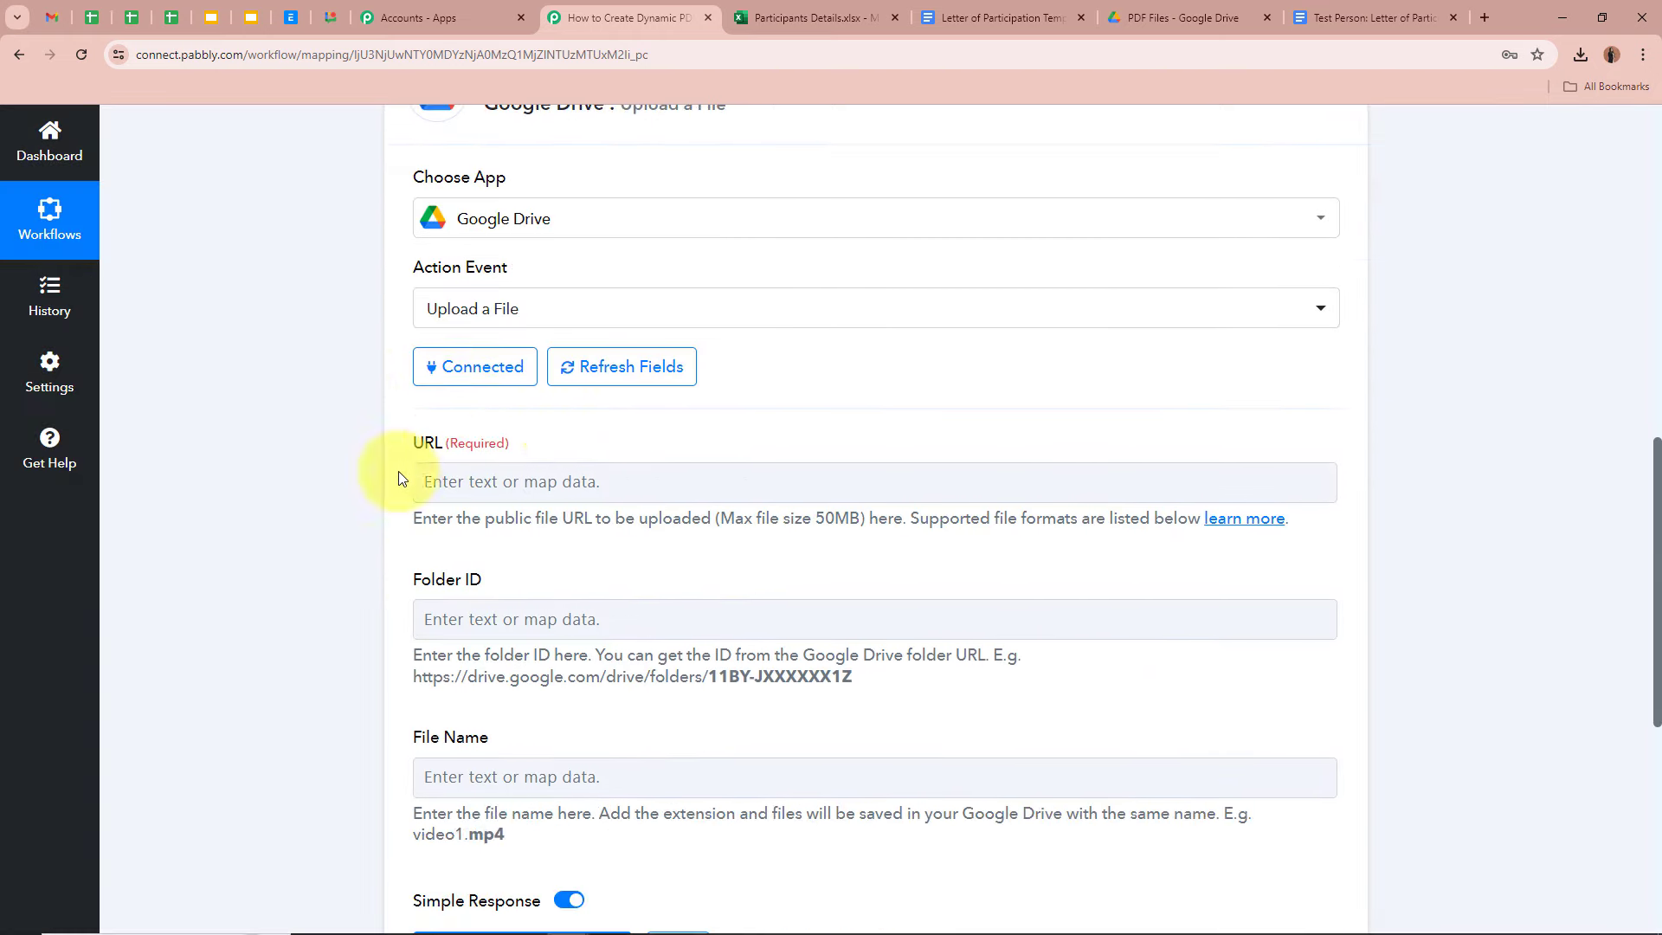
- Highlight 'public file URL' in the URL field's help text
{"action": "left_click_drag", "start_coordinate": [422, 517], "coordinate": [788, 524]}
{"action": "left_click", "coordinate": [788, 524]}
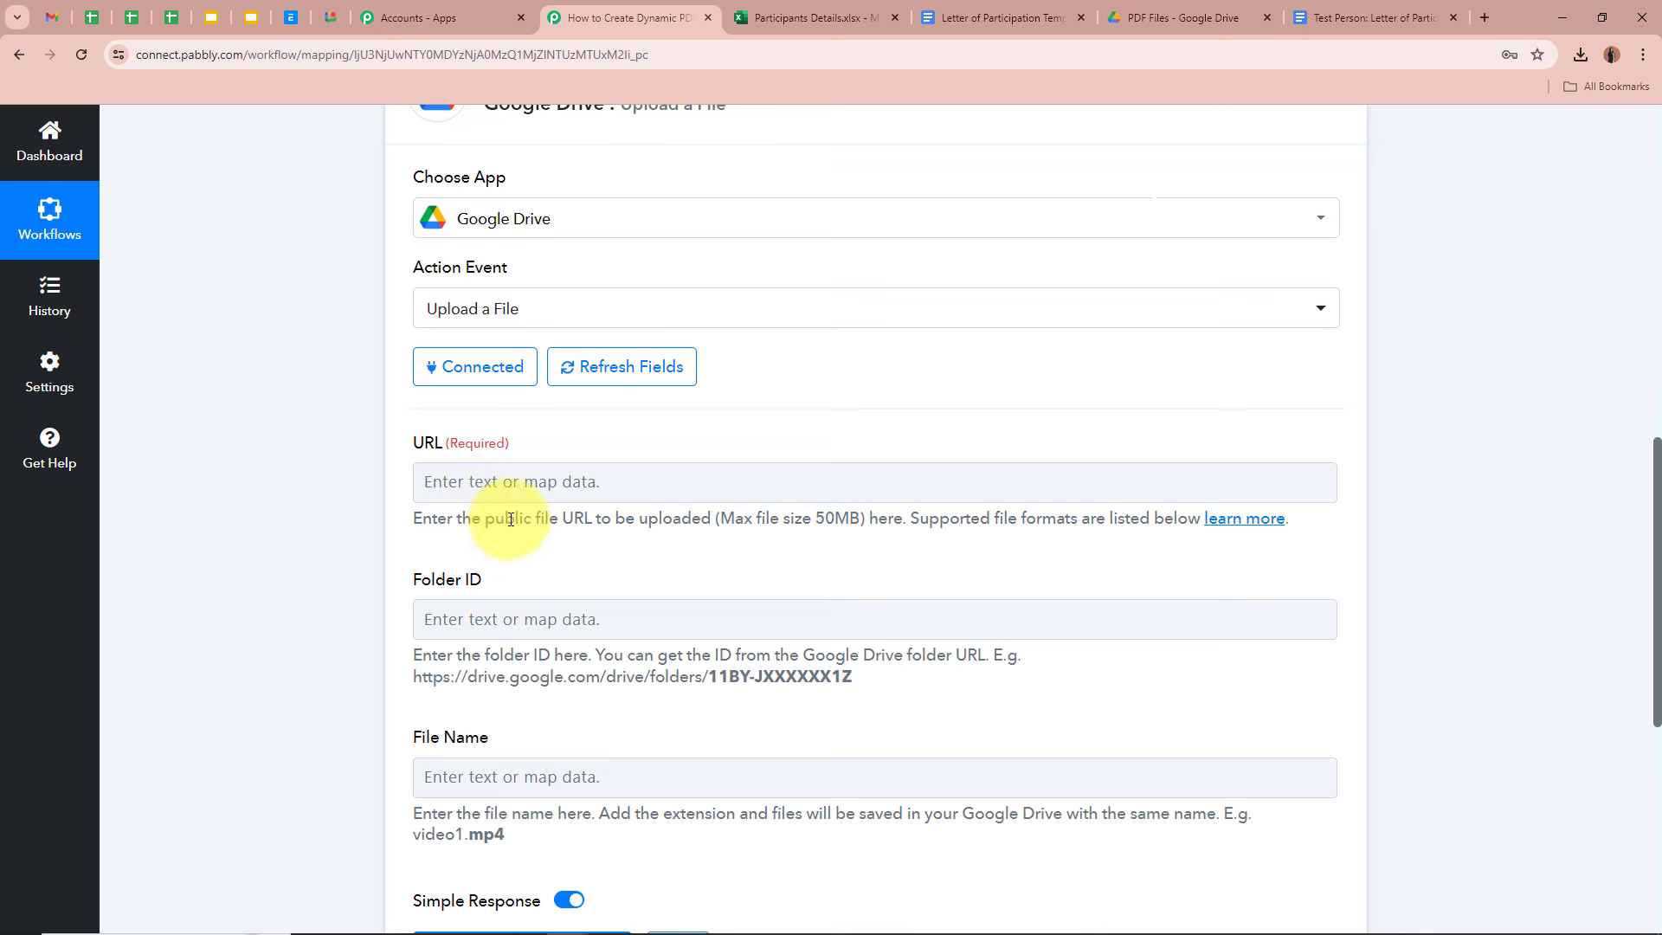
{"action": "left_click_drag", "start_coordinate": [496, 518], "coordinate": [687, 520]}
{"action": "left_click_drag", "start_coordinate": [482, 517], "coordinate": [594, 521]}
{"action": "left_click", "coordinate": [596, 520]}
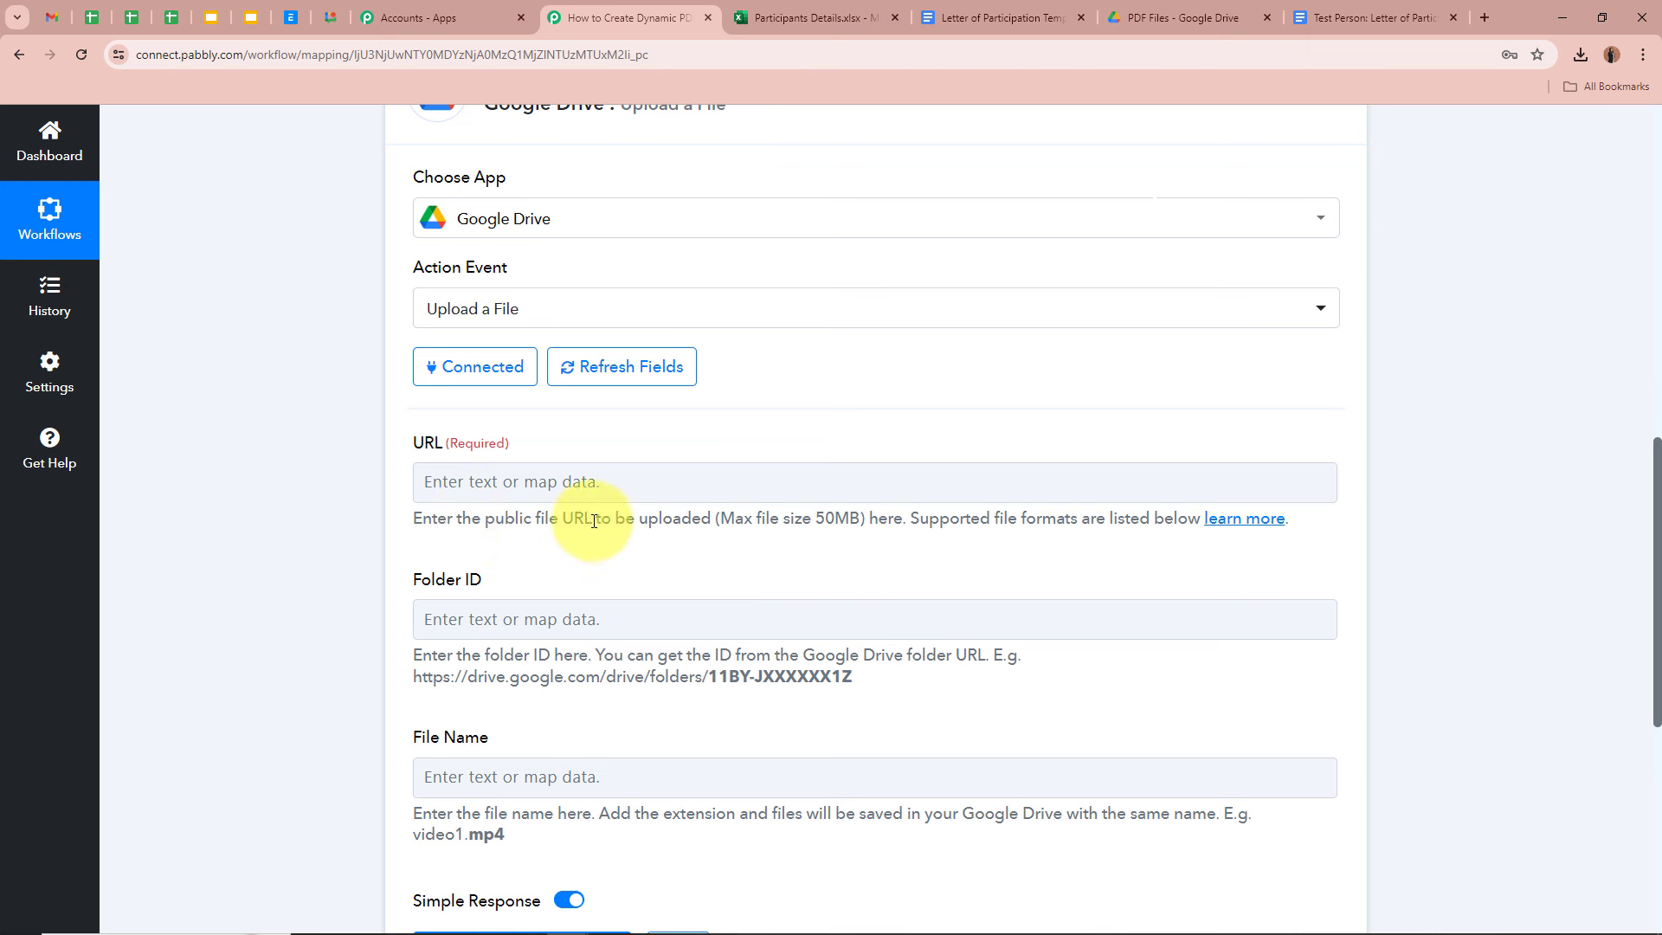
- Map the Google Drive step's Application/pdf export link into the upload URL field
{"action": "left_click", "coordinate": [496, 493]}
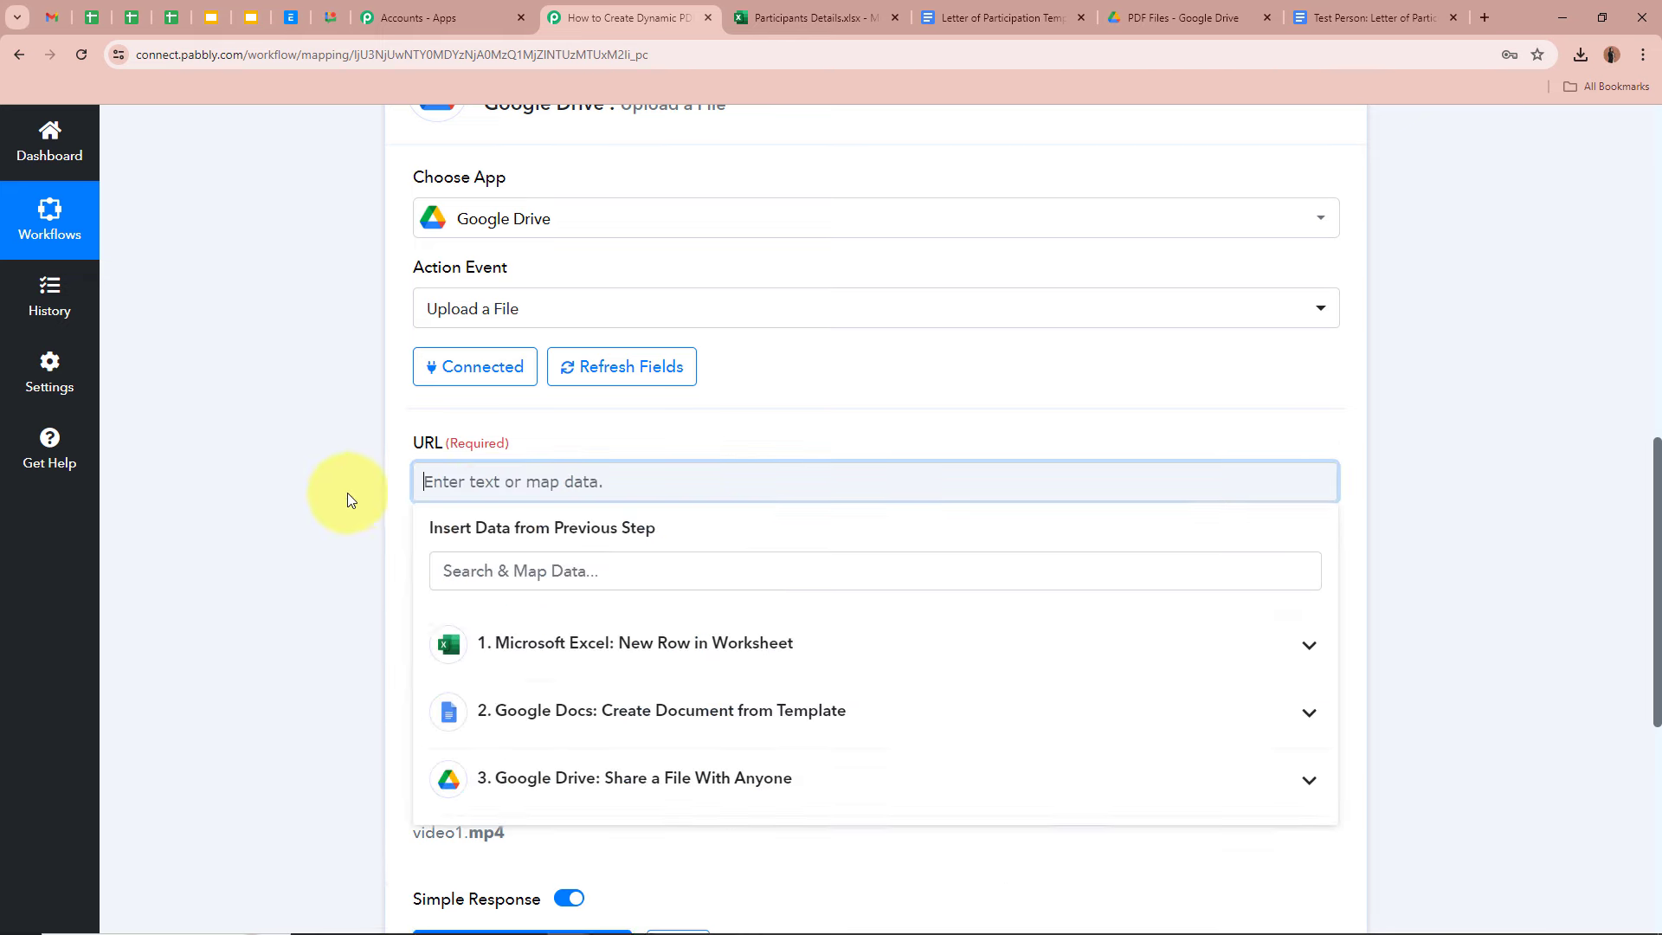
{"action": "scroll", "coordinate": [594, 619], "scroll_direction": "down", "scroll_amount": 2}
{"action": "left_click", "coordinate": [594, 616]}
{"action": "scroll", "coordinate": [623, 779], "scroll_direction": "down", "scroll_amount": 3}
{"action": "scroll", "coordinate": [624, 814], "scroll_direction": "down", "scroll_amount": 3}
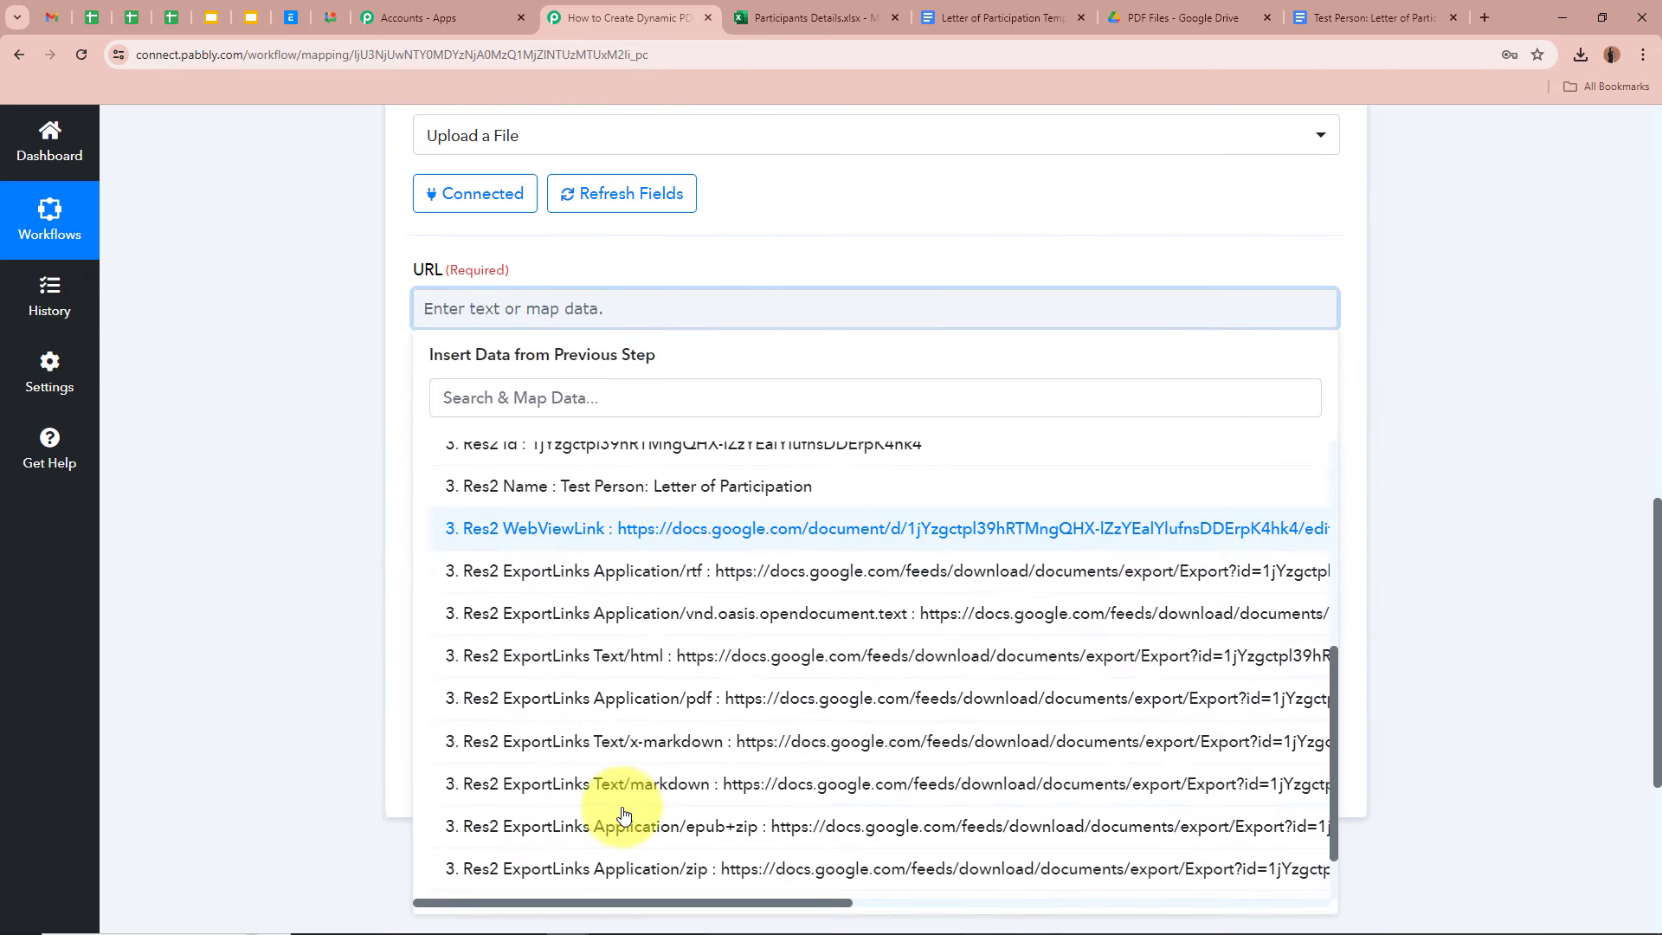
{"action": "left_click", "coordinate": [594, 690]}
{"action": "left_click", "coordinate": [313, 306]}
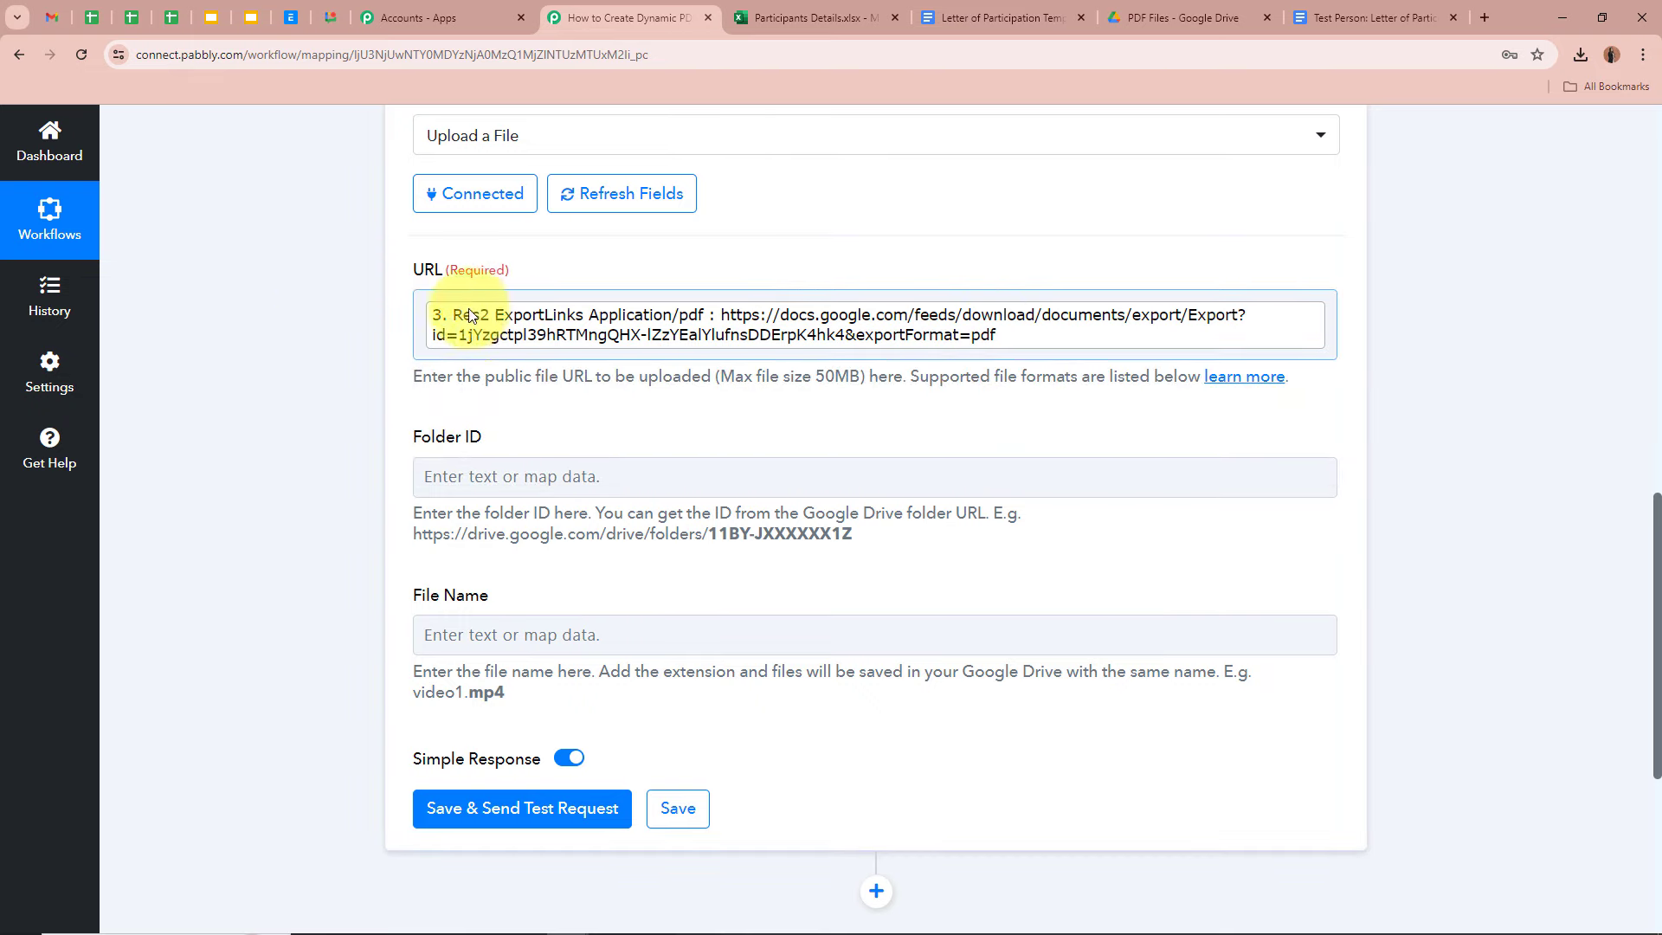
- Select the Folder ID field and bring up the empty PDF Files folder in Google Drive
{"action": "scroll", "coordinate": [1021, 331], "scroll_direction": "up", "scroll_amount": 10}
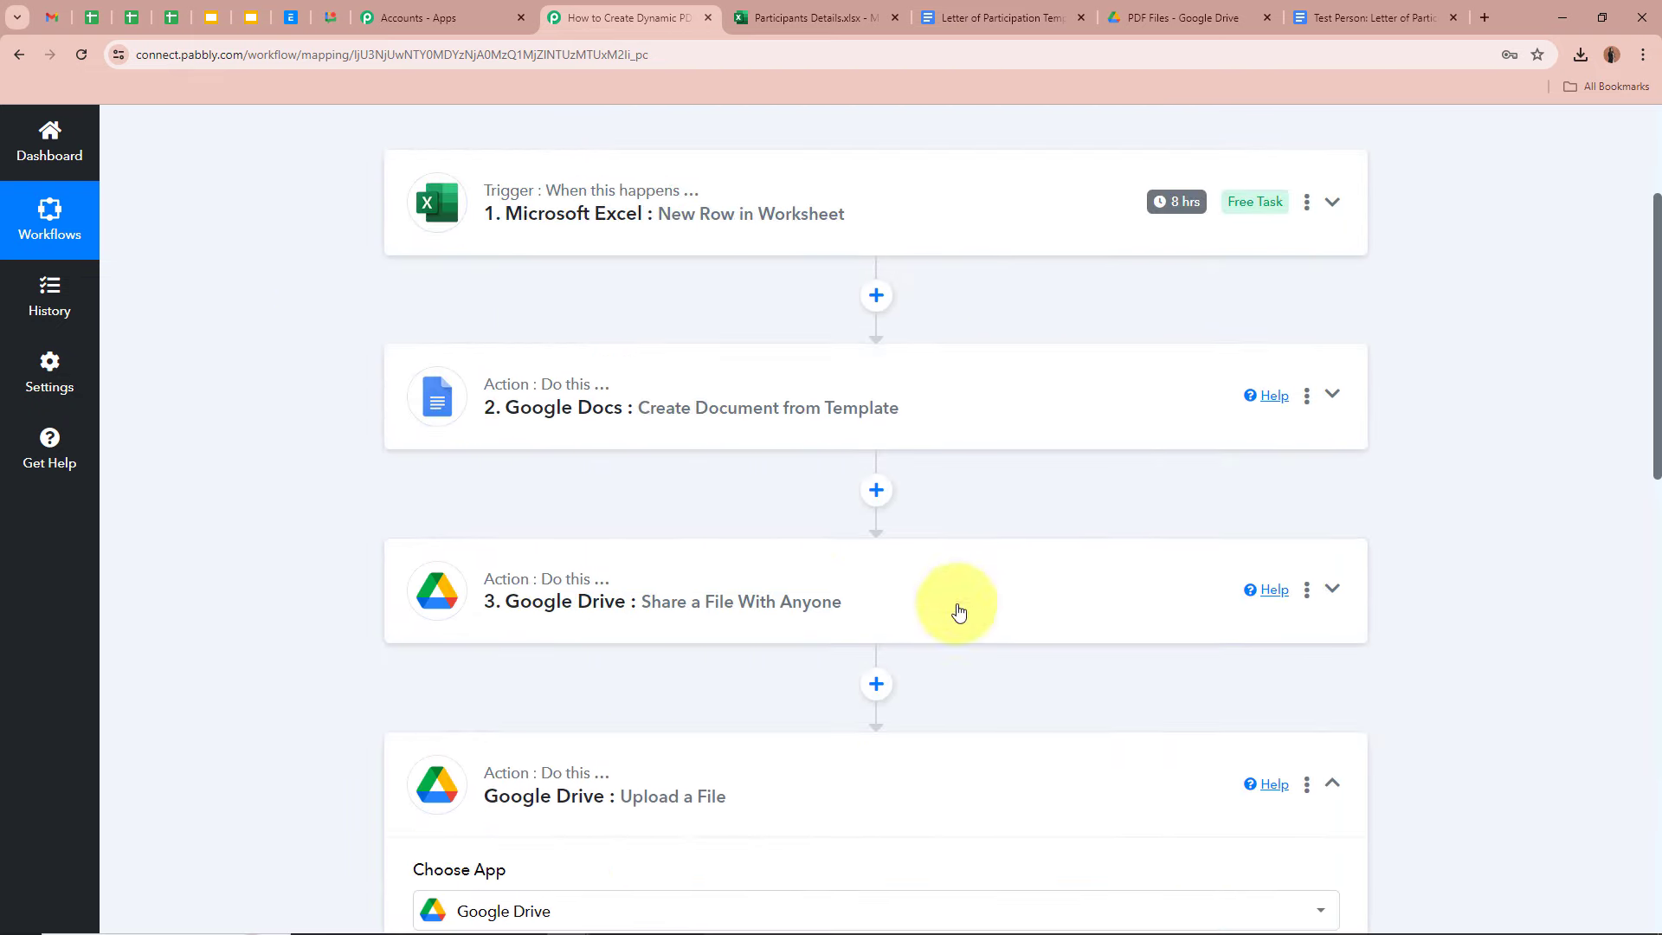
{"action": "scroll", "coordinate": [375, 631], "scroll_direction": "down", "scroll_amount": 7}
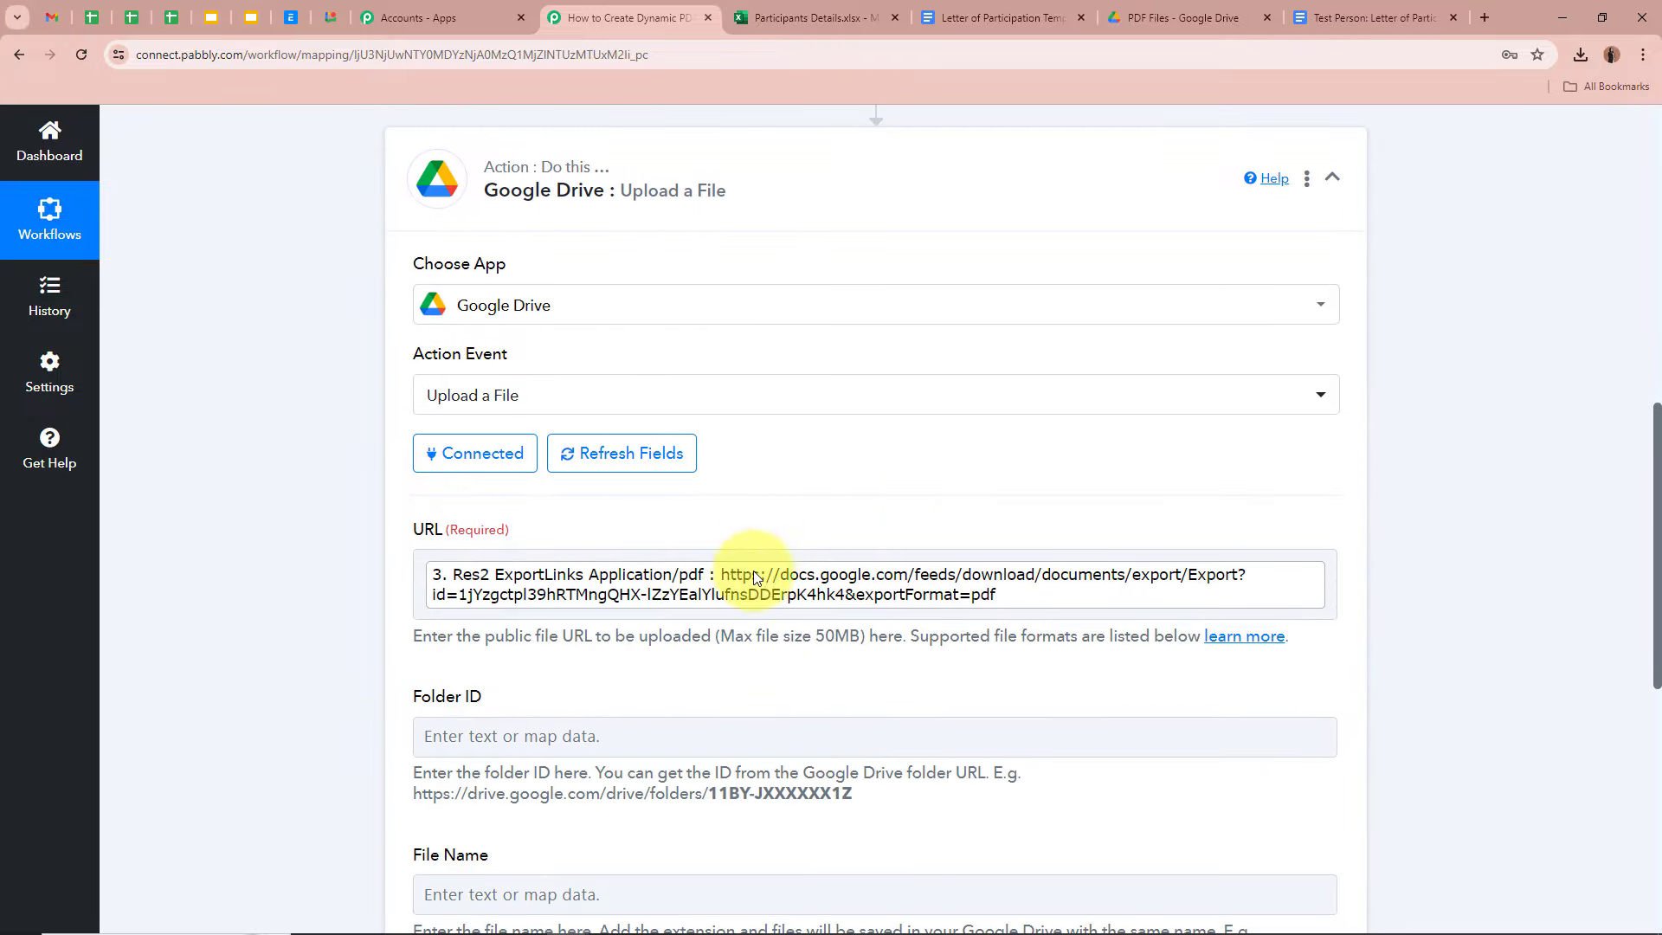
{"action": "scroll", "coordinate": [459, 591], "scroll_direction": "down", "scroll_amount": 2}
{"action": "left_click", "coordinate": [434, 580]}
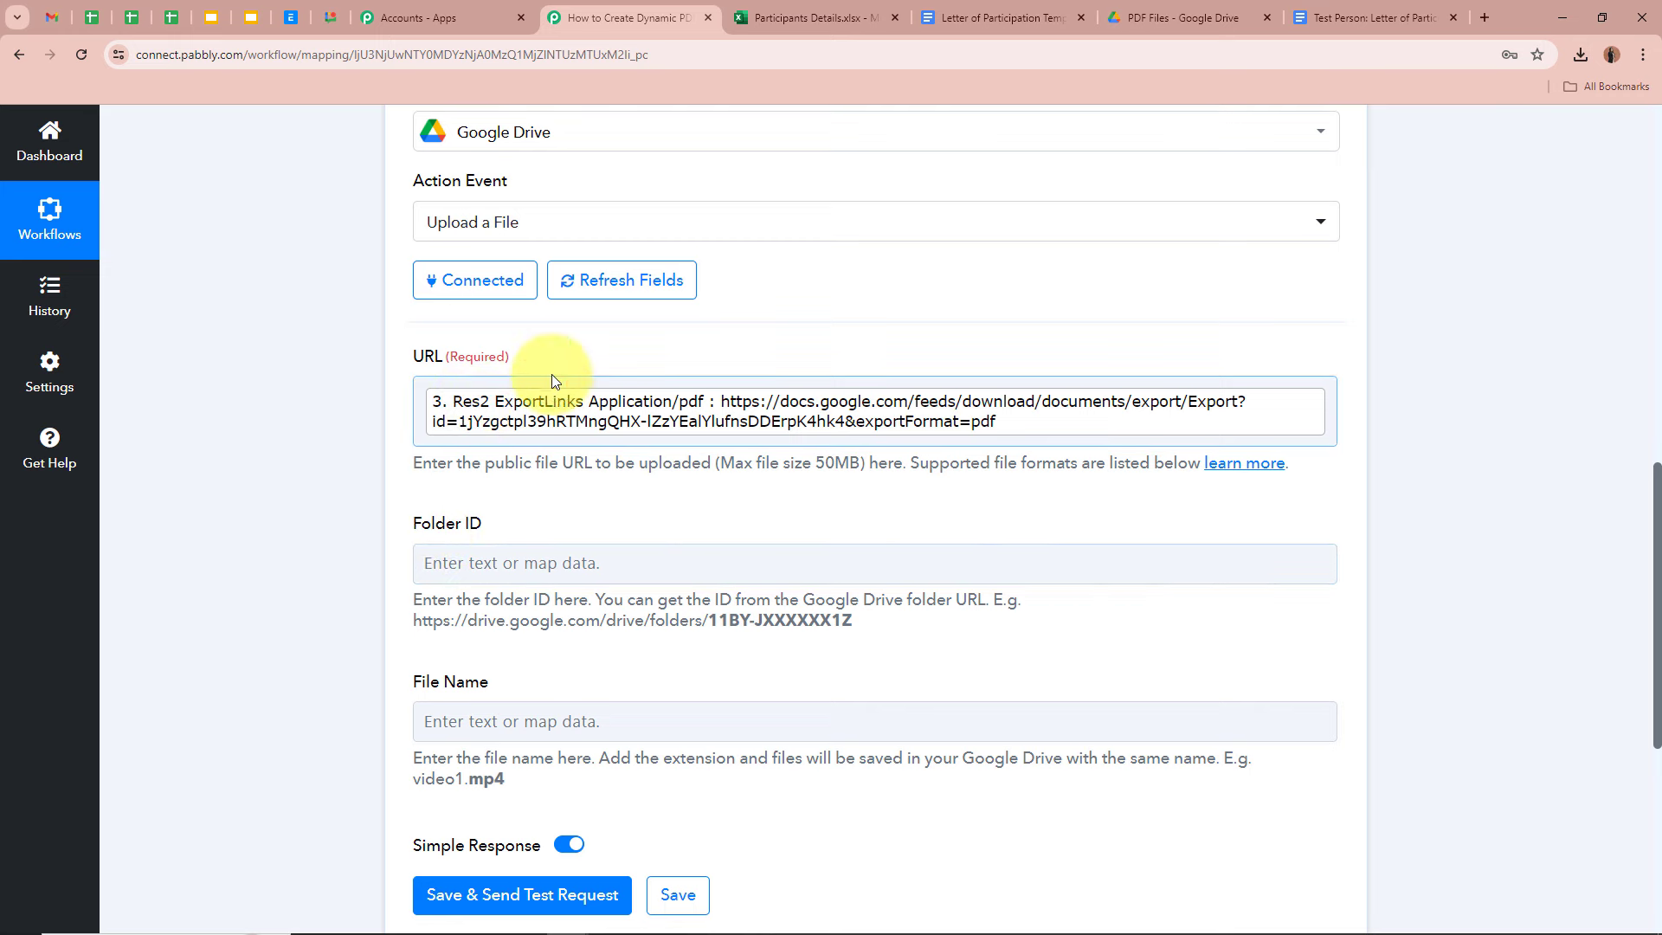
{"action": "left_click", "coordinate": [1149, 7]}
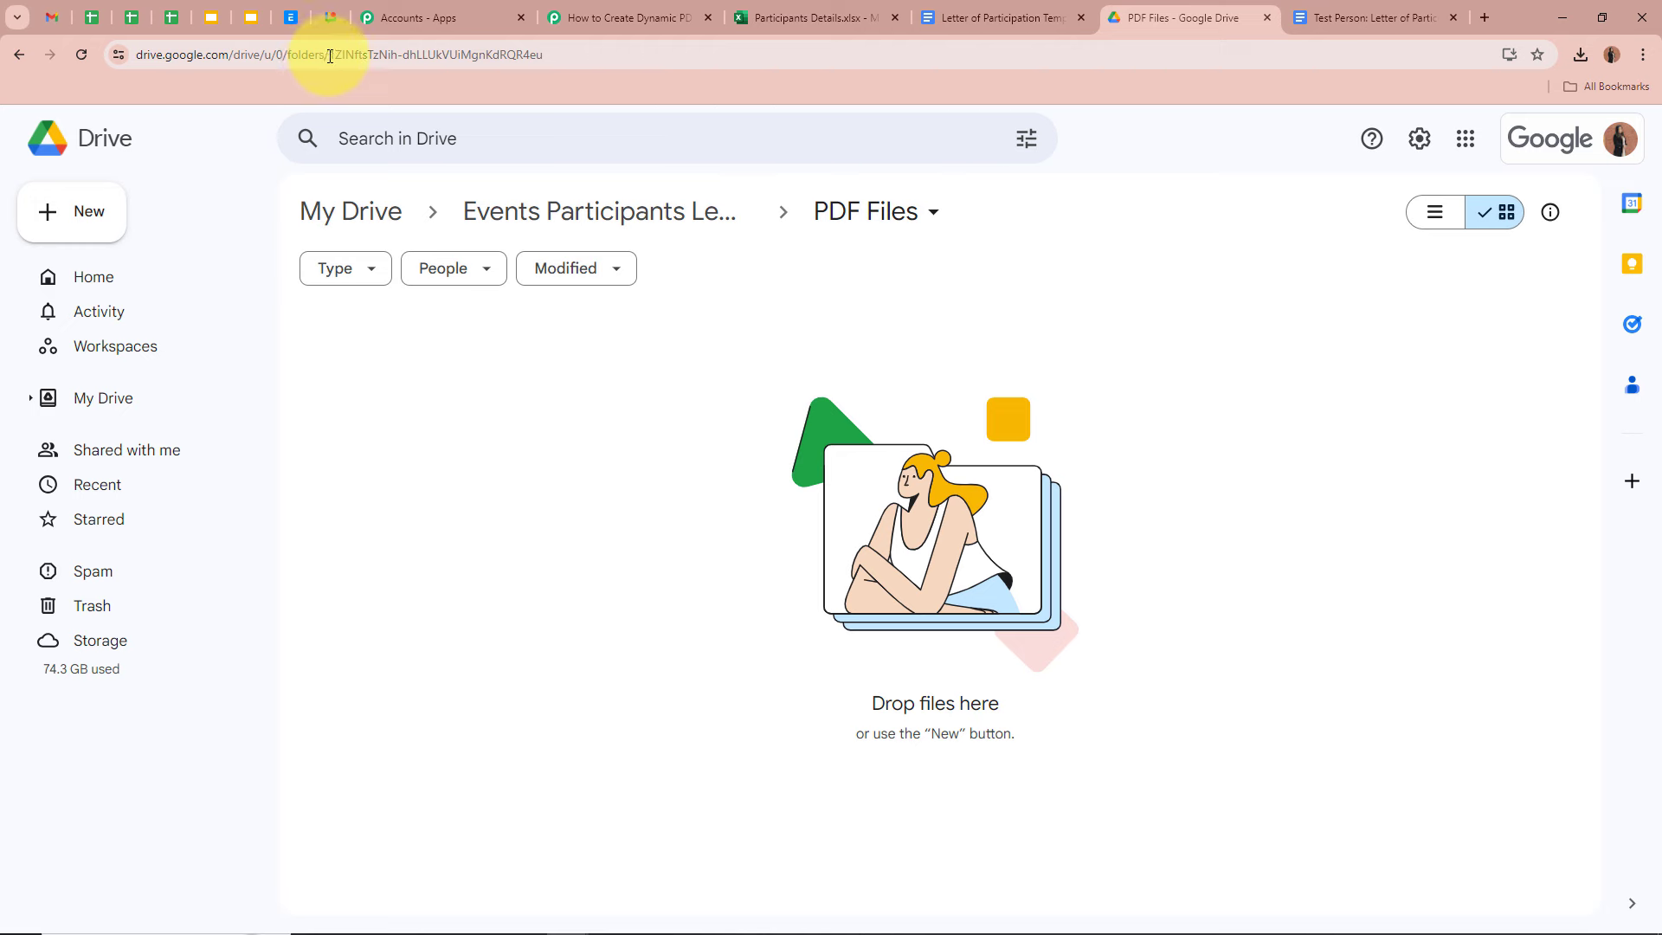
- Copy the PDF Files folder ID from the Drive address into the Folder ID field
{"action": "left_click_drag", "start_coordinate": [328, 54], "coordinate": [581, 56]}
{"action": "key", "text": "ctrl+c"}
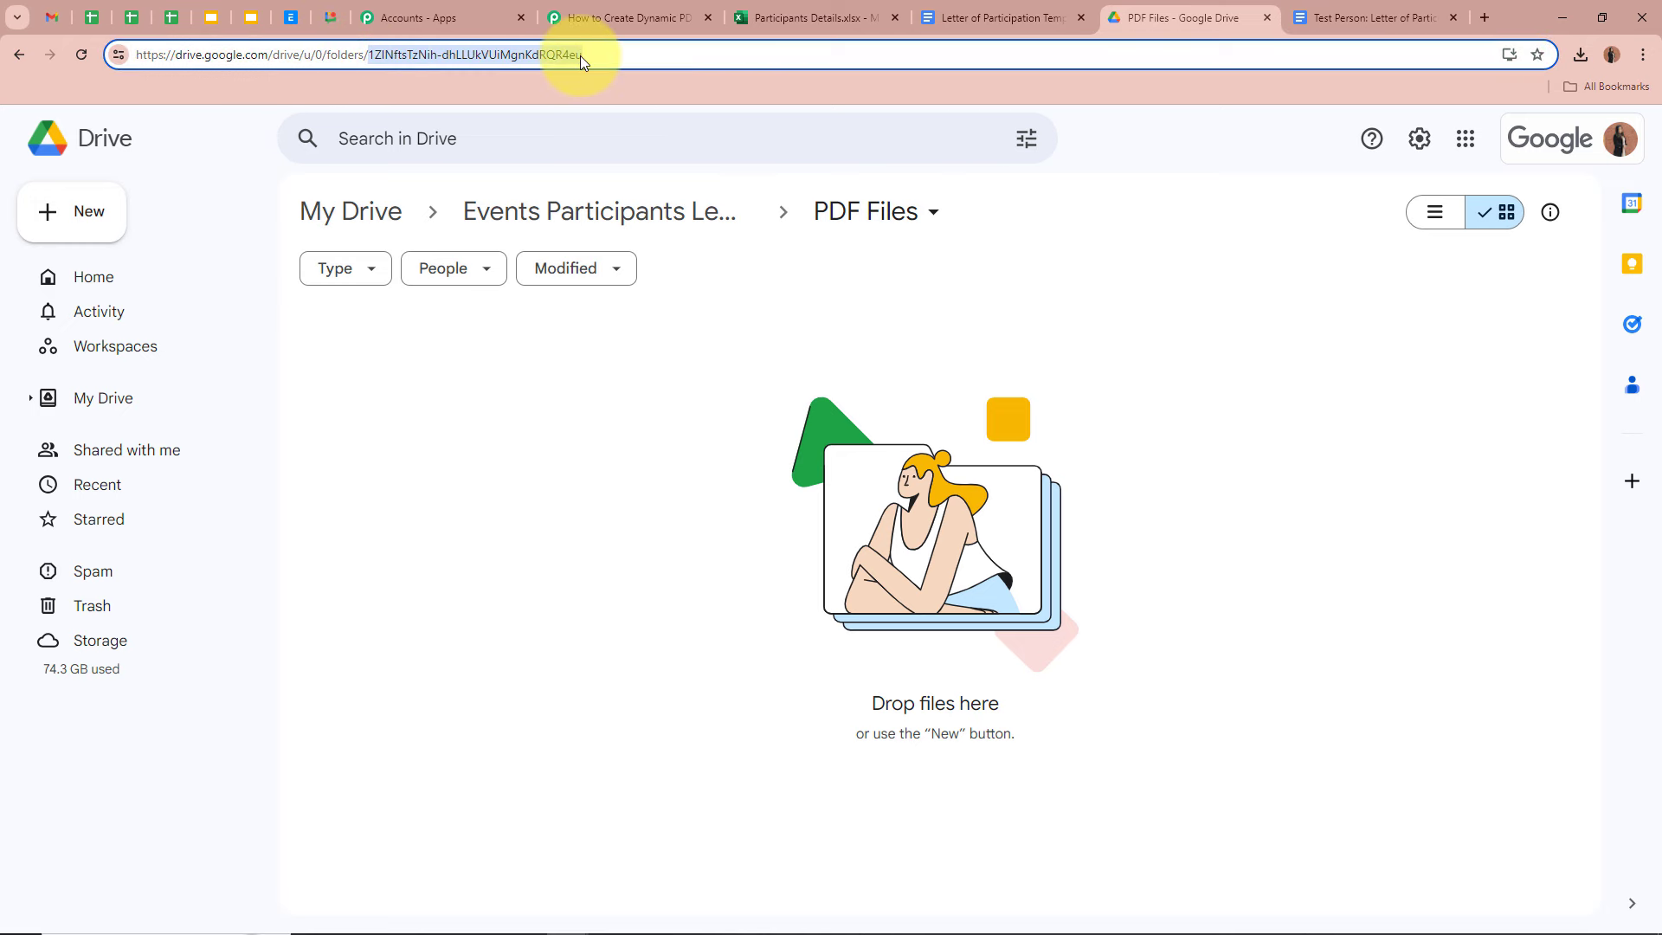
{"action": "left_click", "coordinate": [629, 18]}
{"action": "left_click", "coordinate": [588, 549]}
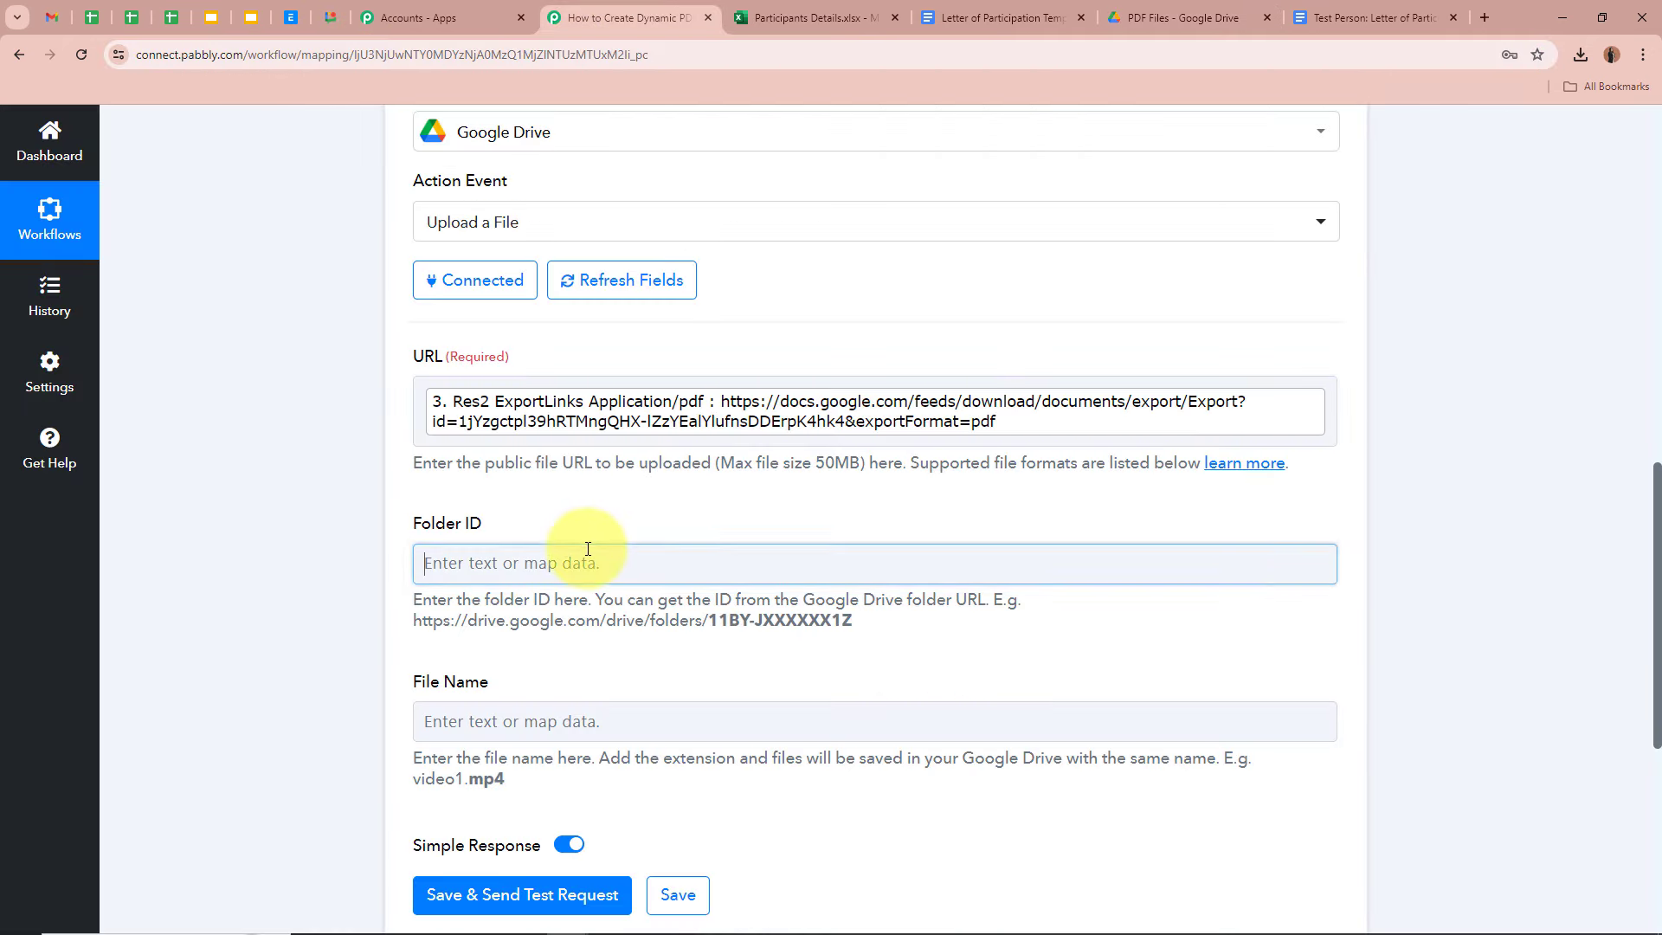
{"action": "key", "text": "ctrl+v"}
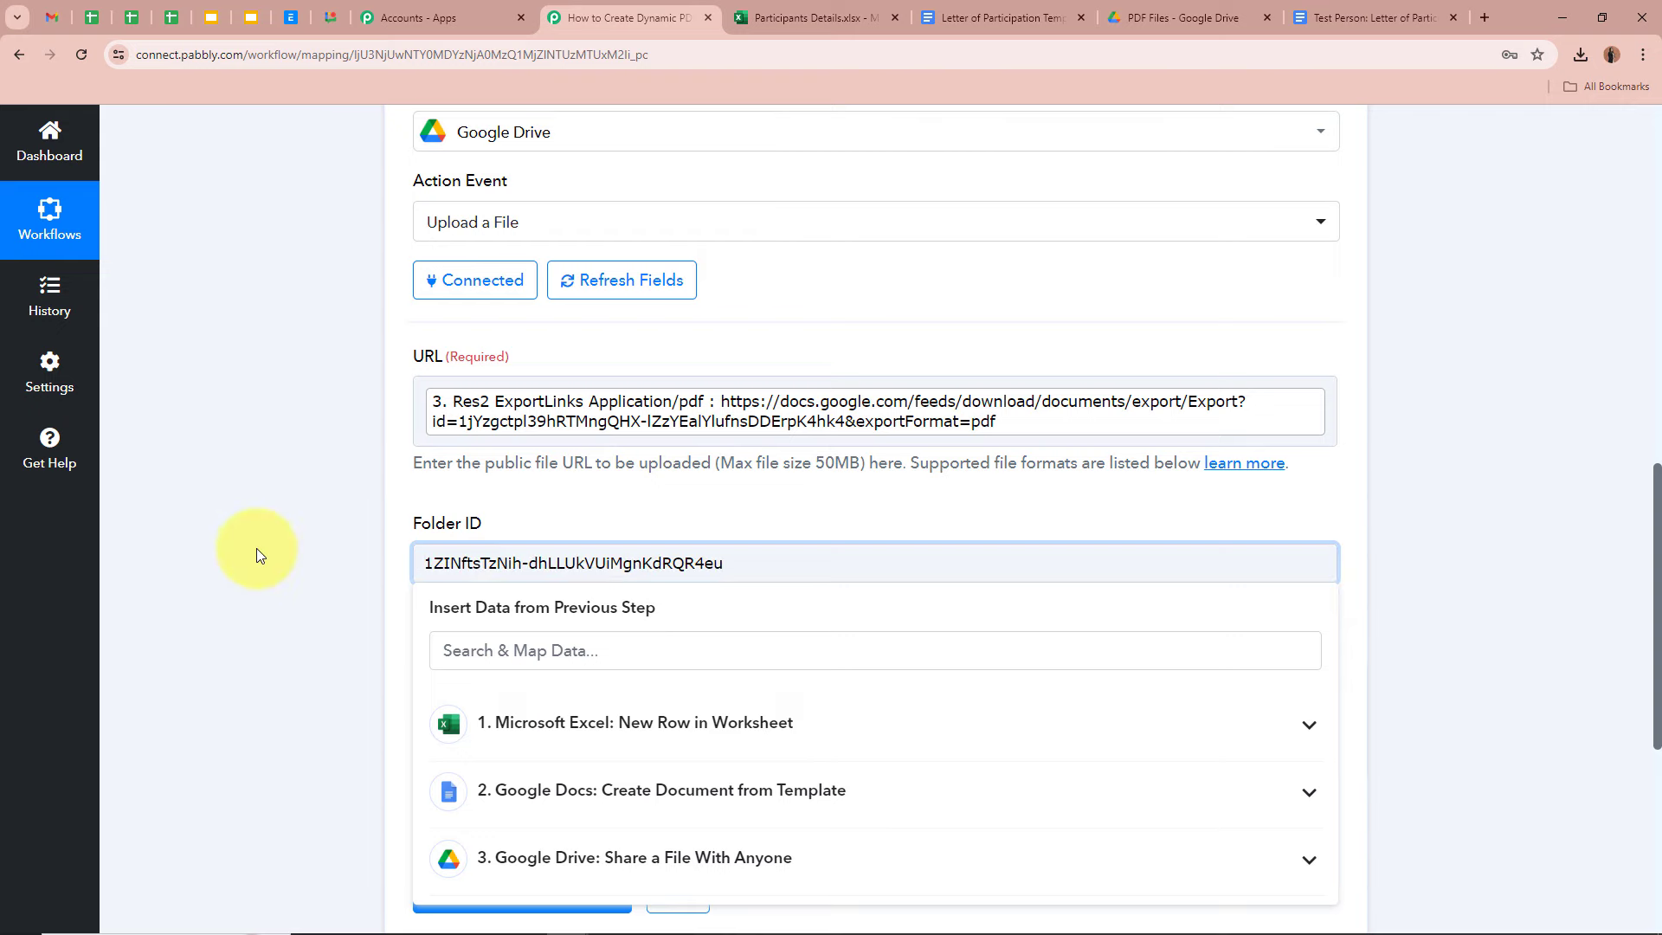
{"action": "left_click", "coordinate": [254, 554]}
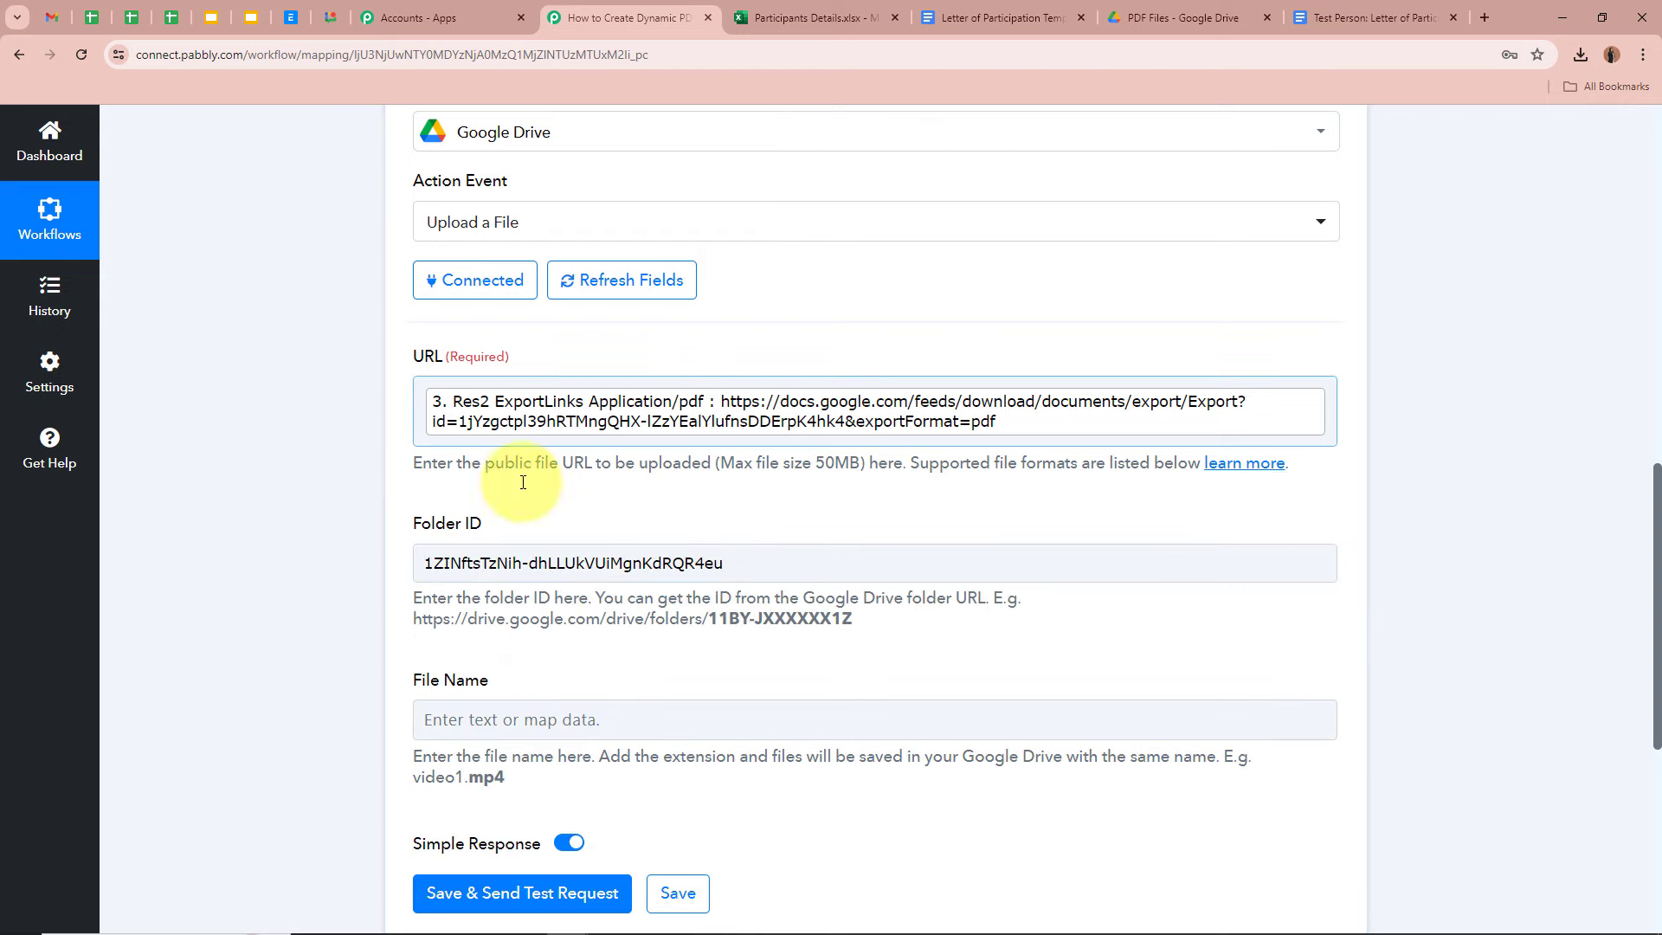
- Set File Name to the sharing step's 3. Res2 Name followed by '.pdf'
{"action": "scroll", "coordinate": [337, 417], "scroll_direction": "down", "scroll_amount": 2}
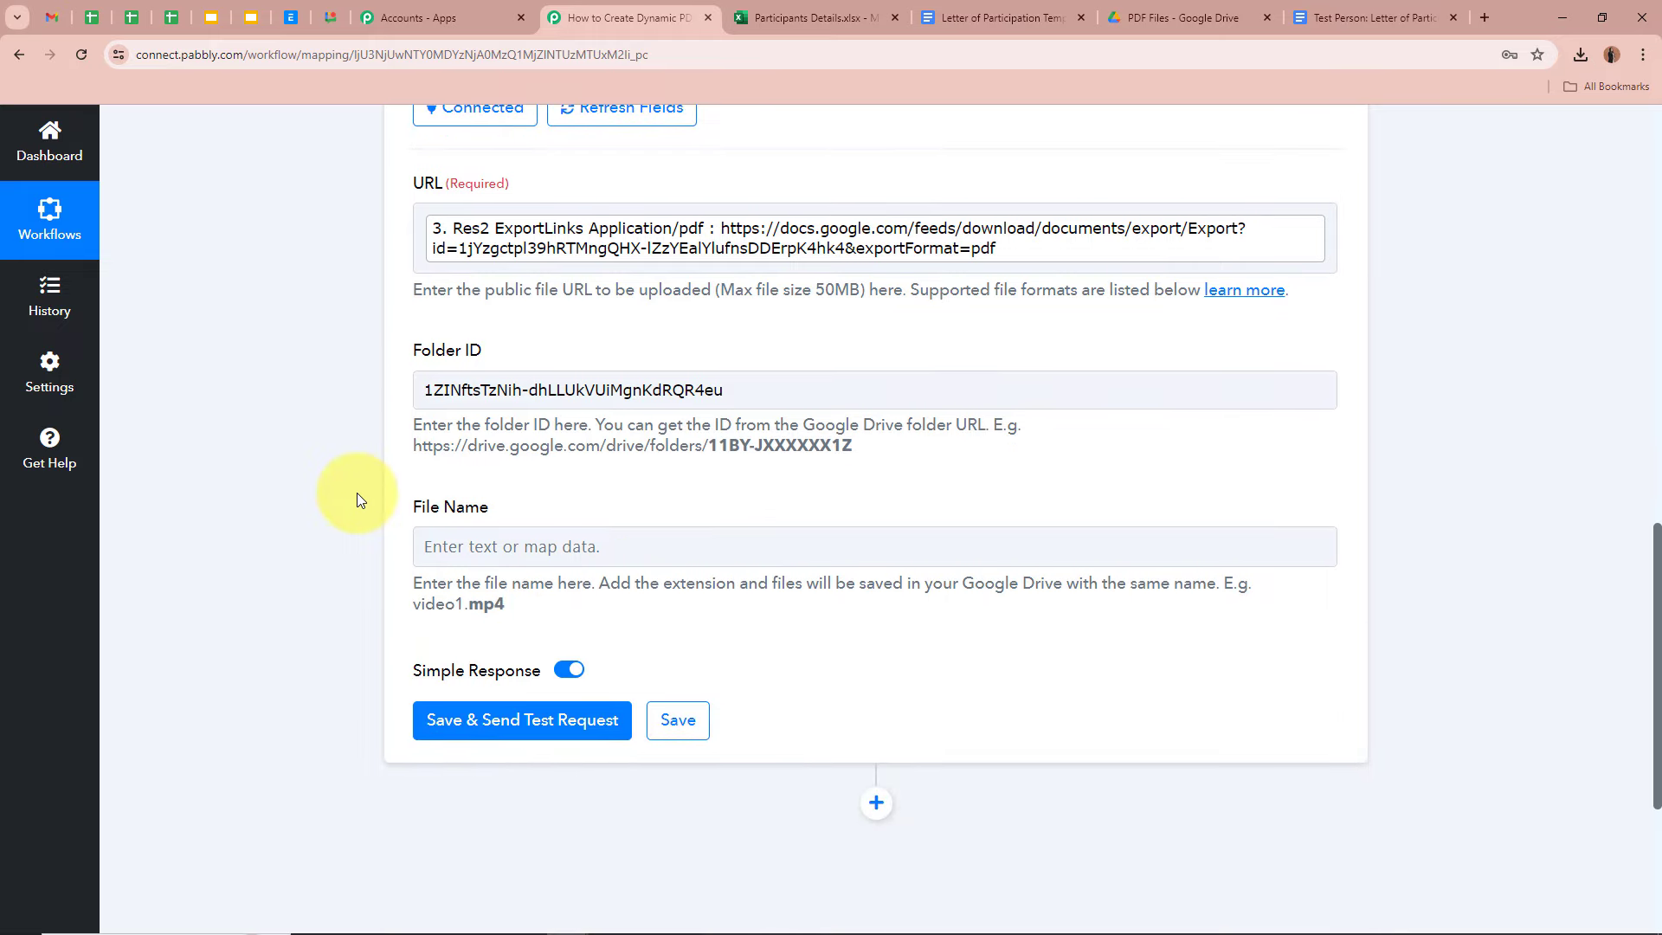
{"action": "left_click", "coordinate": [519, 545]}
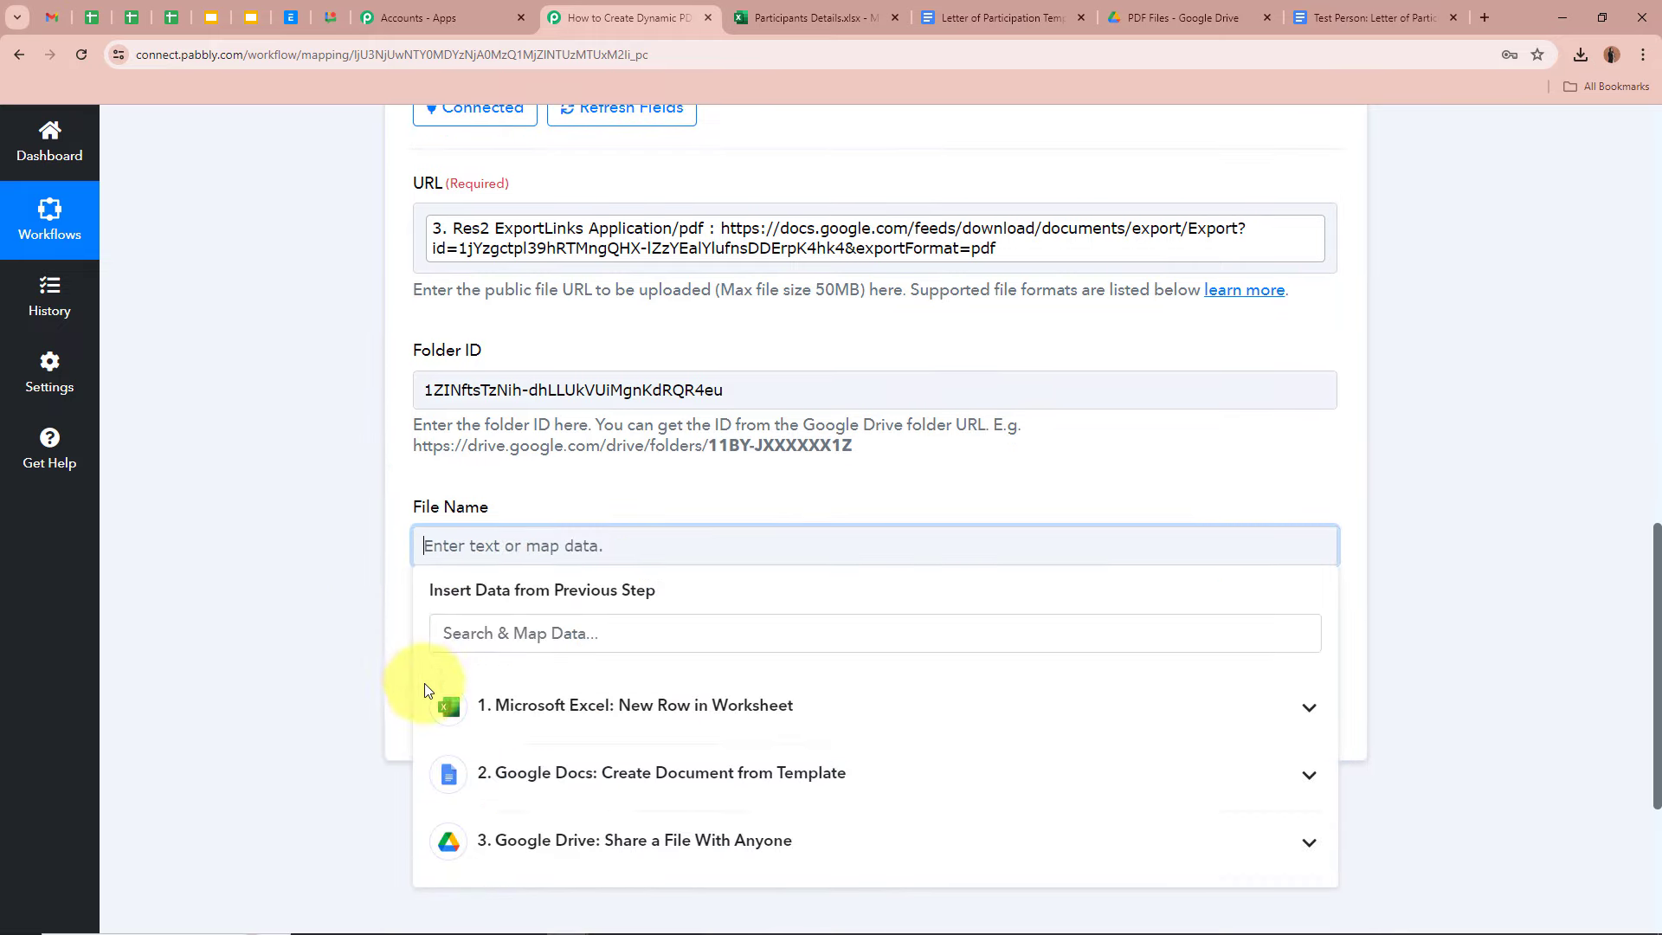
{"action": "scroll", "coordinate": [424, 688], "scroll_direction": "down", "scroll_amount": 1}
{"action": "left_click", "coordinate": [671, 709]}
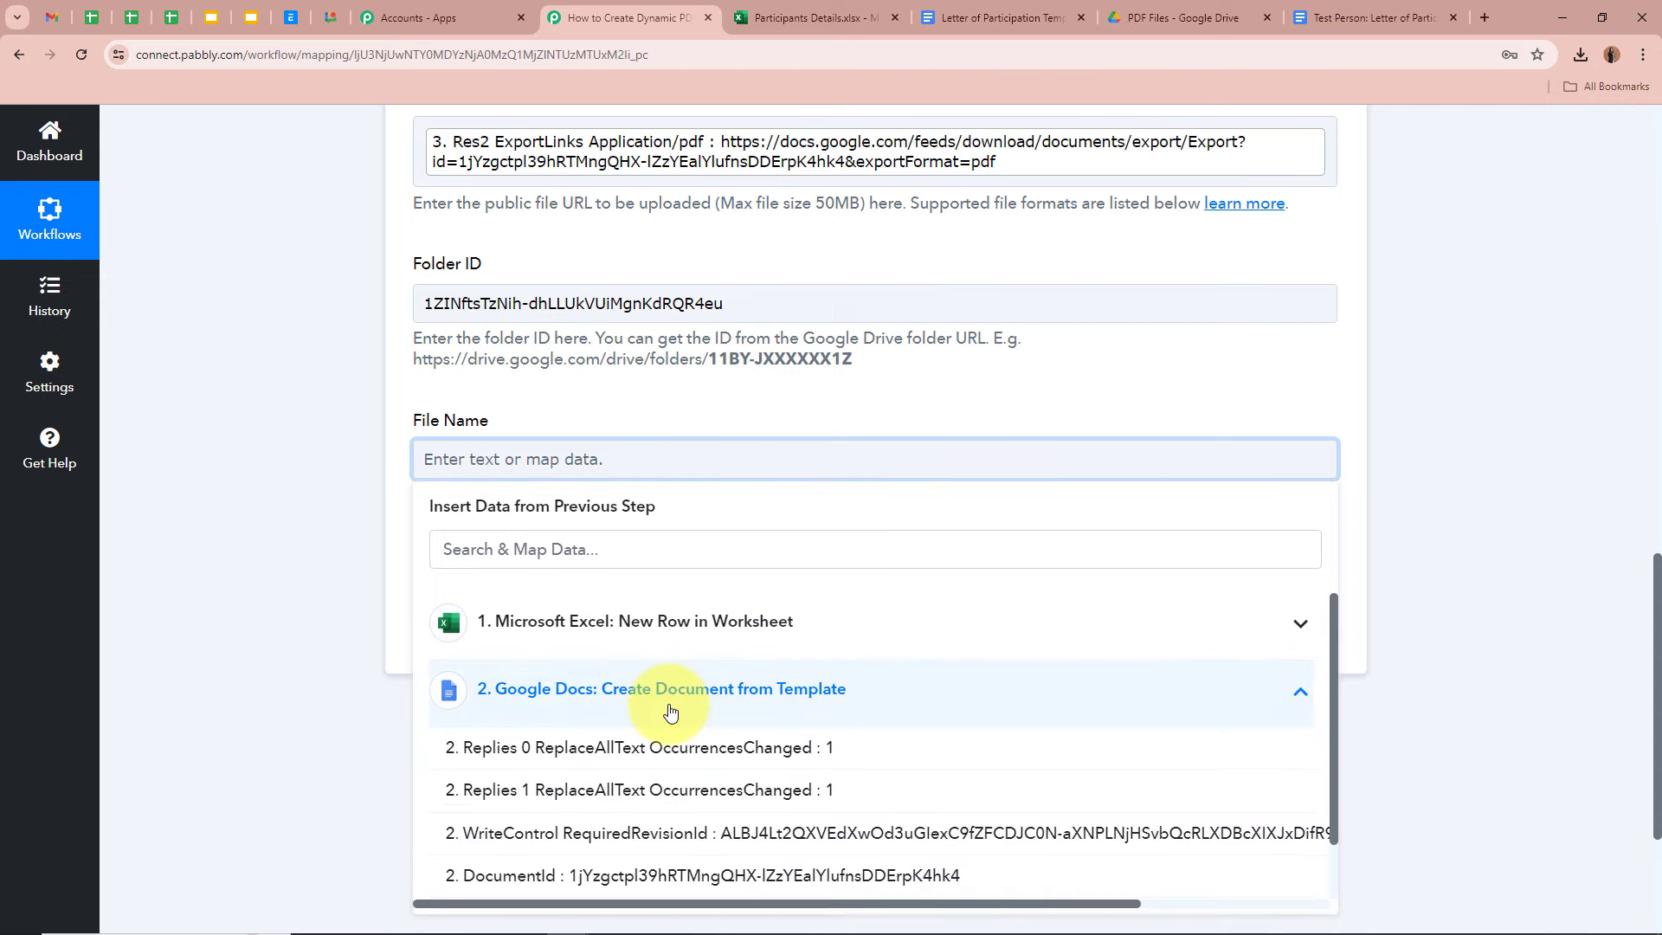
{"action": "left_click", "coordinate": [671, 710]}
{"action": "left_click", "coordinate": [668, 761]}
{"action": "scroll", "coordinate": [661, 791], "scroll_direction": "down", "scroll_amount": 3}
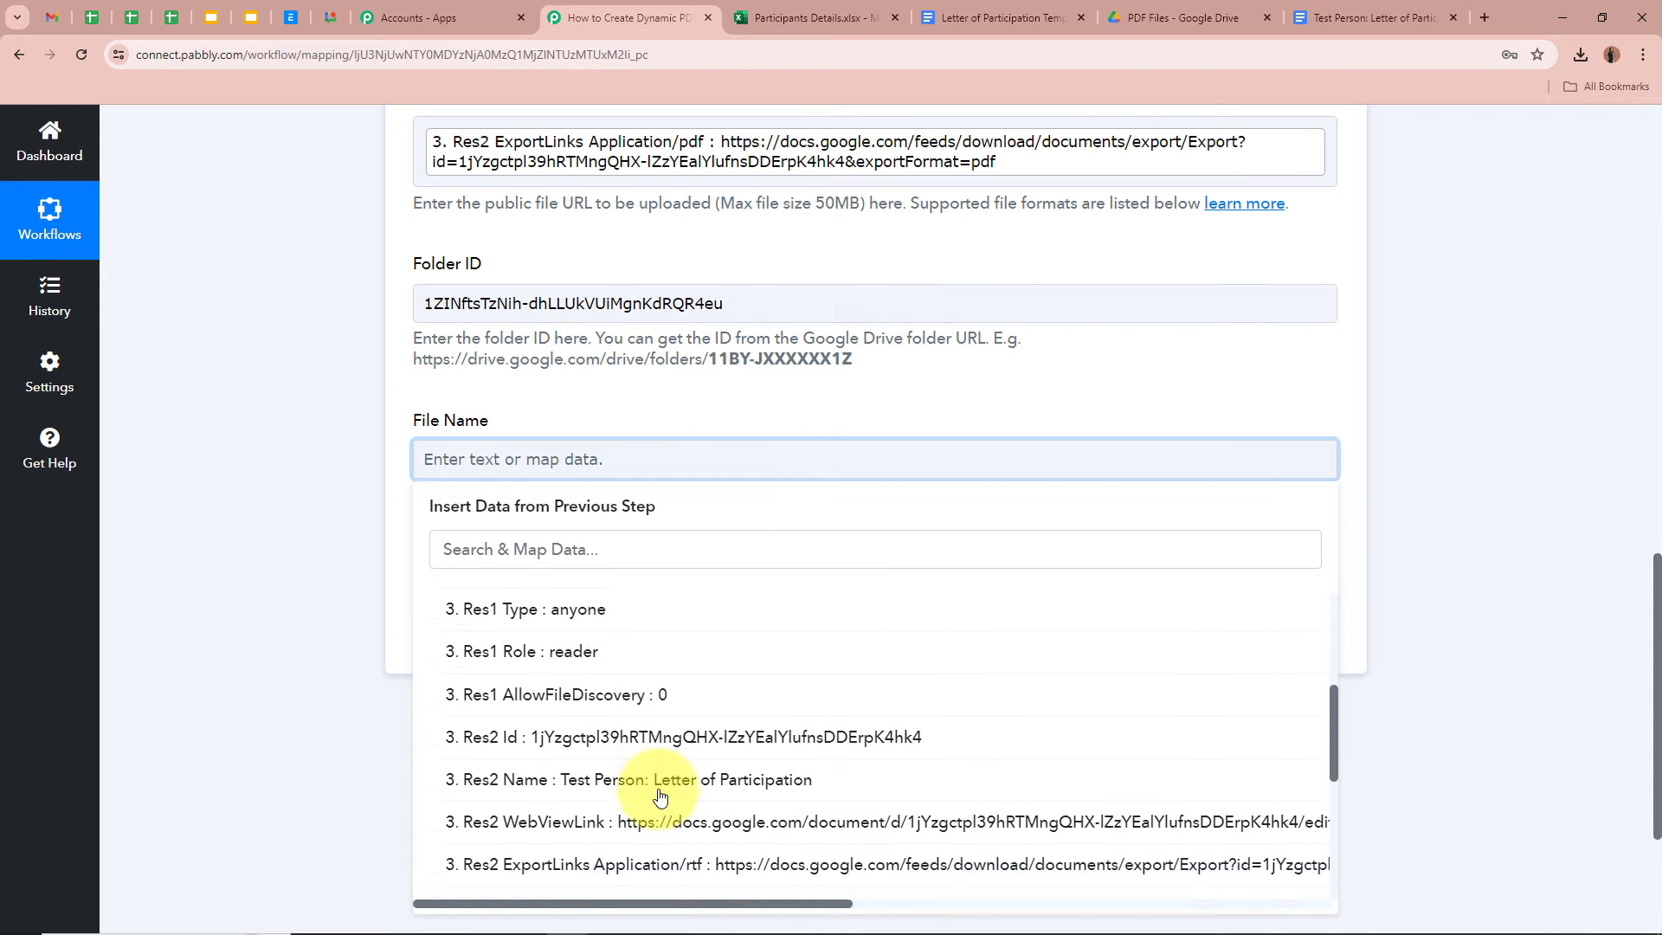
{"action": "left_click", "coordinate": [727, 727]}
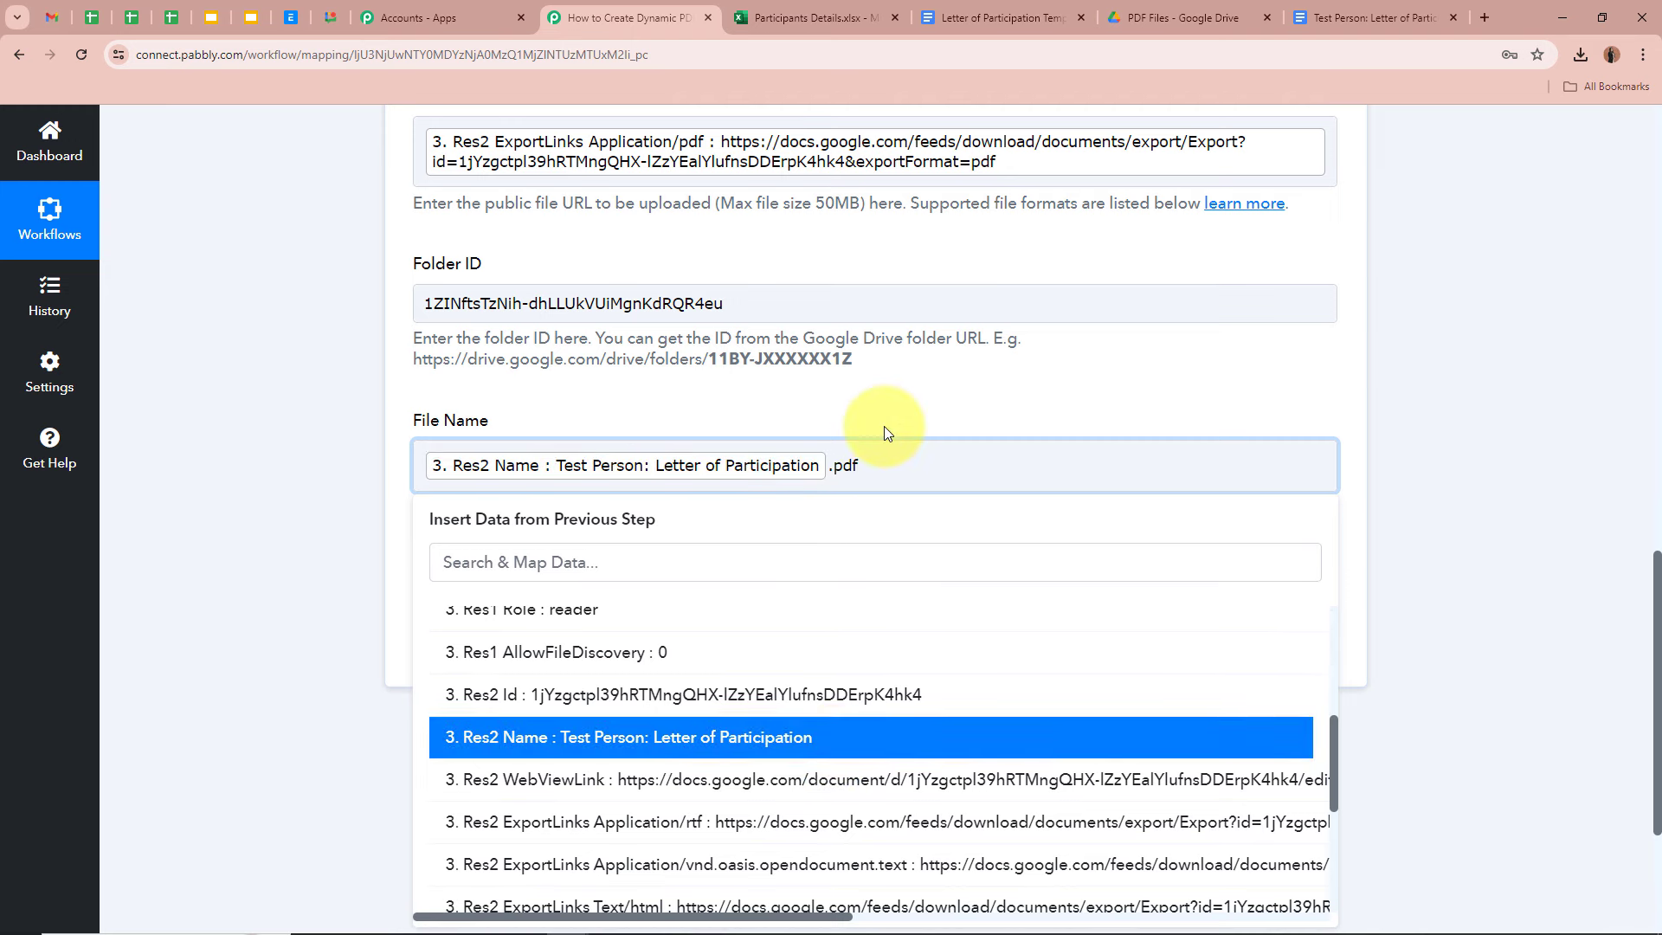
{"action": "left_click", "coordinate": [885, 426]}
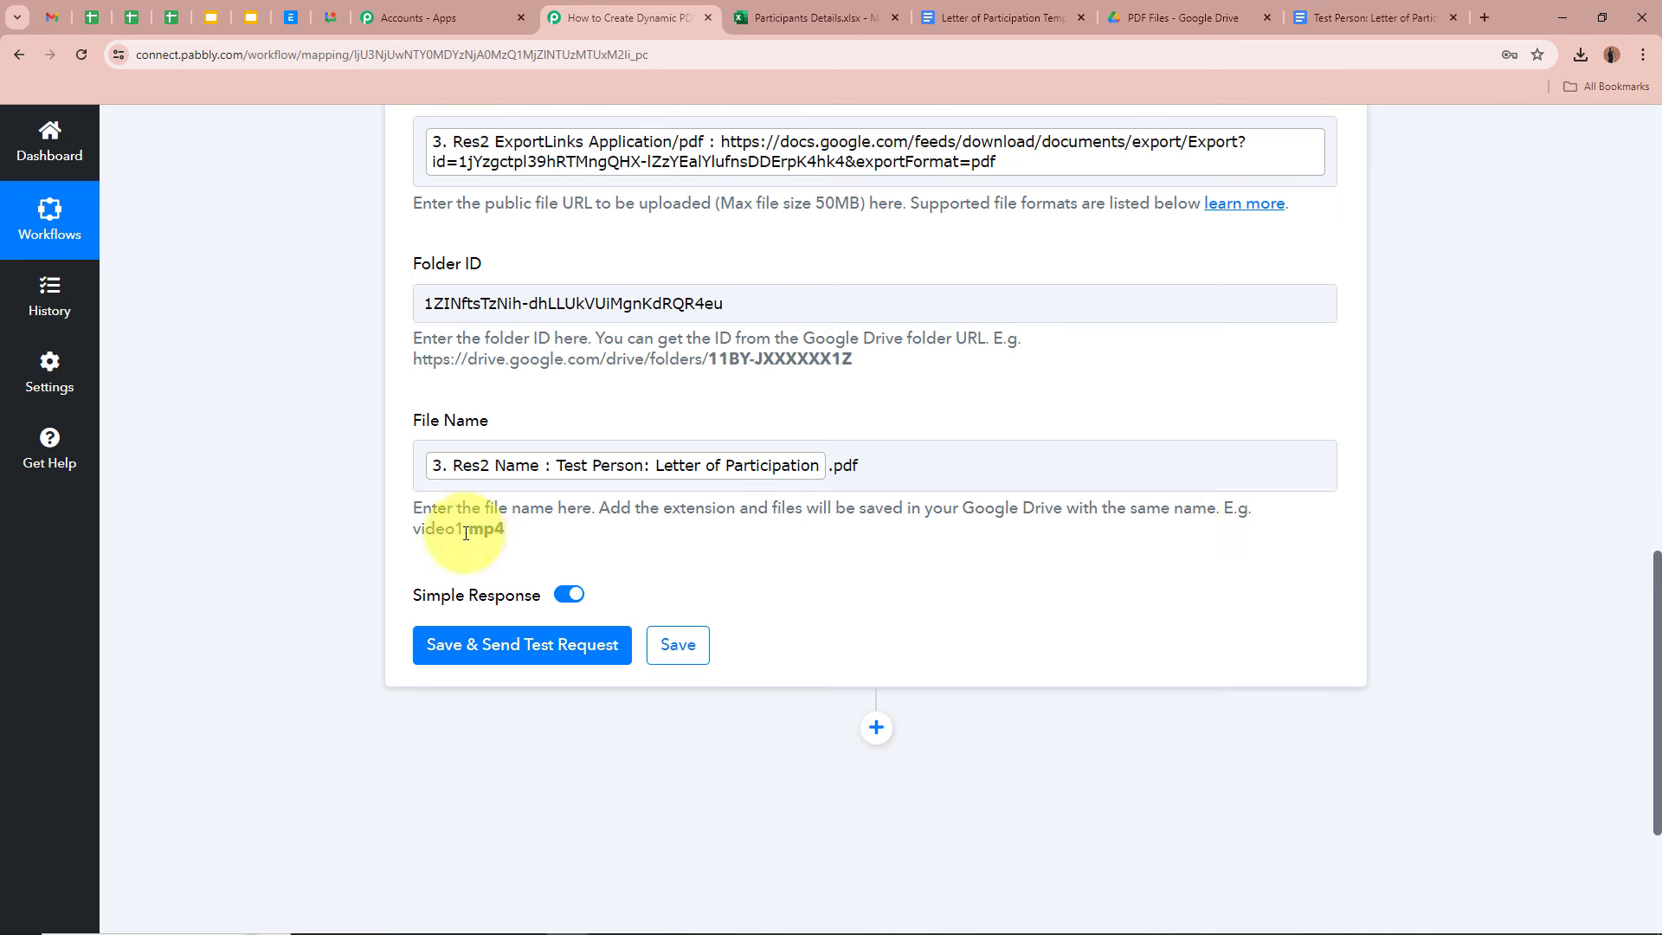
{"action": "left_click", "coordinate": [413, 460]}
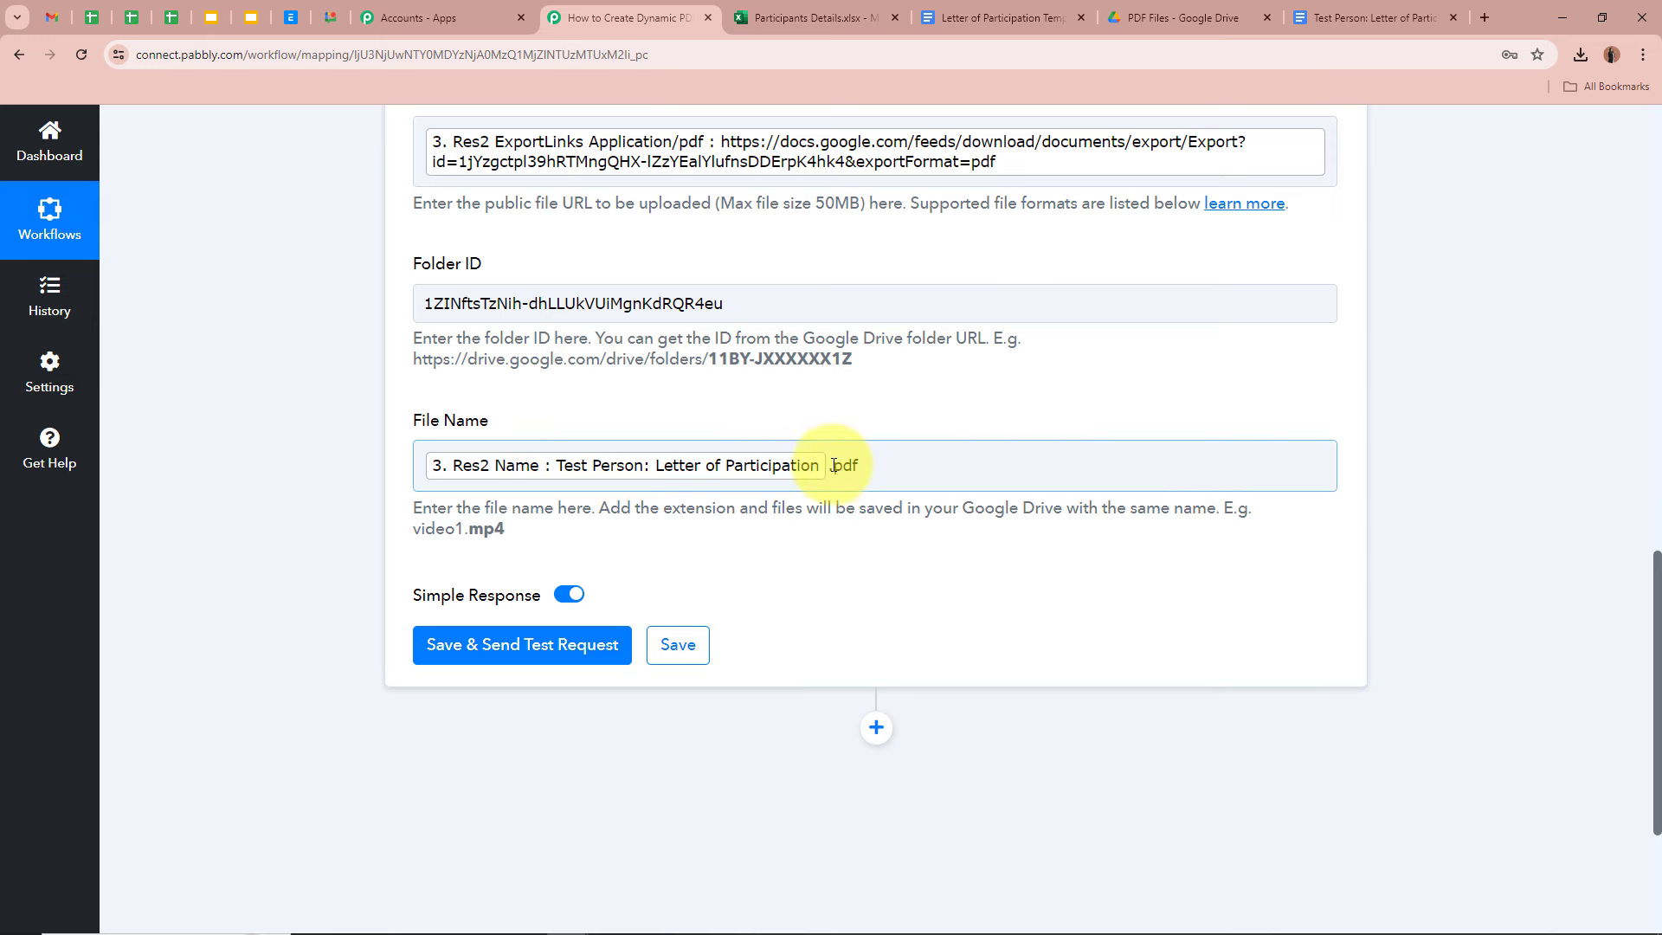
{"action": "scroll", "coordinate": [970, 483], "scroll_direction": "up", "scroll_amount": 2}
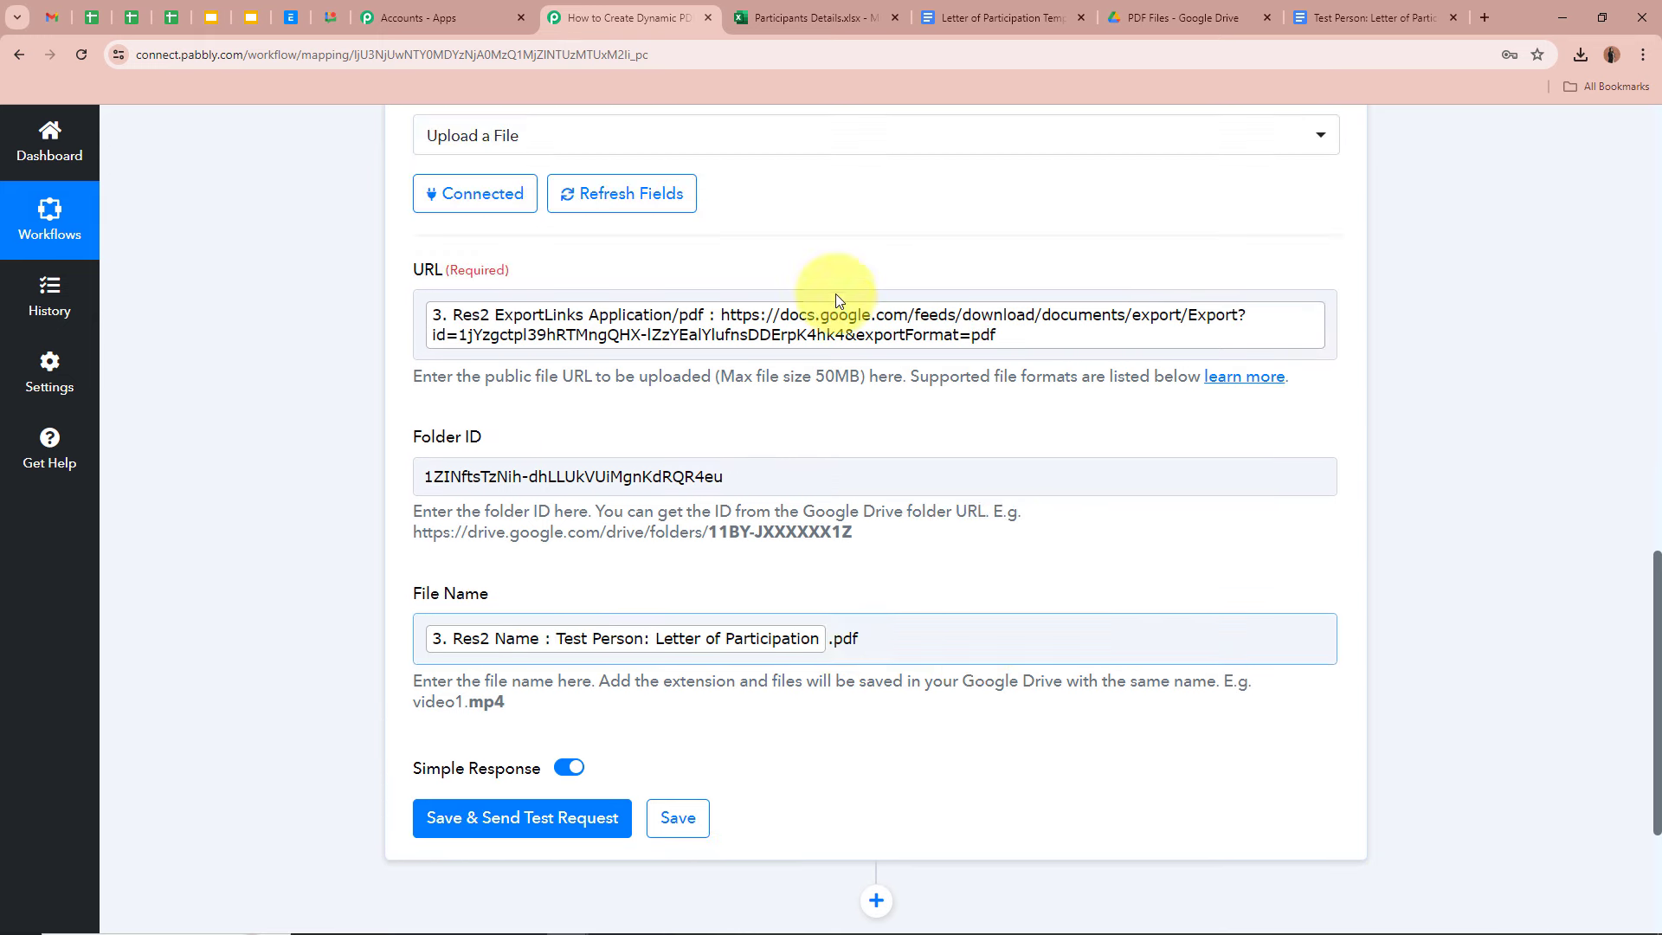
- Save and test the upload step, confirm a success response, then return to Drive
{"action": "scroll", "coordinate": [305, 518], "scroll_direction": "down", "scroll_amount": 3}
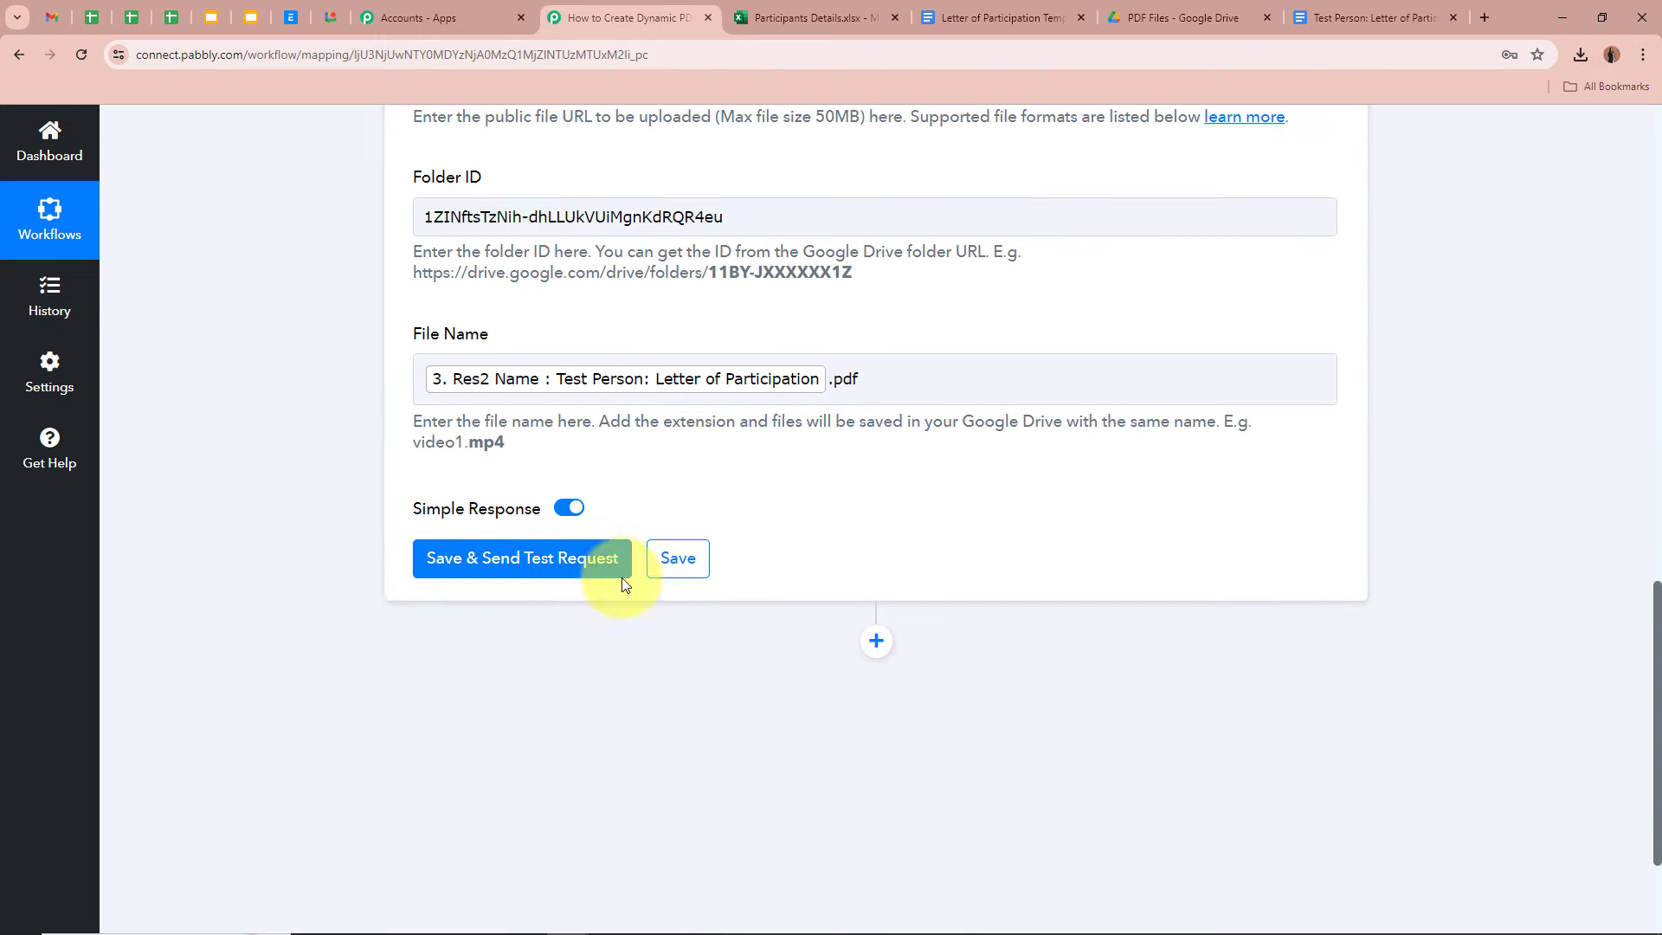
{"action": "left_click", "coordinate": [606, 558]}
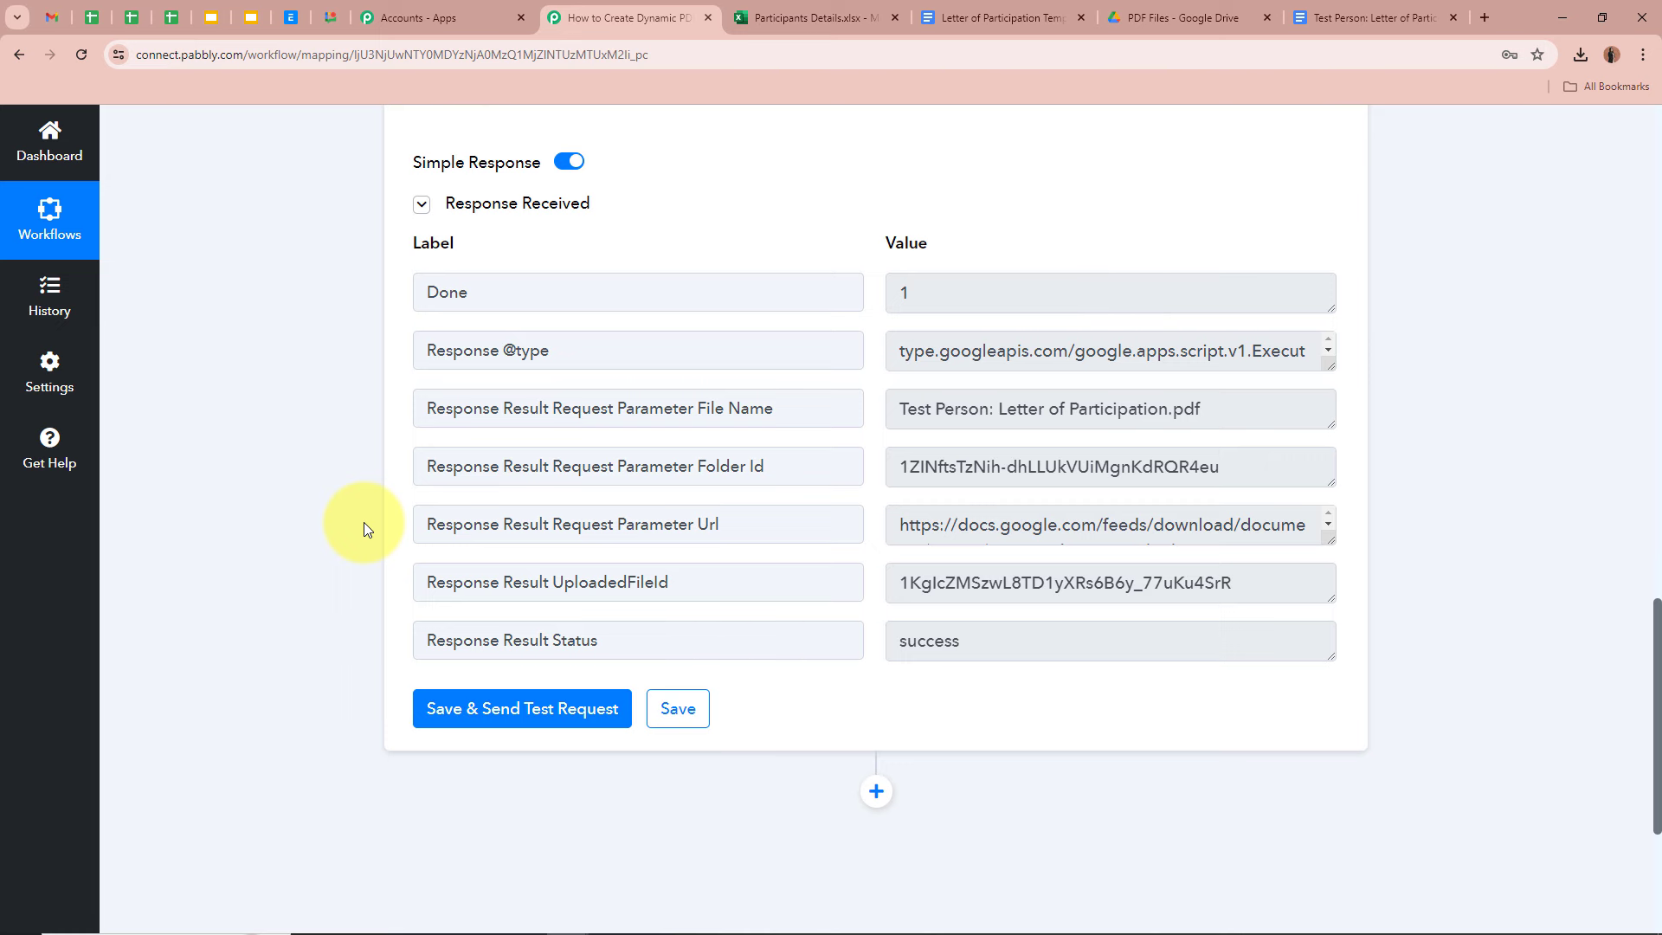
{"action": "left_click", "coordinate": [1221, 18]}
- Preview the uploaded Test Person letter PDF and highlight its personalised greeting line
{"action": "left_click", "coordinate": [870, 628]}
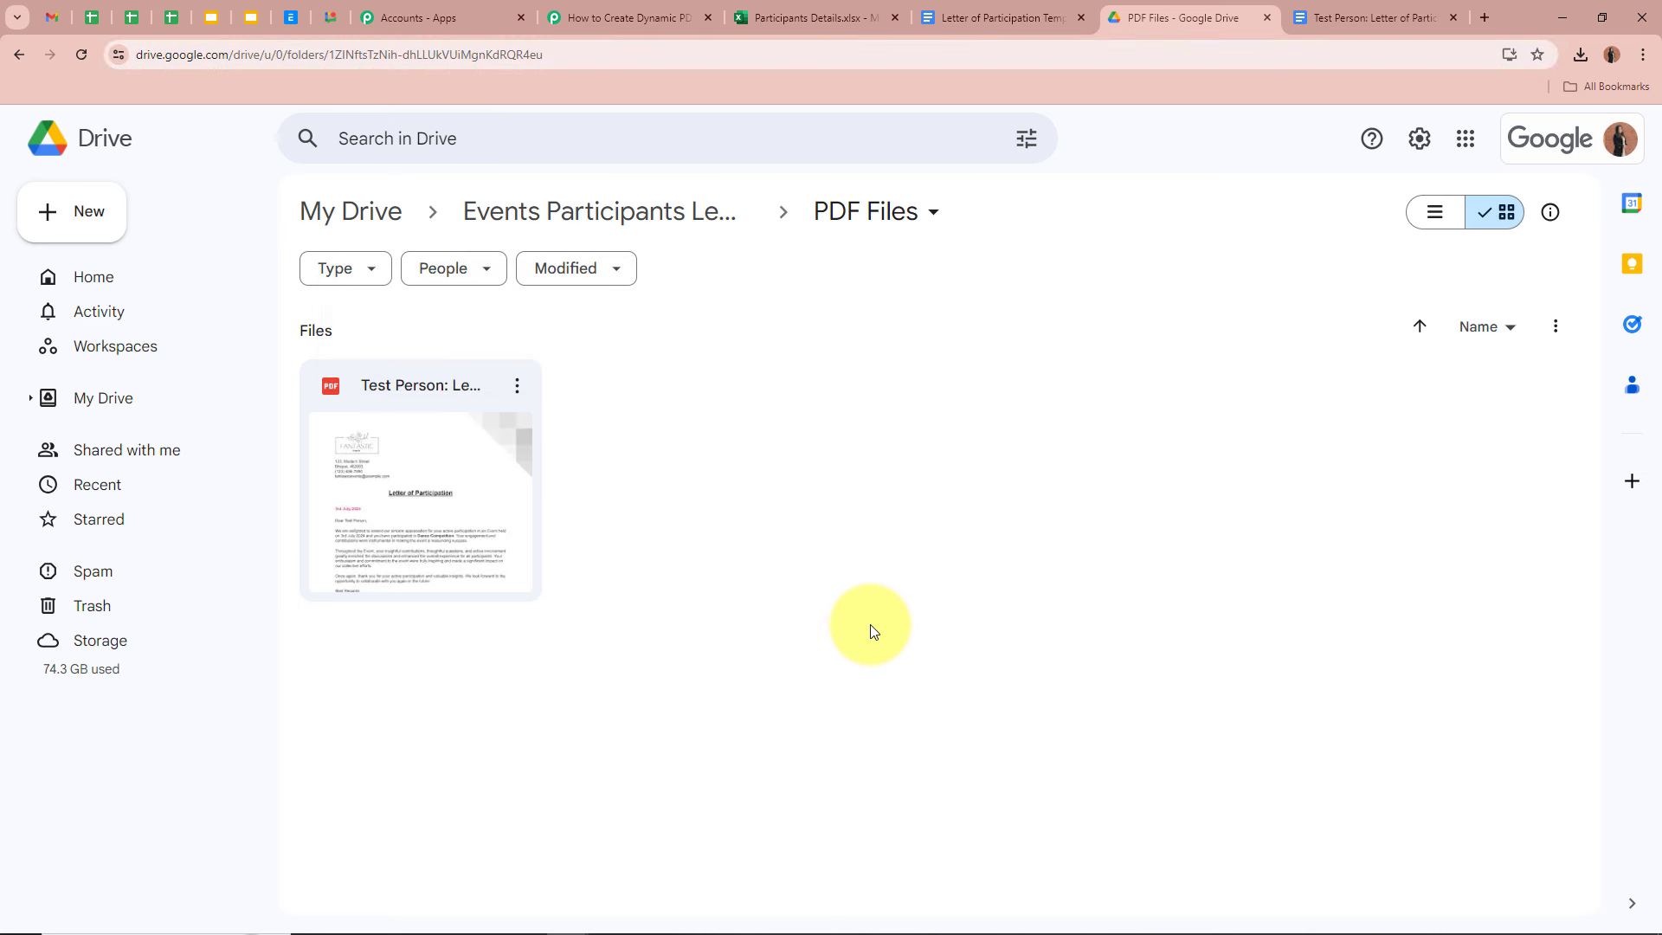
{"action": "double_click", "coordinate": [443, 533]}
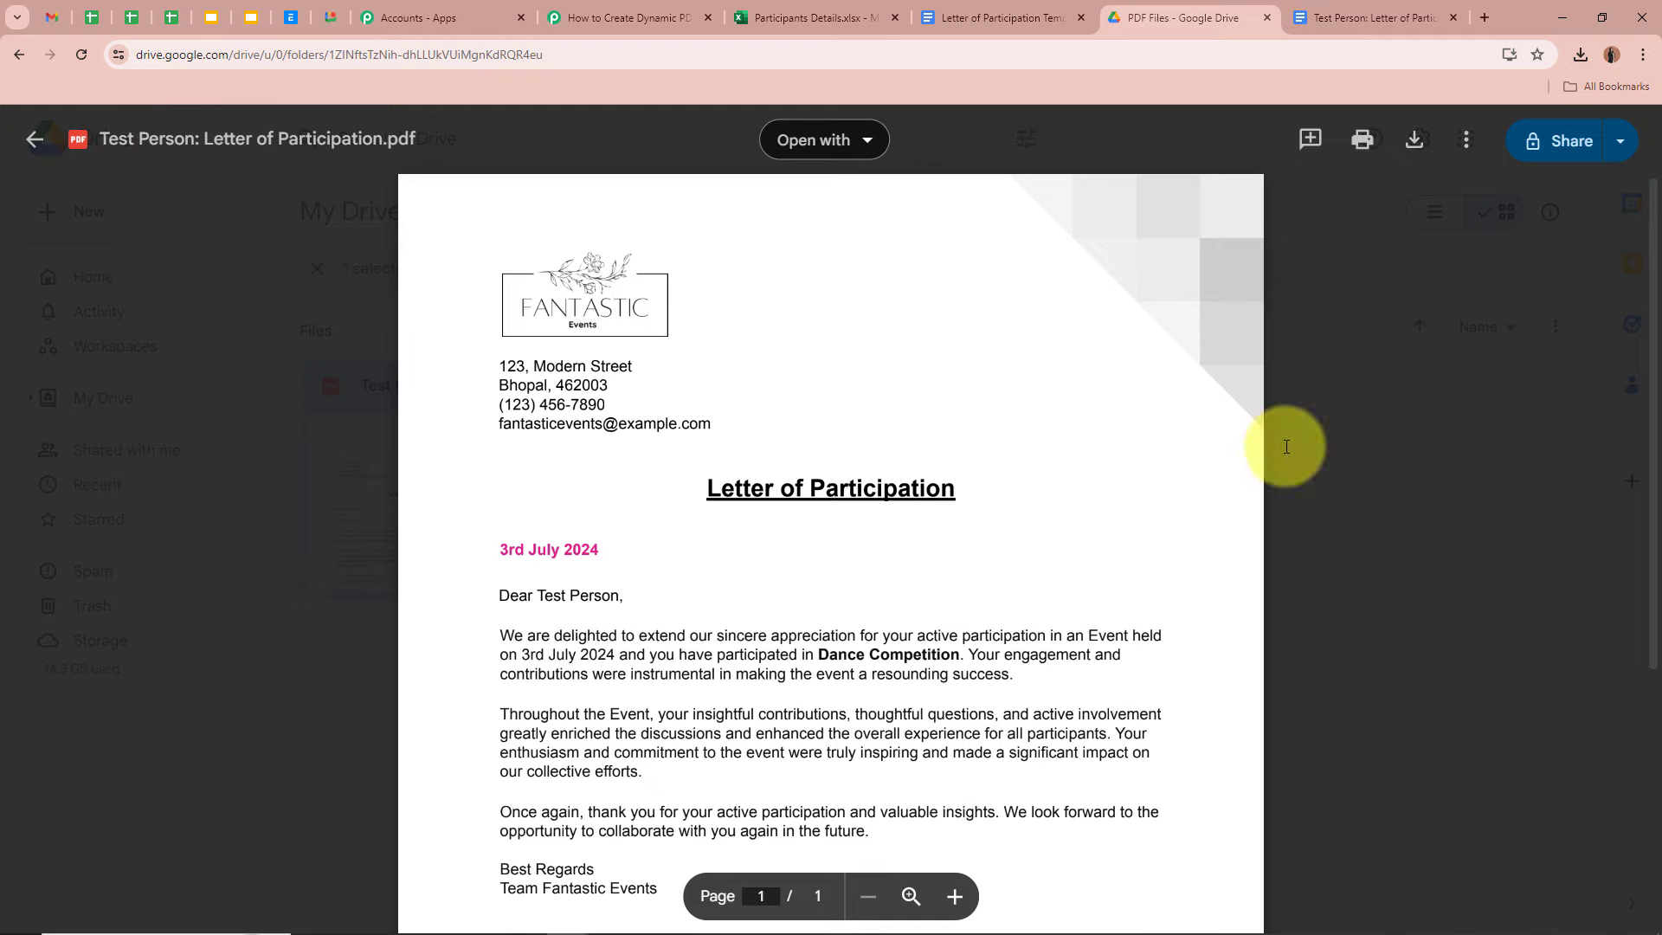
{"action": "scroll", "coordinate": [1073, 553], "scroll_direction": "down", "scroll_amount": 5}
{"action": "scroll", "coordinate": [1074, 554], "scroll_direction": "up", "scroll_amount": 5}
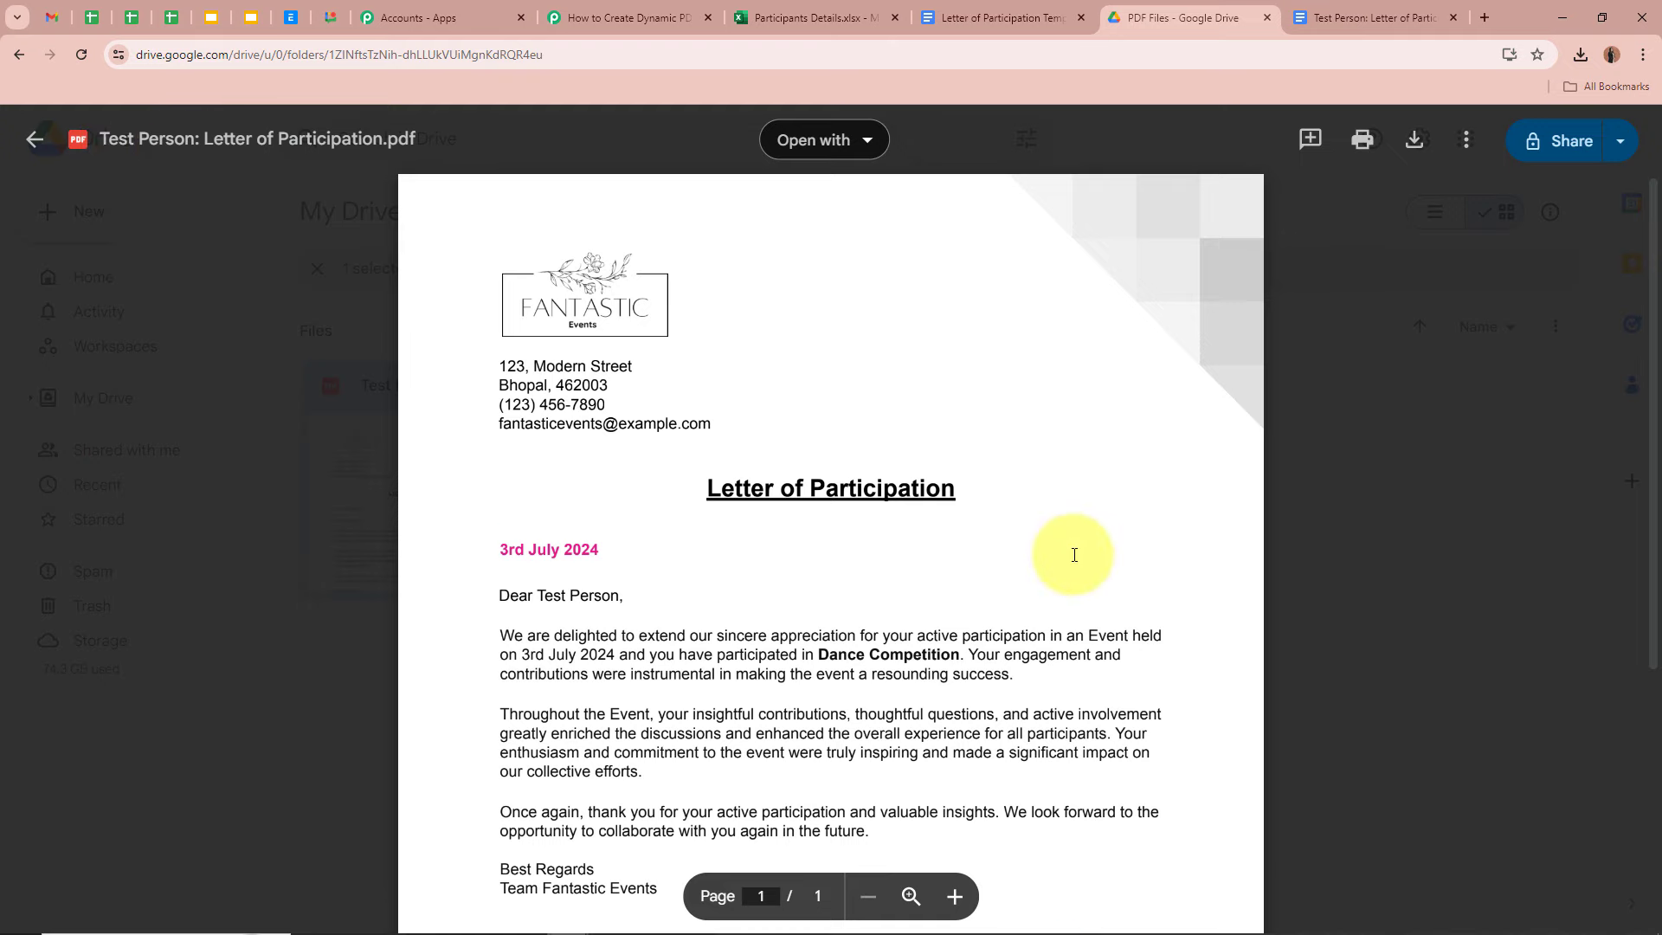
{"action": "left_click_drag", "start_coordinate": [501, 596], "coordinate": [704, 594]}
{"action": "left_click", "coordinate": [777, 592]}
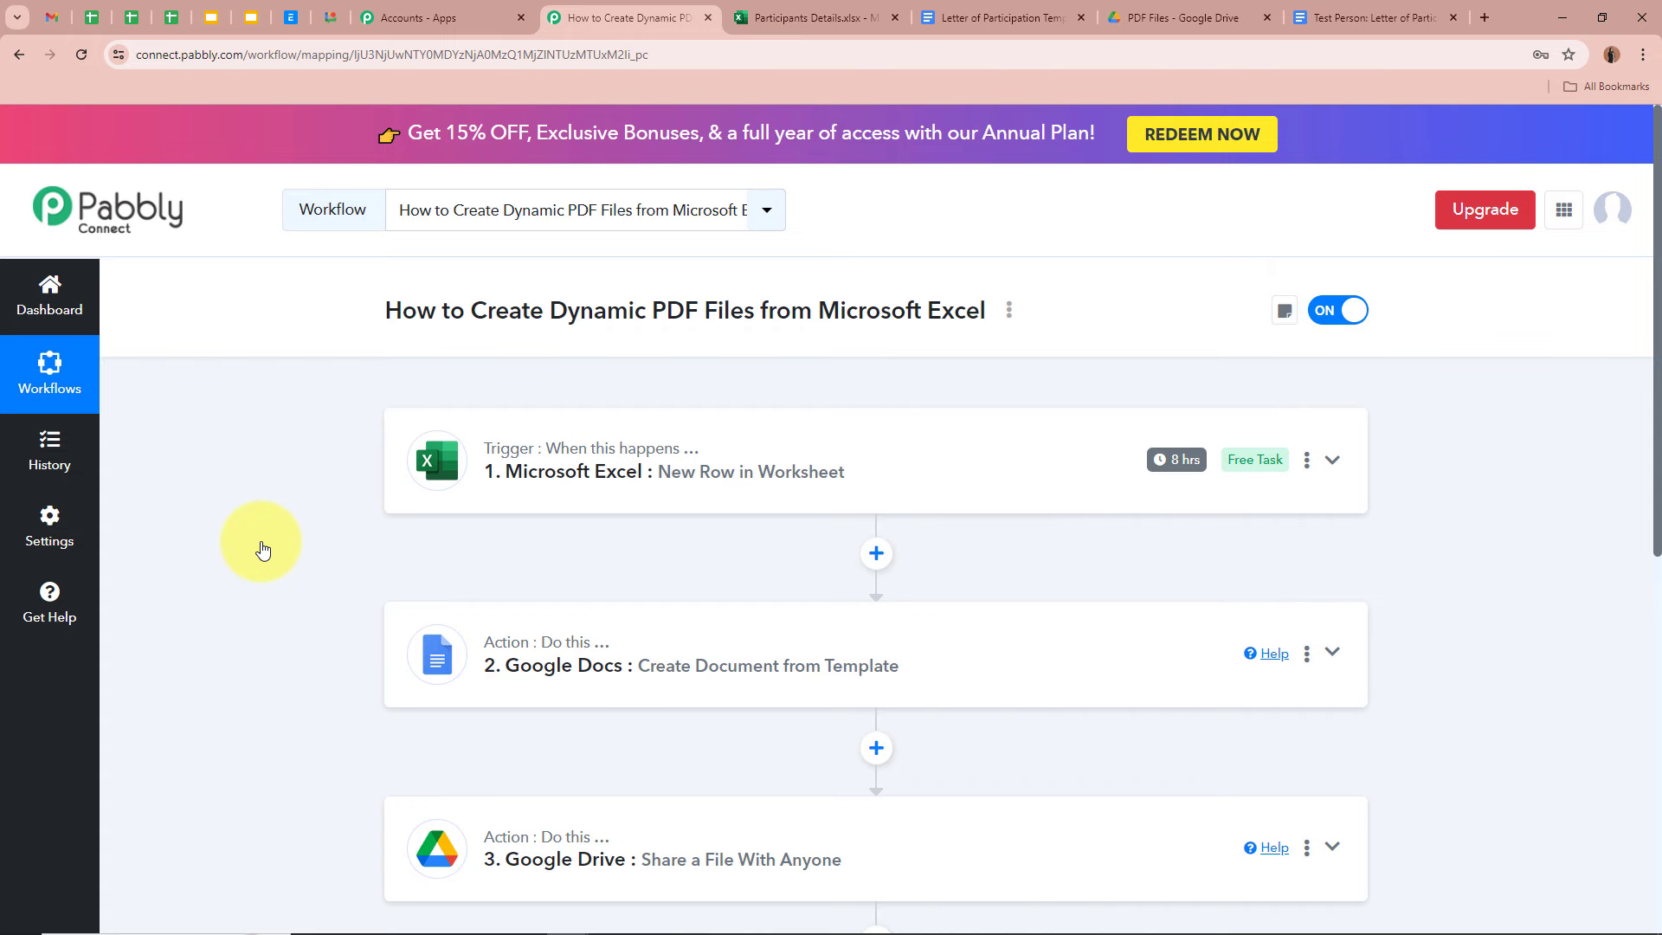
{"action": "left_click", "coordinate": [797, 17]}
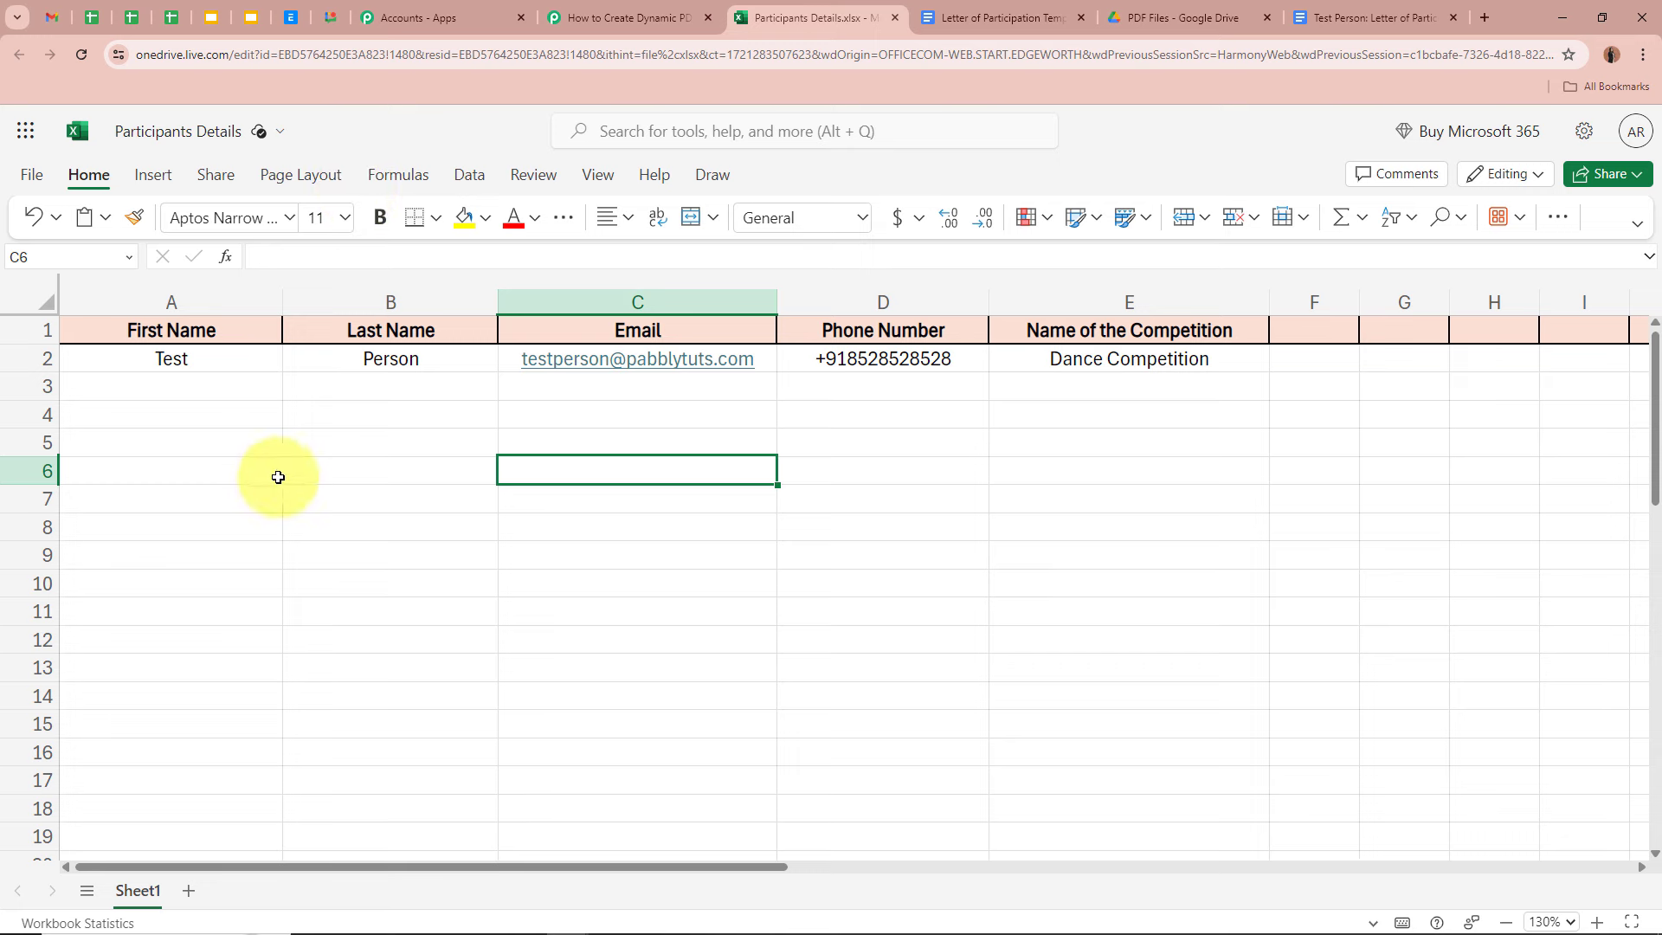
{"action": "left_click", "coordinate": [416, 382]}
{"action": "left_click", "coordinate": [694, 386]}
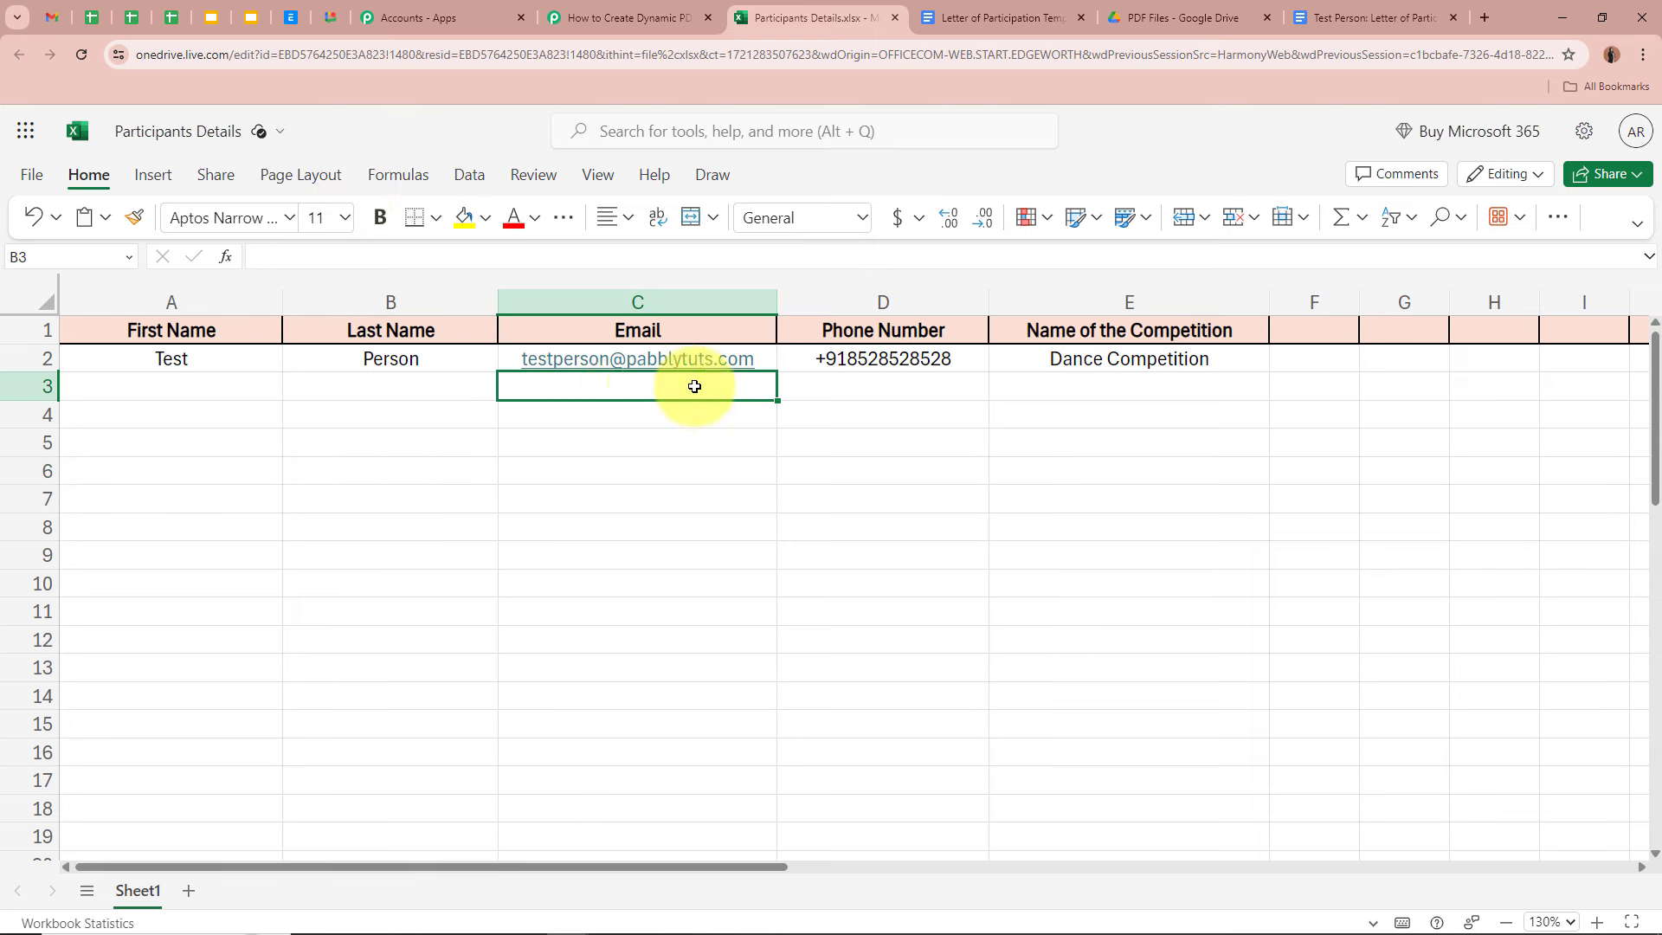
{"action": "left_click", "coordinate": [874, 389]}
{"action": "left_click", "coordinate": [1126, 391]}
{"action": "left_click", "coordinate": [1422, 403]}
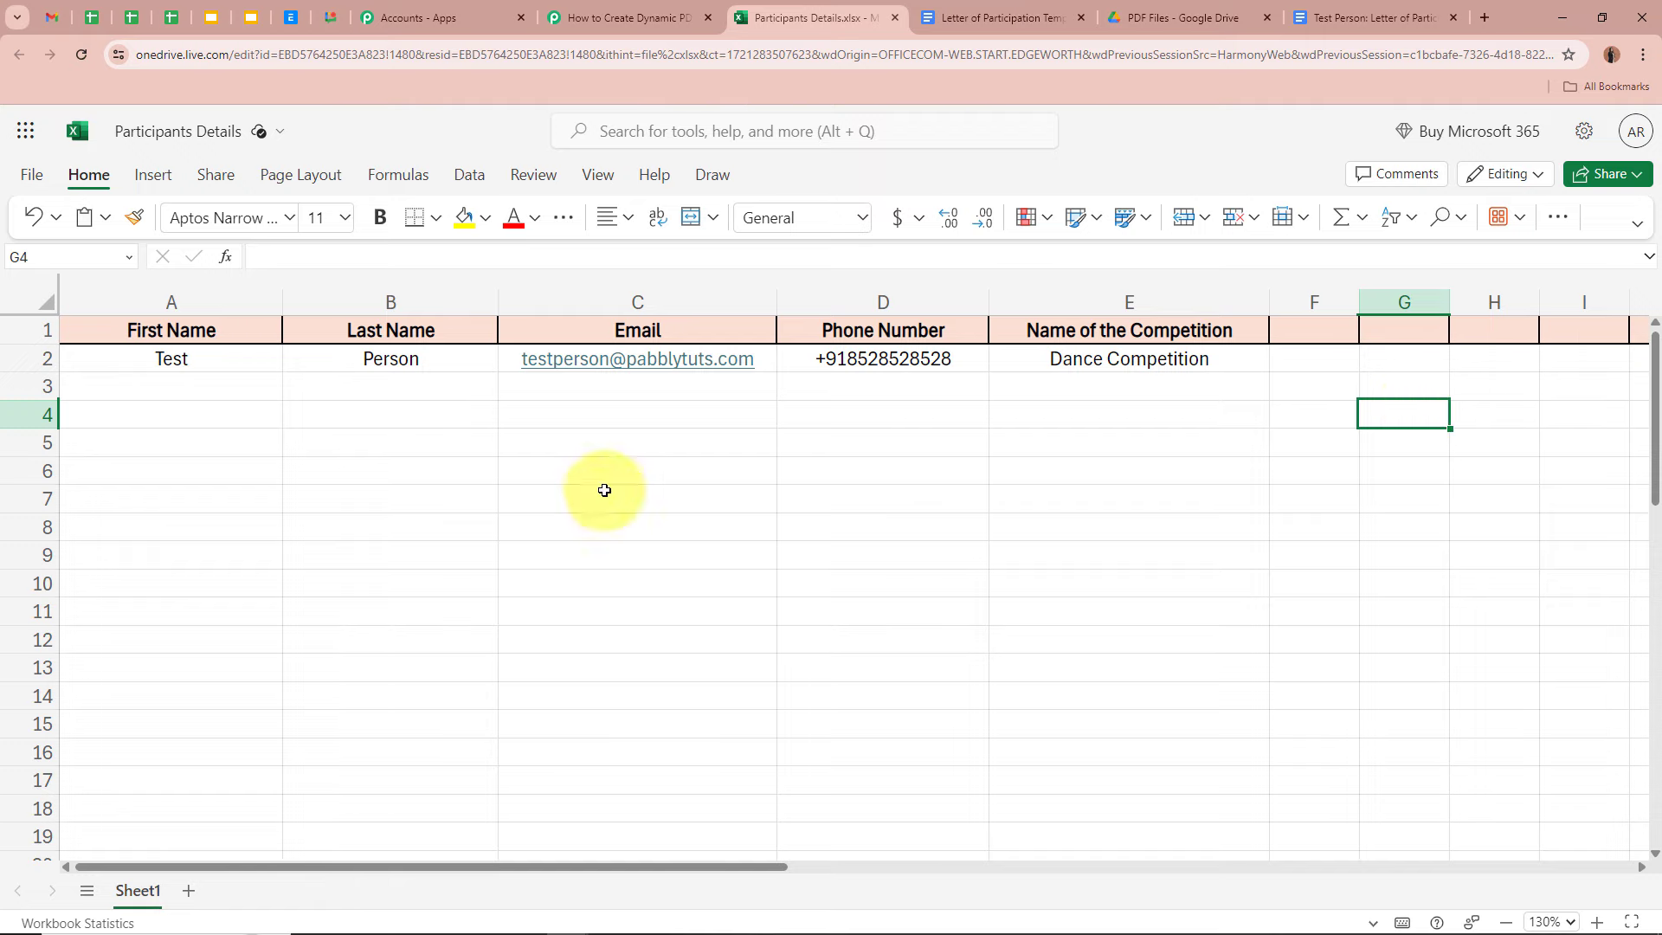
{"action": "left_click", "coordinate": [987, 17]}
{"action": "scroll", "coordinate": [779, 683], "scroll_direction": "up", "scroll_amount": 4}
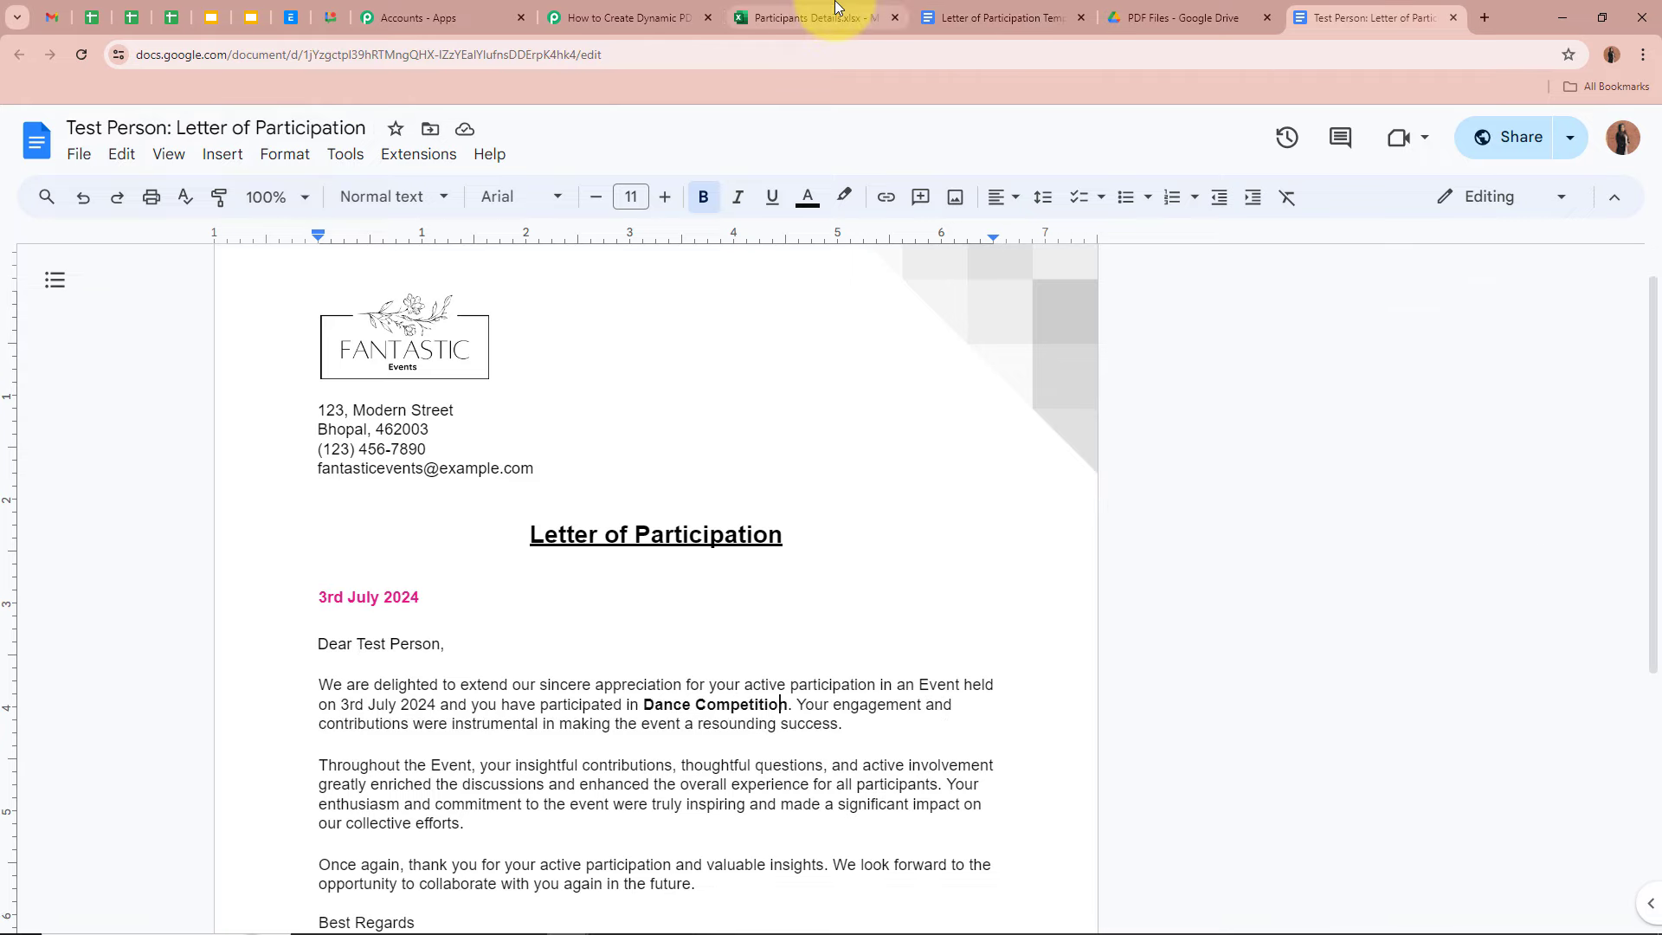
{"action": "left_click", "coordinate": [836, 10]}
{"action": "left_click", "coordinate": [1375, 16]}
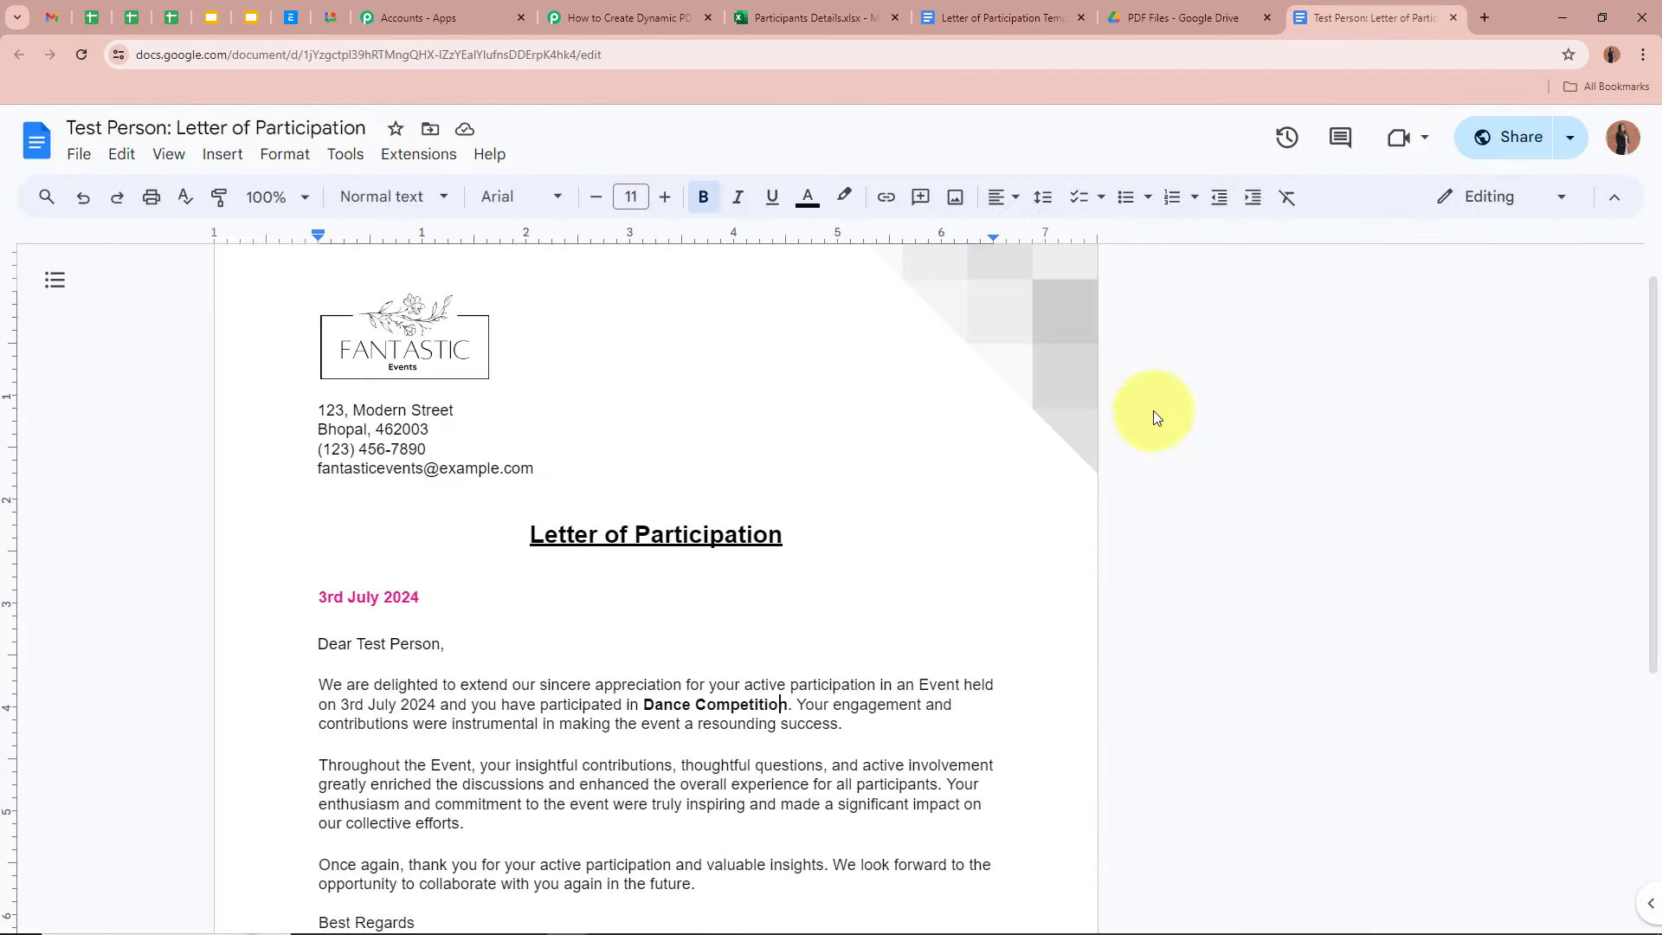
{"action": "left_click", "coordinate": [1183, 18]}
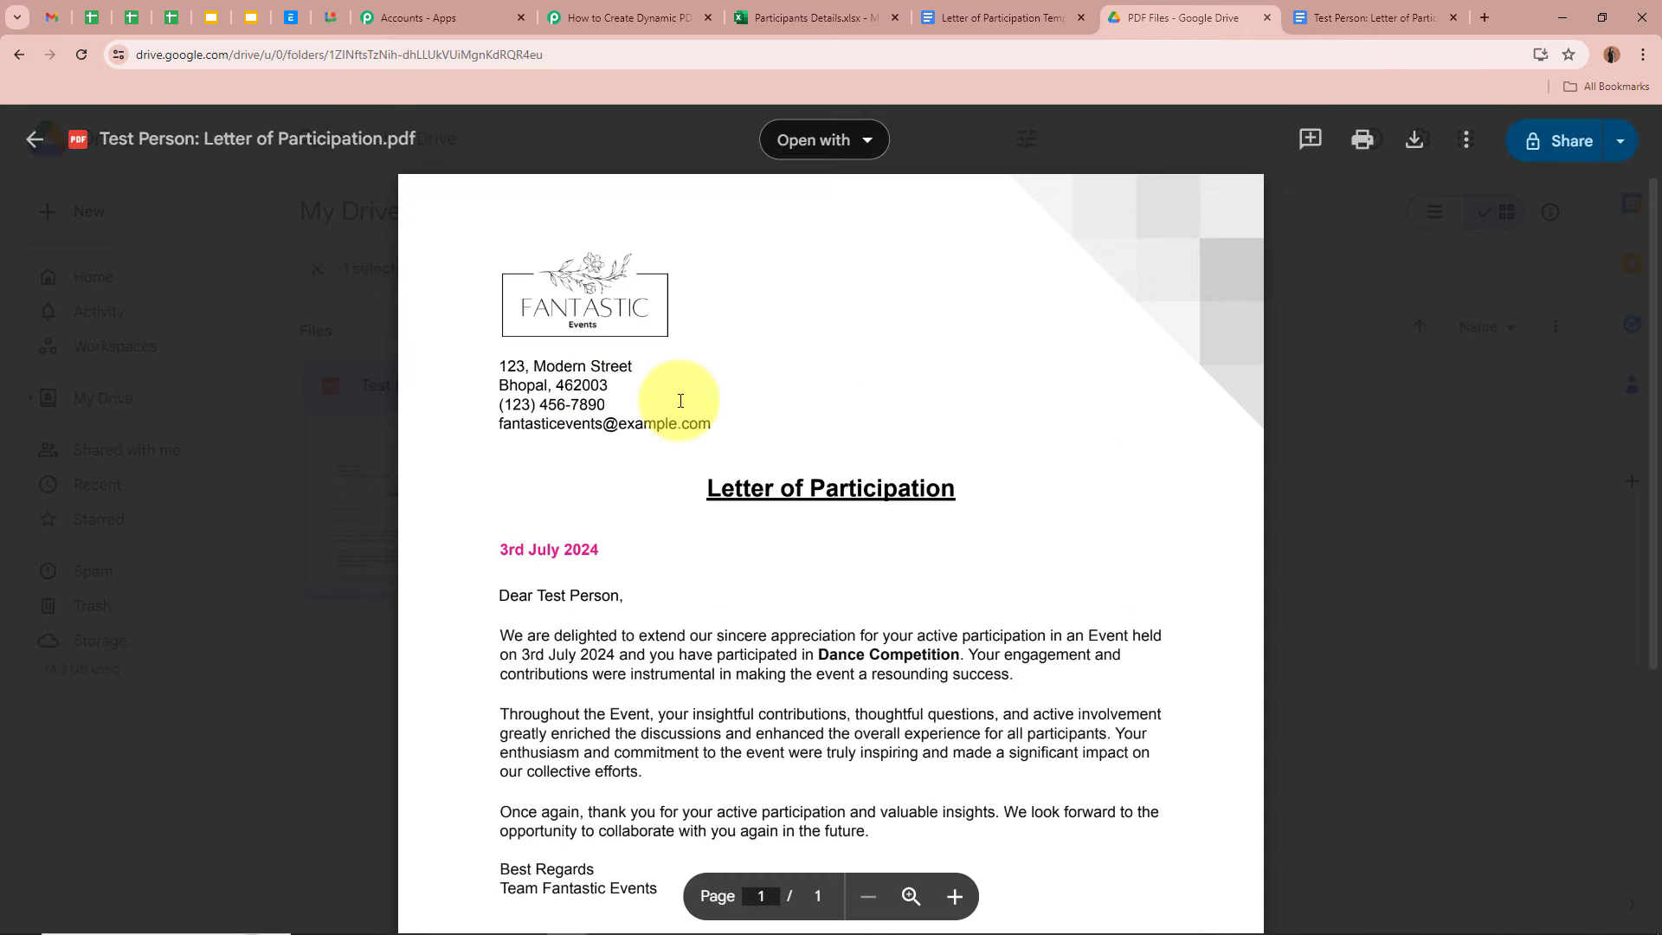
{"action": "left_click", "coordinate": [626, 10]}
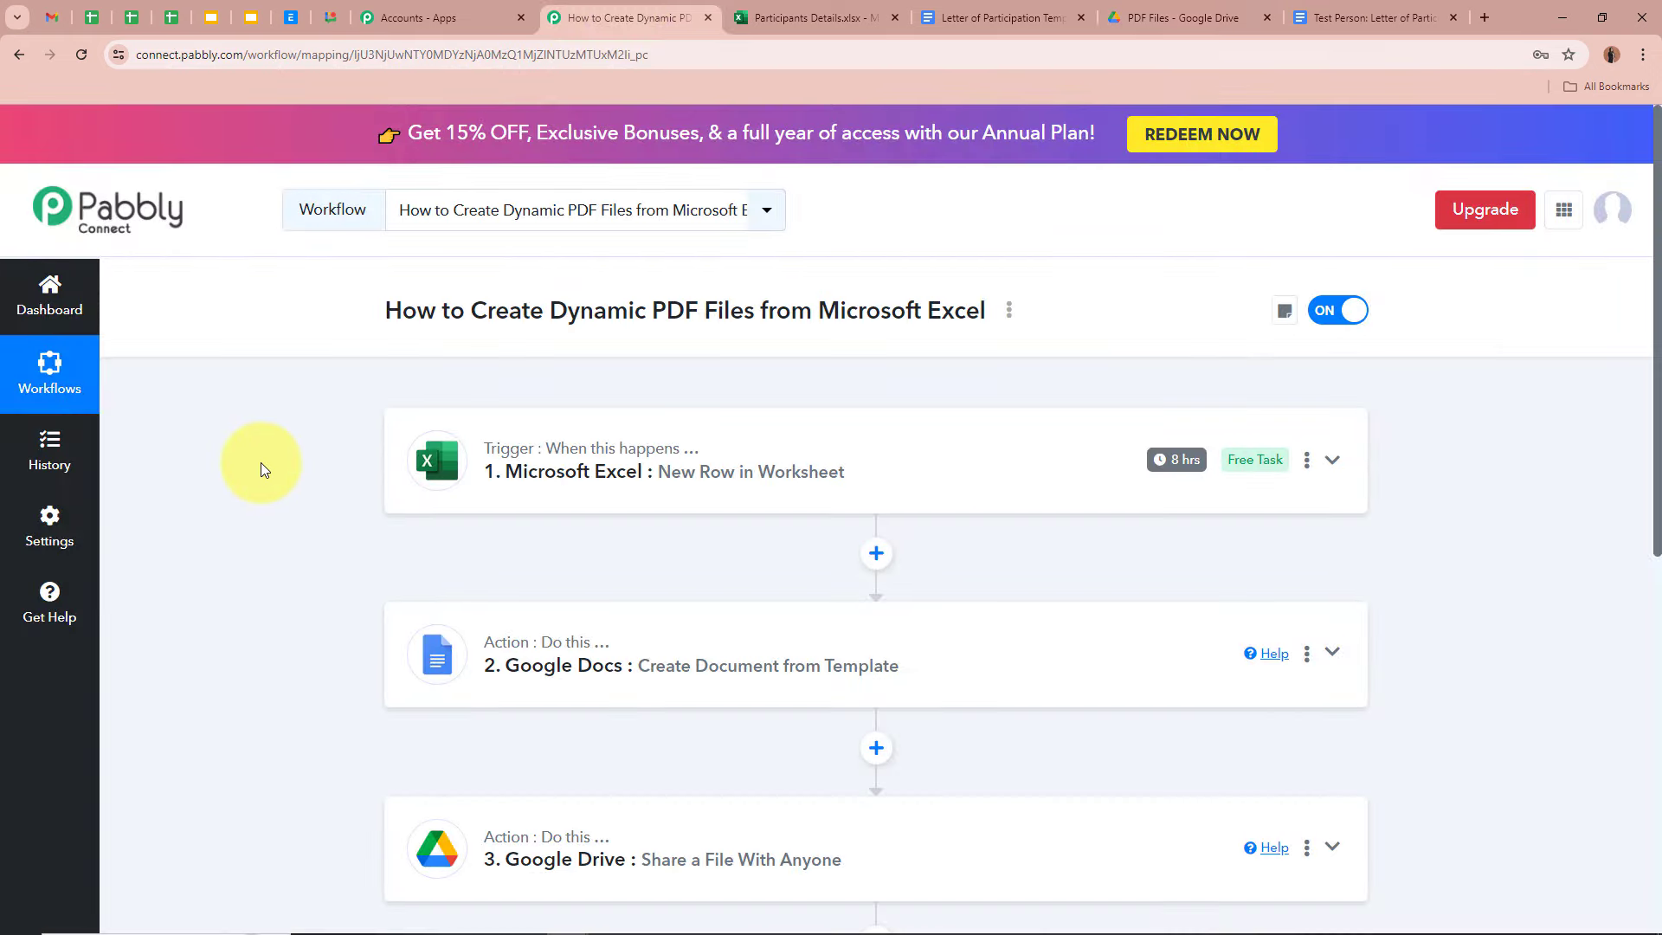
{"action": "scroll", "coordinate": [262, 462], "scroll_direction": "down", "scroll_amount": 3}
{"action": "scroll", "coordinate": [261, 462], "scroll_direction": "up", "scroll_amount": 3}
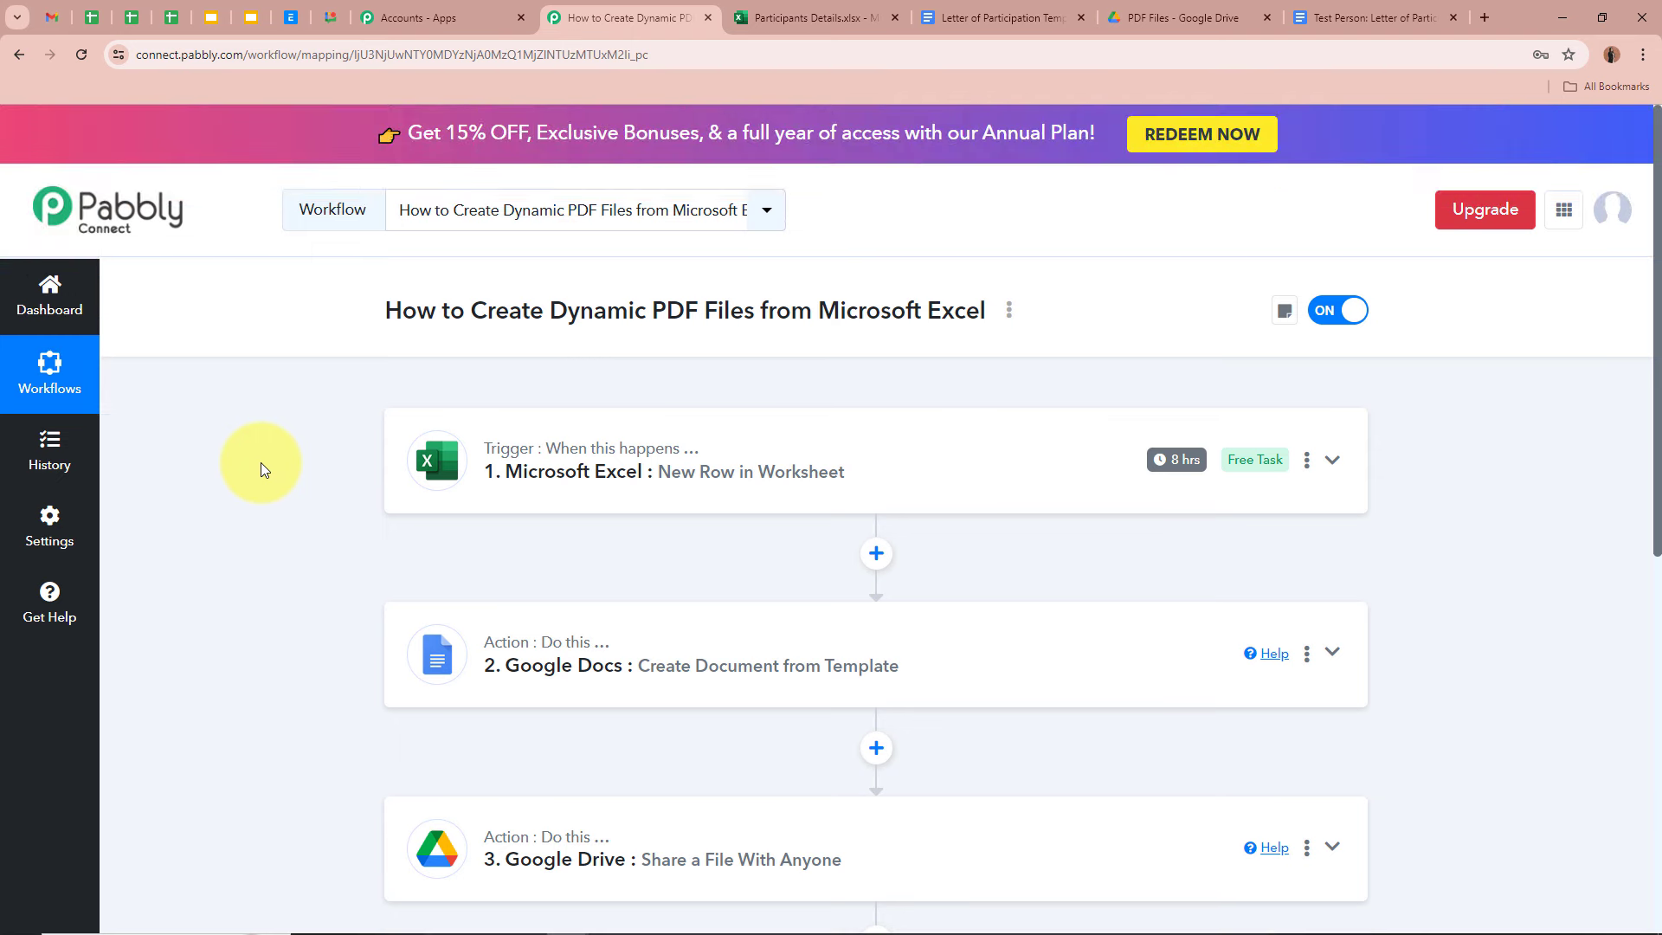